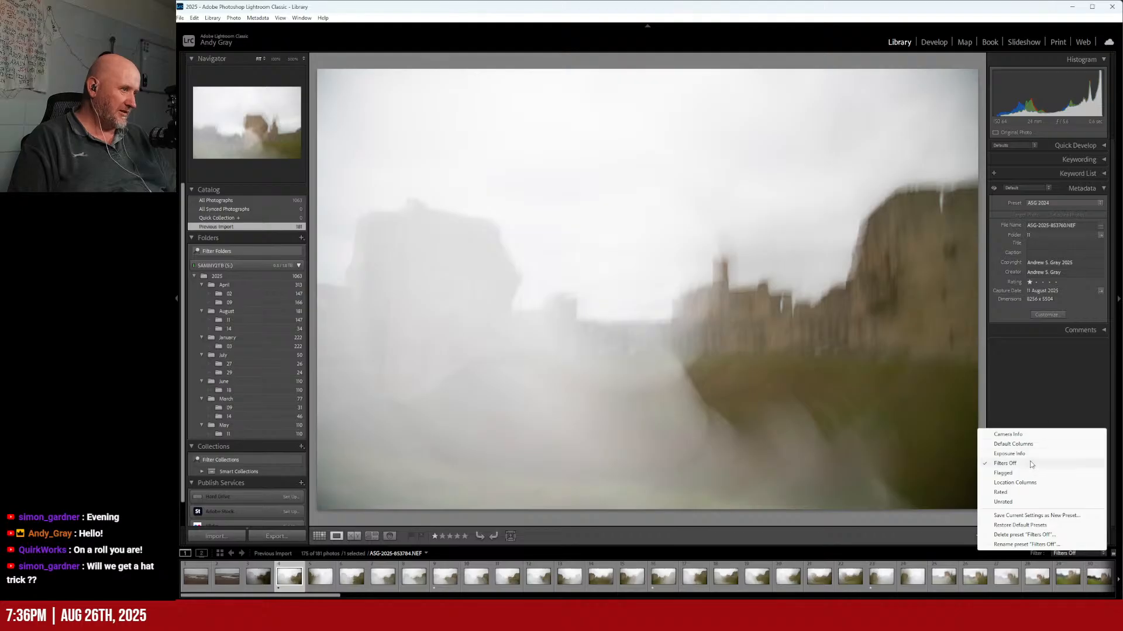
Step: Filter the filmstrip to rated photos and browse forward through the blurred castle images
{"action": "left_click", "coordinate": [1023, 493]}
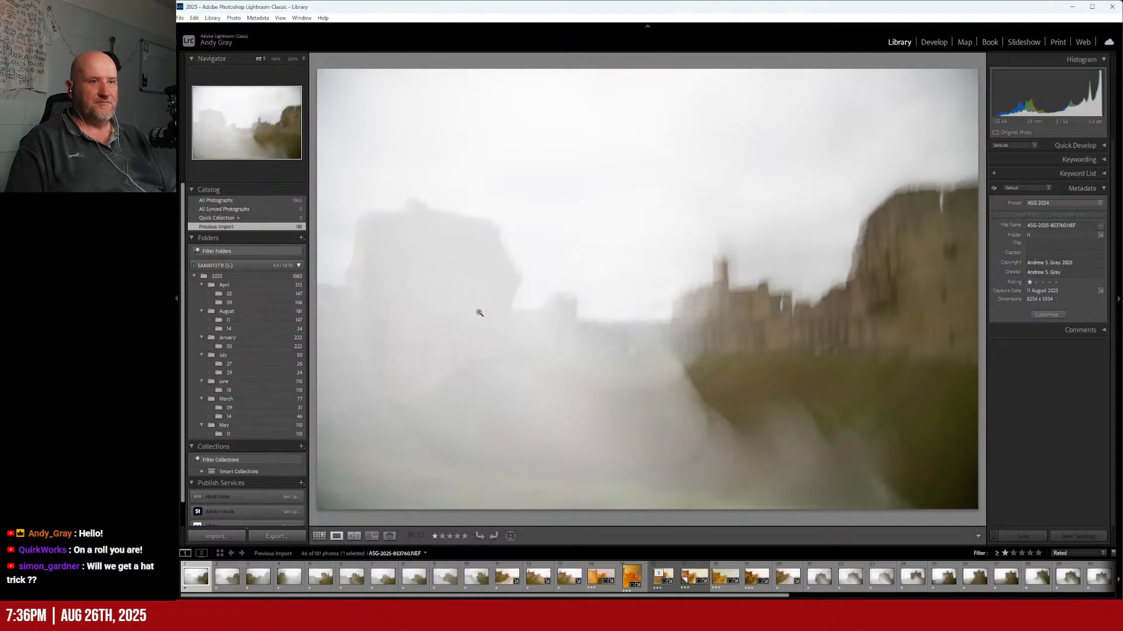
{"action": "key", "text": "Right"}
{"action": "key", "text": "Right"}
{"action": "key", "text": "Right"}
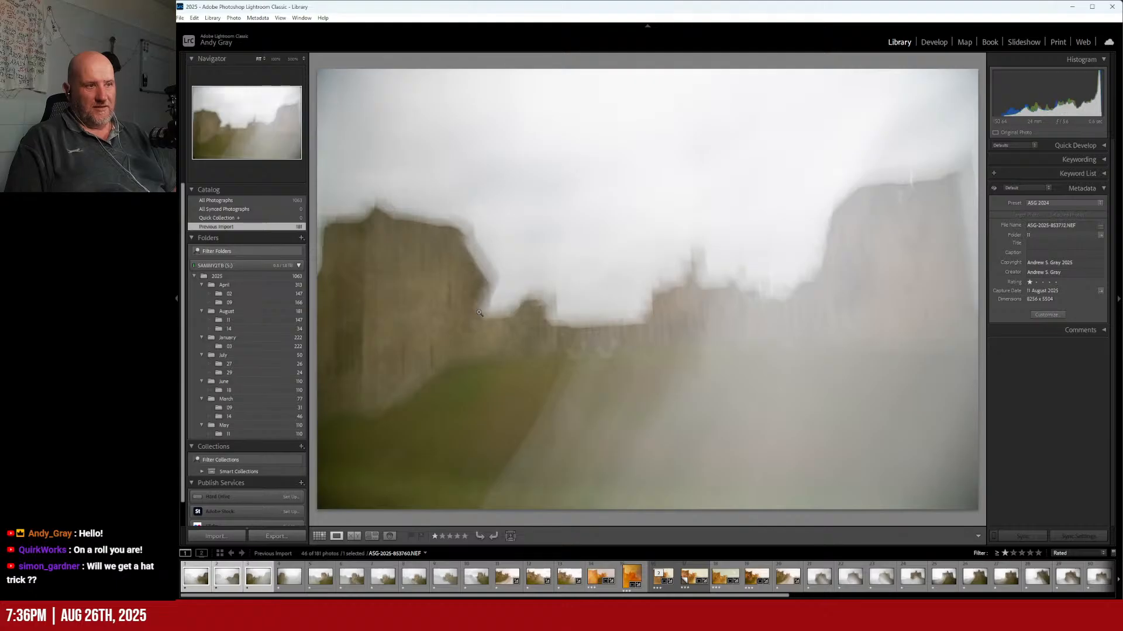
{"action": "key", "text": "Right"}
{"action": "key", "text": "Right"}
{"action": "key", "text": "Right"}
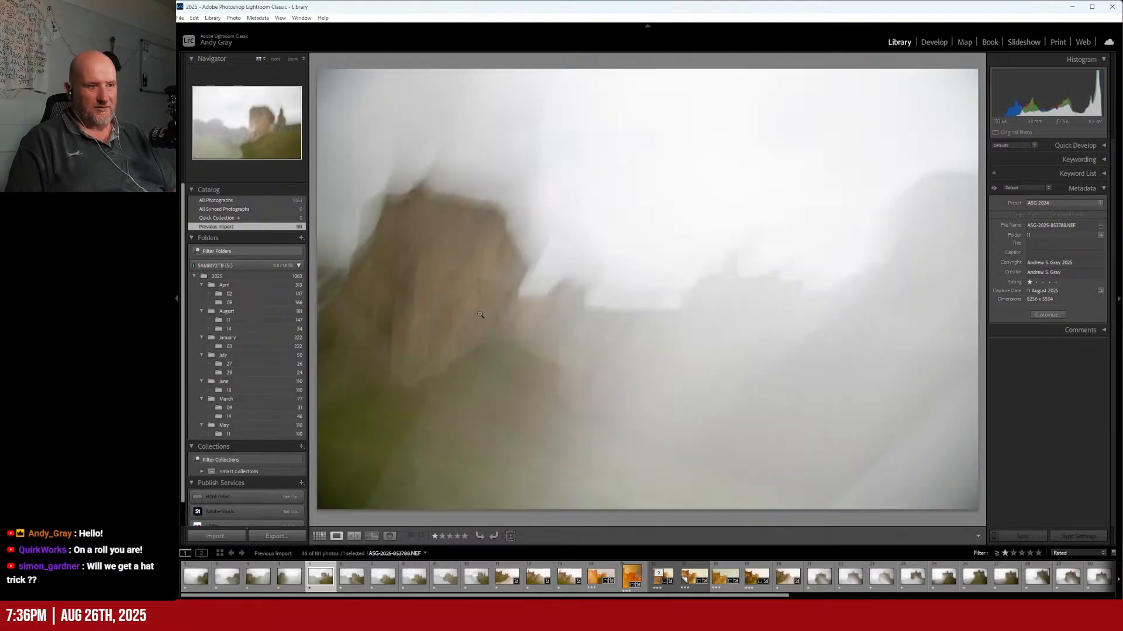
{"action": "key", "text": "Right"}
{"action": "key", "text": "Right"}
{"action": "key", "text": "Right"}
{"action": "key", "text": "Right"}
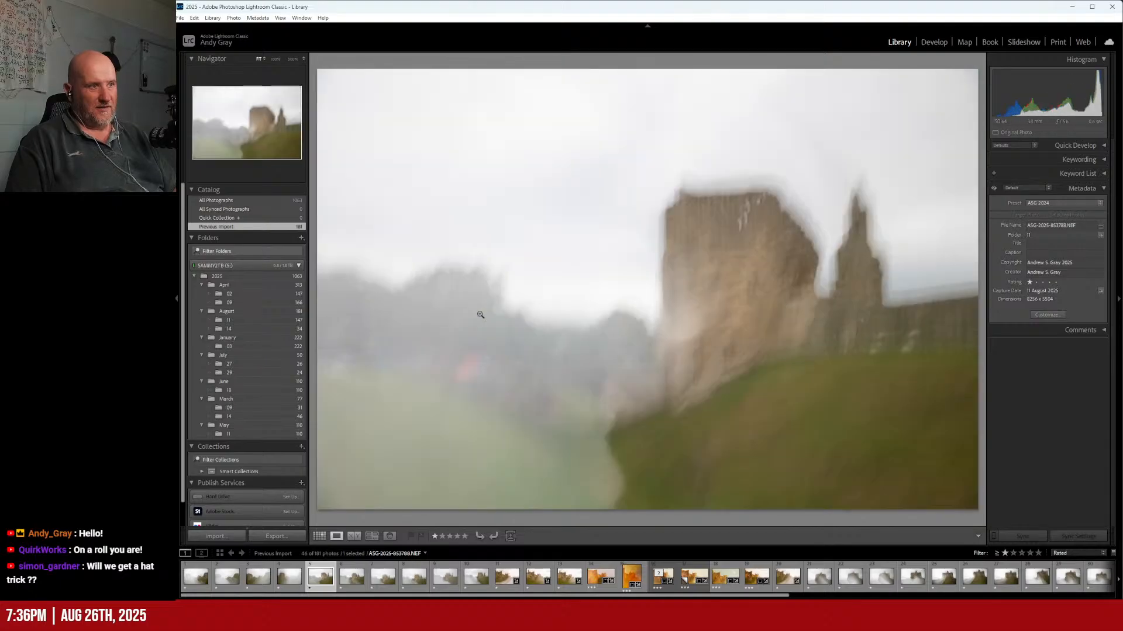
{"action": "key", "text": "Right"}
{"action": "key", "text": "Right"}
{"action": "key", "text": "Right"}
{"action": "key", "text": "Right"}
{"action": "key", "text": "Right"}
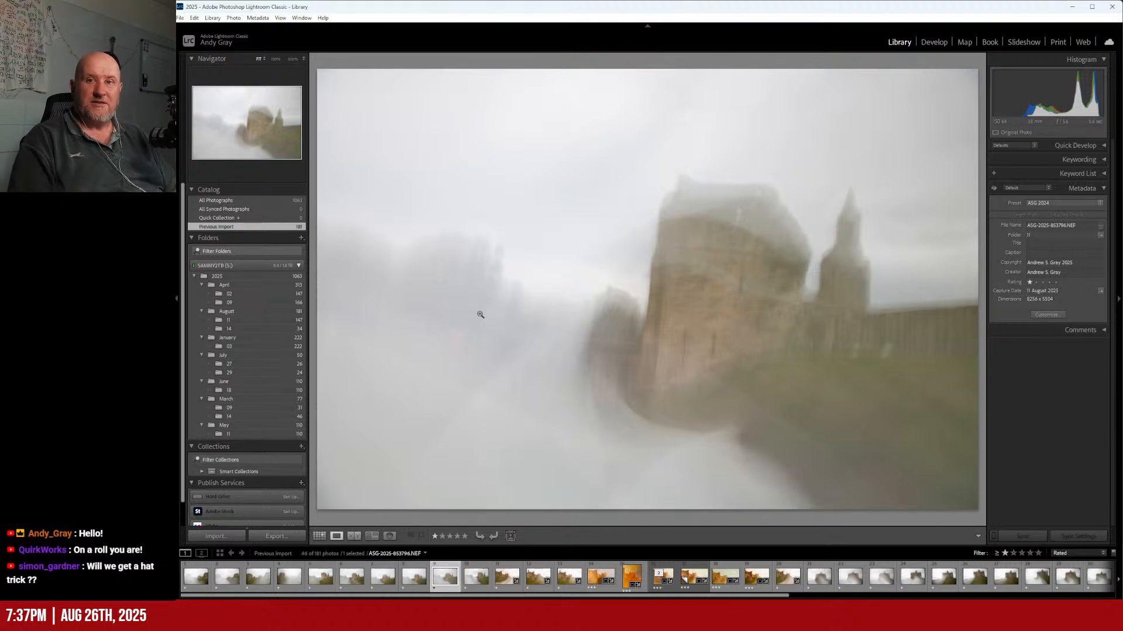
{"action": "key", "text": "Right"}
{"action": "key", "text": "Right"}
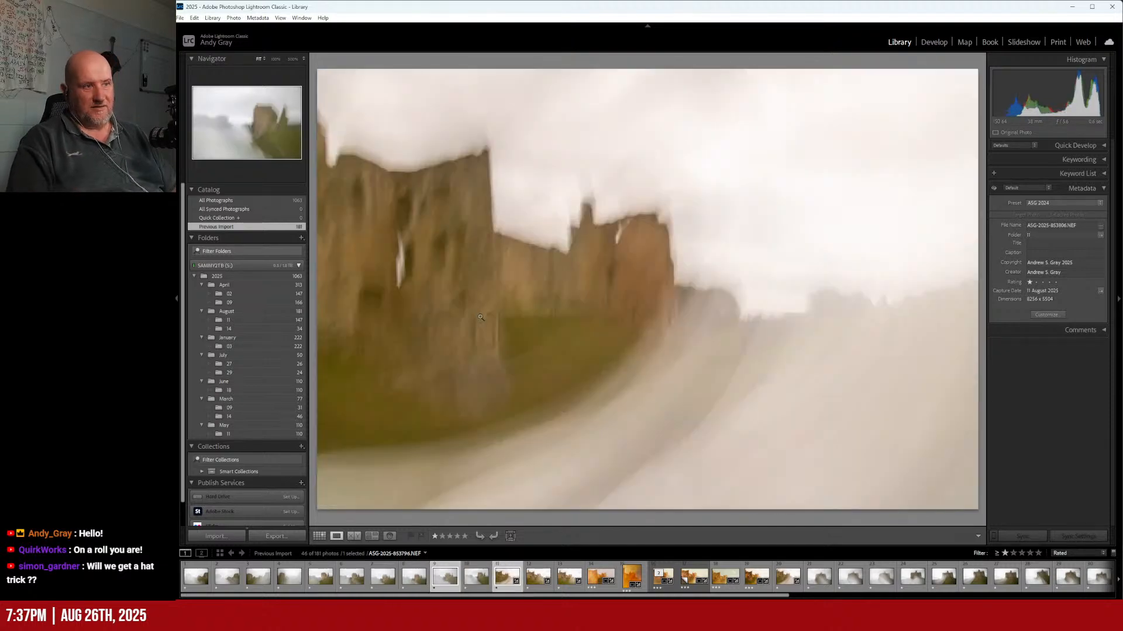
{"action": "key", "text": "Left"}
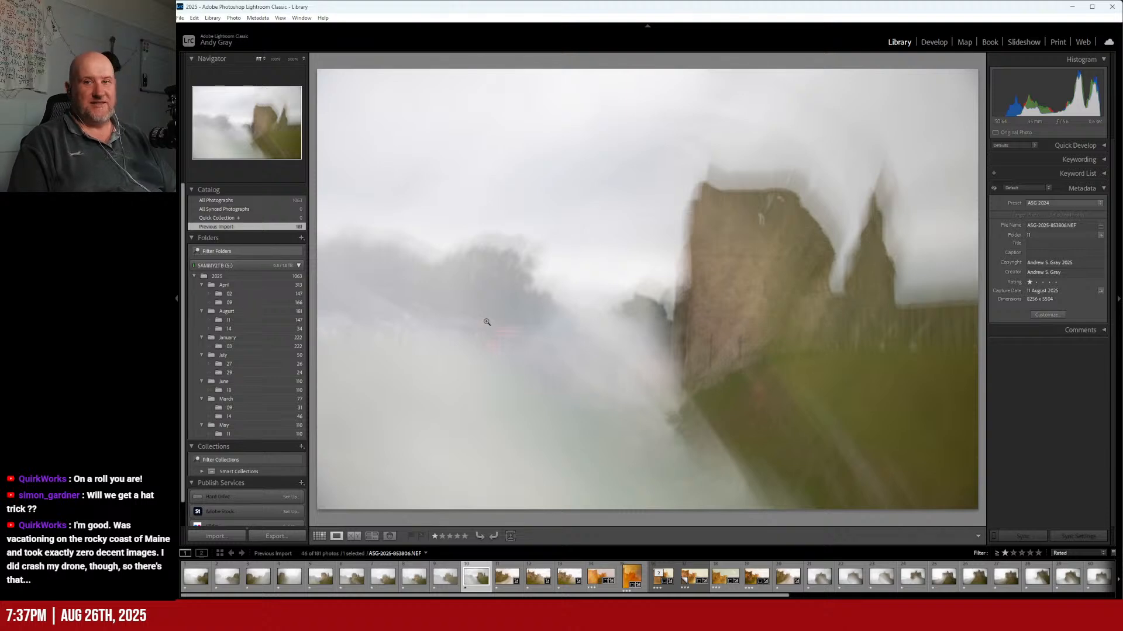
{"action": "key", "text": "Right"}
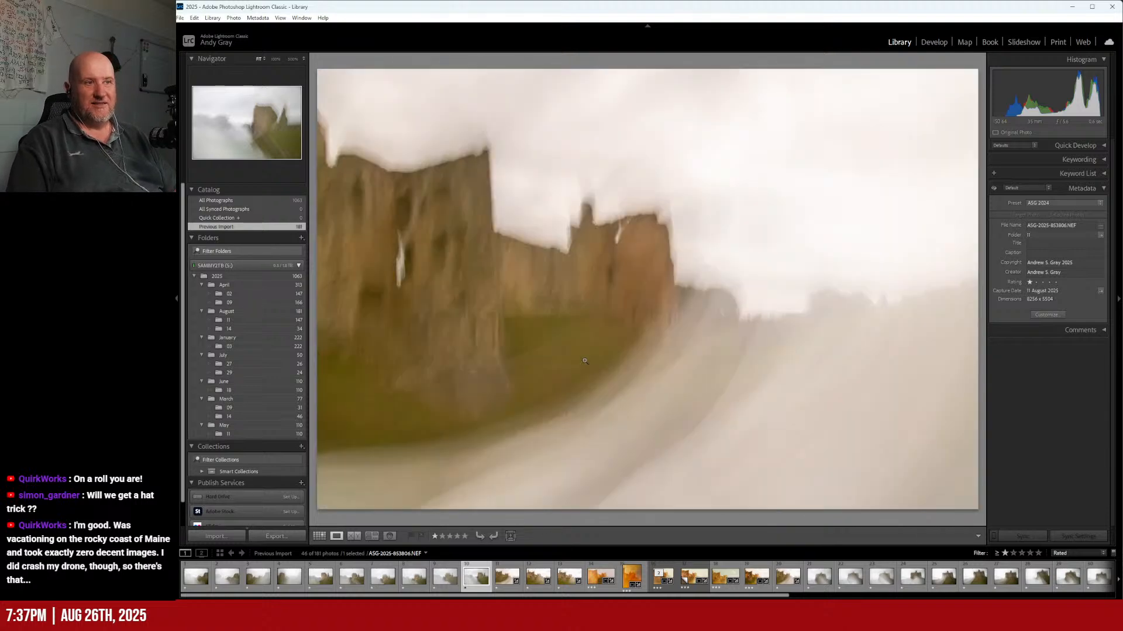
{"action": "key", "text": "Right"}
{"action": "key", "text": "Right"}
{"action": "key", "text": "Right"}
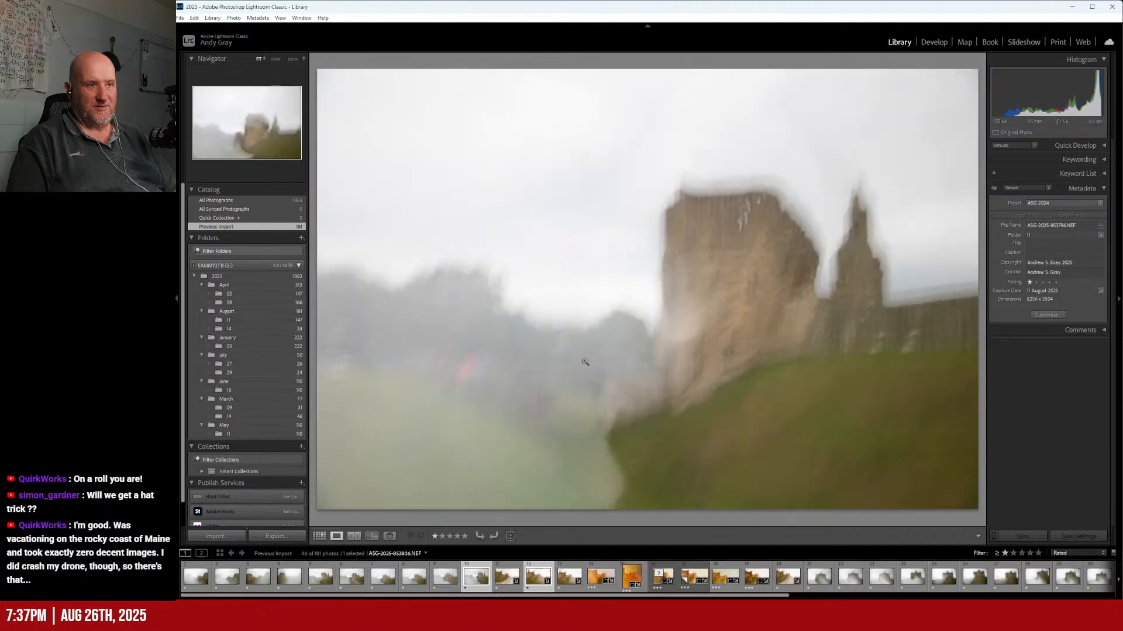
Step: Go back through the rated castle images to the start, comparing the first few exposures with one another
{"action": "key", "text": "Left"}
{"action": "key", "text": "Left"}
{"action": "key", "text": "Left"}
{"action": "key", "text": "Left"}
{"action": "key", "text": "Left"}
{"action": "key", "text": "Left"}
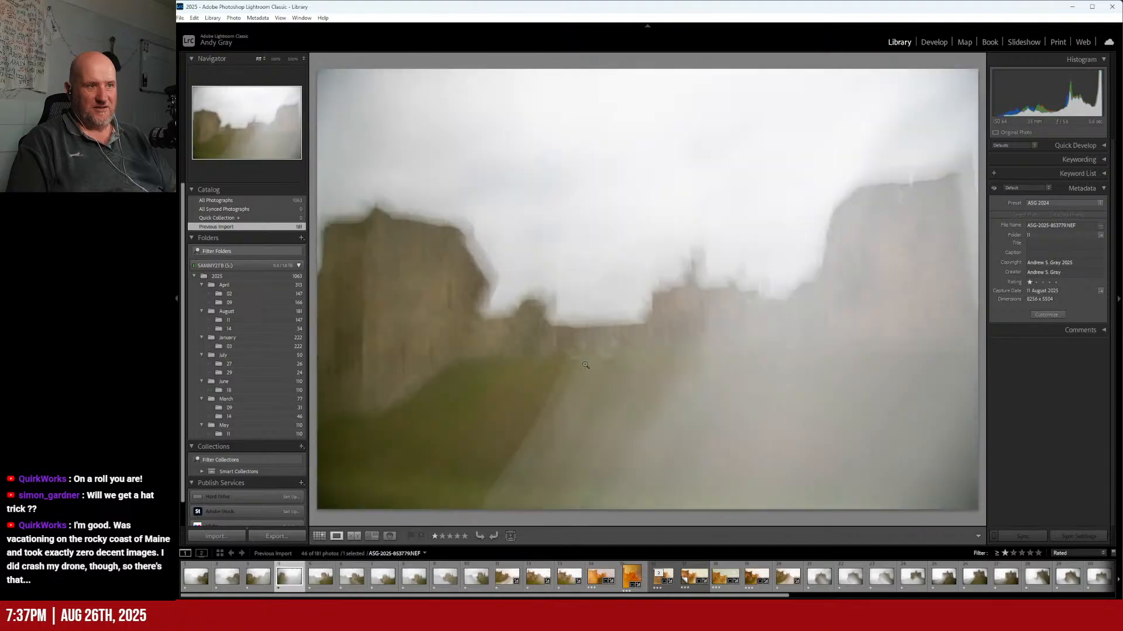
{"action": "key", "text": "Left"}
{"action": "key", "text": "Left"}
{"action": "key", "text": "Right"}
{"action": "key", "text": "Right"}
{"action": "key", "text": "Left"}
{"action": "key", "text": "Left"}
{"action": "key", "text": "Right"}
{"action": "key", "text": "Right"}
{"action": "key", "text": "Left"}
{"action": "key", "text": "Left"}
{"action": "key", "text": "Left"}
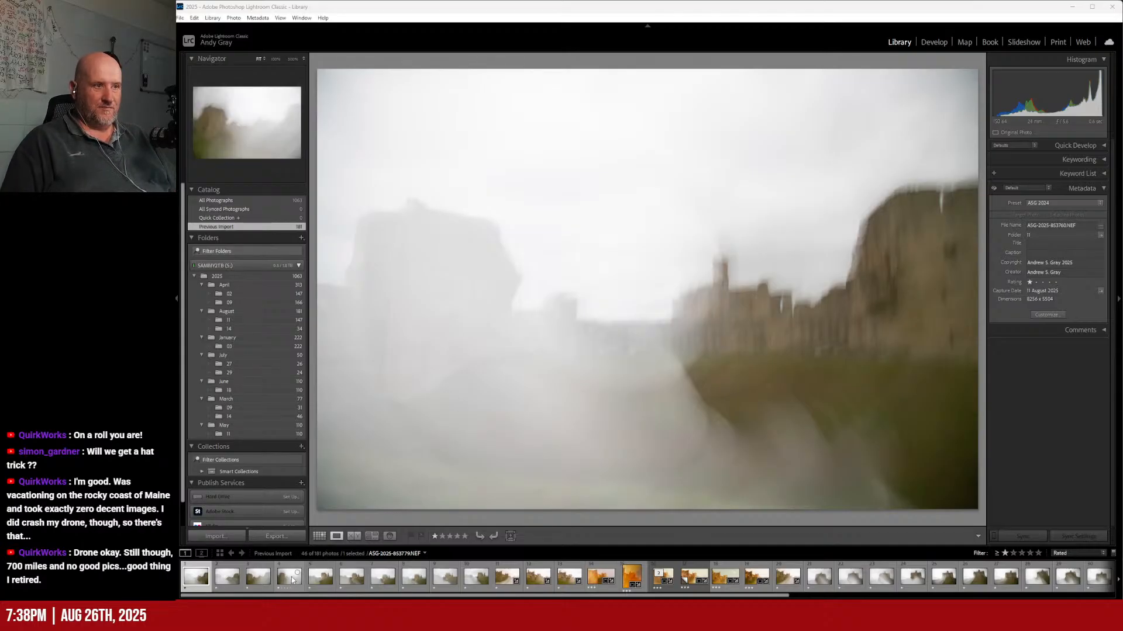
Step: Select the first four castle photos, compare them one by one, and make the second one the active photo
{"action": "left_click", "coordinate": [228, 576]}
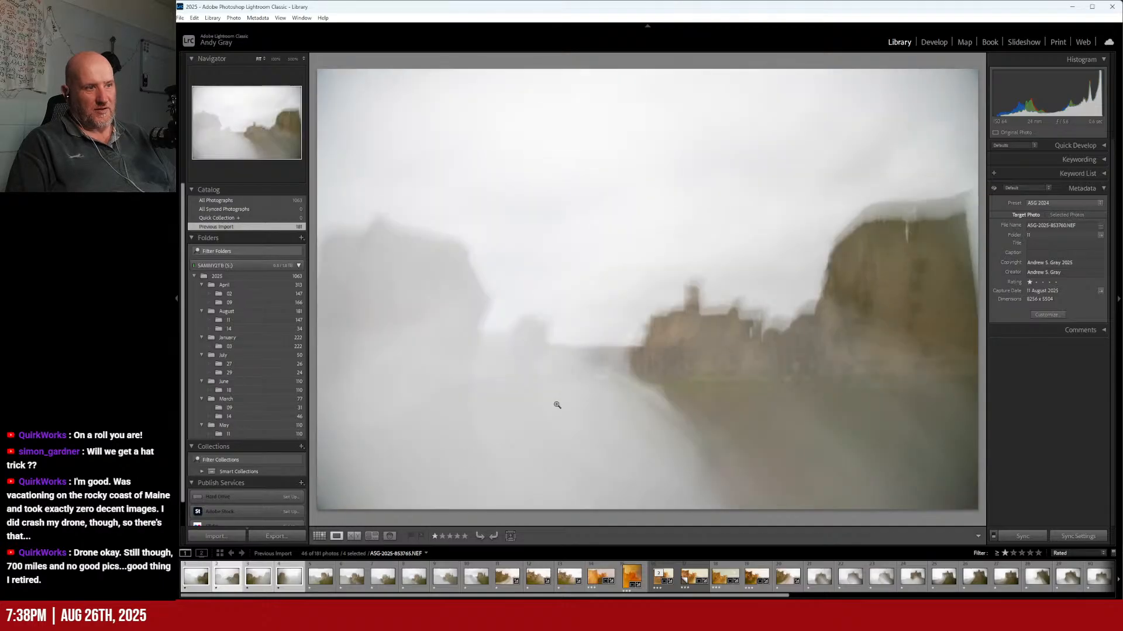
{"action": "key", "text": "Right"}
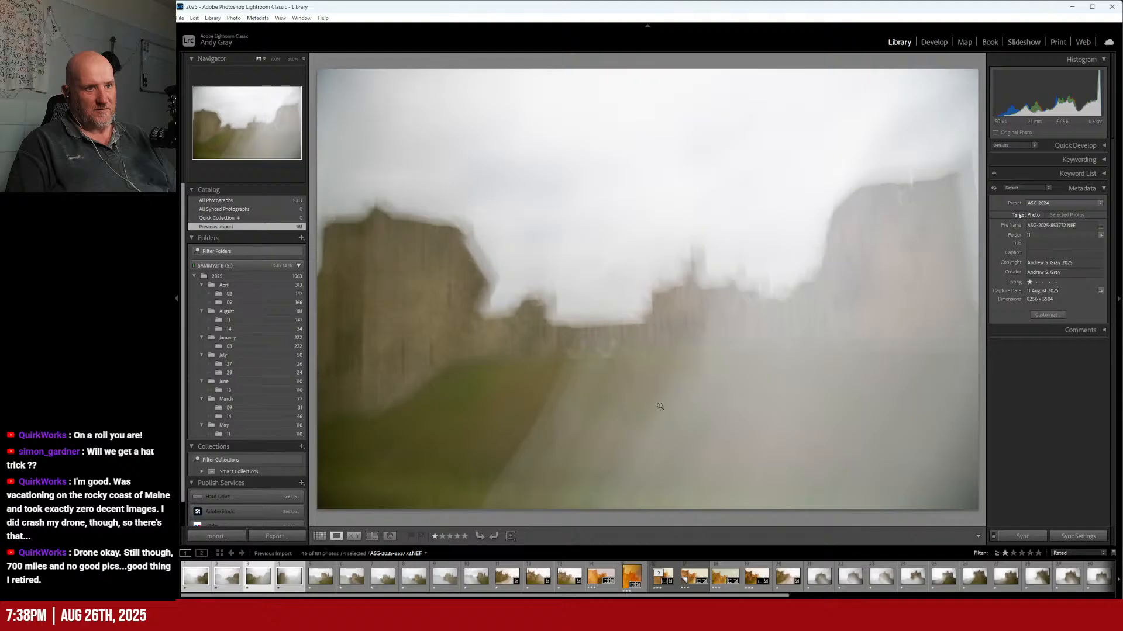
{"action": "key", "text": "Right"}
{"action": "key", "text": "Left"}
{"action": "key", "text": "Left"}
{"action": "key", "text": "Left"}
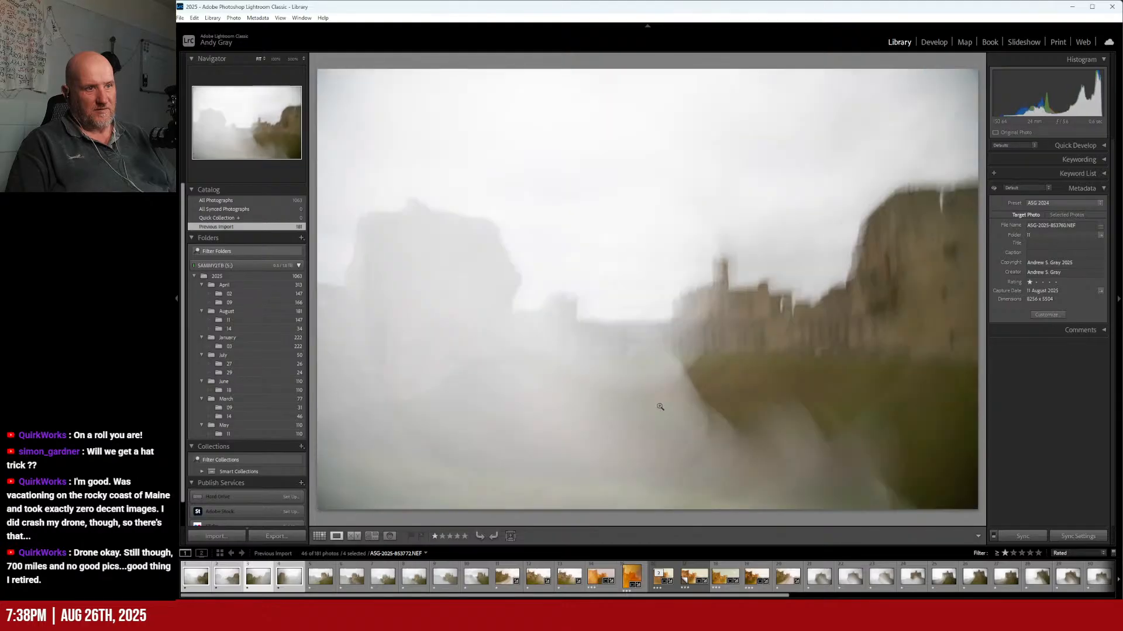
{"action": "key", "text": "Right"}
{"action": "key", "text": "Right"}
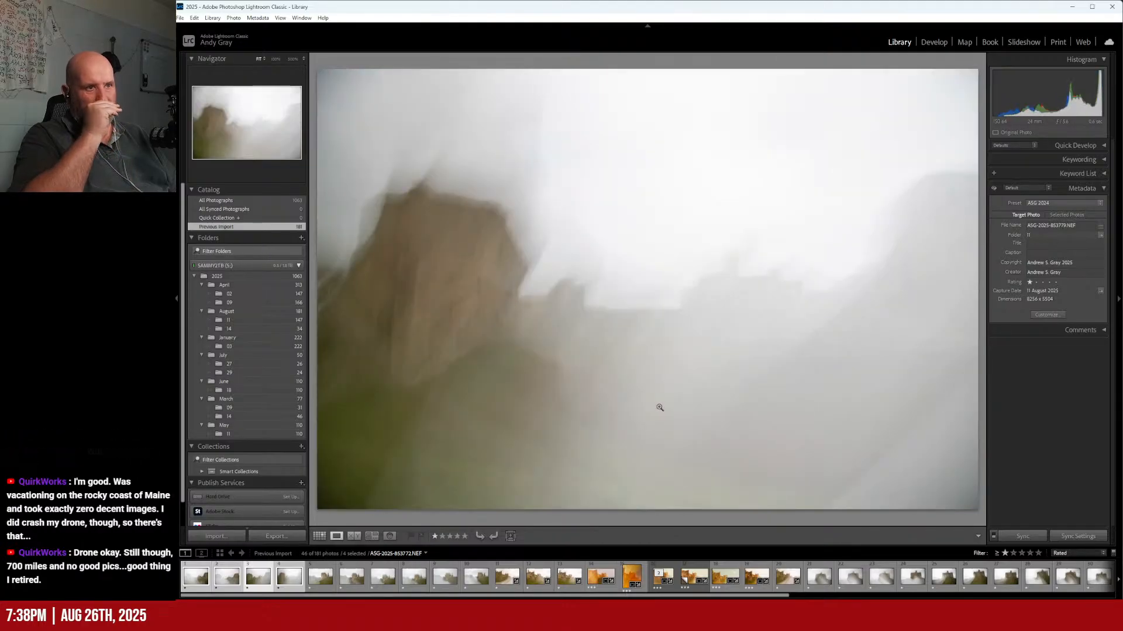
{"action": "key", "text": "Left"}
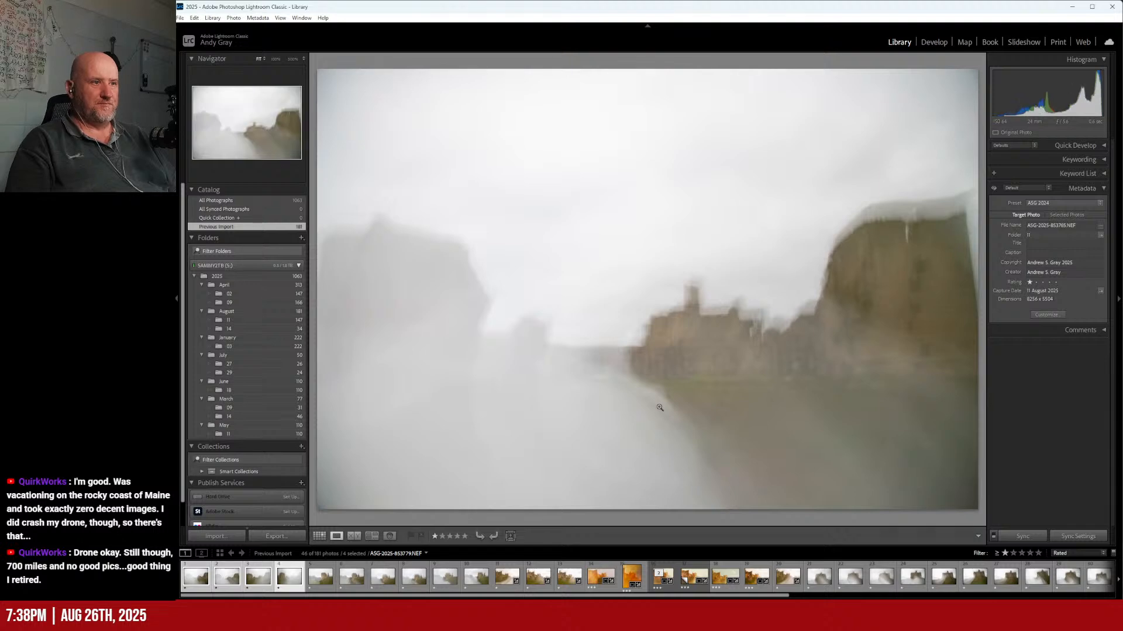
{"action": "key", "text": "Left"}
{"action": "key", "text": "Left"}
{"action": "key", "text": "Right"}
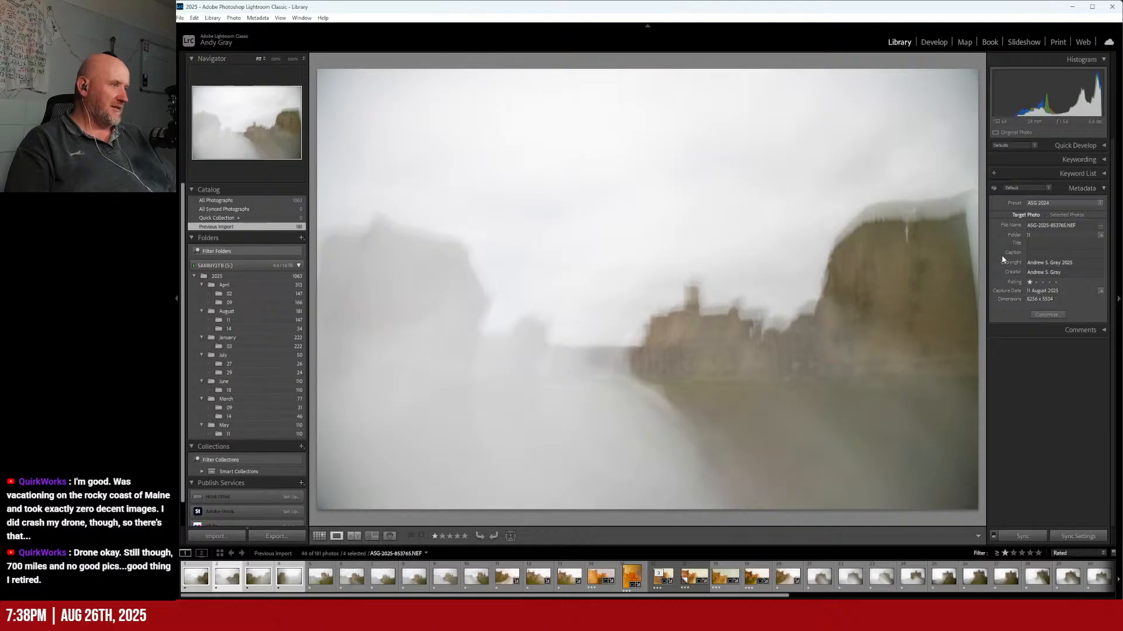
Step: Open the active photo for developing and enable lens profile corrections with vignetting correction at 134
{"action": "left_click", "coordinate": [934, 41]}
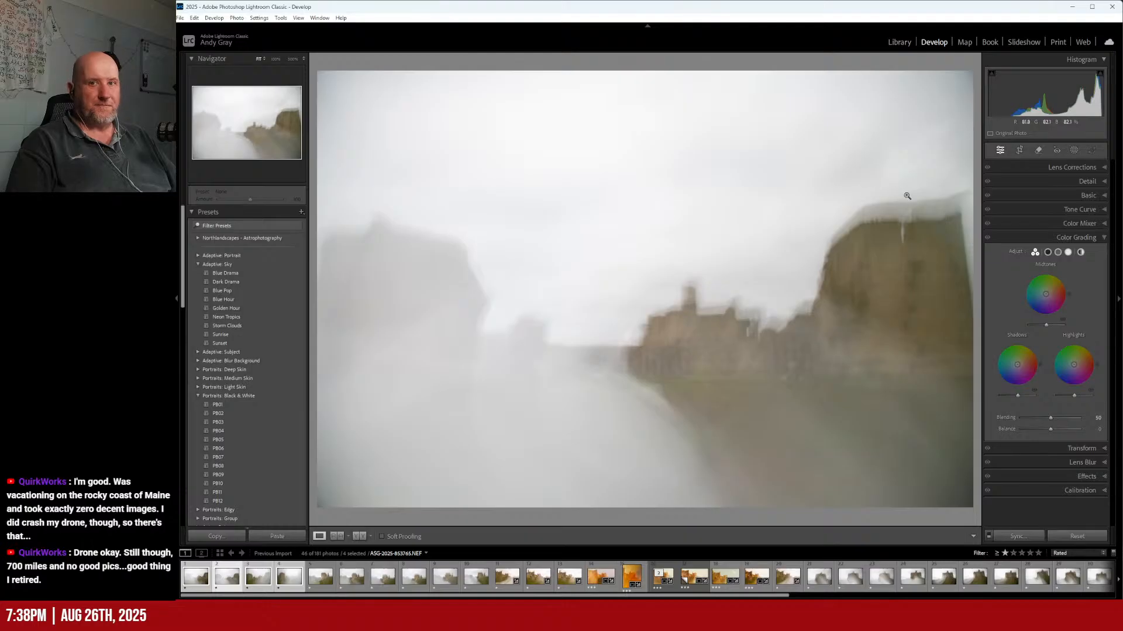
{"action": "left_click", "coordinate": [1059, 169]}
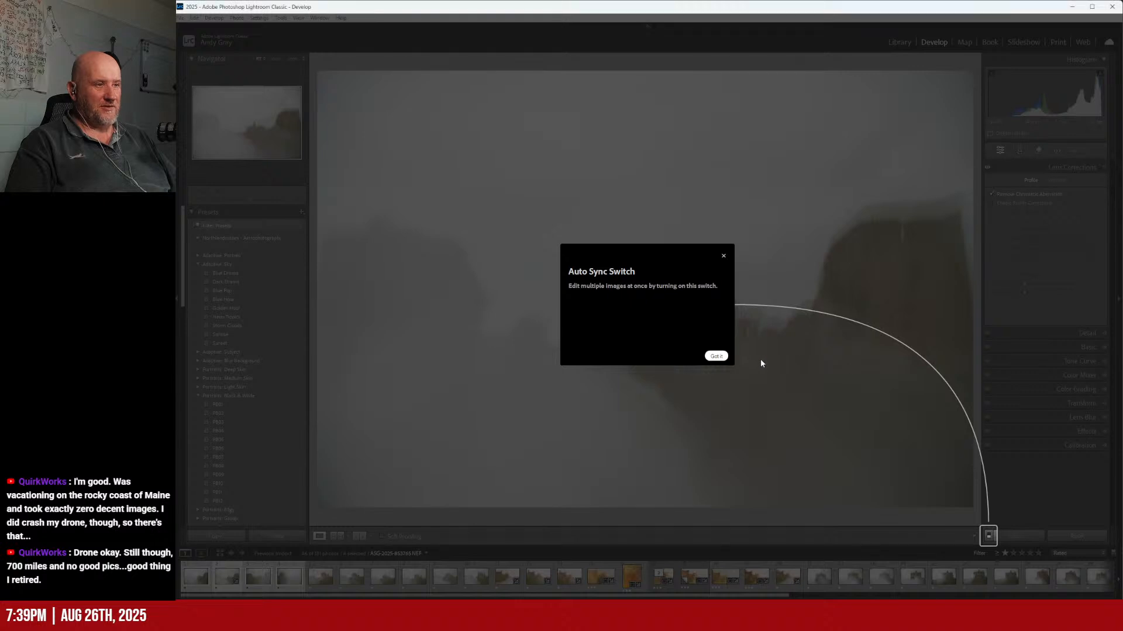
{"action": "left_click", "coordinate": [716, 356]}
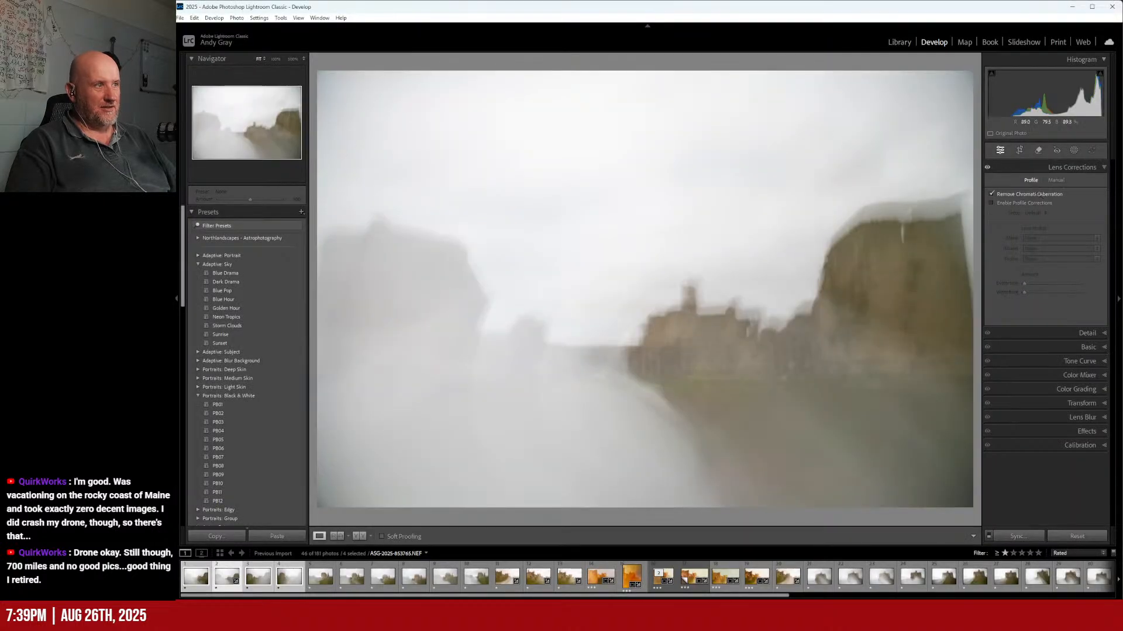
{"action": "left_click", "coordinate": [992, 203]}
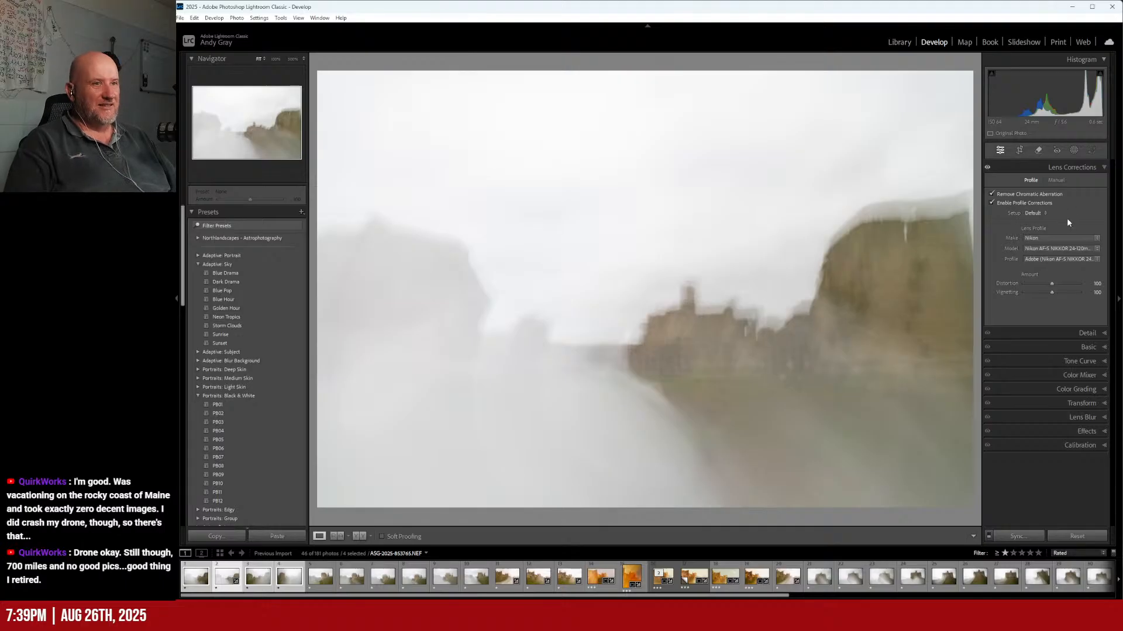
{"action": "left_click_drag", "start_coordinate": [1050, 293], "coordinate": [1061, 293]}
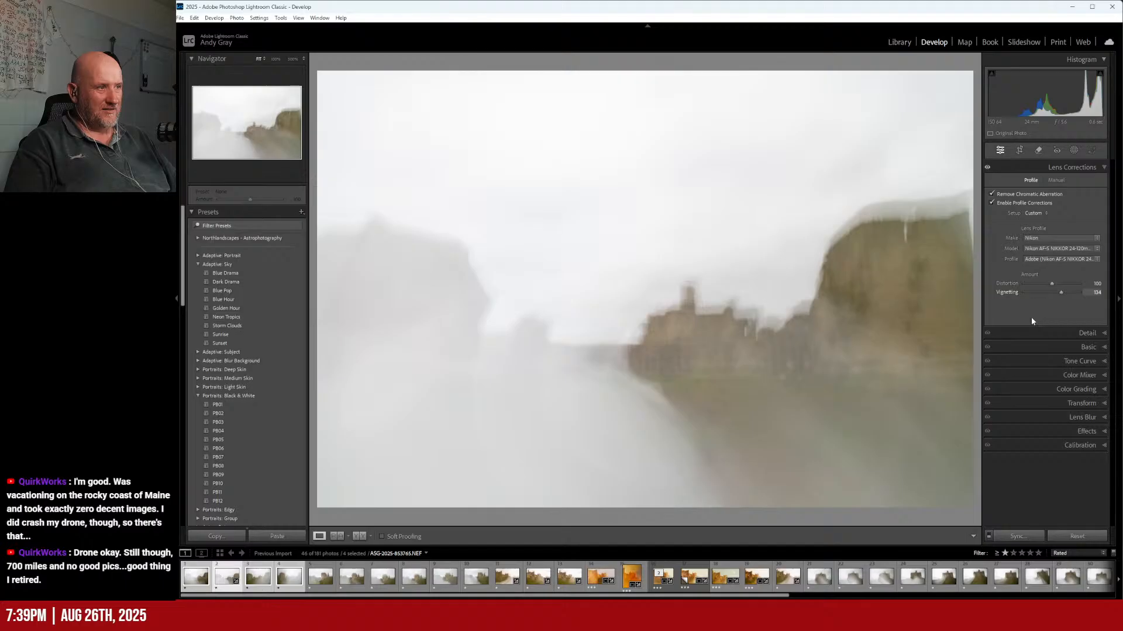
{"action": "left_click", "coordinate": [1065, 168]}
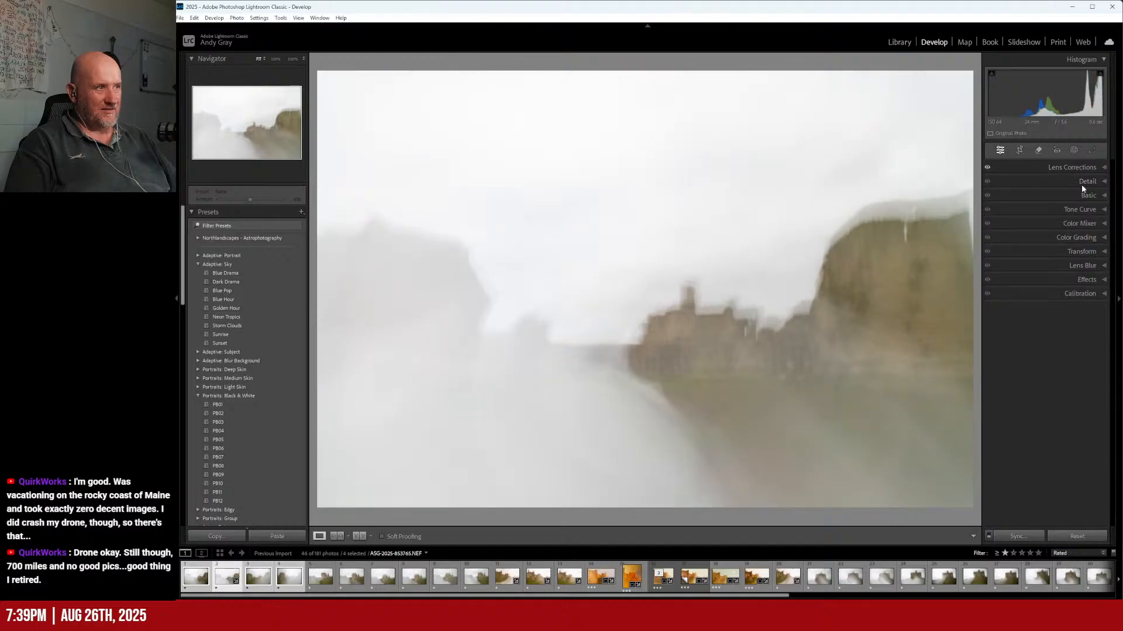
Step: Set luminance noise reduction to 50 and inspect the castle tower at close zoom
{"action": "left_click", "coordinate": [1081, 183]}
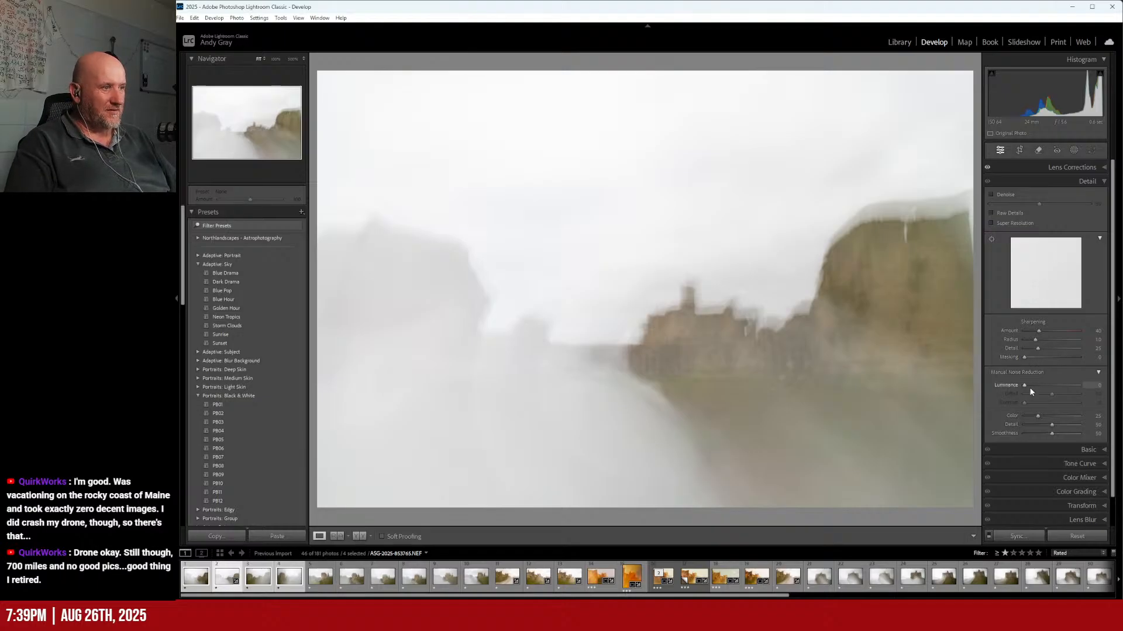
{"action": "left_click", "coordinate": [1051, 384]}
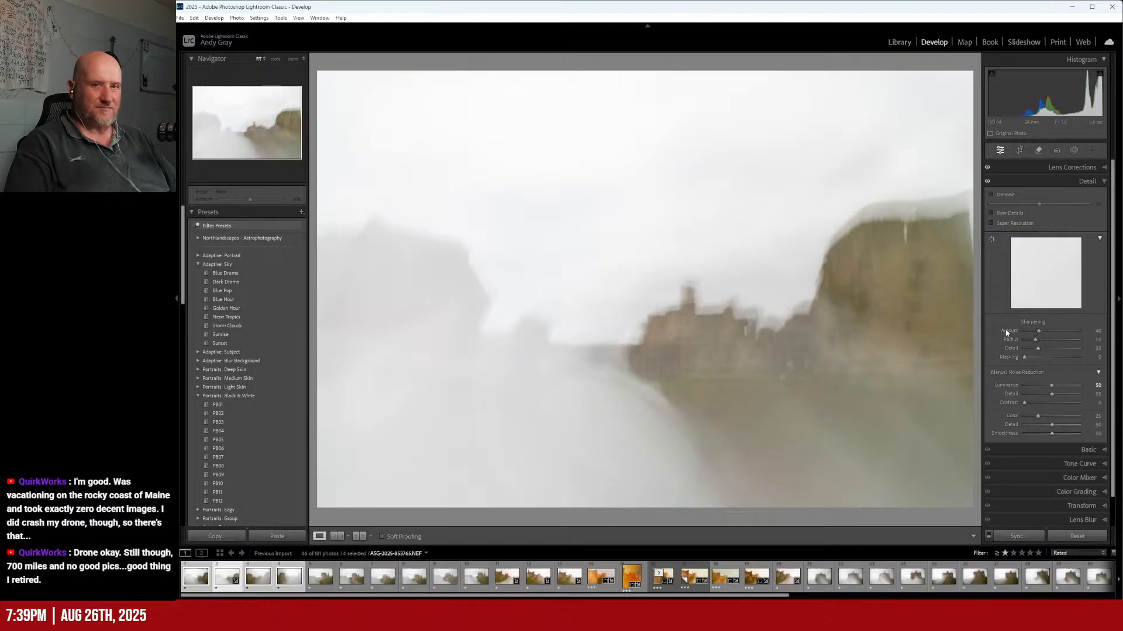
{"action": "left_click", "coordinate": [679, 331]}
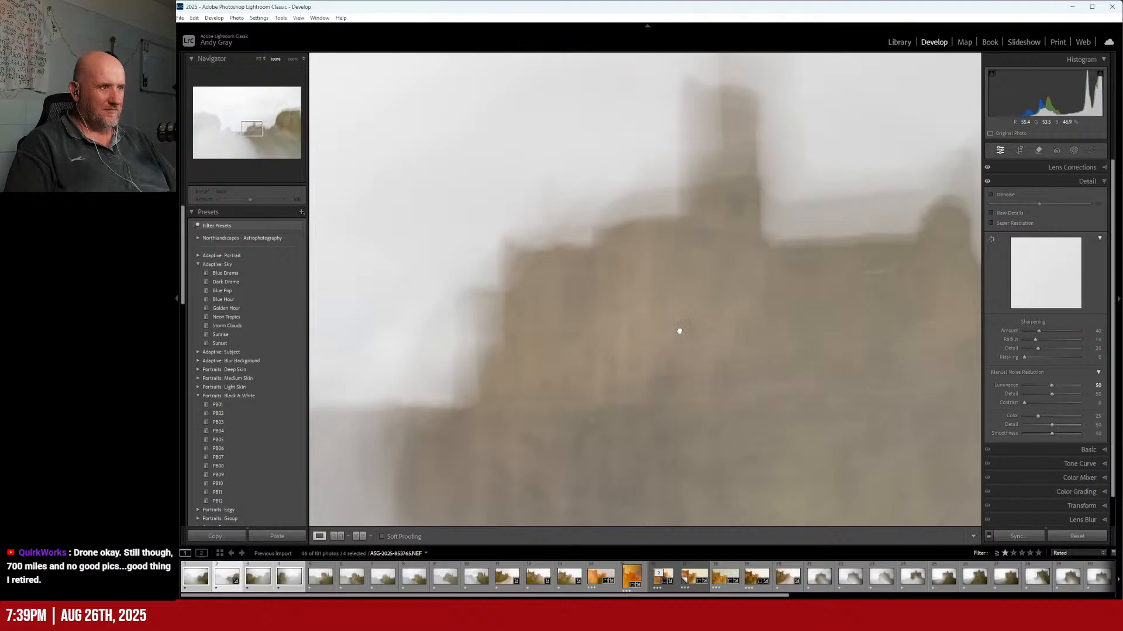
{"action": "left_click", "coordinate": [679, 331]}
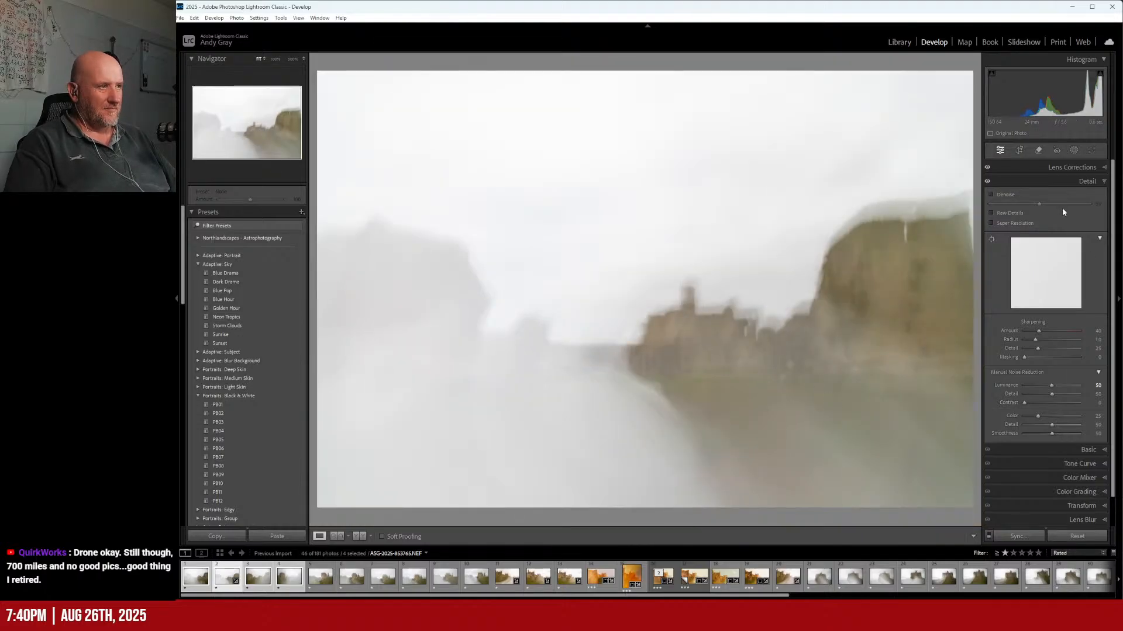
{"action": "left_click", "coordinate": [1075, 183]}
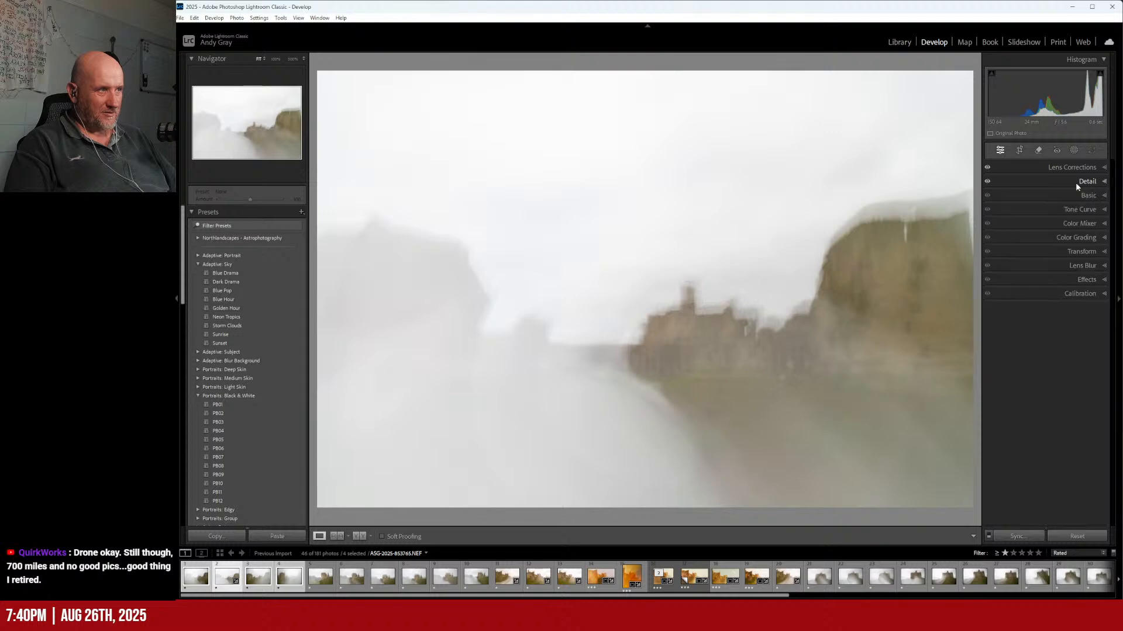
Step: Set the white balance to Auto, contrast to +10 and highlights to -65
{"action": "left_click", "coordinate": [1082, 197]}
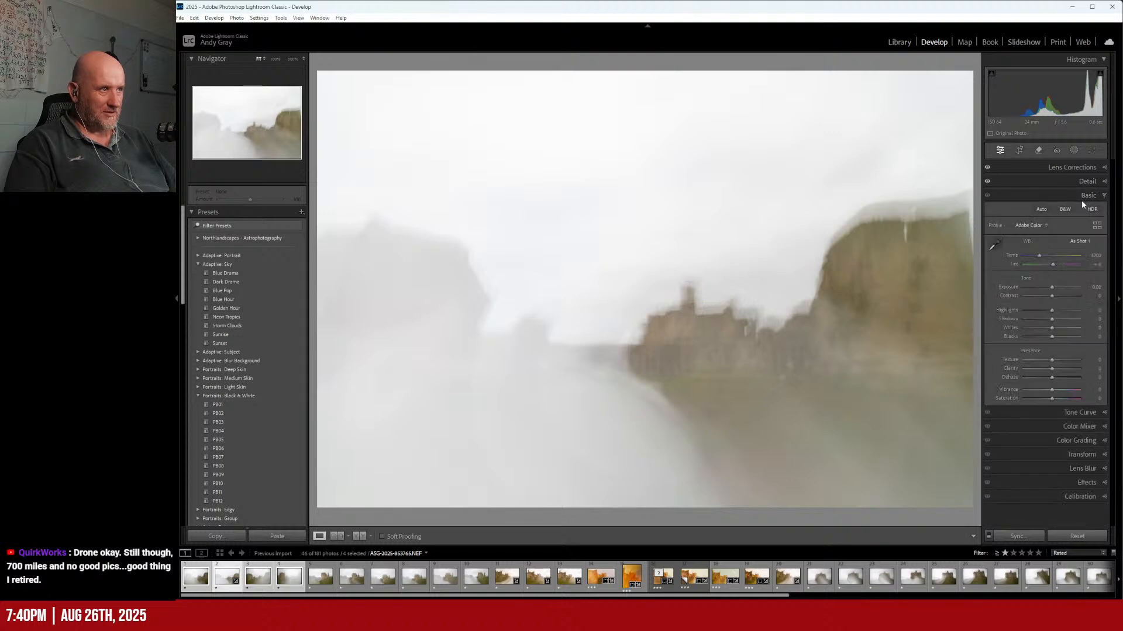
{"action": "left_click", "coordinate": [1079, 241]}
{"action": "left_click", "coordinate": [1056, 263]}
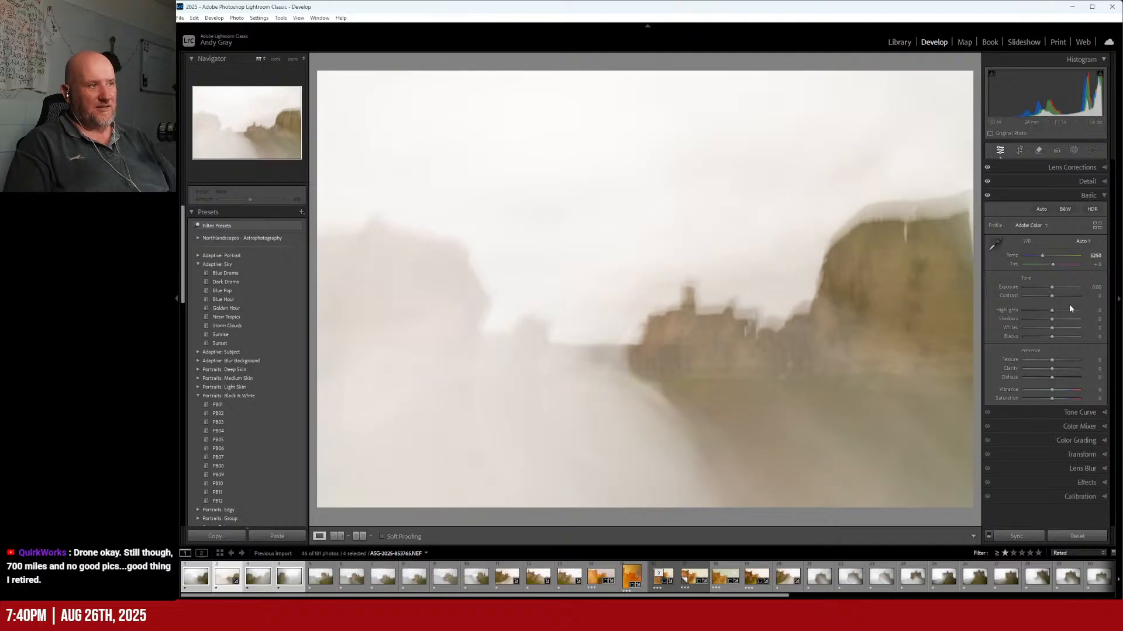
{"action": "left_click_drag", "start_coordinate": [1053, 296], "coordinate": [1033, 321]}
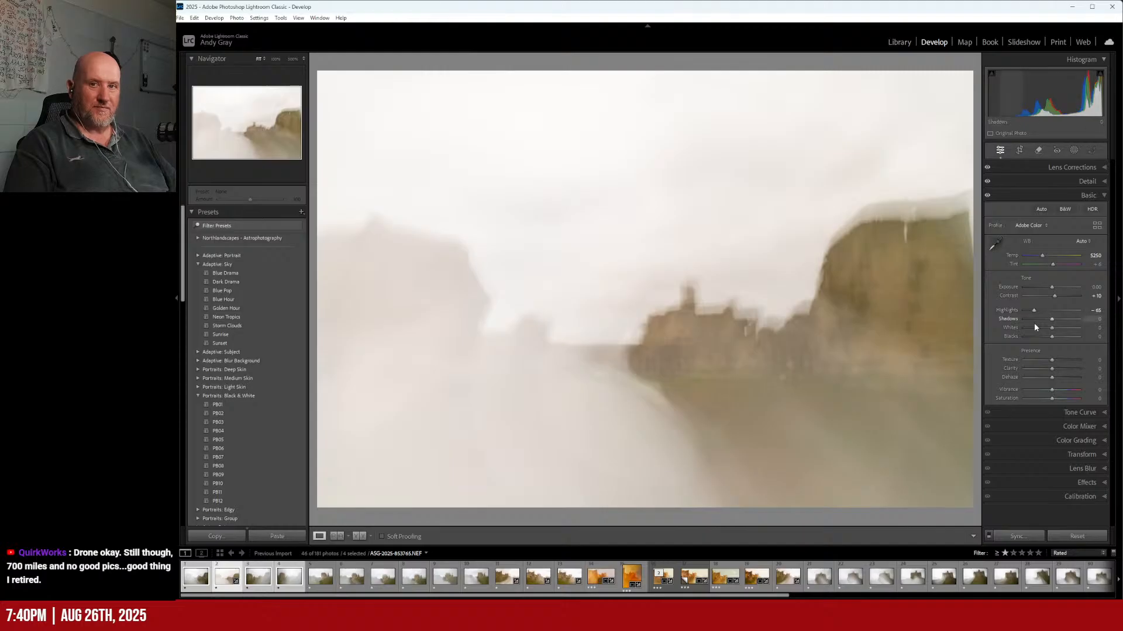
Step: Try the Daylight and Cloudy white balance presets on the photo, and return to Auto
{"action": "left_click", "coordinate": [1082, 241]}
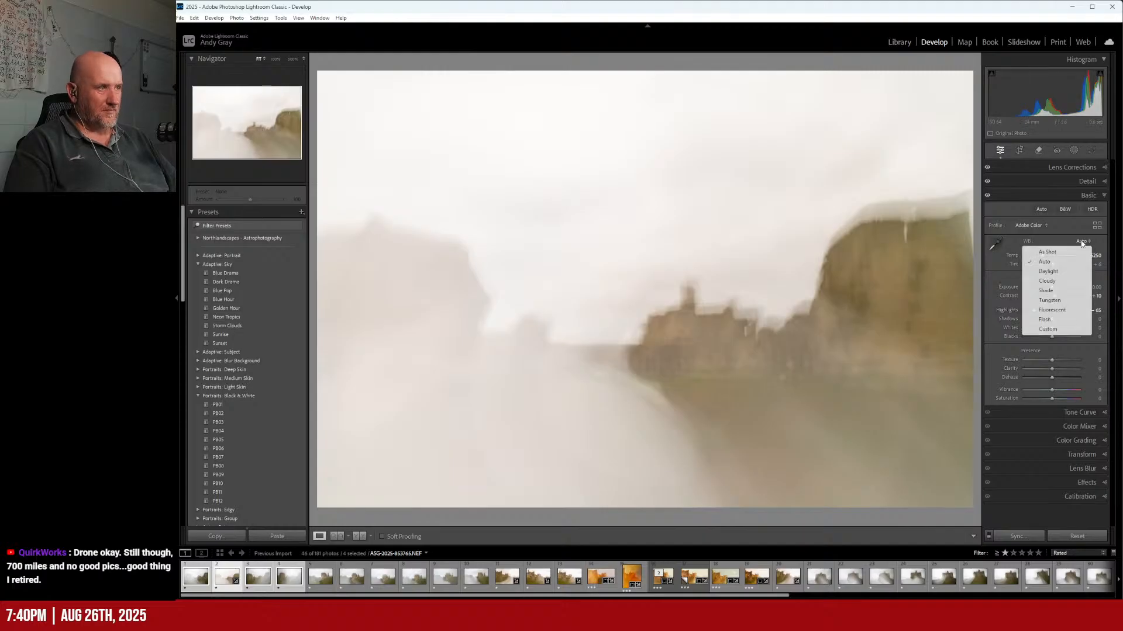
{"action": "left_click", "coordinate": [1064, 271]}
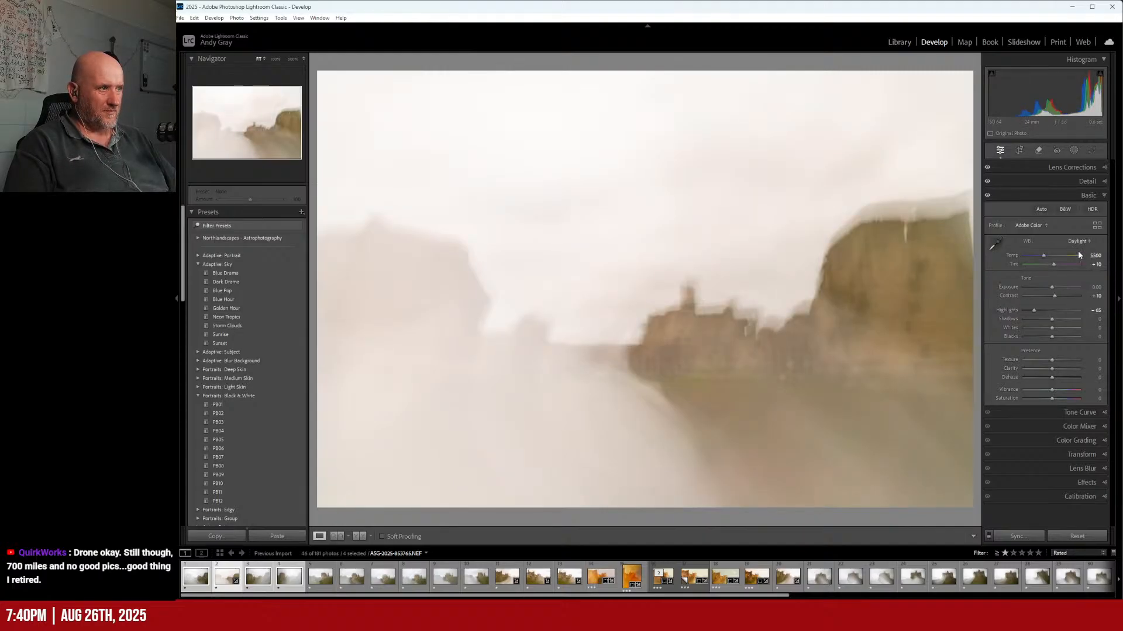
{"action": "left_click", "coordinate": [1080, 247]}
{"action": "left_click", "coordinate": [1063, 280]}
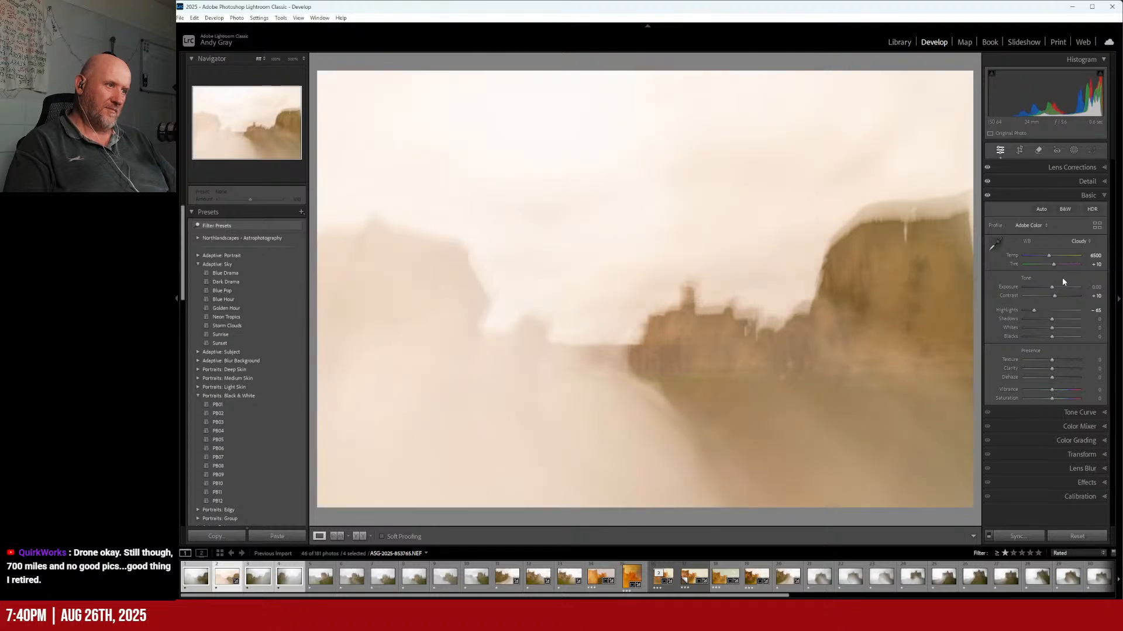
{"action": "left_click", "coordinate": [1080, 243]}
{"action": "left_click", "coordinate": [1062, 262]}
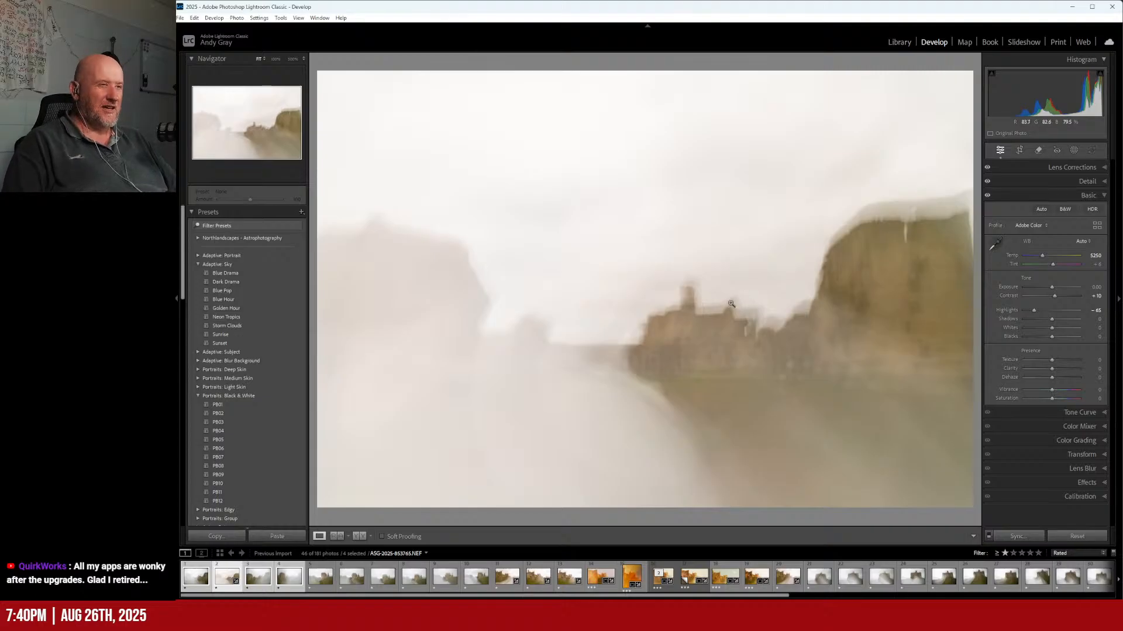
Step: Examine the castle, the wooded bank and the misty distance at close zoom and in full view
{"action": "left_click", "coordinate": [728, 347]}
{"action": "left_click", "coordinate": [728, 348]}
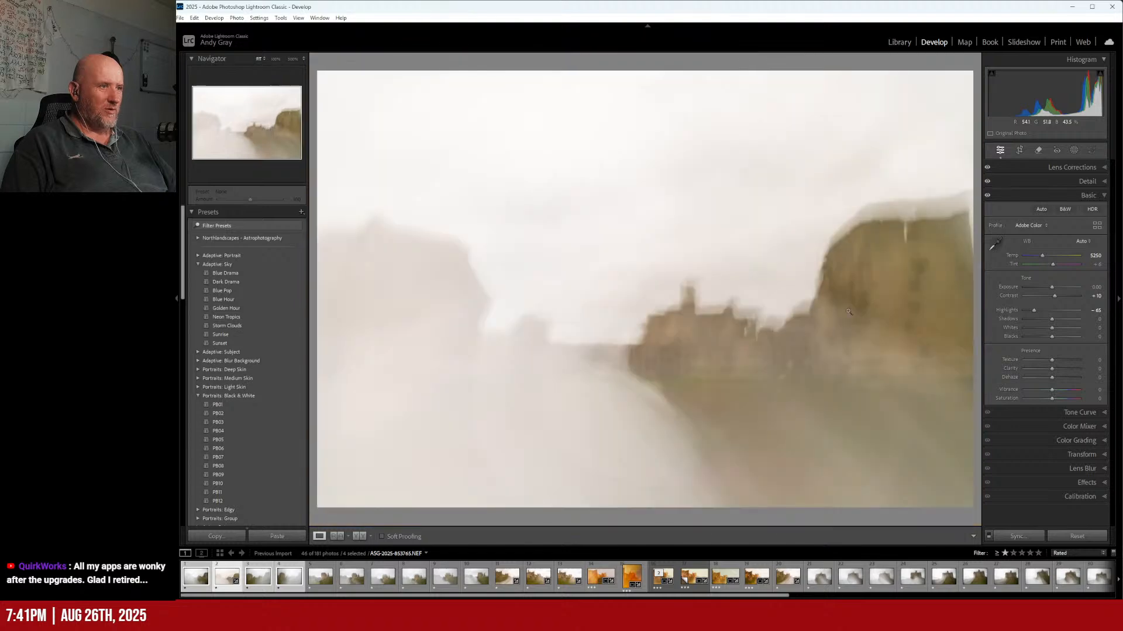
{"action": "left_click", "coordinate": [913, 269]}
{"action": "left_click", "coordinate": [702, 298]}
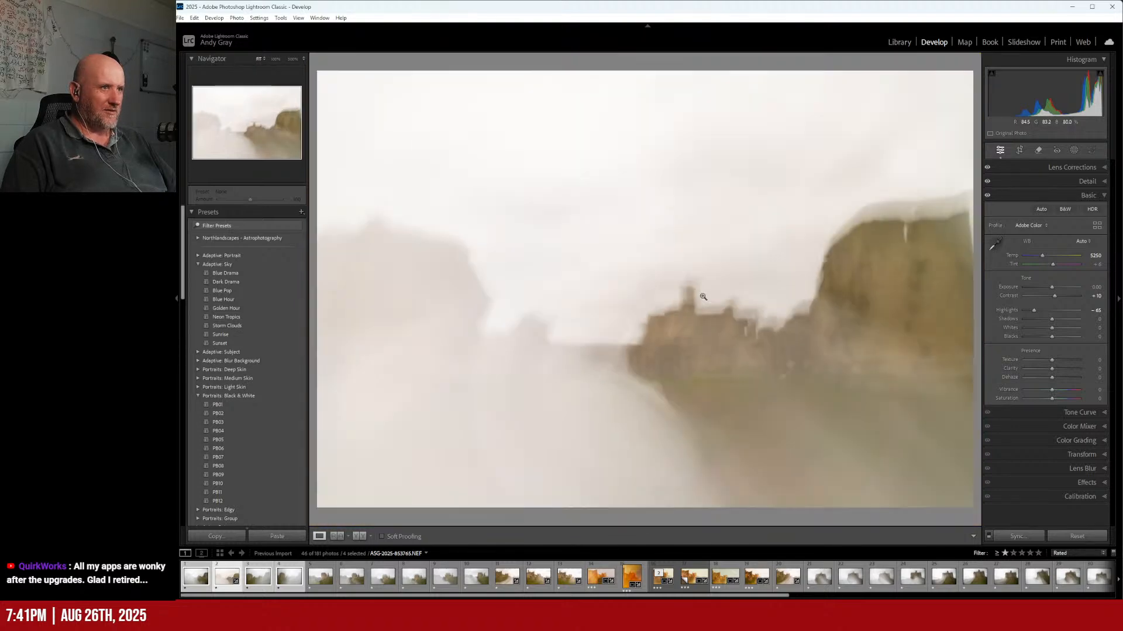
{"action": "left_click", "coordinate": [504, 316]}
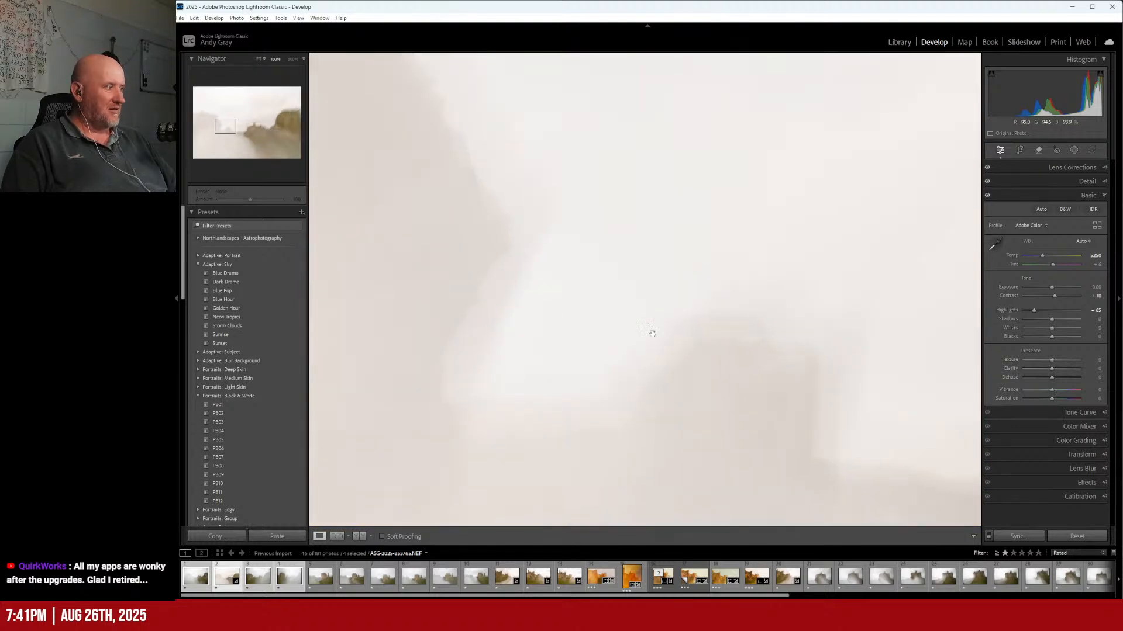
{"action": "left_click", "coordinate": [833, 365]}
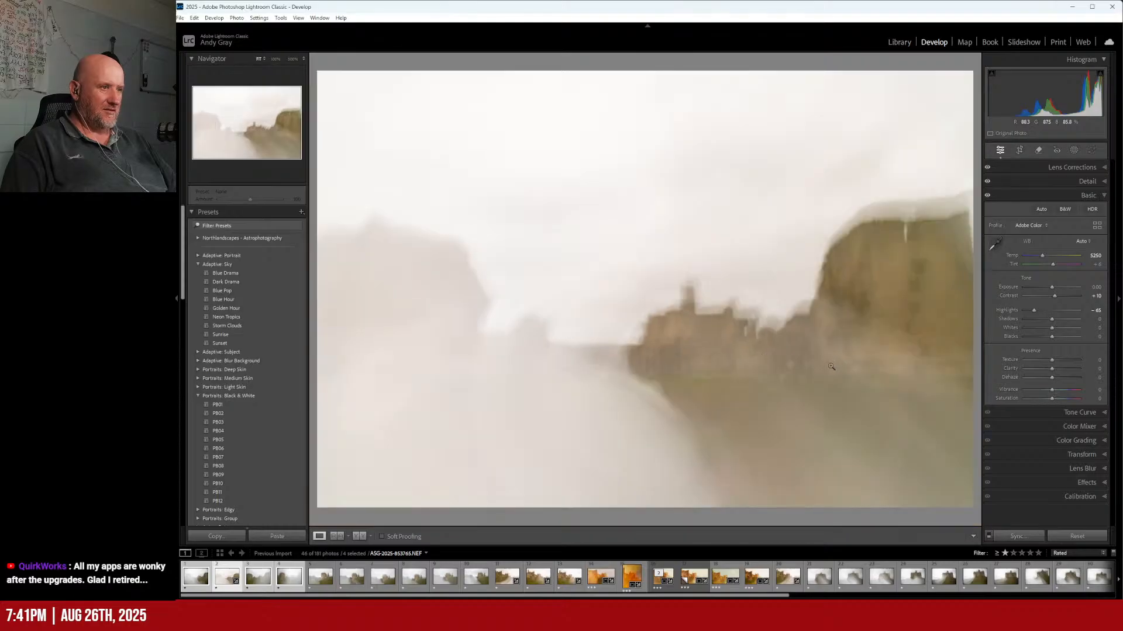
{"action": "left_click", "coordinate": [608, 336]}
{"action": "left_click", "coordinate": [595, 335]}
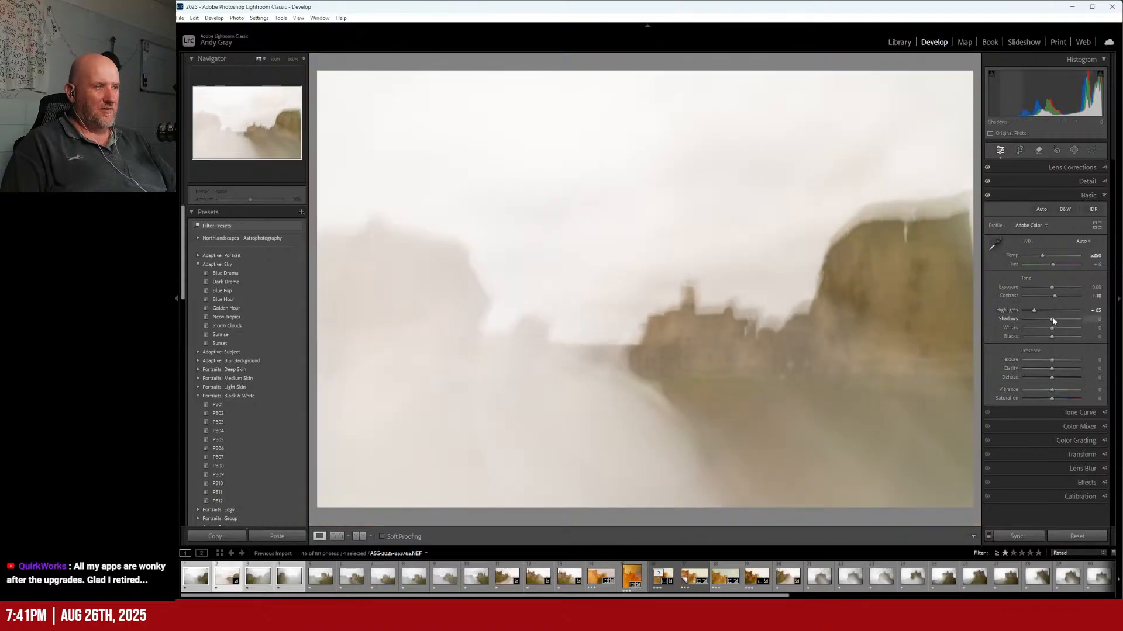
Step: Set the shadows to +41, the whites to +14 and the blacks to -15
{"action": "left_click_drag", "start_coordinate": [1053, 319], "coordinate": [1045, 343]}
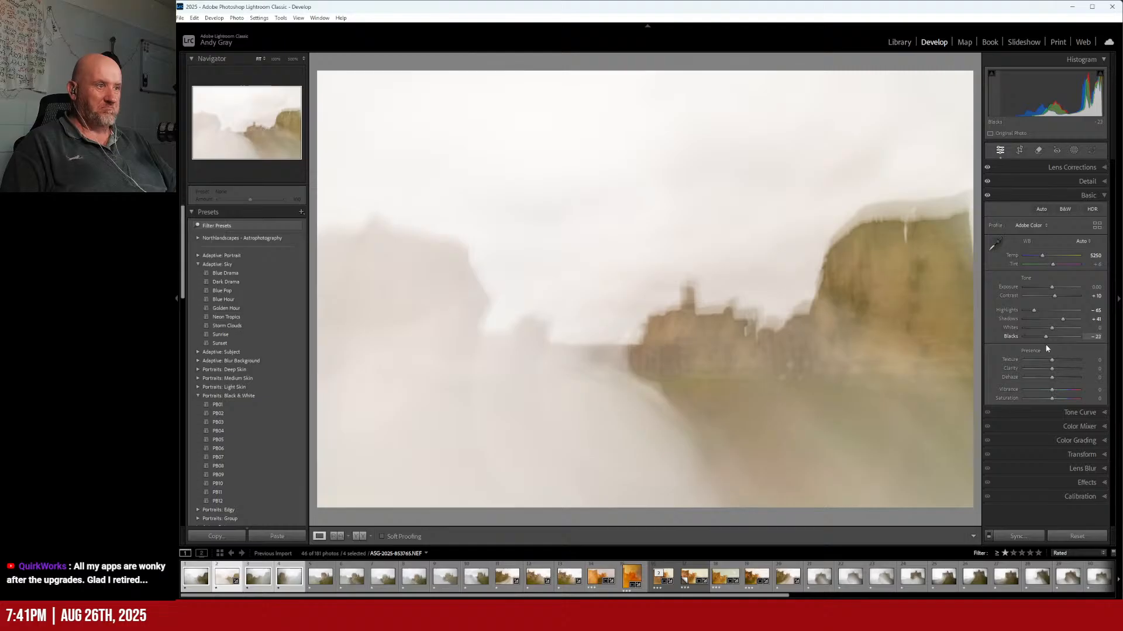
{"action": "mouse_move", "coordinate": [1053, 332]}
{"action": "left_mouse_down"}
{"action": "mouse_move", "coordinate": [1065, 332]}
{"action": "mouse_move", "coordinate": [1053, 337]}
{"action": "left_mouse_up"}
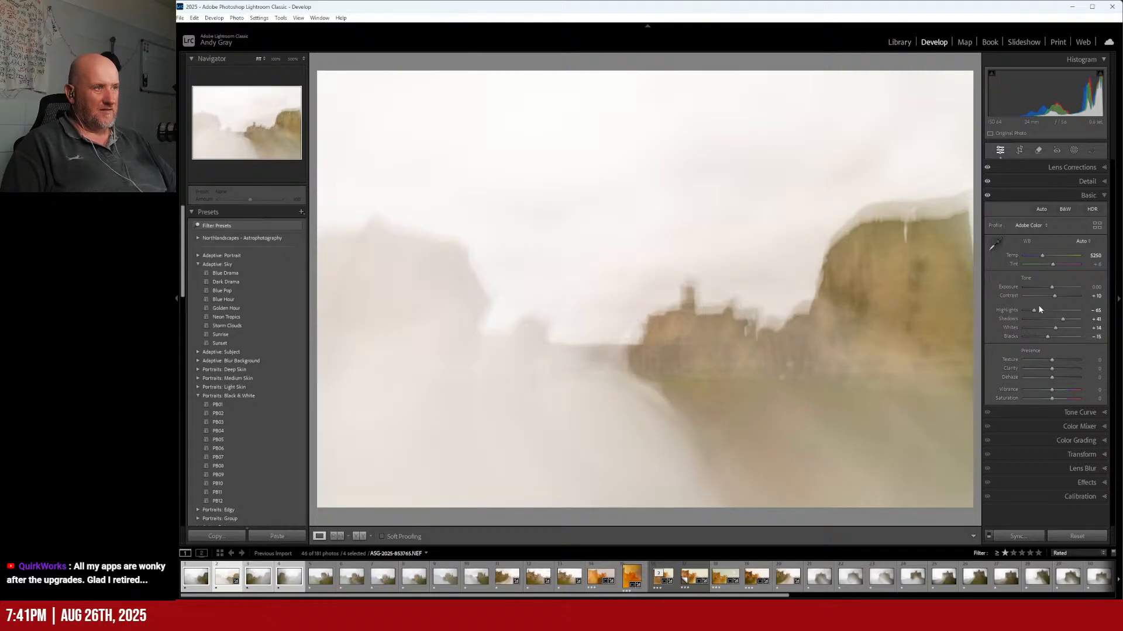
Step: Shift the Color Mixer hues toward warm tones, with orange at -1, yellow at -34 and green at -70
{"action": "left_click", "coordinate": [1072, 427]}
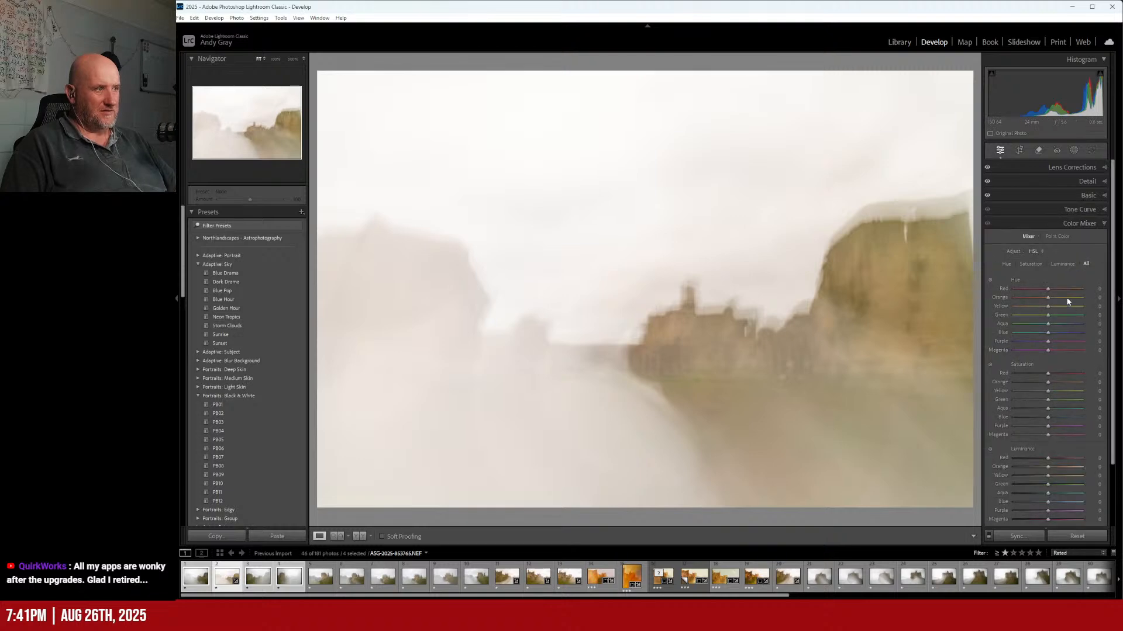
{"action": "left_click", "coordinate": [990, 281]}
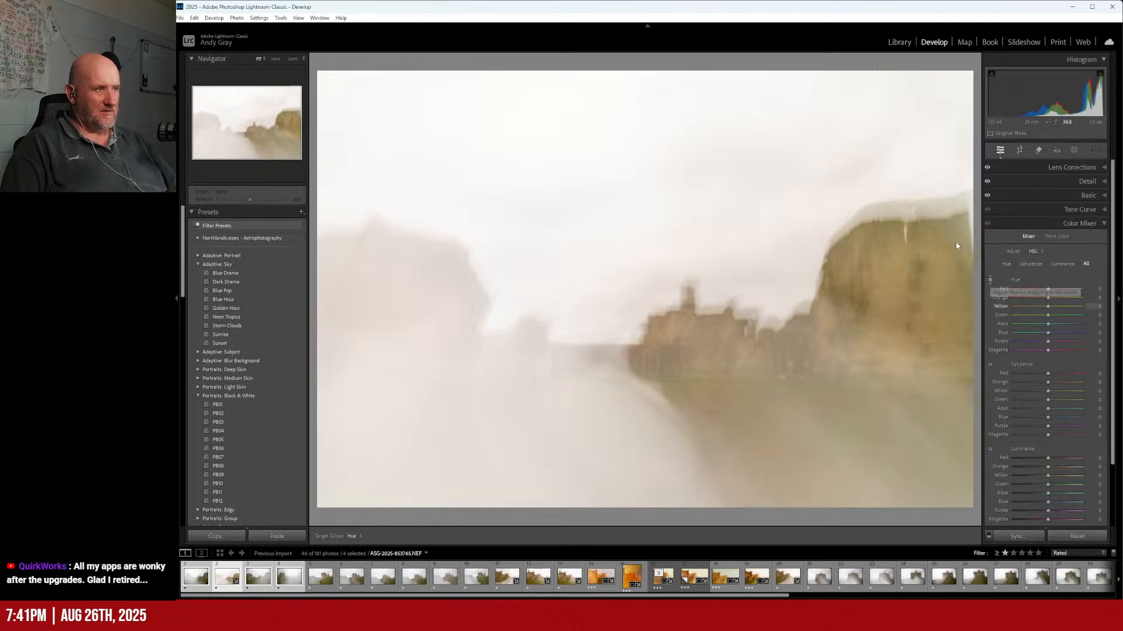
{"action": "left_click_drag", "start_coordinate": [952, 231], "coordinate": [952, 239]}
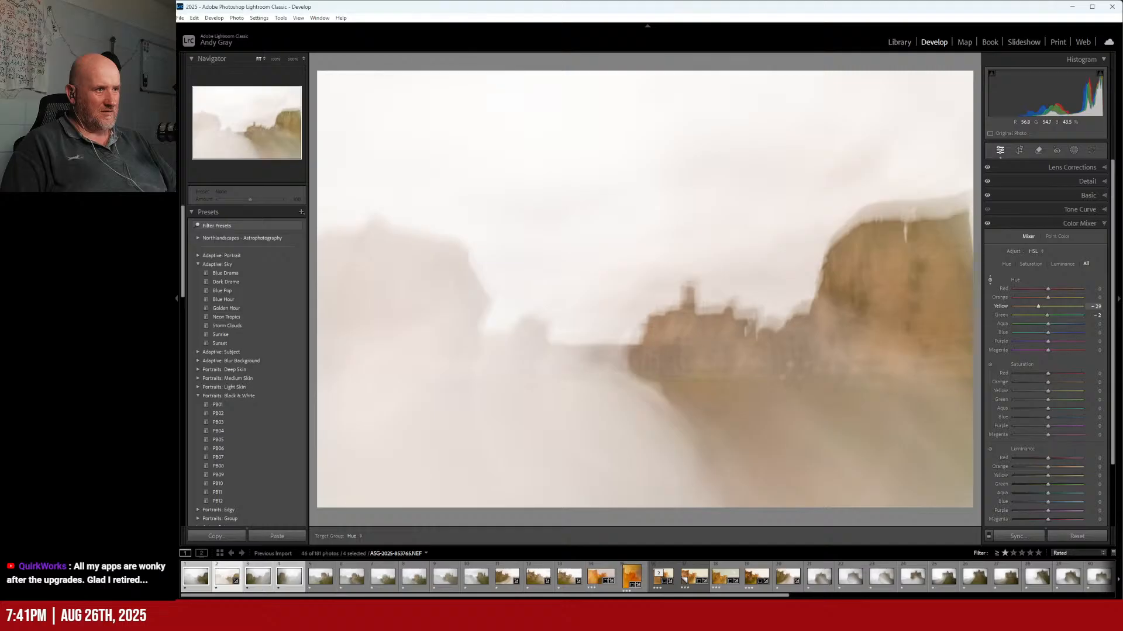
{"action": "left_click_drag", "start_coordinate": [898, 265], "coordinate": [882, 247]}
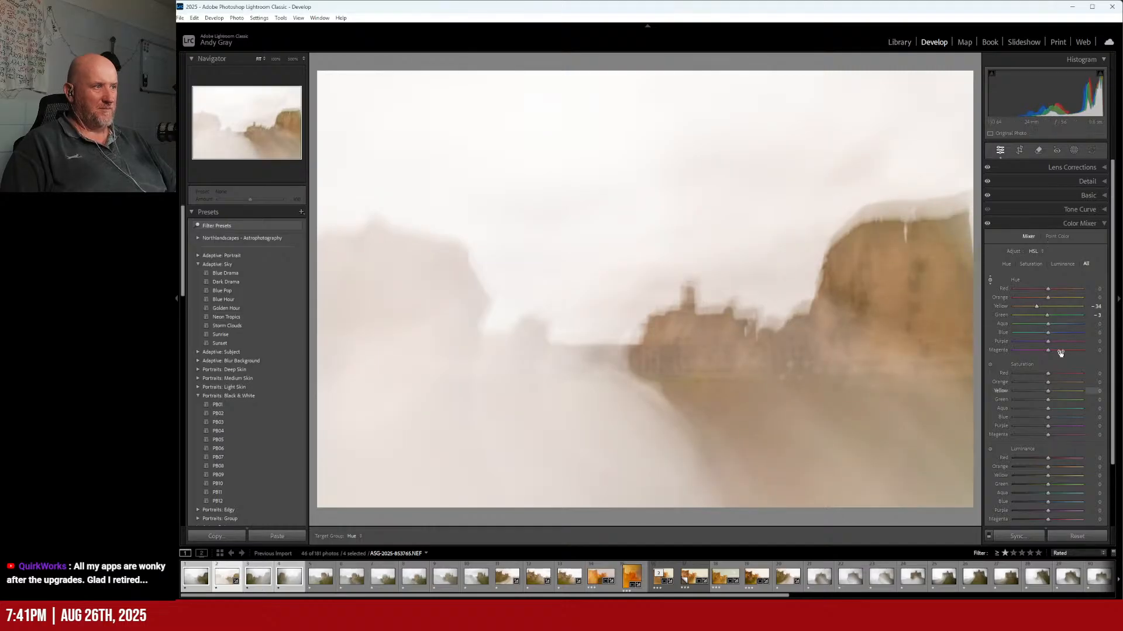
{"action": "left_click_drag", "start_coordinate": [1047, 315], "coordinate": [1025, 316]}
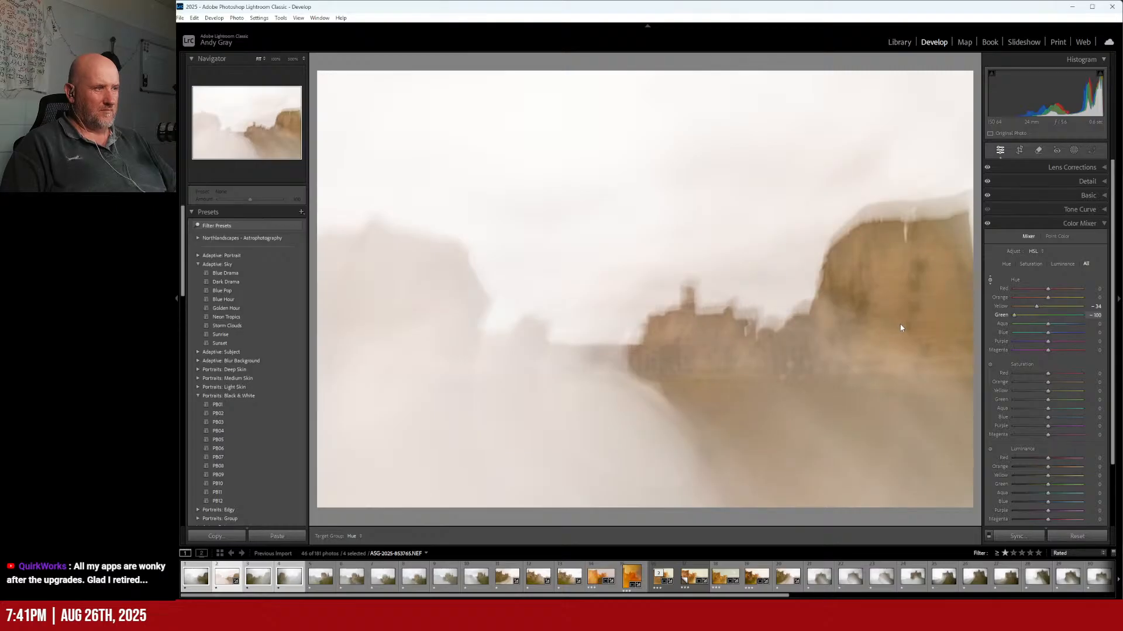
{"action": "left_click_drag", "start_coordinate": [1061, 307], "coordinate": [1036, 310]}
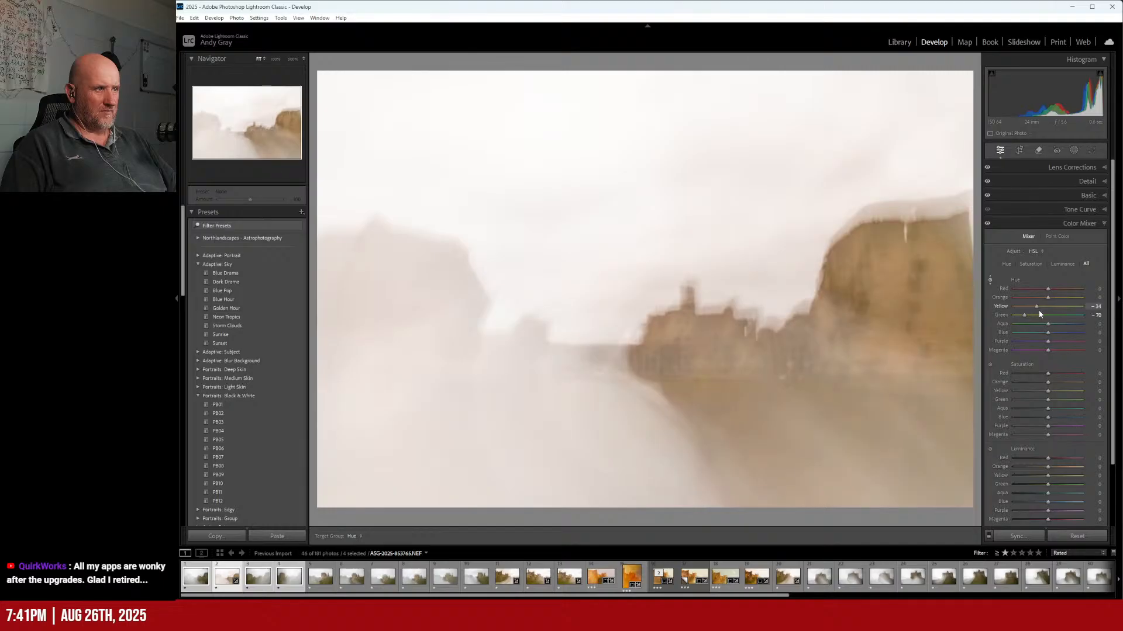
{"action": "left_click_drag", "start_coordinate": [1036, 310], "coordinate": [1038, 311]}
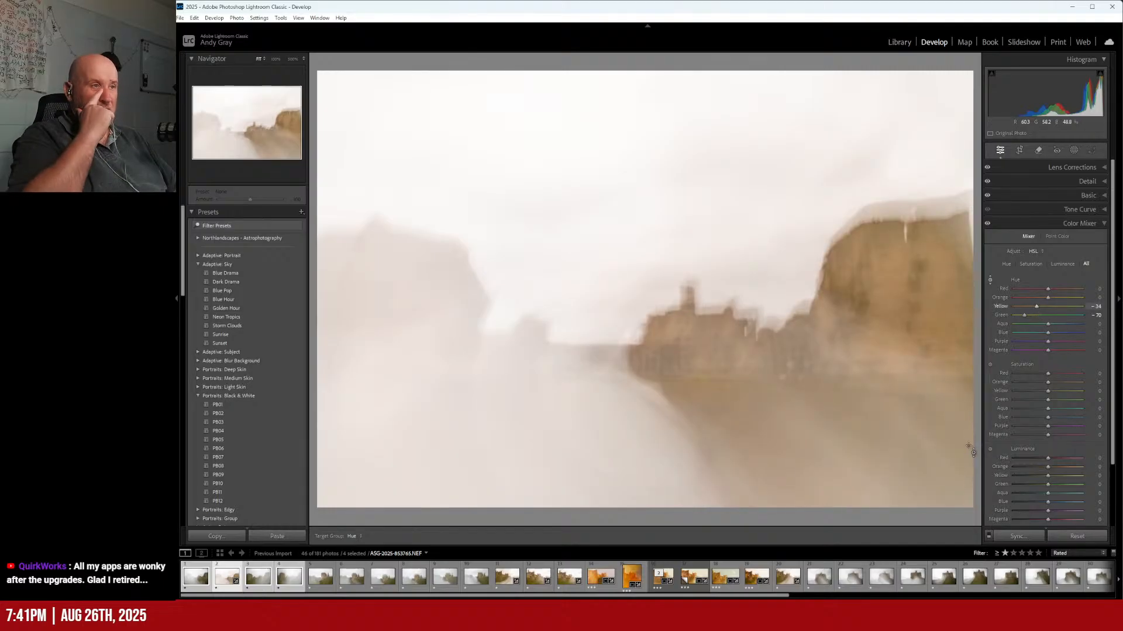
{"action": "left_click_drag", "start_coordinate": [731, 339], "coordinate": [731, 330]}
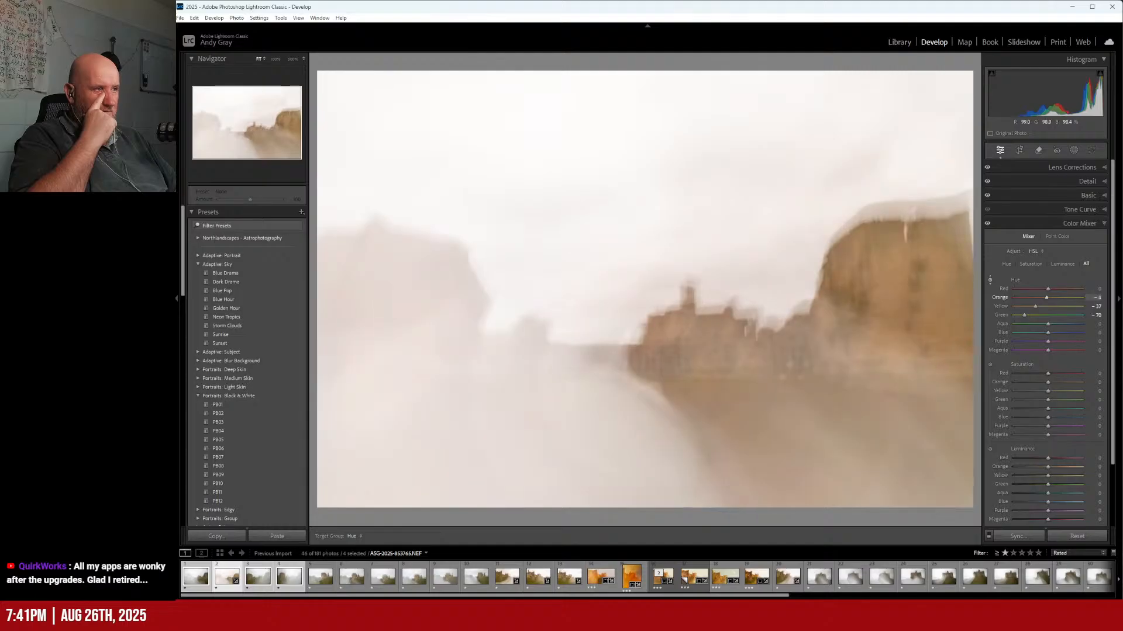
{"action": "mouse_move", "coordinate": [908, 319]}
{"action": "left_mouse_down"}
{"action": "mouse_move", "coordinate": [907, 299]}
{"action": "mouse_move", "coordinate": [907, 325]}
{"action": "left_mouse_up"}
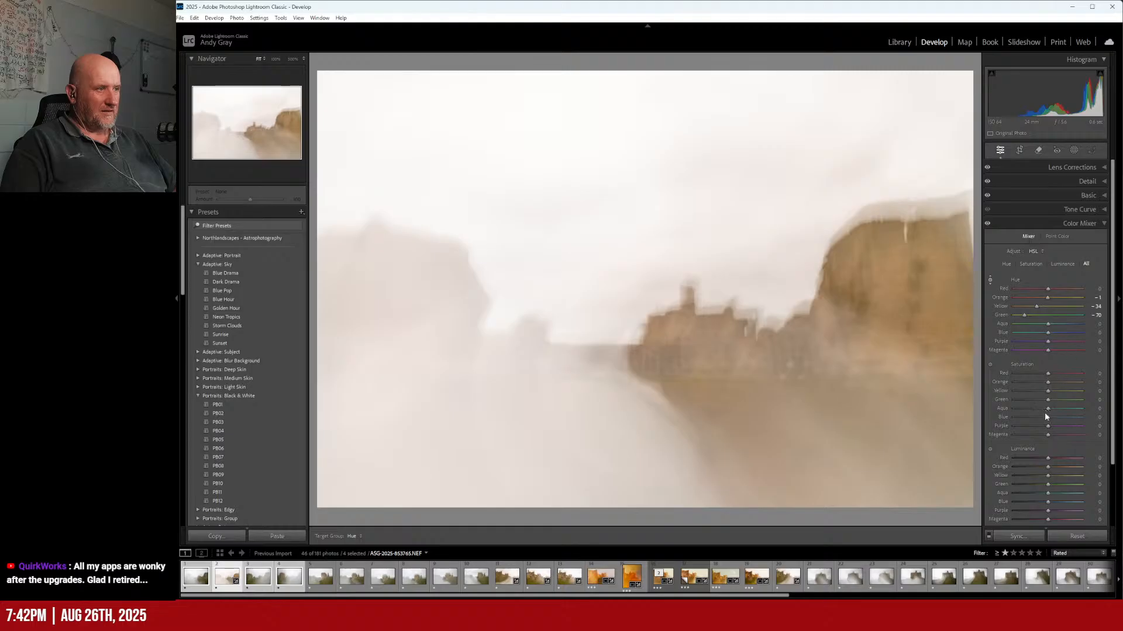
Step: Try a targeted luminance adjustment of the orange and yellow tones on the photo, and reset all luminance values
{"action": "left_click", "coordinate": [990, 449]}
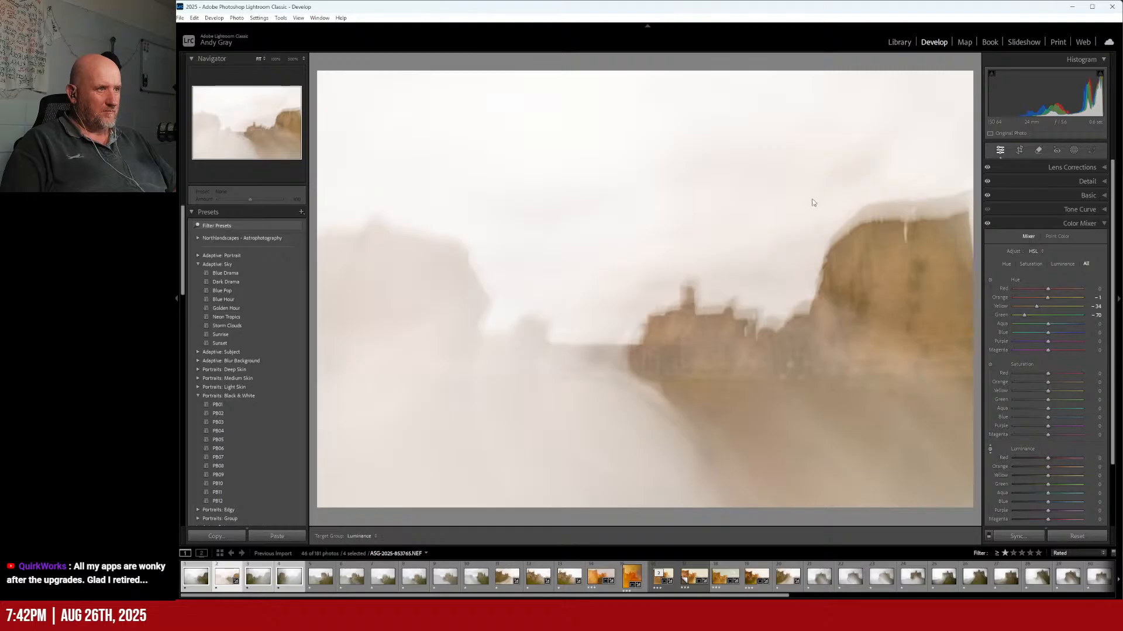
{"action": "mouse_move", "coordinate": [757, 137]}
{"action": "left_mouse_down"}
{"action": "mouse_move", "coordinate": [757, 172]}
{"action": "mouse_move", "coordinate": [758, 140]}
{"action": "left_mouse_up"}
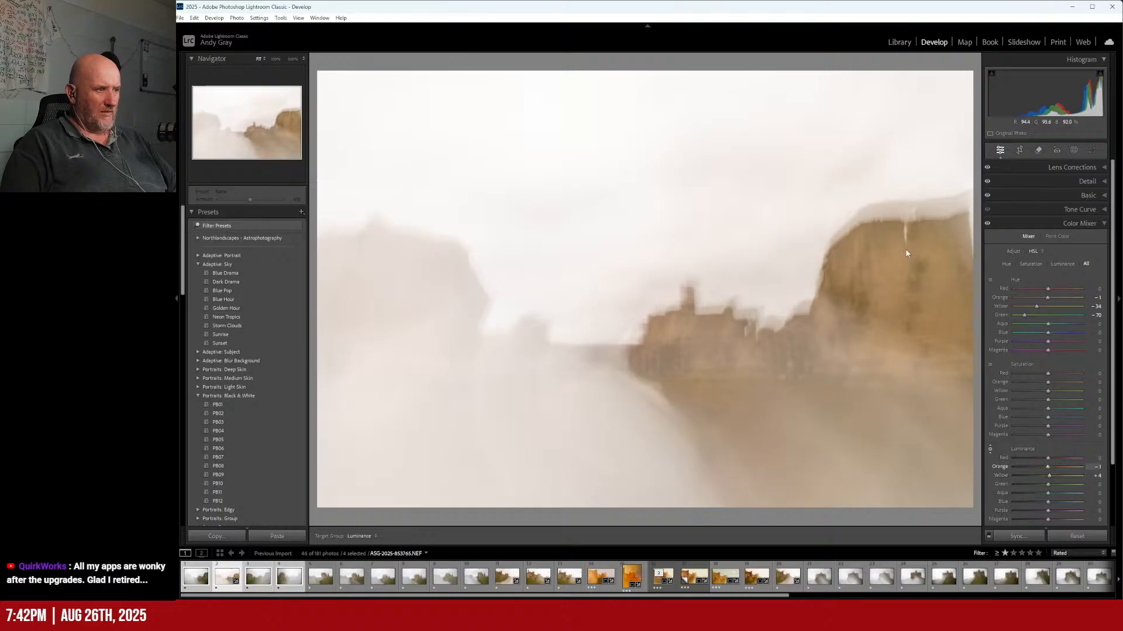
{"action": "double_click", "coordinate": [1029, 450]}
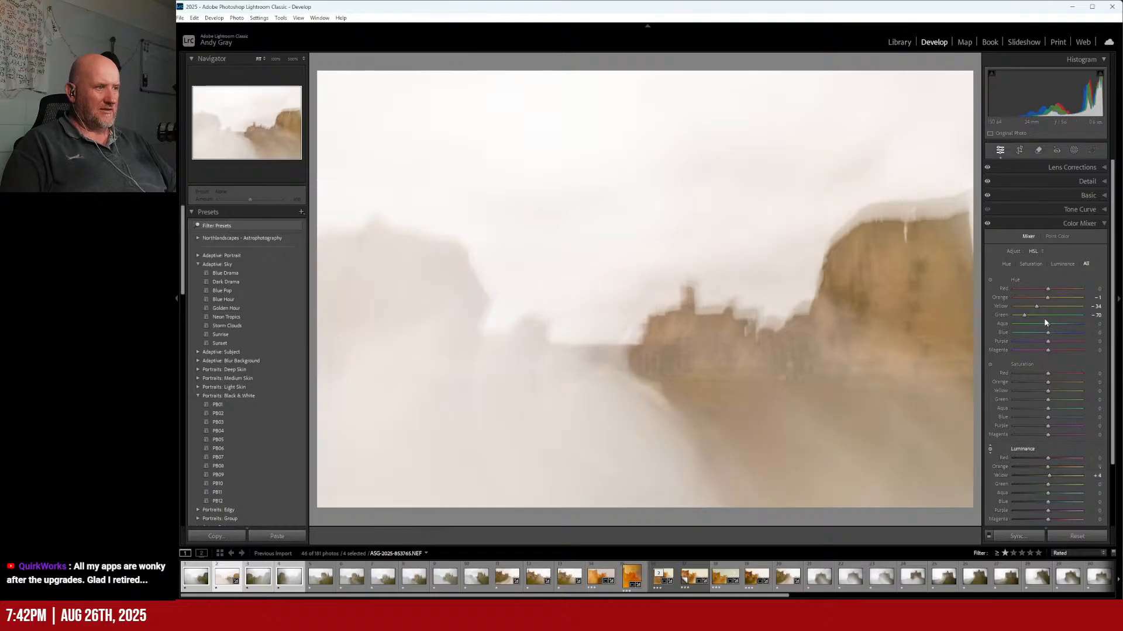
{"action": "scroll", "coordinate": [1044, 318], "scroll_direction": "down", "scroll_amount": 3}
{"action": "scroll", "coordinate": [1050, 327], "scroll_direction": "up", "scroll_amount": 3}
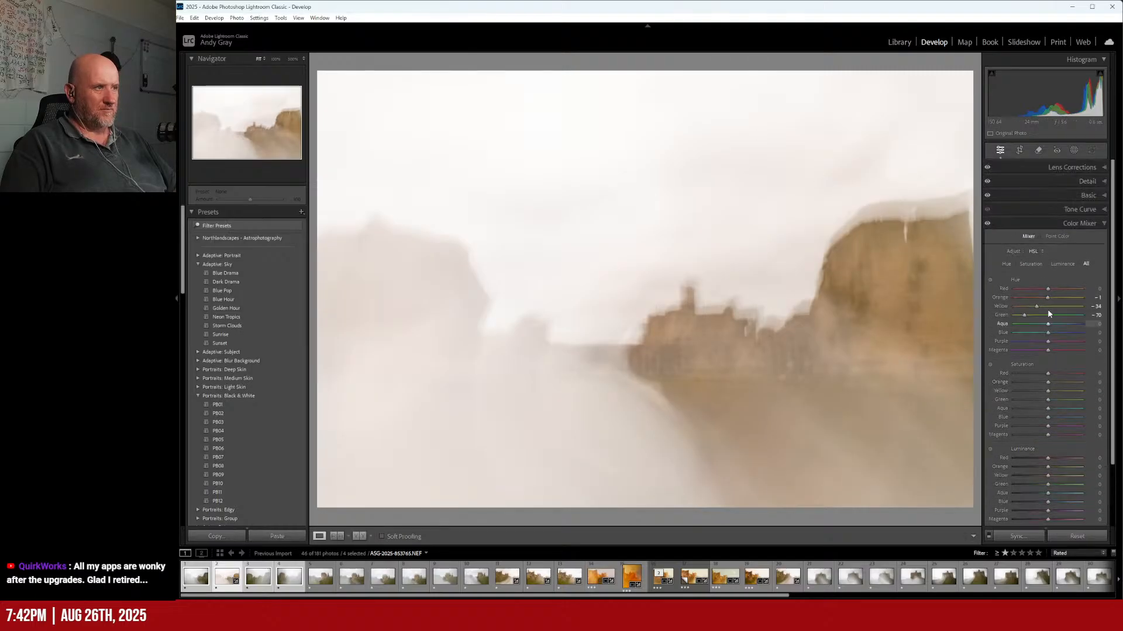
{"action": "left_click", "coordinate": [1076, 221]}
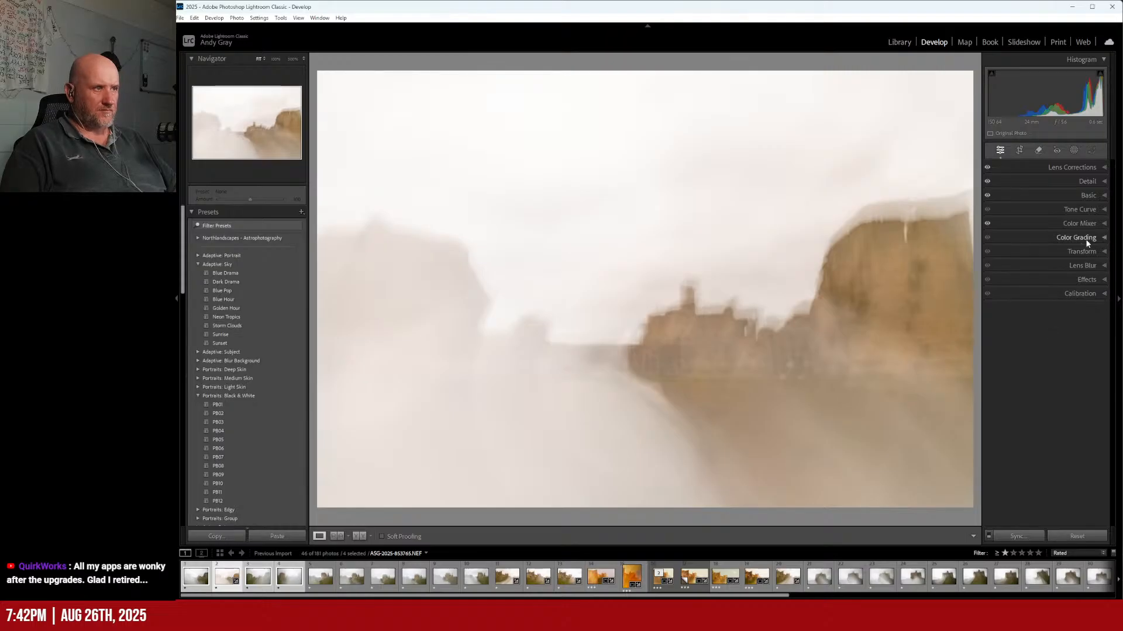
Step: Try Color Grading tints on the midtones and shadows, giving the shadows a faint red tint with hue 348 and saturation 4
{"action": "left_click", "coordinate": [1087, 240]}
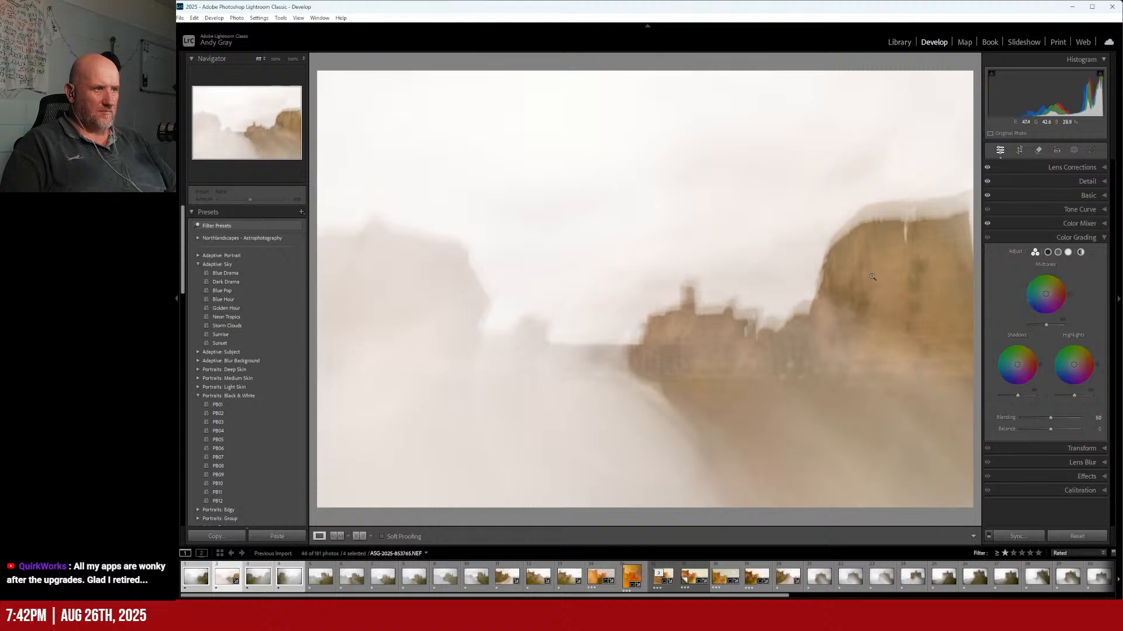
{"action": "mouse_move", "coordinate": [1071, 299]}
{"action": "left_mouse_down"}
{"action": "mouse_move", "coordinate": [1059, 313]}
{"action": "mouse_move", "coordinate": [1069, 294]}
{"action": "left_mouse_up"}
{"action": "left_click", "coordinate": [874, 283]}
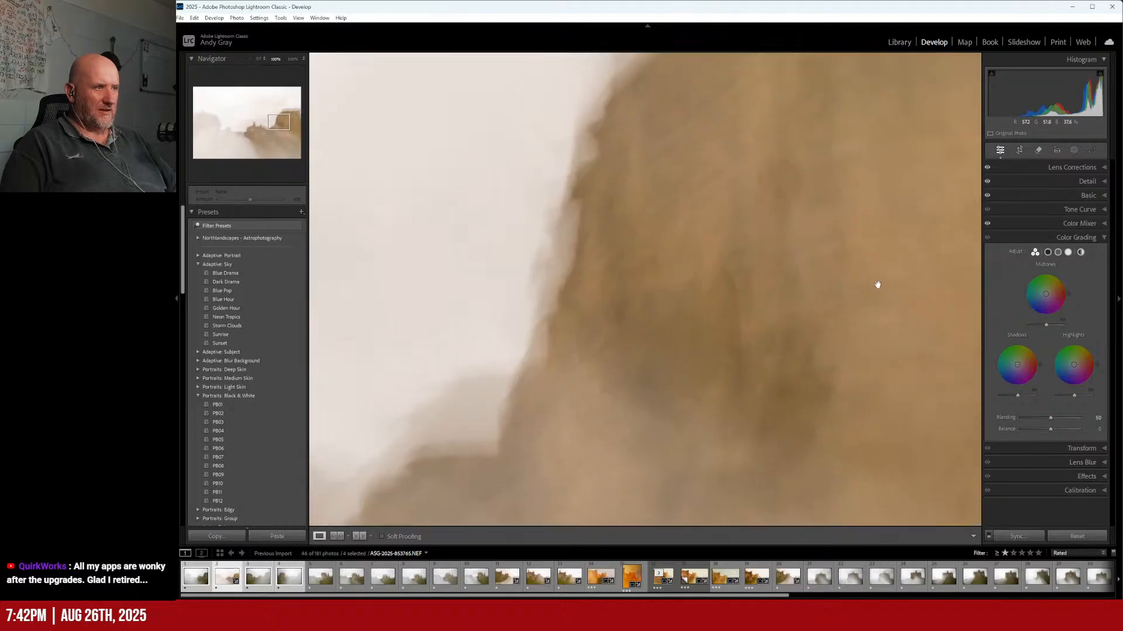
{"action": "left_click", "coordinate": [876, 288]}
{"action": "left_click_drag", "start_coordinate": [1046, 295], "coordinate": [1047, 293]}
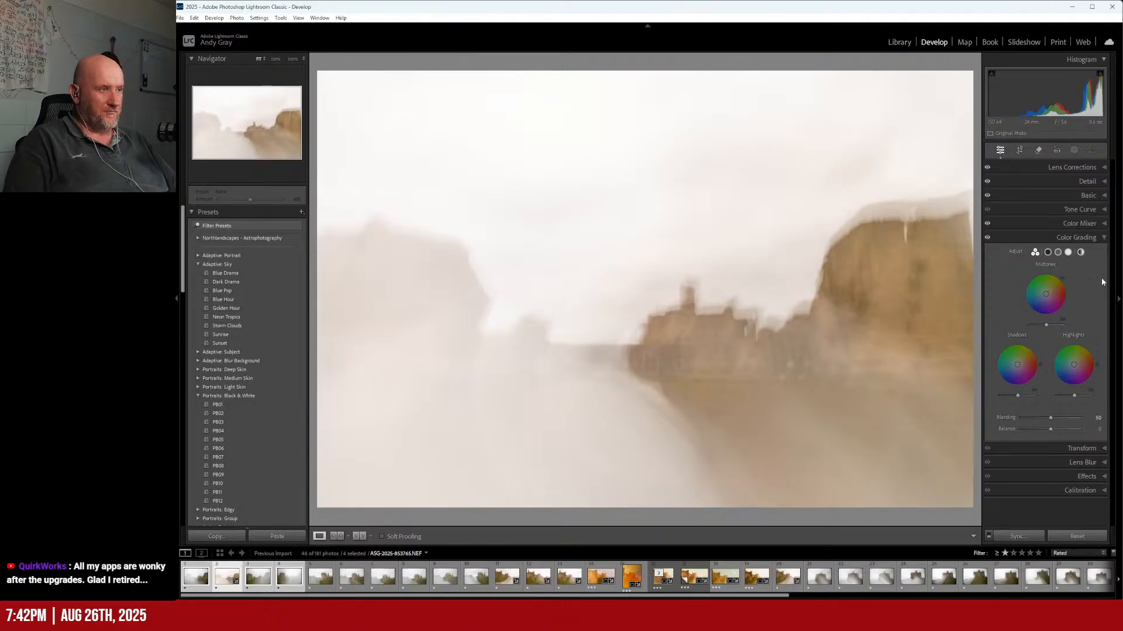
{"action": "mouse_move", "coordinate": [1018, 369]}
{"action": "left_mouse_down"}
{"action": "mouse_move", "coordinate": [1035, 366]}
{"action": "mouse_move", "coordinate": [1001, 363]}
{"action": "mouse_move", "coordinate": [1017, 367]}
{"action": "left_mouse_up"}
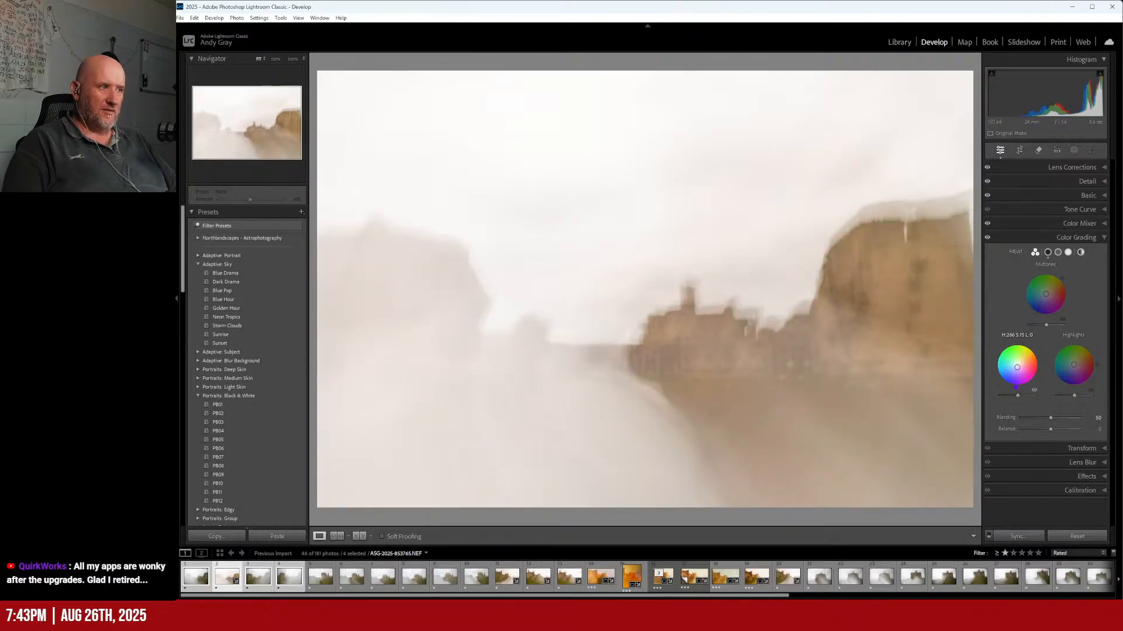
{"action": "left_click_drag", "start_coordinate": [1013, 368], "coordinate": [1018, 365]}
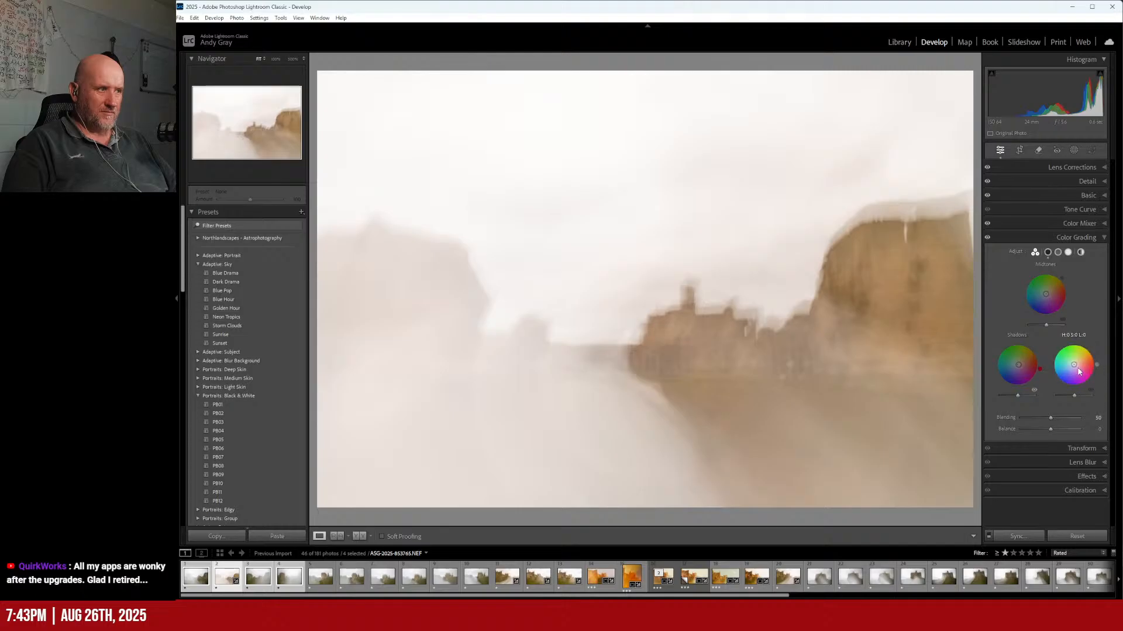
Step: Try yellow-green and other tints in the Color Grading highlights, and reset the highlights to neutral
{"action": "left_click_drag", "start_coordinate": [1074, 366], "coordinate": [1074, 361]}
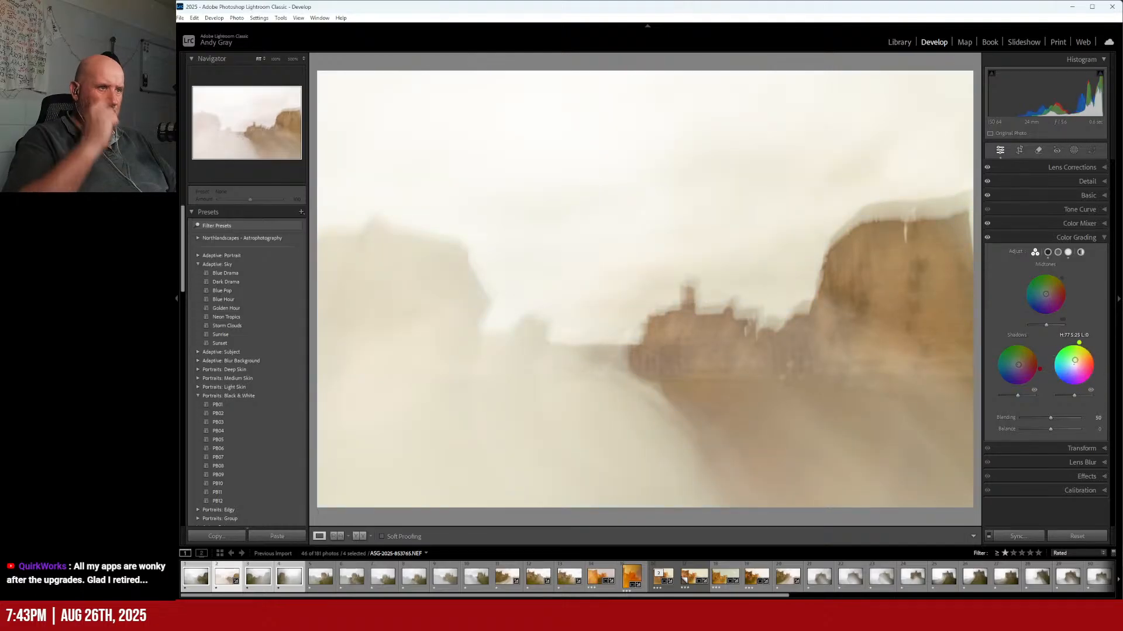
{"action": "left_click_drag", "start_coordinate": [1074, 361], "coordinate": [1066, 367]}
{"action": "left_click_drag", "start_coordinate": [1062, 369], "coordinate": [1077, 359]}
{"action": "double_click", "coordinate": [1076, 360]}
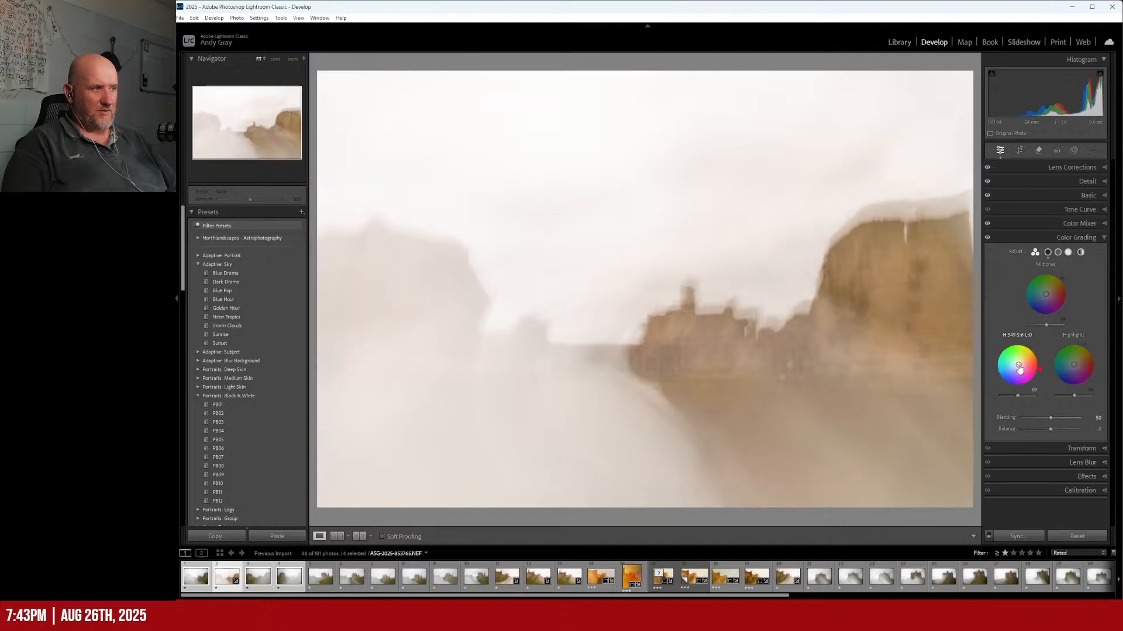
Step: Reduce the shadow tint's saturation to 0 and synchronize the develop settings across the selected photos
{"action": "left_click_drag", "start_coordinate": [1024, 374], "coordinate": [1017, 367]}
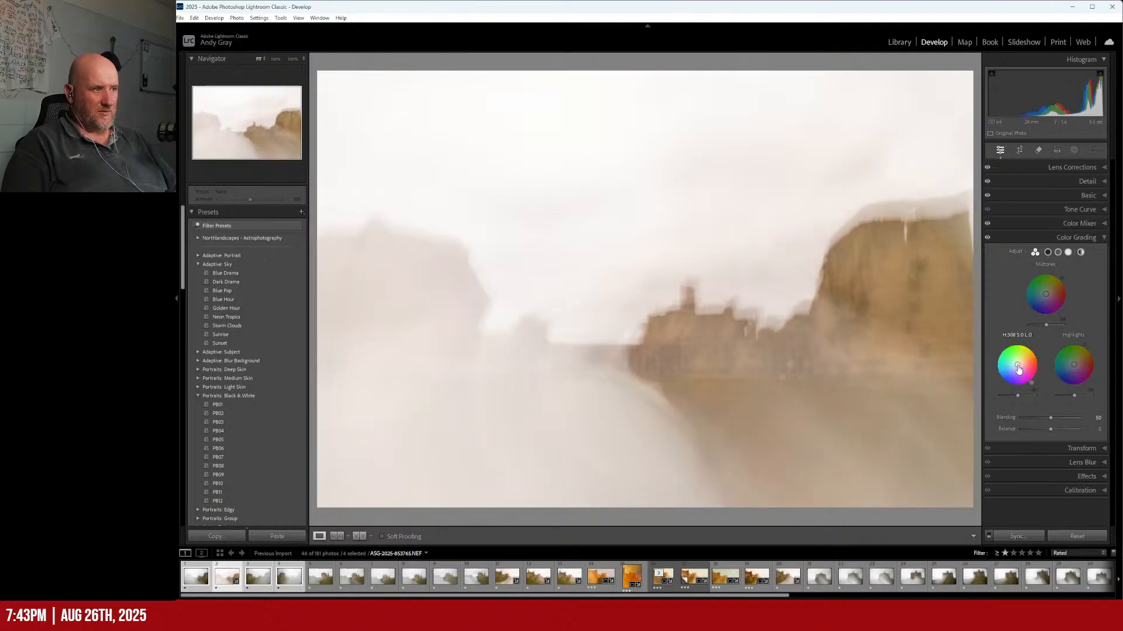
{"action": "left_click", "coordinate": [1079, 238]}
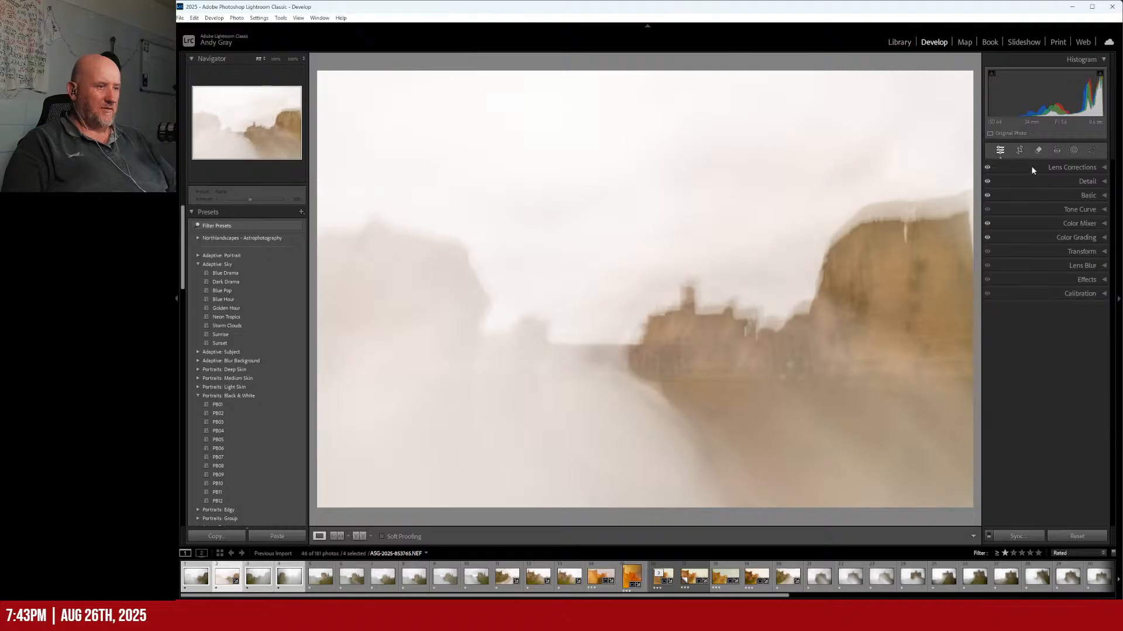
{"action": "left_click", "coordinate": [1018, 537]}
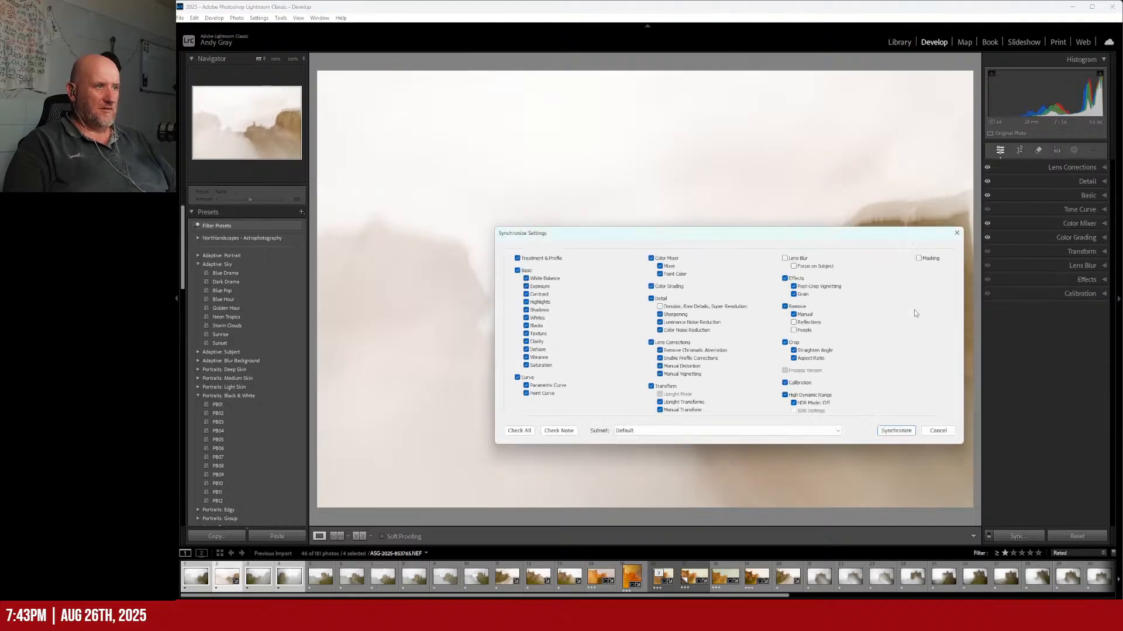
{"action": "left_click", "coordinate": [899, 431]}
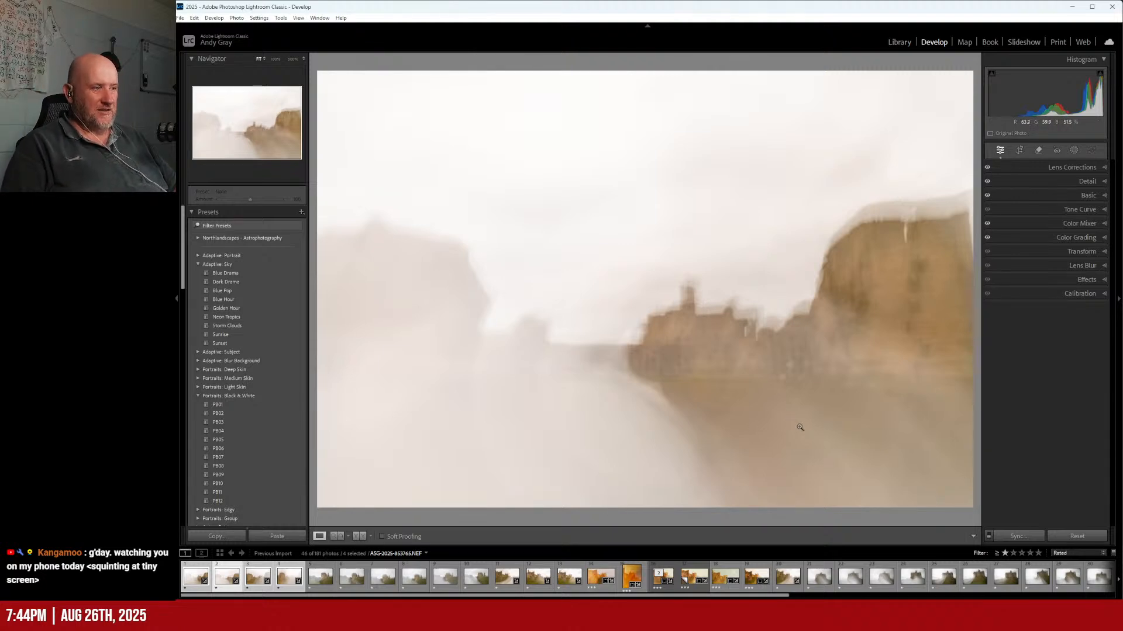
{"action": "left_click", "coordinate": [1097, 620]}
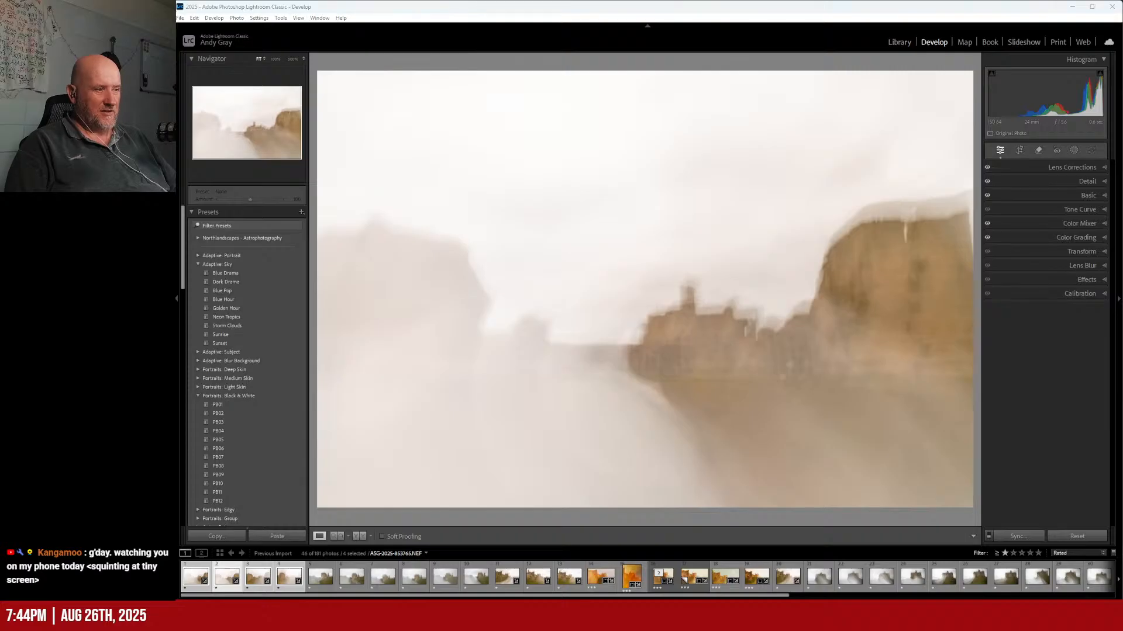
{"action": "left_click", "coordinate": [1097, 620]}
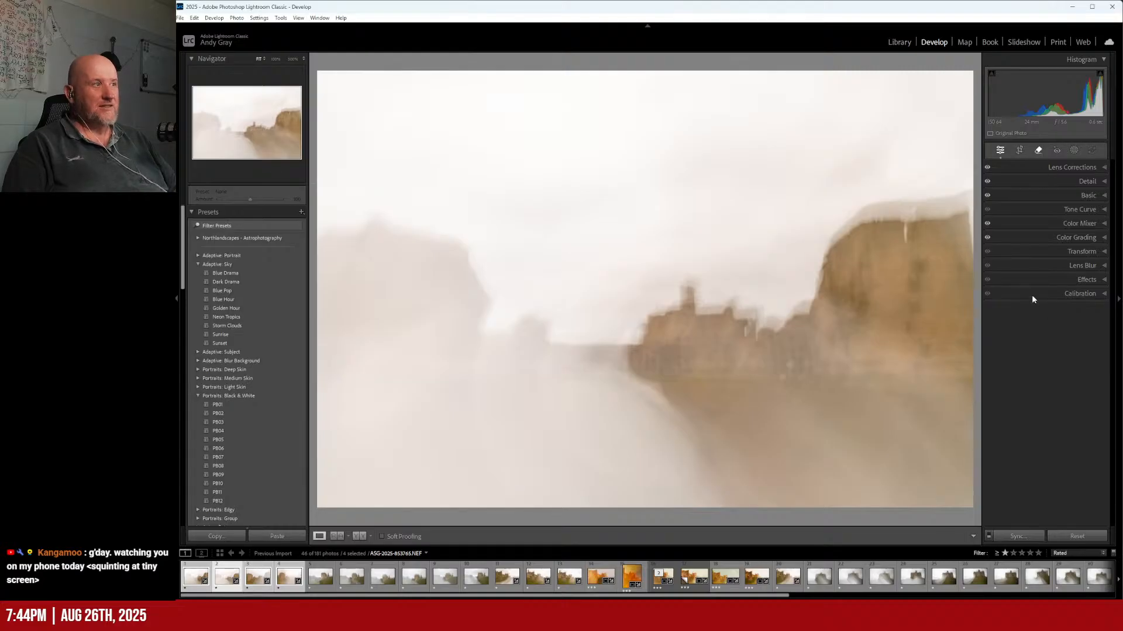
{"action": "key", "text": "q"}
{"action": "key", "text": "q"}
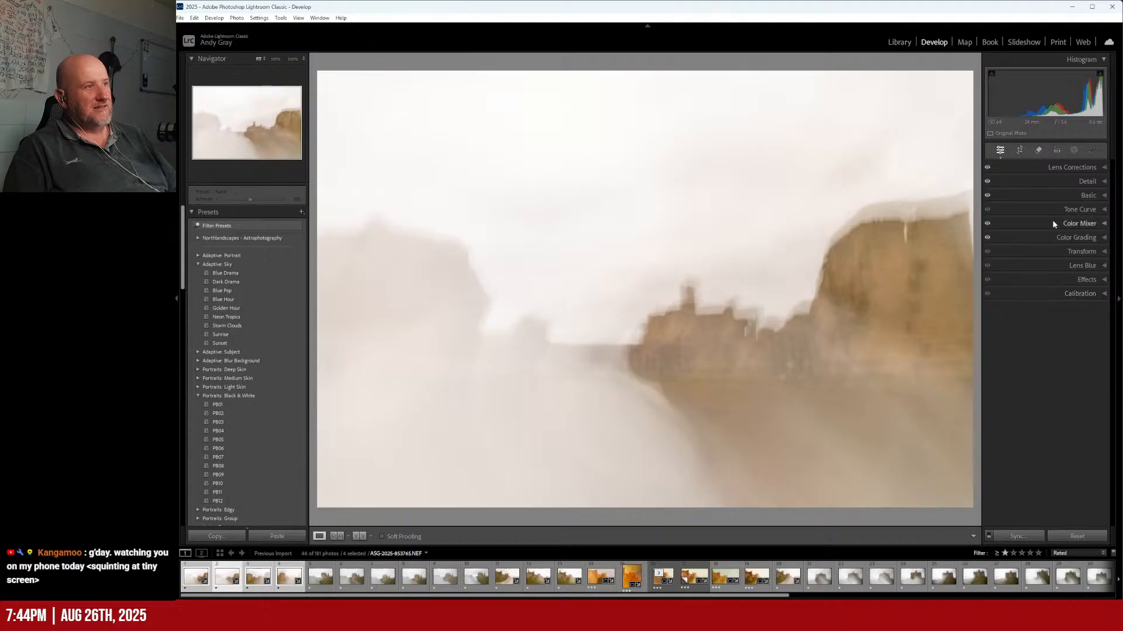
Step: Check the photo for dust spots, and open the four selected photos as layers in one Photoshop document
{"action": "left_click", "coordinate": [1039, 150]}
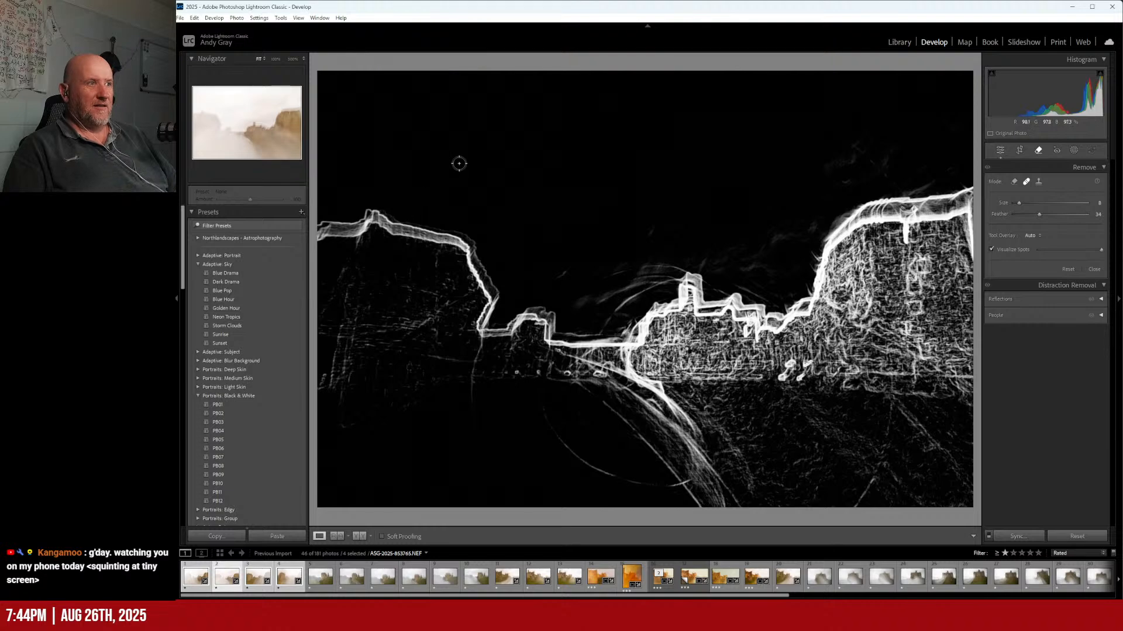
{"action": "left_click", "coordinate": [1001, 151]}
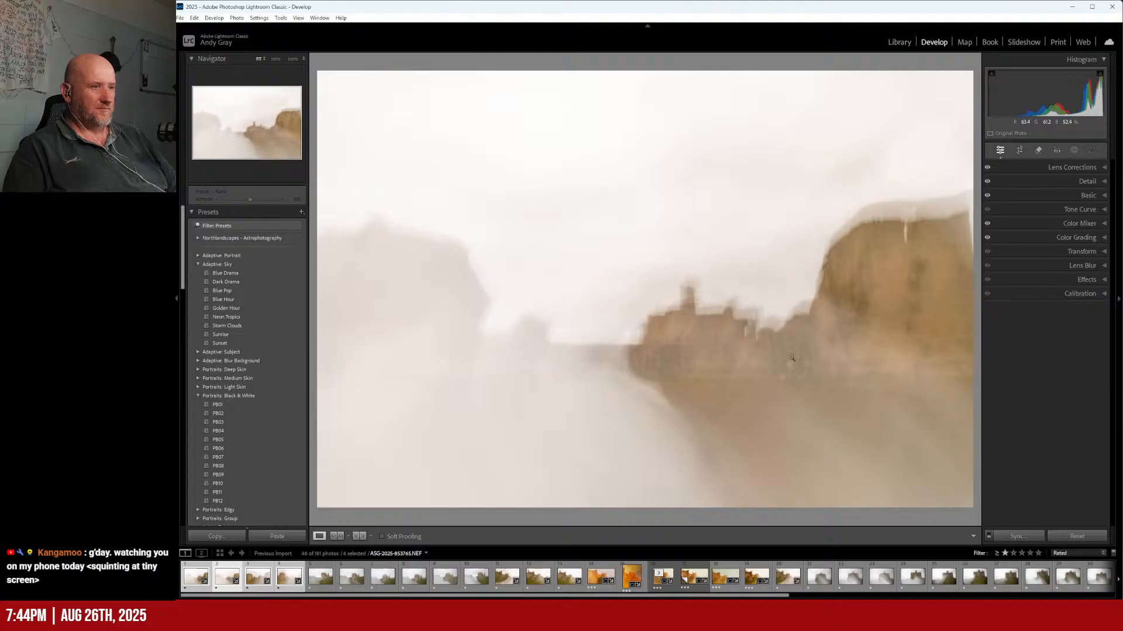
{"action": "right_click", "coordinate": [586, 294]}
{"action": "mouse_move", "coordinate": [644, 370]}
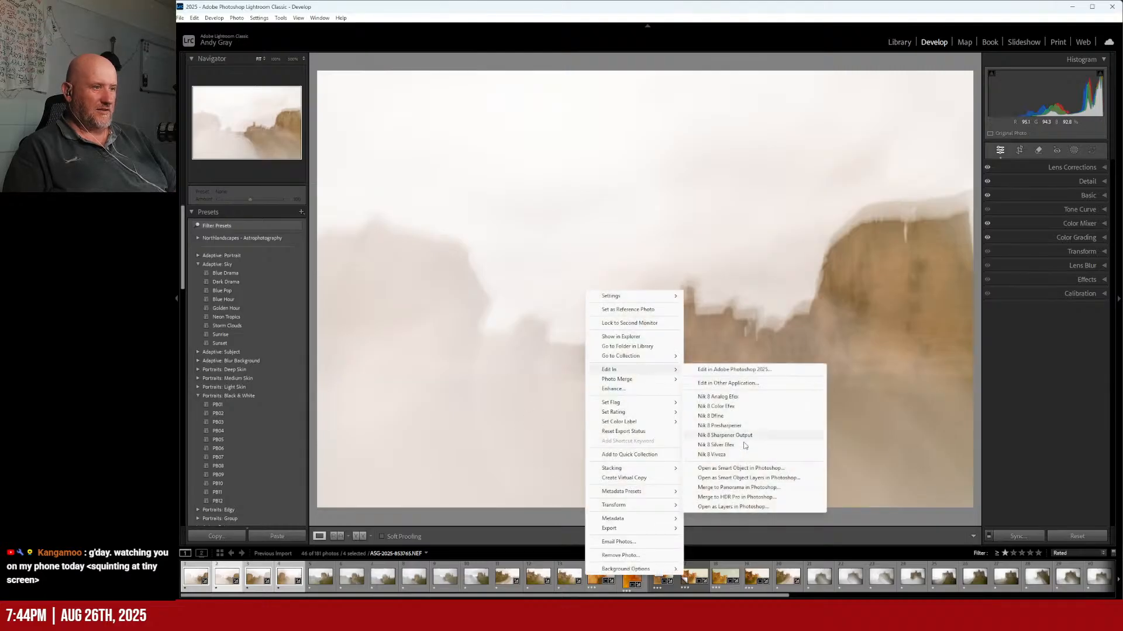
{"action": "left_click", "coordinate": [739, 507]}
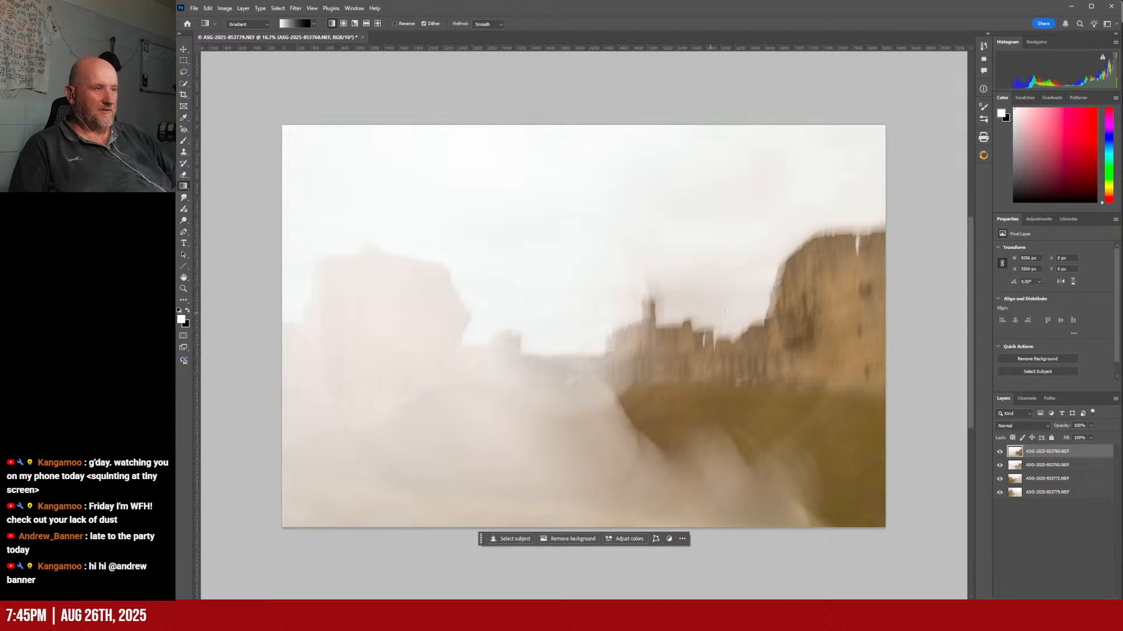
Step: Select all four photo layers and set their blend mode to Darken
{"action": "left_click", "coordinate": [1039, 496], "text": "shift"}
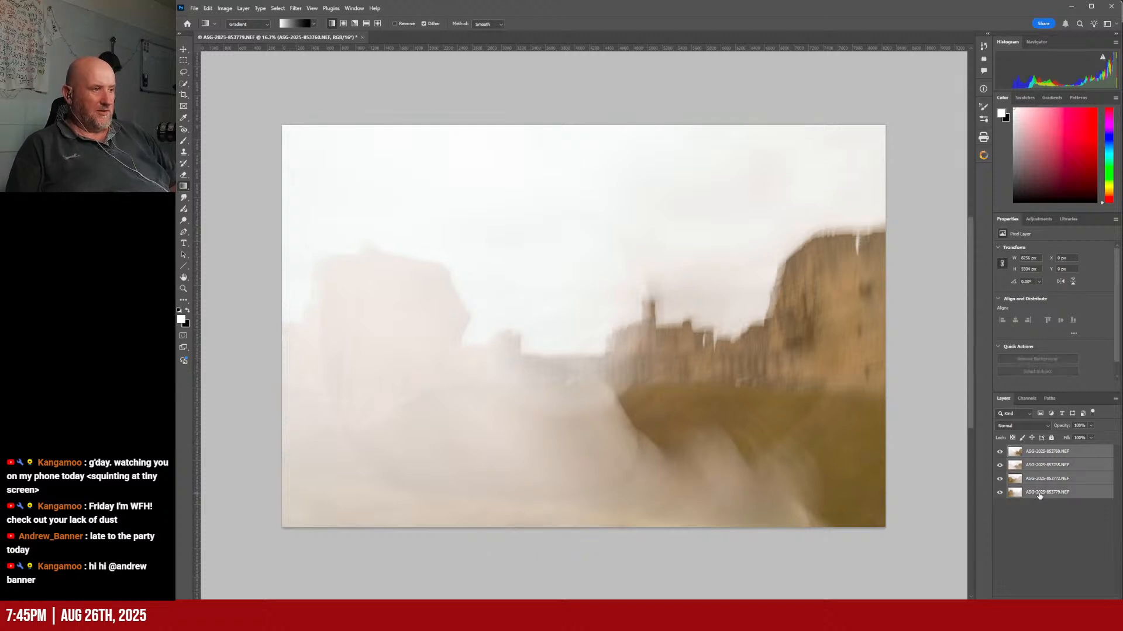
{"action": "left_click", "coordinate": [1030, 426]}
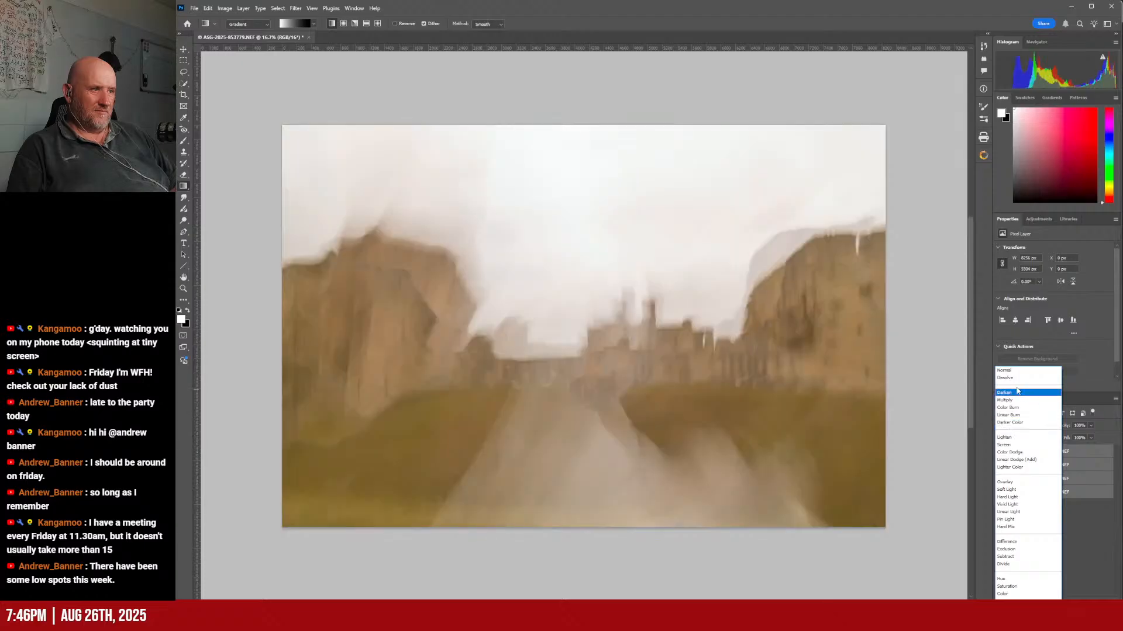
{"action": "left_click", "coordinate": [1017, 392]}
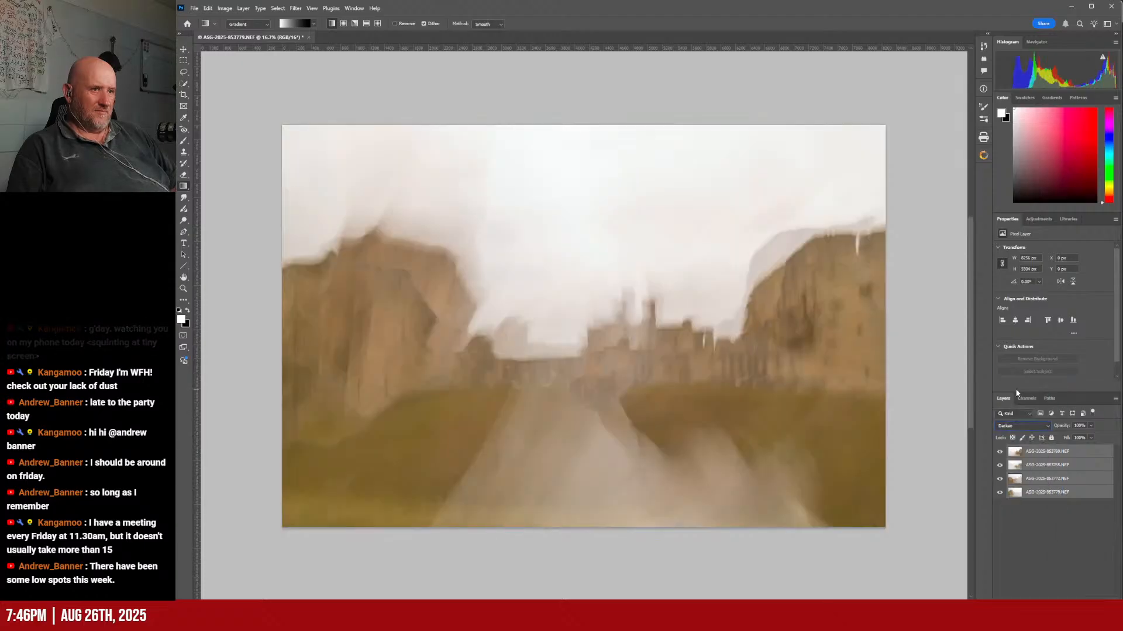
{"action": "left_click", "coordinate": [999, 451]}
{"action": "left_click", "coordinate": [1000, 465]}
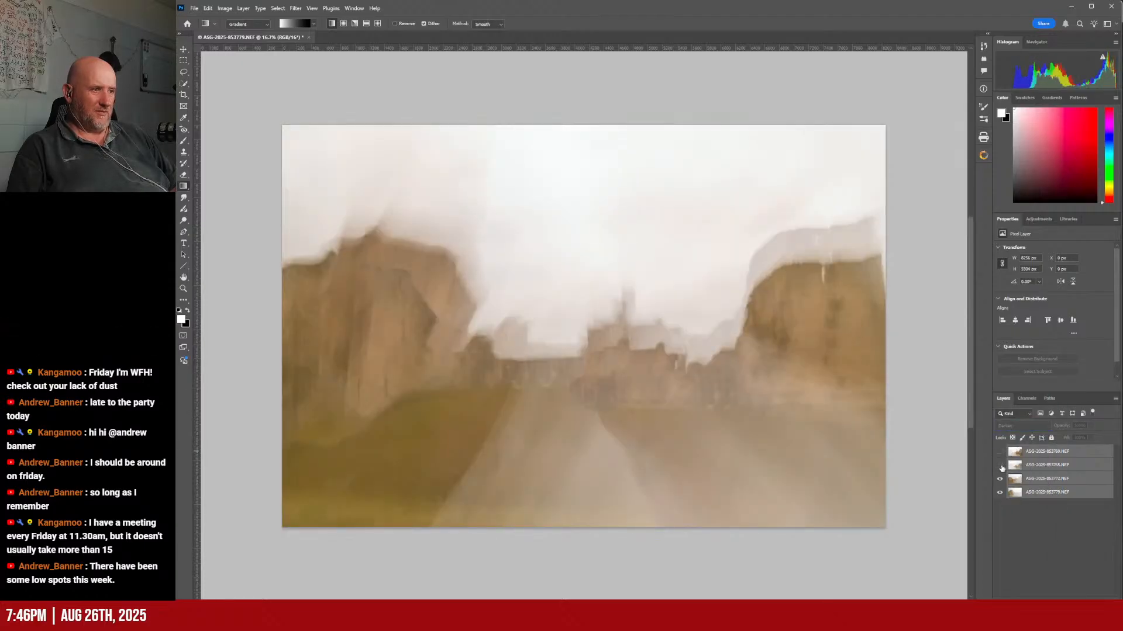
{"action": "left_click", "coordinate": [1000, 479]}
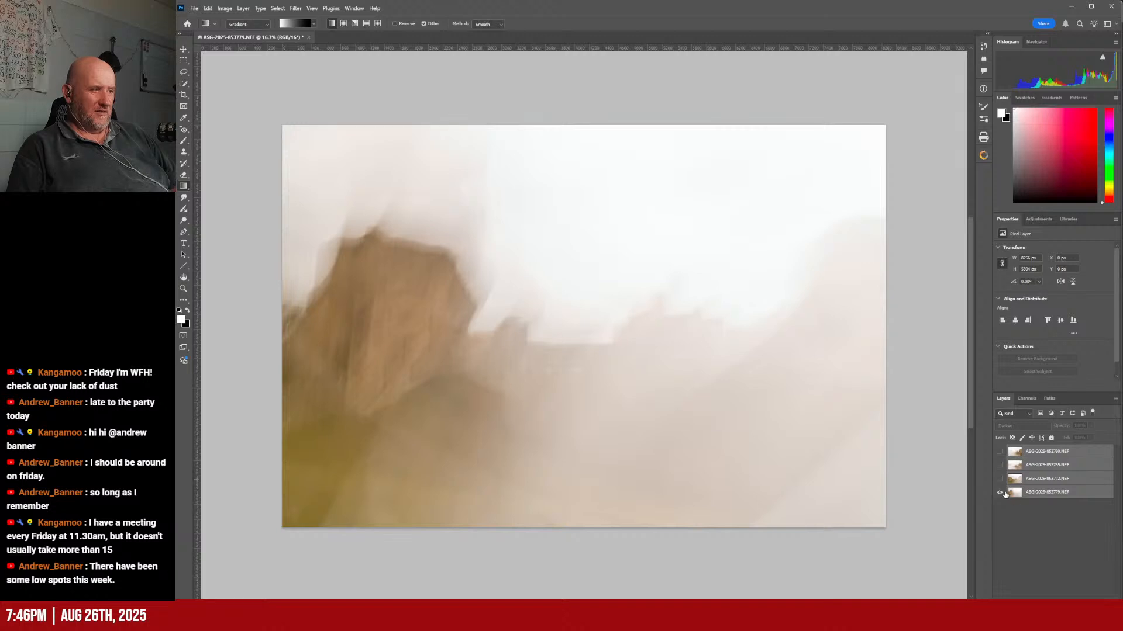
{"action": "left_click", "coordinate": [1000, 478]}
{"action": "left_click", "coordinate": [1047, 479]}
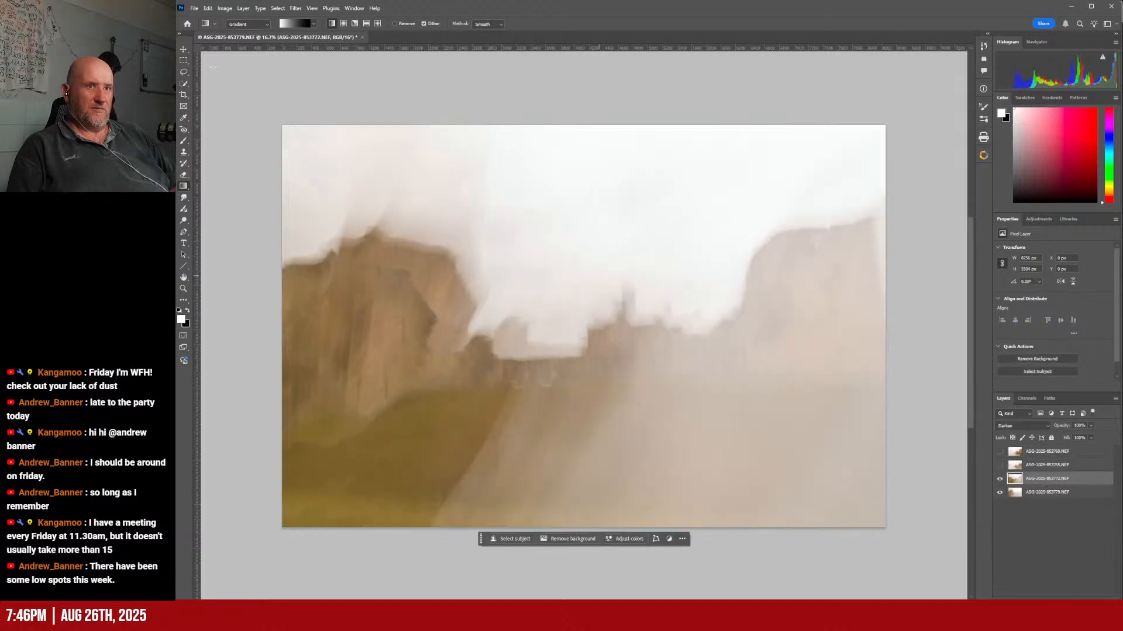
{"action": "key", "text": "v"}
{"action": "left_click_drag", "start_coordinate": [665, 398], "coordinate": [701, 371]}
{"action": "left_click_drag", "start_coordinate": [700, 417], "coordinate": [696, 378]}
{"action": "left_click", "coordinate": [1000, 465]}
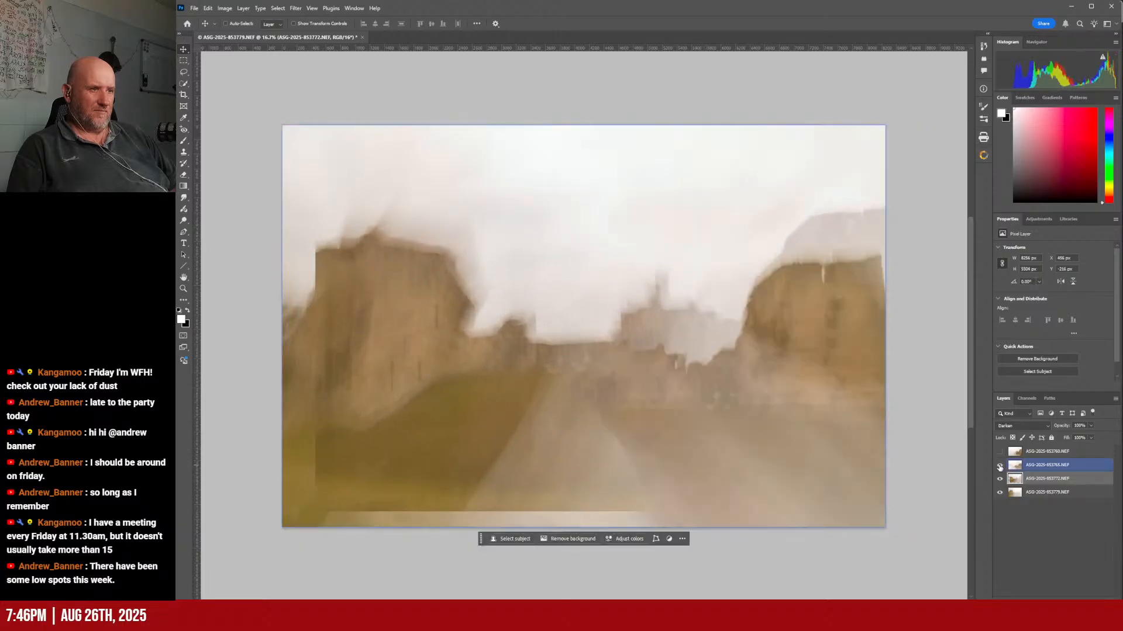
{"action": "left_click", "coordinate": [1056, 465]}
{"action": "left_click_drag", "start_coordinate": [760, 448], "coordinate": [792, 405]}
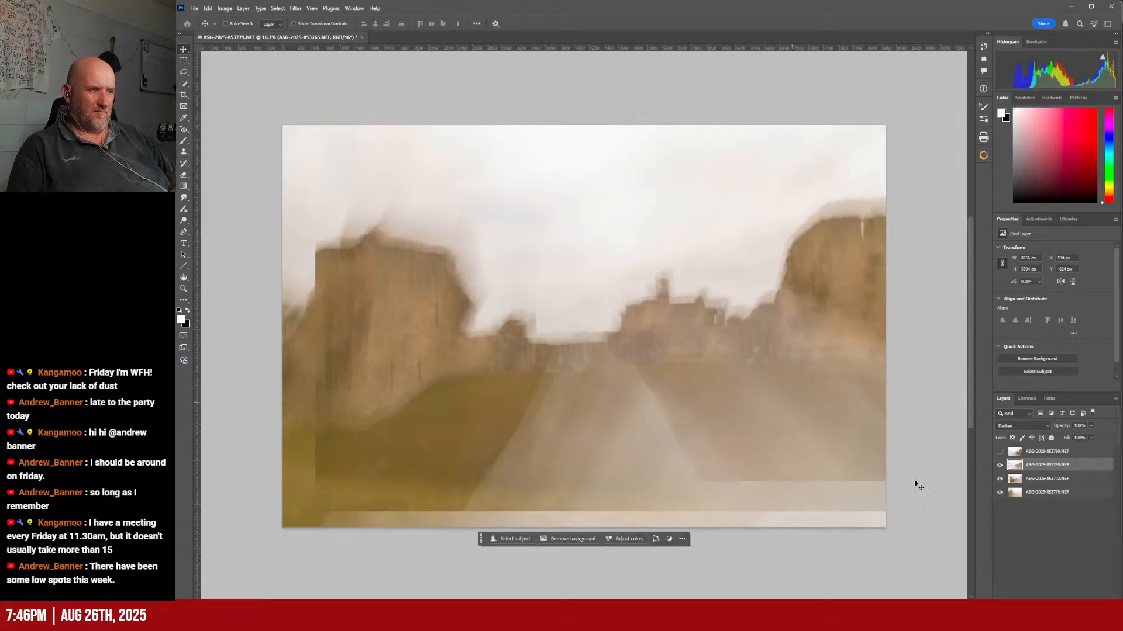
{"action": "left_click", "coordinate": [999, 452]}
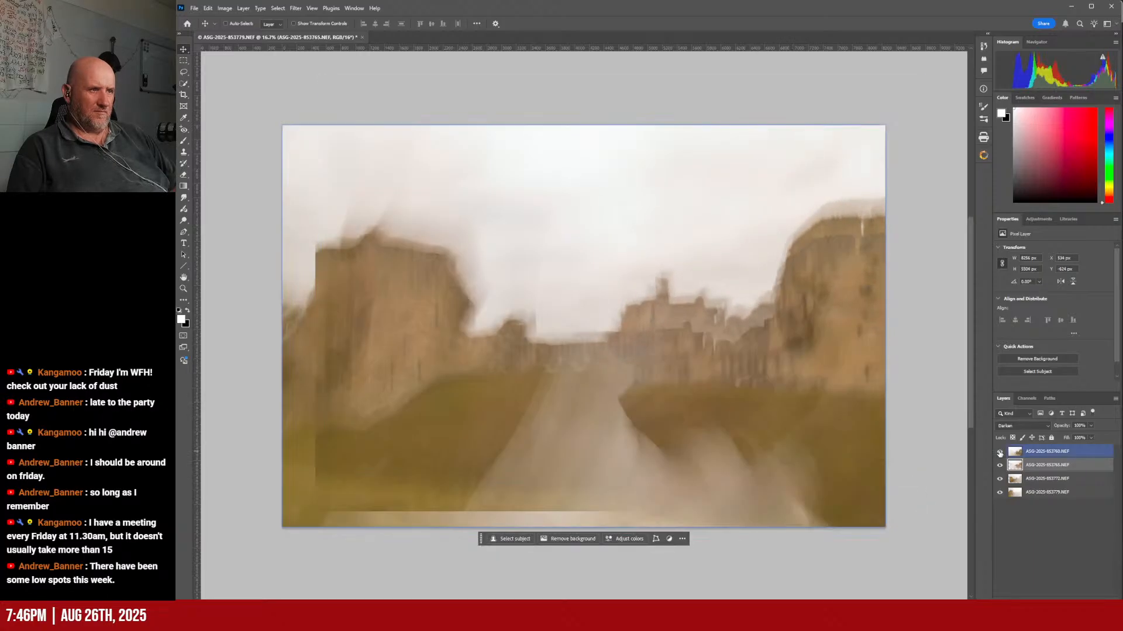
{"action": "left_click", "coordinate": [1063, 456]}
{"action": "left_click_drag", "start_coordinate": [855, 454], "coordinate": [826, 435]}
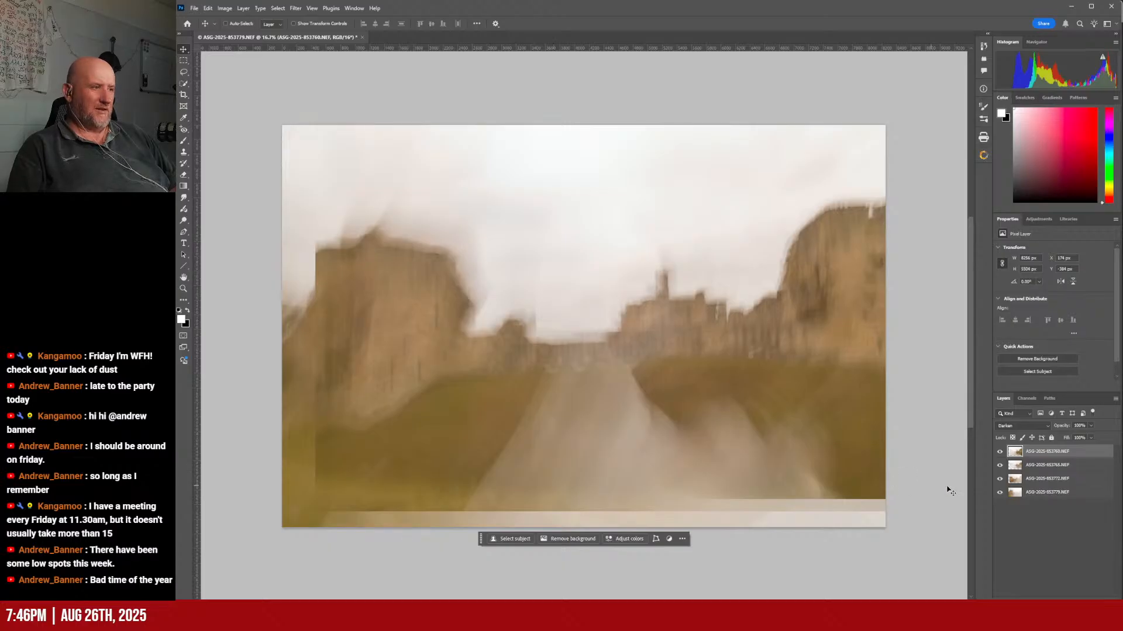
Step: Try other blend modes such as Divide on all four layers, and set them to Multiply
{"action": "left_click", "coordinate": [1064, 493]}
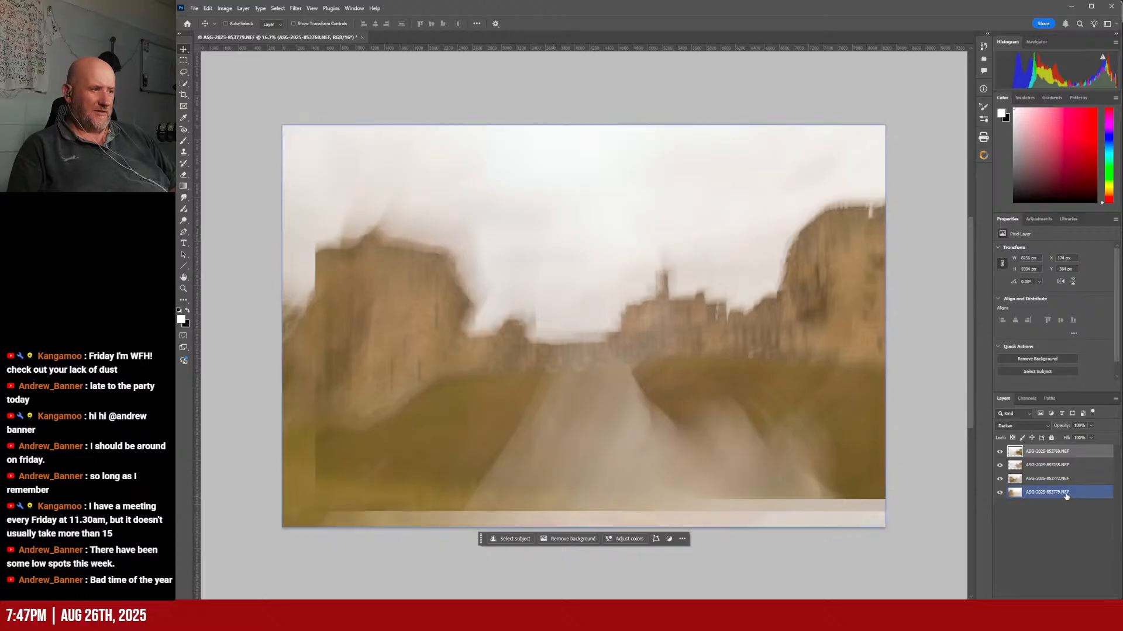
{"action": "left_click", "coordinate": [1020, 426]}
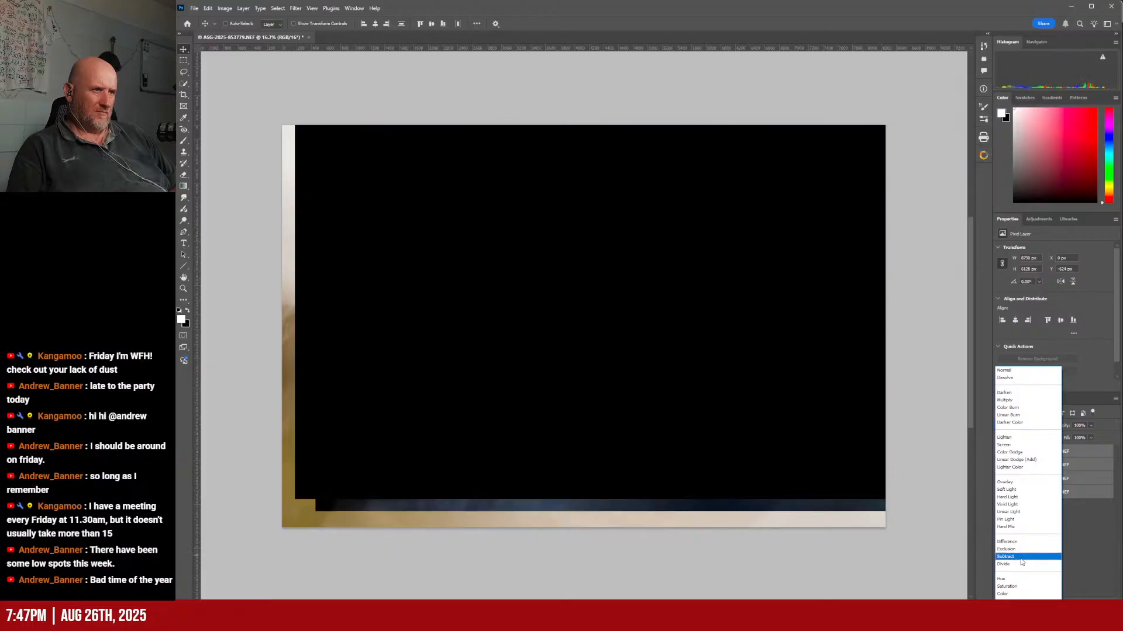
{"action": "left_click", "coordinate": [1017, 565]}
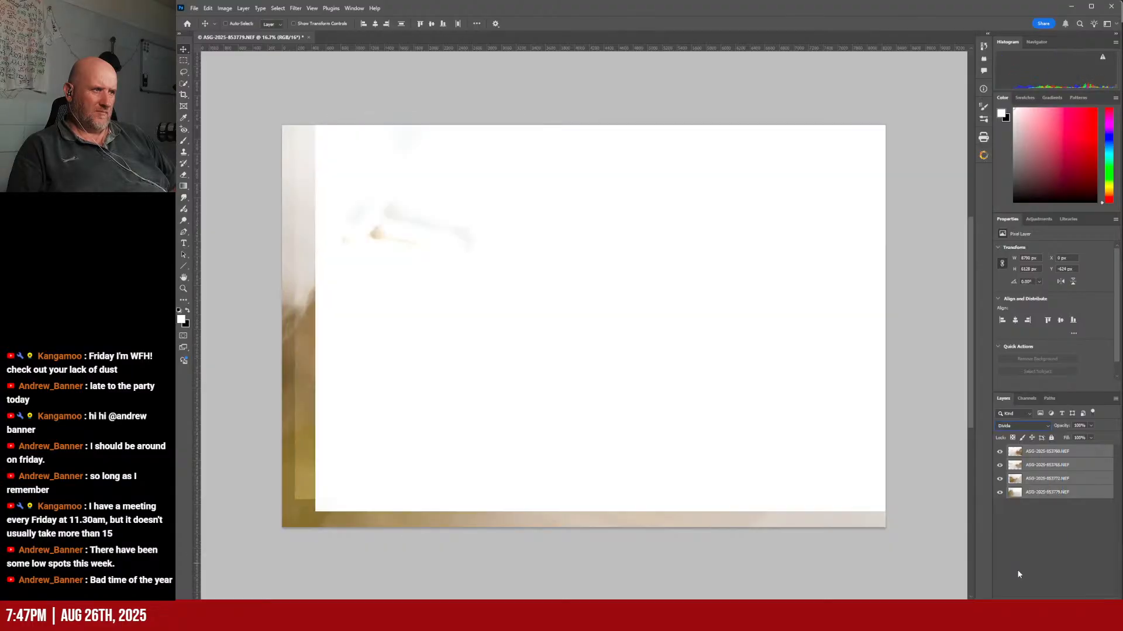
{"action": "left_click", "coordinate": [1023, 426]}
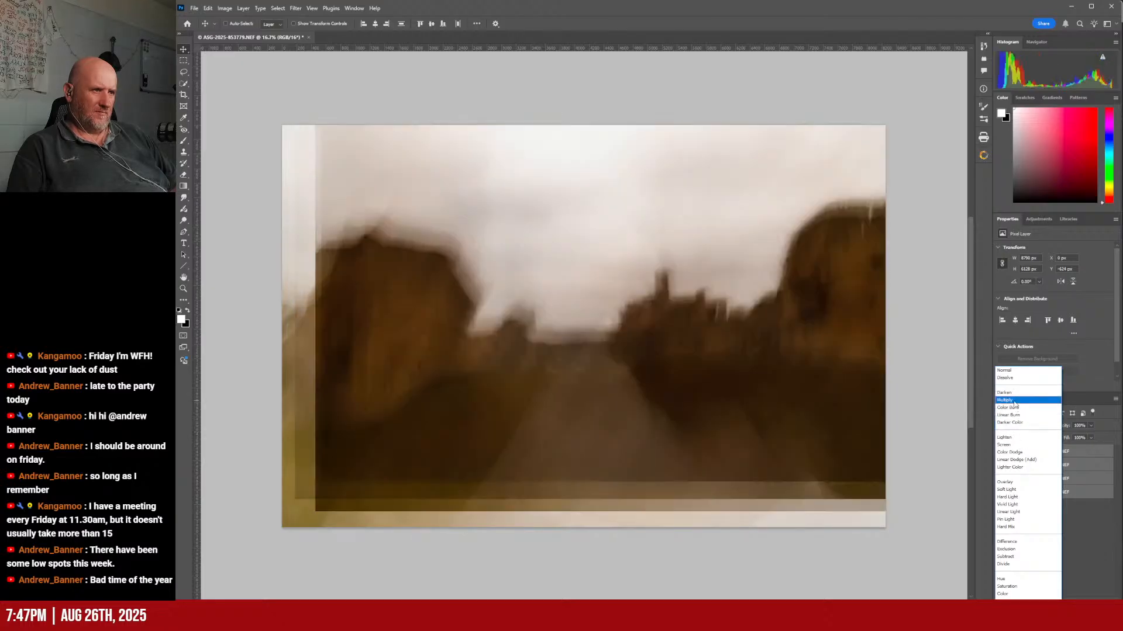
{"action": "left_click", "coordinate": [1014, 401]}
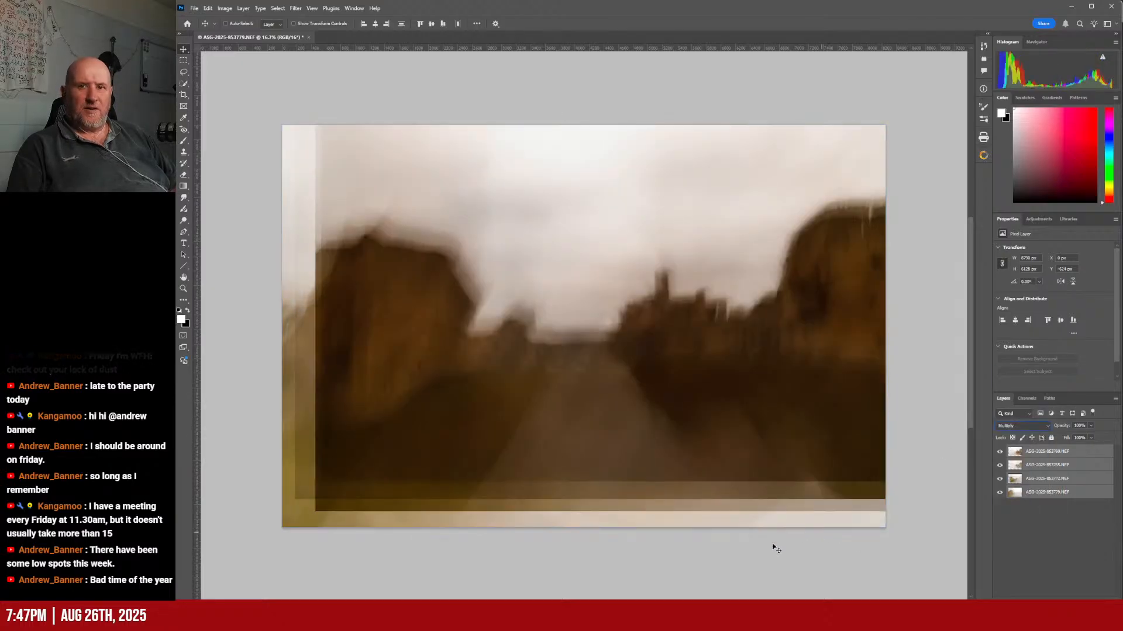
Step: Deselect the layers and compare the image with and without each of the two upper layers
{"action": "left_click", "coordinate": [1006, 527]}
{"action": "left_click", "coordinate": [999, 451]}
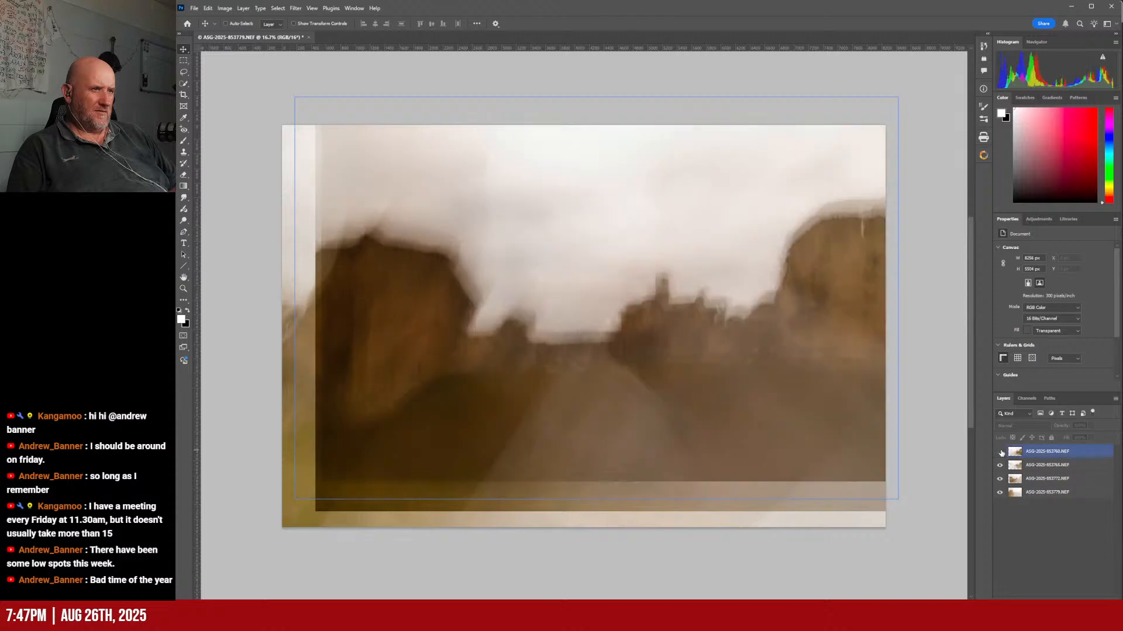
{"action": "left_click", "coordinate": [1001, 452]}
{"action": "left_click", "coordinate": [1000, 465]}
{"action": "left_click", "coordinate": [1000, 466]}
{"action": "left_click", "coordinate": [1000, 467]}
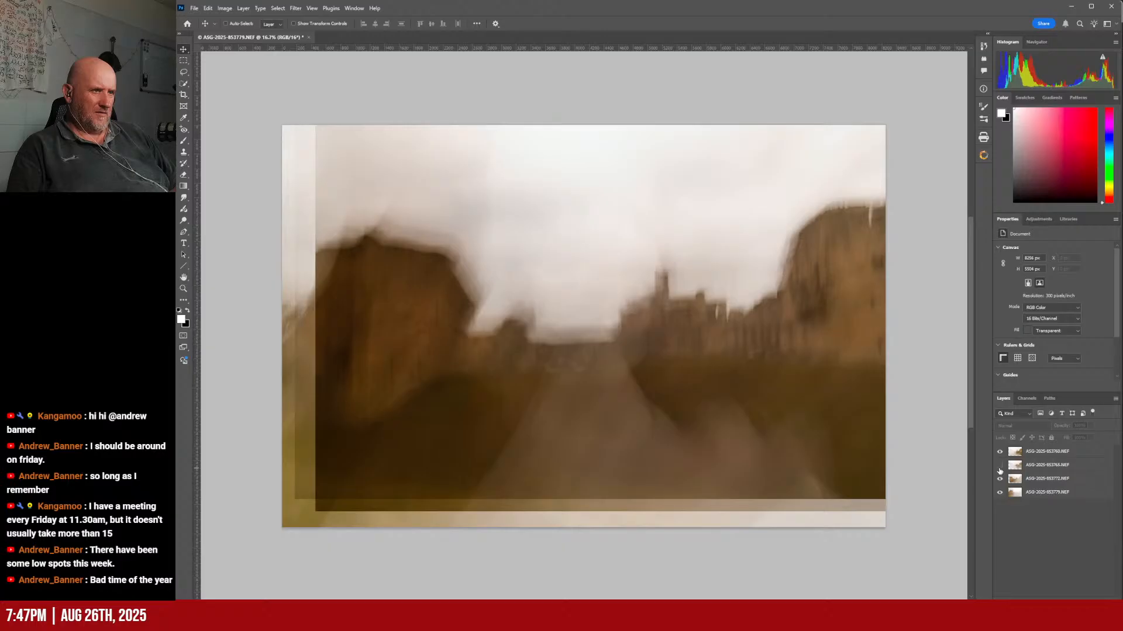
{"action": "left_click", "coordinate": [1000, 466]}
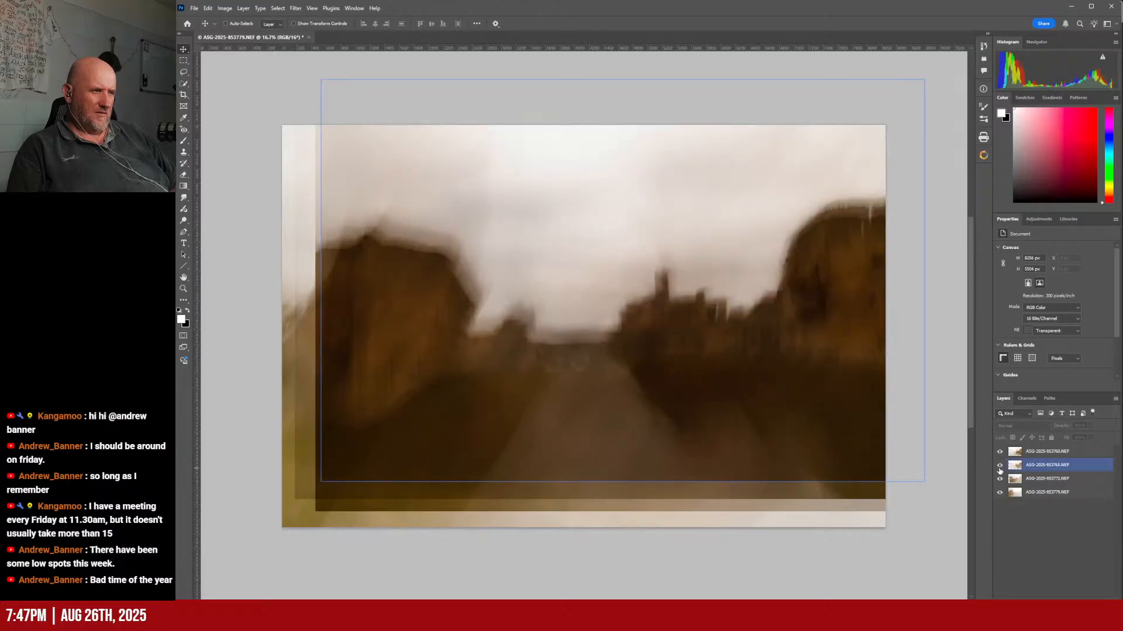
{"action": "left_click", "coordinate": [1038, 465]}
{"action": "left_click", "coordinate": [1091, 426]}
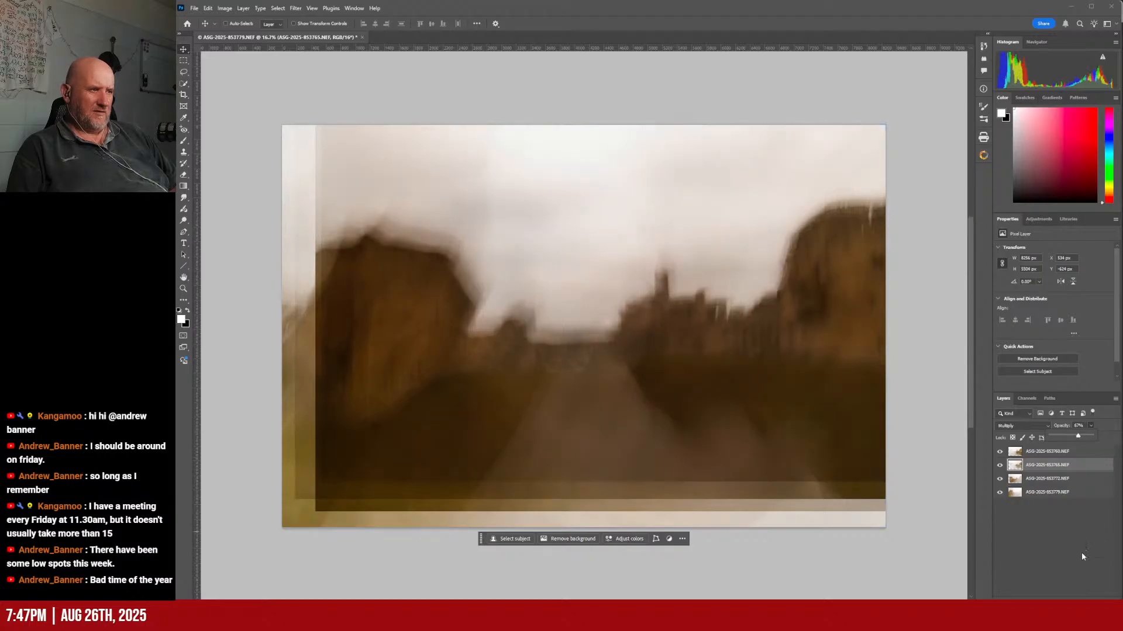
{"action": "left_click", "coordinate": [1044, 604]}
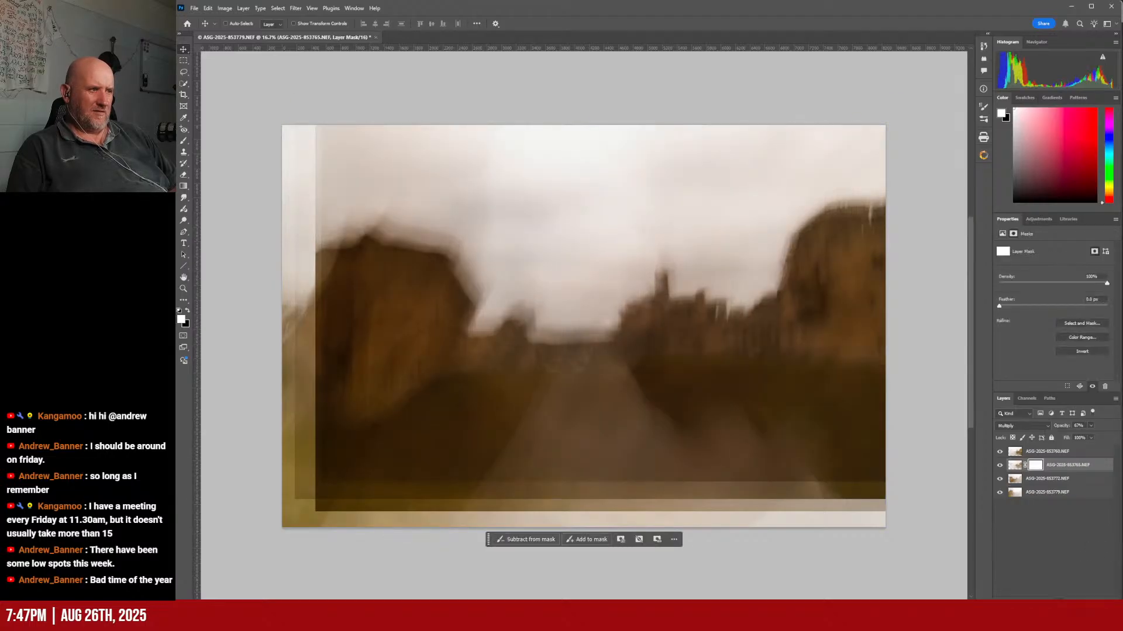
{"action": "key", "text": "ctrl+z"}
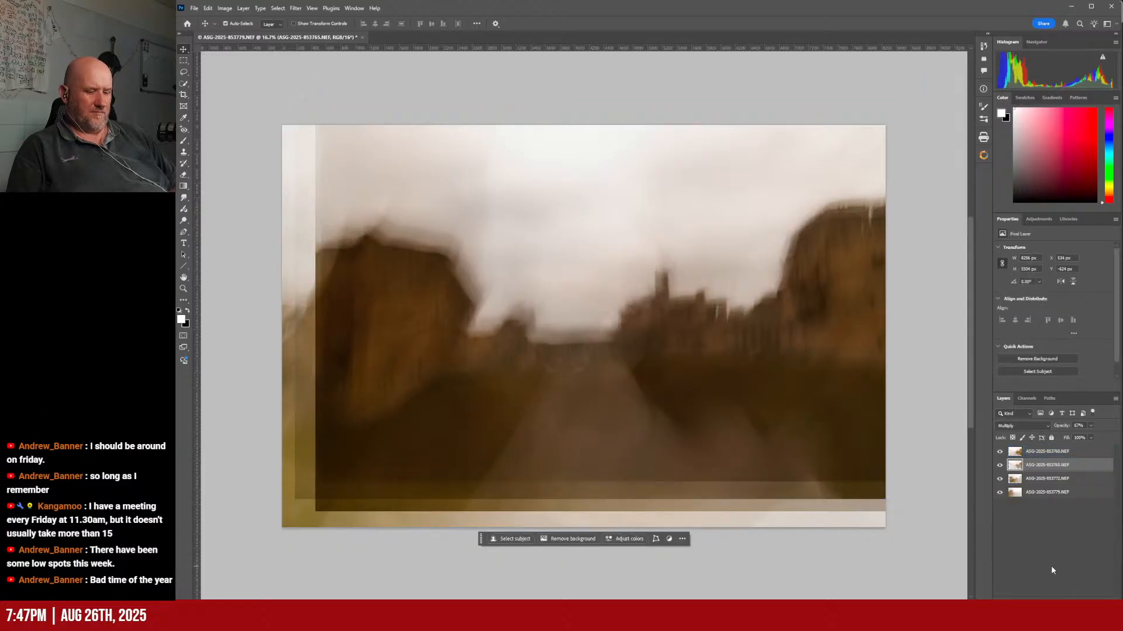
{"action": "left_click", "coordinate": [1045, 605], "text": "alt"}
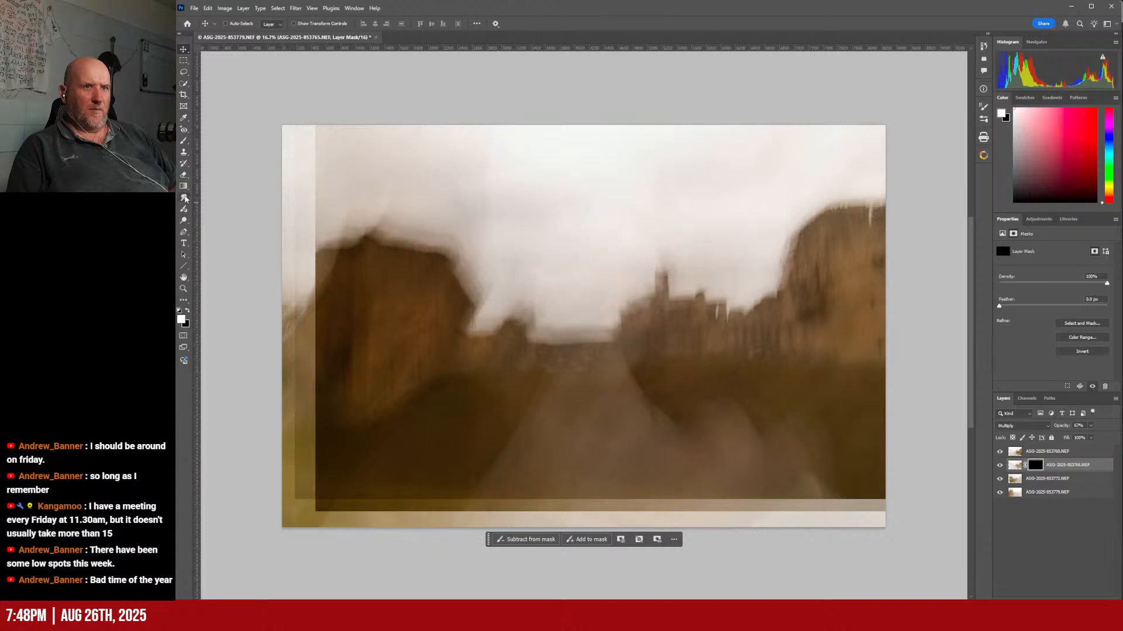
Step: Paint white on the mask over the central castle with the Brush, and raise the layer's opacity to nearly 100%
{"action": "left_click", "coordinate": [184, 141]}
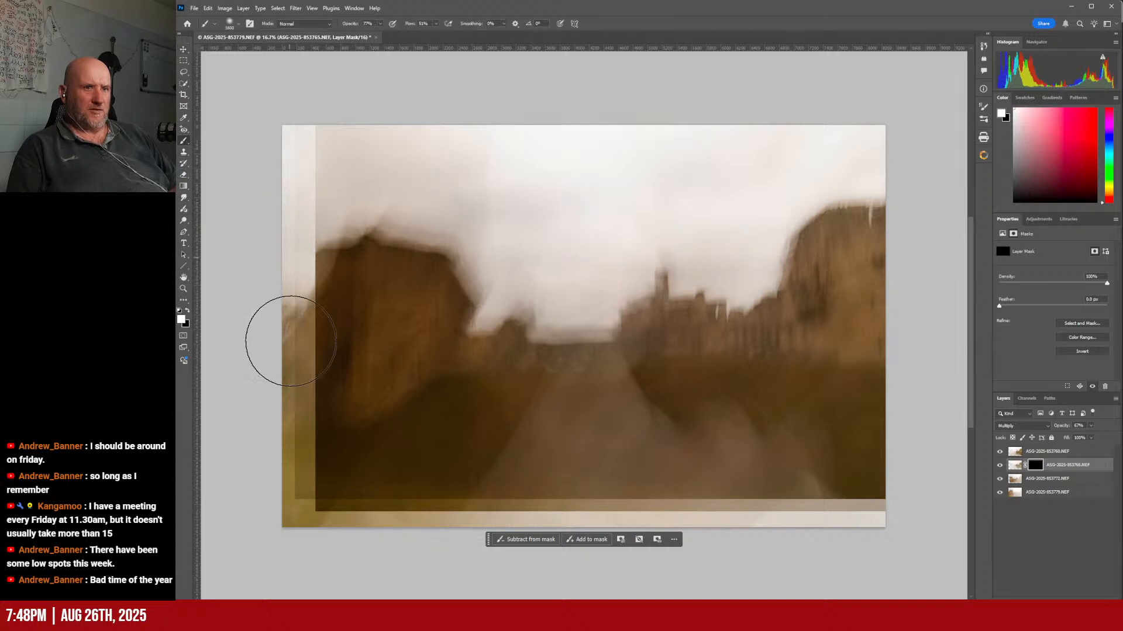
{"action": "mouse_move", "coordinate": [660, 346]}
{"action": "left_mouse_down"}
{"action": "mouse_move", "coordinate": [660, 304]}
{"action": "mouse_move", "coordinate": [651, 326]}
{"action": "mouse_move", "coordinate": [683, 327]}
{"action": "mouse_move", "coordinate": [653, 300]}
{"action": "mouse_move", "coordinate": [703, 313]}
{"action": "mouse_move", "coordinate": [682, 325]}
{"action": "mouse_move", "coordinate": [698, 322]}
{"action": "mouse_move", "coordinate": [670, 298]}
{"action": "mouse_move", "coordinate": [643, 320]}
{"action": "mouse_move", "coordinate": [706, 313]}
{"action": "left_mouse_up"}
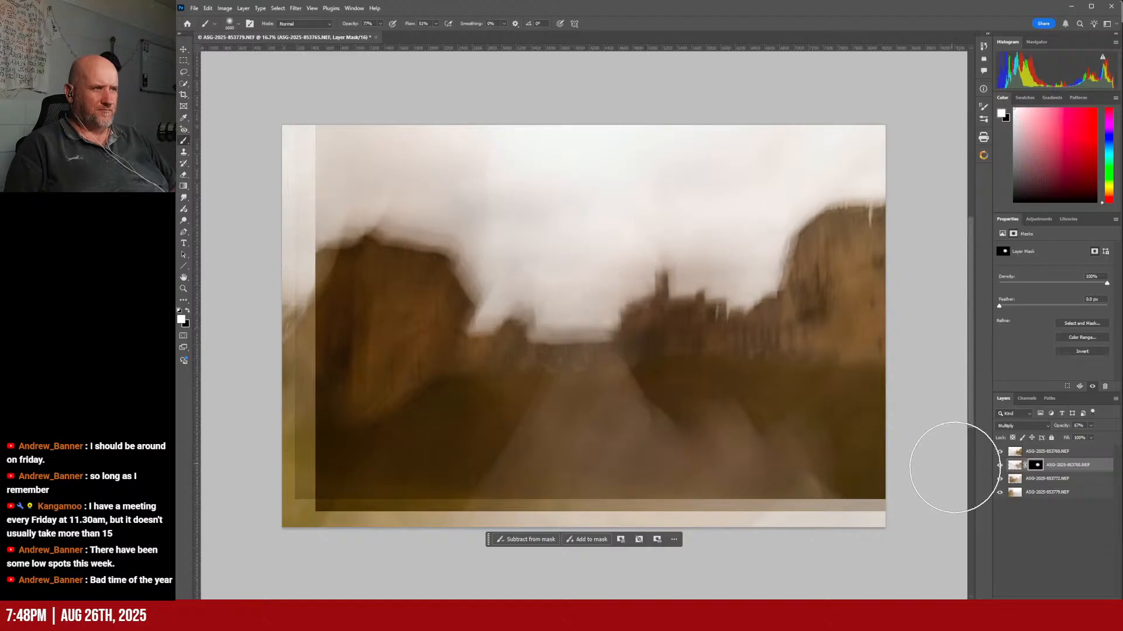
{"action": "left_click", "coordinate": [999, 466]}
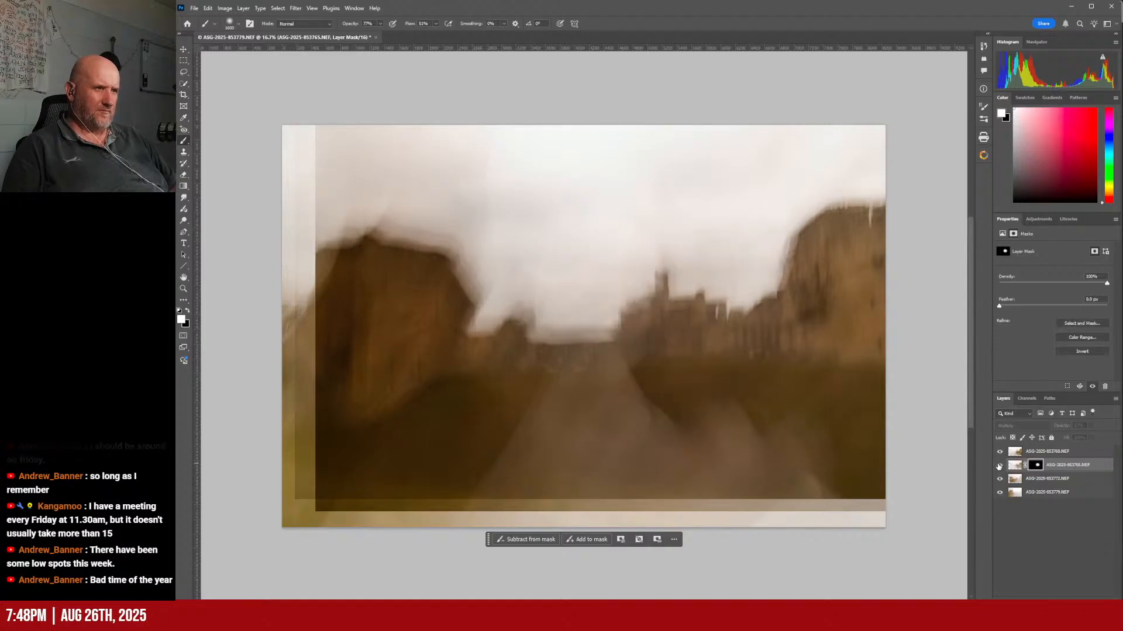
{"action": "left_click", "coordinate": [1000, 466]}
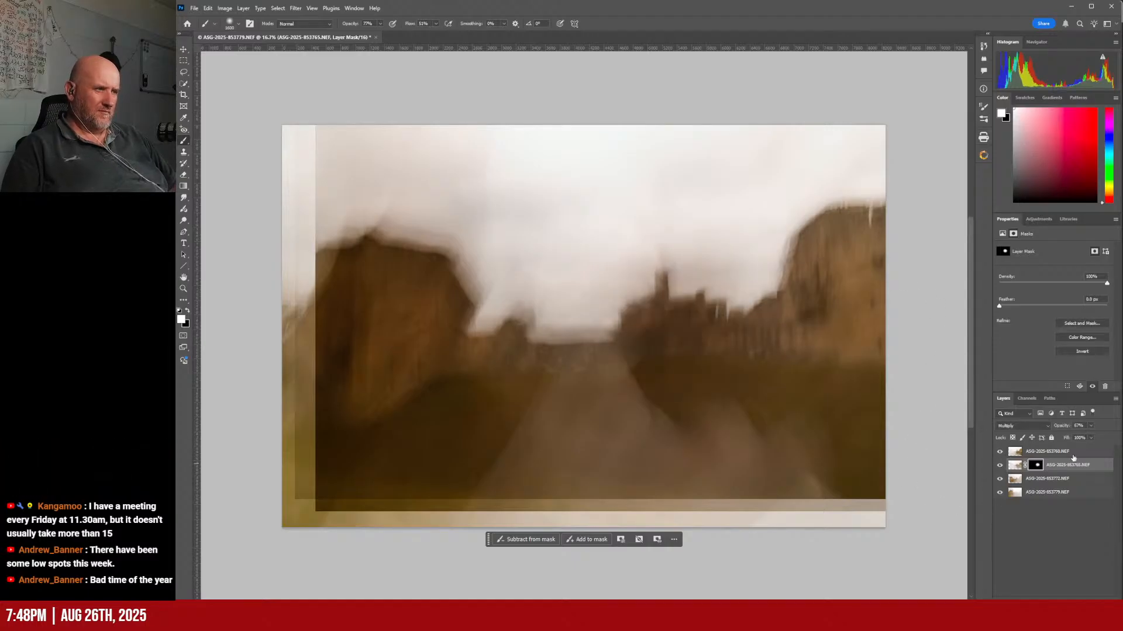
{"action": "left_click", "coordinate": [1092, 427]}
{"action": "mouse_move", "coordinate": [1091, 437]}
{"action": "left_mouse_down"}
{"action": "mouse_move", "coordinate": [1105, 436]}
{"action": "mouse_move", "coordinate": [1093, 452]}
{"action": "left_mouse_up"}
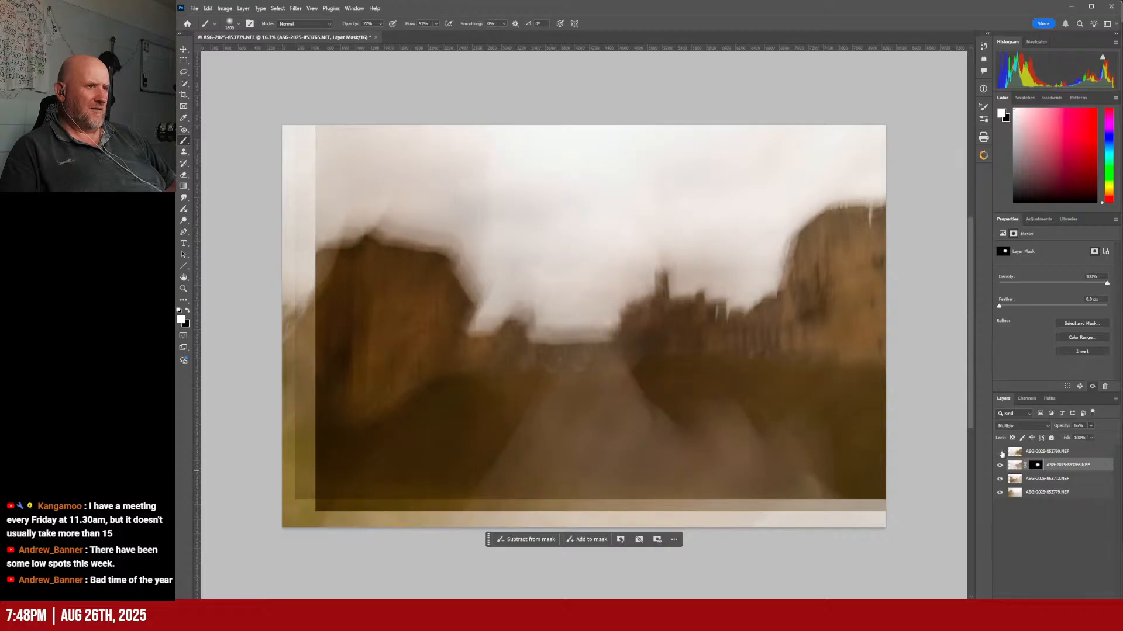
{"action": "left_click", "coordinate": [999, 452]}
{"action": "left_click", "coordinate": [999, 452]}
{"action": "left_click", "coordinate": [999, 452]}
{"action": "left_click", "coordinate": [999, 452]}
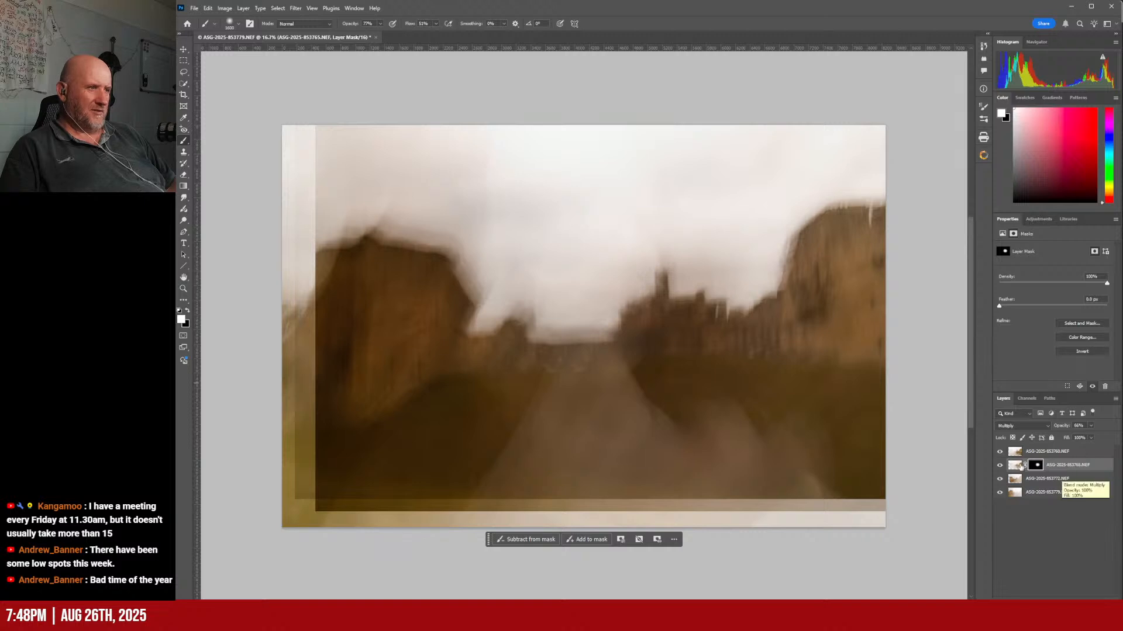
{"action": "left_click", "coordinate": [999, 452]}
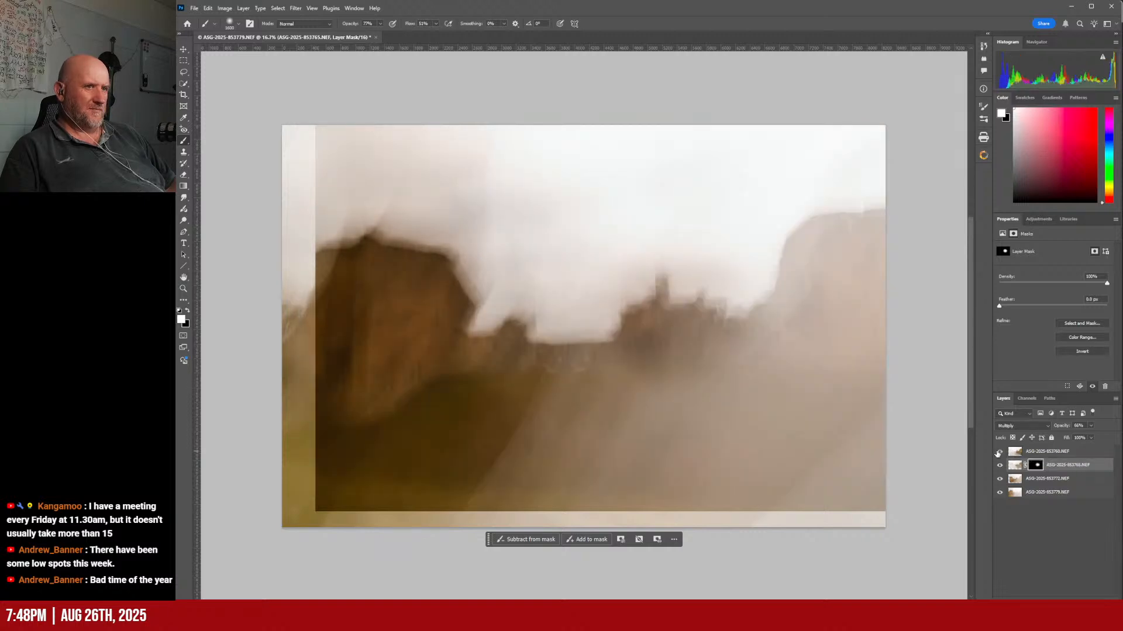
{"action": "left_click", "coordinate": [998, 452]}
{"action": "left_click", "coordinate": [998, 452]}
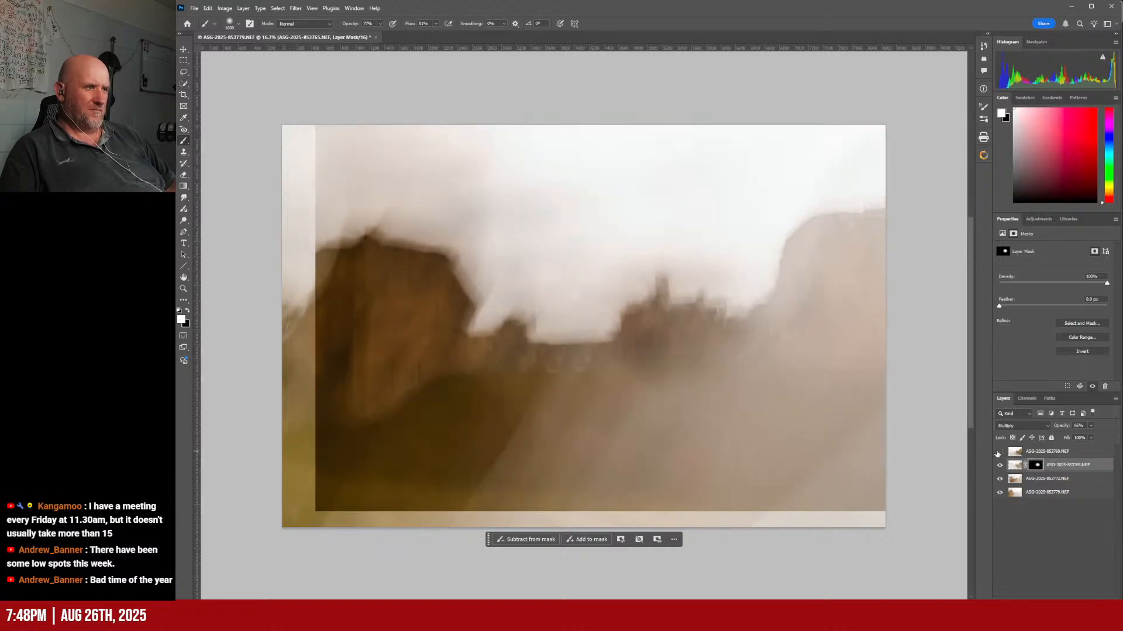
{"action": "left_click", "coordinate": [998, 452]}
{"action": "left_click", "coordinate": [1047, 451]}
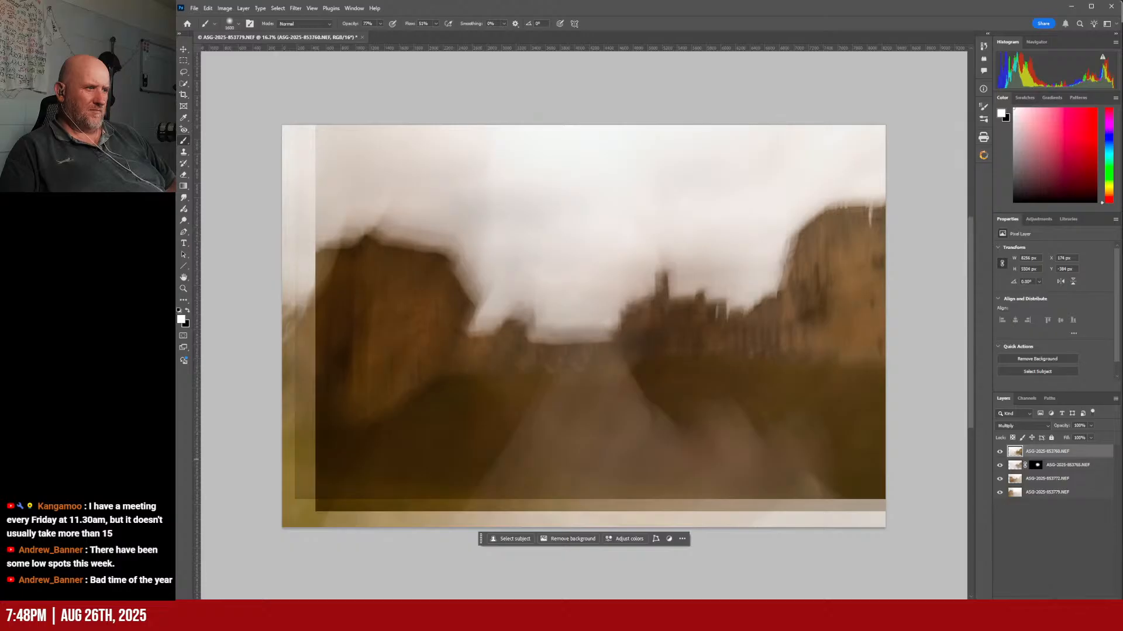
{"action": "left_click", "coordinate": [1045, 604]}
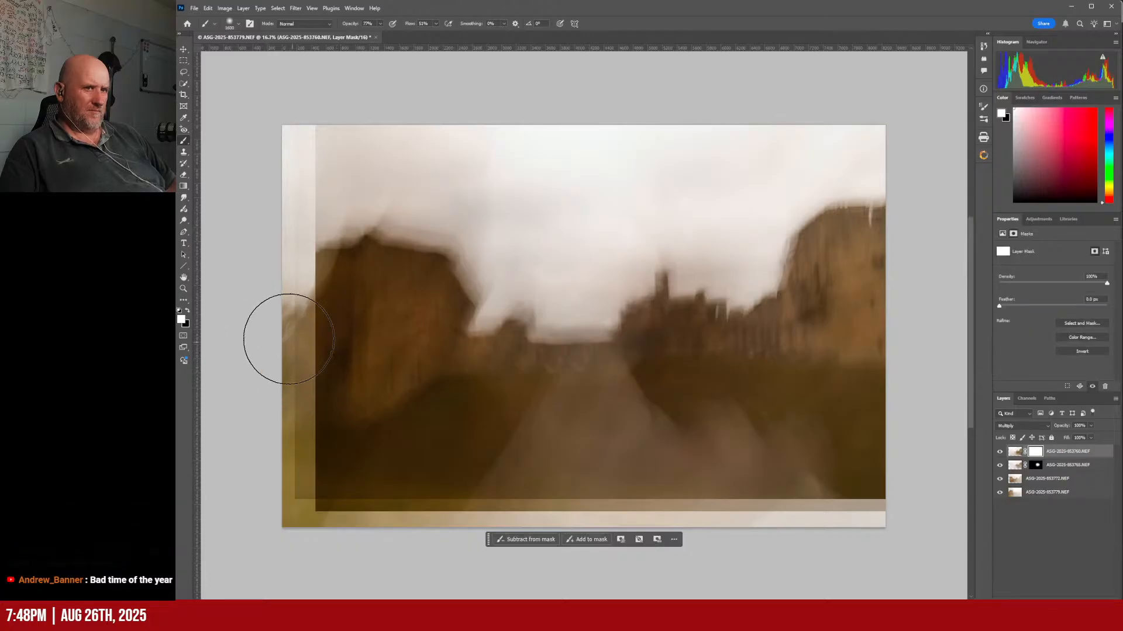
{"action": "left_click", "coordinate": [183, 178]}
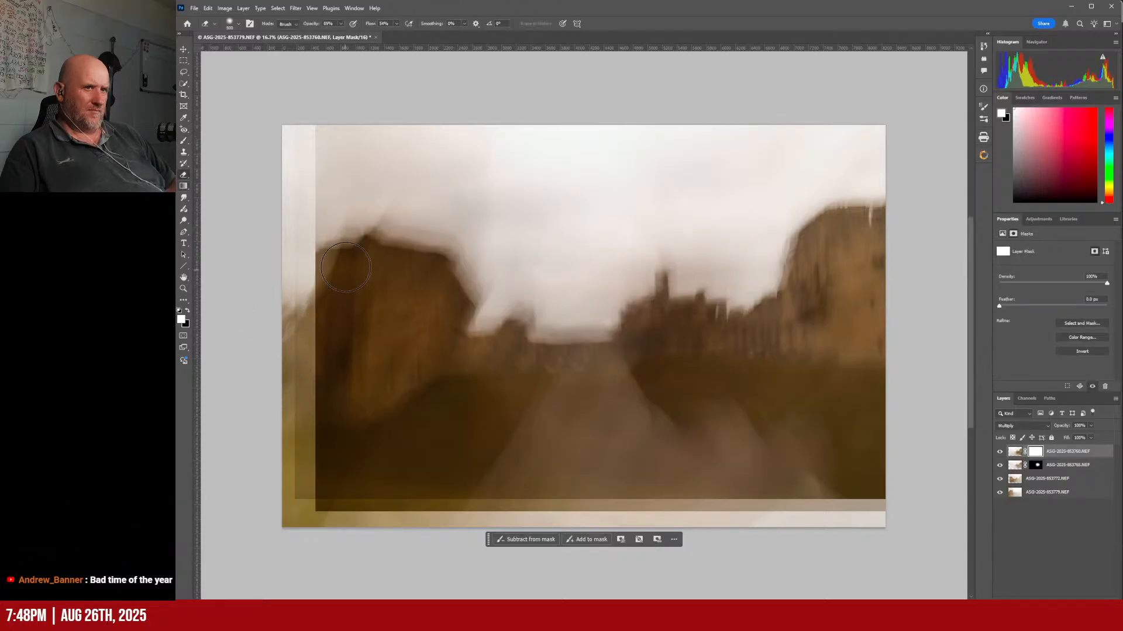
{"action": "mouse_move", "coordinate": [417, 212]}
{"action": "left_mouse_down"}
{"action": "mouse_move", "coordinate": [487, 257]}
{"action": "mouse_move", "coordinate": [346, 212]}
{"action": "mouse_move", "coordinate": [543, 314]}
{"action": "mouse_move", "coordinate": [455, 308]}
{"action": "left_mouse_up"}
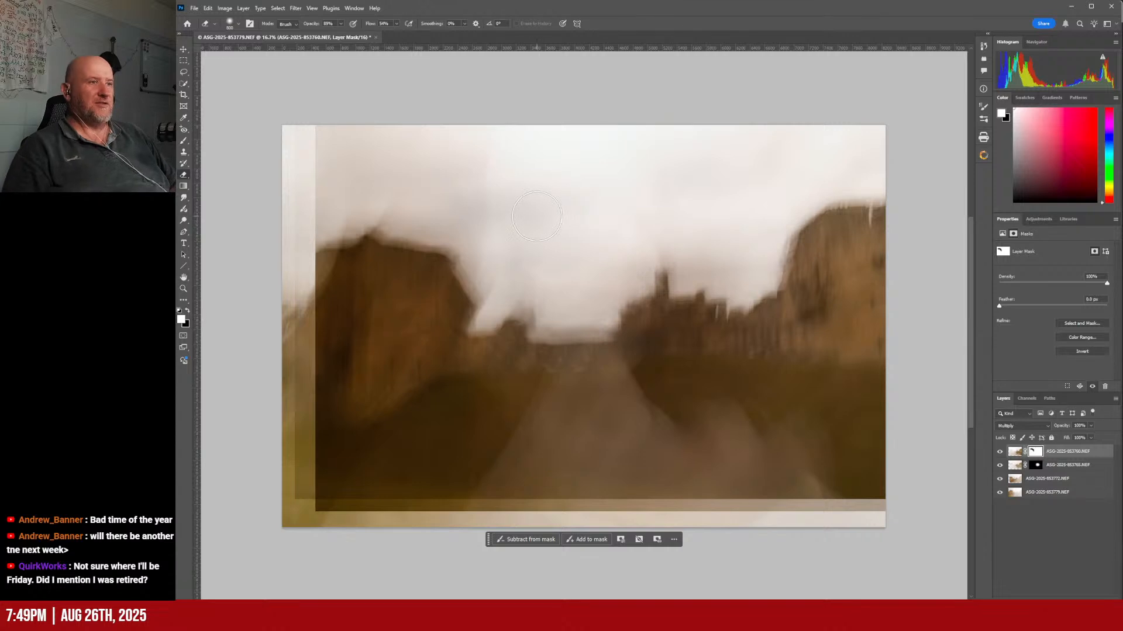
{"action": "left_click", "coordinate": [999, 452]}
{"action": "left_click", "coordinate": [999, 452]}
{"action": "left_click", "coordinate": [999, 452]}
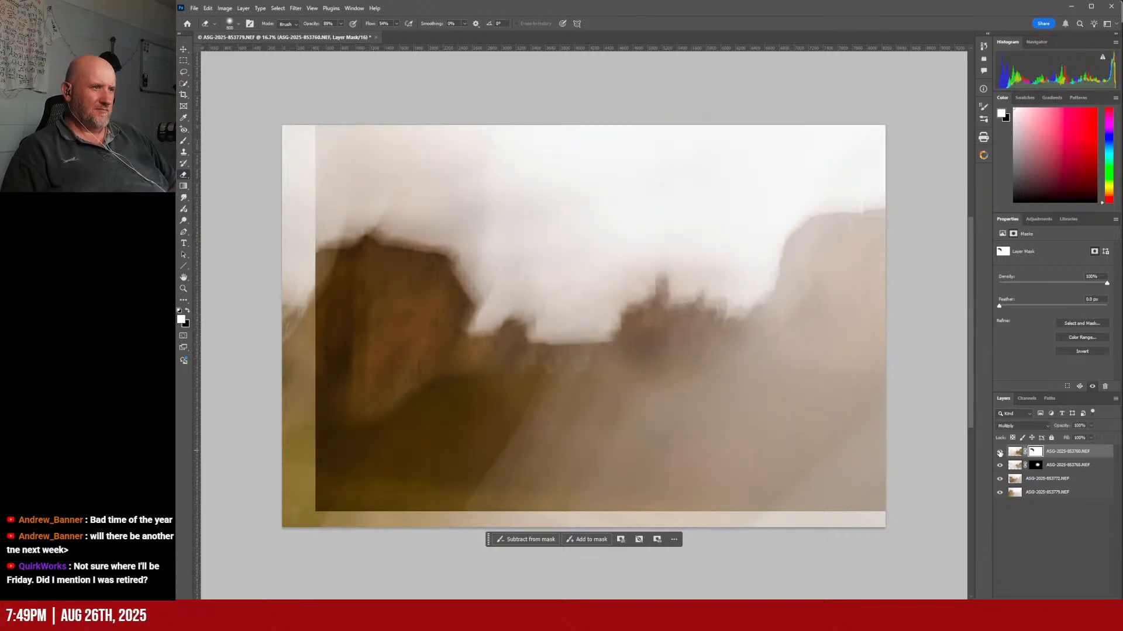
{"action": "left_click", "coordinate": [999, 452]}
{"action": "left_click_drag", "start_coordinate": [1092, 438], "coordinate": [1088, 440]}
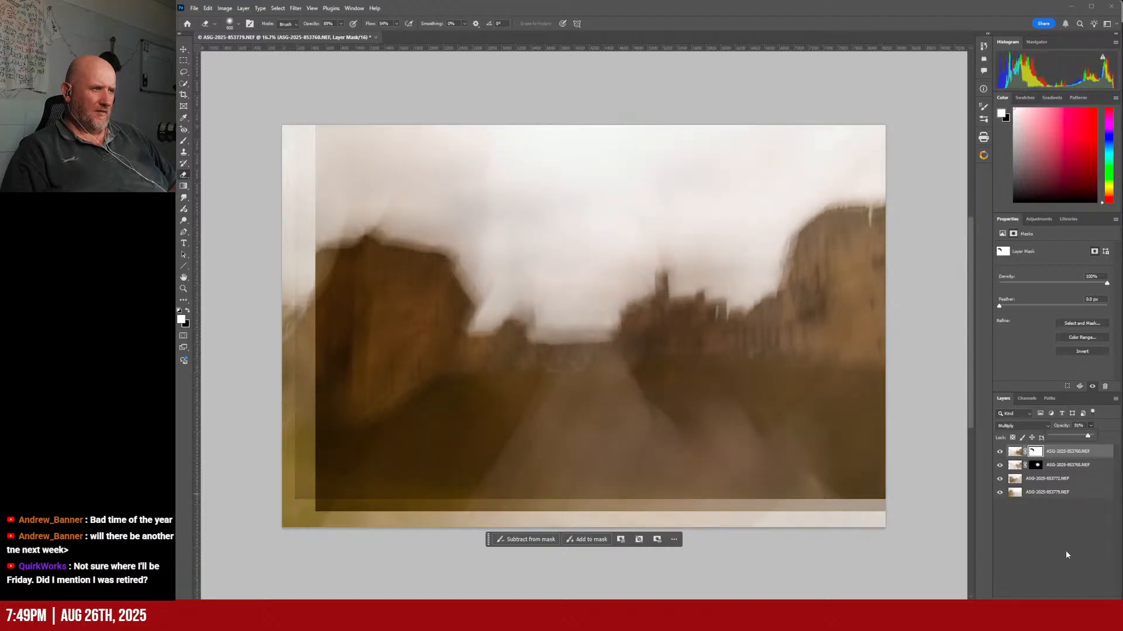
{"action": "left_click", "coordinate": [1000, 479]}
{"action": "left_click", "coordinate": [1000, 479]}
{"action": "left_click", "coordinate": [999, 479]}
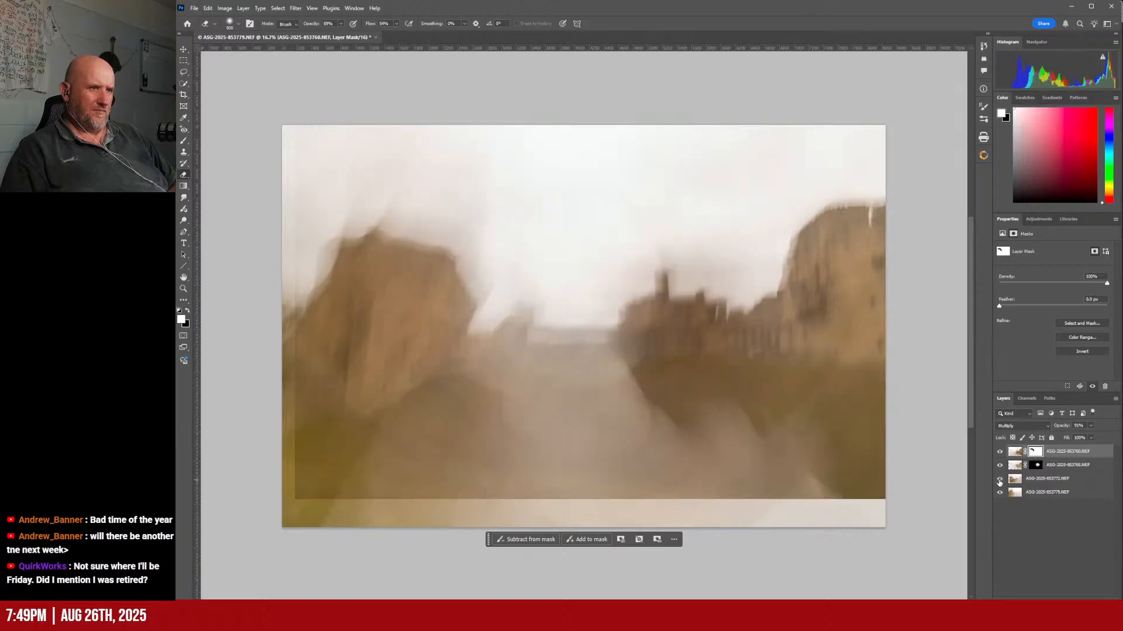
{"action": "left_click", "coordinate": [999, 479]}
{"action": "left_click", "coordinate": [999, 480]}
{"action": "left_click", "coordinate": [999, 479]}
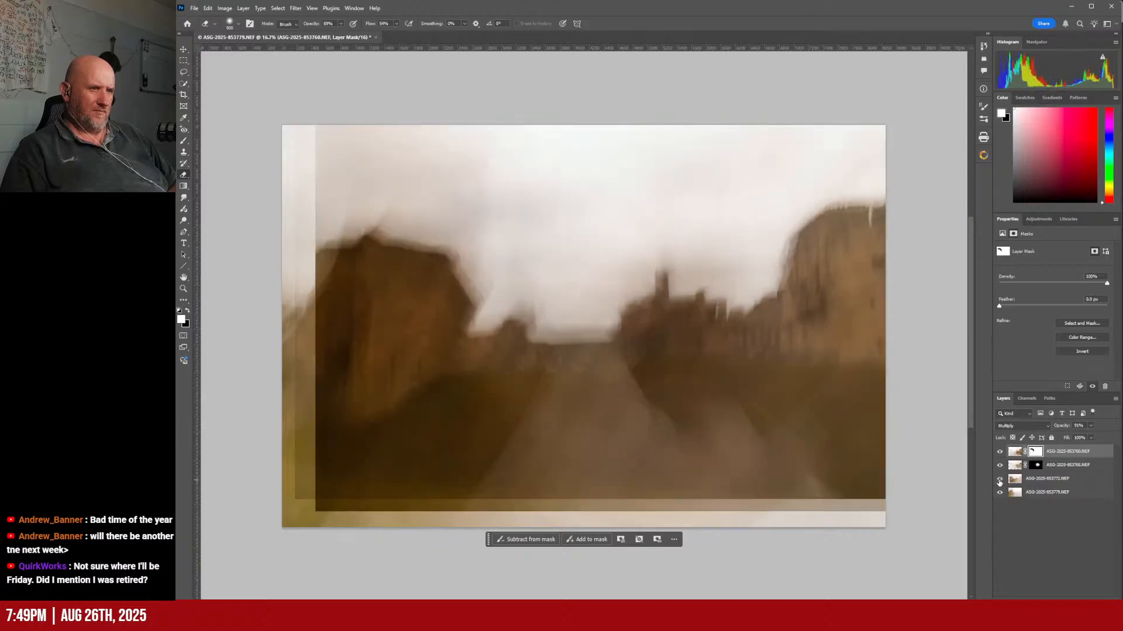
{"action": "left_click", "coordinate": [1037, 484]}
{"action": "left_click_drag", "start_coordinate": [1090, 426], "coordinate": [1082, 439]}
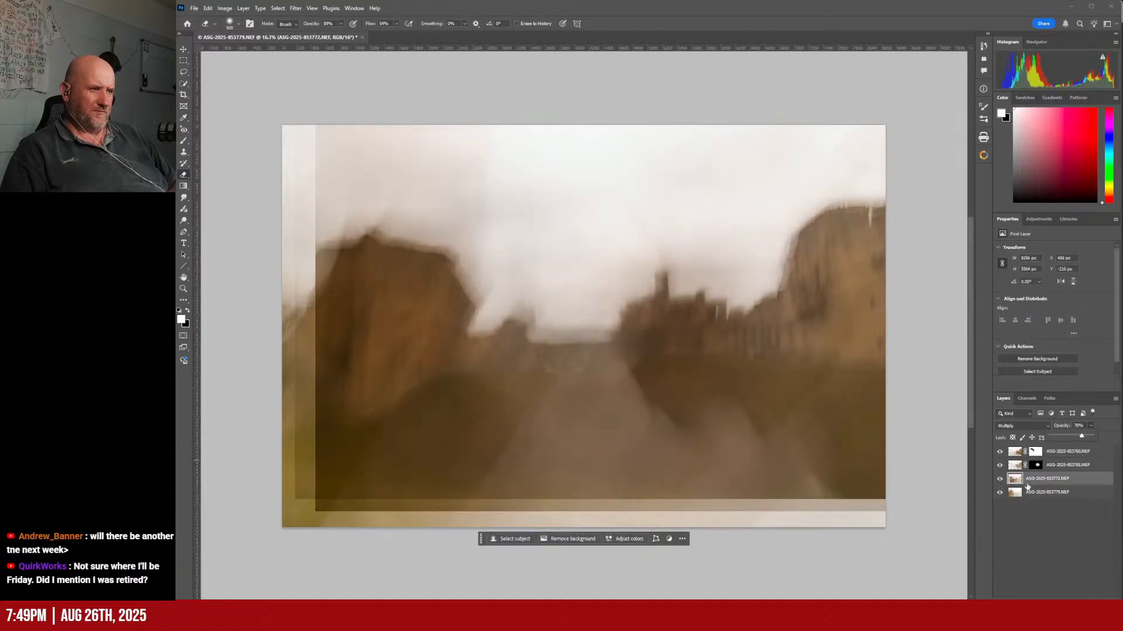
Step: Compare the image with and without the two lowest layers, leaving both visible
{"action": "left_click", "coordinate": [999, 493]}
{"action": "left_click", "coordinate": [999, 493]}
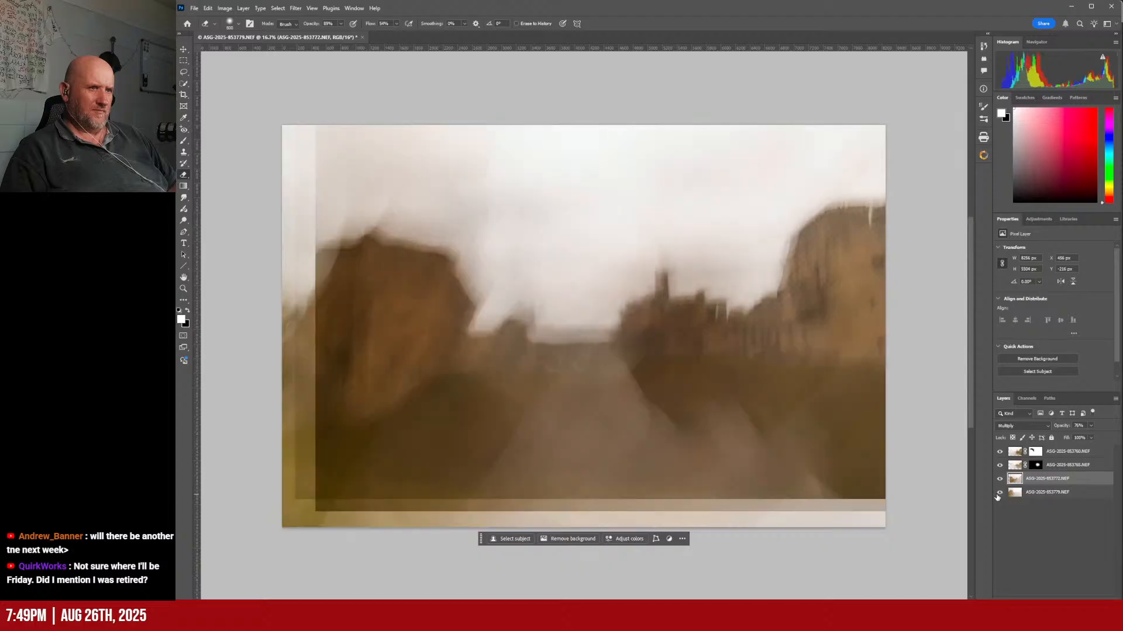
{"action": "left_click", "coordinate": [1000, 479]}
{"action": "left_click", "coordinate": [999, 493]}
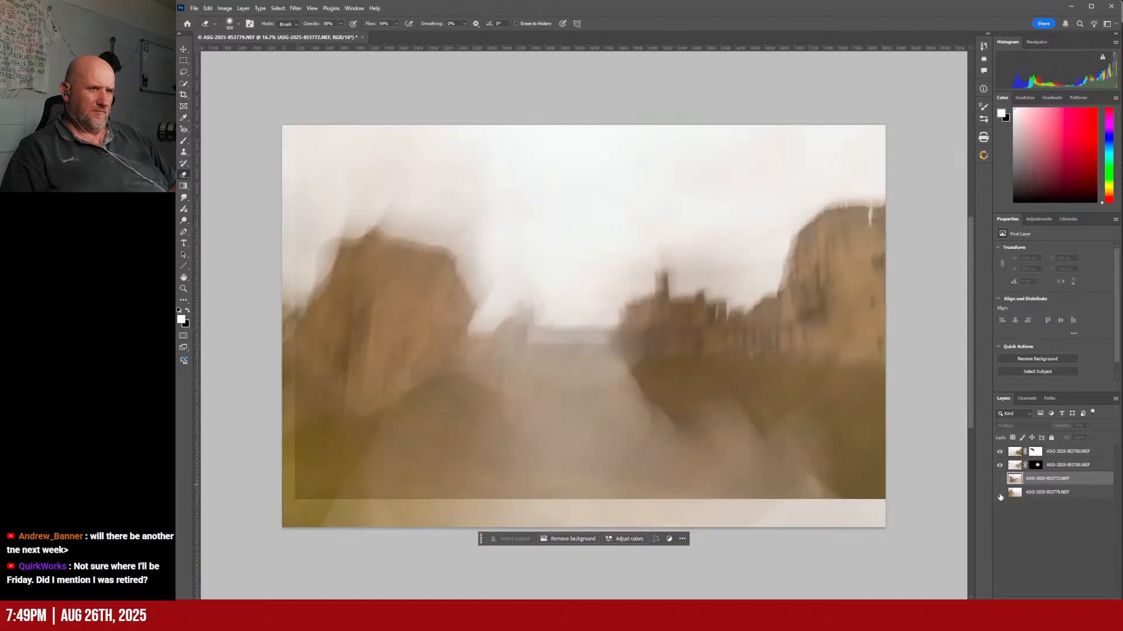
{"action": "left_click", "coordinate": [1000, 493]}
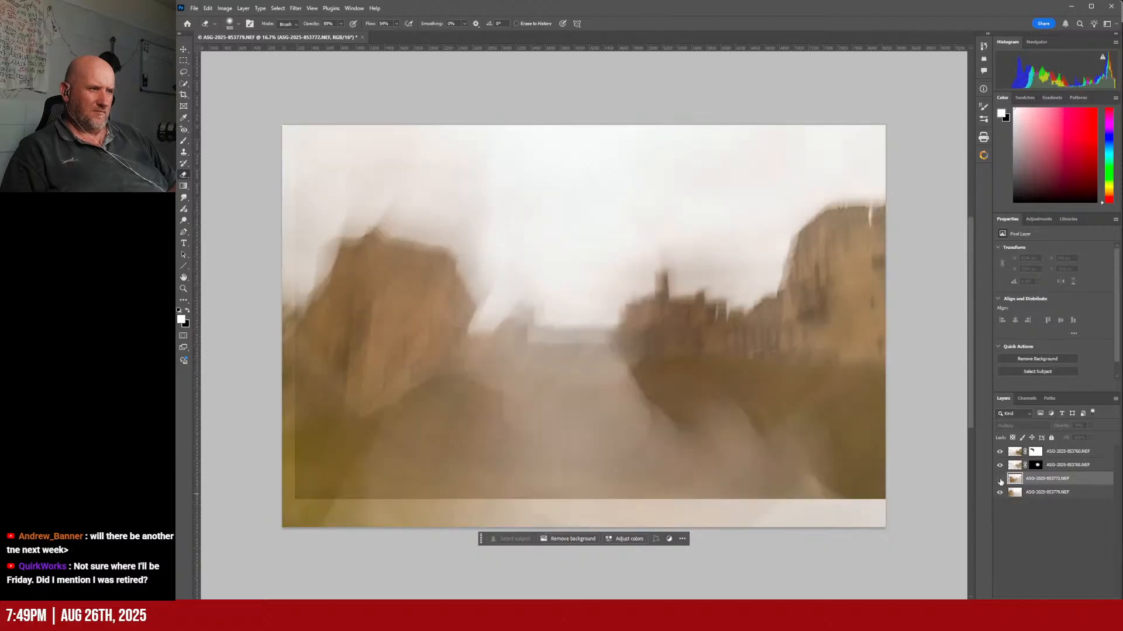
{"action": "left_click", "coordinate": [999, 479]}
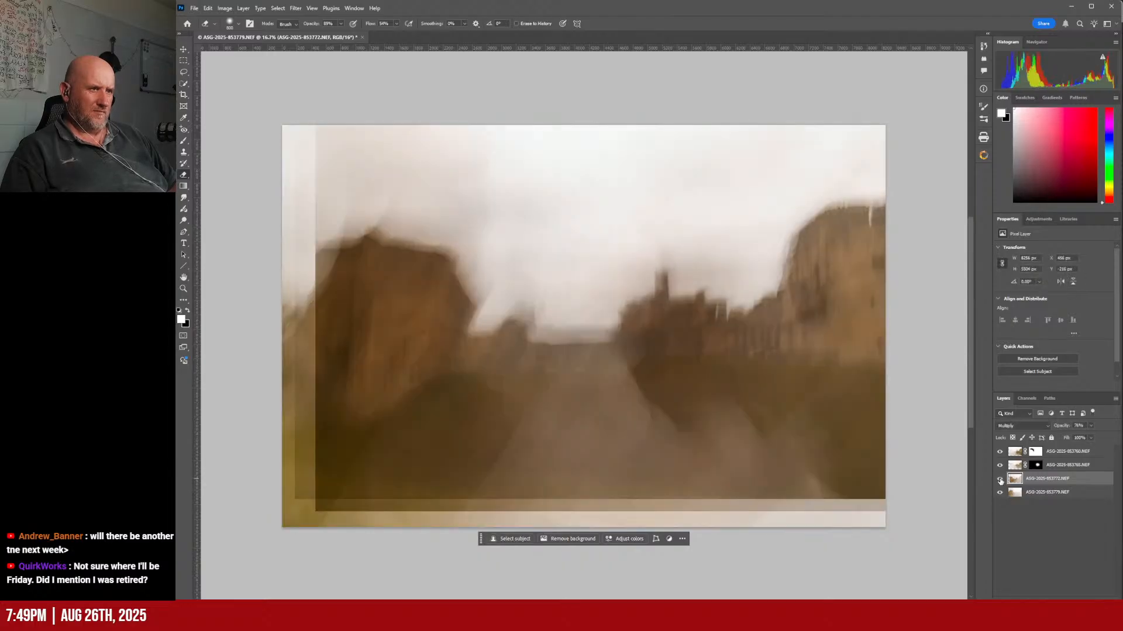
{"action": "left_click", "coordinate": [1052, 495]}
{"action": "key", "text": "ctrl+j"}
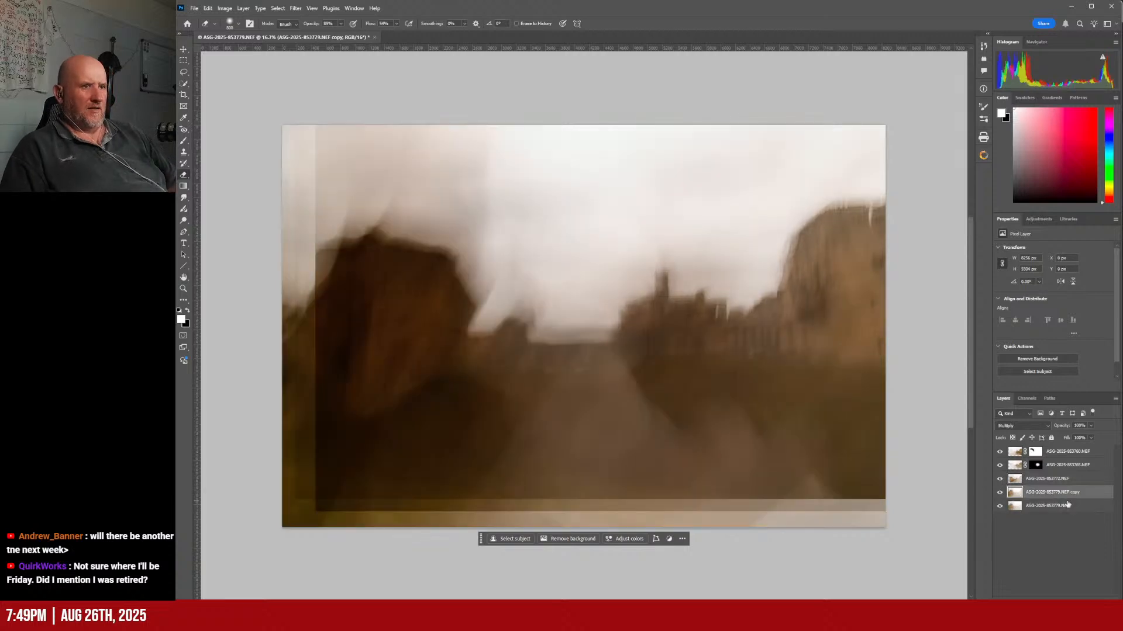
{"action": "left_click_drag", "start_coordinate": [1051, 493], "coordinate": [1052, 452]}
{"action": "left_click", "coordinate": [1002, 426]}
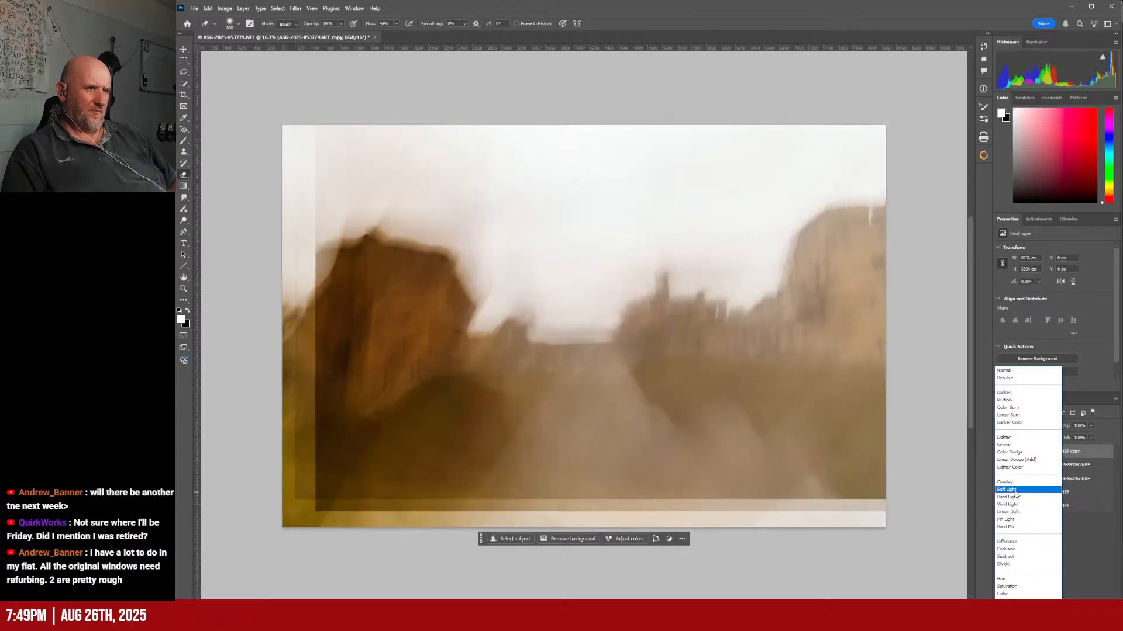
{"action": "left_click", "coordinate": [1015, 491]}
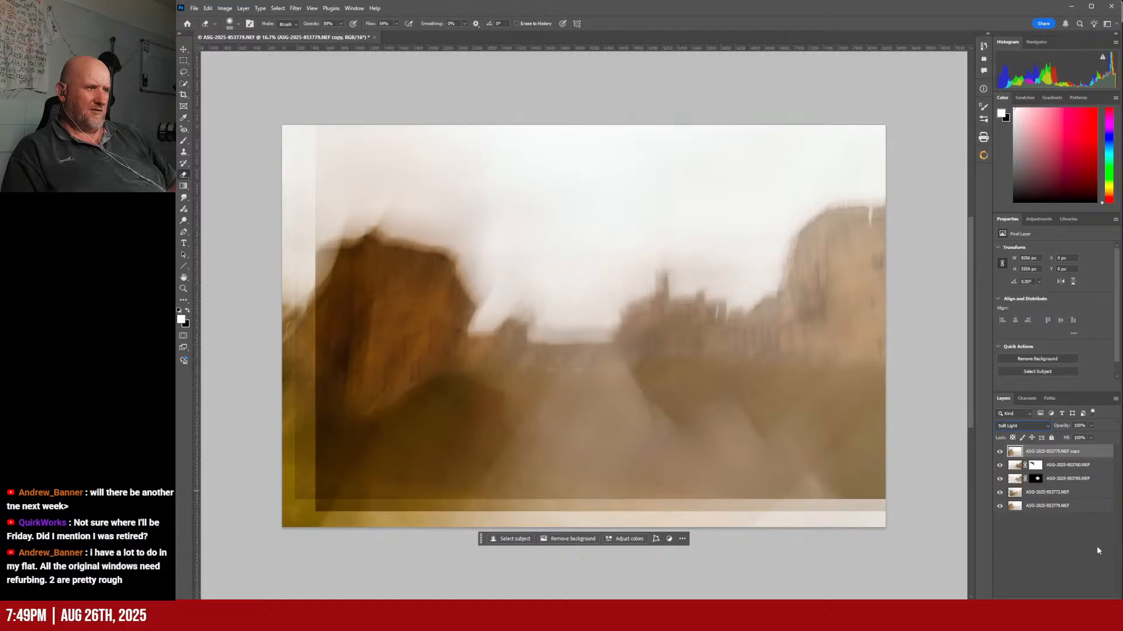
Step: Compare the image with and without the Soft Light copy, leaving it visible
{"action": "left_click", "coordinate": [999, 453]}
{"action": "left_click", "coordinate": [999, 453]}
{"action": "left_click", "coordinate": [999, 454]}
{"action": "left_click", "coordinate": [999, 453]}
{"action": "left_click", "coordinate": [999, 453]}
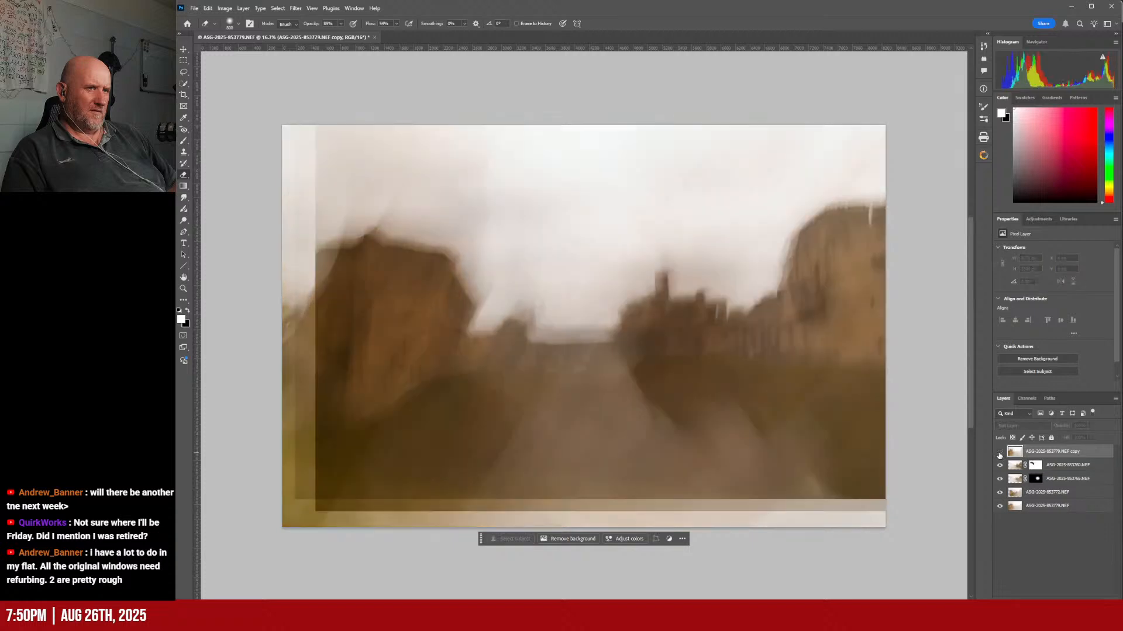
{"action": "left_click", "coordinate": [1000, 453]}
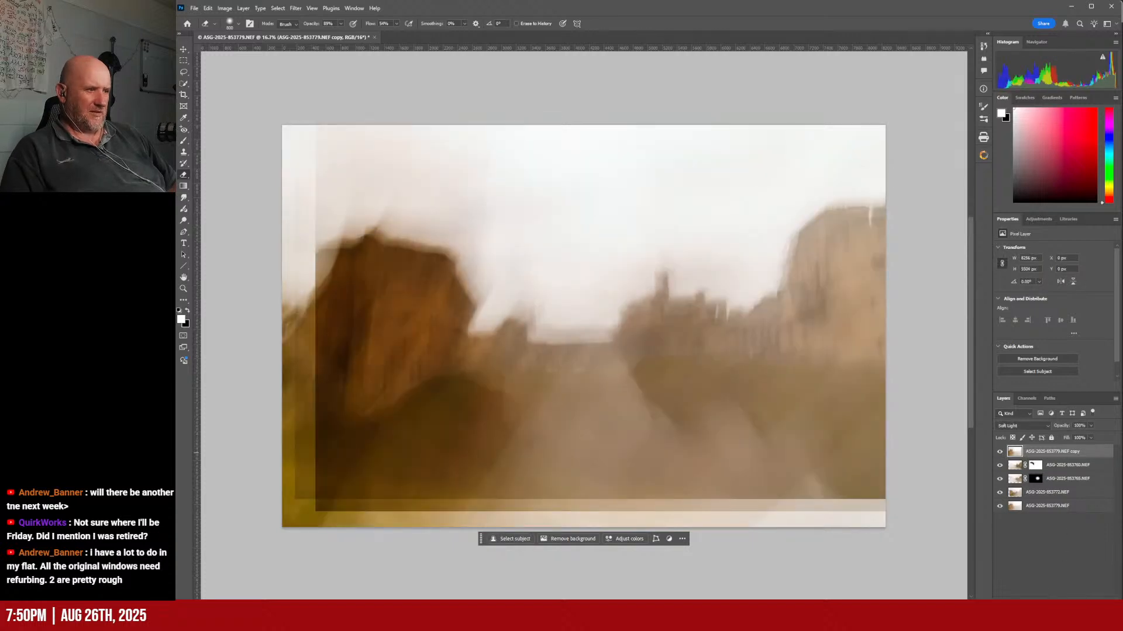
Step: Give the Soft Light copy a black layer mask and paint white over the left-hand building with the Brush at about 53% opacity
{"action": "left_click", "coordinate": [1055, 604], "text": "alt"}
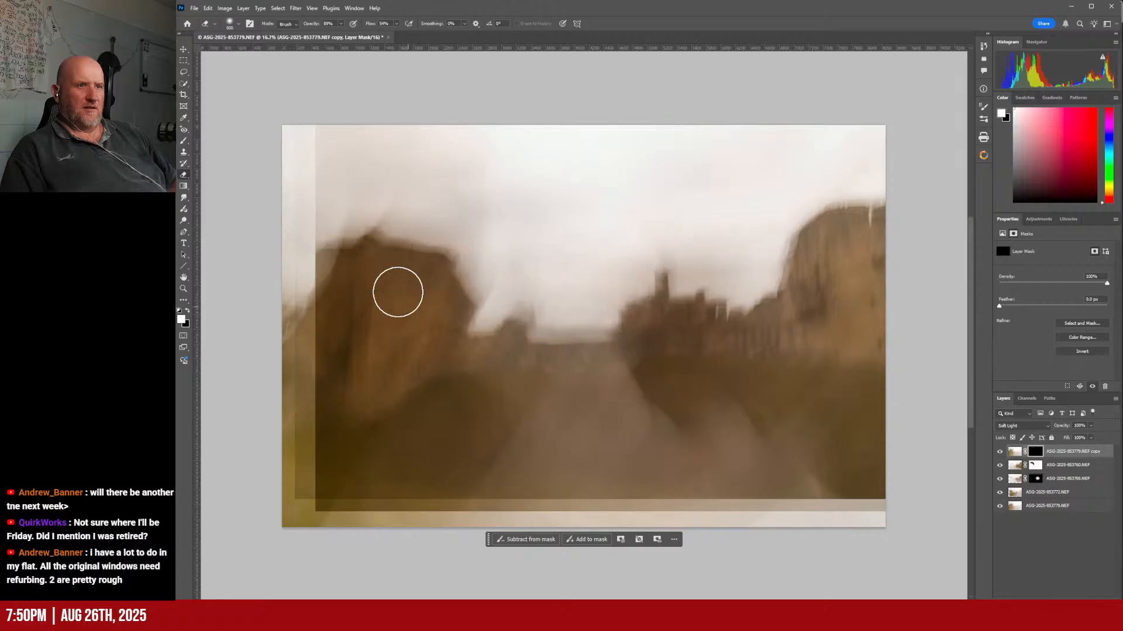
{"action": "left_click", "coordinate": [184, 141]}
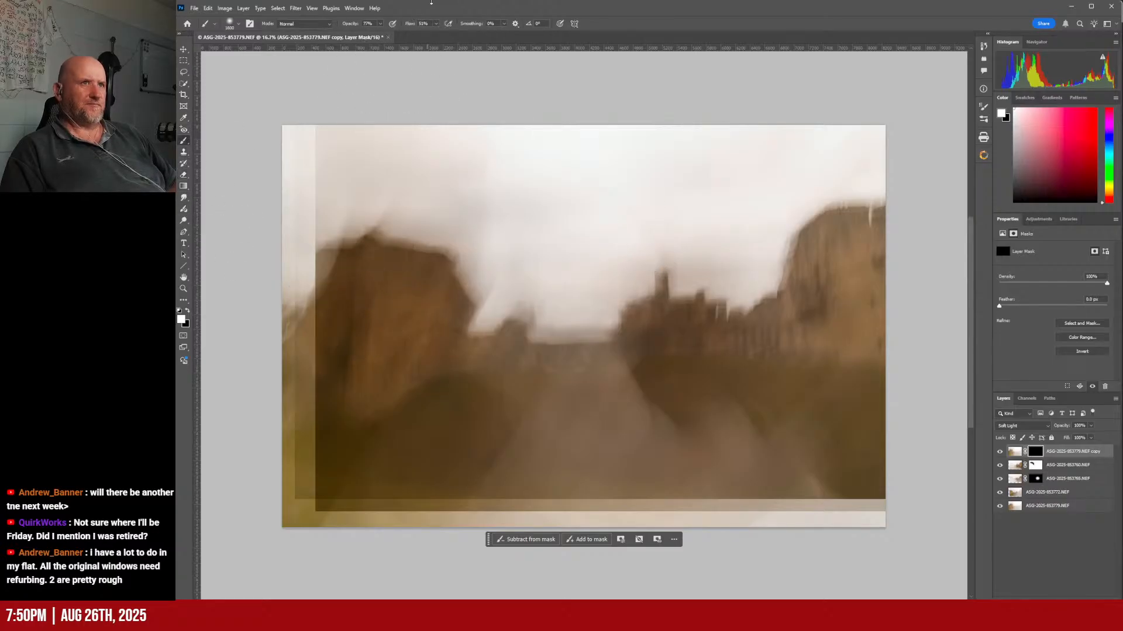
{"action": "left_click", "coordinate": [381, 24]}
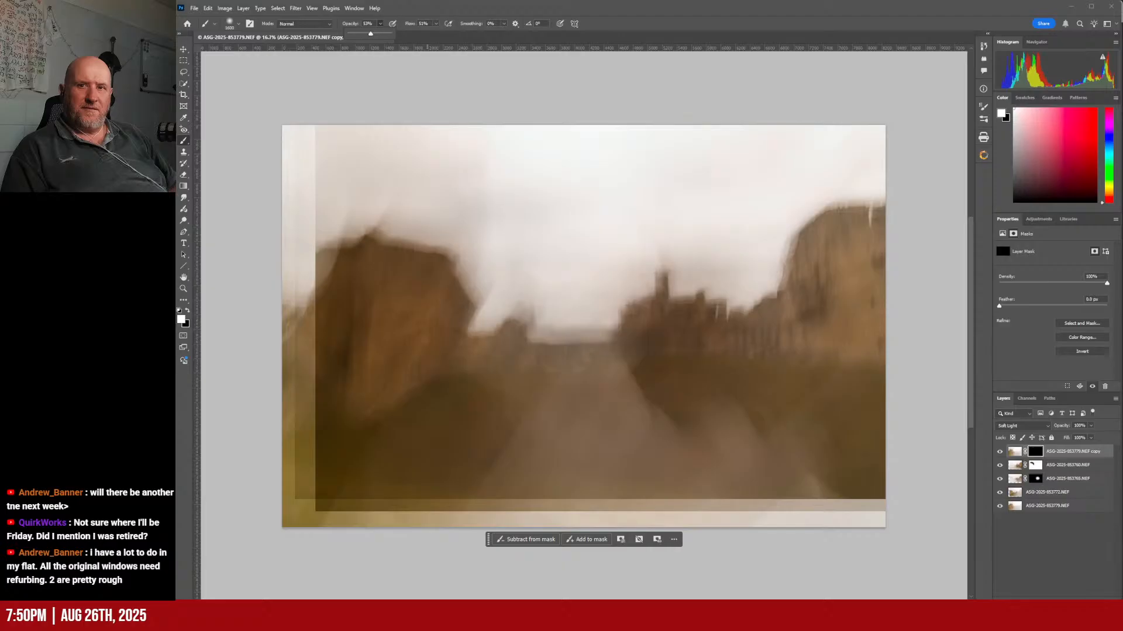
{"action": "mouse_move", "coordinate": [327, 281]}
{"action": "left_mouse_down"}
{"action": "mouse_move", "coordinate": [361, 281]}
{"action": "mouse_move", "coordinate": [376, 306]}
{"action": "mouse_move", "coordinate": [373, 391]}
{"action": "mouse_move", "coordinate": [386, 348]}
{"action": "mouse_move", "coordinate": [431, 311]}
{"action": "mouse_move", "coordinate": [356, 288]}
{"action": "mouse_move", "coordinate": [343, 351]}
{"action": "mouse_move", "coordinate": [345, 451]}
{"action": "mouse_move", "coordinate": [464, 366]}
{"action": "mouse_move", "coordinate": [384, 427]}
{"action": "mouse_move", "coordinate": [369, 411]}
{"action": "mouse_move", "coordinate": [352, 463]}
{"action": "left_mouse_up"}
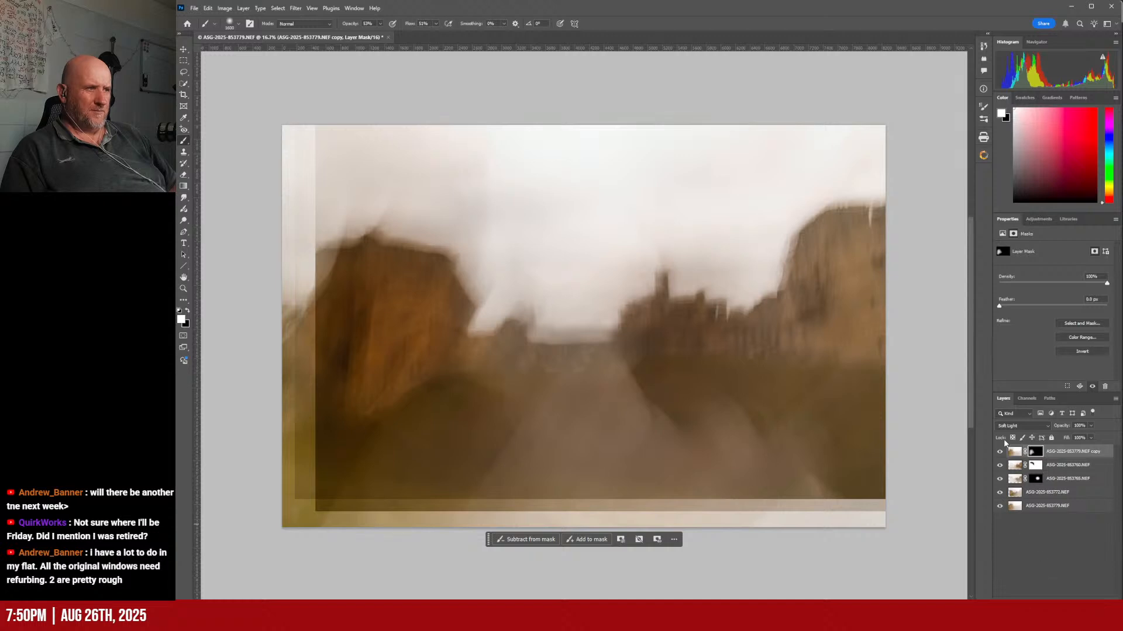
Step: Compare the image with and without the masked copy, and paint white on its mask over the central castle
{"action": "left_click", "coordinate": [1000, 452]}
{"action": "left_click", "coordinate": [1000, 452]}
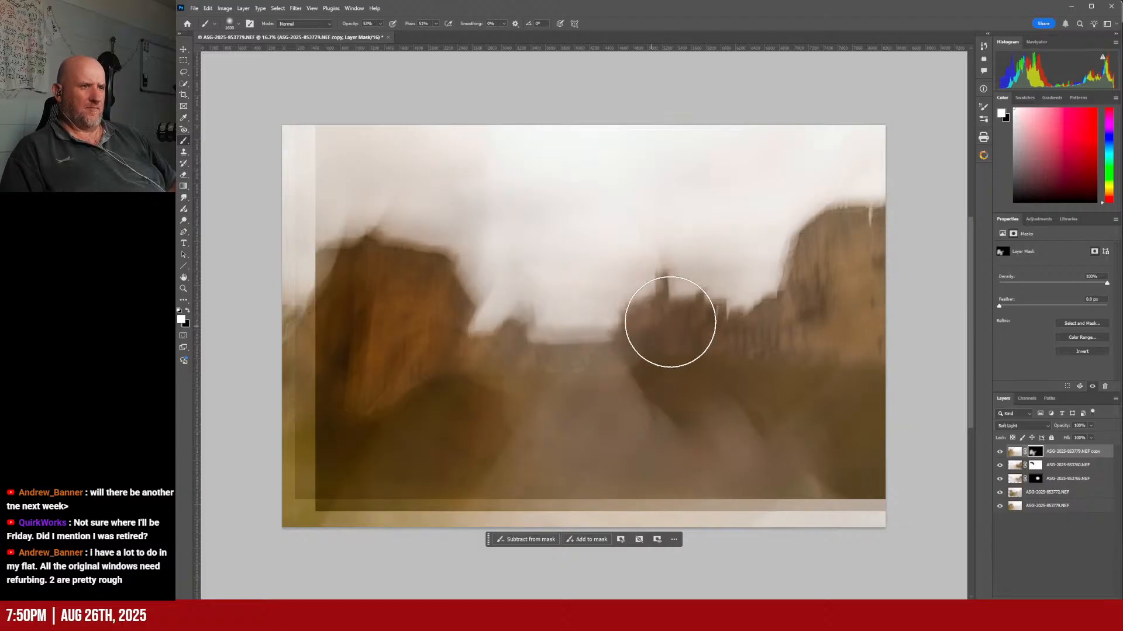
{"action": "mouse_move", "coordinate": [683, 319]}
{"action": "left_mouse_down"}
{"action": "mouse_move", "coordinate": [656, 321]}
{"action": "mouse_move", "coordinate": [669, 321]}
{"action": "mouse_move", "coordinate": [662, 306]}
{"action": "mouse_move", "coordinate": [577, 333]}
{"action": "left_mouse_up"}
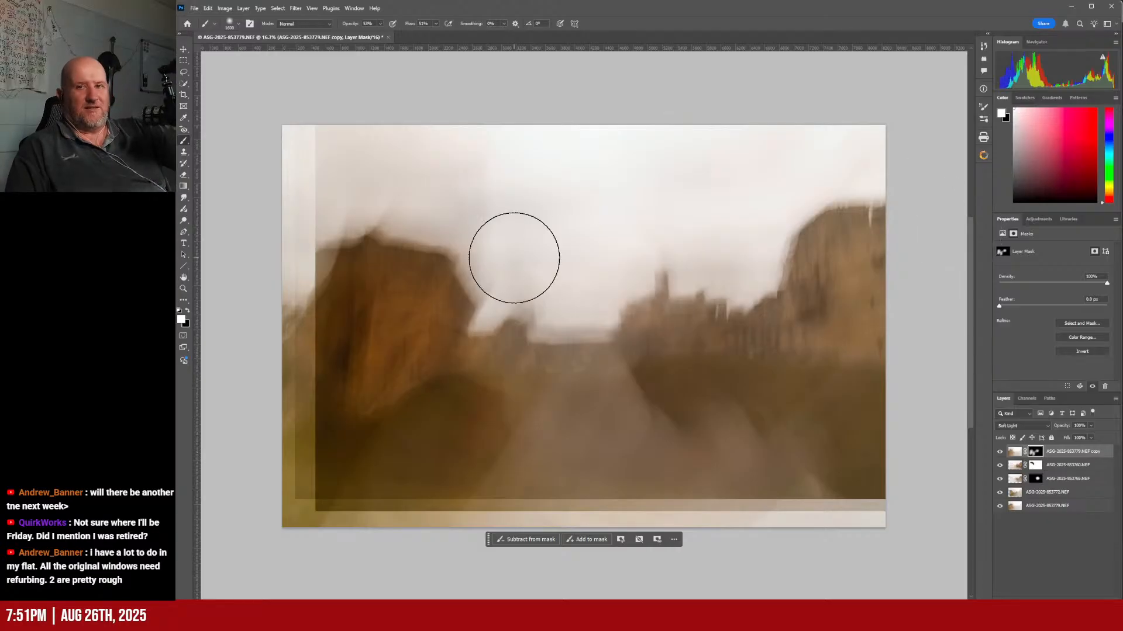
Step: Crop the image to about 7800 by 5120 px, cutting off the visible layer edges around the border
{"action": "left_click", "coordinate": [183, 95]}
{"action": "left_click_drag", "start_coordinate": [288, 334], "coordinate": [299, 329]}
{"action": "left_click_drag", "start_coordinate": [586, 528], "coordinate": [590, 515]}
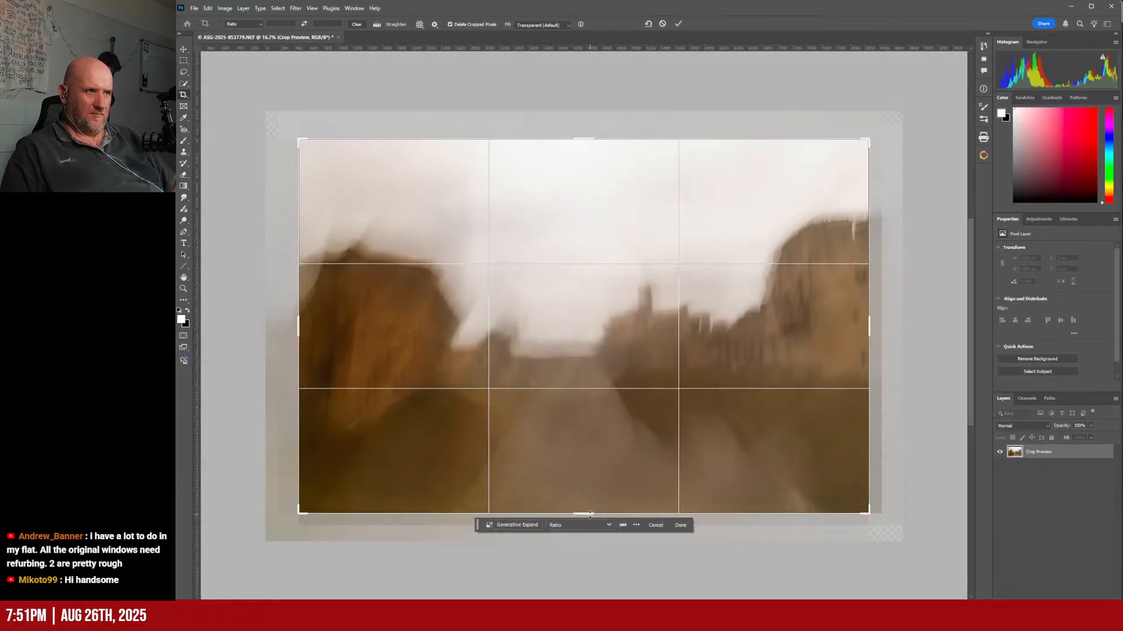
{"action": "left_click_drag", "start_coordinate": [869, 327], "coordinate": [867, 326]}
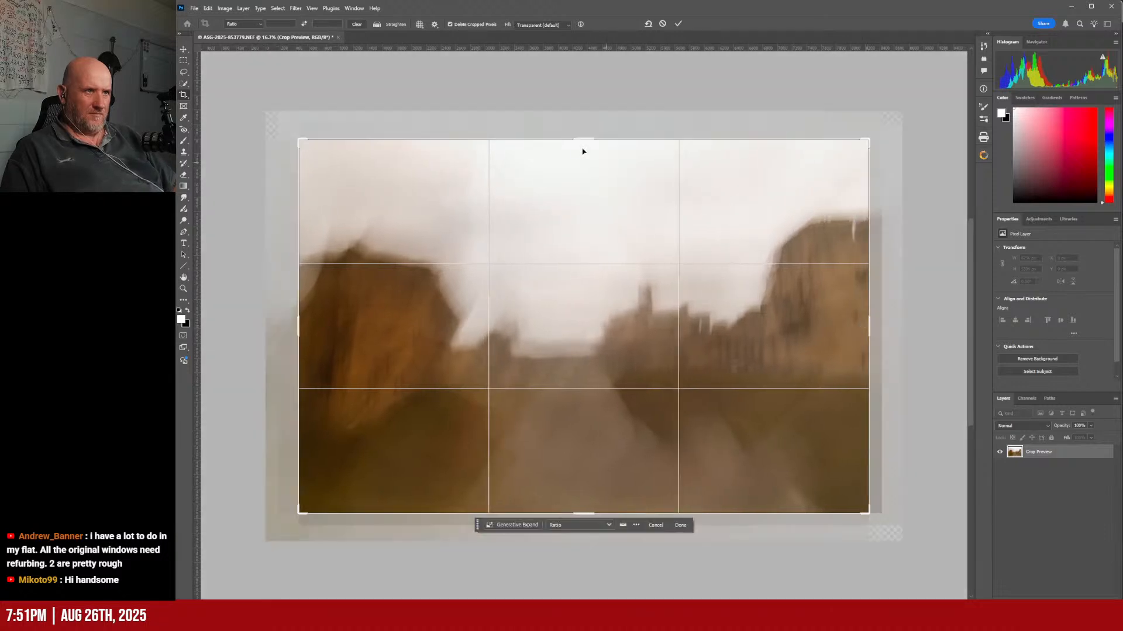
{"action": "mouse_move", "coordinate": [579, 138]}
{"action": "left_mouse_down"}
{"action": "mouse_move", "coordinate": [576, 118]}
{"action": "mouse_move", "coordinate": [577, 129]}
{"action": "left_mouse_up"}
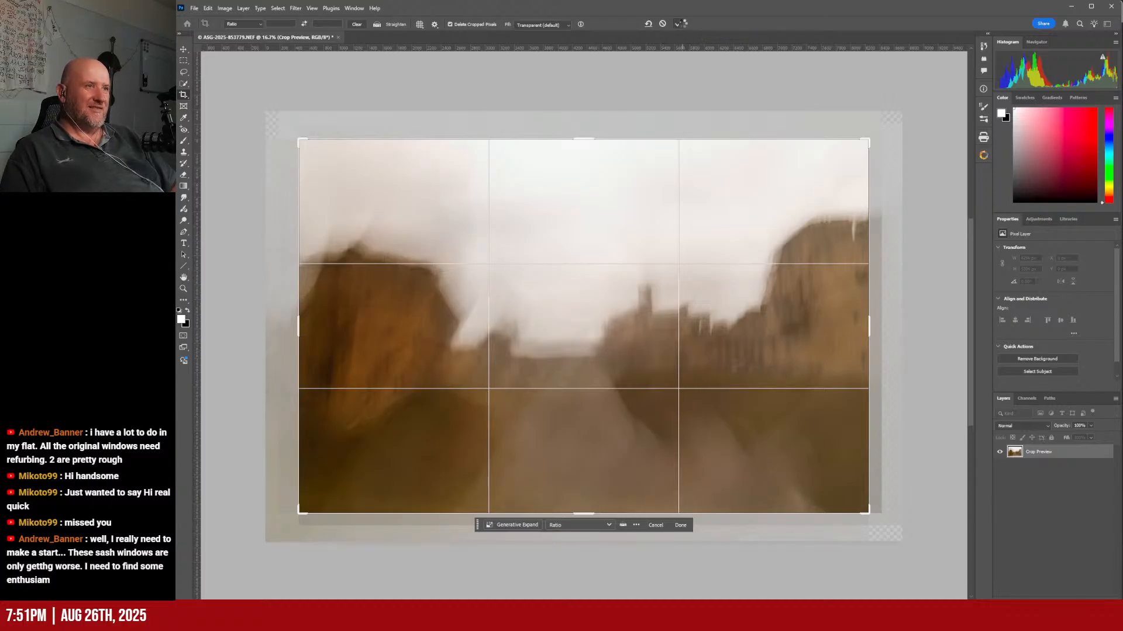
{"action": "left_click", "coordinate": [679, 24]}
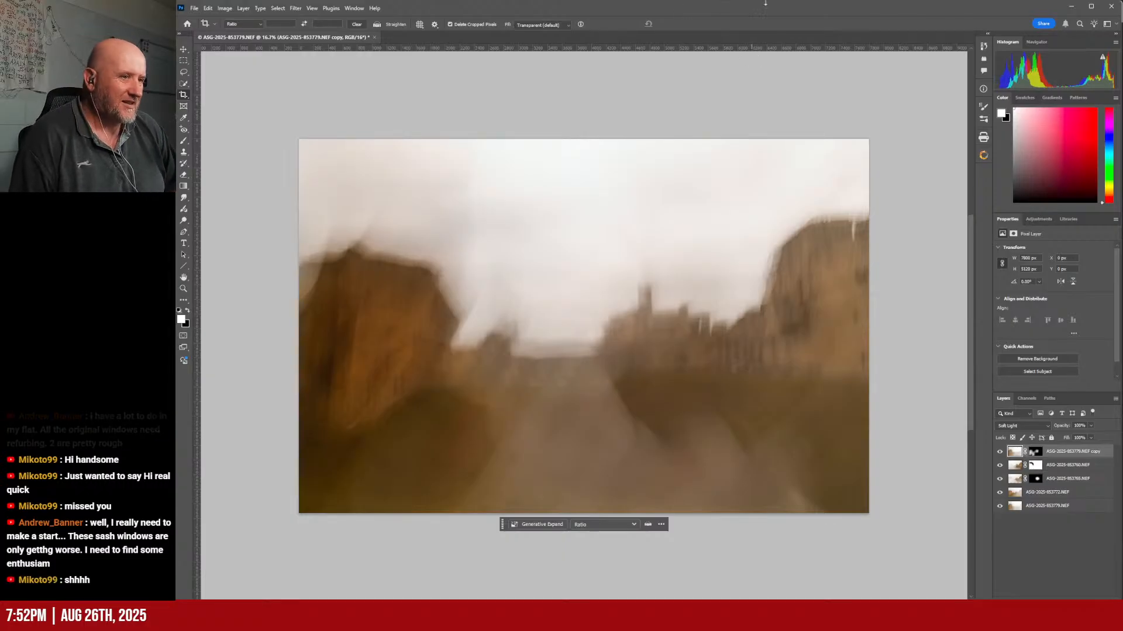
Step: Compare the cropped image with and without each of the three layers between the top copy and the bottom layer
{"action": "left_click", "coordinate": [999, 479]}
{"action": "left_click", "coordinate": [1000, 479]}
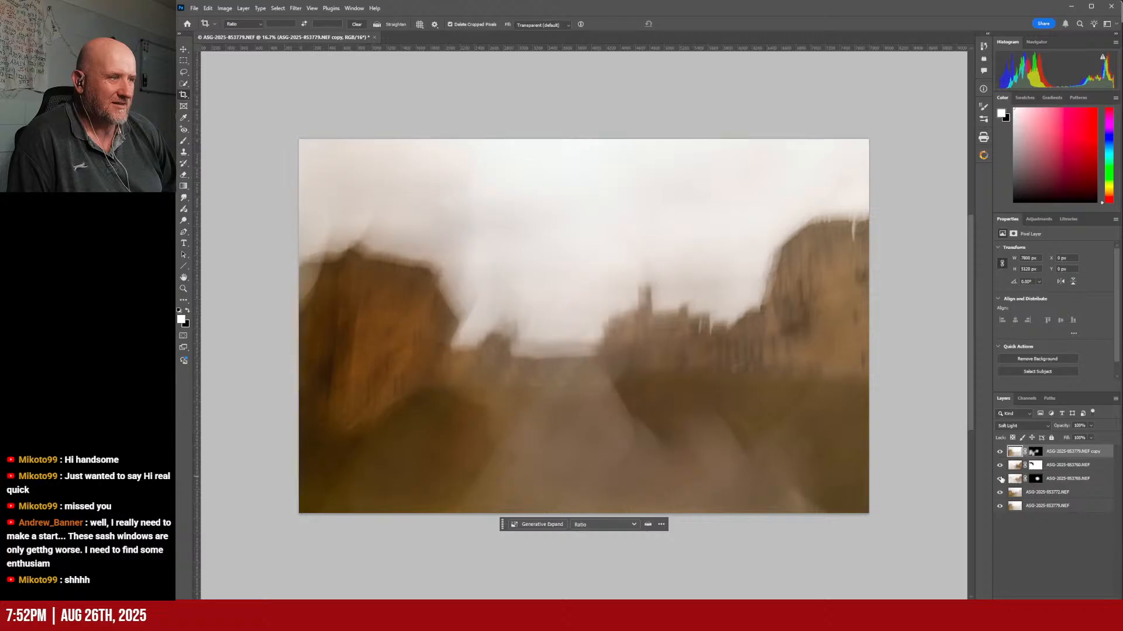
{"action": "left_click", "coordinate": [1000, 466]}
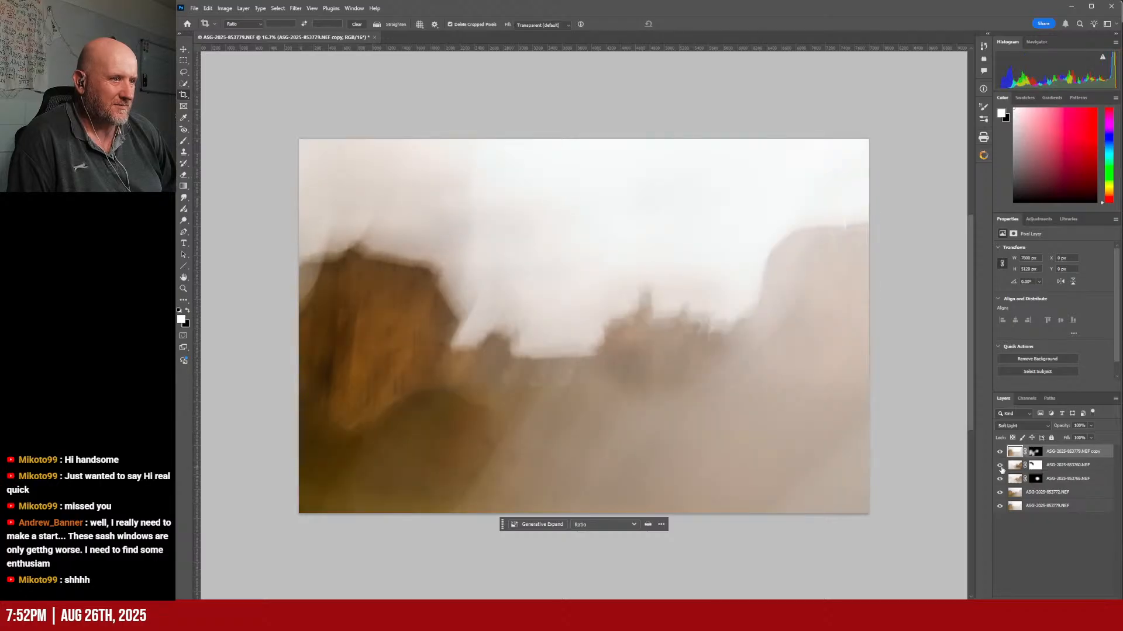
{"action": "left_click", "coordinate": [1000, 466]}
{"action": "left_click", "coordinate": [1000, 466]}
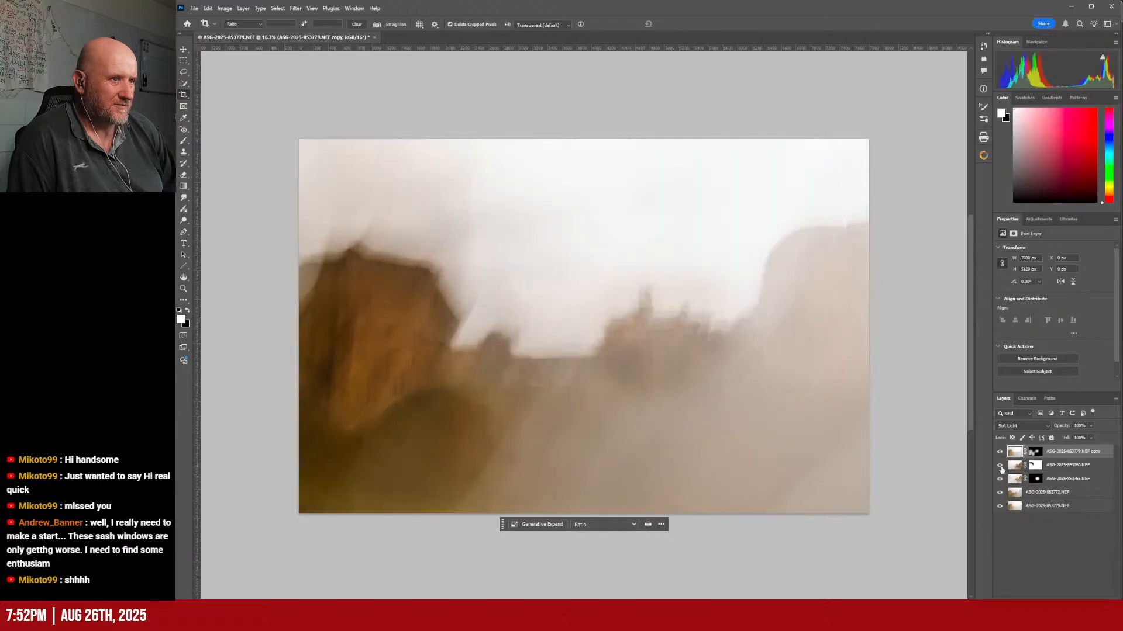
{"action": "left_click", "coordinate": [999, 466]}
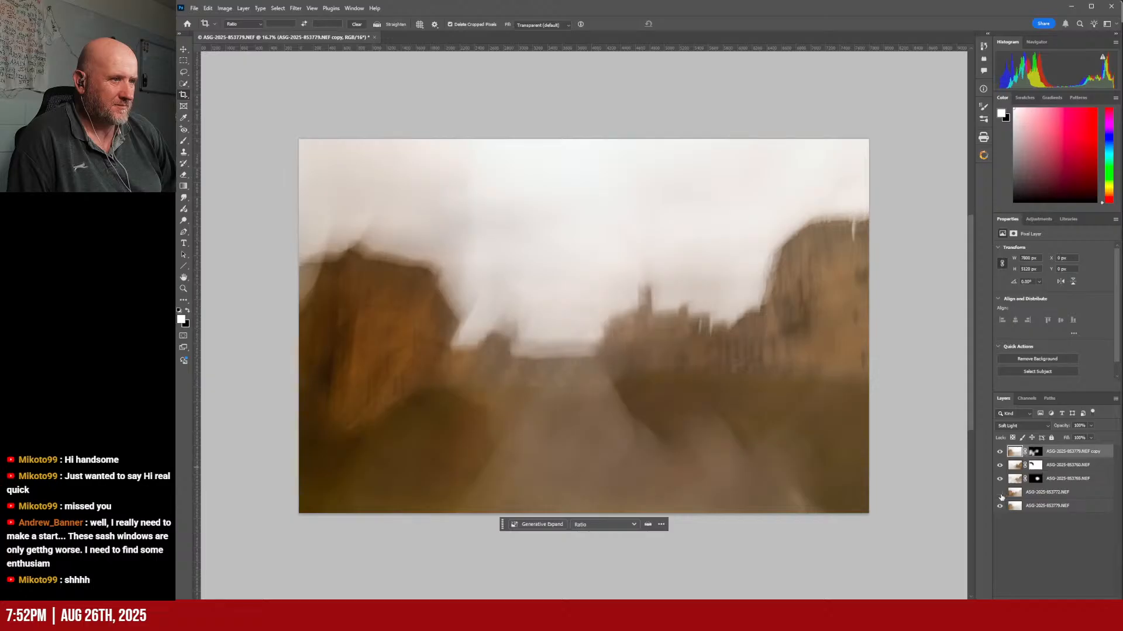
{"action": "left_click", "coordinate": [1001, 496]}
{"action": "left_click", "coordinate": [1001, 496]}
{"action": "left_click", "coordinate": [1000, 495]}
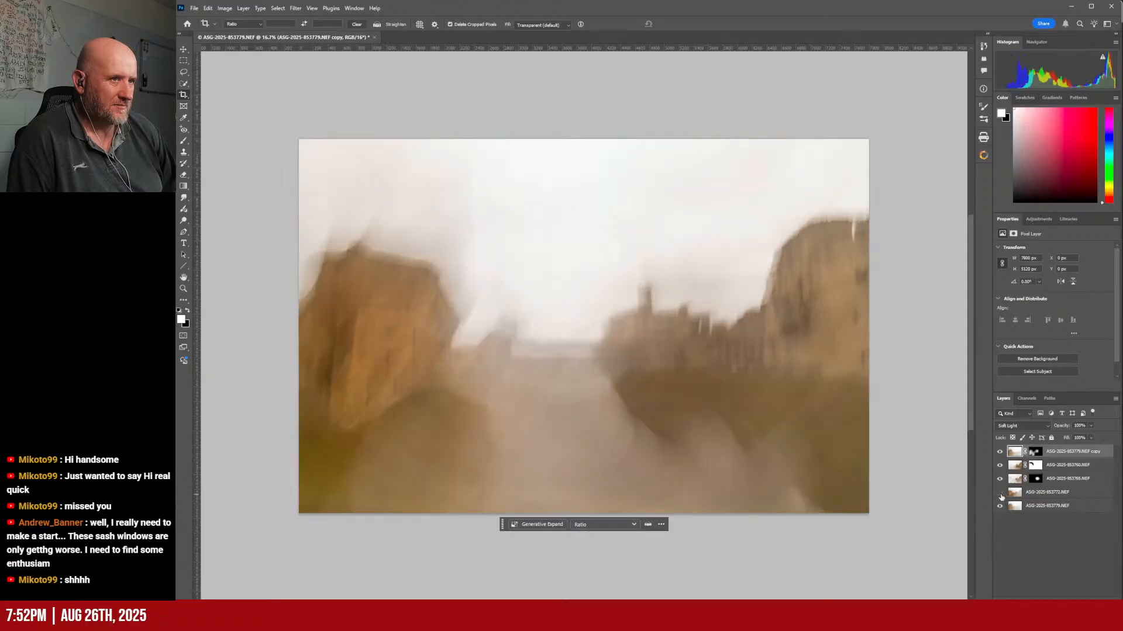
{"action": "left_click", "coordinate": [1000, 495]}
{"action": "left_click", "coordinate": [1000, 496]}
{"action": "left_click", "coordinate": [1000, 495]}
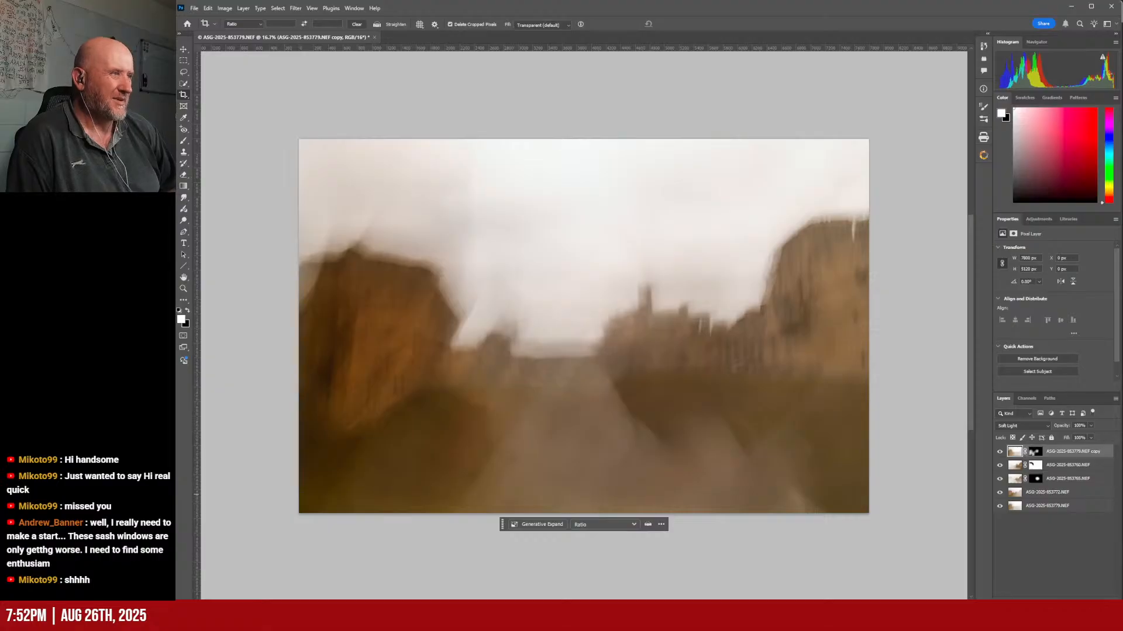
Step: Add a Curves adjustment layer at the top of the stack, lower its white point's output to about 215, and lift the upper midtones
{"action": "left_click", "coordinate": [1038, 219]}
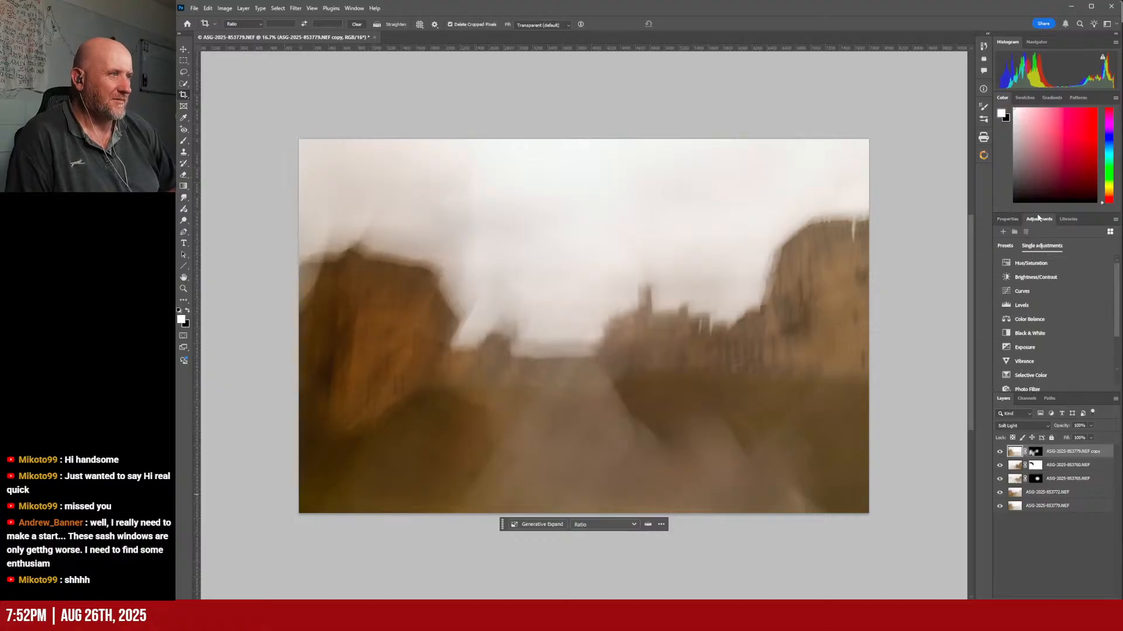
{"action": "left_click", "coordinate": [1046, 292]}
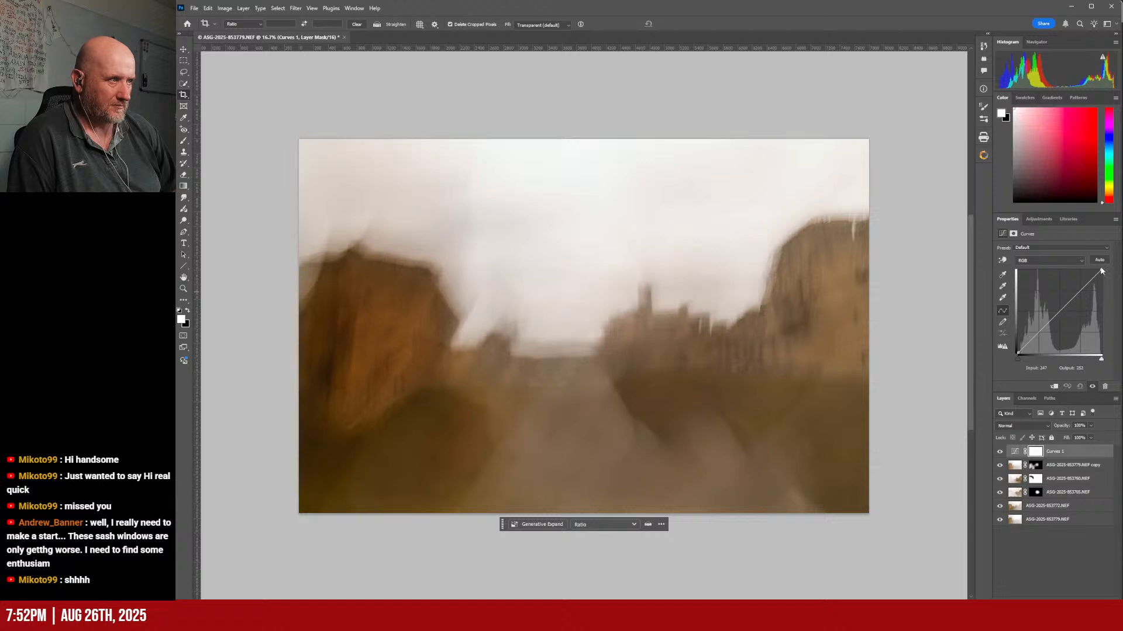
{"action": "left_click_drag", "start_coordinate": [1100, 270], "coordinate": [1101, 284]}
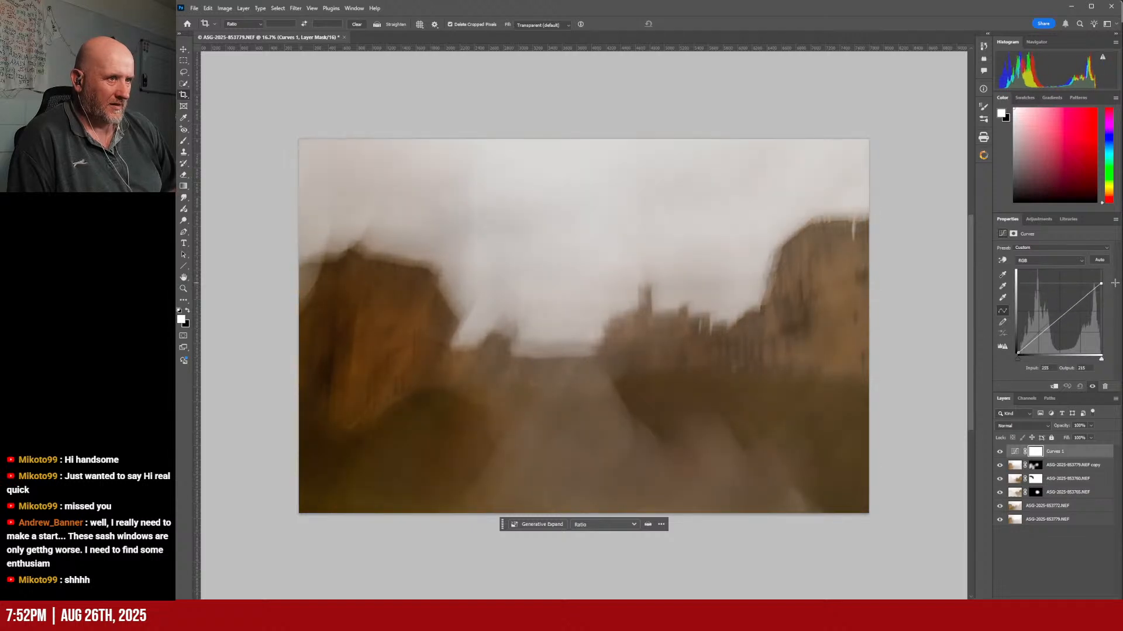
{"action": "left_click_drag", "start_coordinate": [1075, 307], "coordinate": [1067, 298]}
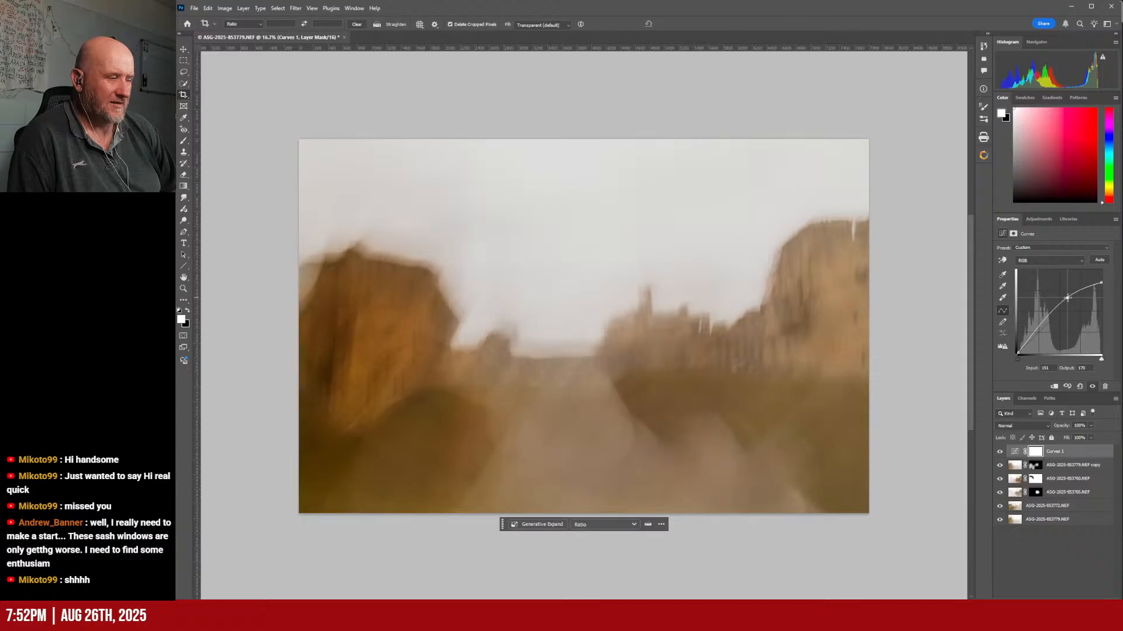
Step: Refine the curve by darkening the shadows, raising the black point's input to about 5, and setting a midtone point near input 109, output 128
{"action": "left_click_drag", "start_coordinate": [1032, 334], "coordinate": [1035, 333]}
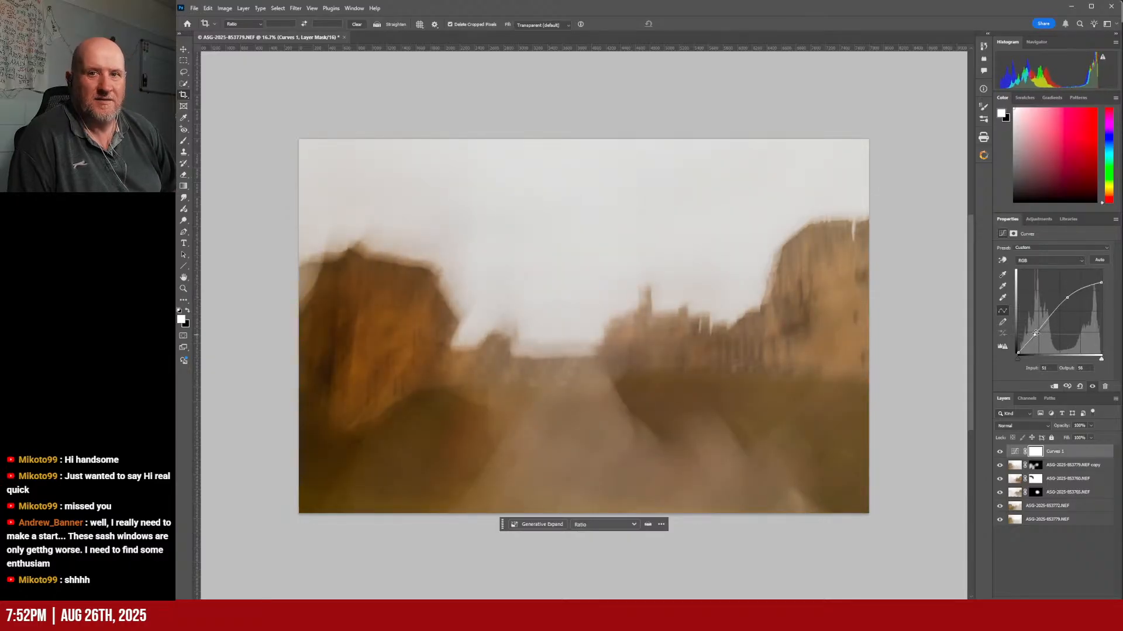
{"action": "mouse_move", "coordinate": [1019, 352]}
{"action": "left_mouse_down"}
{"action": "mouse_move", "coordinate": [1020, 340]}
{"action": "mouse_move", "coordinate": [997, 345]}
{"action": "mouse_move", "coordinate": [989, 376]}
{"action": "mouse_move", "coordinate": [1021, 354]}
{"action": "left_mouse_up"}
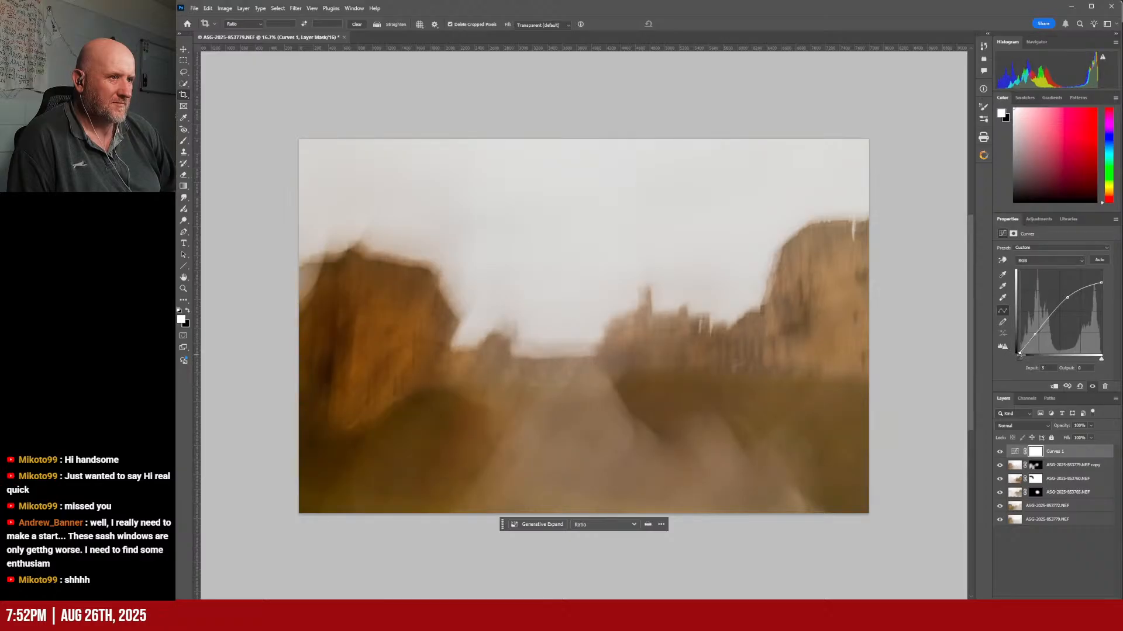
{"action": "mouse_move", "coordinate": [1034, 334]}
{"action": "left_mouse_down"}
{"action": "mouse_move", "coordinate": [1035, 346]}
{"action": "mouse_move", "coordinate": [1035, 335]}
{"action": "left_mouse_up"}
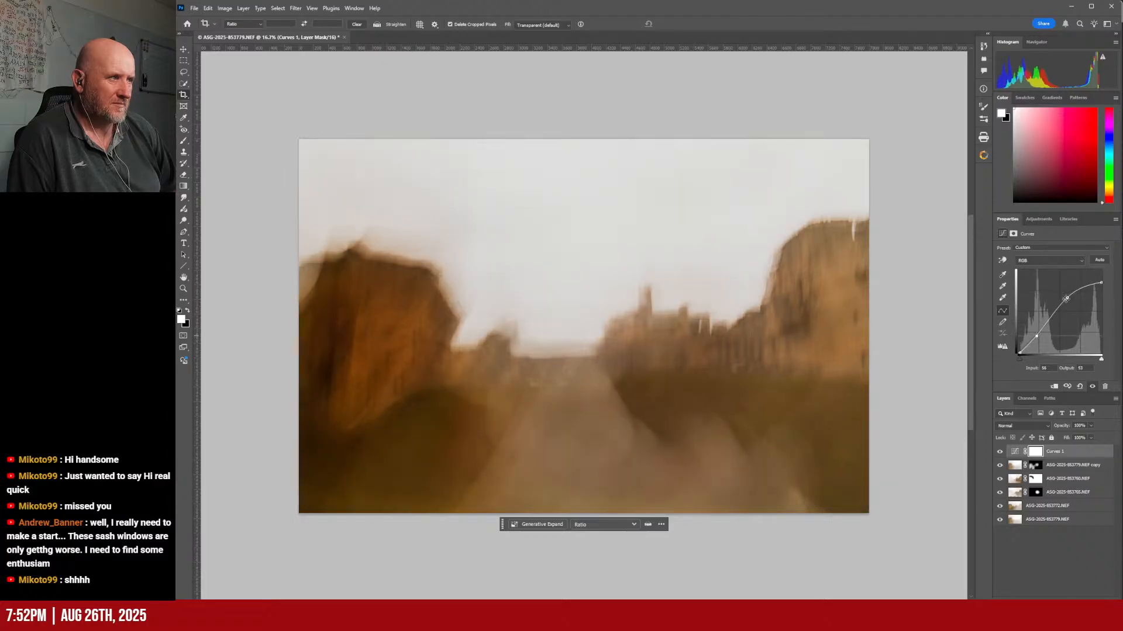
{"action": "mouse_move", "coordinate": [1068, 298]}
{"action": "left_mouse_down"}
{"action": "mouse_move", "coordinate": [1080, 288]}
{"action": "mouse_move", "coordinate": [1053, 312]}
{"action": "left_mouse_up"}
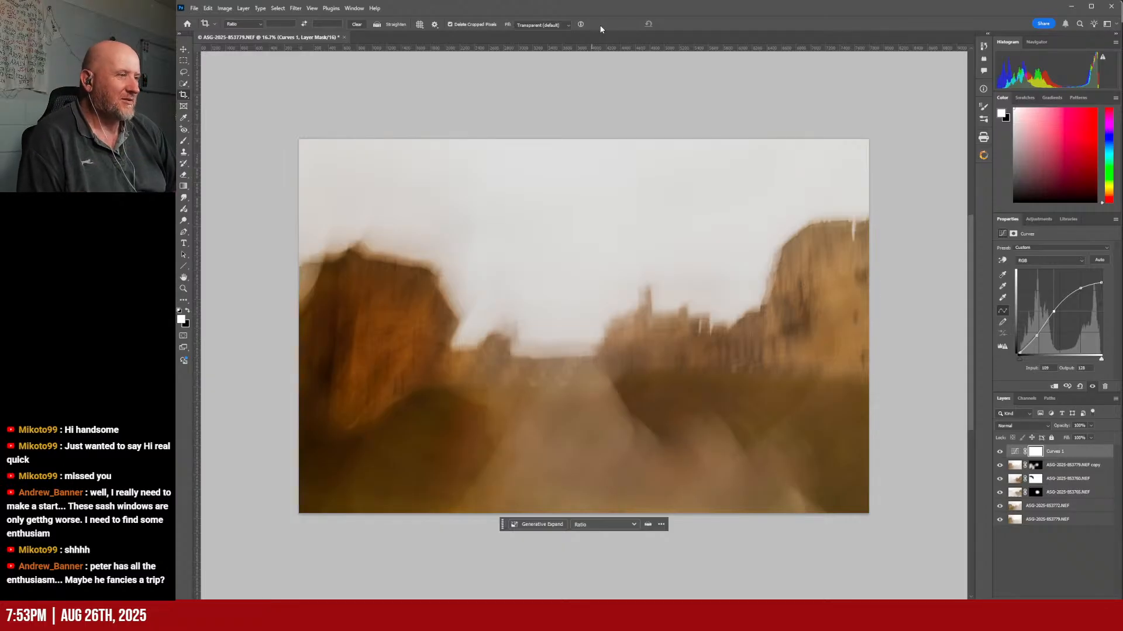
Step: Compare the image with and without the Curves adjustment layer
{"action": "left_click", "coordinate": [1000, 452]}
{"action": "left_click", "coordinate": [1000, 452]}
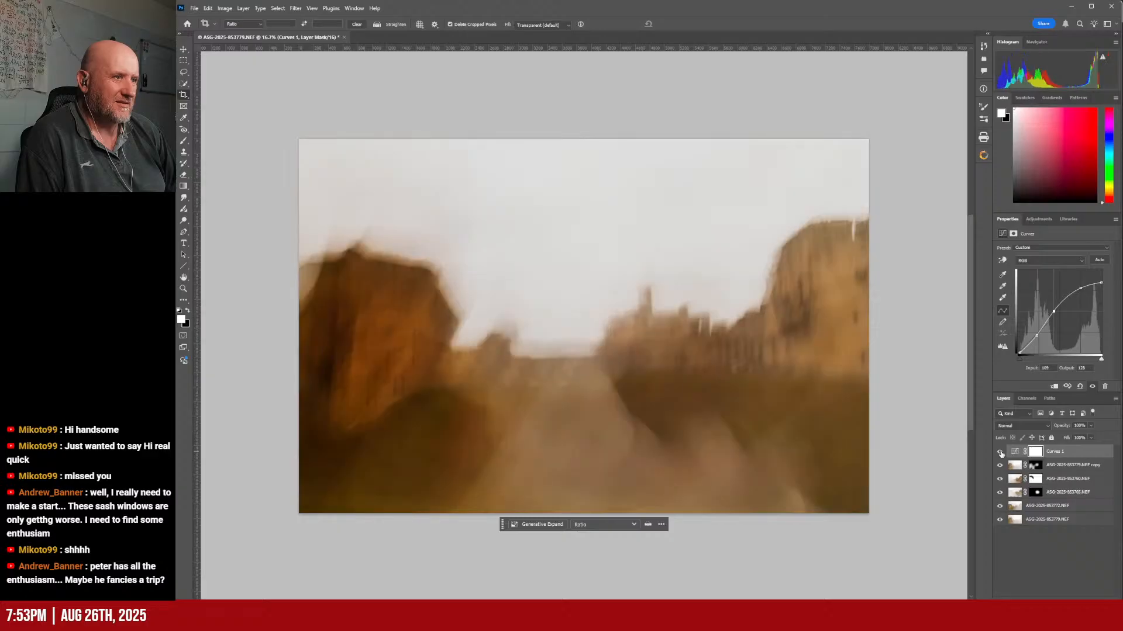
{"action": "left_click", "coordinate": [1000, 452]}
{"action": "left_click", "coordinate": [1000, 452]}
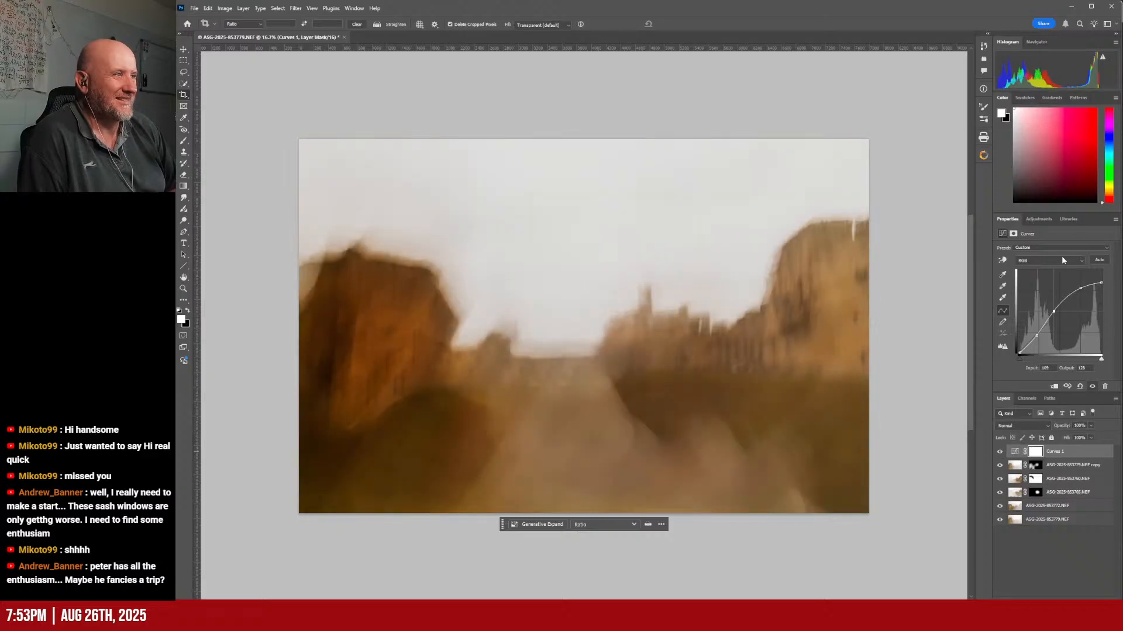
Step: Add a Hue/Saturation adjustment layer above the Curves layer
{"action": "left_click", "coordinate": [1038, 219]}
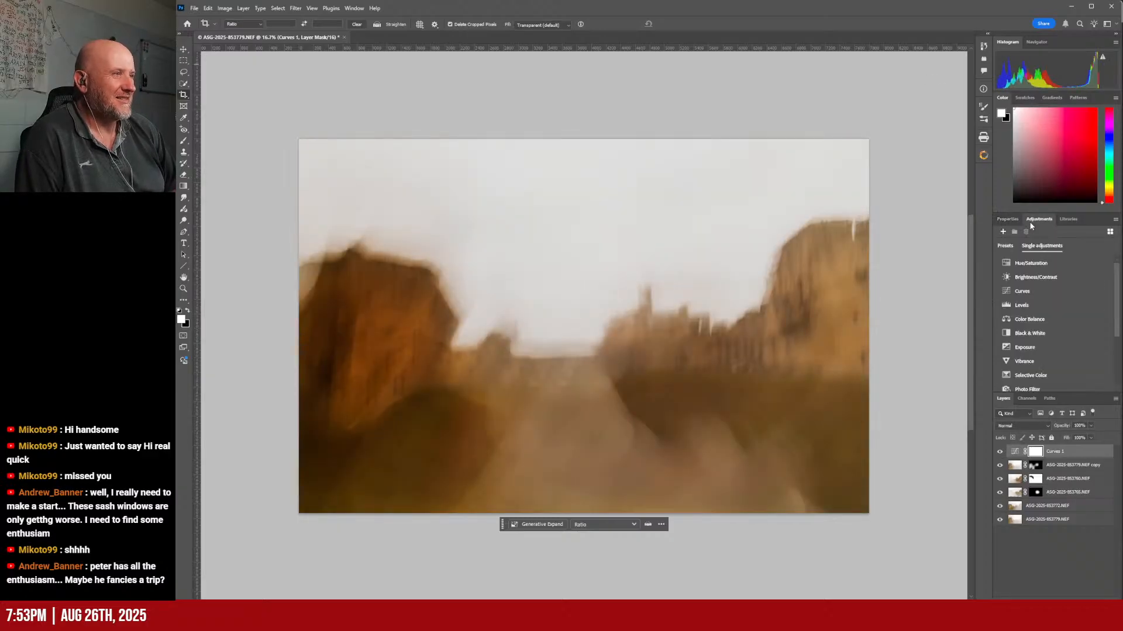
{"action": "left_click", "coordinate": [1046, 266]}
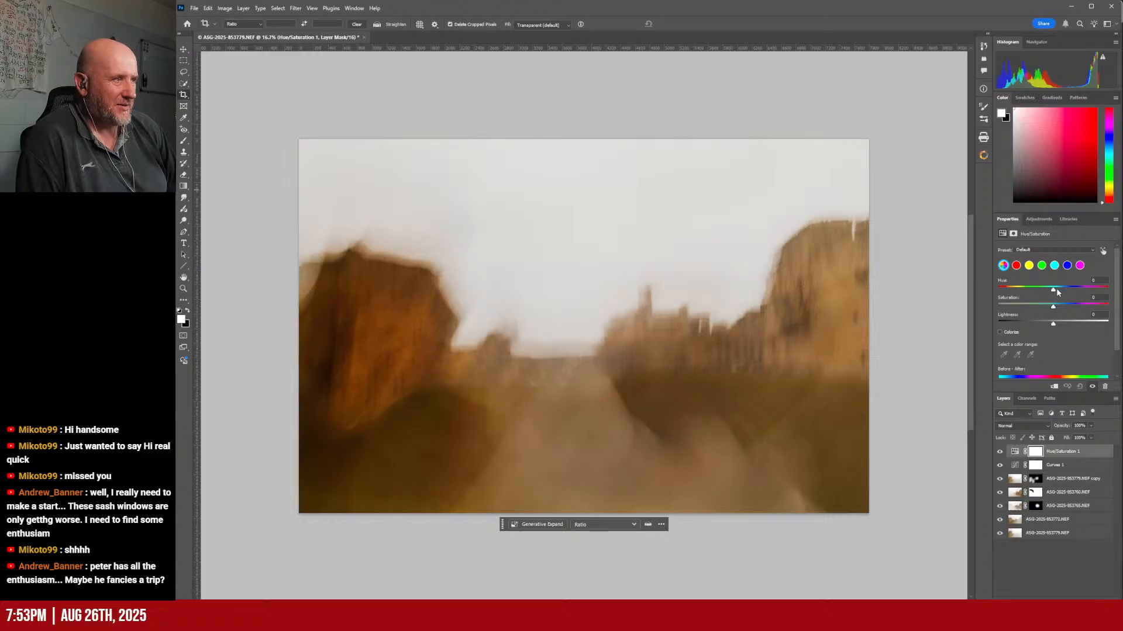
{"action": "mouse_move", "coordinate": [1054, 292]}
{"action": "left_mouse_down"}
{"action": "mouse_move", "coordinate": [1063, 293]}
{"action": "mouse_move", "coordinate": [1052, 292]}
{"action": "left_mouse_up"}
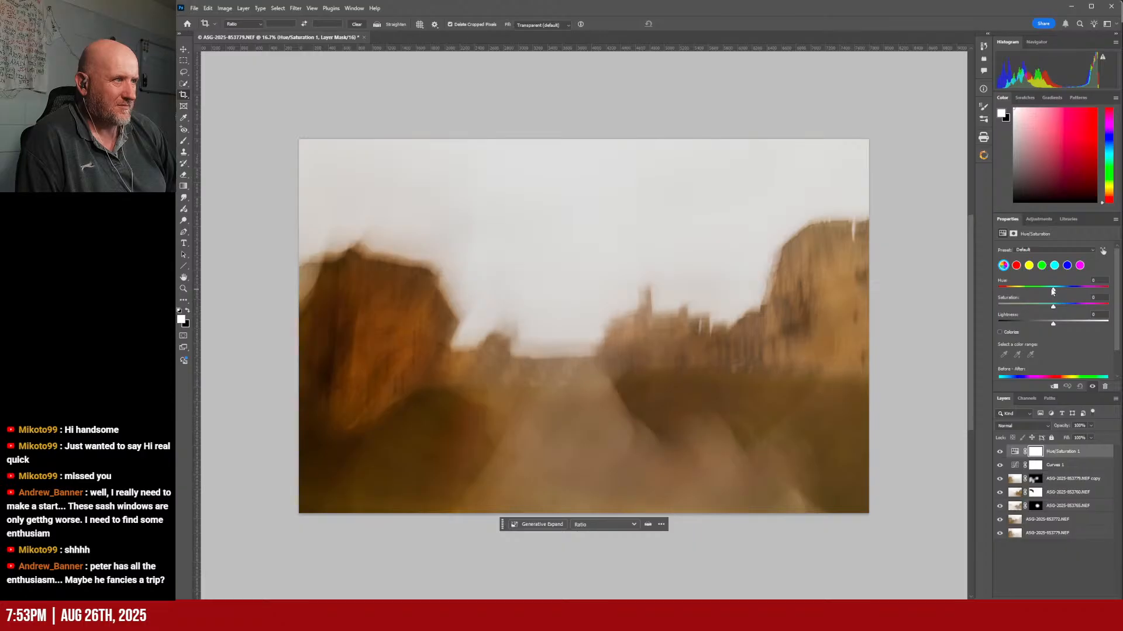
Step: Try raising the yellows' saturation to +2 by sampling the left-hand building with on-image adjustment, and reset it to 0
{"action": "left_click", "coordinate": [1102, 250]}
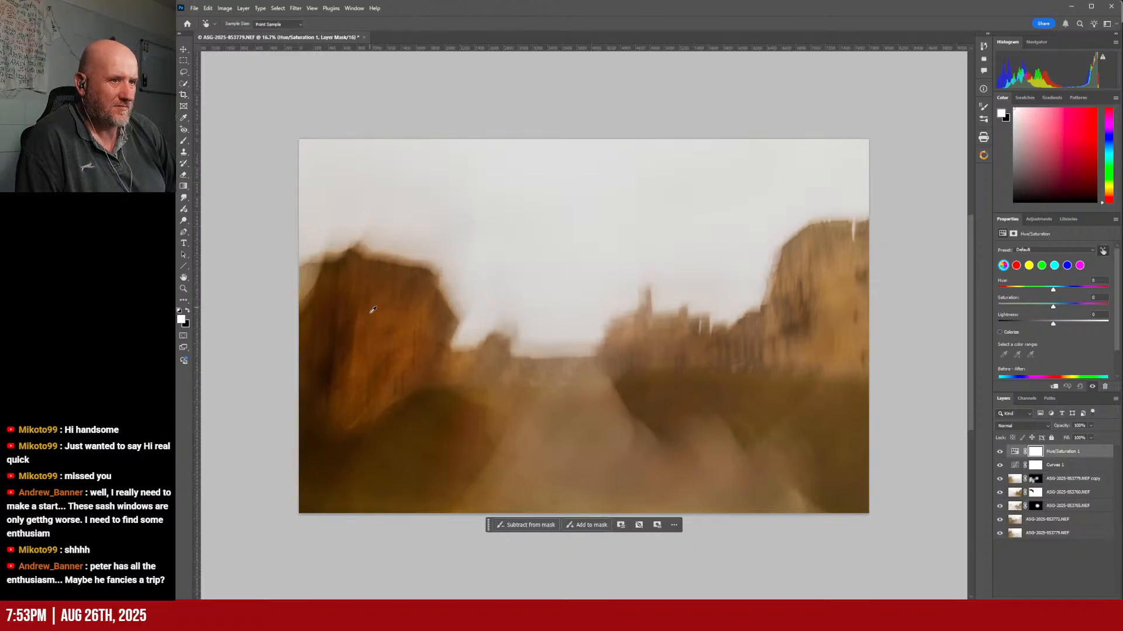
{"action": "left_click_drag", "start_coordinate": [376, 331], "coordinate": [347, 296]}
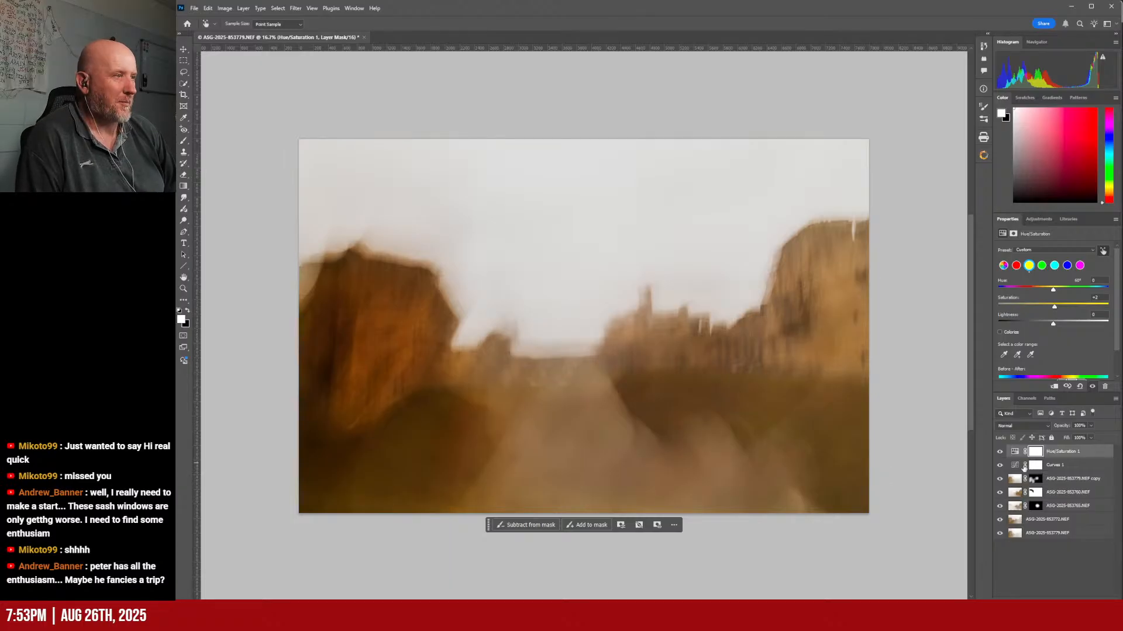
{"action": "mouse_move", "coordinate": [1055, 309]}
{"action": "left_mouse_down"}
{"action": "mouse_move", "coordinate": [1077, 308]}
{"action": "mouse_move", "coordinate": [1033, 312]}
{"action": "mouse_move", "coordinate": [1062, 316]}
{"action": "mouse_move", "coordinate": [1052, 315]}
{"action": "left_mouse_up"}
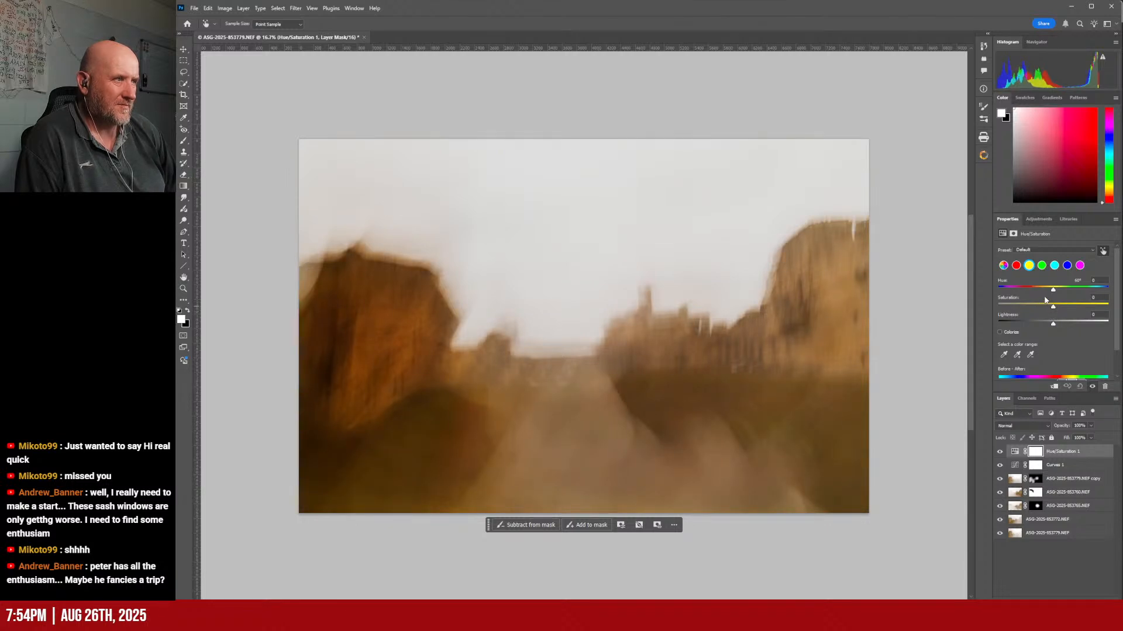
Step: Try shifting the overall hue of the image to about -40, and undo the shift
{"action": "left_click", "coordinate": [1004, 266]}
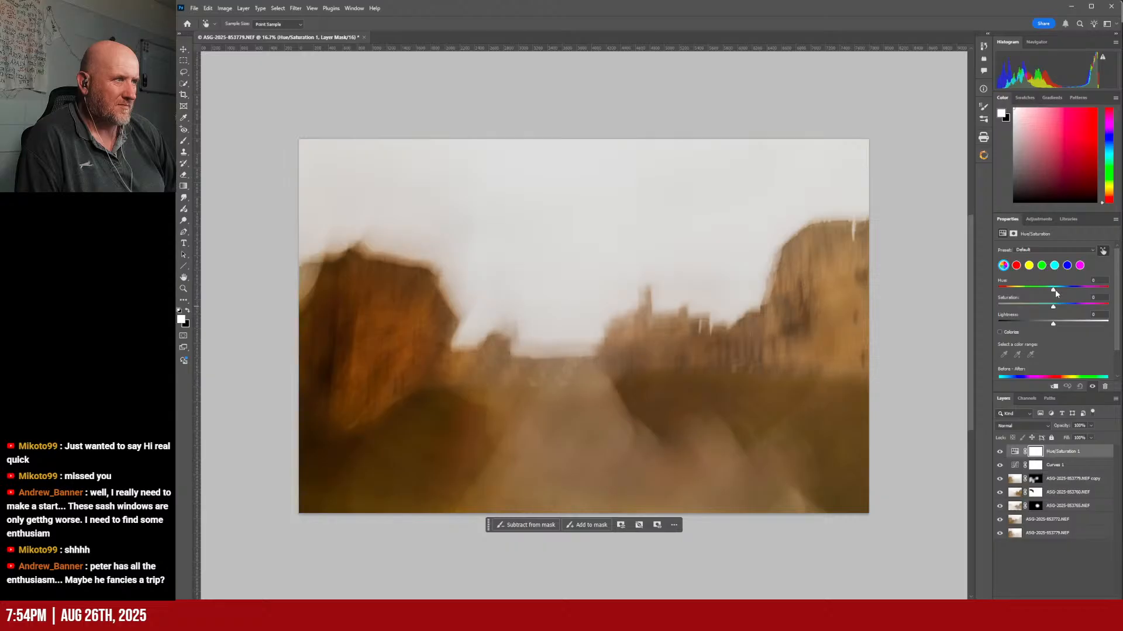
{"action": "mouse_move", "coordinate": [1053, 291]}
{"action": "left_mouse_down"}
{"action": "mouse_move", "coordinate": [1064, 291]}
{"action": "mouse_move", "coordinate": [1041, 290]}
{"action": "left_mouse_up"}
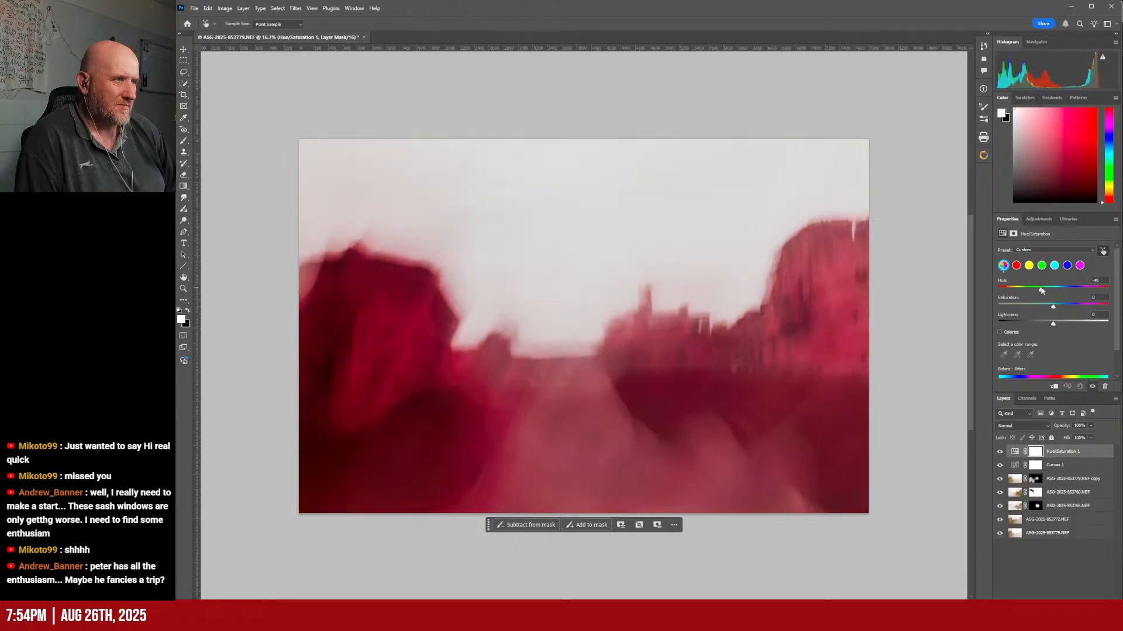
{"action": "key", "text": "ctrl+z"}
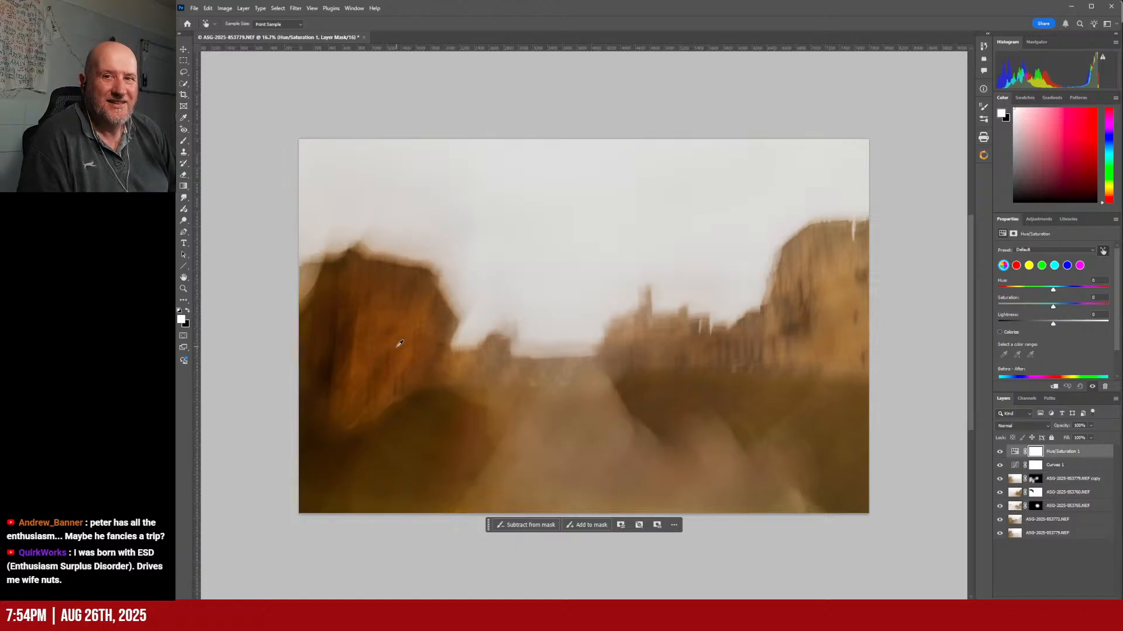
{"action": "scroll", "coordinate": [357, 356], "scroll_direction": "down", "scroll_amount": 1}
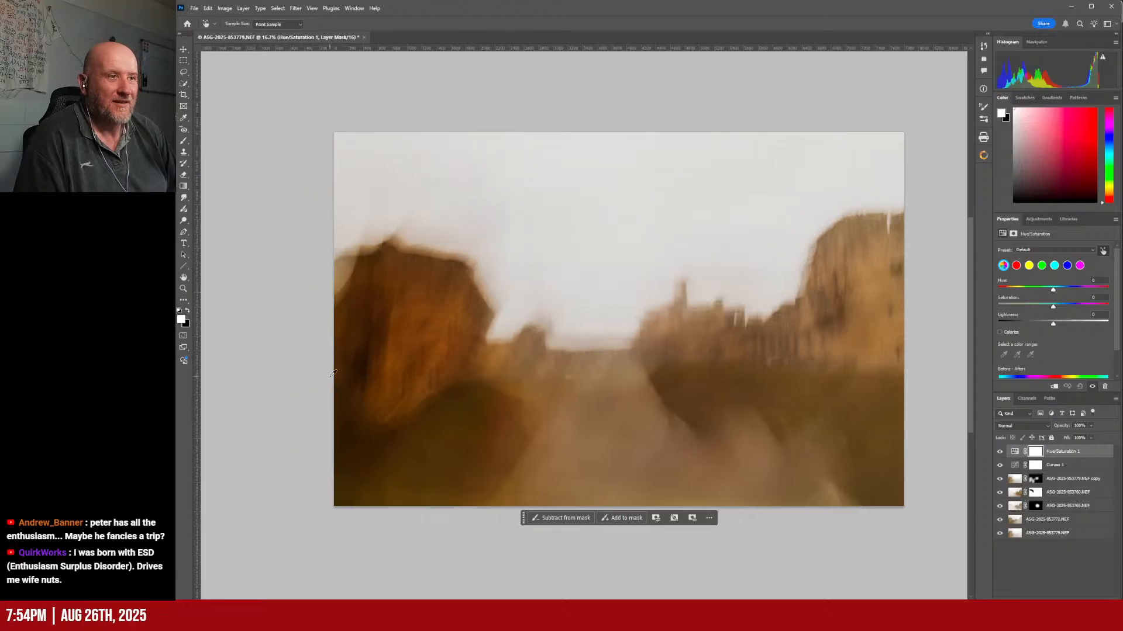
{"action": "scroll", "coordinate": [335, 377], "scroll_direction": "up", "scroll_amount": 5}
{"action": "scroll", "coordinate": [335, 378], "scroll_direction": "down", "scroll_amount": 8}
{"action": "scroll", "coordinate": [333, 378], "scroll_direction": "up", "scroll_amount": 8}
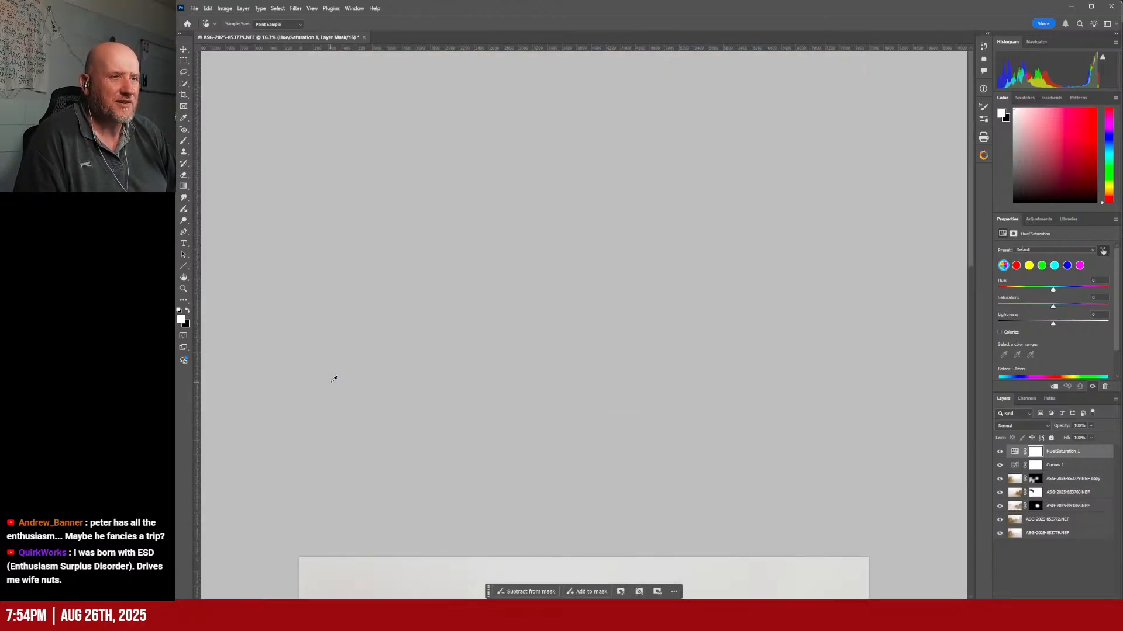
{"action": "scroll", "coordinate": [334, 378], "scroll_direction": "down", "scroll_amount": 5}
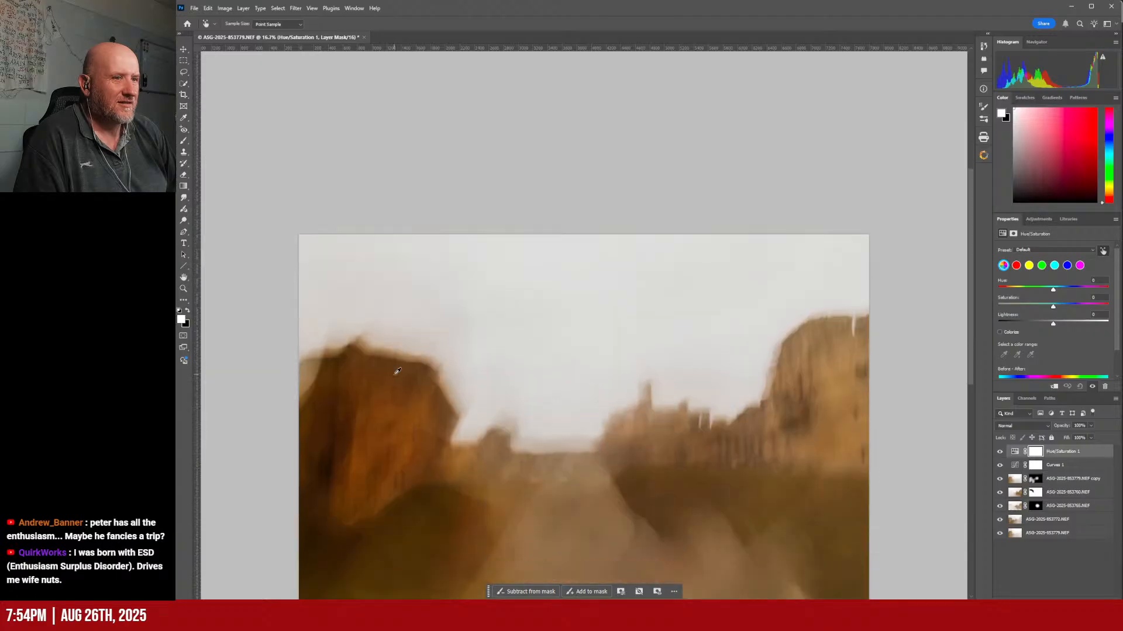
{"action": "scroll", "coordinate": [397, 371], "scroll_direction": "down", "scroll_amount": 3}
{"action": "scroll", "coordinate": [397, 372], "scroll_direction": "up", "scroll_amount": 1}
{"action": "scroll", "coordinate": [397, 371], "scroll_direction": "up", "scroll_amount": 2}
{"action": "scroll", "coordinate": [398, 371], "scroll_direction": "down", "scroll_amount": 1}
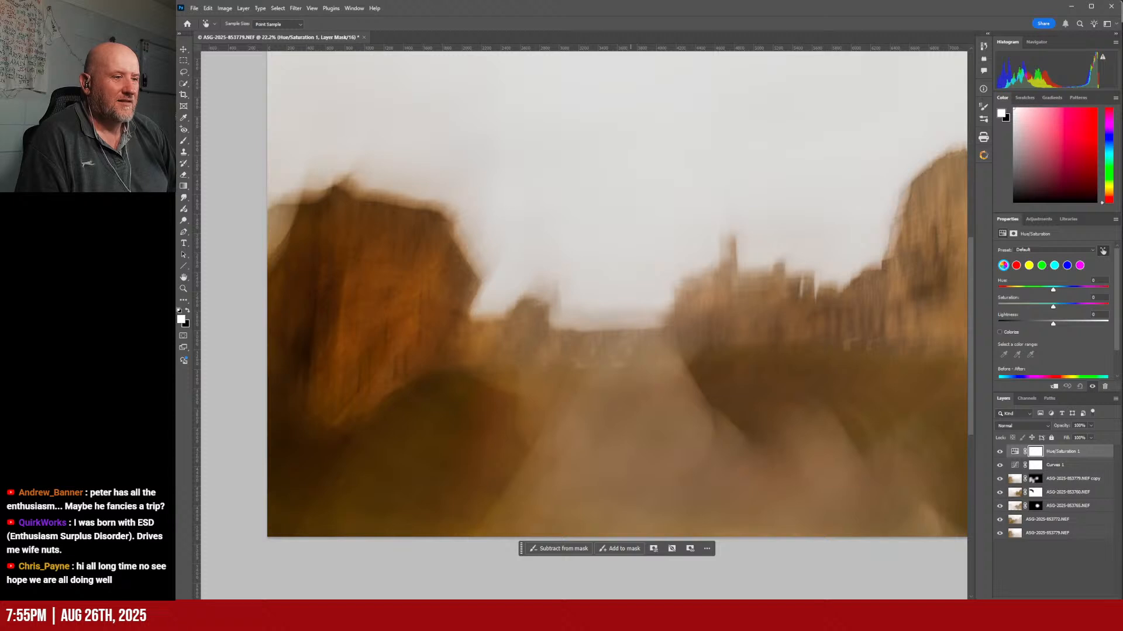
{"action": "scroll", "coordinate": [584, 292], "scroll_direction": "right", "scroll_amount": 2}
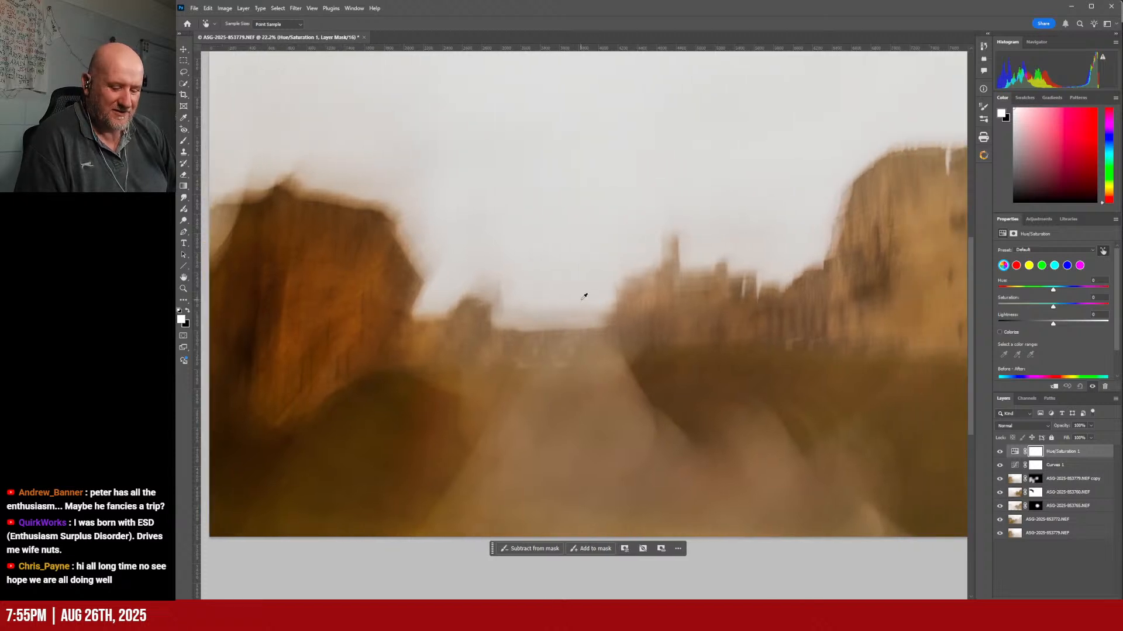
{"action": "scroll", "coordinate": [584, 291], "scroll_direction": "down", "scroll_amount": 1}
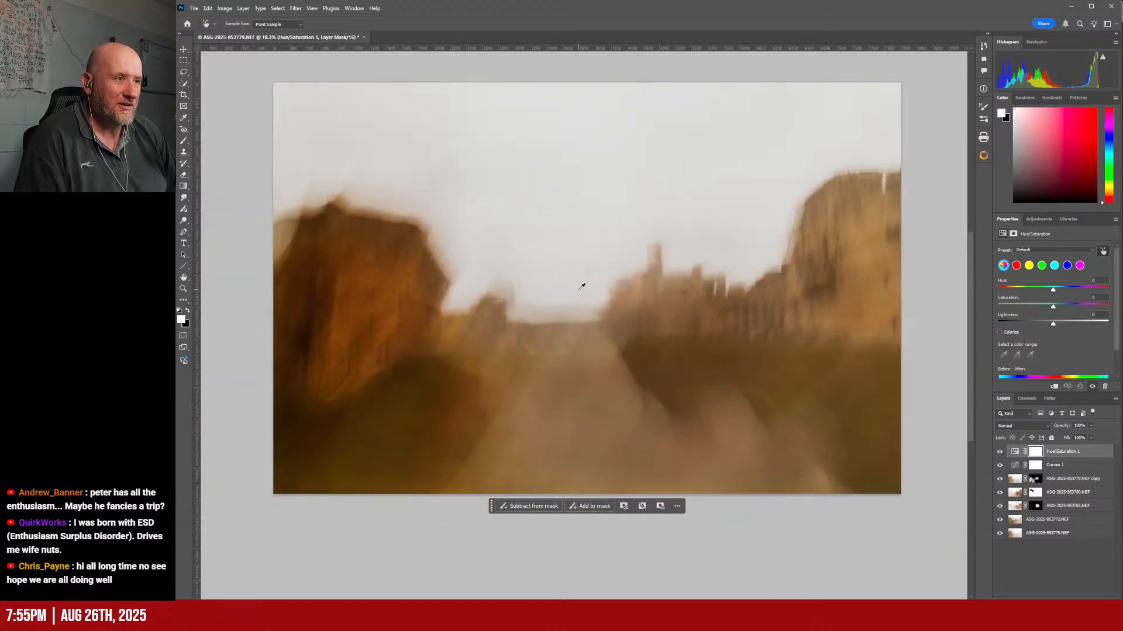
{"action": "scroll", "coordinate": [582, 286], "scroll_direction": "up", "scroll_amount": 1}
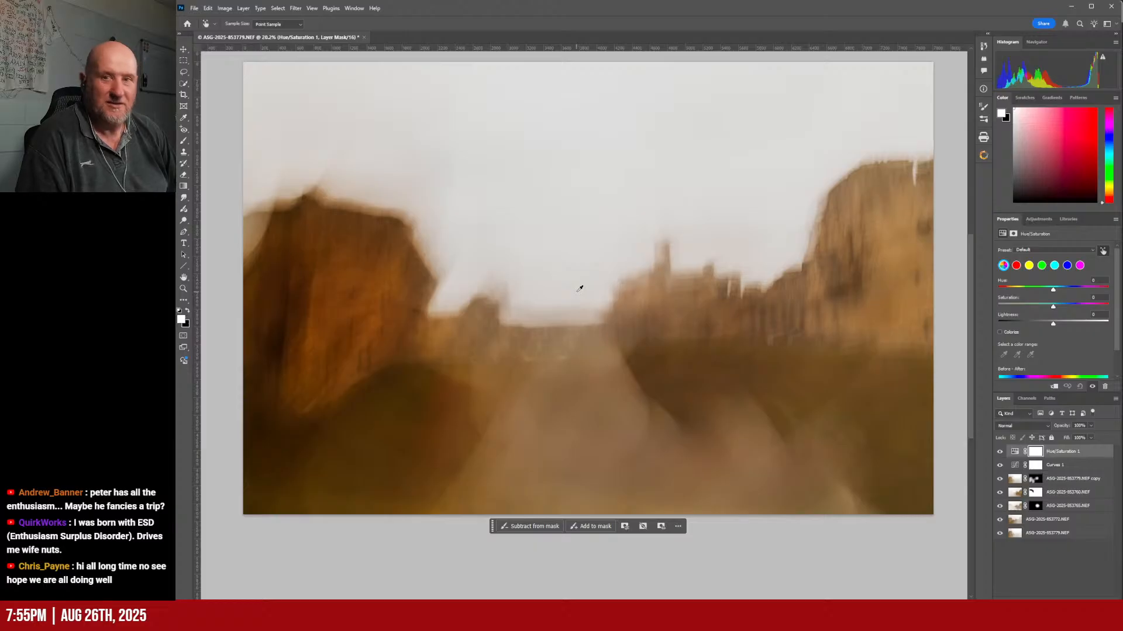
{"action": "scroll", "coordinate": [729, 314], "scroll_direction": "up", "scroll_amount": 2}
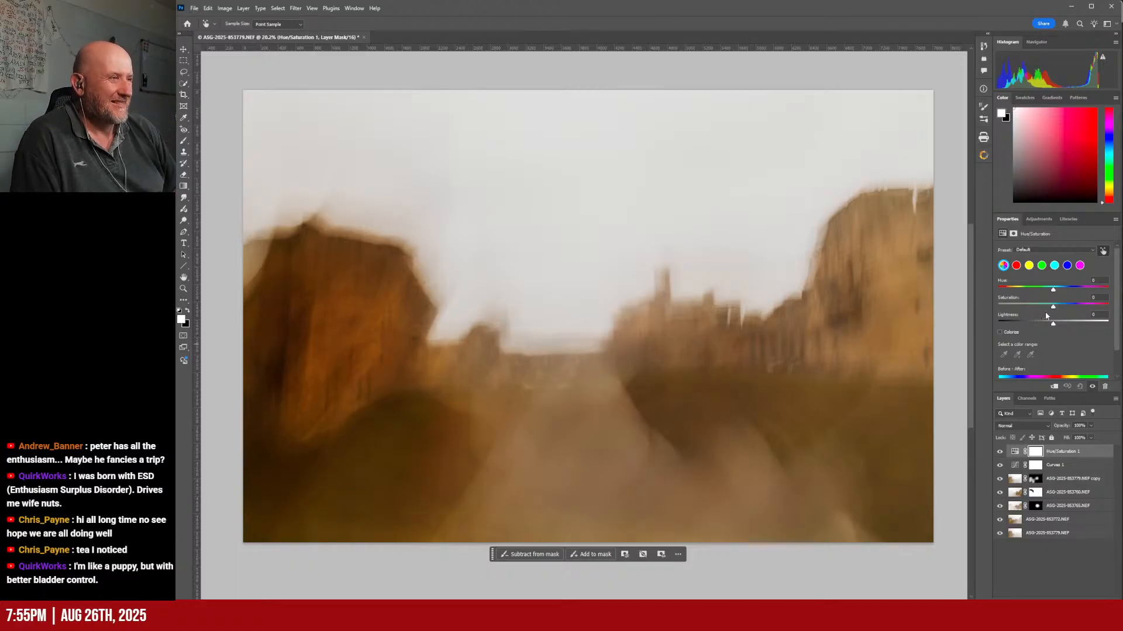
Step: Set the Hue/Saturation layer's overall lightness to +3, and compare the image with and without that adjustment
{"action": "mouse_move", "coordinate": [1054, 327]}
{"action": "left_mouse_down"}
{"action": "mouse_move", "coordinate": [1070, 327]}
{"action": "mouse_move", "coordinate": [1055, 326]}
{"action": "left_mouse_up"}
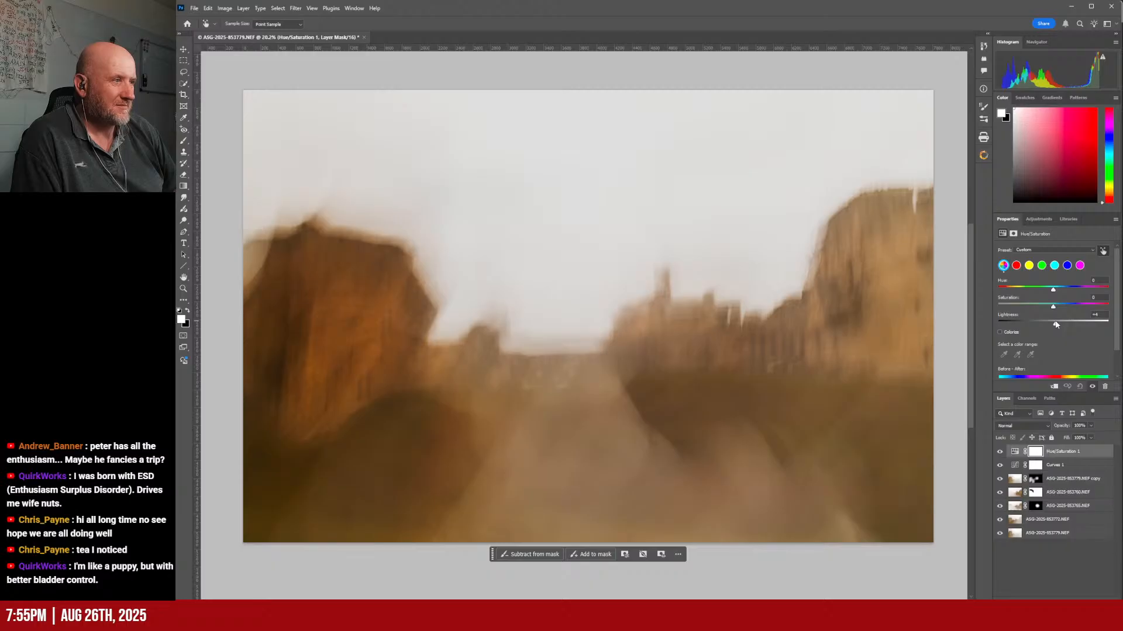
{"action": "left_click_drag", "start_coordinate": [1056, 325], "coordinate": [1055, 325]}
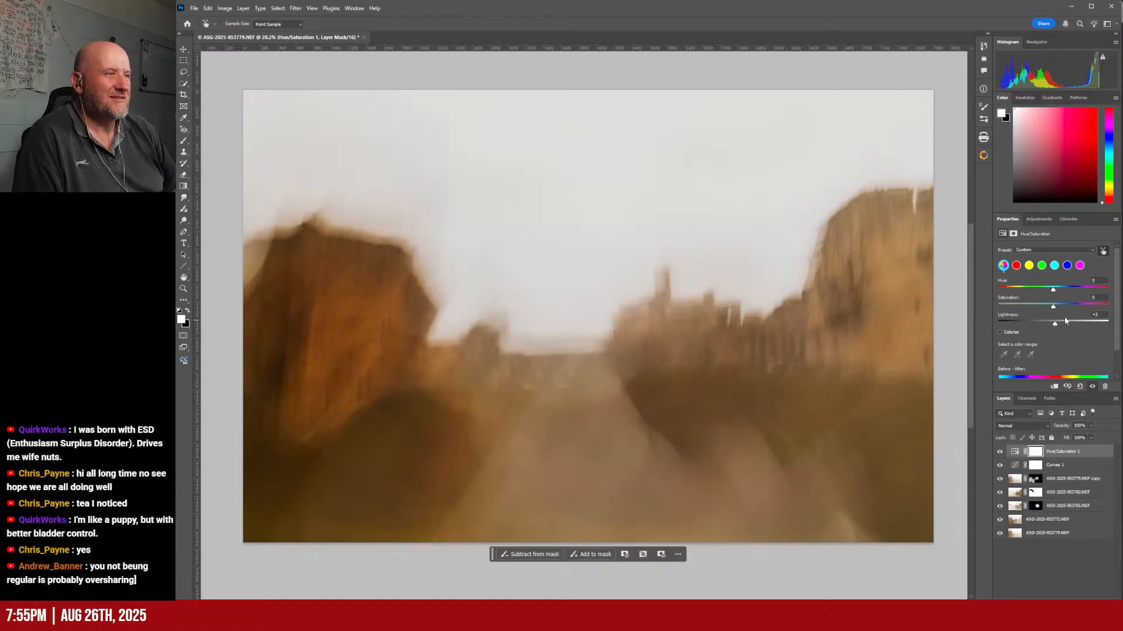
{"action": "key", "text": "c"}
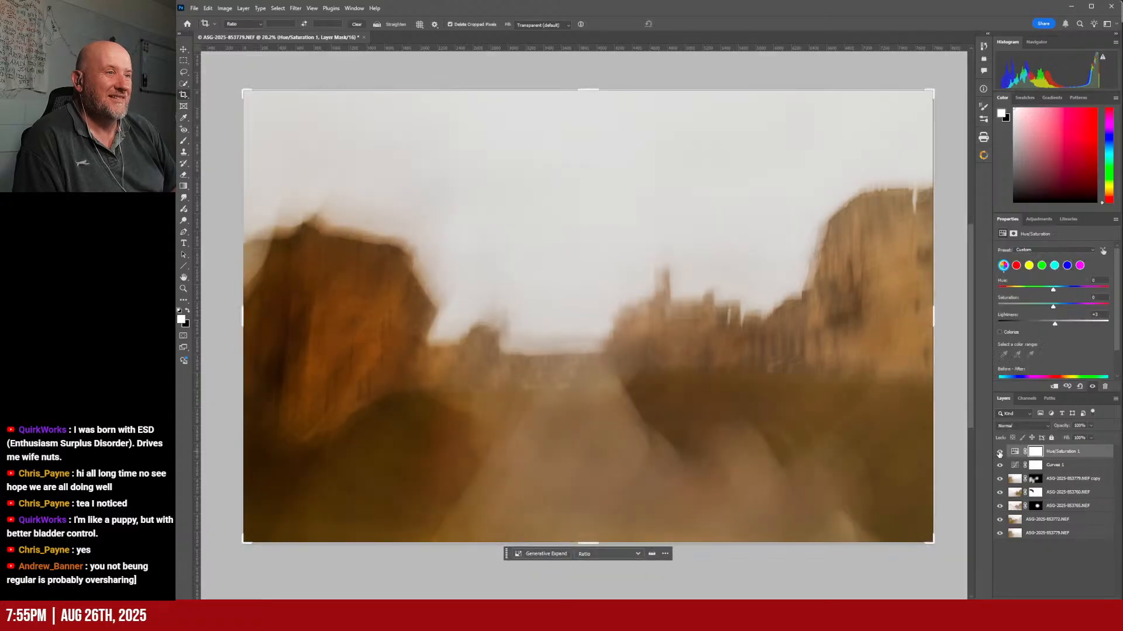
{"action": "left_click", "coordinate": [999, 453]}
{"action": "left_click", "coordinate": [999, 452]}
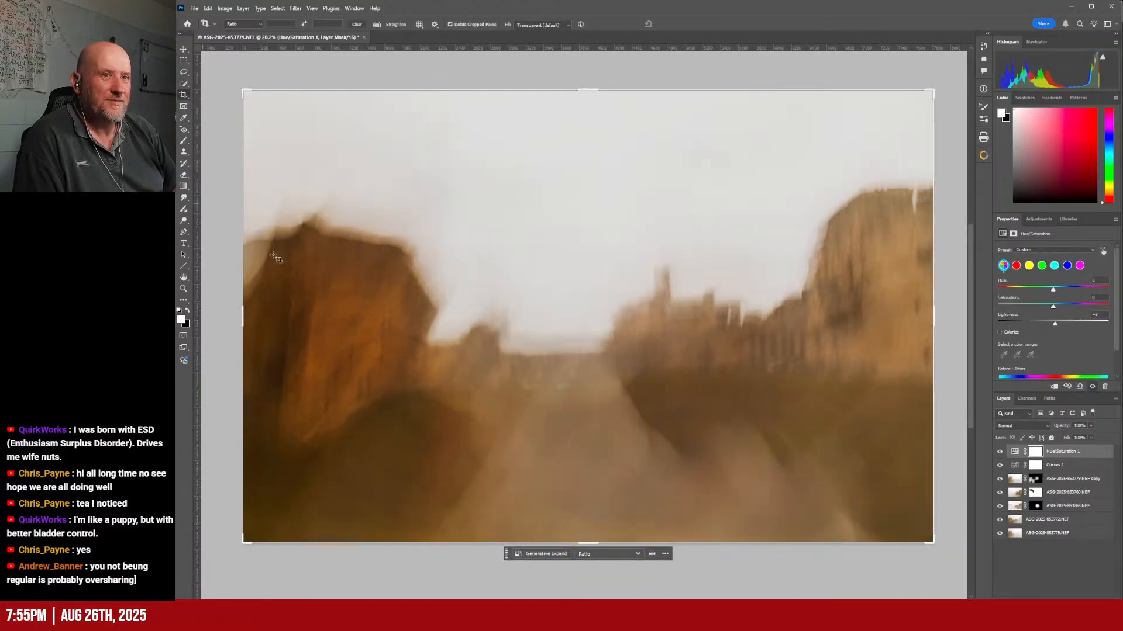
Step: Mask the Hue/Saturation adjustment off the left-hand building and the central castle by painting on its mask with the Eraser
{"action": "left_click", "coordinate": [183, 175]}
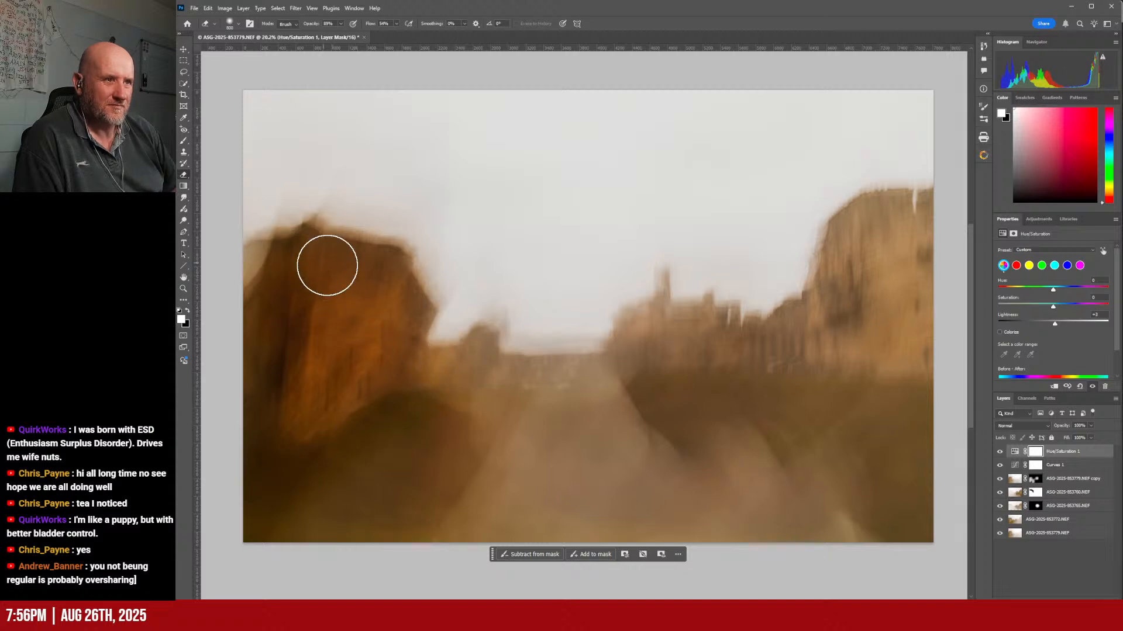
{"action": "mouse_move", "coordinate": [686, 374]}
{"action": "left_mouse_down"}
{"action": "mouse_move", "coordinate": [631, 363]}
{"action": "mouse_move", "coordinate": [642, 323]}
{"action": "mouse_move", "coordinate": [697, 317]}
{"action": "left_mouse_up"}
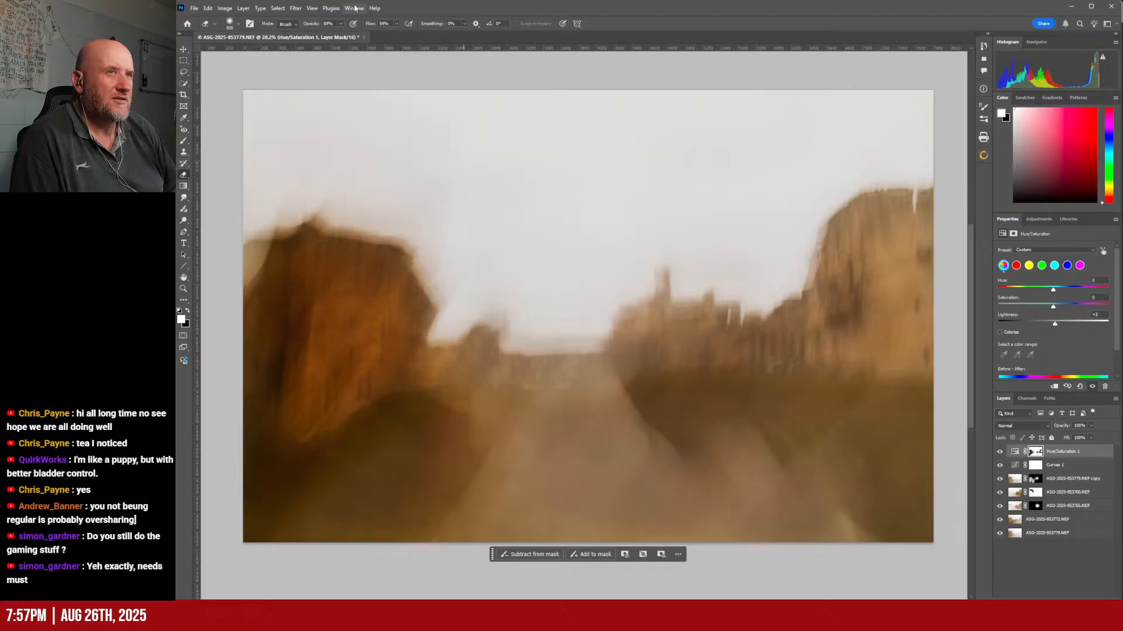
Step: Select the sky automatically with the Sky selection command
{"action": "left_click", "coordinate": [279, 9]}
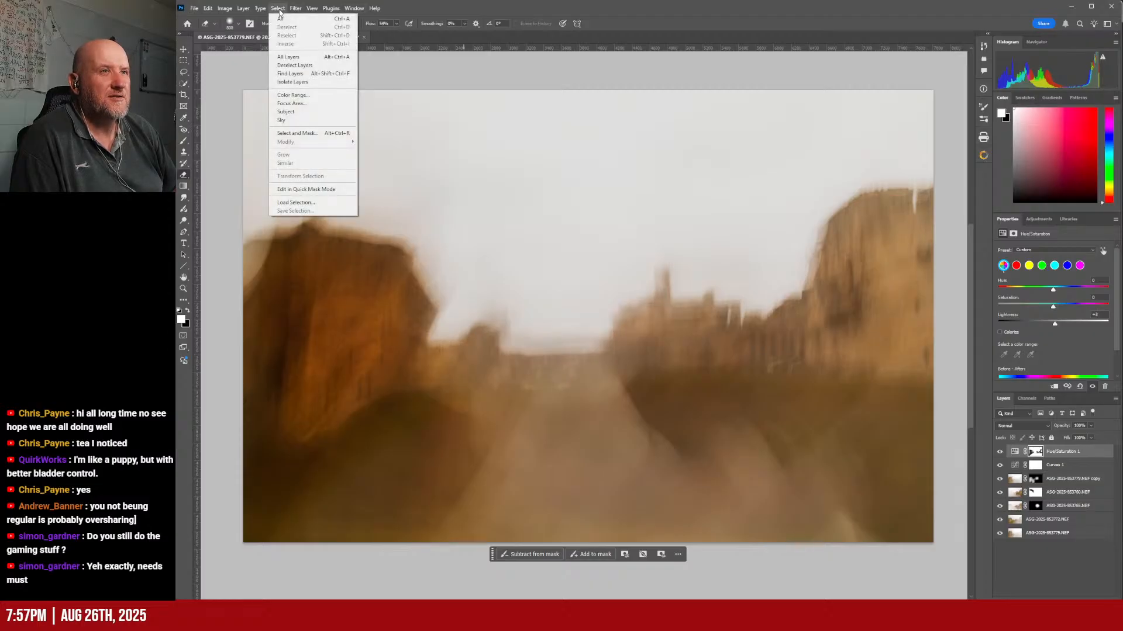
{"action": "left_click", "coordinate": [305, 121]}
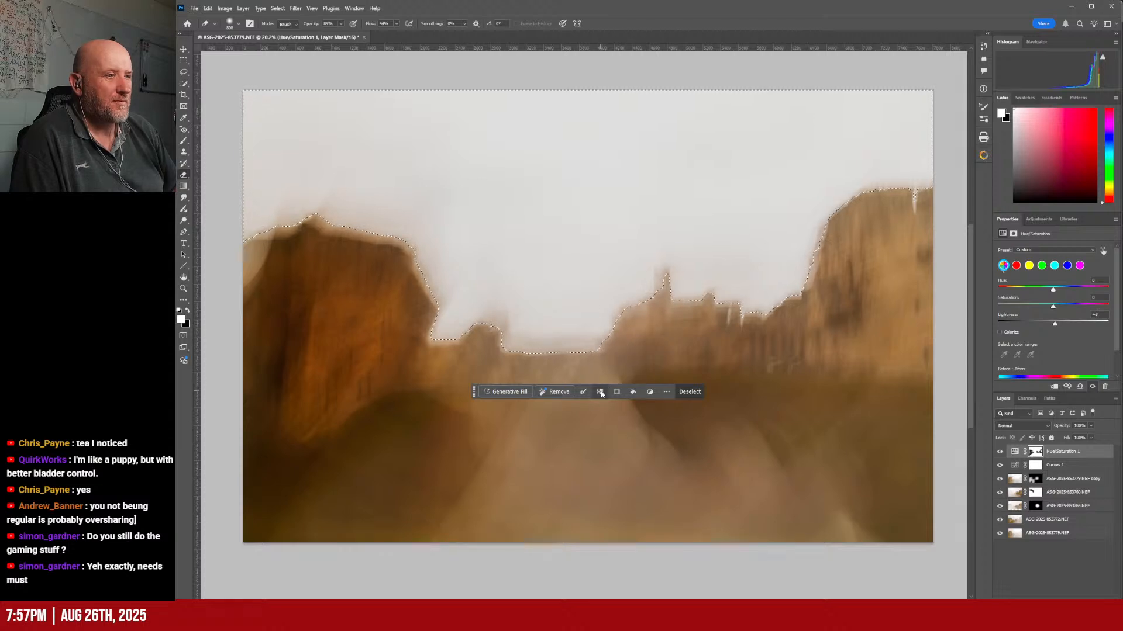
Step: Add a Curves adjustment layer limited to the sky selection, and darken the sky by raising the black point and lowering the RGB midtones
{"action": "left_click", "coordinate": [653, 396]}
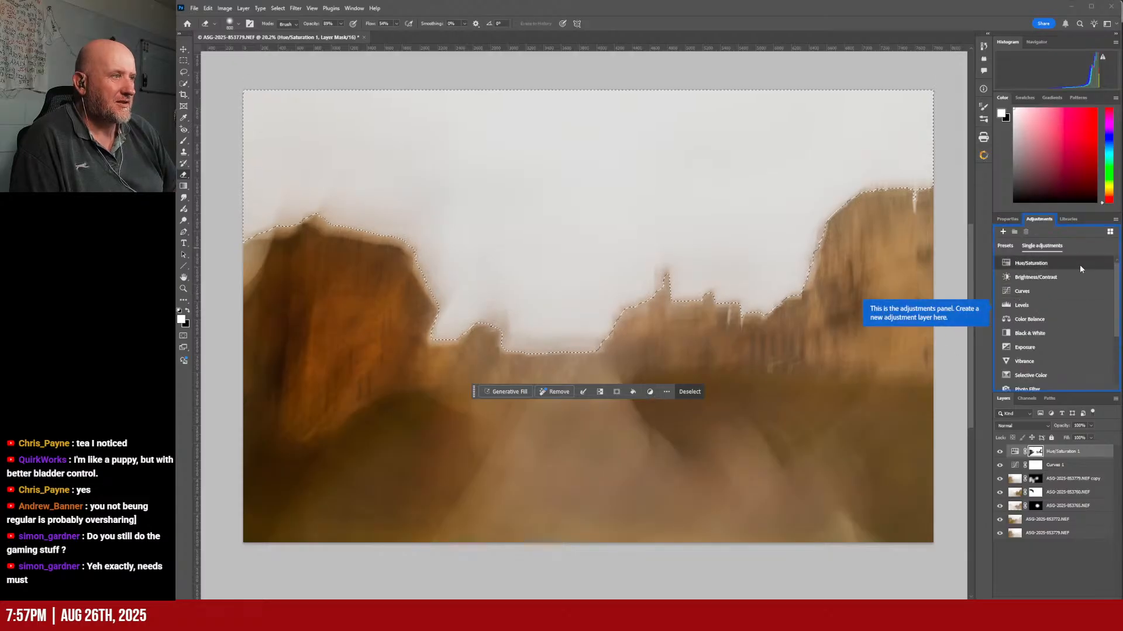
{"action": "left_click", "coordinate": [1050, 292]}
{"action": "left_click_drag", "start_coordinate": [1057, 308], "coordinate": [1067, 322]}
{"action": "mouse_move", "coordinate": [1099, 270]}
{"action": "left_mouse_down"}
{"action": "mouse_move", "coordinate": [1112, 308]}
{"action": "mouse_move", "coordinate": [1111, 279]}
{"action": "left_mouse_up"}
{"action": "left_click", "coordinate": [1068, 323]}
{"action": "mouse_move", "coordinate": [1068, 324]}
{"action": "left_mouse_down"}
{"action": "mouse_move", "coordinate": [1068, 305]}
{"action": "mouse_move", "coordinate": [1067, 314]}
{"action": "left_mouse_up"}
{"action": "left_click_drag", "start_coordinate": [1017, 352], "coordinate": [1030, 372]}
{"action": "left_click_drag", "start_coordinate": [1068, 314], "coordinate": [1067, 313]}
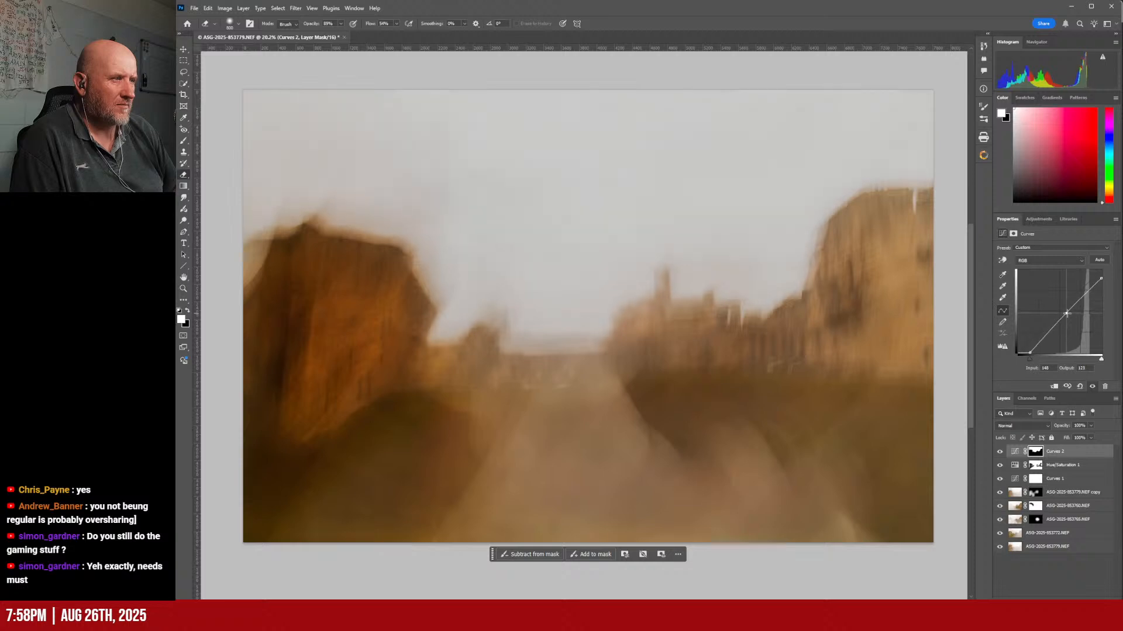
{"action": "left_click", "coordinate": [1050, 263]}
{"action": "left_click", "coordinate": [1051, 278]}
{"action": "left_click_drag", "start_coordinate": [1062, 310], "coordinate": [1097, 225]}
Step: Fine-tune the sky's blue channel in the Curves layer with a midtone point at input 132, output 128
{"action": "left_click", "coordinate": [1051, 261]}
{"action": "left_click", "coordinate": [1045, 292]}
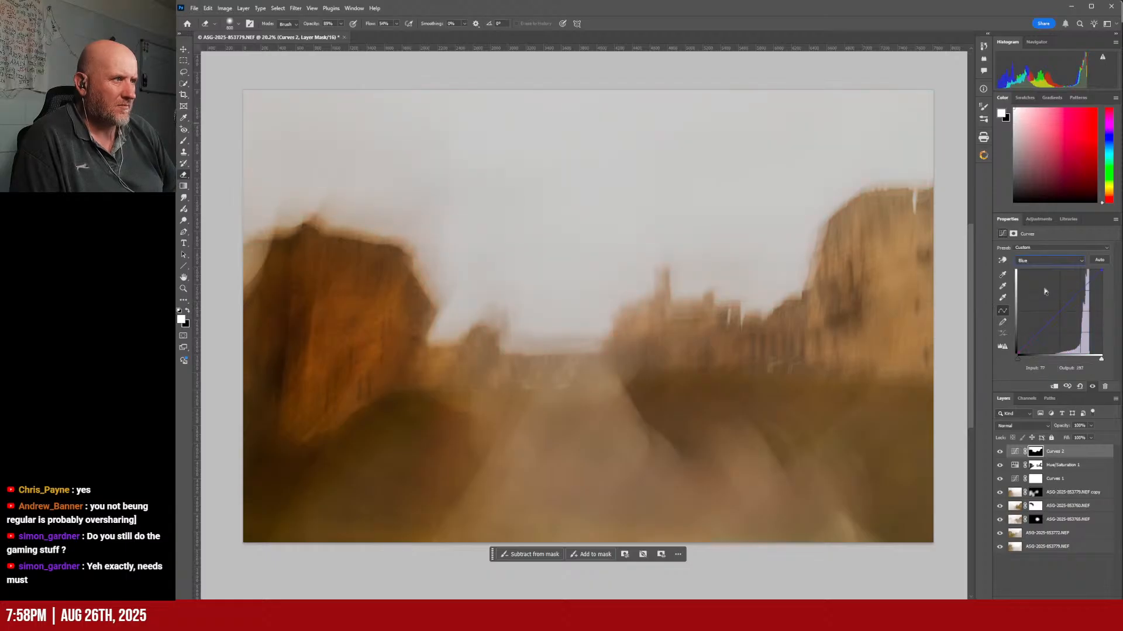
{"action": "left_click_drag", "start_coordinate": [1061, 307], "coordinate": [1060, 307]}
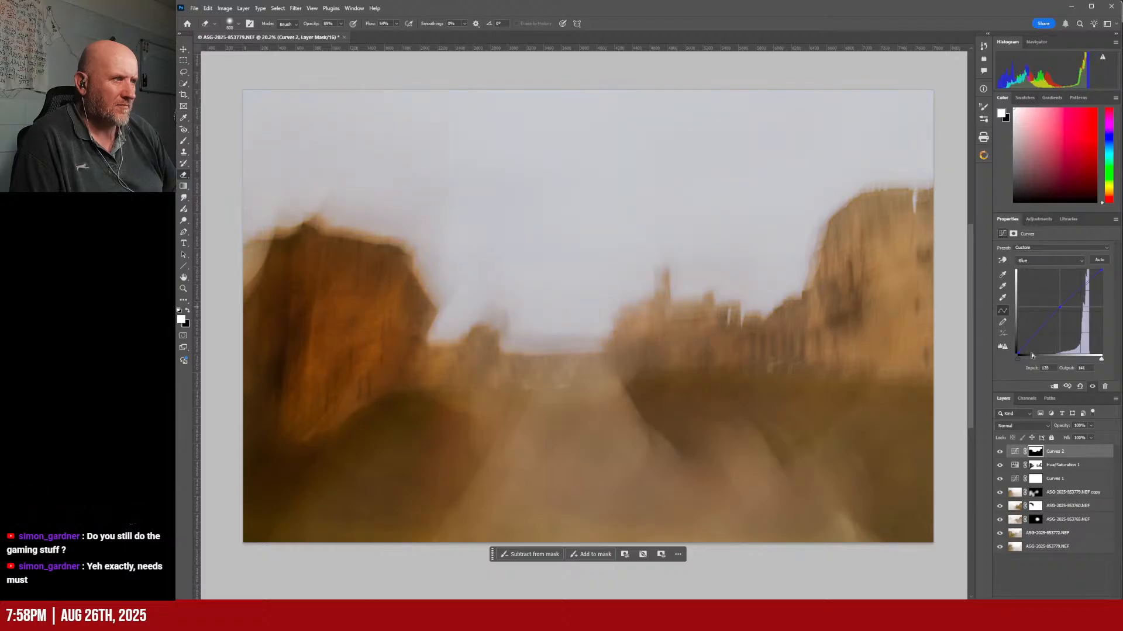
{"action": "mouse_move", "coordinate": [1019, 353]}
{"action": "left_mouse_down"}
{"action": "mouse_move", "coordinate": [1037, 353]}
{"action": "mouse_move", "coordinate": [1006, 354]}
{"action": "left_mouse_up"}
{"action": "mouse_move", "coordinate": [1102, 270]}
{"action": "left_mouse_down"}
{"action": "mouse_move", "coordinate": [1102, 287]}
{"action": "mouse_move", "coordinate": [1101, 266]}
{"action": "left_mouse_up"}
{"action": "left_click", "coordinate": [1058, 306]}
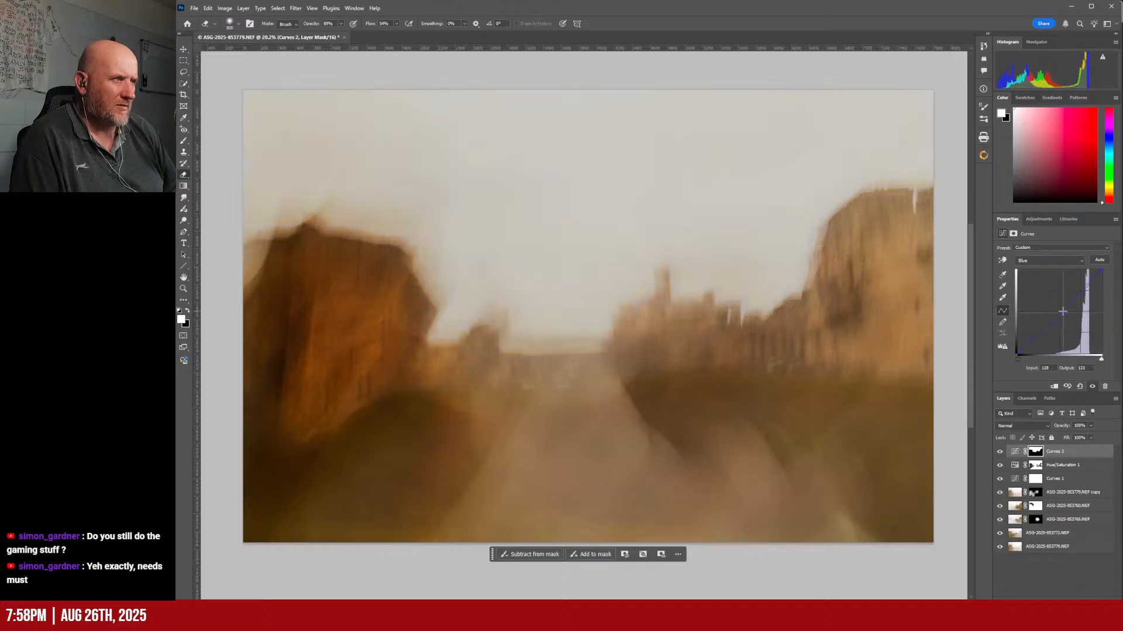
{"action": "left_click_drag", "start_coordinate": [1059, 308], "coordinate": [1062, 311]}
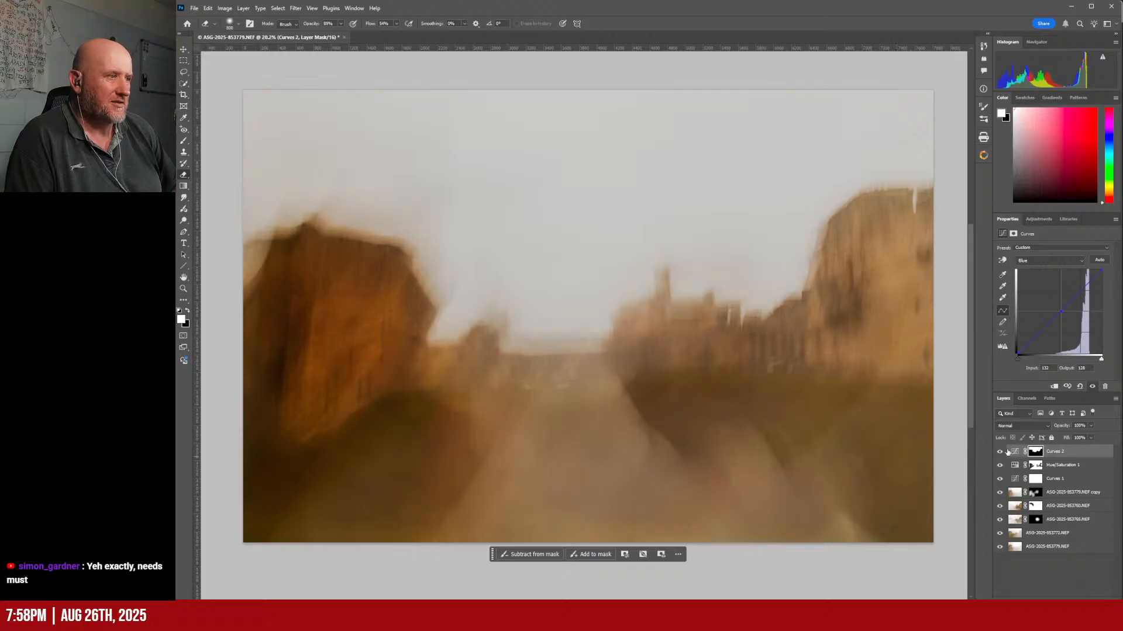
Step: Compare the image with and without the sky's Curves adjustment
{"action": "left_click", "coordinate": [1000, 452]}
{"action": "left_click", "coordinate": [1000, 452]}
{"action": "left_click", "coordinate": [1000, 452]}
{"action": "left_click", "coordinate": [1000, 452]}
{"action": "left_click", "coordinate": [1000, 452]}
{"action": "left_click", "coordinate": [1000, 452]}
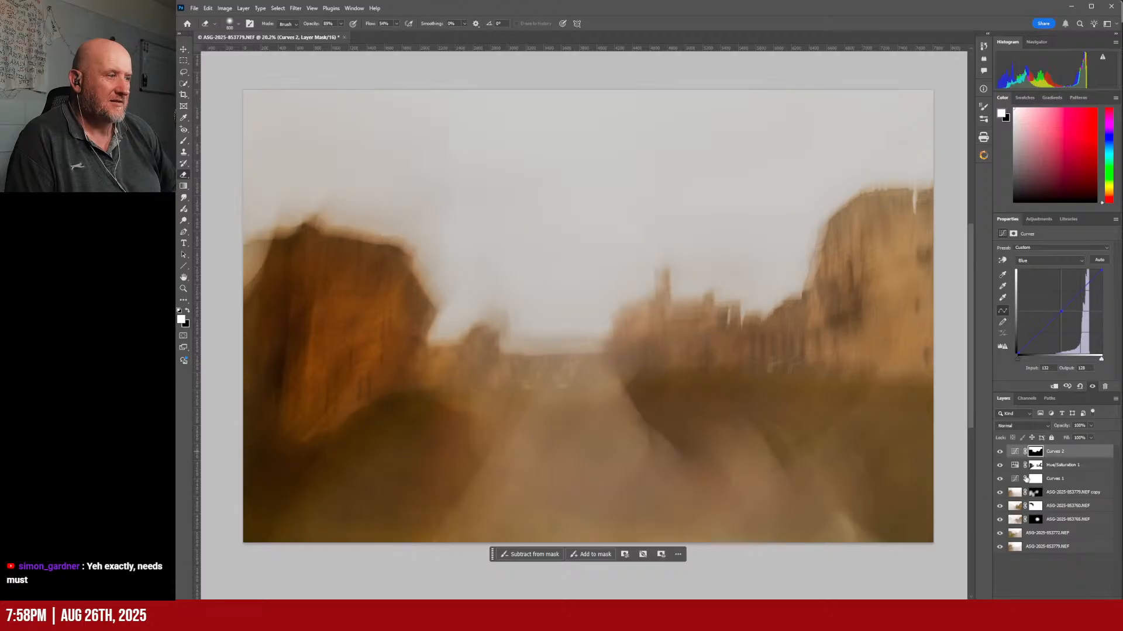
Step: Open the composite in Nik 8 Analog Efex, postpone the software update, and shift the before/after divider to the image's left part
{"action": "left_click", "coordinate": [983, 156]}
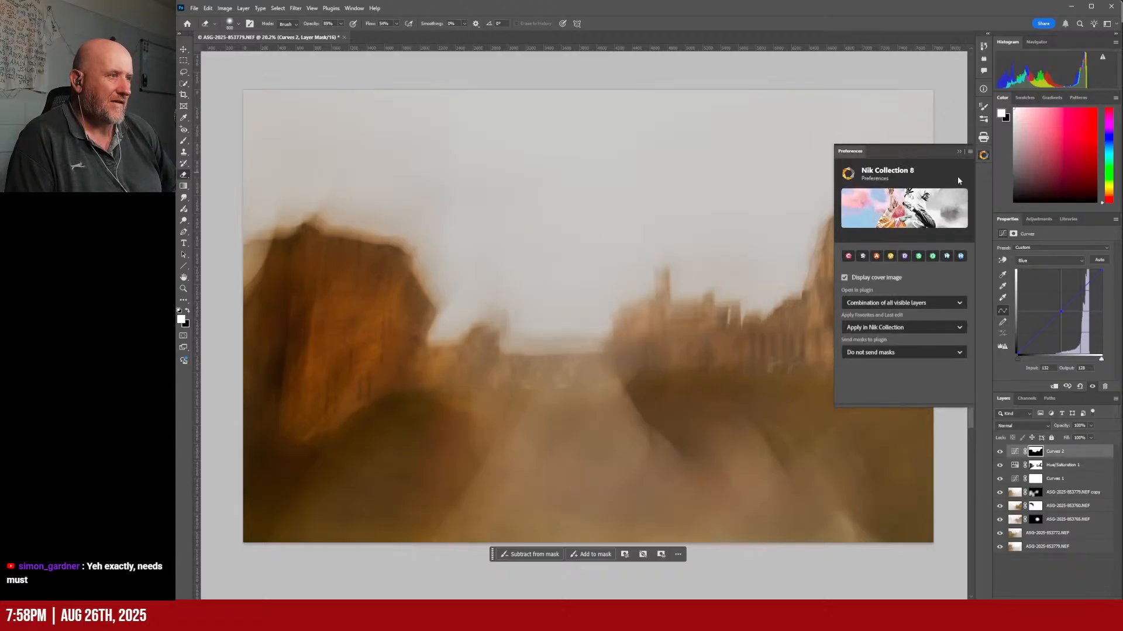
{"action": "left_click", "coordinate": [880, 259]}
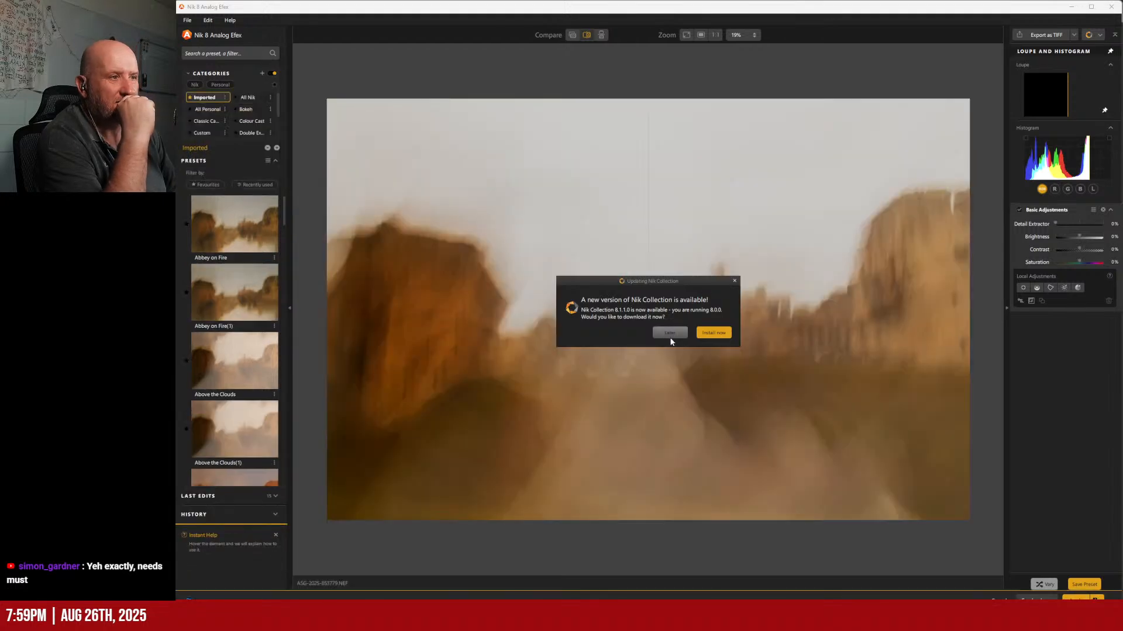
{"action": "left_click", "coordinate": [669, 335]}
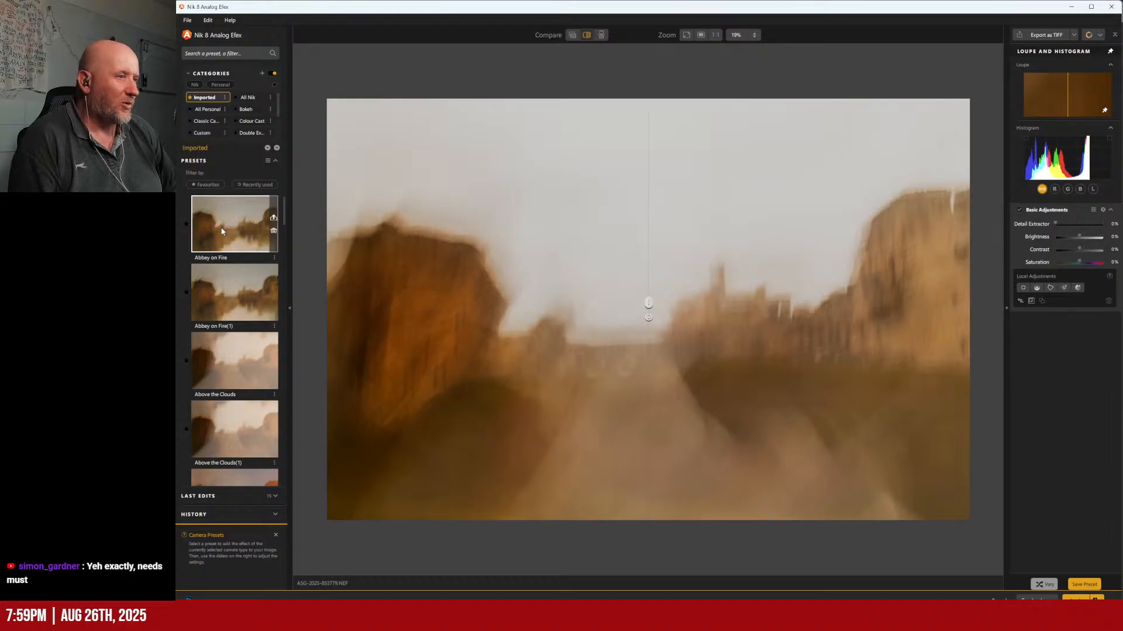
{"action": "left_click_drag", "start_coordinate": [636, 305], "coordinate": [368, 305]}
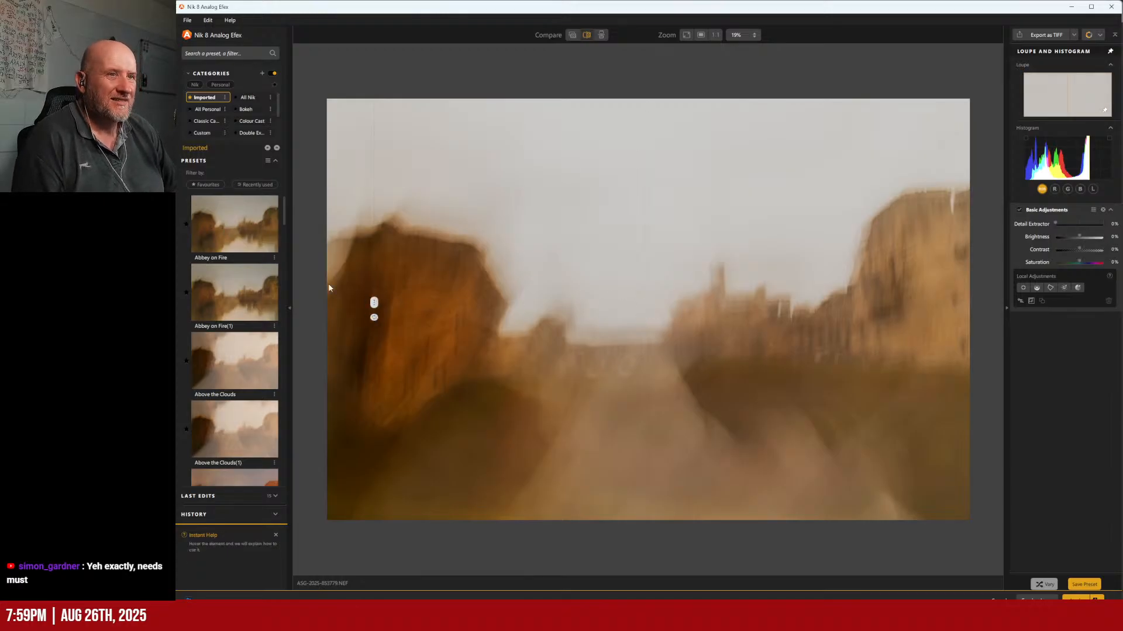
Step: Preview the Abbey on Fire preset and browse the other imported presets for a suitable look
{"action": "left_click", "coordinate": [232, 220]}
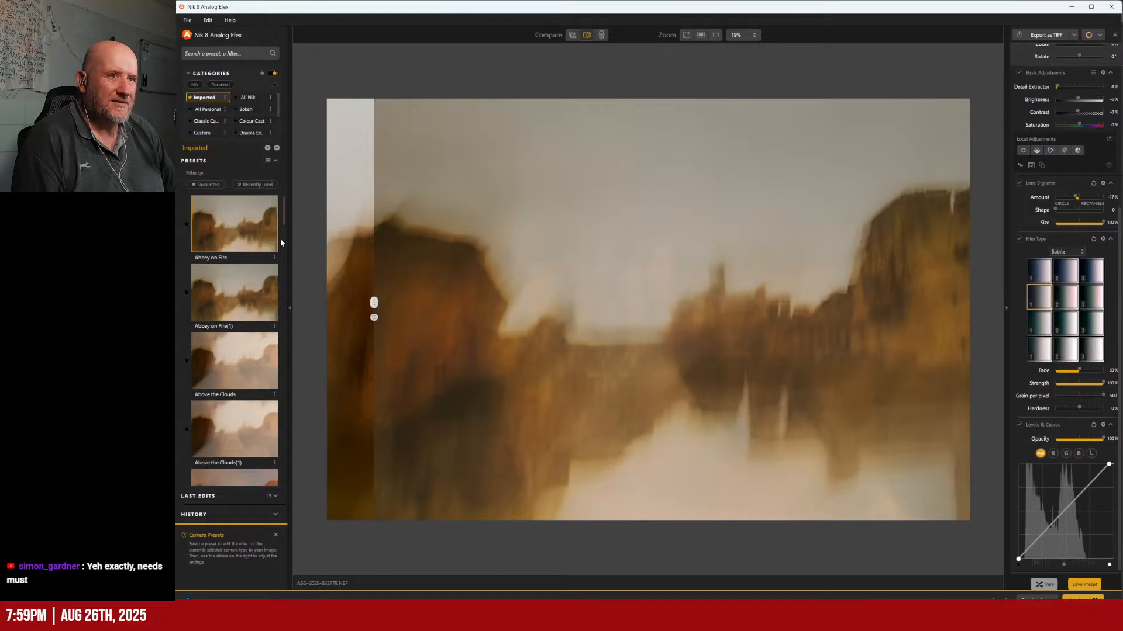
{"action": "scroll", "coordinate": [285, 216], "scroll_direction": "down", "scroll_amount": 3}
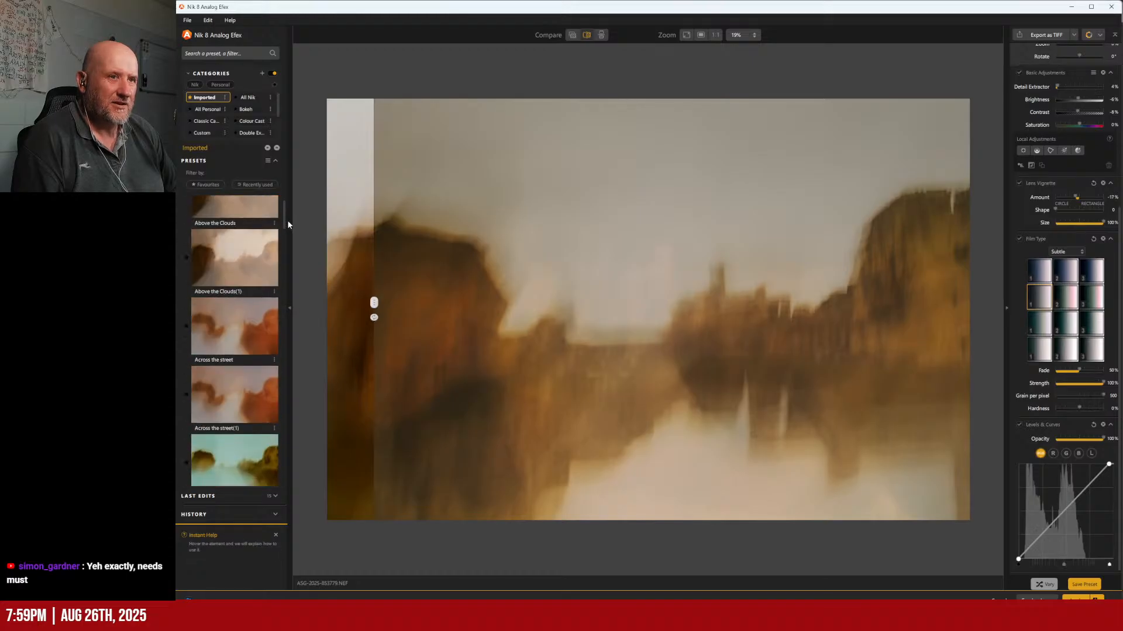
{"action": "scroll", "coordinate": [287, 221], "scroll_direction": "up", "scroll_amount": 1}
{"action": "scroll", "coordinate": [289, 226], "scroll_direction": "down", "scroll_amount": 10}
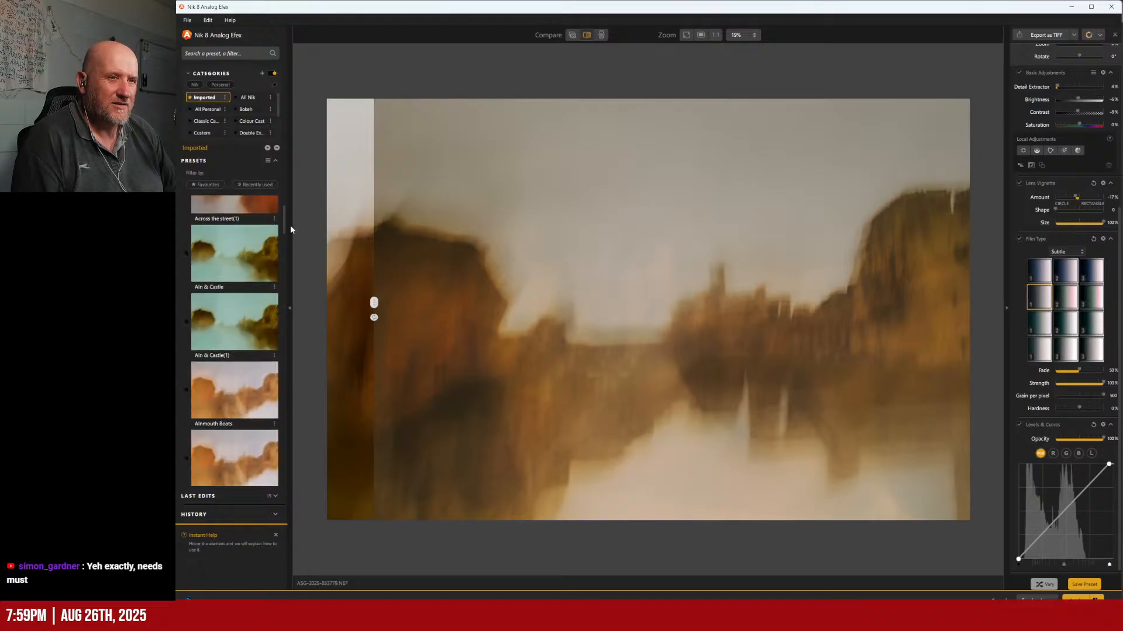
{"action": "scroll", "coordinate": [293, 236], "scroll_direction": "down", "scroll_amount": 8}
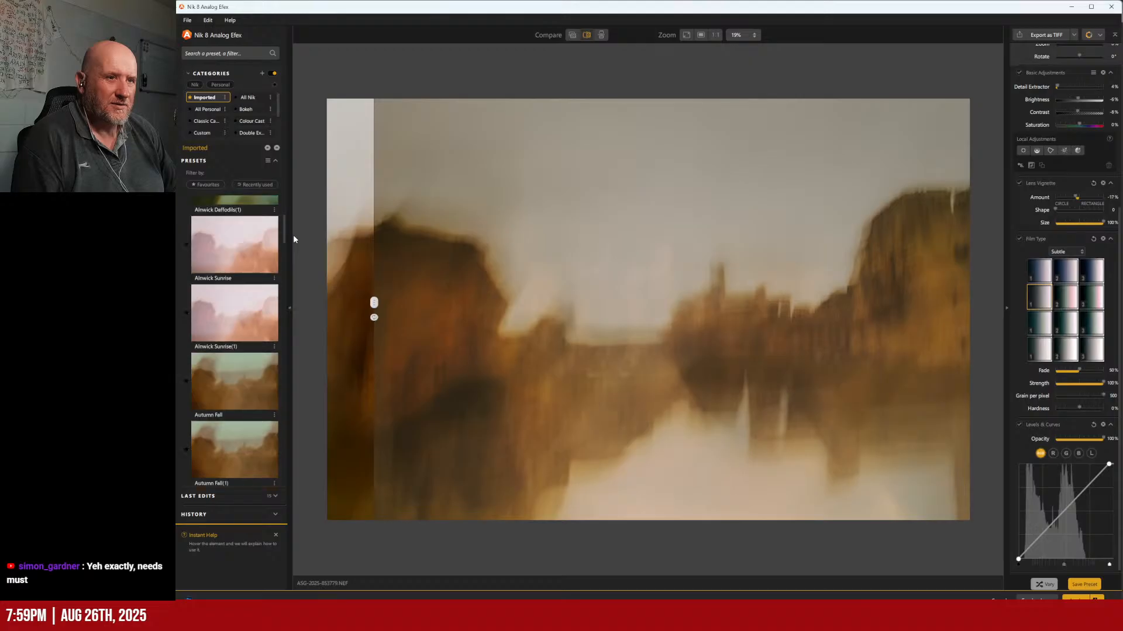
{"action": "scroll", "coordinate": [296, 246], "scroll_direction": "down", "scroll_amount": 8}
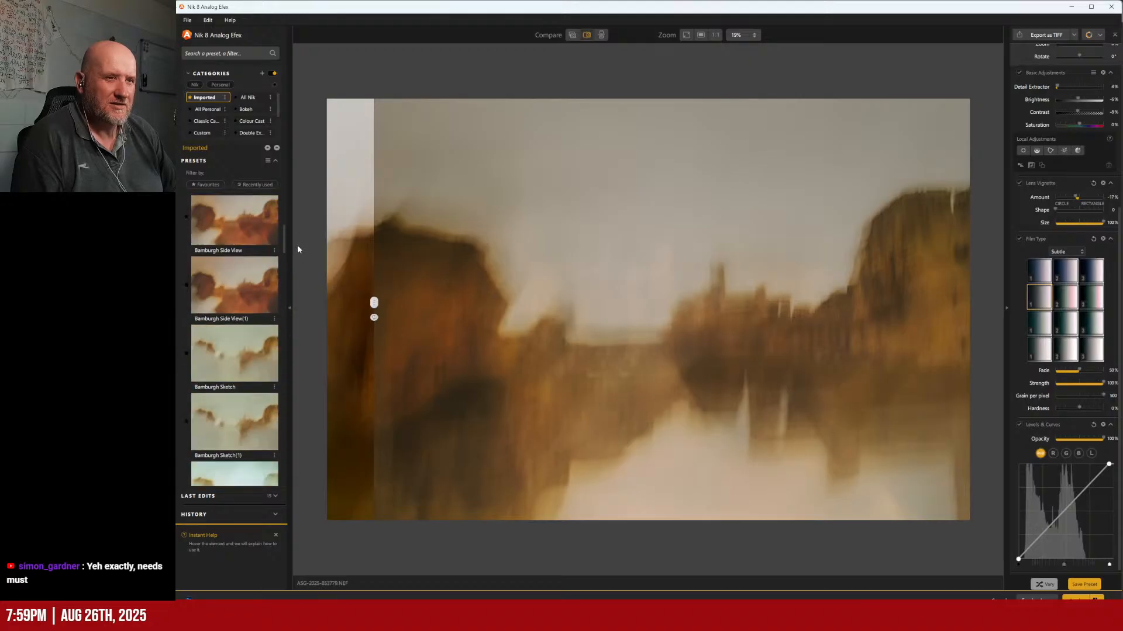
{"action": "scroll", "coordinate": [299, 268], "scroll_direction": "down", "scroll_amount": 10}
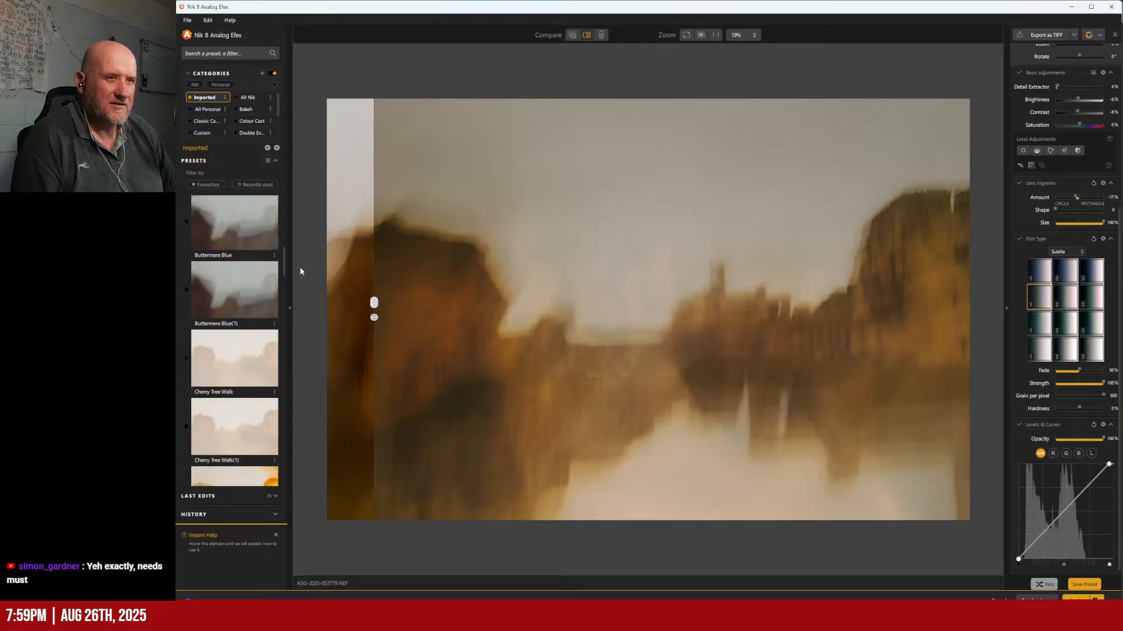
{"action": "scroll", "coordinate": [303, 281], "scroll_direction": "down", "scroll_amount": 10}
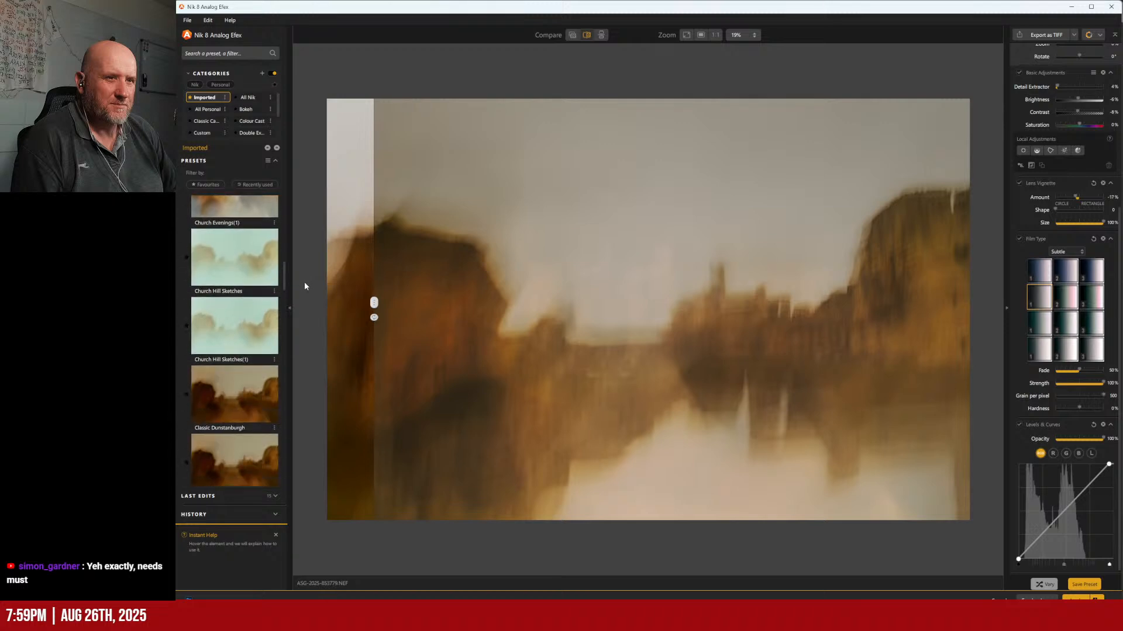
{"action": "scroll", "coordinate": [307, 293], "scroll_direction": "down", "scroll_amount": 10}
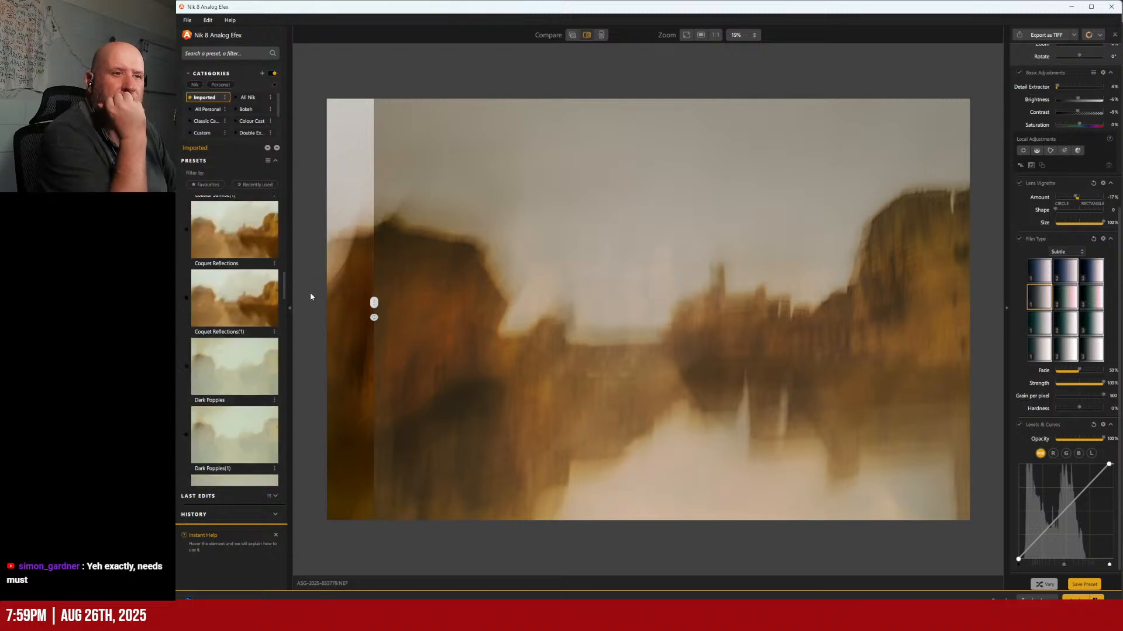
{"action": "scroll", "coordinate": [309, 298], "scroll_direction": "down", "scroll_amount": 10}
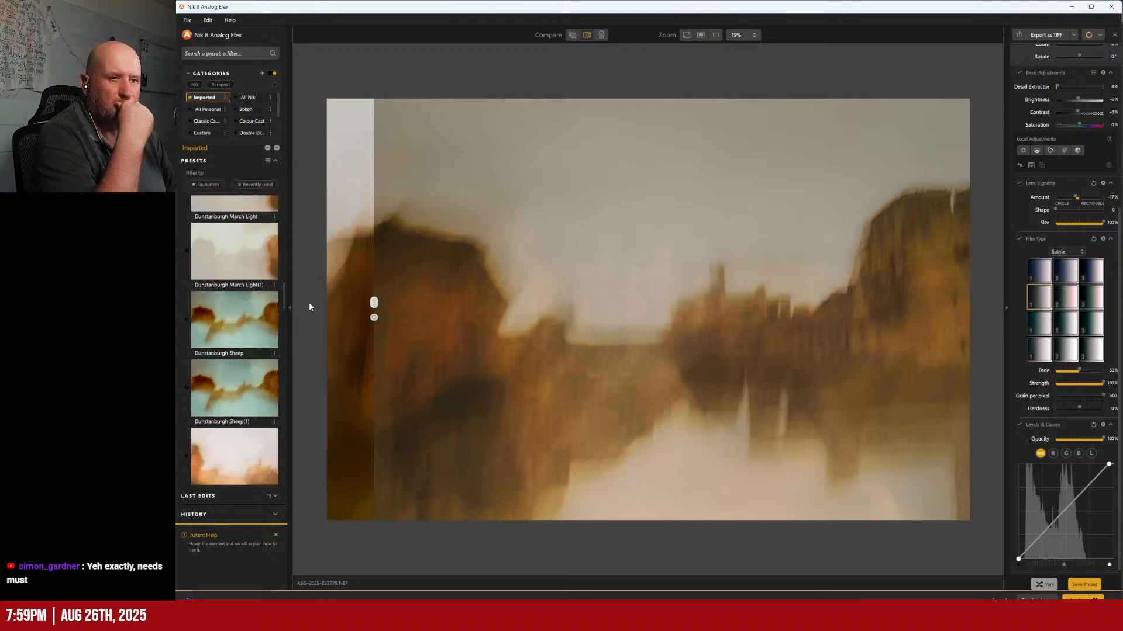
{"action": "scroll", "coordinate": [309, 310], "scroll_direction": "down", "scroll_amount": 10}
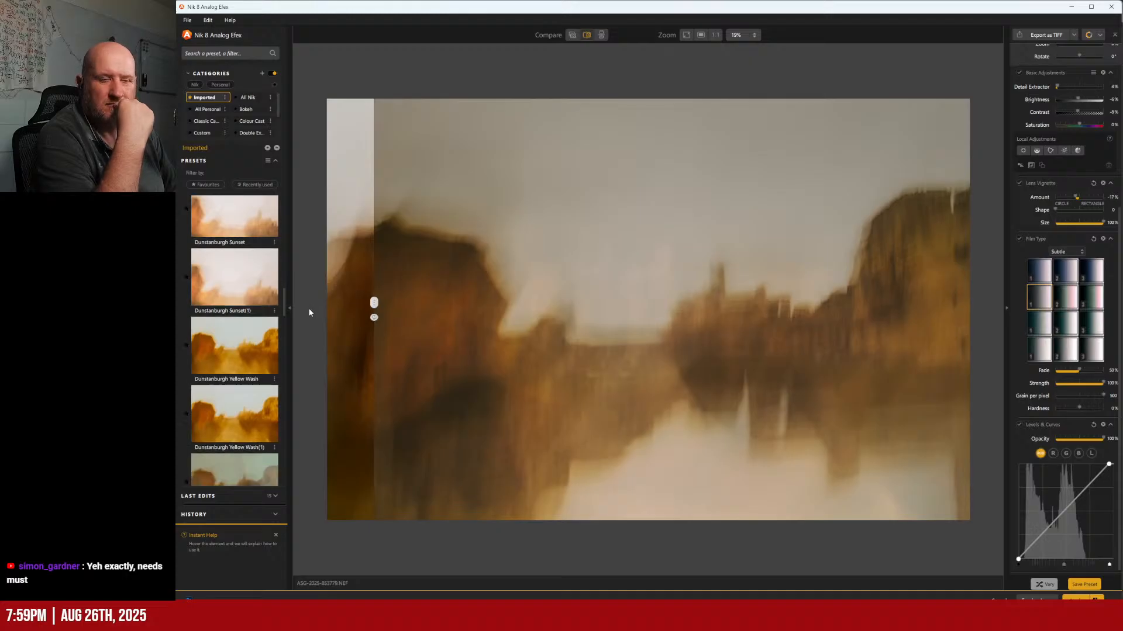
{"action": "scroll", "coordinate": [308, 321], "scroll_direction": "down", "scroll_amount": 10}
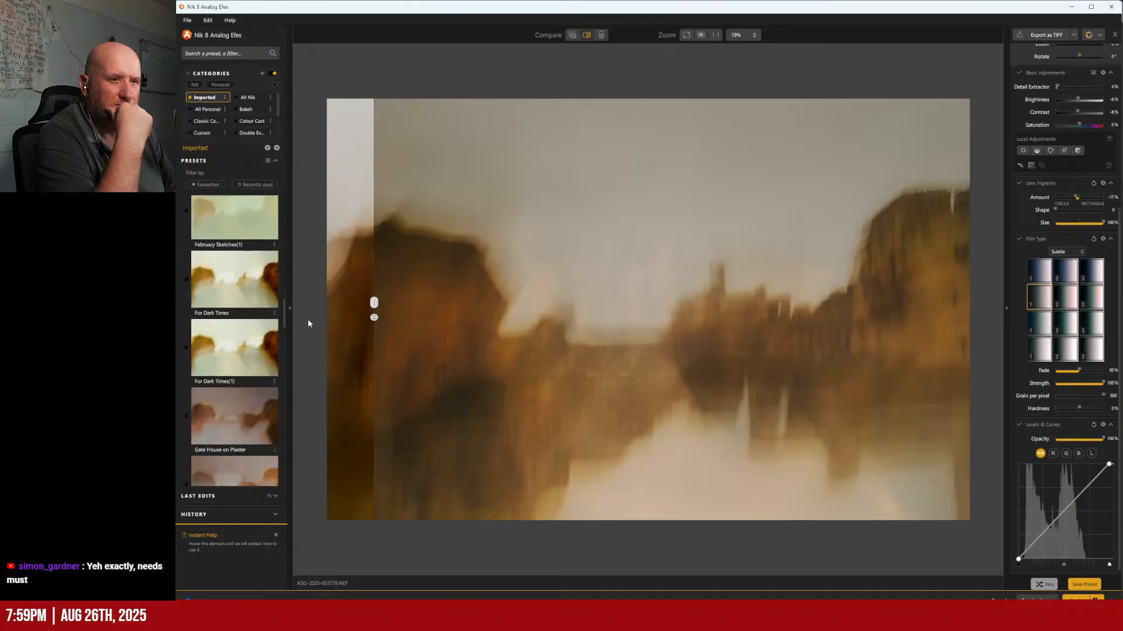
{"action": "scroll", "coordinate": [309, 330], "scroll_direction": "down", "scroll_amount": 2}
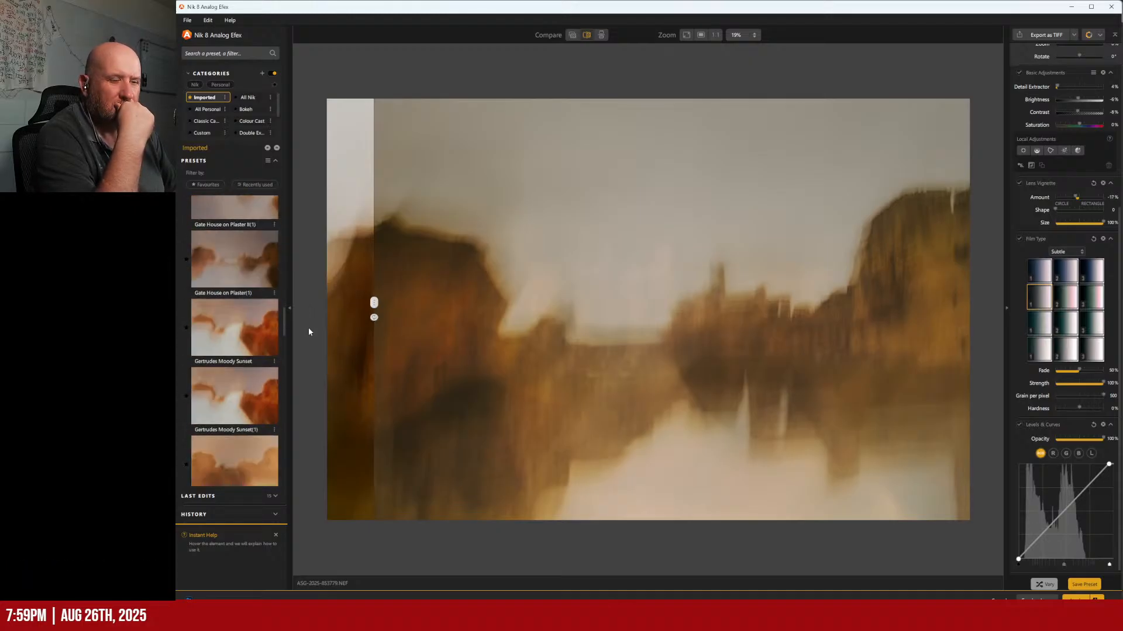
{"action": "scroll", "coordinate": [309, 331], "scroll_direction": "down", "scroll_amount": 3}
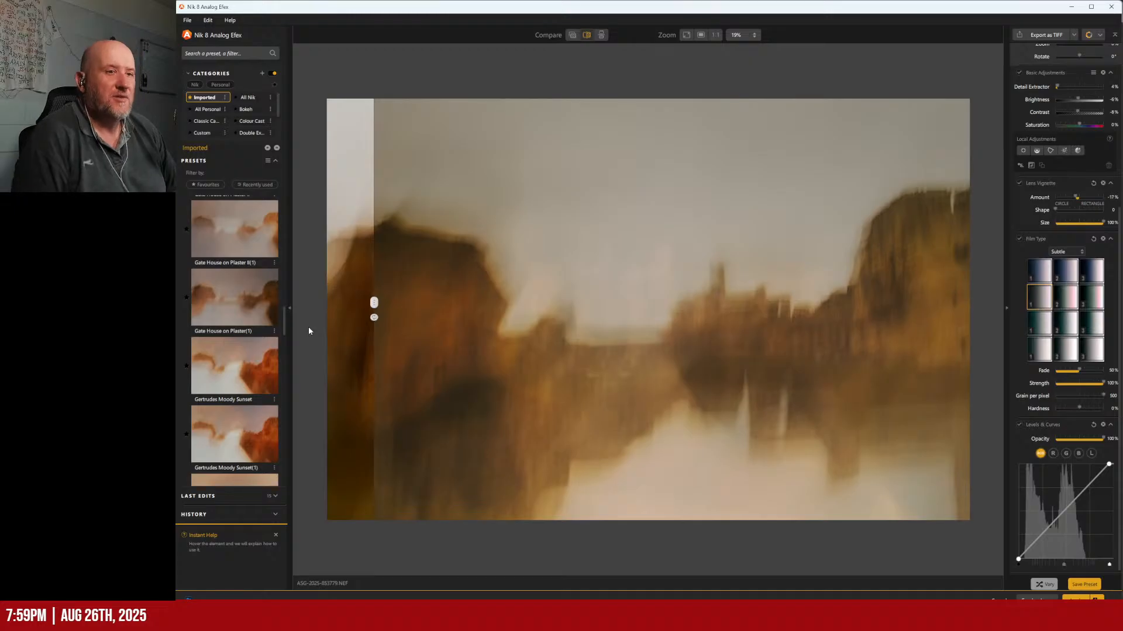
Step: Apply the Gertrudes Moody Sunset preset and move the before/after divider to the image's left edge to show the full effect
{"action": "scroll", "coordinate": [310, 334], "scroll_direction": "down", "scroll_amount": 1}
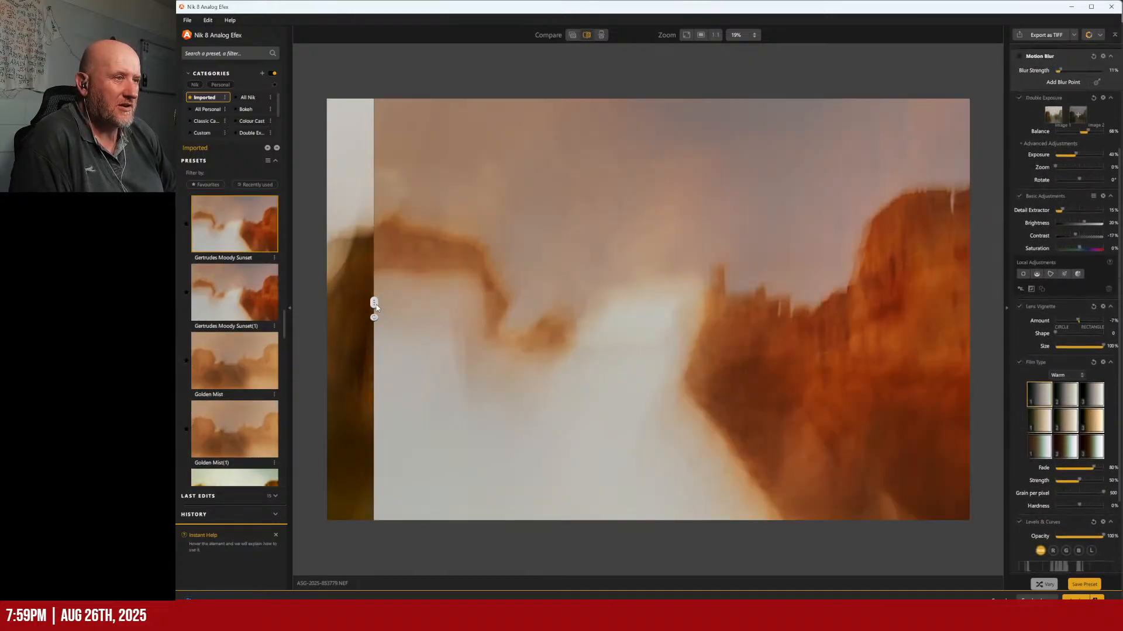
{"action": "left_click_drag", "start_coordinate": [374, 302], "coordinate": [268, 309]}
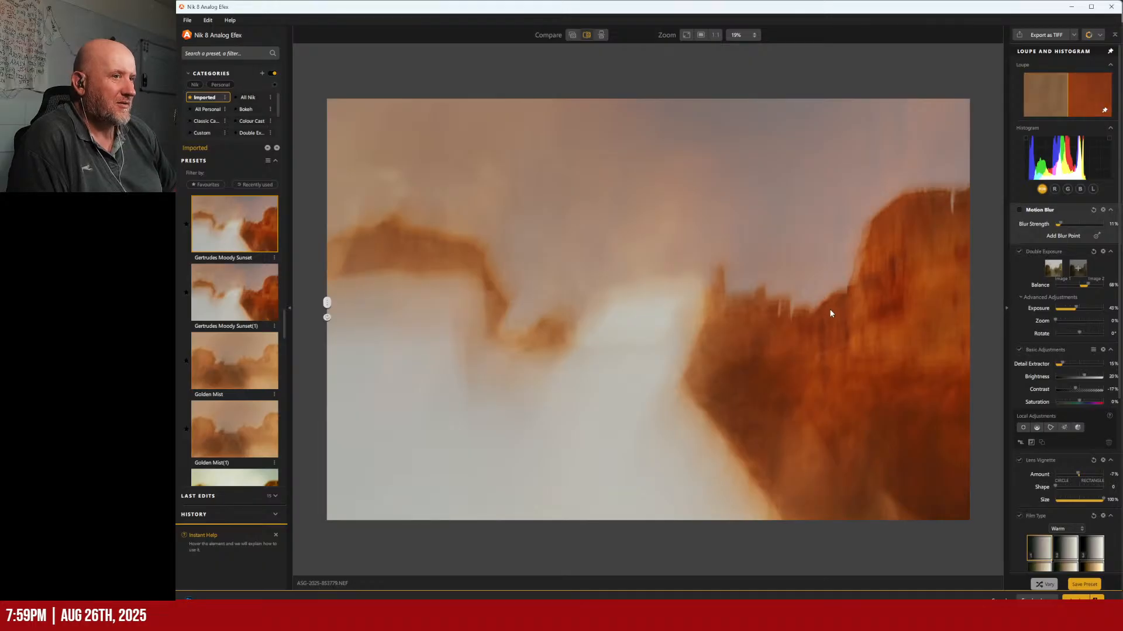
Step: Activate the Double Exposure overlay, then enlarge, rotate and reposition its frame over the castle scene
{"action": "left_click", "coordinate": [1031, 268]}
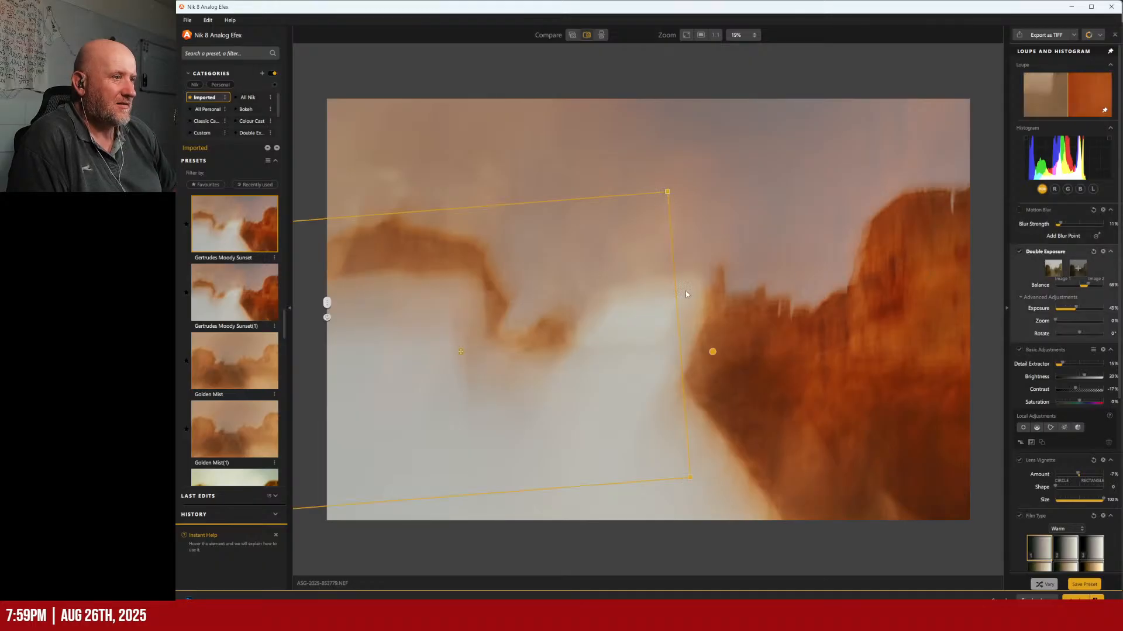
{"action": "left_click_drag", "start_coordinate": [676, 168], "coordinate": [681, 388]}
{"action": "left_click_drag", "start_coordinate": [734, 315], "coordinate": [741, 212]}
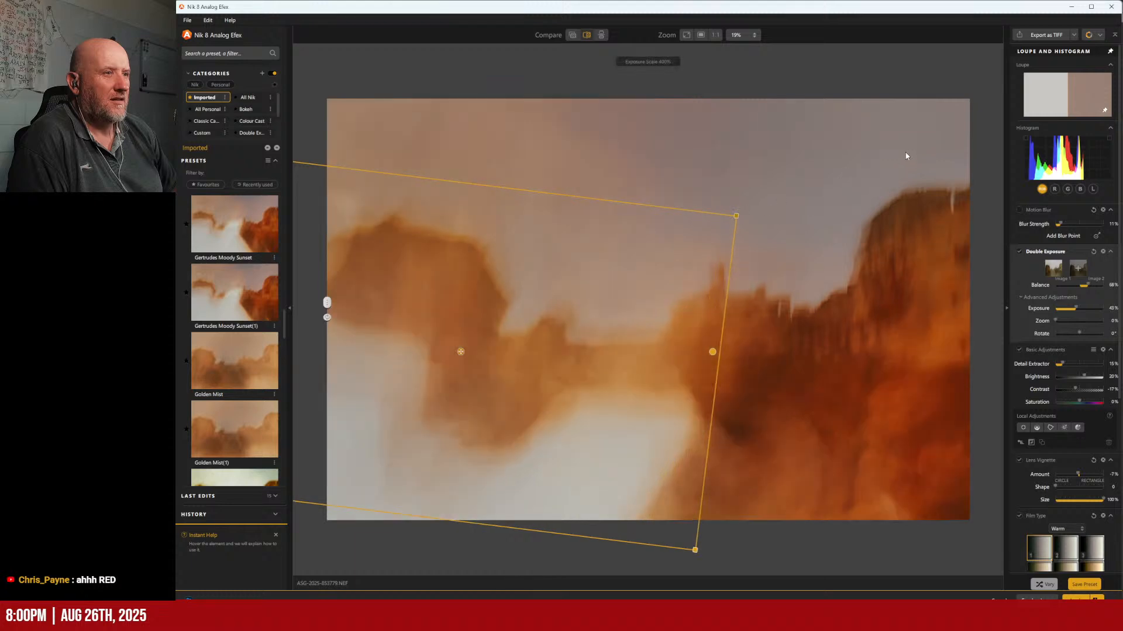
{"action": "left_click_drag", "start_coordinate": [460, 351], "coordinate": [410, 228]}
{"action": "left_click_drag", "start_coordinate": [400, 305], "coordinate": [543, 372]}
{"action": "left_click_drag", "start_coordinate": [818, 236], "coordinate": [460, 138]}
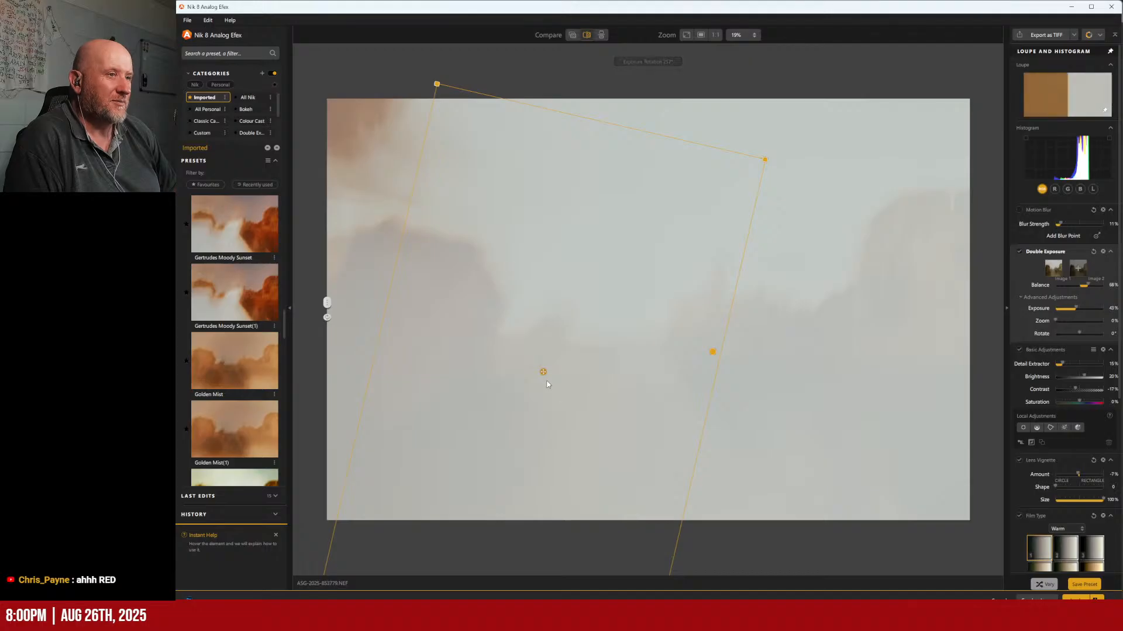
Step: Centre the Double Exposure overlay on the image's bottom edge and rotate it so its bright area falls over the path between the buildings
{"action": "left_click_drag", "start_coordinate": [558, 373], "coordinate": [597, 522]}
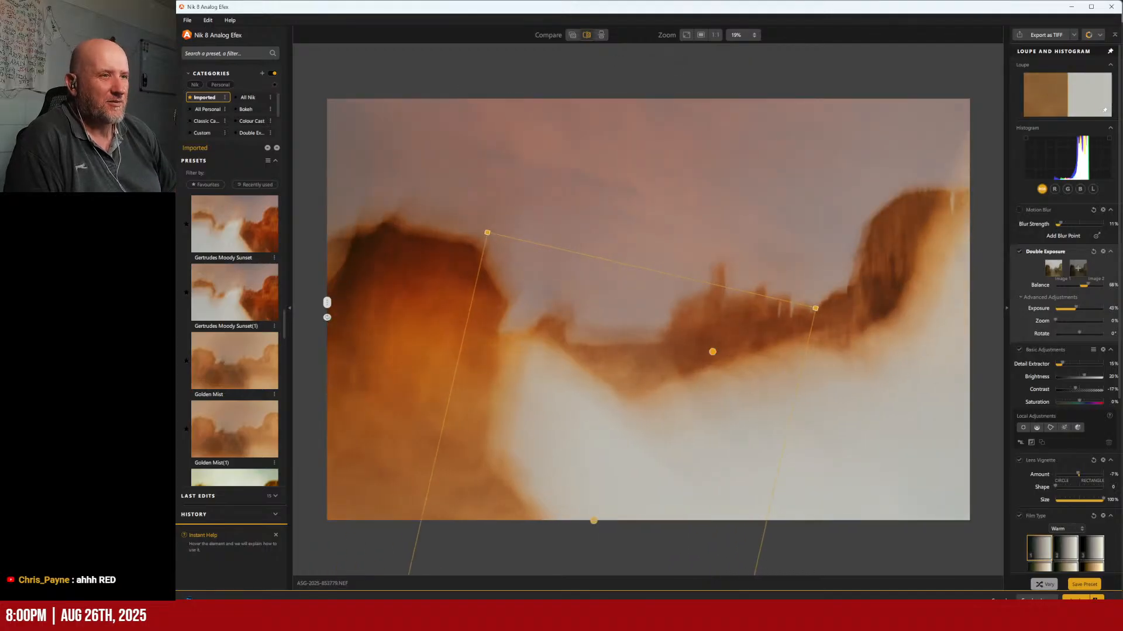
{"action": "left_click_drag", "start_coordinate": [471, 256], "coordinate": [521, 176]}
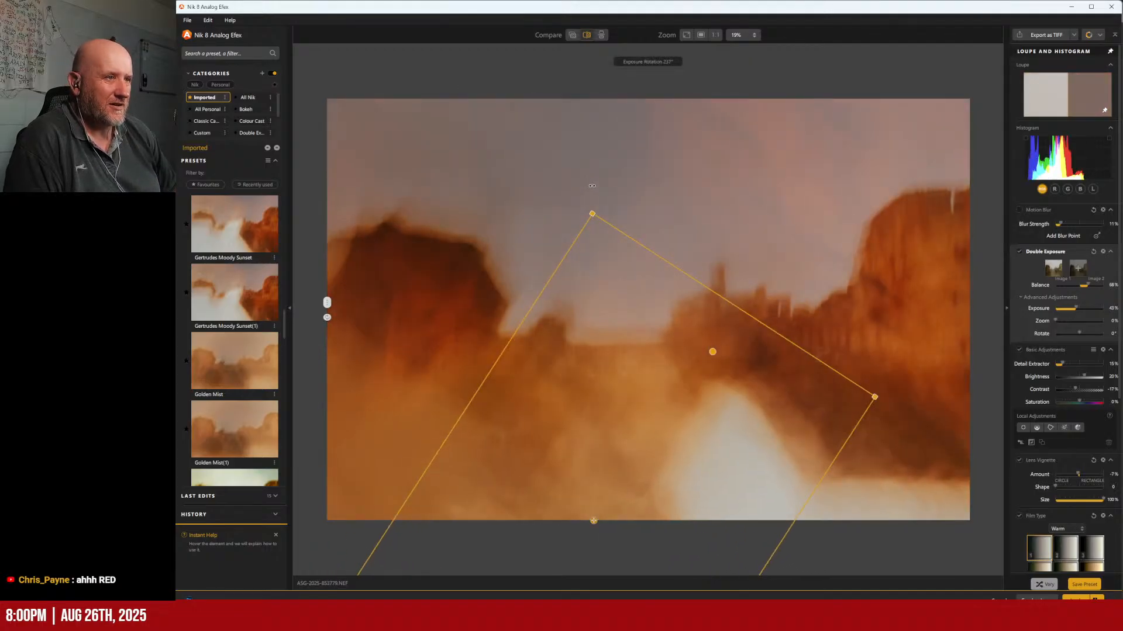
{"action": "left_click_drag", "start_coordinate": [574, 515], "coordinate": [570, 521]}
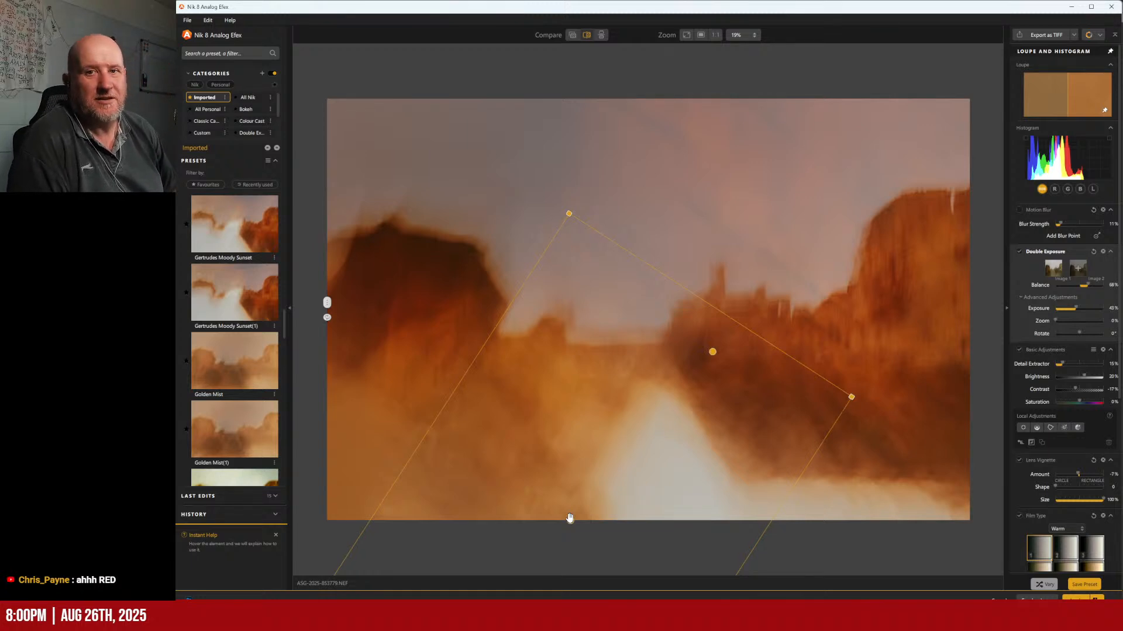
{"action": "left_click_drag", "start_coordinate": [543, 172], "coordinate": [514, 154]}
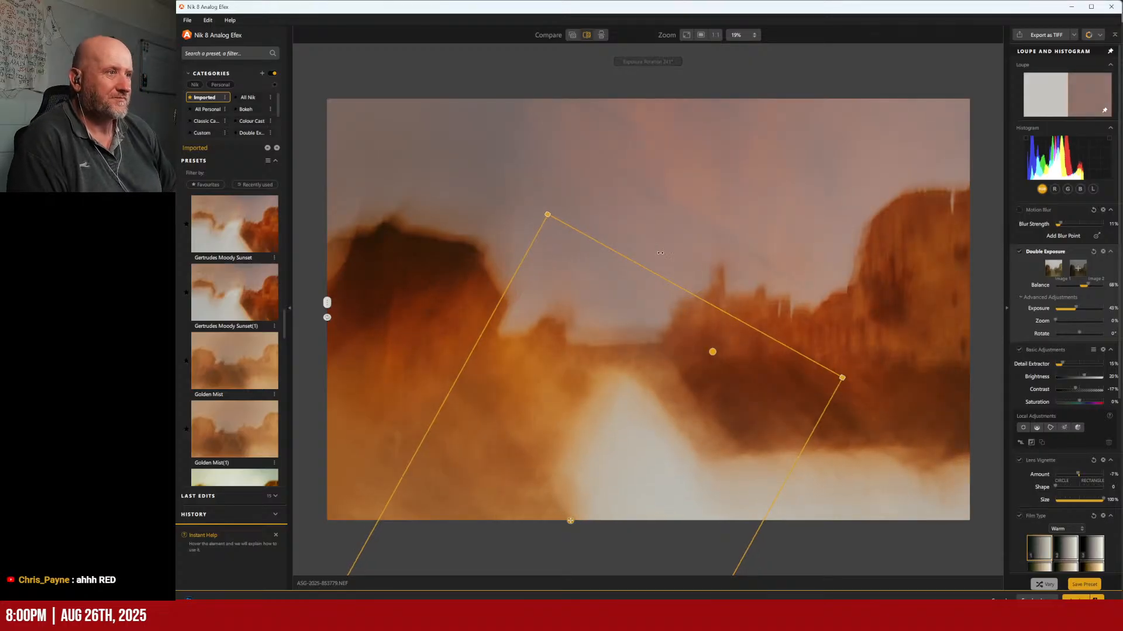
{"action": "scroll", "coordinate": [1081, 351], "scroll_direction": "down", "scroll_amount": 3}
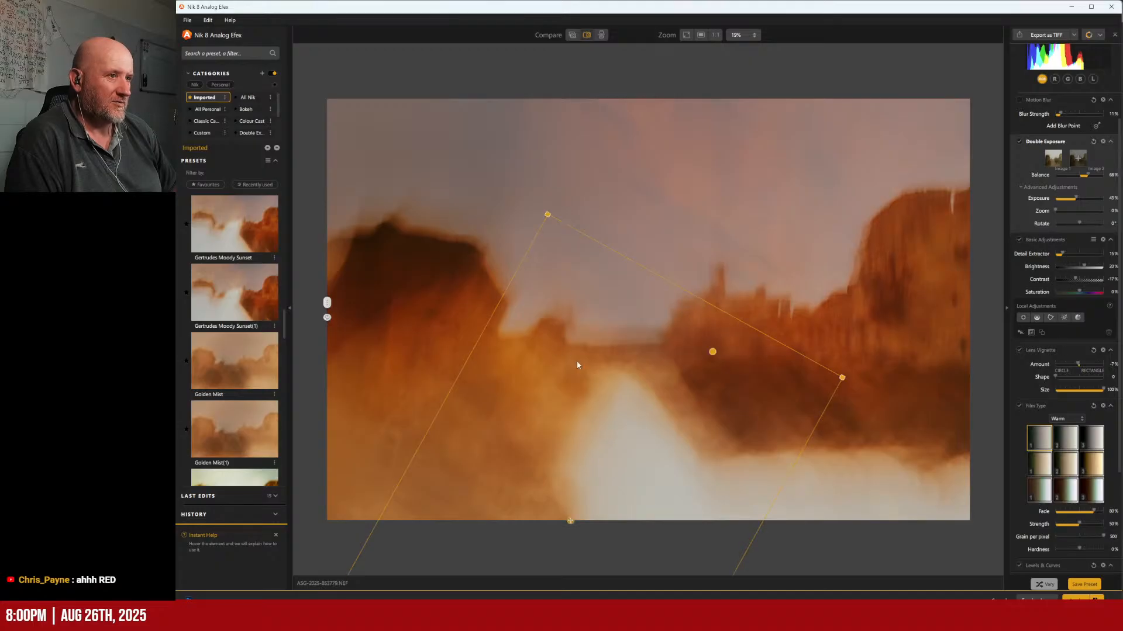
{"action": "left_click_drag", "start_coordinate": [548, 216], "coordinate": [545, 96]}
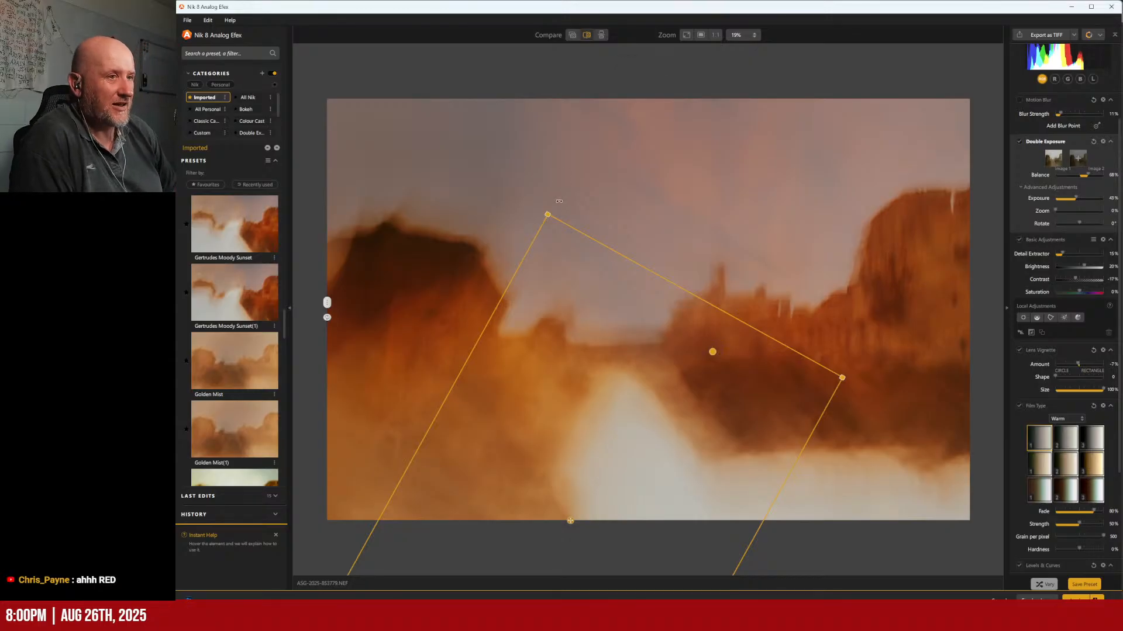
Step: Move the Double Exposure overlay to the scene's lower centre, reduce its tilt to a slight slope, and send the result to Photoshop as a layer
{"action": "left_click_drag", "start_coordinate": [544, 200], "coordinate": [940, 274]}
{"action": "left_click_drag", "start_coordinate": [573, 522], "coordinate": [637, 413]}
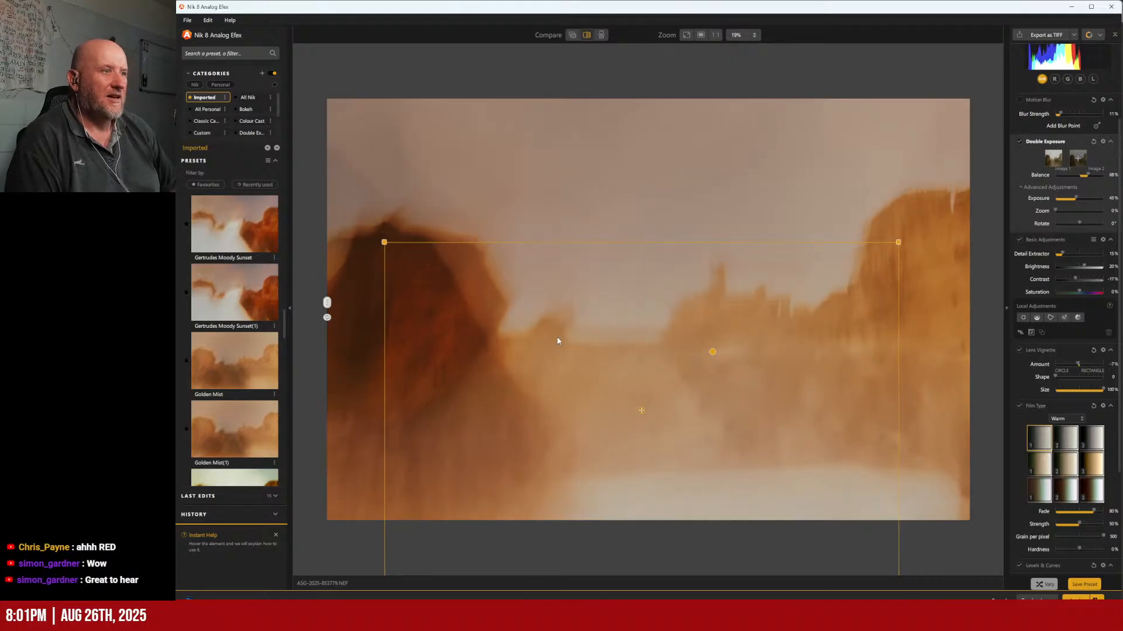
{"action": "left_click_drag", "start_coordinate": [913, 214], "coordinate": [929, 242]}
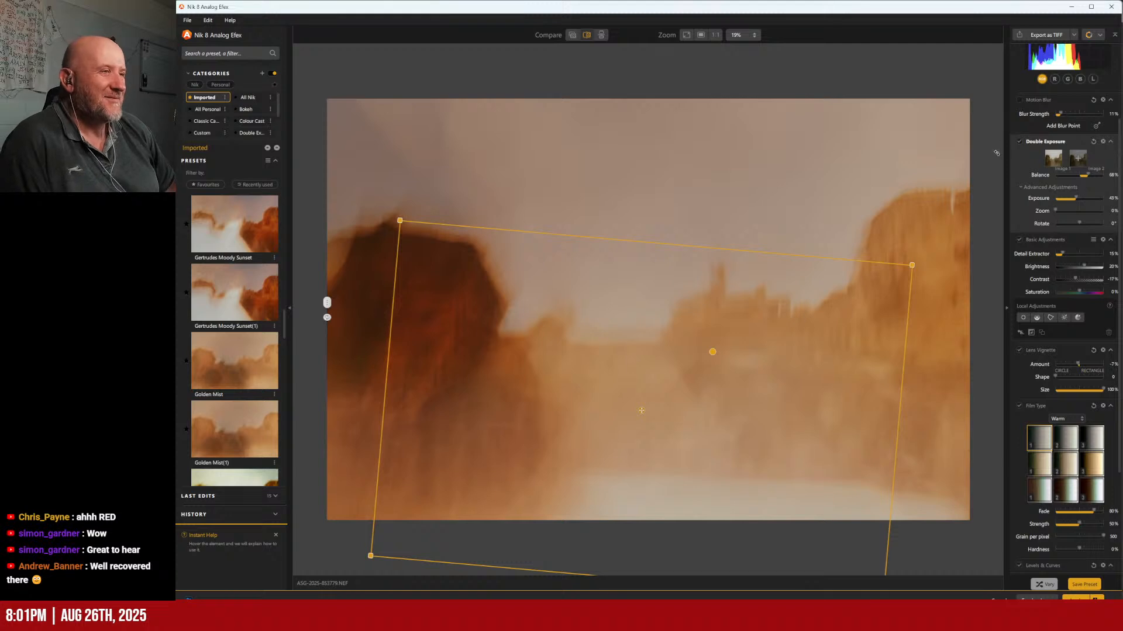
{"action": "mouse_move", "coordinate": [642, 405]}
{"action": "left_mouse_down"}
{"action": "mouse_move", "coordinate": [644, 330]}
{"action": "mouse_move", "coordinate": [631, 382]}
{"action": "mouse_move", "coordinate": [636, 367]}
{"action": "mouse_move", "coordinate": [644, 433]}
{"action": "mouse_move", "coordinate": [649, 408]}
{"action": "mouse_move", "coordinate": [631, 433]}
{"action": "mouse_move", "coordinate": [649, 408]}
{"action": "mouse_move", "coordinate": [648, 420]}
{"action": "left_mouse_up"}
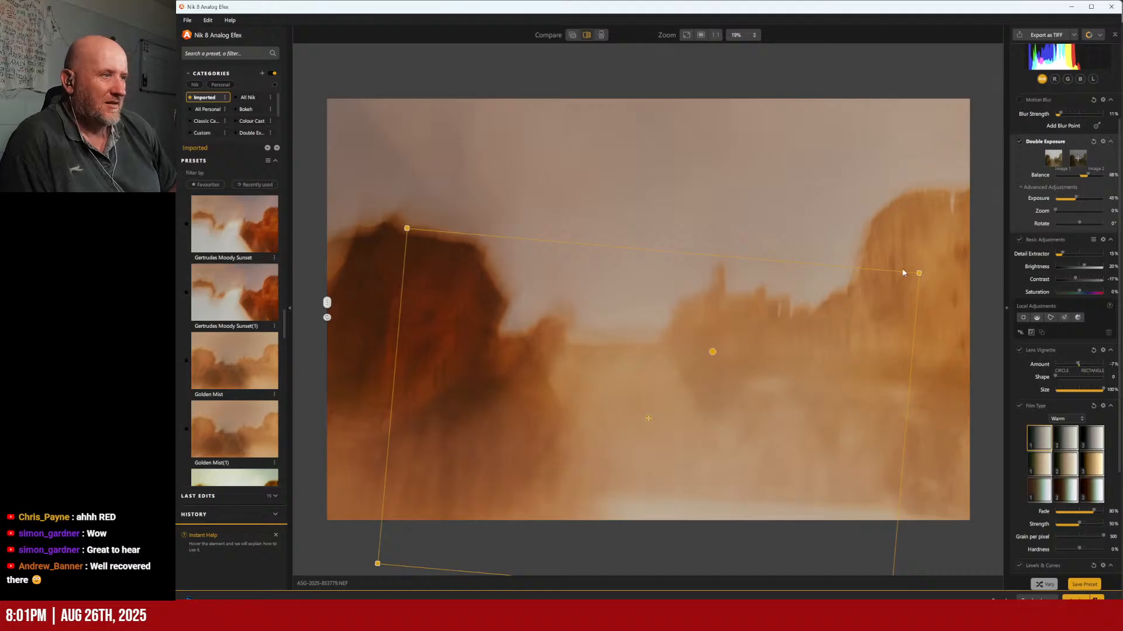
{"action": "mouse_move", "coordinate": [949, 258]}
{"action": "left_mouse_down"}
{"action": "mouse_move", "coordinate": [927, 214]}
{"action": "mouse_move", "coordinate": [949, 254]}
{"action": "mouse_move", "coordinate": [939, 256]}
{"action": "left_mouse_up"}
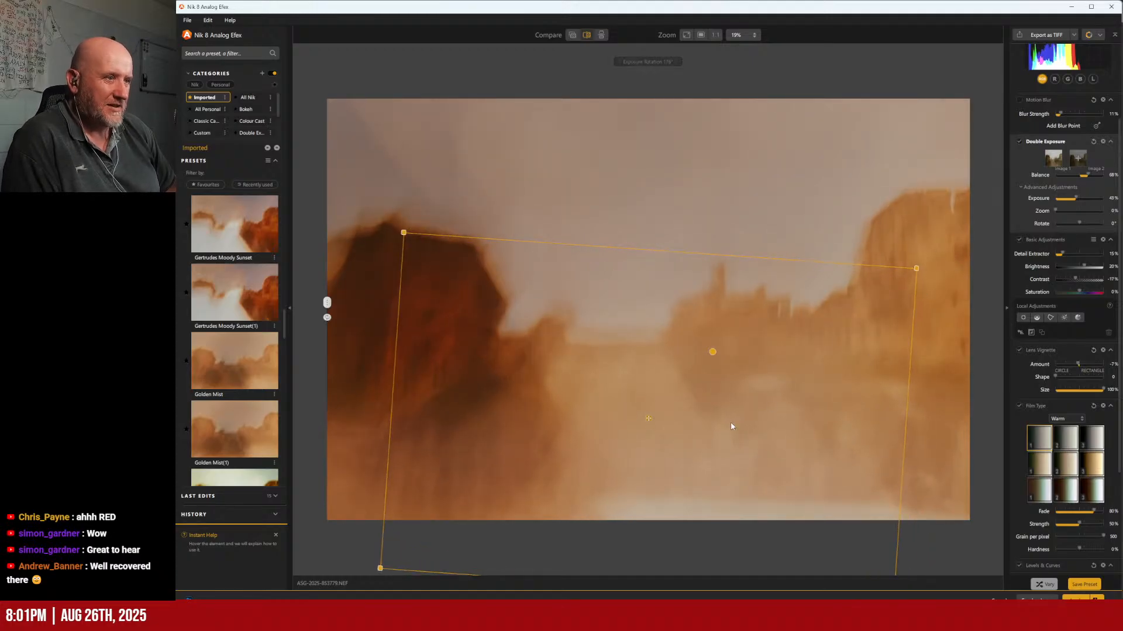
{"action": "mouse_move", "coordinate": [649, 420]}
{"action": "left_mouse_down"}
{"action": "mouse_move", "coordinate": [626, 373]}
{"action": "mouse_move", "coordinate": [652, 418]}
{"action": "left_mouse_up"}
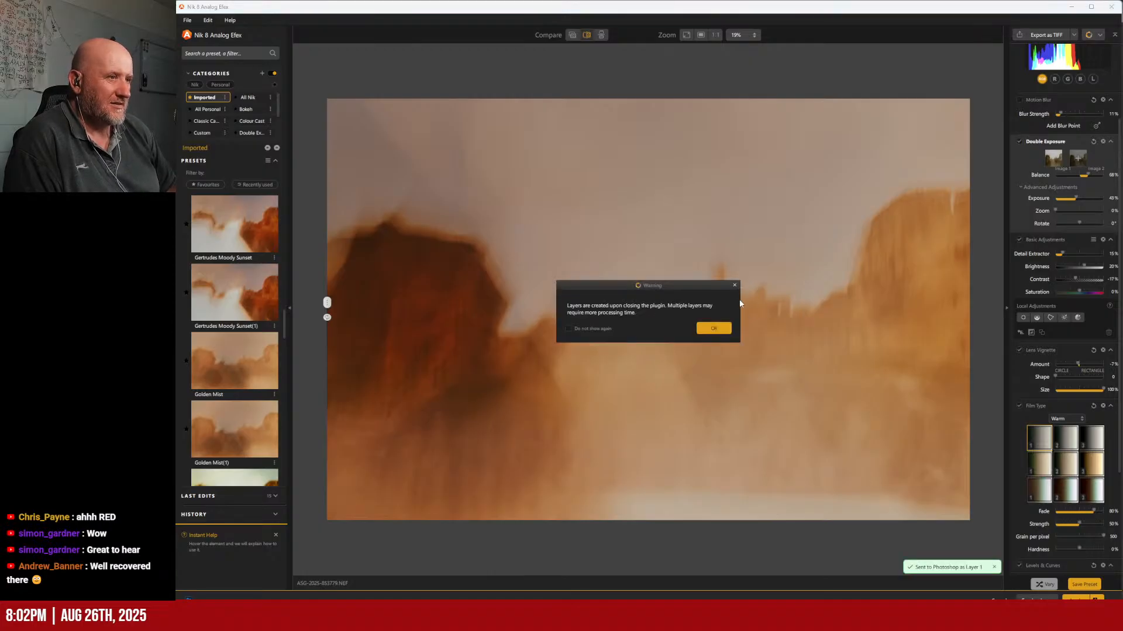
{"action": "left_click", "coordinate": [709, 331]}
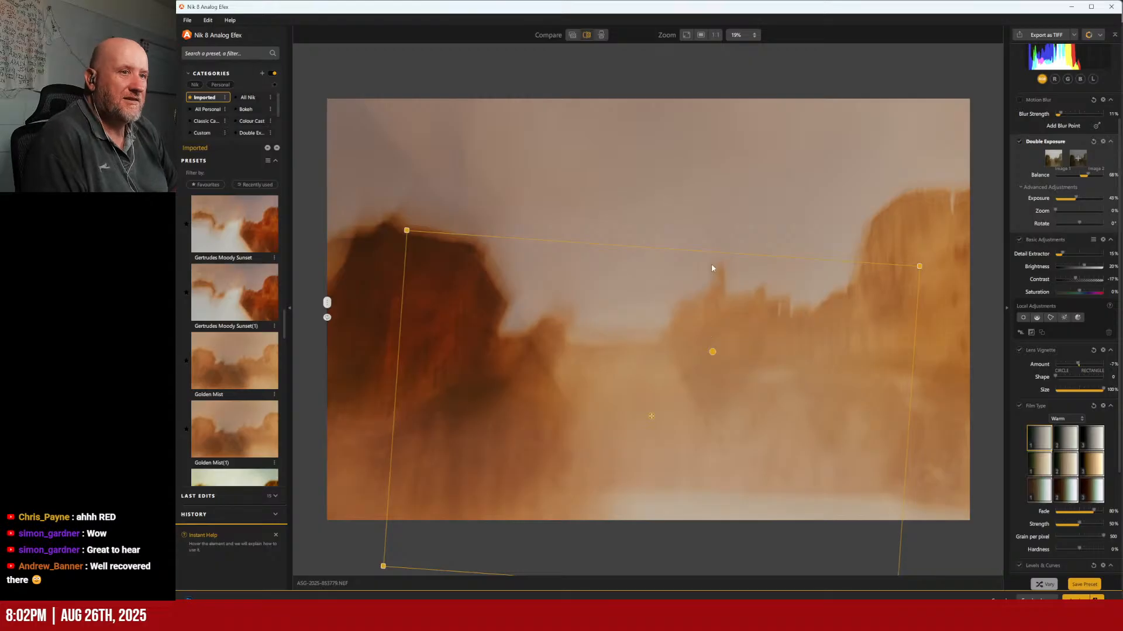
Step: Rotate the Double Exposure overlay much further around and shift its centre over the ground below the castle, trying several placements
{"action": "left_click_drag", "start_coordinate": [384, 200], "coordinate": [685, 197]}
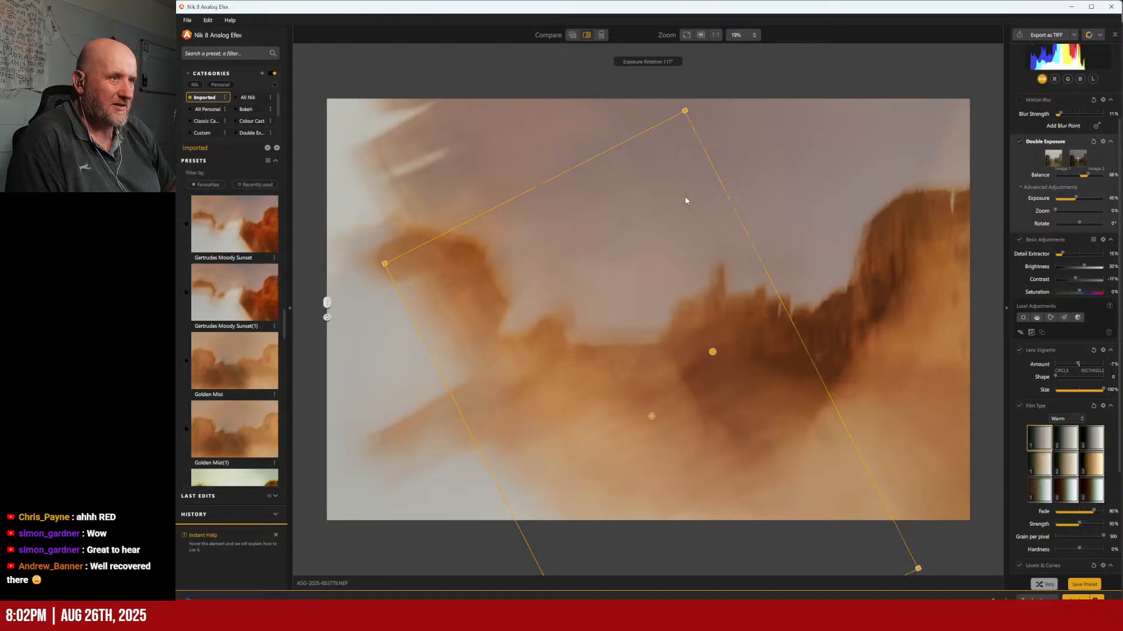
{"action": "left_click_drag", "start_coordinate": [385, 263], "coordinate": [315, 253]}
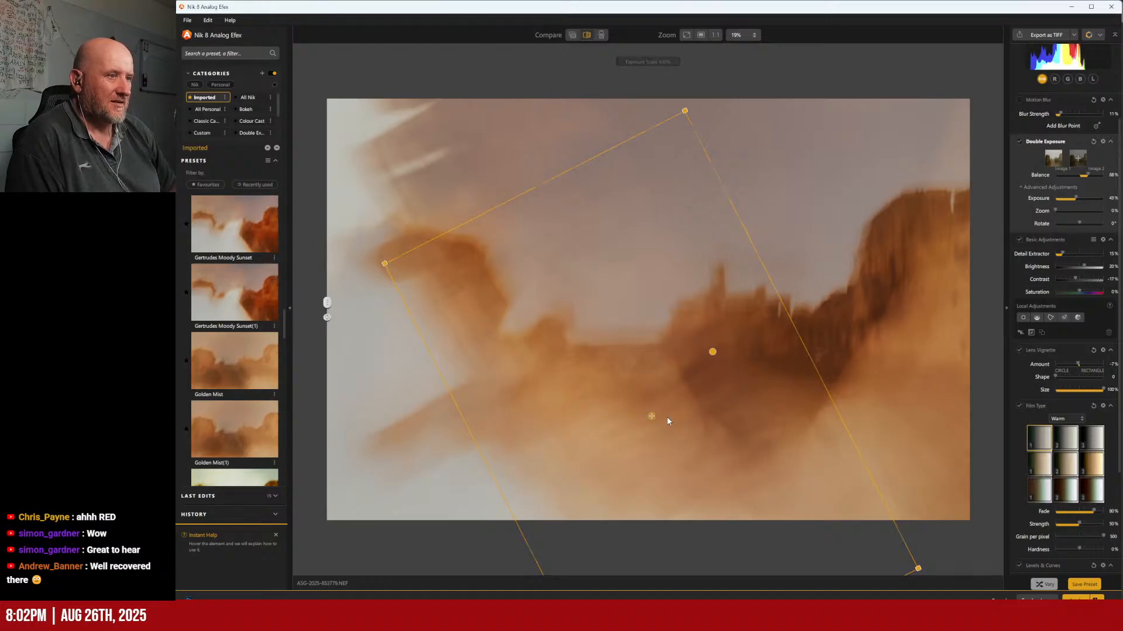
{"action": "left_click_drag", "start_coordinate": [651, 418], "coordinate": [719, 429]}
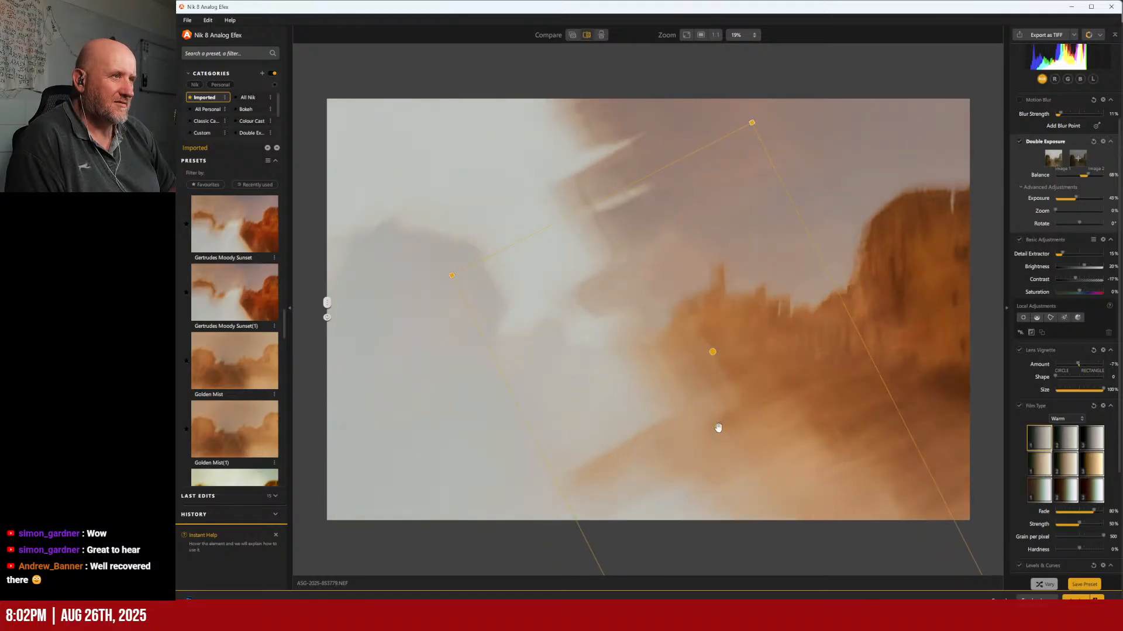
{"action": "left_click_drag", "start_coordinate": [790, 128], "coordinate": [535, 106]}
{"action": "left_click_drag", "start_coordinate": [720, 431], "coordinate": [797, 384]}
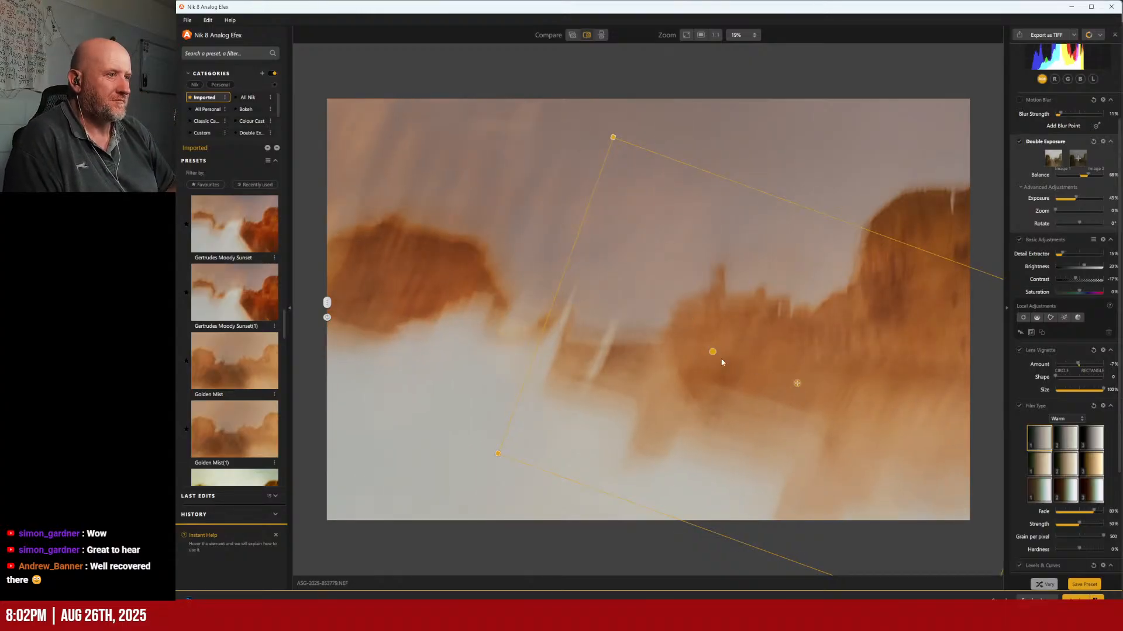
{"action": "left_click_drag", "start_coordinate": [793, 384], "coordinate": [784, 383]}
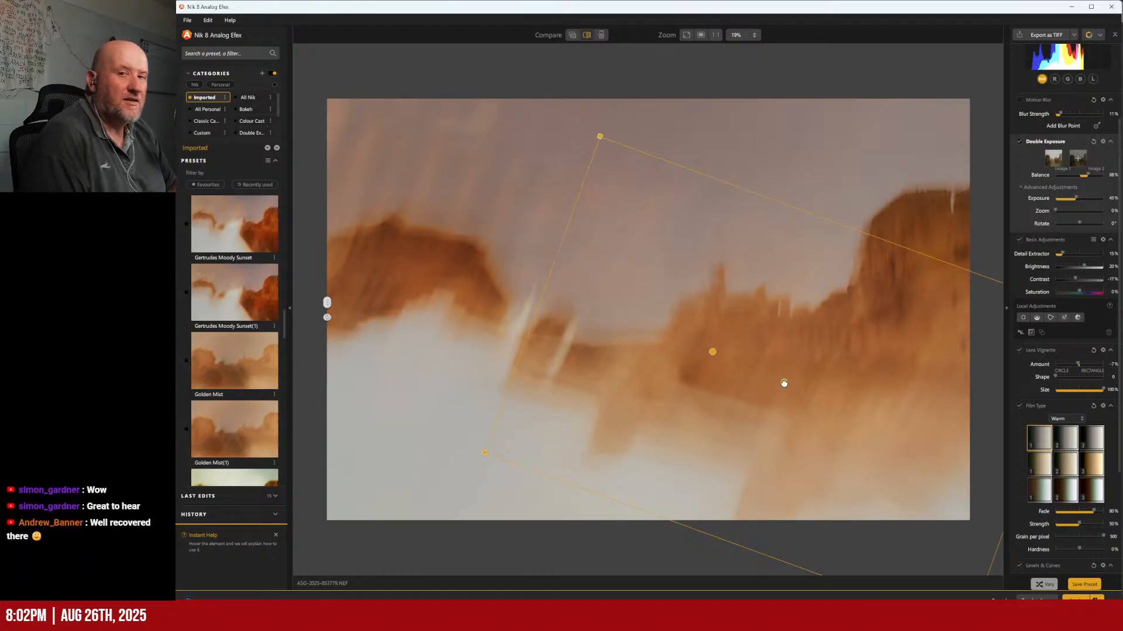
{"action": "left_click_drag", "start_coordinate": [785, 383], "coordinate": [823, 403]}
Step: Centre the Double Exposure overlay over the large dark mass opposite the castle, rotate it to 166°, and send this version to Photoshop as a layer
{"action": "left_click_drag", "start_coordinate": [825, 472], "coordinate": [410, 267]}
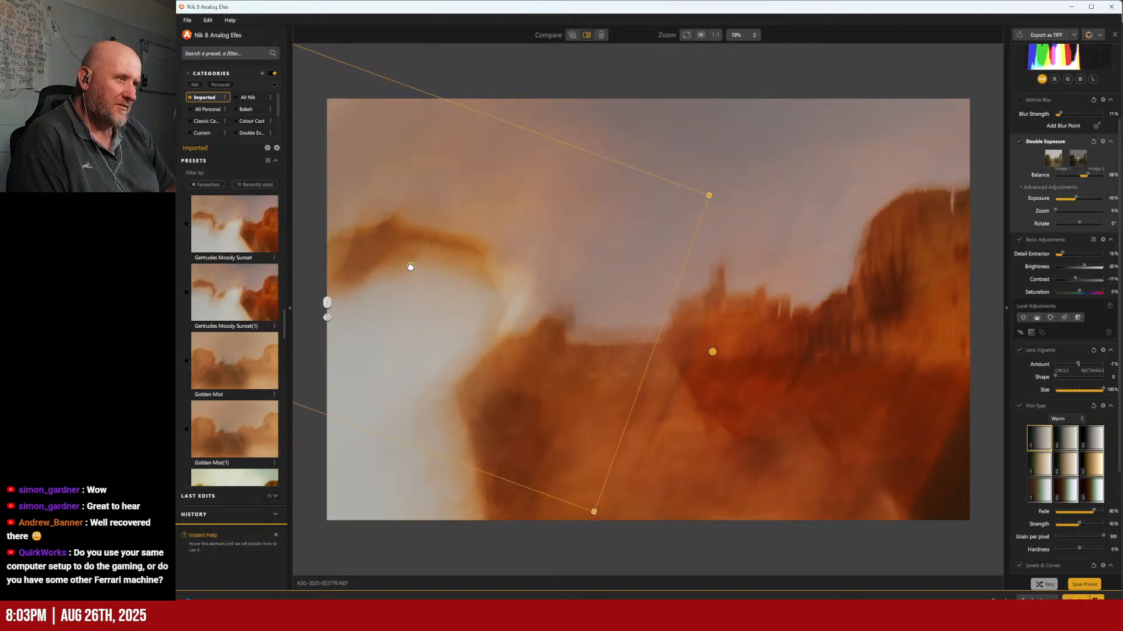
{"action": "left_click_drag", "start_coordinate": [792, 194], "coordinate": [764, 161]}
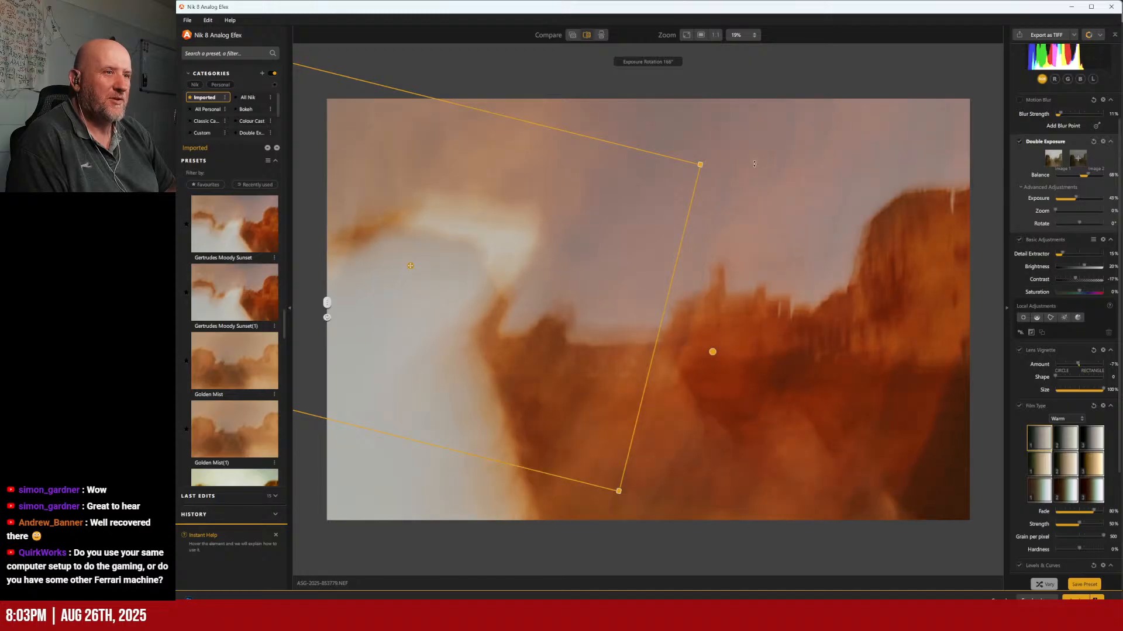
{"action": "mouse_move", "coordinate": [412, 266]}
{"action": "left_mouse_down"}
{"action": "mouse_move", "coordinate": [413, 306]}
{"action": "mouse_move", "coordinate": [401, 306]}
{"action": "mouse_move", "coordinate": [409, 287]}
{"action": "left_mouse_up"}
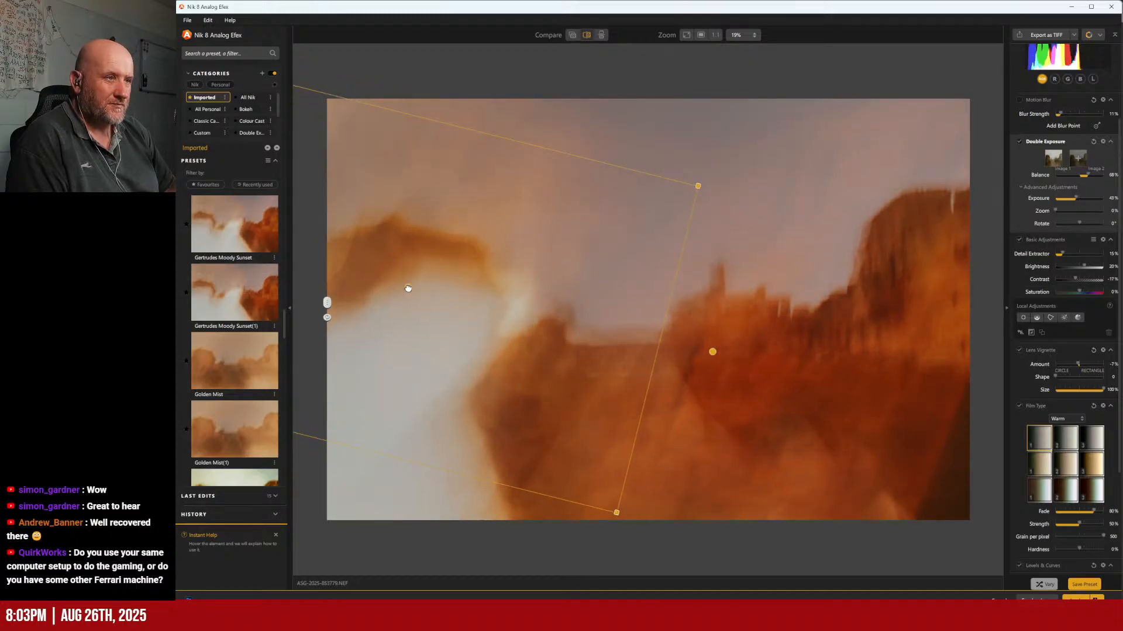
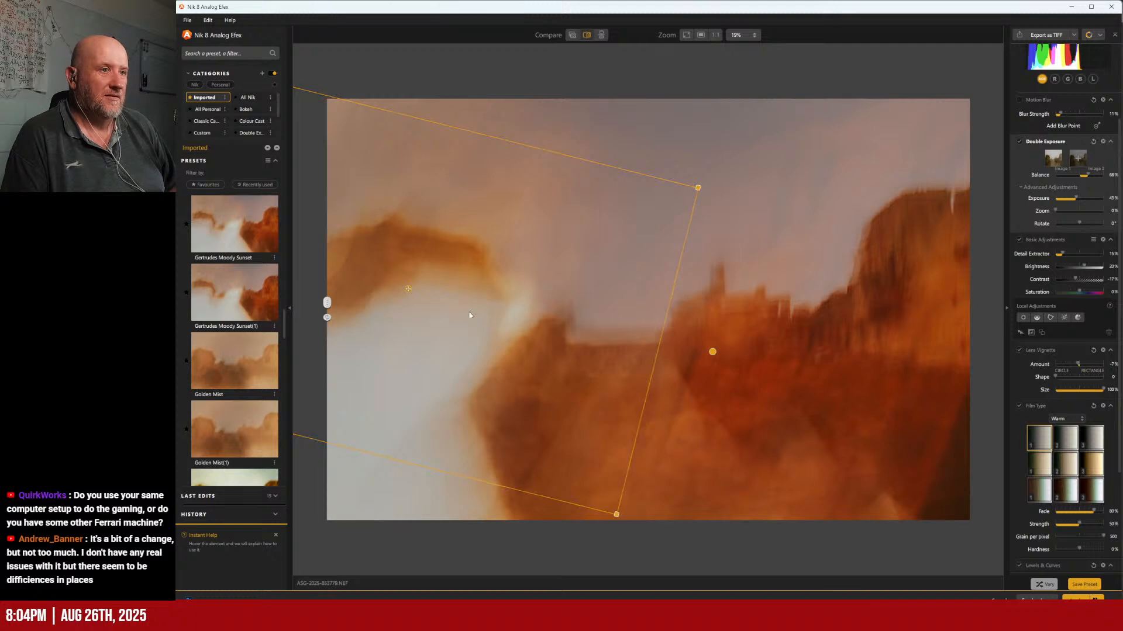
{"action": "left_click_drag", "start_coordinate": [406, 288], "coordinate": [408, 294]}
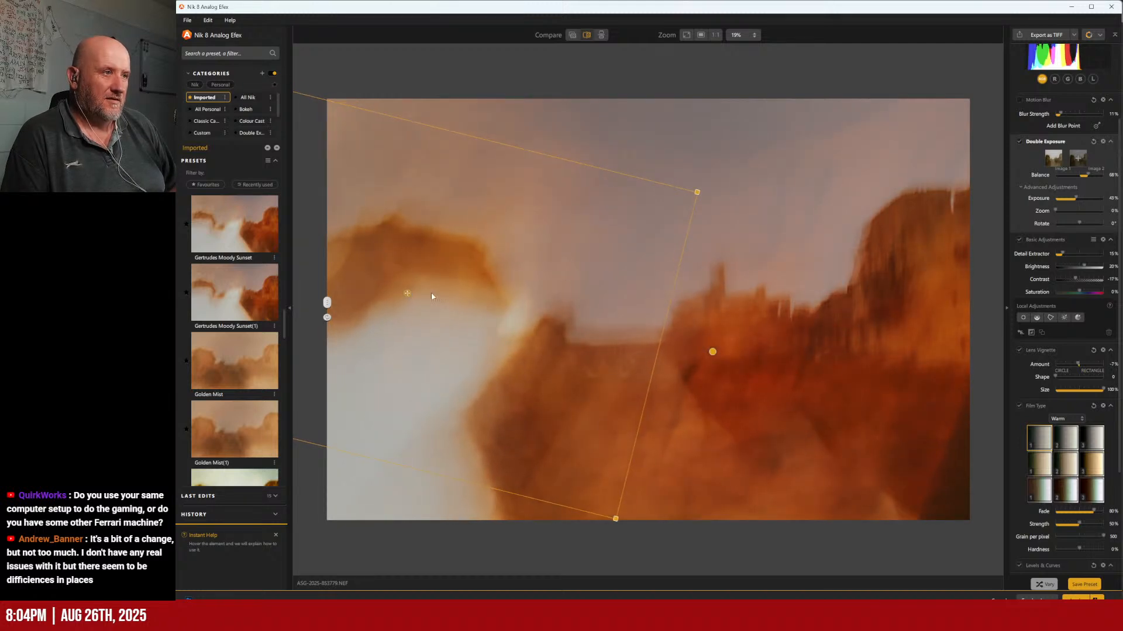
{"action": "mouse_move", "coordinate": [699, 193]}
{"action": "left_mouse_down"}
{"action": "mouse_move", "coordinate": [700, 158]}
{"action": "mouse_move", "coordinate": [696, 261]}
{"action": "mouse_move", "coordinate": [705, 188]}
{"action": "mouse_move", "coordinate": [706, 198]}
{"action": "left_mouse_up"}
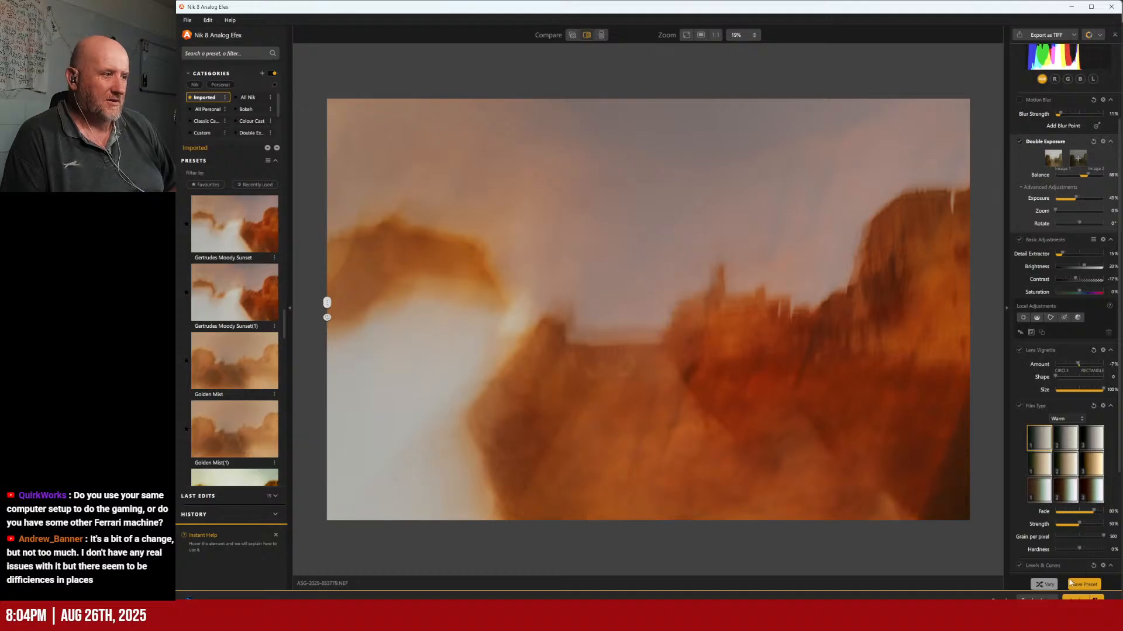
{"action": "left_click", "coordinate": [1038, 601]}
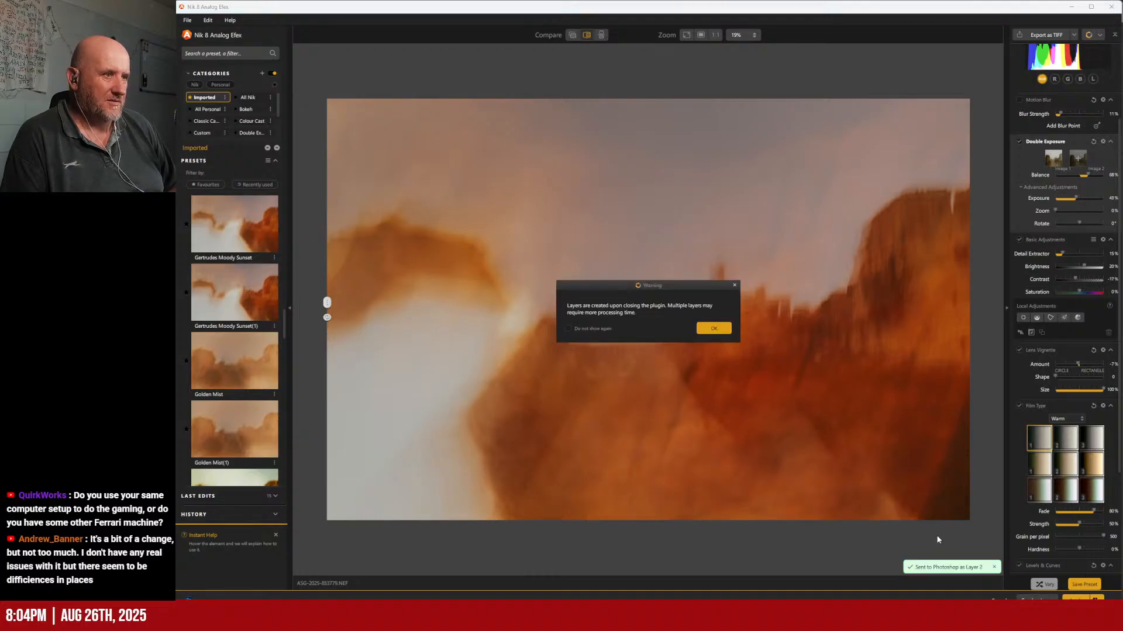
{"action": "left_click", "coordinate": [723, 331]}
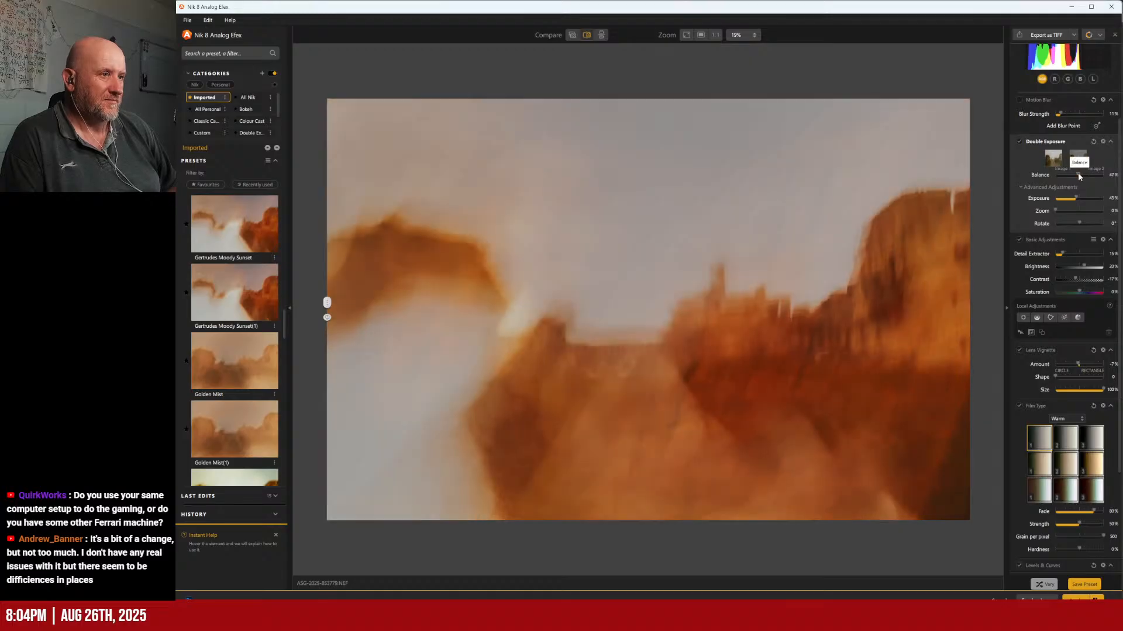
Step: Set the Double Exposure balance to 63%, and the basic adjustments to Brightness 4%, Contrast 18% and Detail Extractor 14%
{"action": "left_click_drag", "start_coordinate": [1088, 175], "coordinate": [1085, 176]}
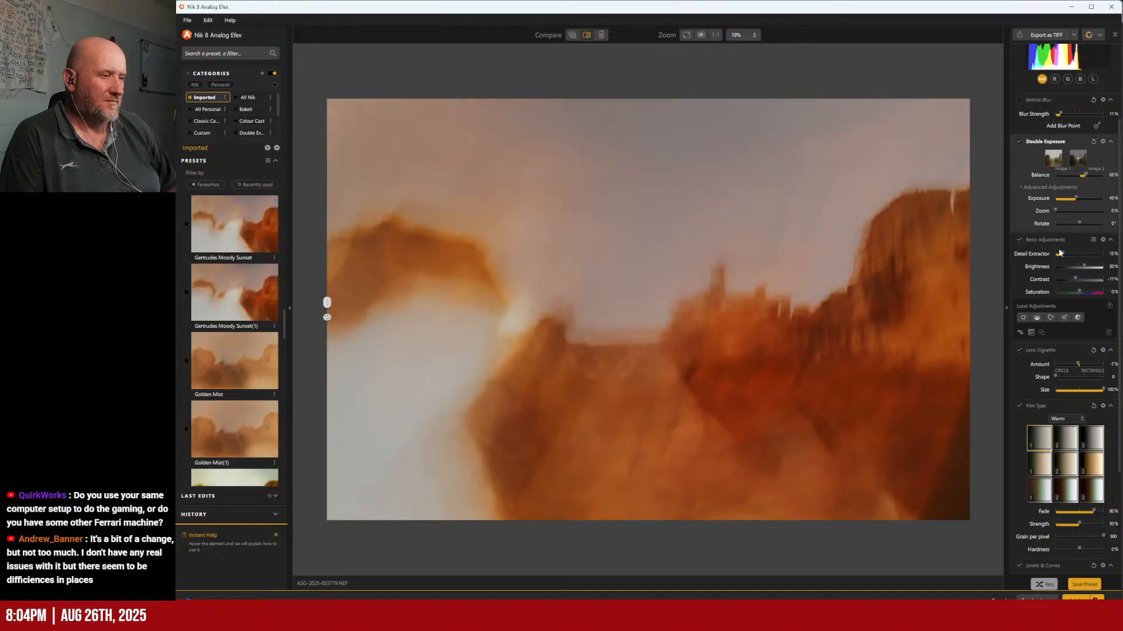
{"action": "left_click_drag", "start_coordinate": [1083, 267], "coordinate": [1081, 266]}
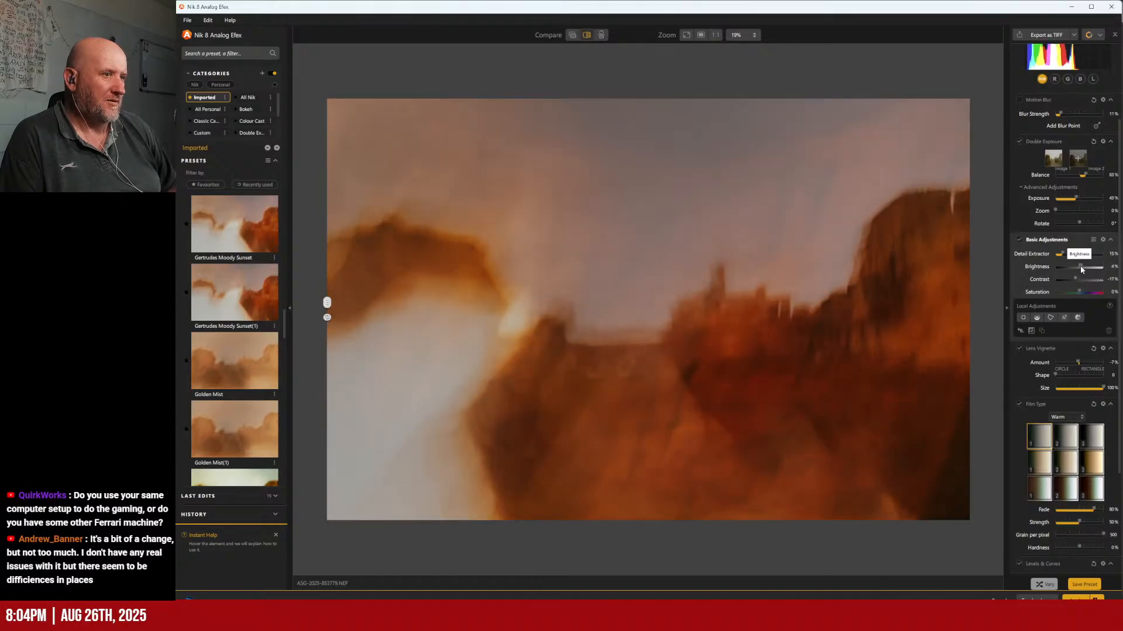
{"action": "left_click_drag", "start_coordinate": [1077, 281], "coordinate": [1086, 281]}
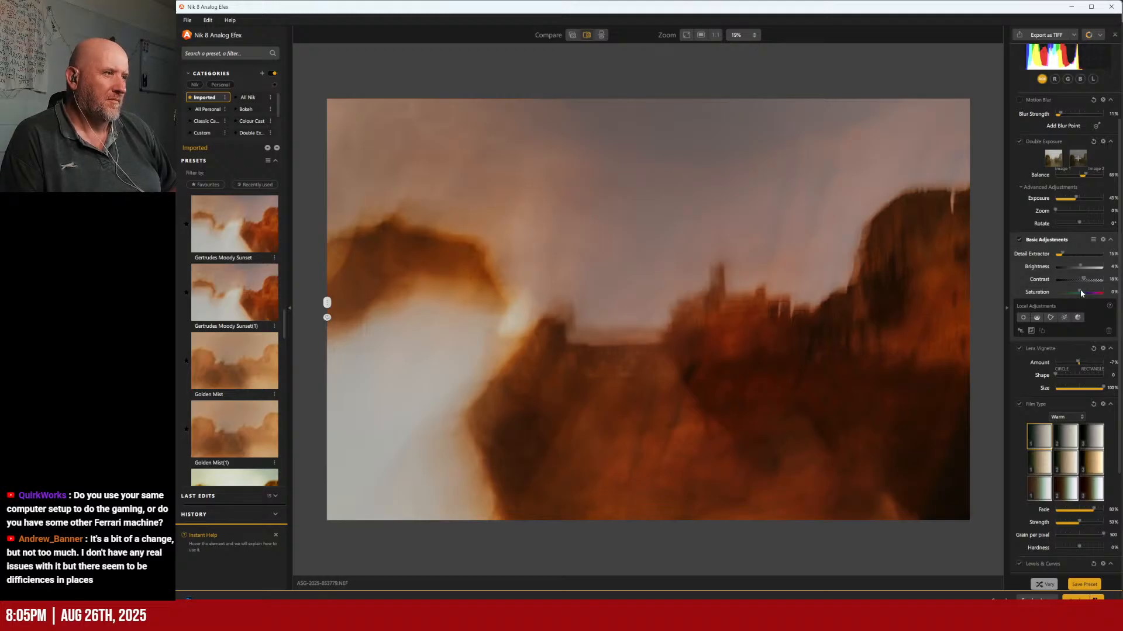
{"action": "mouse_move", "coordinate": [1062, 253]}
{"action": "left_mouse_down"}
{"action": "mouse_move", "coordinate": [1051, 253]}
{"action": "mouse_move", "coordinate": [1063, 257]}
{"action": "left_mouse_up"}
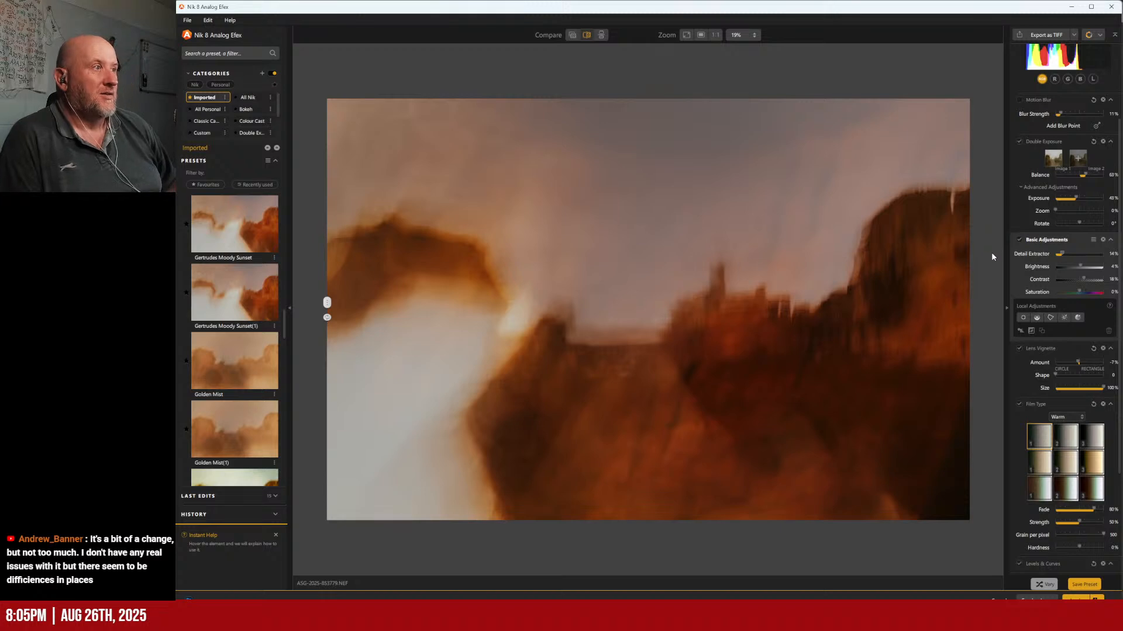
Step: Rotate the Double Exposure overlay to 192°, move it down towards the foreground path, and send this version to Photoshop as another layer
{"action": "left_click", "coordinate": [1034, 145]}
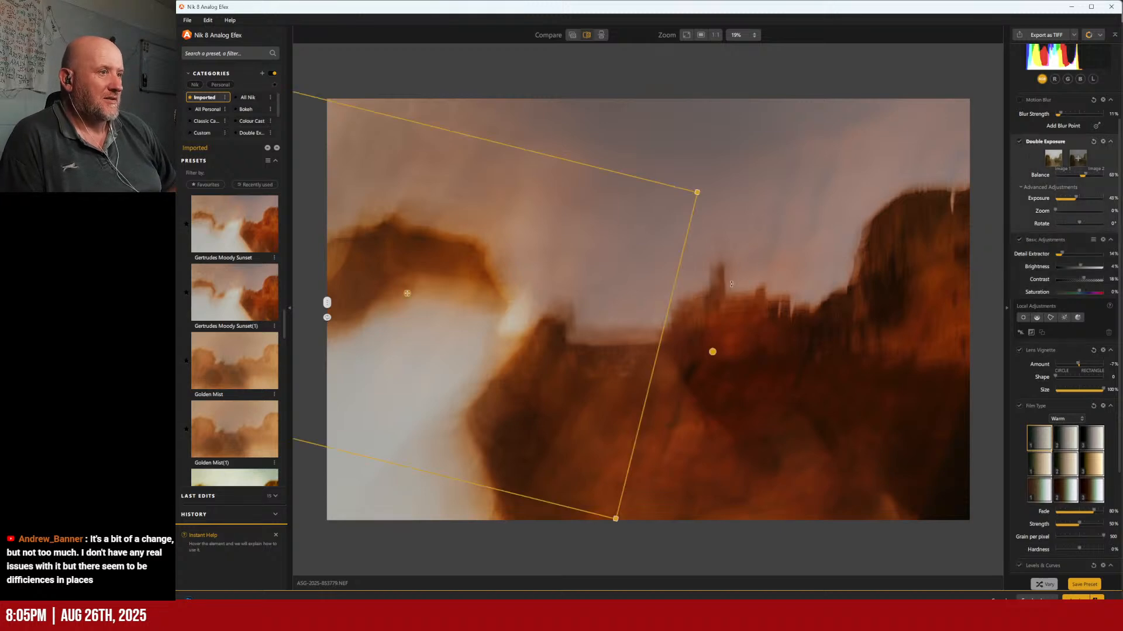
{"action": "mouse_move", "coordinate": [409, 294]}
{"action": "left_mouse_down"}
{"action": "mouse_move", "coordinate": [411, 258]}
{"action": "mouse_move", "coordinate": [414, 314]}
{"action": "mouse_move", "coordinate": [391, 415]}
{"action": "mouse_move", "coordinate": [399, 277]}
{"action": "mouse_move", "coordinate": [429, 251]}
{"action": "mouse_move", "coordinate": [493, 313]}
{"action": "mouse_move", "coordinate": [539, 326]}
{"action": "mouse_move", "coordinate": [565, 390]}
{"action": "mouse_move", "coordinate": [672, 474]}
{"action": "mouse_move", "coordinate": [875, 442]}
{"action": "mouse_move", "coordinate": [884, 407]}
{"action": "mouse_move", "coordinate": [970, 388]}
{"action": "mouse_move", "coordinate": [970, 401]}
{"action": "mouse_move", "coordinate": [664, 329]}
{"action": "mouse_move", "coordinate": [499, 355]}
{"action": "mouse_move", "coordinate": [374, 305]}
{"action": "mouse_move", "coordinate": [441, 306]}
{"action": "mouse_move", "coordinate": [409, 298]}
{"action": "left_mouse_up"}
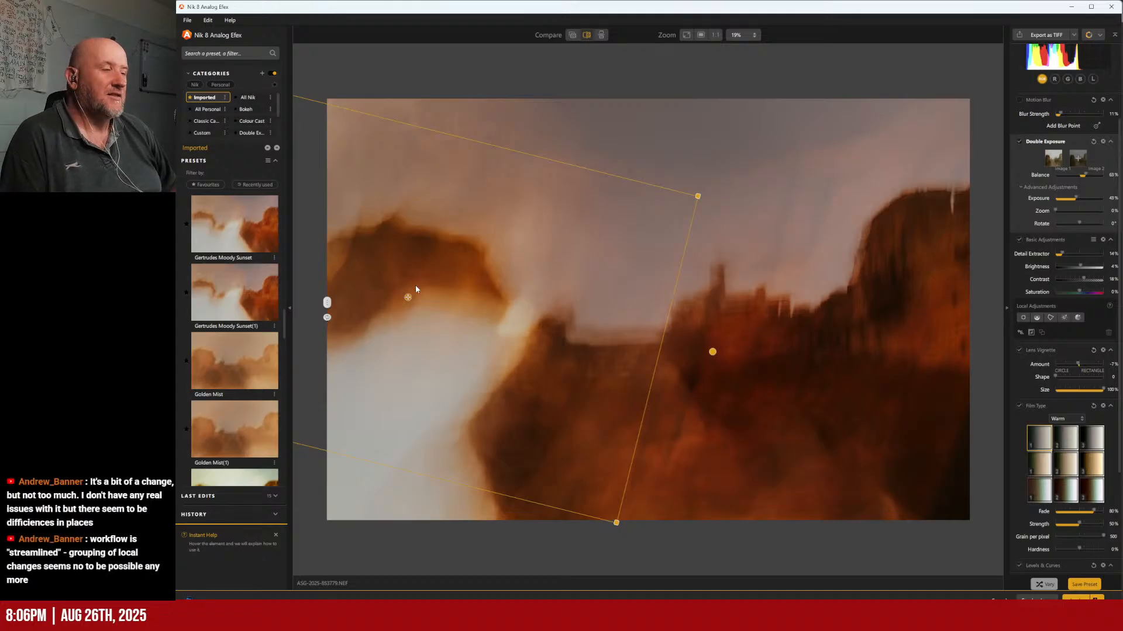
{"action": "left_click_drag", "start_coordinate": [760, 193], "coordinate": [656, 71]}
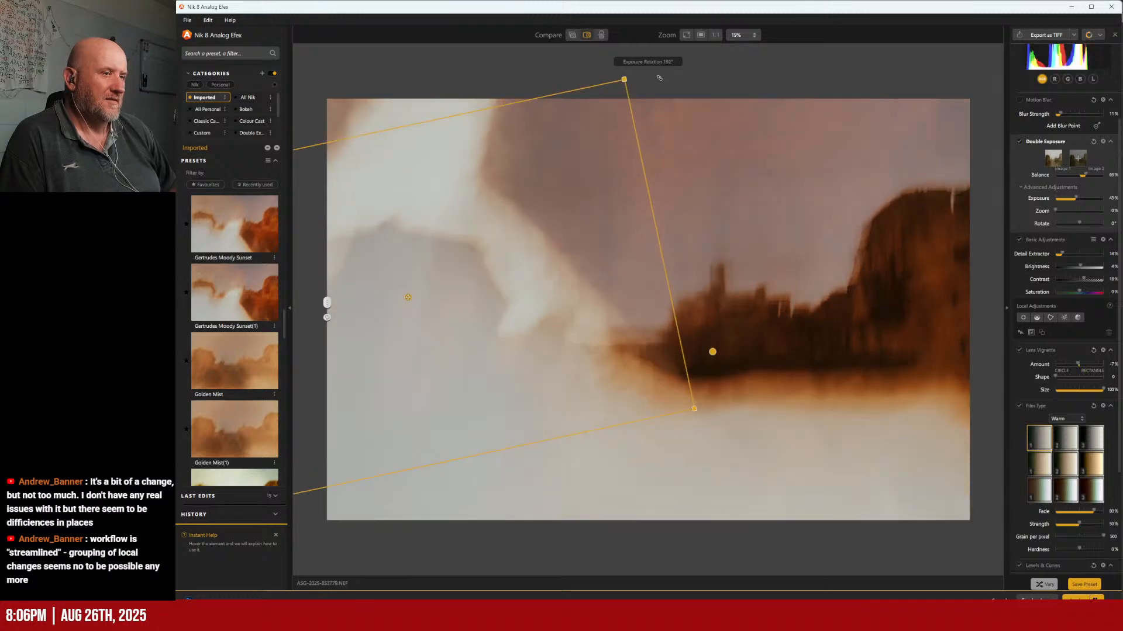
{"action": "left_click_drag", "start_coordinate": [408, 302], "coordinate": [487, 414]}
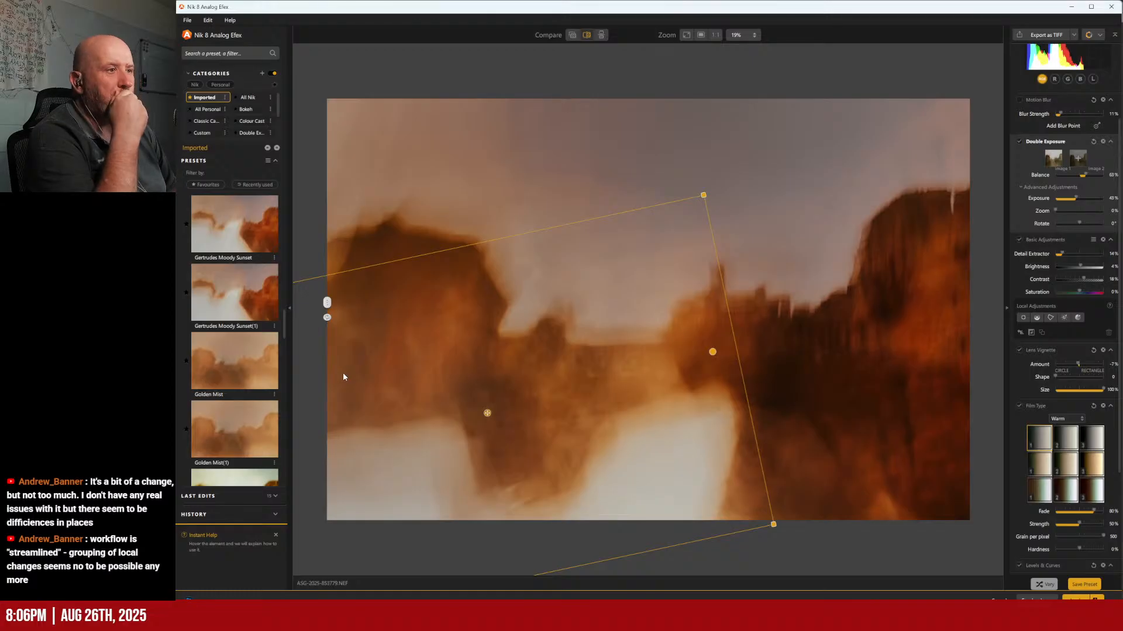
{"action": "left_click", "coordinate": [1036, 601]}
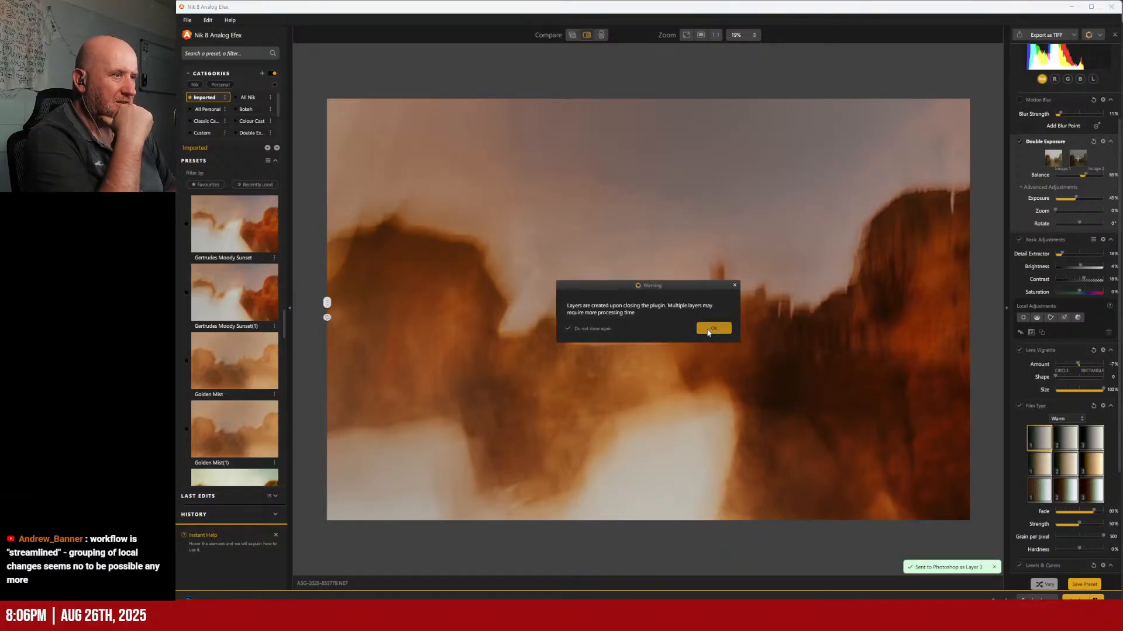
{"action": "left_click", "coordinate": [712, 328]}
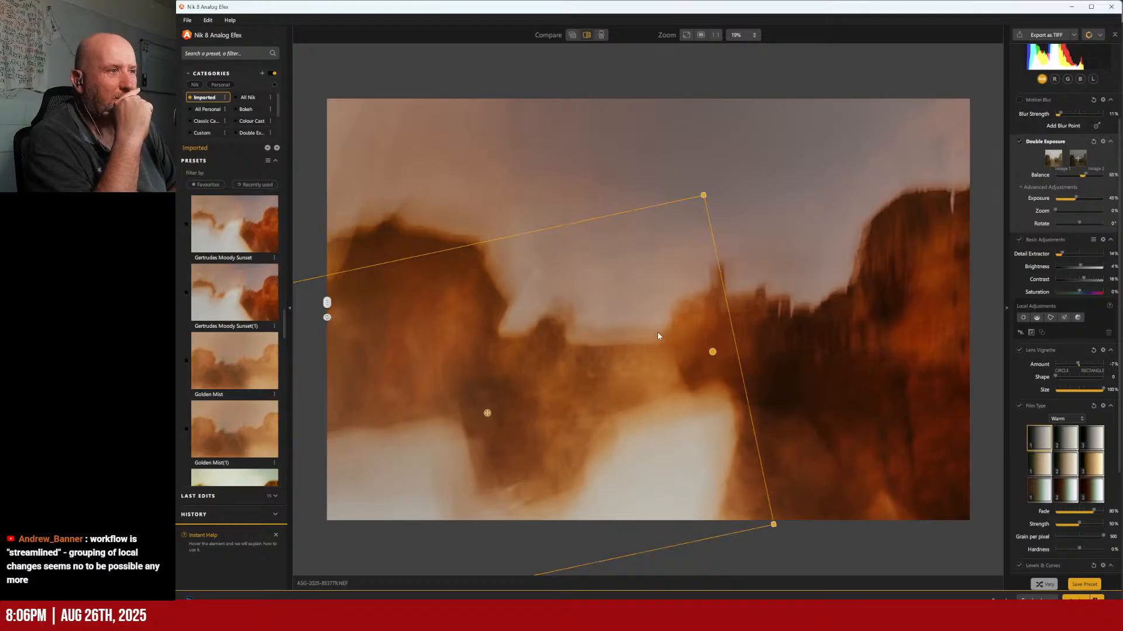
Step: Rotate the Double Exposure overlay until its short side is uppermost and move its centre to the foreground near the image's bottom edge
{"action": "left_click_drag", "start_coordinate": [491, 414], "coordinate": [535, 416]}
{"action": "left_click_drag", "start_coordinate": [747, 186], "coordinate": [523, 109]}
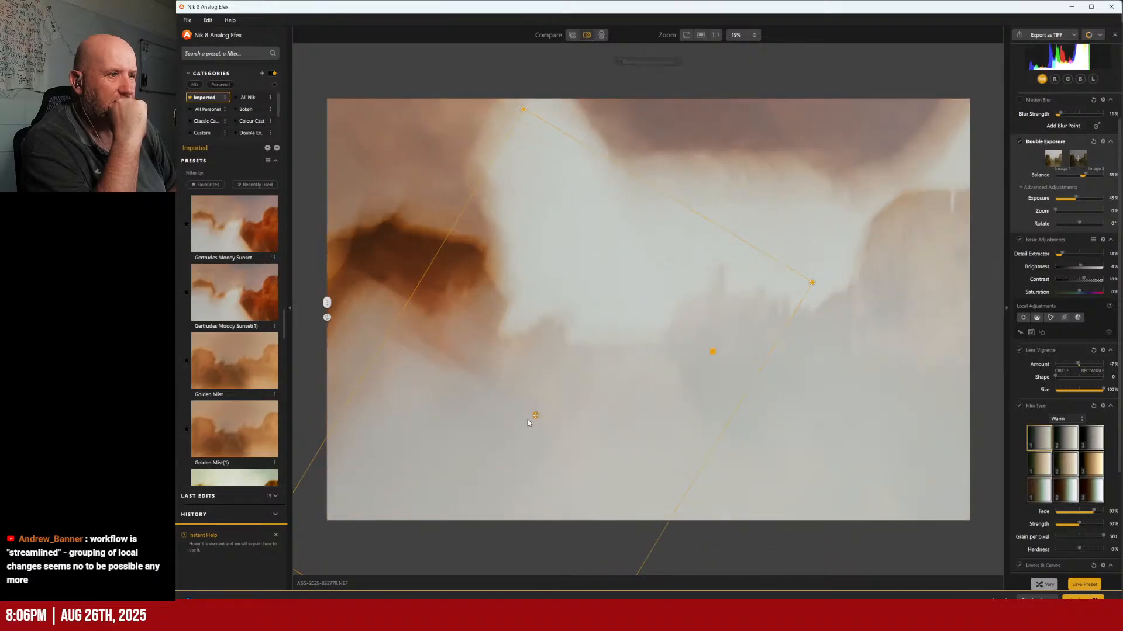
{"action": "left_click_drag", "start_coordinate": [534, 416], "coordinate": [686, 508]}
{"action": "left_click_drag", "start_coordinate": [737, 199], "coordinate": [576, 165]}
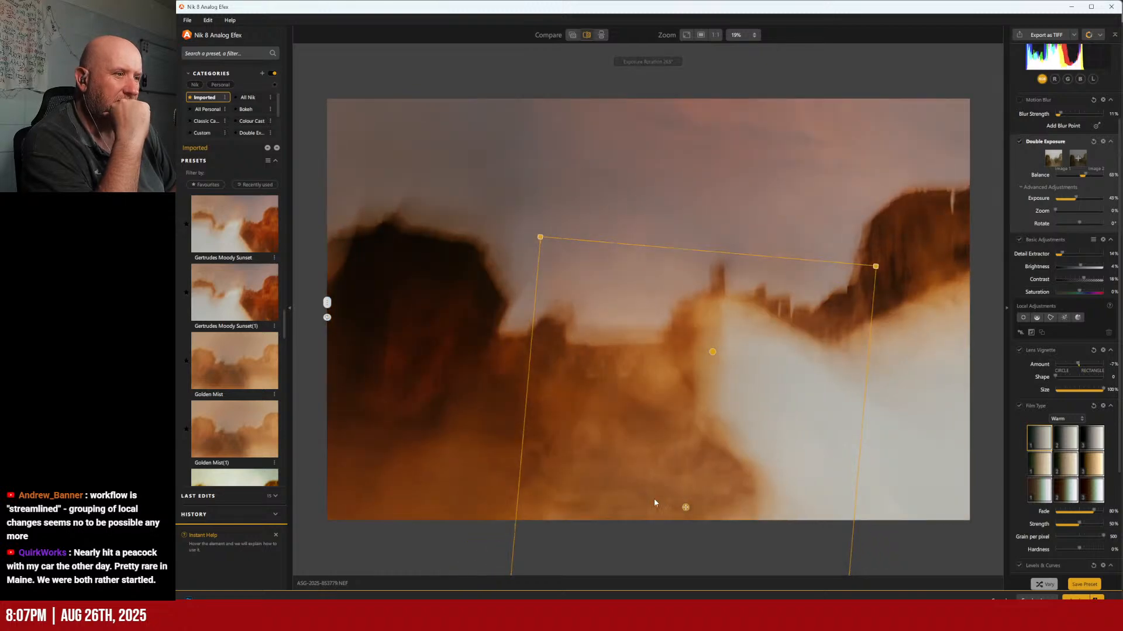
Step: Tilt the Double Exposure overlay upwards on the castle side and centre it below the castle so its bright area reaches the image's edge
{"action": "left_click_drag", "start_coordinate": [680, 509], "coordinate": [732, 520]}
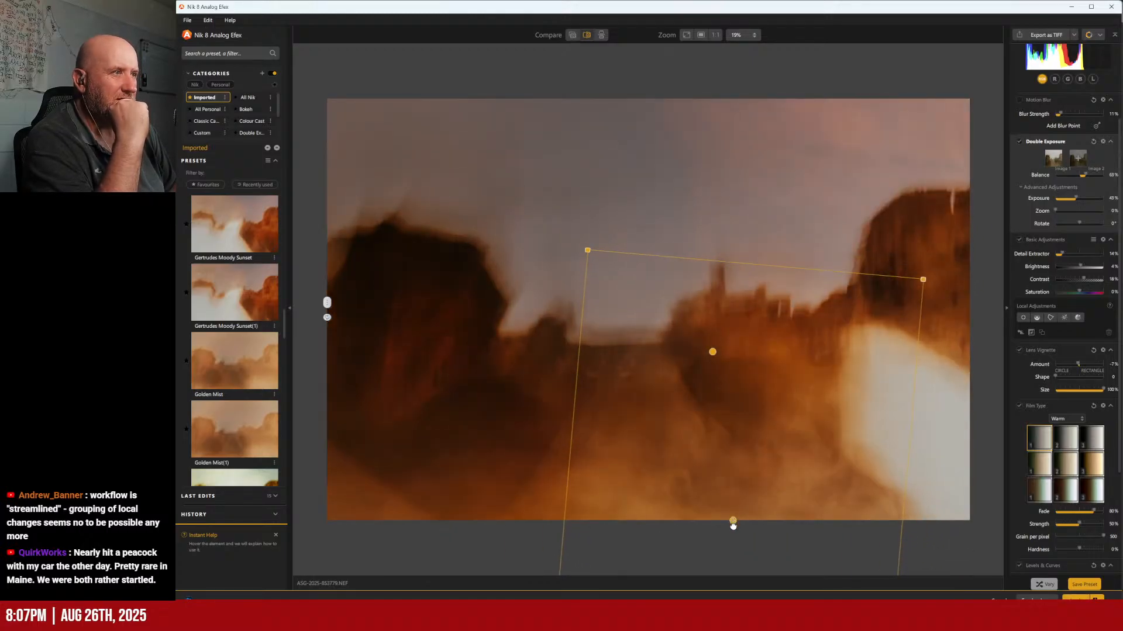
{"action": "left_click_drag", "start_coordinate": [922, 280], "coordinate": [820, 230]}
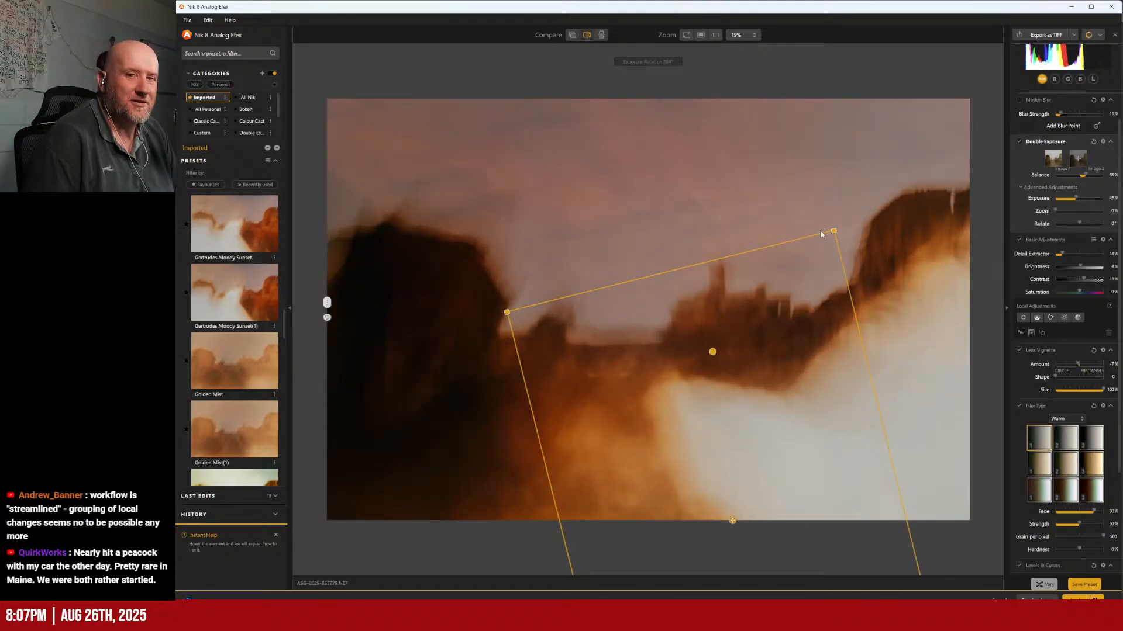
{"action": "left_click_drag", "start_coordinate": [732, 520], "coordinate": [823, 430]}
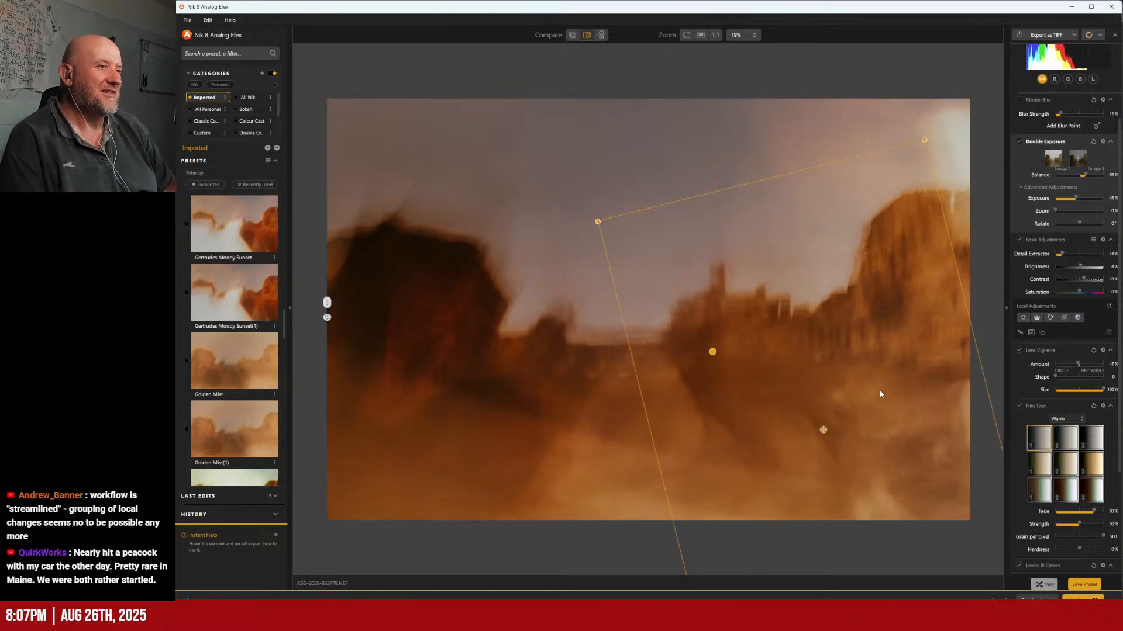
{"action": "left_click_drag", "start_coordinate": [823, 430], "coordinate": [813, 457]}
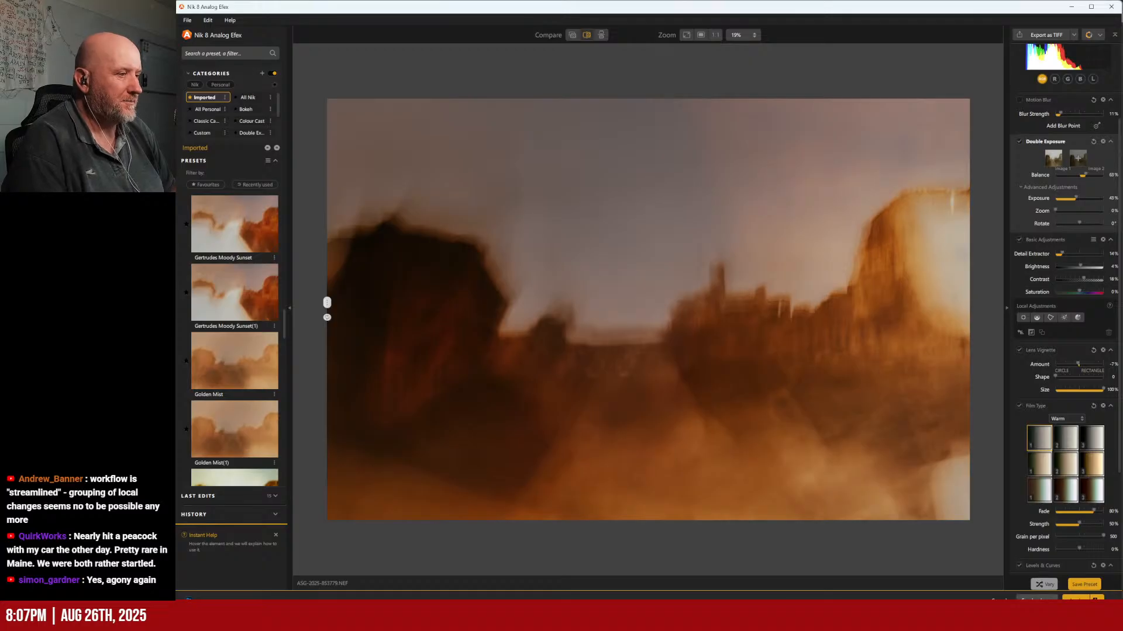
Step: Apply the current Analog Efex version back to Photoshop, close the Nik Collection panel and move the new layer to the top of the stack
{"action": "left_click", "coordinate": [1037, 600]}
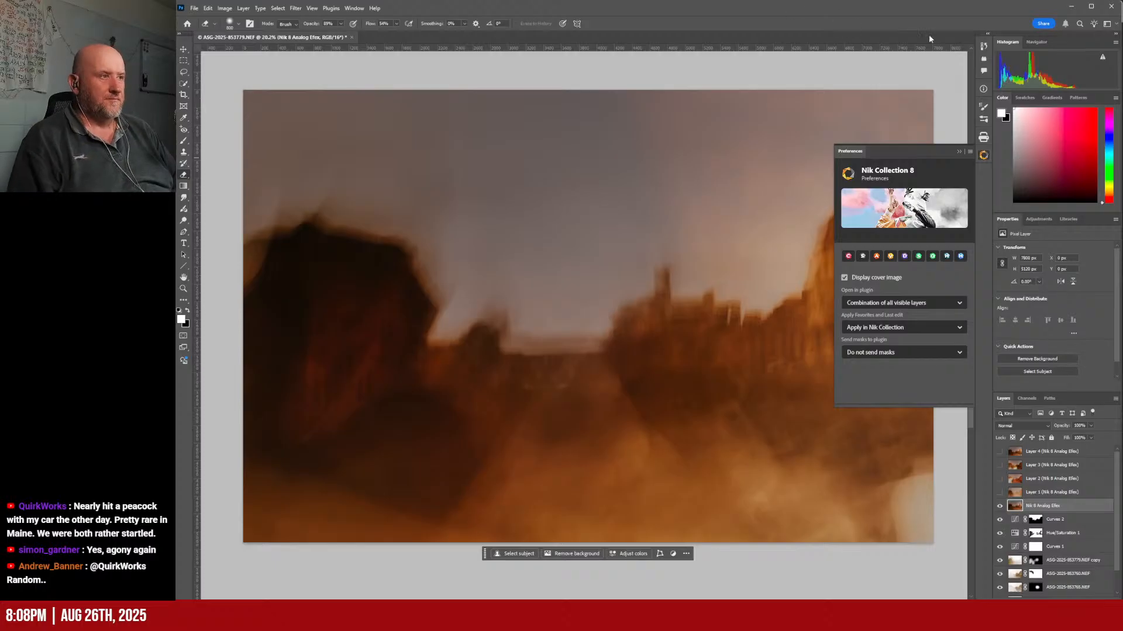
{"action": "left_click", "coordinate": [986, 156]}
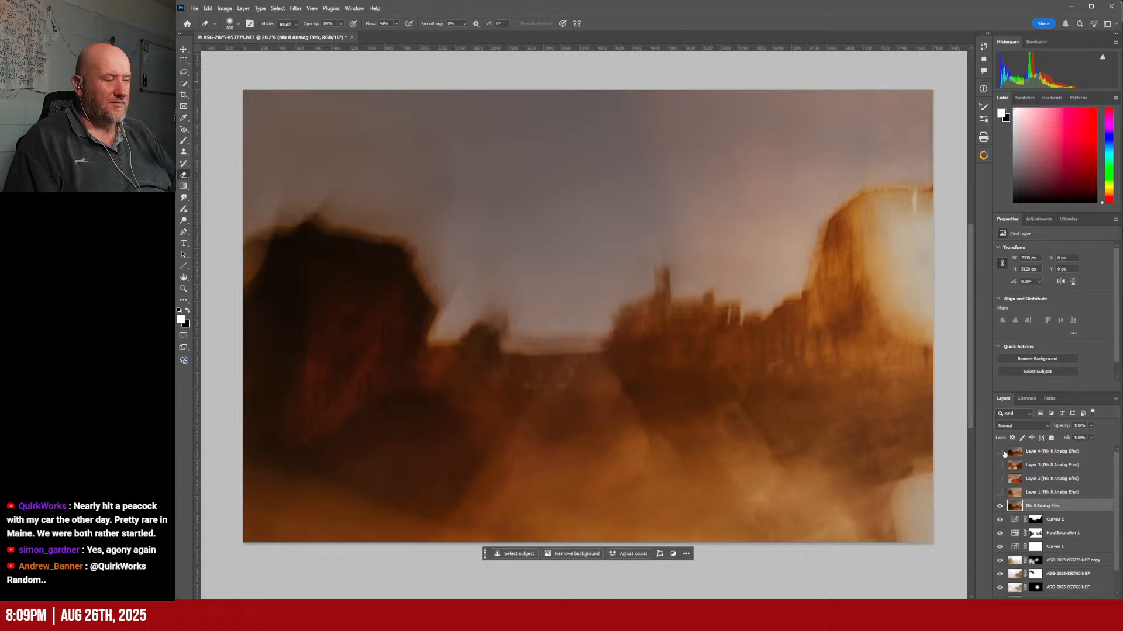
{"action": "left_click_drag", "start_coordinate": [1040, 512], "coordinate": [1059, 454]}
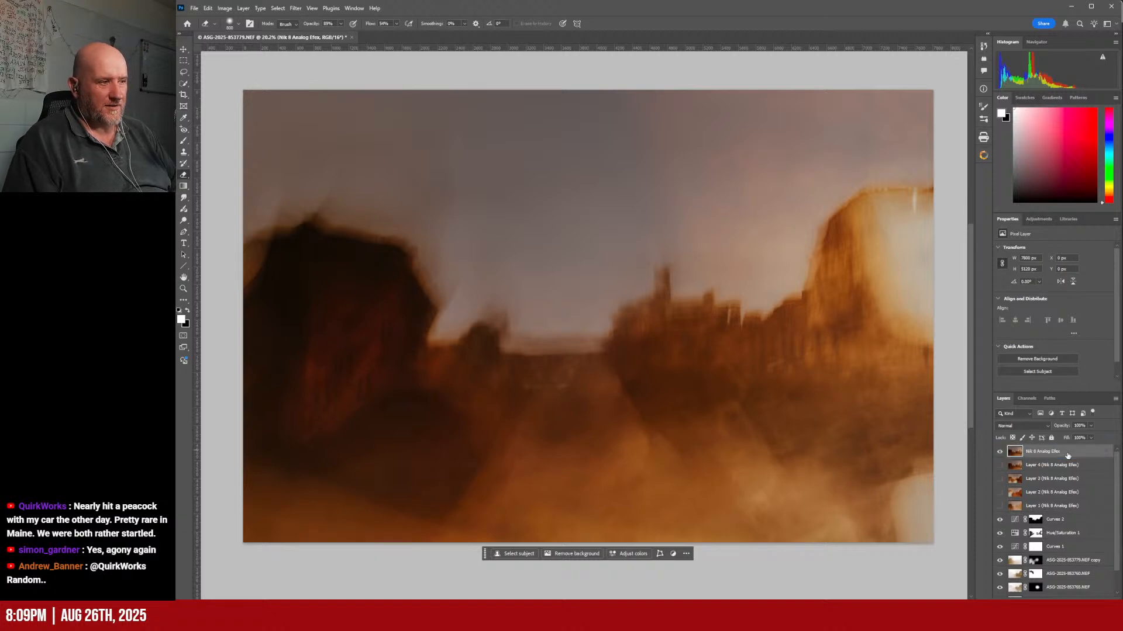
Step: Preview the Analog Efex variation layers one at a time, keeping only Layer 1 and Layer 2 of them visible
{"action": "left_click", "coordinate": [1000, 452]}
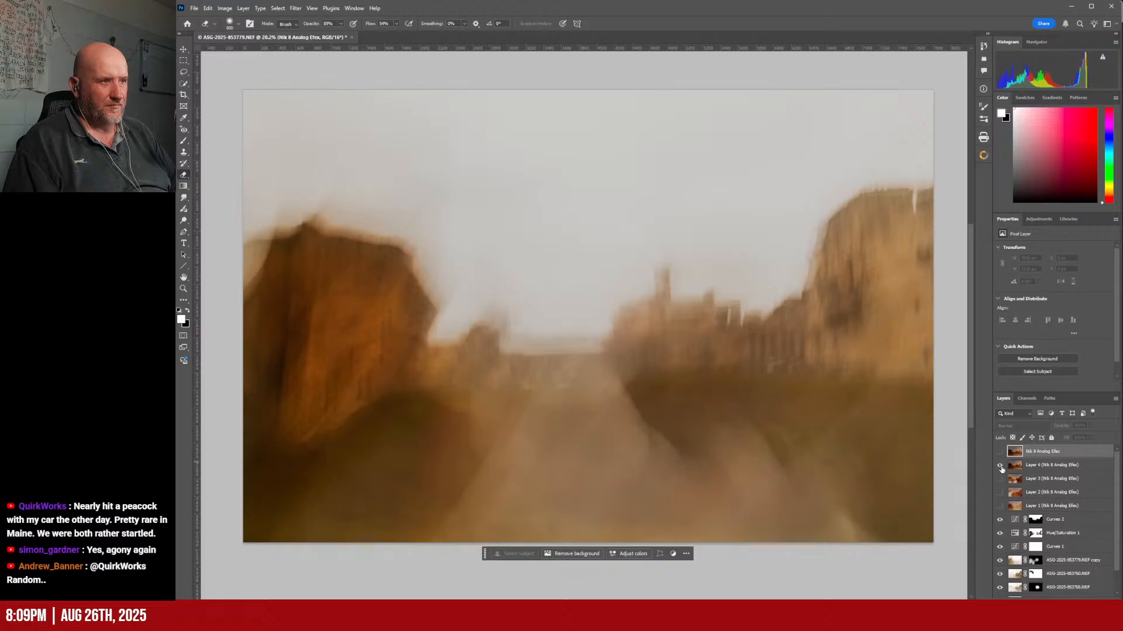
{"action": "left_click", "coordinate": [1000, 466]}
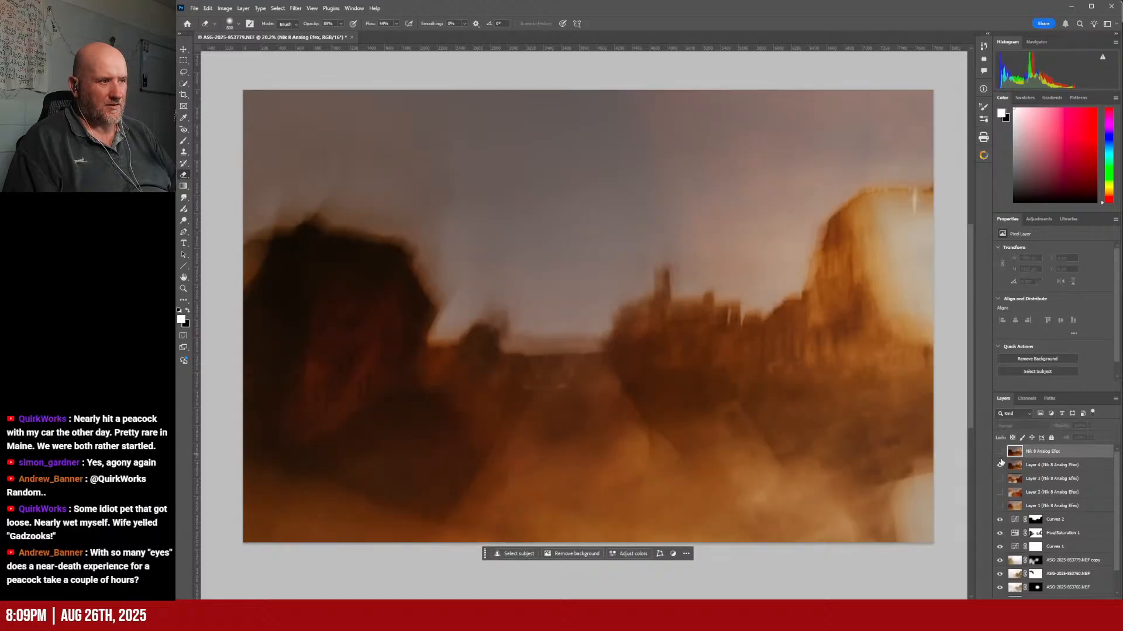
{"action": "left_click", "coordinate": [1000, 467]}
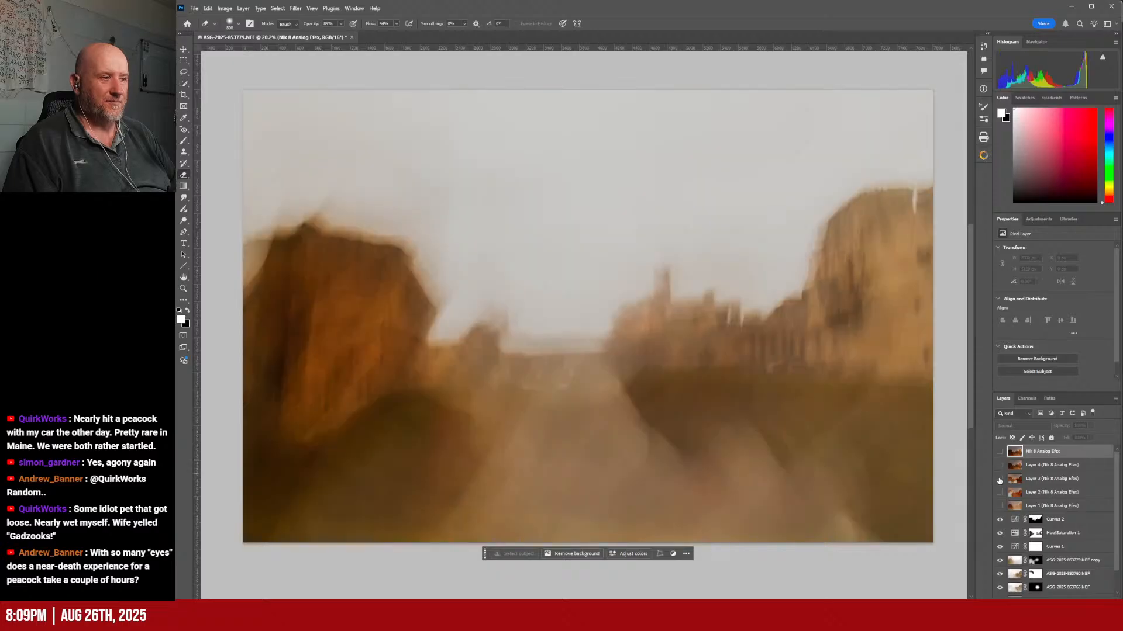
{"action": "left_click", "coordinate": [1000, 479]}
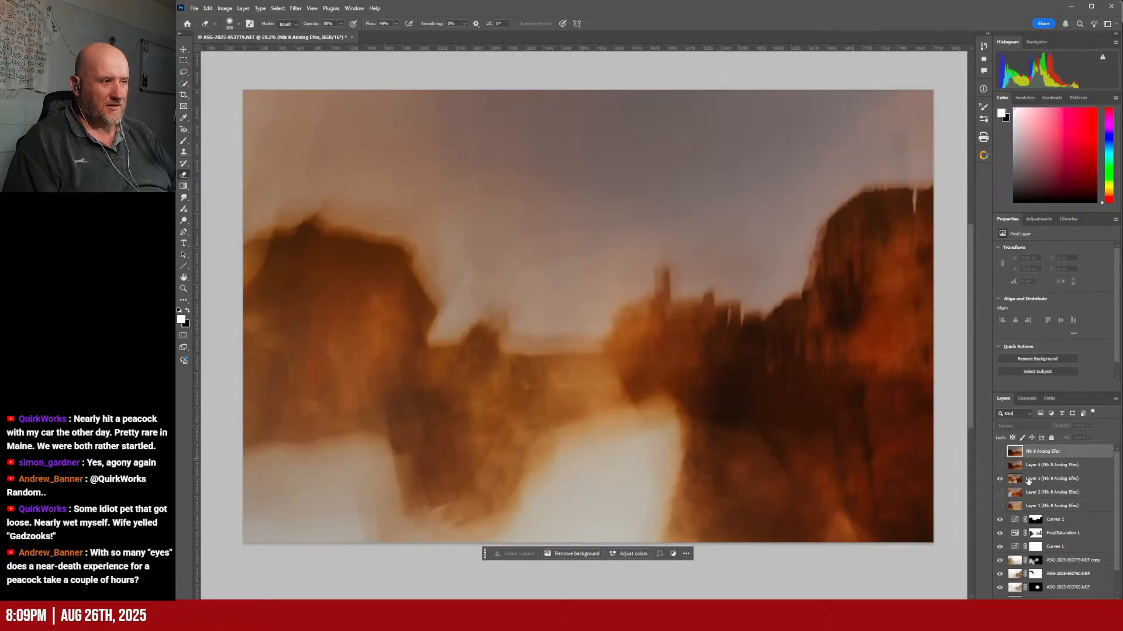
{"action": "left_click", "coordinate": [999, 480]}
{"action": "left_click", "coordinate": [999, 493]}
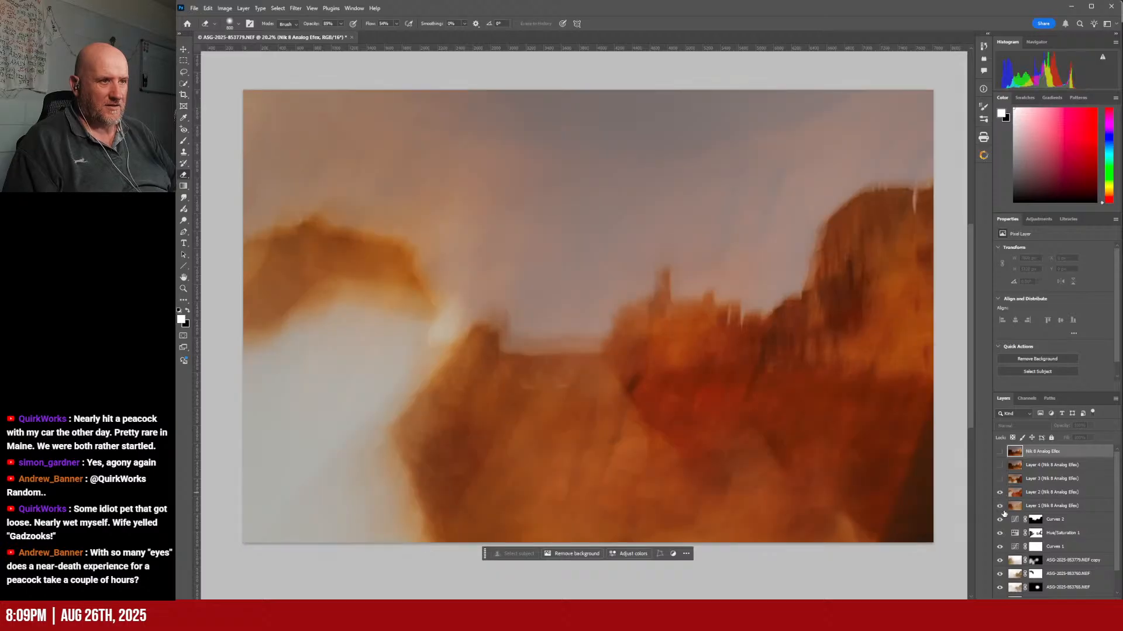
{"action": "left_click", "coordinate": [999, 494]}
{"action": "left_click", "coordinate": [1000, 494]}
Step: Move the Layer 1 variation above Layer 2, compare it with the one beneath and give it a black layer mask
{"action": "left_click_drag", "start_coordinate": [1042, 509], "coordinate": [1037, 493]}
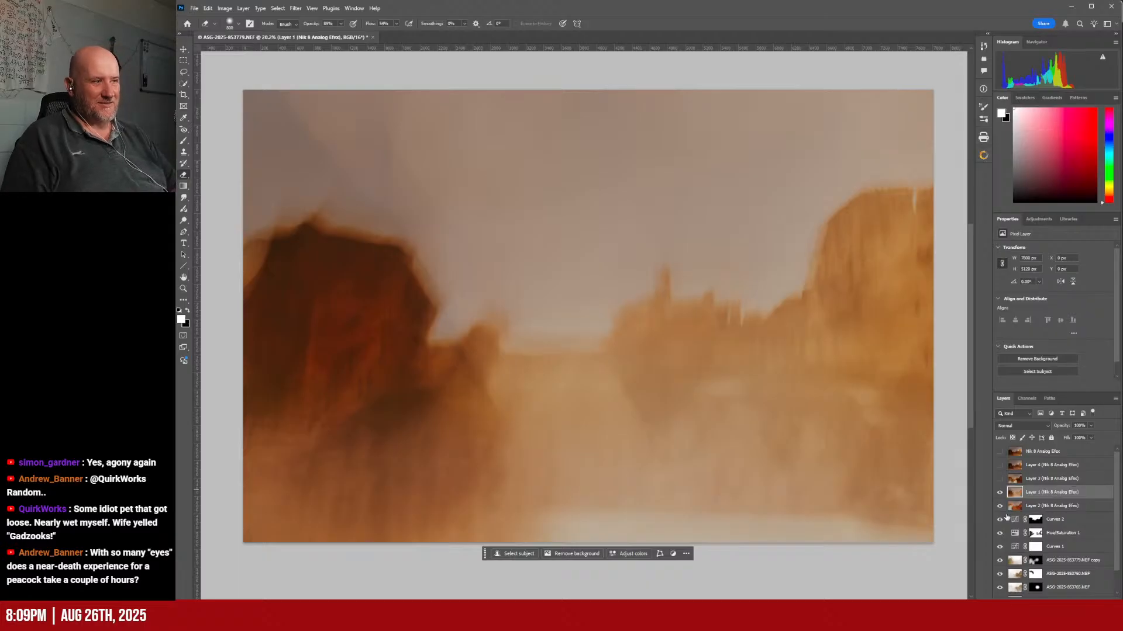
{"action": "left_click", "coordinate": [1000, 493]}
{"action": "left_click", "coordinate": [1000, 493]}
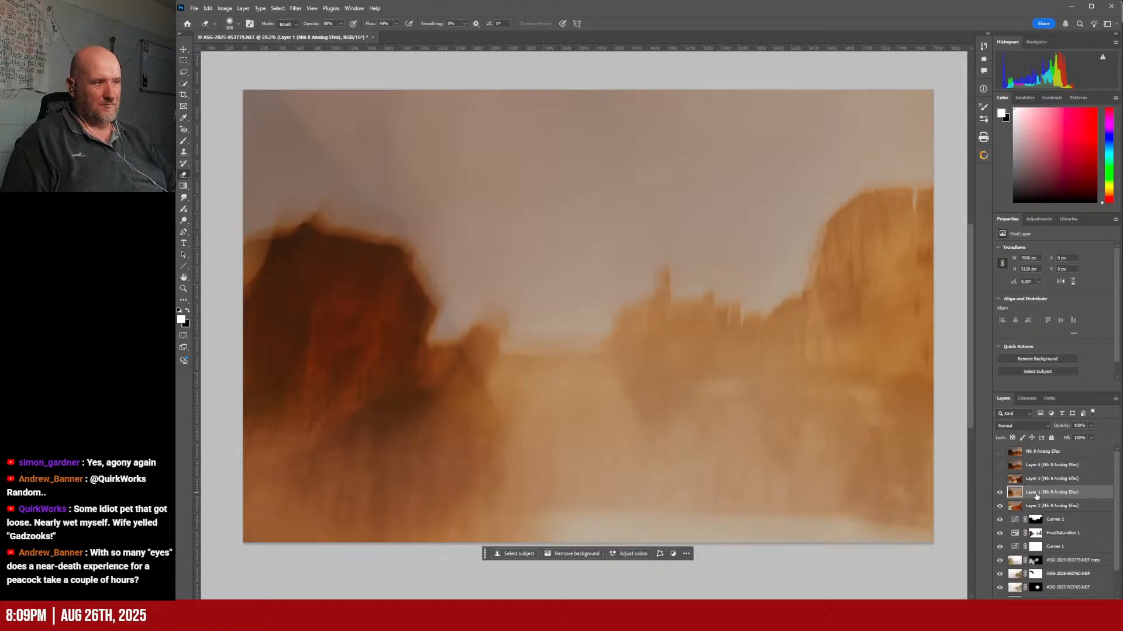
{"action": "left_click", "coordinate": [1043, 606], "text": "alt"}
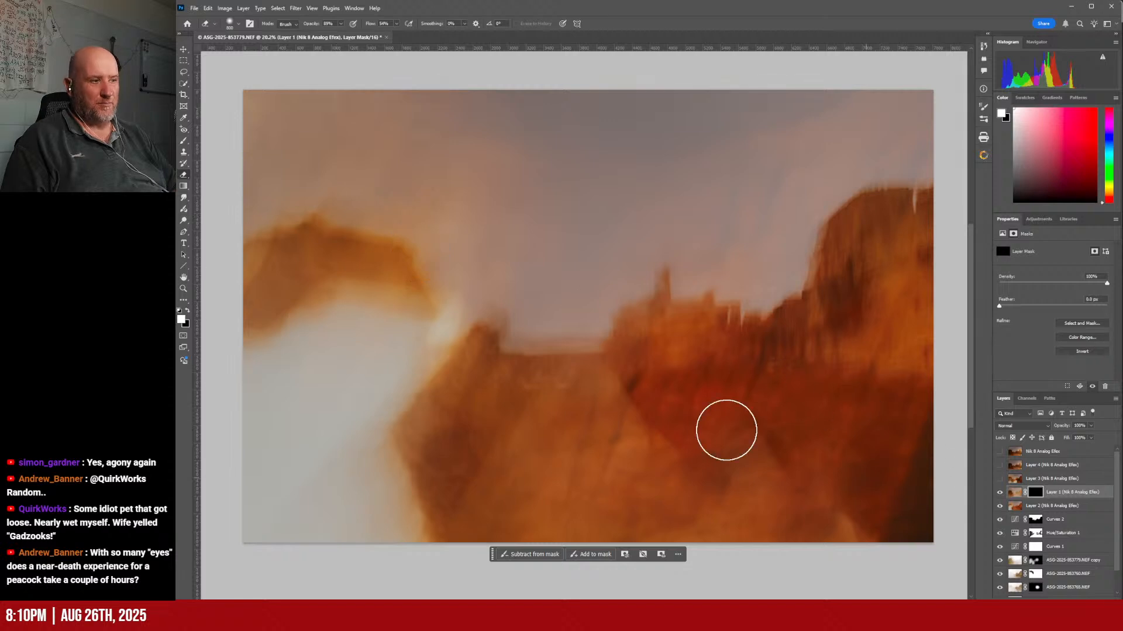
Step: Paint white on Layer 1's mask with a large soft brush at 89% opacity to cover the white patch on the left-hand building
{"action": "left_click", "coordinate": [183, 141]}
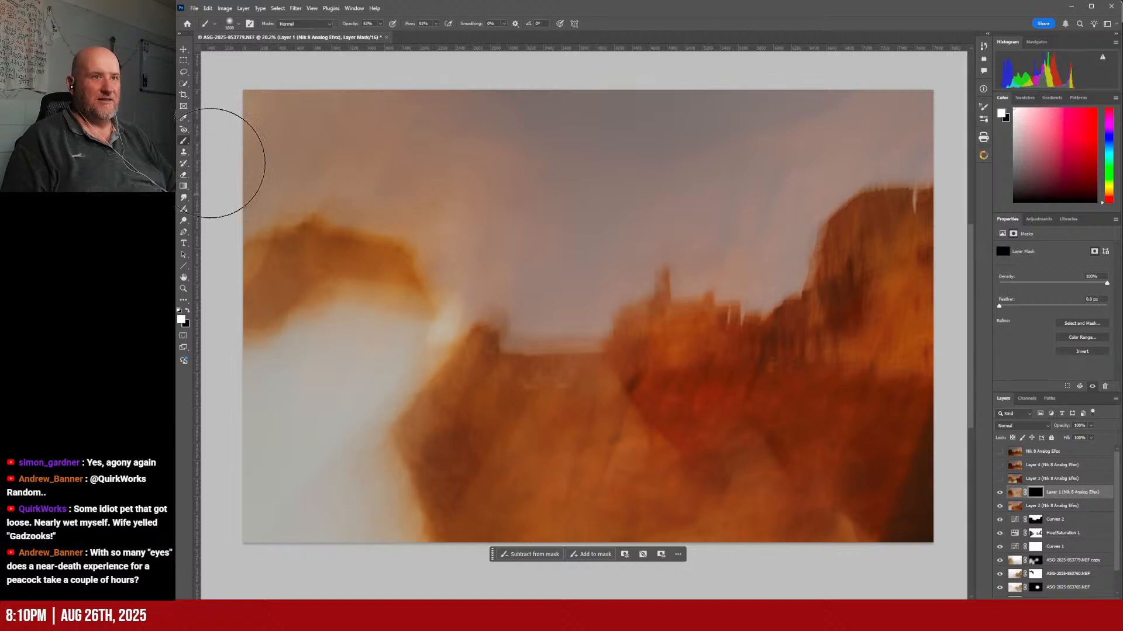
{"action": "mouse_move", "coordinate": [289, 293]}
{"action": "left_mouse_down"}
{"action": "mouse_move", "coordinate": [318, 347]}
{"action": "mouse_move", "coordinate": [338, 318]}
{"action": "left_mouse_up"}
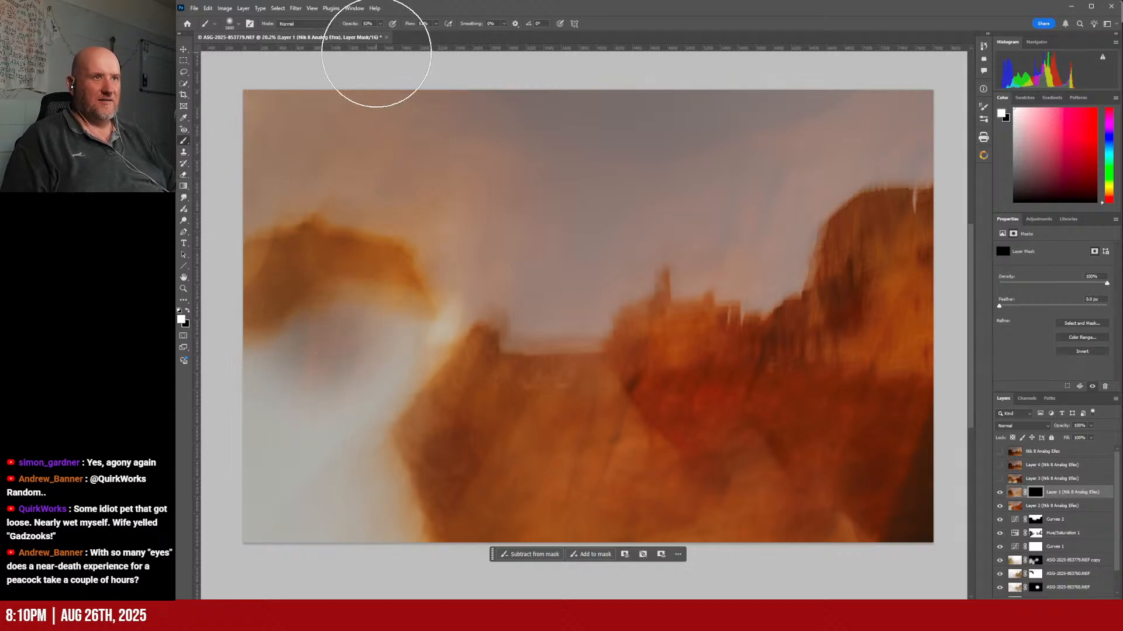
{"action": "left_click_drag", "start_coordinate": [389, 36], "coordinate": [394, 37]}
{"action": "mouse_move", "coordinate": [331, 313]}
{"action": "left_mouse_down"}
{"action": "mouse_move", "coordinate": [331, 296]}
{"action": "mouse_move", "coordinate": [334, 354]}
{"action": "mouse_move", "coordinate": [321, 304]}
{"action": "mouse_move", "coordinate": [286, 278]}
{"action": "mouse_move", "coordinate": [243, 351]}
{"action": "mouse_move", "coordinate": [243, 446]}
{"action": "mouse_move", "coordinate": [370, 332]}
{"action": "mouse_move", "coordinate": [351, 414]}
{"action": "mouse_move", "coordinate": [413, 428]}
{"action": "mouse_move", "coordinate": [383, 371]}
{"action": "mouse_move", "coordinate": [263, 426]}
{"action": "mouse_move", "coordinate": [270, 532]}
{"action": "mouse_move", "coordinate": [380, 542]}
{"action": "mouse_move", "coordinate": [381, 433]}
{"action": "mouse_move", "coordinate": [410, 426]}
{"action": "left_mouse_up"}
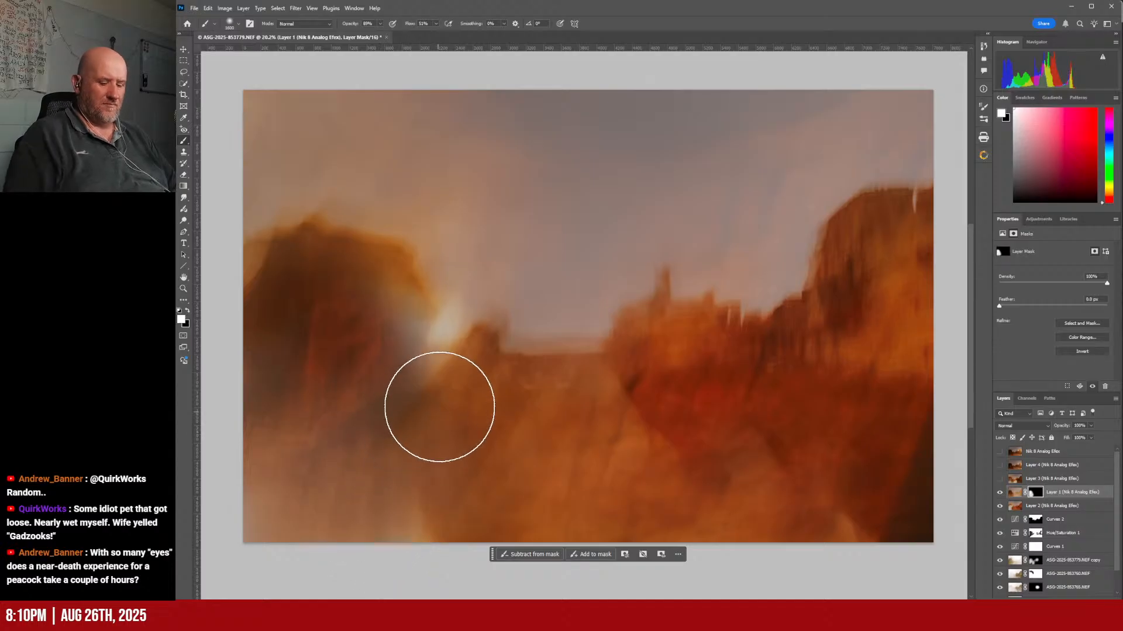
Step: Shrink the brush considerably and paint short strokes on Layer 1's mask inside the upper part of the left-hand building
{"action": "scroll", "coordinate": [442, 369], "scroll_direction": "up", "scroll_amount": 5}
{"action": "scroll", "coordinate": [420, 364], "scroll_direction": "up", "scroll_amount": 2}
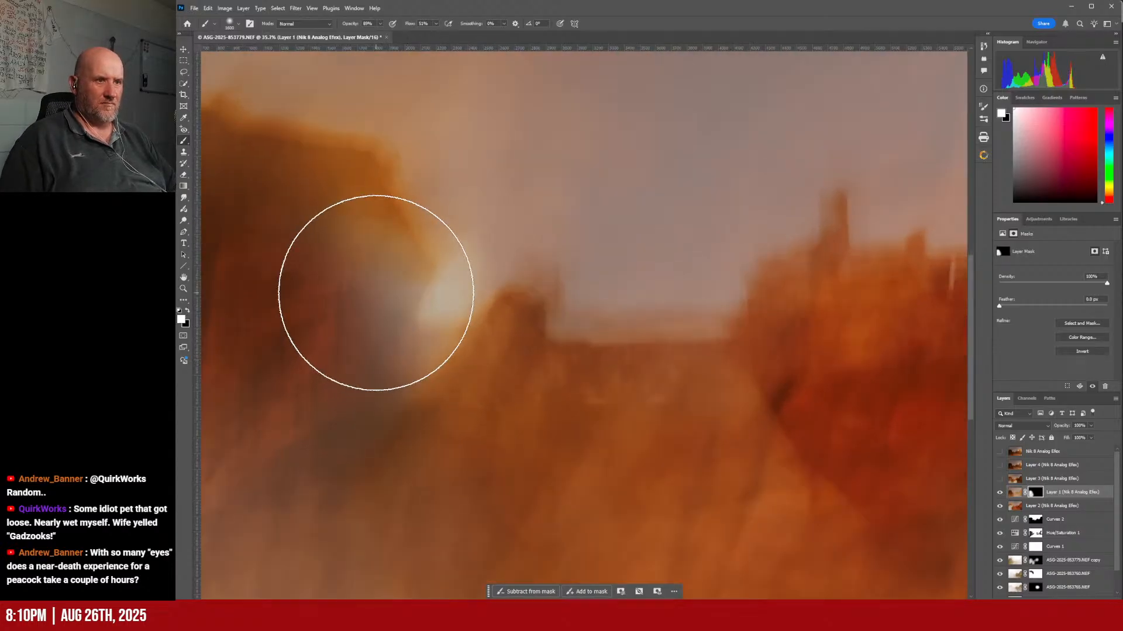
{"action": "key", "text": "bracketleft"}
{"action": "key", "text": "bracketleft"}
{"action": "key", "text": "bracketleft"}
{"action": "key", "text": "bracketleft"}
{"action": "key", "text": "bracketleft"}
{"action": "key", "text": "bracketleft"}
{"action": "key", "text": "bracketleft"}
{"action": "key", "text": "bracketleft"}
{"action": "key", "text": "bracketleft"}
{"action": "key", "text": "bracketleft"}
{"action": "key", "text": "bracketleft"}
{"action": "key", "text": "bracketleft"}
{"action": "key", "text": "bracketleft"}
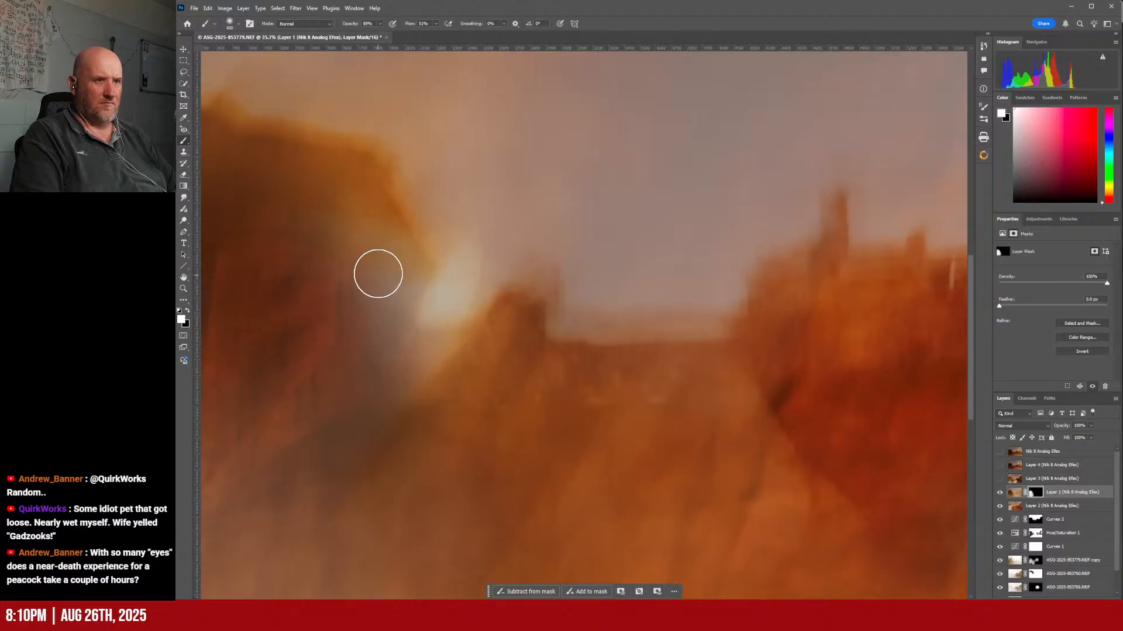
{"action": "mouse_move", "coordinate": [351, 213]}
{"action": "left_mouse_down"}
{"action": "mouse_move", "coordinate": [354, 277]}
{"action": "mouse_move", "coordinate": [310, 232]}
{"action": "left_mouse_up"}
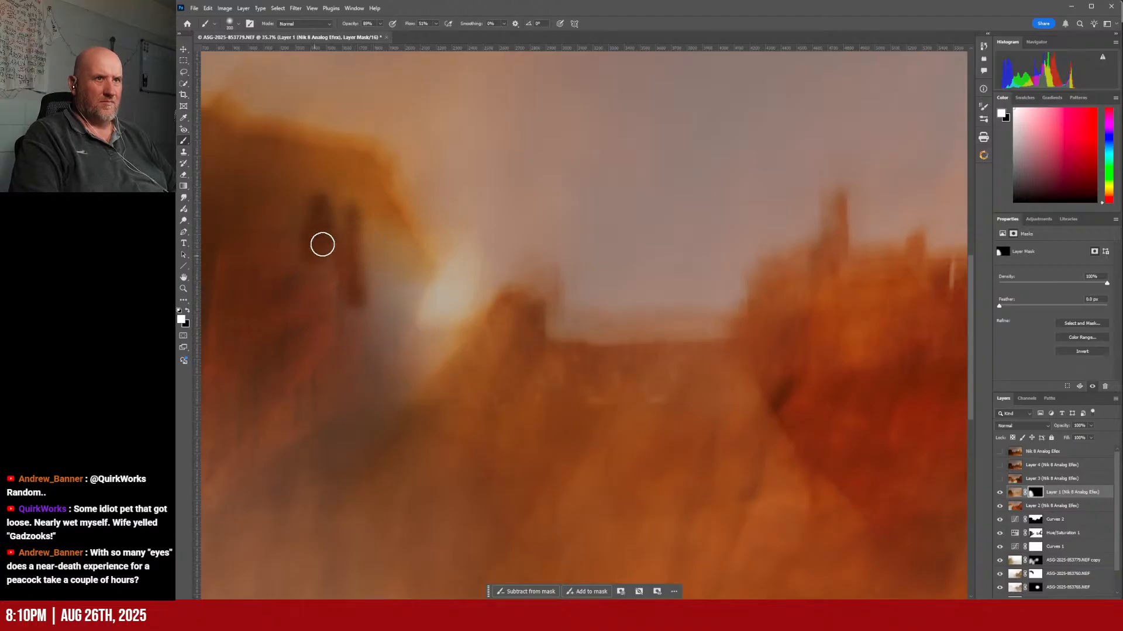
Step: Set the brush flow to 100% and paint the mask along the left-hand building's roofline and side edge down to the ground
{"action": "left_click_drag", "start_coordinate": [436, 24], "coordinate": [438, 35]}
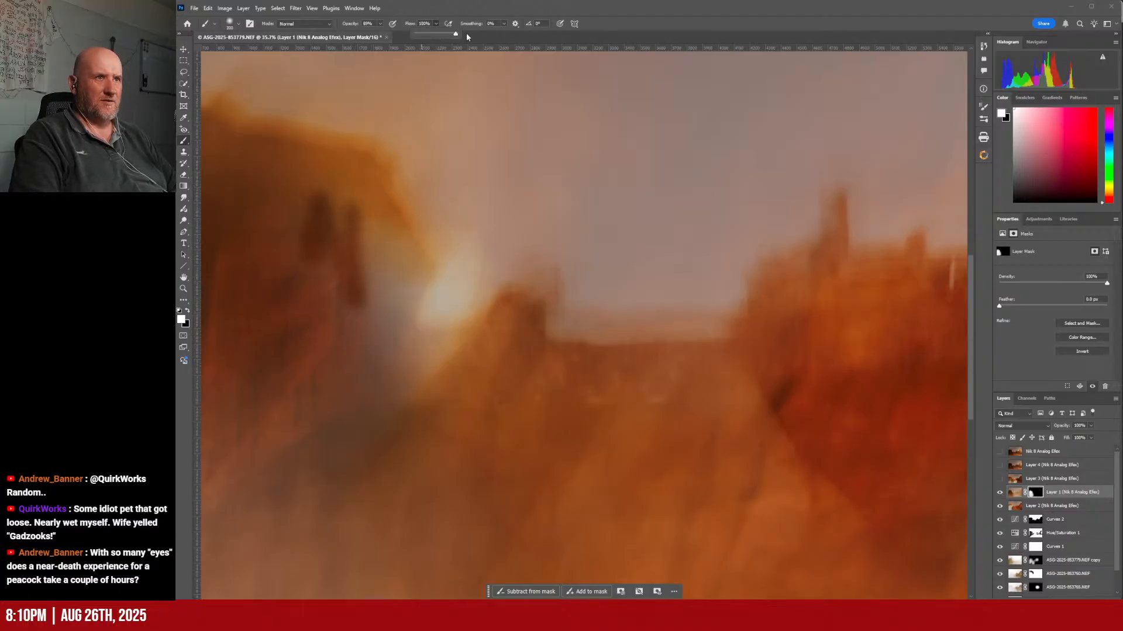
{"action": "left_click", "coordinate": [381, 24]}
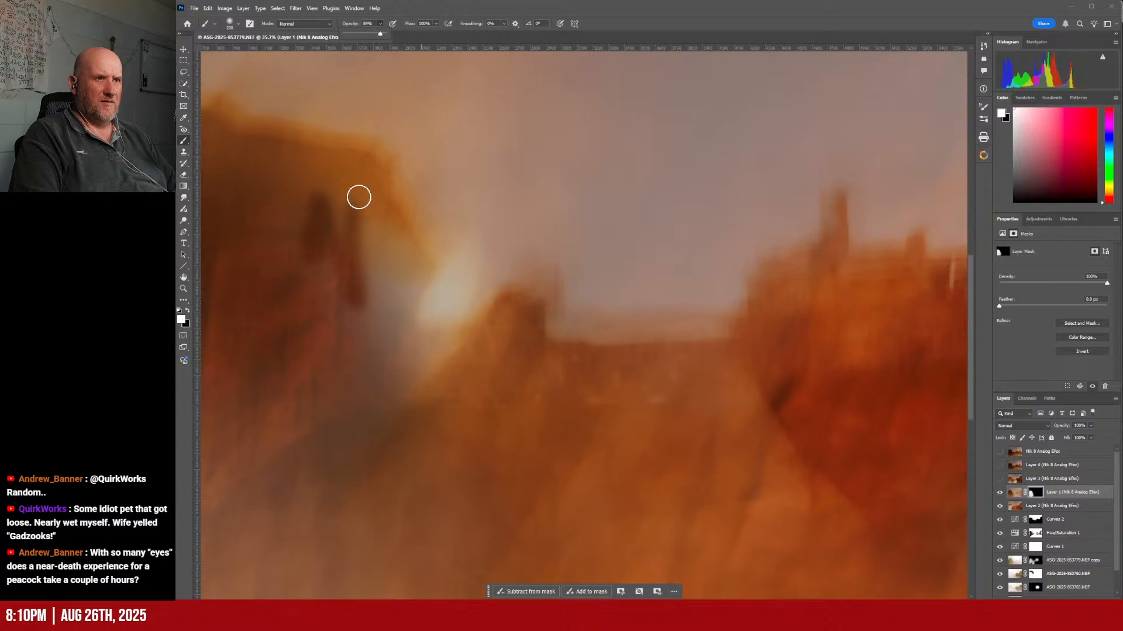
{"action": "mouse_move", "coordinate": [278, 159]}
{"action": "left_mouse_down"}
{"action": "mouse_move", "coordinate": [370, 169]}
{"action": "mouse_move", "coordinate": [419, 269]}
{"action": "mouse_move", "coordinate": [399, 330]}
{"action": "mouse_move", "coordinate": [415, 355]}
{"action": "mouse_move", "coordinate": [464, 347]}
{"action": "mouse_move", "coordinate": [398, 338]}
{"action": "mouse_move", "coordinate": [391, 310]}
{"action": "mouse_move", "coordinate": [439, 364]}
{"action": "mouse_move", "coordinate": [414, 395]}
{"action": "mouse_move", "coordinate": [455, 368]}
{"action": "mouse_move", "coordinate": [386, 433]}
{"action": "left_mouse_up"}
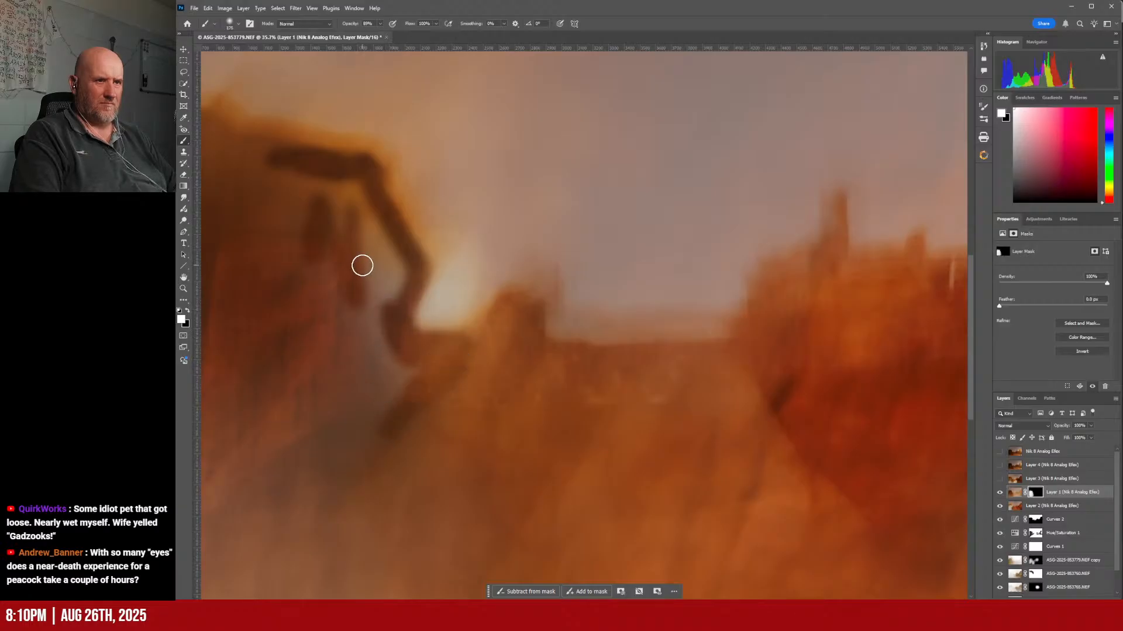
Step: Enlarge the brush and fill in the mask across the left-hand building's interior and the ground below it
{"action": "key", "text": "bracketright"}
{"action": "key", "text": "bracketright"}
{"action": "key", "text": "bracketright"}
{"action": "key", "text": "bracketright"}
{"action": "key", "text": "bracketright"}
{"action": "key", "text": "bracketright"}
{"action": "key", "text": "bracketright"}
{"action": "mouse_move", "coordinate": [308, 221]}
{"action": "left_mouse_down"}
{"action": "mouse_move", "coordinate": [339, 215]}
{"action": "mouse_move", "coordinate": [364, 275]}
{"action": "mouse_move", "coordinate": [342, 229]}
{"action": "mouse_move", "coordinate": [366, 260]}
{"action": "mouse_move", "coordinate": [353, 325]}
{"action": "mouse_move", "coordinate": [322, 377]}
{"action": "mouse_move", "coordinate": [336, 242]}
{"action": "mouse_move", "coordinate": [350, 240]}
{"action": "mouse_move", "coordinate": [358, 261]}
{"action": "mouse_move", "coordinate": [340, 217]}
{"action": "mouse_move", "coordinate": [256, 200]}
{"action": "mouse_move", "coordinate": [241, 184]}
{"action": "mouse_move", "coordinate": [348, 314]}
{"action": "mouse_move", "coordinate": [378, 392]}
{"action": "mouse_move", "coordinate": [406, 386]}
{"action": "mouse_move", "coordinate": [363, 419]}
{"action": "mouse_move", "coordinate": [479, 408]}
{"action": "mouse_move", "coordinate": [512, 364]}
{"action": "mouse_move", "coordinate": [461, 390]}
{"action": "mouse_move", "coordinate": [372, 378]}
{"action": "mouse_move", "coordinate": [405, 380]}
{"action": "mouse_move", "coordinate": [362, 321]}
{"action": "mouse_move", "coordinate": [436, 387]}
{"action": "mouse_move", "coordinate": [444, 363]}
{"action": "mouse_move", "coordinate": [362, 370]}
{"action": "left_mouse_up"}
{"action": "scroll", "coordinate": [360, 363], "scroll_direction": "down", "scroll_amount": 5}
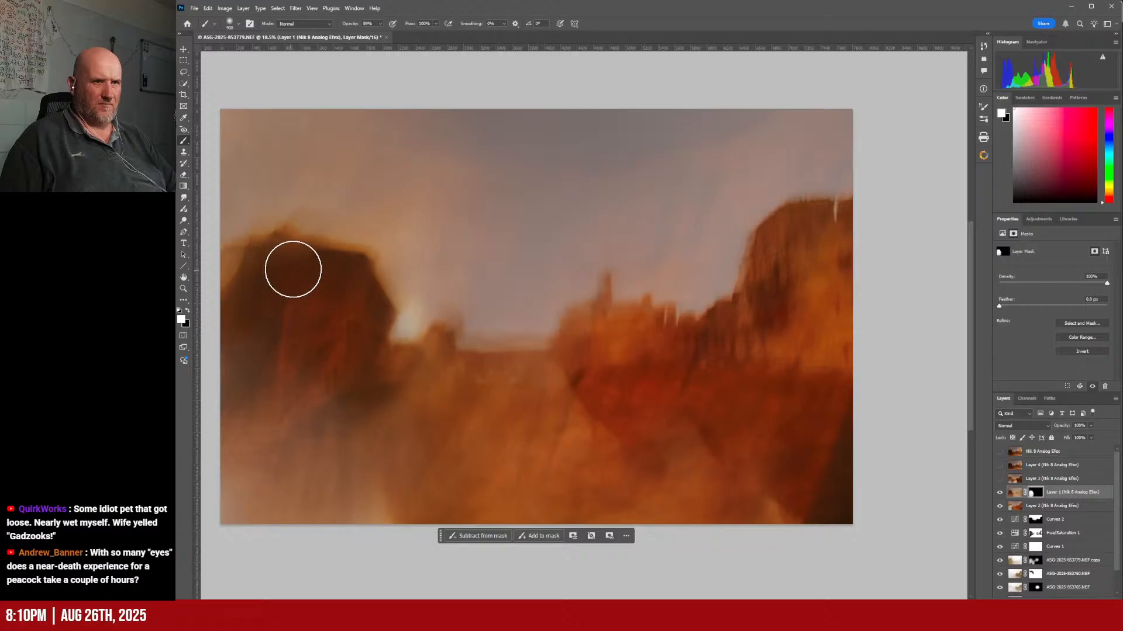
{"action": "mouse_move", "coordinate": [290, 269]}
{"action": "left_mouse_down"}
{"action": "mouse_move", "coordinate": [320, 300]}
{"action": "mouse_move", "coordinate": [307, 379]}
{"action": "mouse_move", "coordinate": [237, 450]}
{"action": "mouse_move", "coordinate": [253, 394]}
{"action": "mouse_move", "coordinate": [369, 419]}
{"action": "mouse_move", "coordinate": [364, 391]}
{"action": "mouse_move", "coordinate": [248, 478]}
{"action": "mouse_move", "coordinate": [224, 521]}
{"action": "mouse_move", "coordinate": [309, 439]}
{"action": "mouse_move", "coordinate": [257, 518]}
{"action": "mouse_move", "coordinate": [352, 433]}
{"action": "left_mouse_up"}
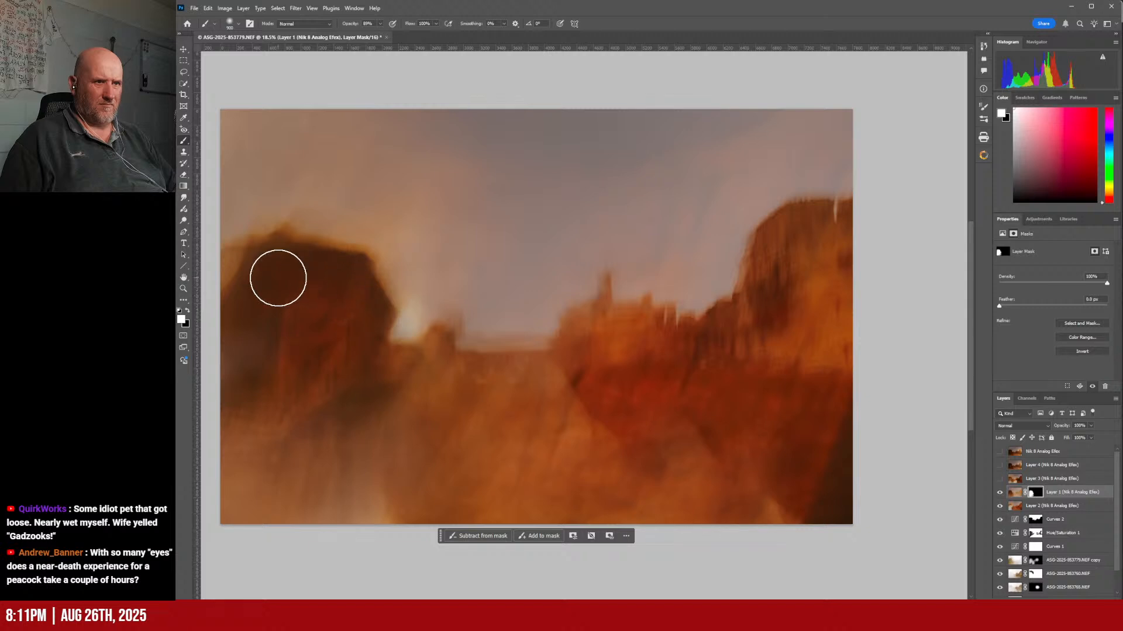
Step: Erase Layer 1's mask with a small Eraser where the bright glow meets the left-hand building's lower edge
{"action": "scroll", "coordinate": [347, 368], "scroll_direction": "up", "scroll_amount": 1}
{"action": "scroll", "coordinate": [346, 368], "scroll_direction": "up", "scroll_amount": 1}
{"action": "scroll", "coordinate": [326, 364], "scroll_direction": "down", "scroll_amount": 1}
{"action": "scroll", "coordinate": [334, 359], "scroll_direction": "up", "scroll_amount": 3}
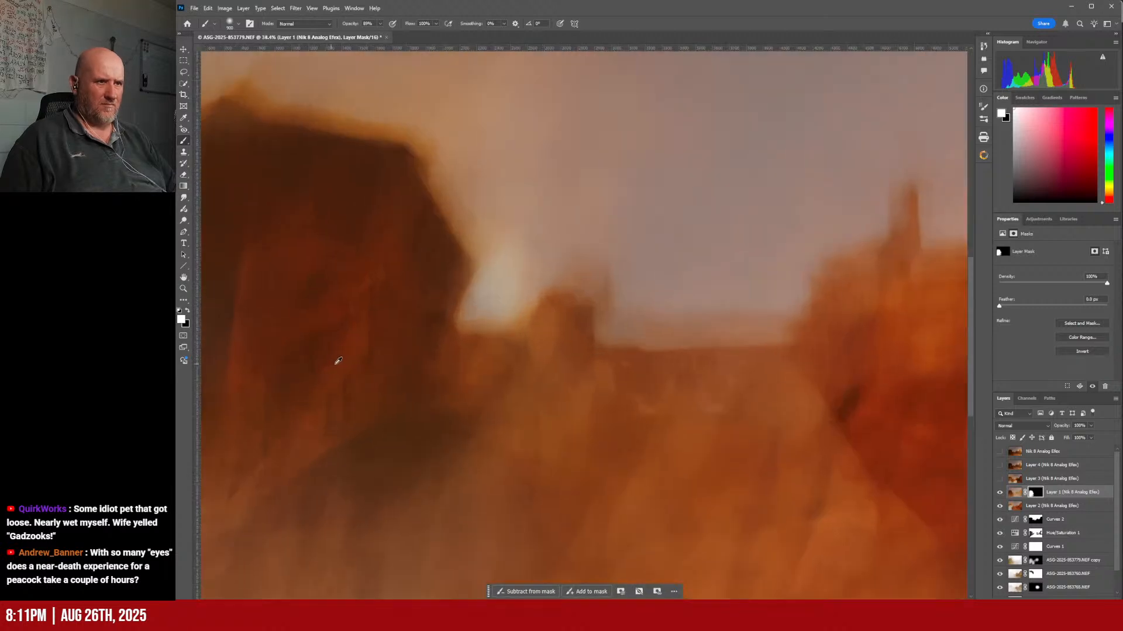
{"action": "left_click", "coordinate": [184, 174]}
{"action": "key", "text": "bracketleft"}
{"action": "key", "text": "bracketleft"}
{"action": "key", "text": "bracketleft"}
{"action": "key", "text": "bracketleft"}
{"action": "key", "text": "bracketleft"}
{"action": "key", "text": "bracketleft"}
{"action": "mouse_move", "coordinate": [469, 314]}
{"action": "left_mouse_down"}
{"action": "mouse_move", "coordinate": [488, 283]}
{"action": "mouse_move", "coordinate": [481, 318]}
{"action": "mouse_move", "coordinate": [502, 317]}
{"action": "mouse_move", "coordinate": [473, 324]}
{"action": "left_mouse_up"}
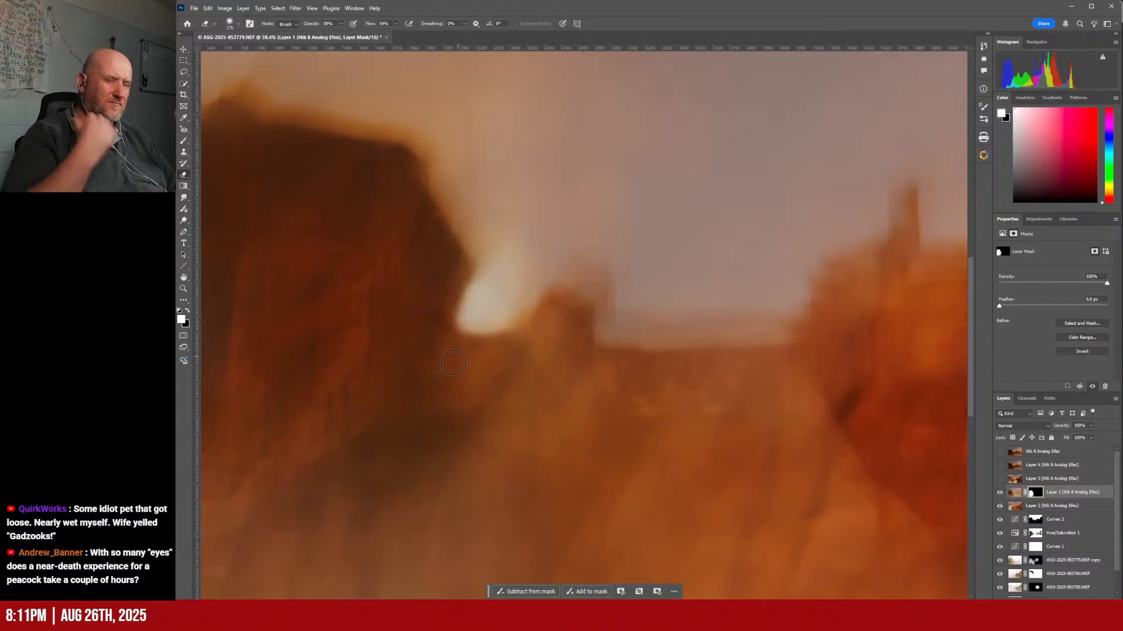
{"action": "scroll", "coordinate": [445, 347], "scroll_direction": "up", "scroll_amount": 5}
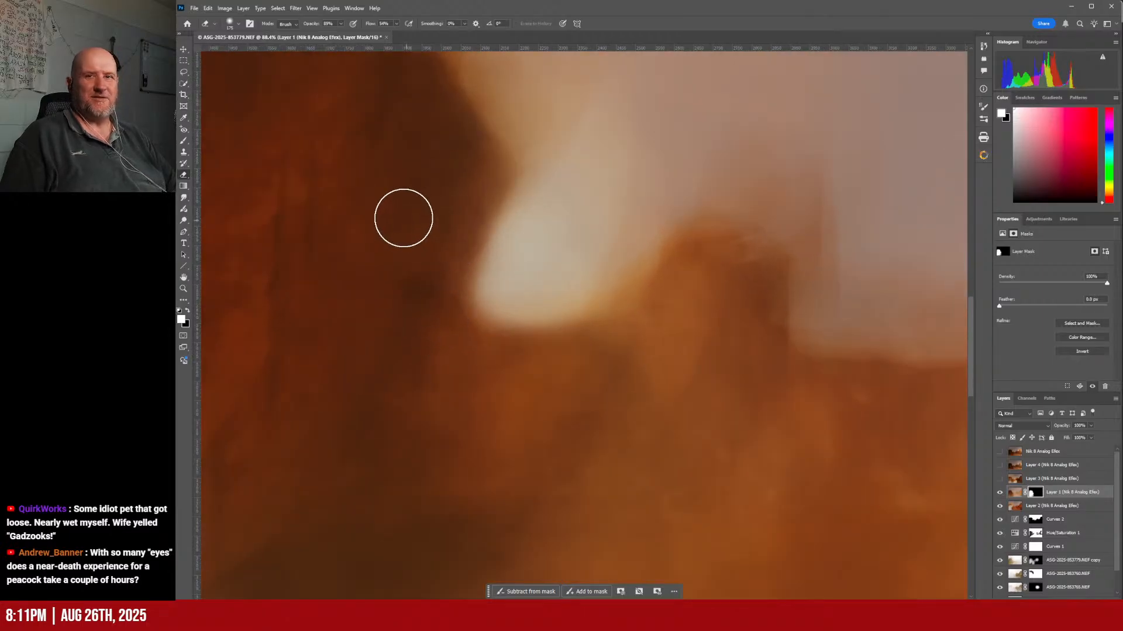
{"action": "mouse_move", "coordinate": [488, 305]}
{"action": "left_mouse_down"}
{"action": "mouse_move", "coordinate": [533, 201]}
{"action": "mouse_move", "coordinate": [584, 206]}
{"action": "mouse_move", "coordinate": [532, 300]}
{"action": "mouse_move", "coordinate": [573, 290]}
{"action": "mouse_move", "coordinate": [547, 299]}
{"action": "mouse_move", "coordinate": [559, 273]}
{"action": "left_mouse_up"}
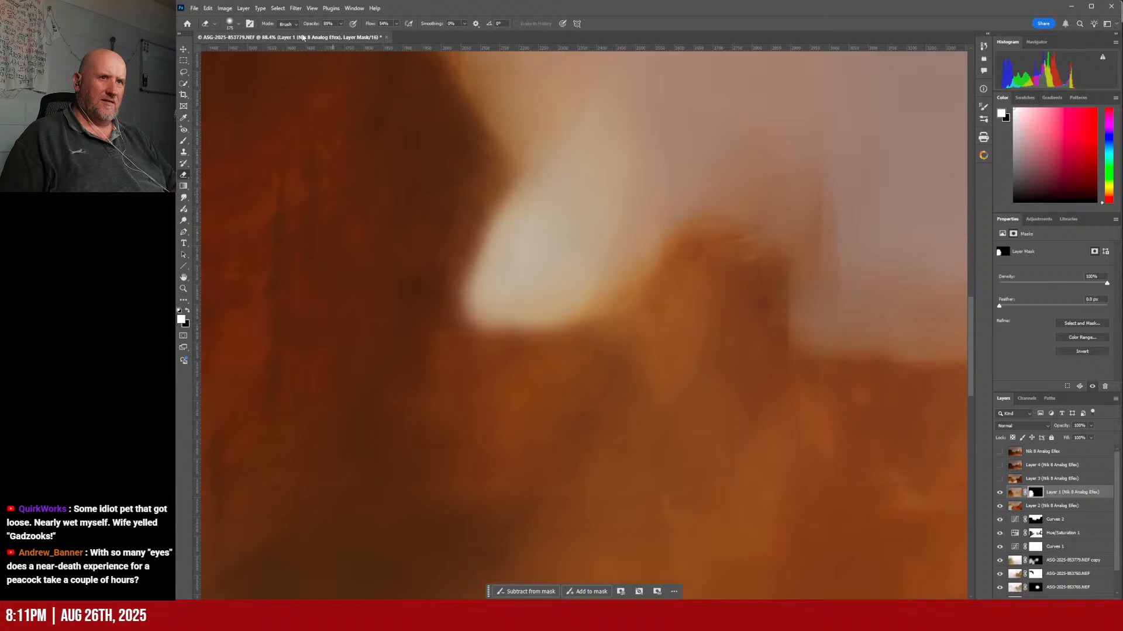
Step: Try painting the mask along the glow's edge with the KYLE Ultimate Inking Thick 'n Thin brush, and undo the stroke
{"action": "left_click", "coordinate": [239, 24]}
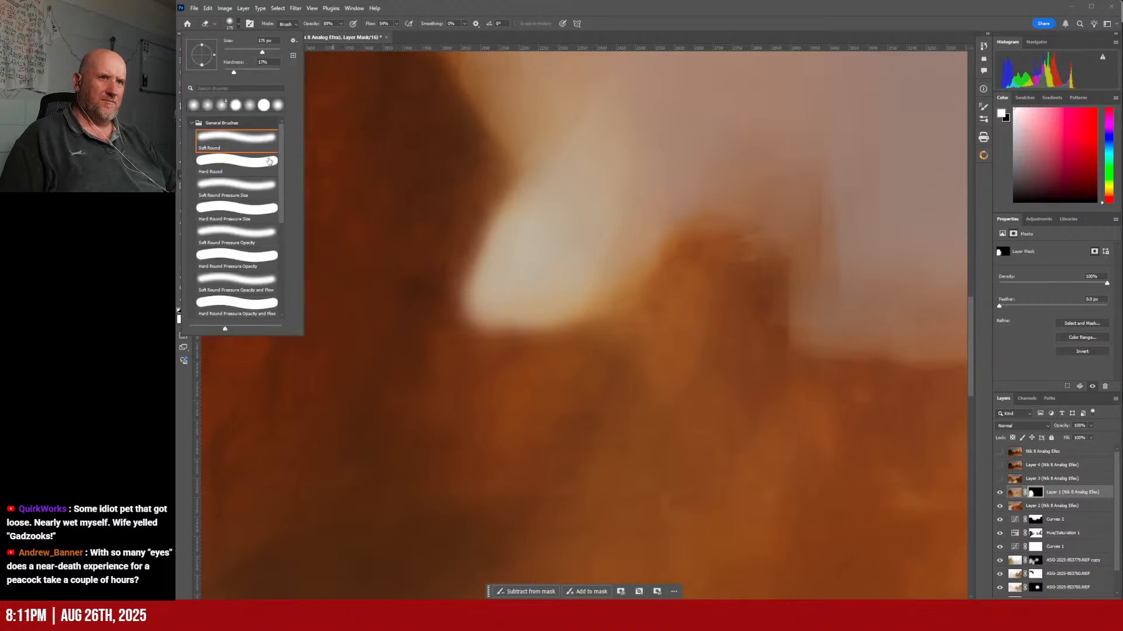
{"action": "scroll", "coordinate": [274, 222], "scroll_direction": "down", "scroll_amount": 3}
{"action": "left_click_drag", "start_coordinate": [279, 191], "coordinate": [283, 228]}
{"action": "left_click", "coordinate": [264, 233]}
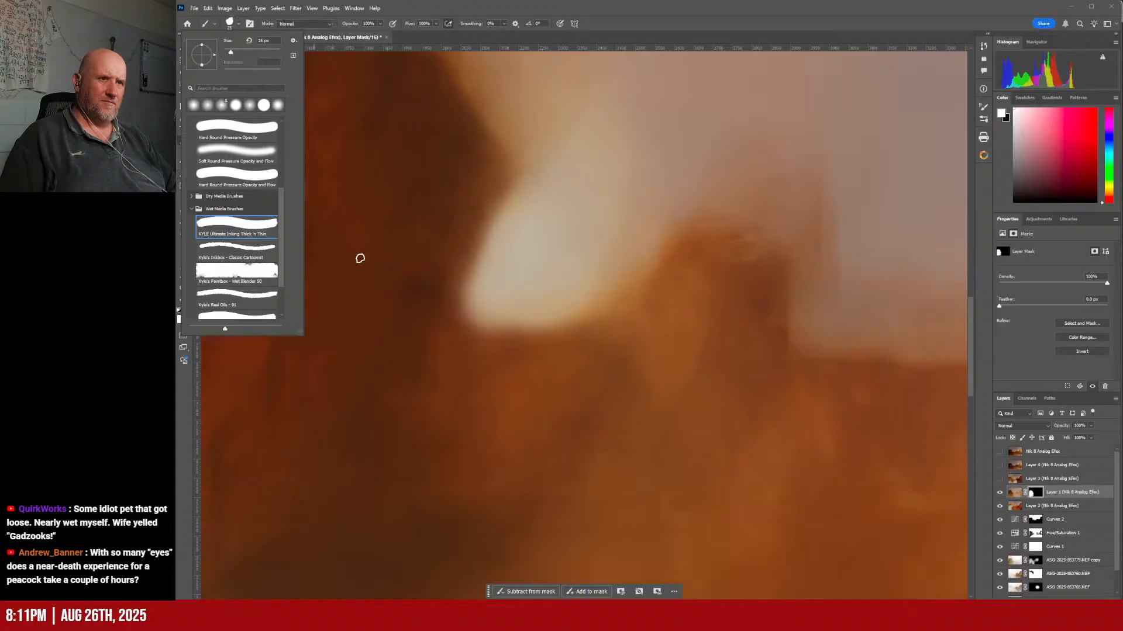
{"action": "left_click_drag", "start_coordinate": [501, 188], "coordinate": [457, 285]}
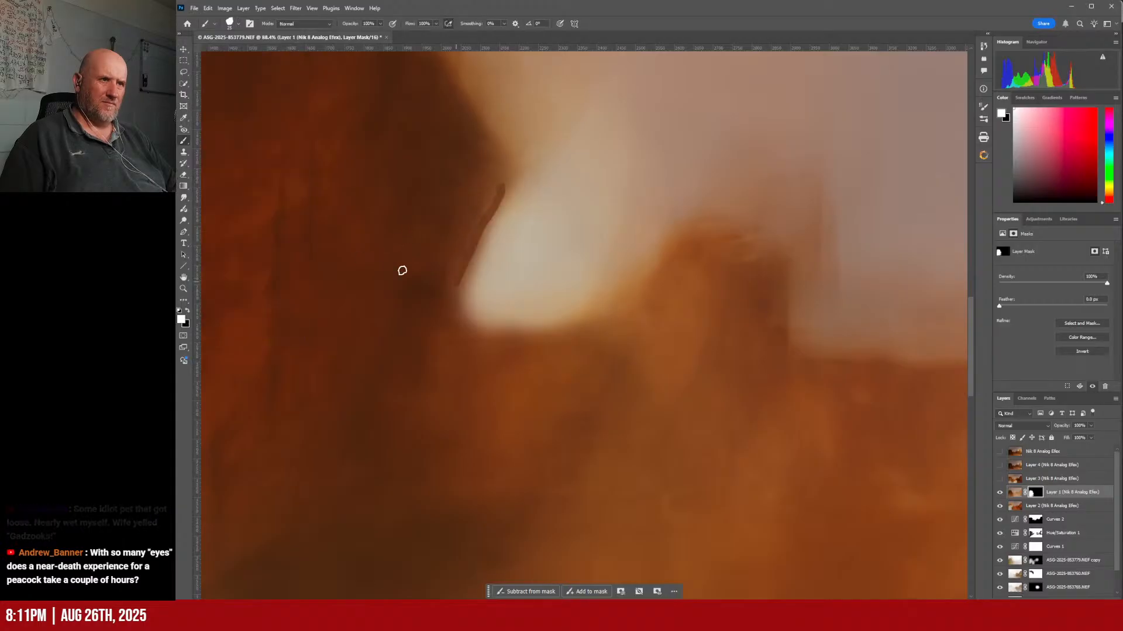
{"action": "key", "text": "ctrl+z"}
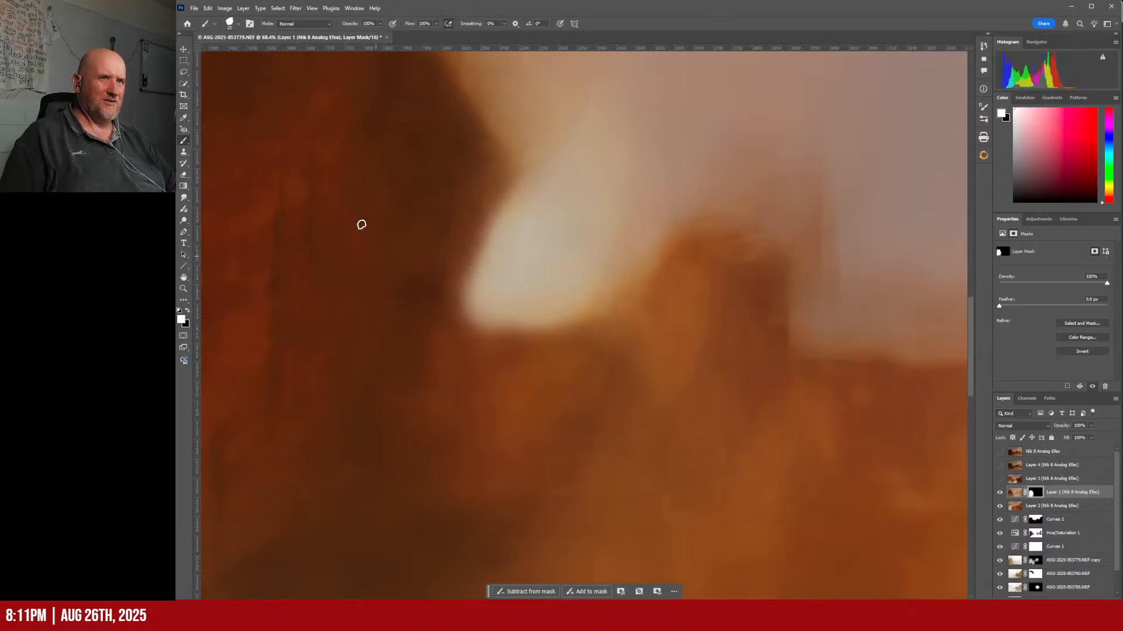
Step: Try smudging the mask along the building's edge beside the glow with a wet media brush
{"action": "left_click", "coordinate": [228, 25]}
{"action": "scroll", "coordinate": [260, 261], "scroll_direction": "down", "scroll_amount": 1}
{"action": "left_click", "coordinate": [243, 263]}
{"action": "left_click", "coordinate": [440, 201]}
{"action": "left_click_drag", "start_coordinate": [498, 187], "coordinate": [461, 244]}
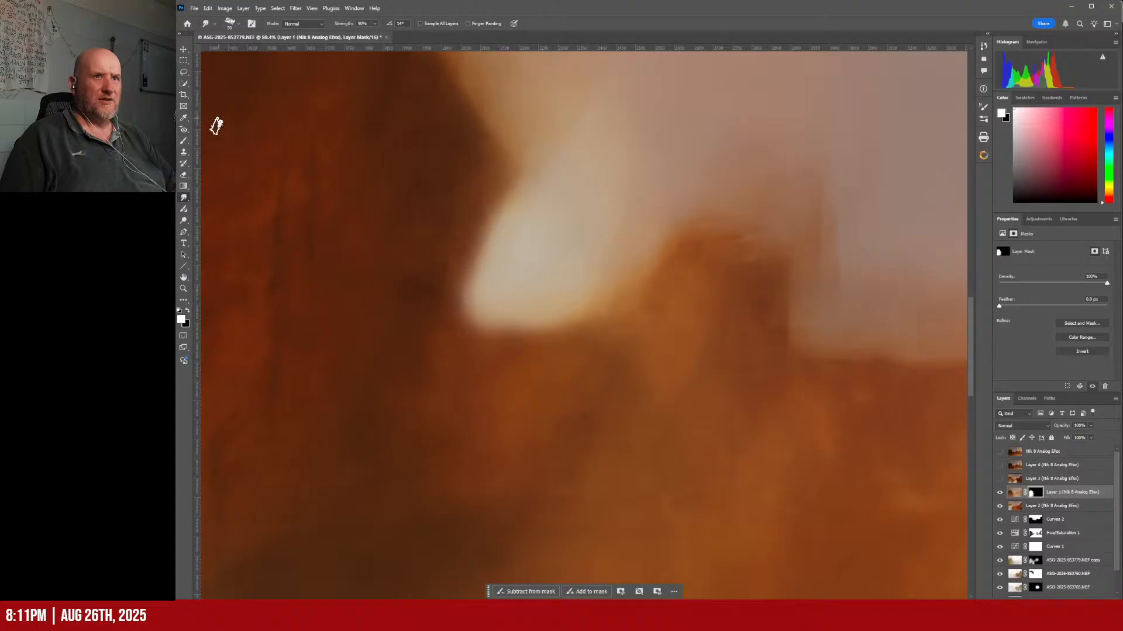
{"action": "left_click", "coordinate": [184, 187]}
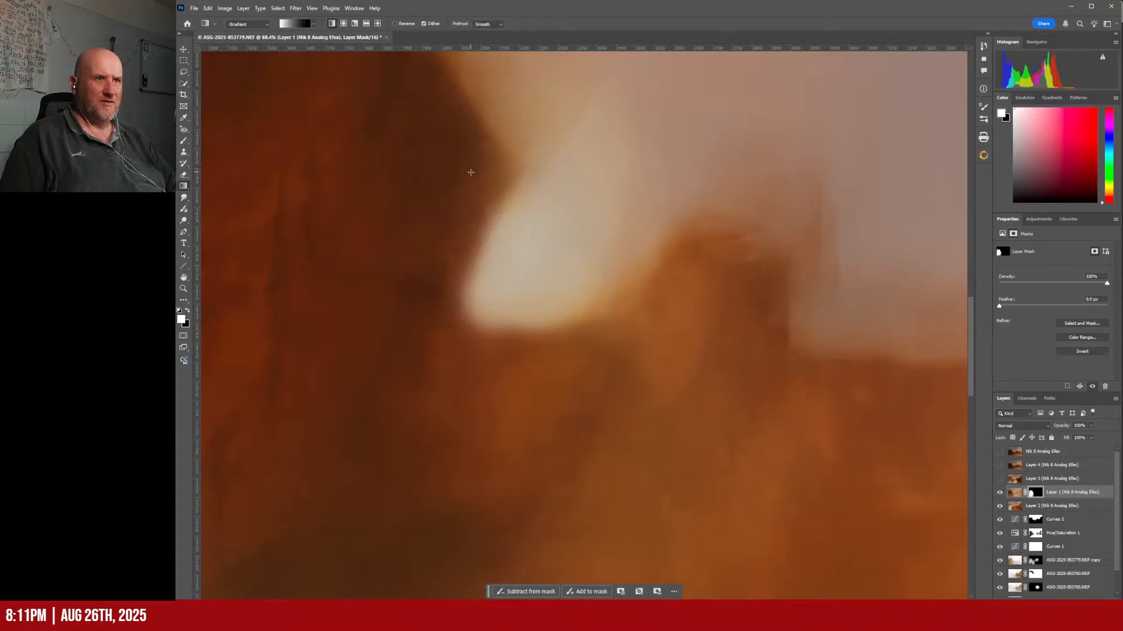
Step: Return to the Eraser and give it the Hard Round Pressure Opacity and Flow brush
{"action": "left_click", "coordinate": [184, 176]}
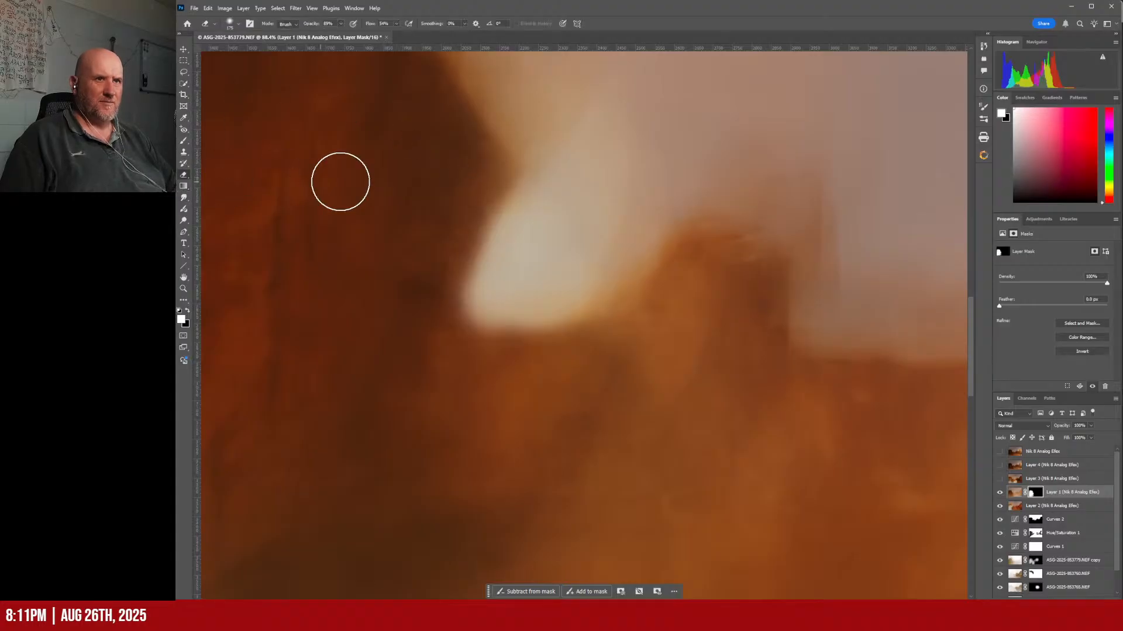
{"action": "left_click", "coordinate": [231, 23]}
{"action": "mouse_move", "coordinate": [285, 151]}
{"action": "left_mouse_down"}
{"action": "mouse_move", "coordinate": [274, 276]}
{"action": "mouse_move", "coordinate": [290, 183]}
{"action": "left_mouse_up"}
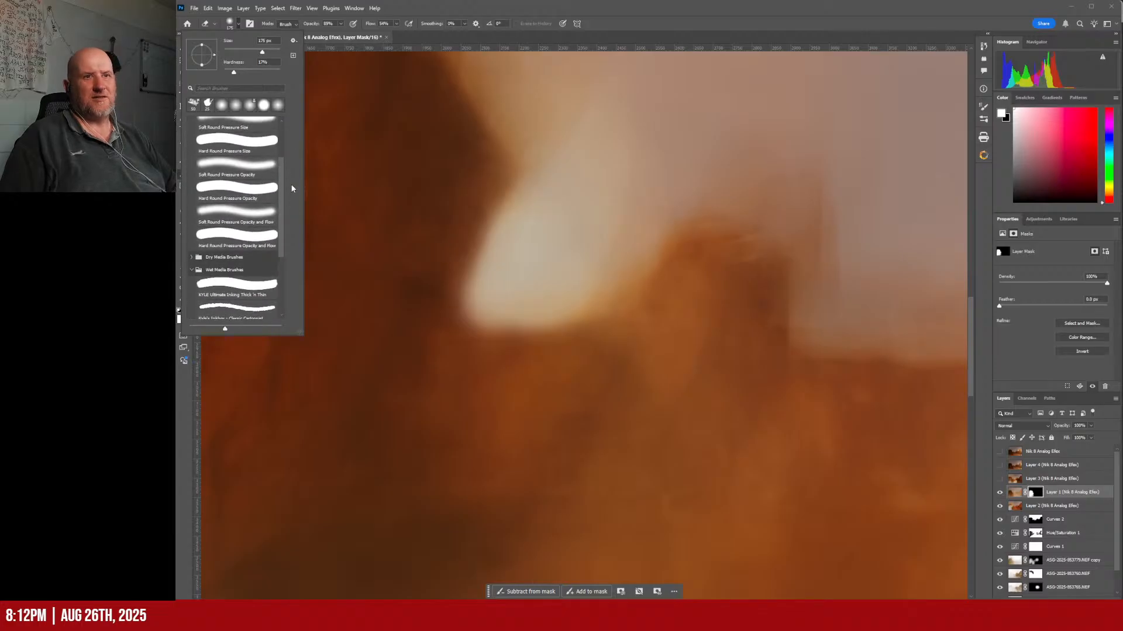
{"action": "left_click", "coordinate": [232, 234]}
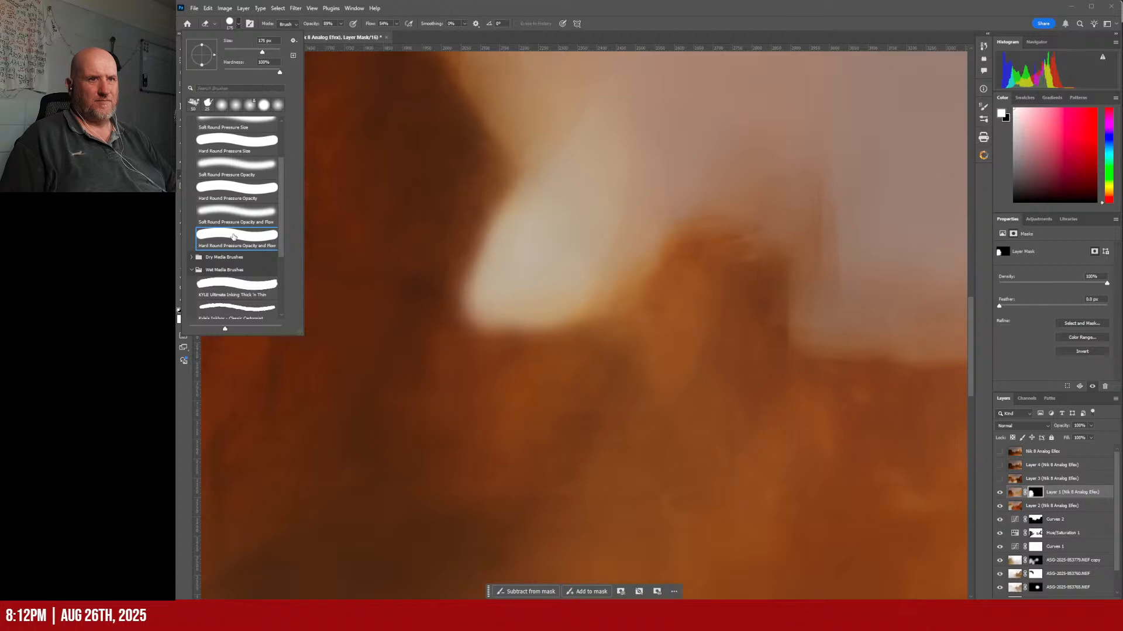
Step: Try an Eraser stroke and a KYLE Ultimate Inking Thick 'n Thin brush stroke on Layer 1's mask beside the glow, undoing both
{"action": "left_click_drag", "start_coordinate": [472, 173], "coordinate": [412, 270]}
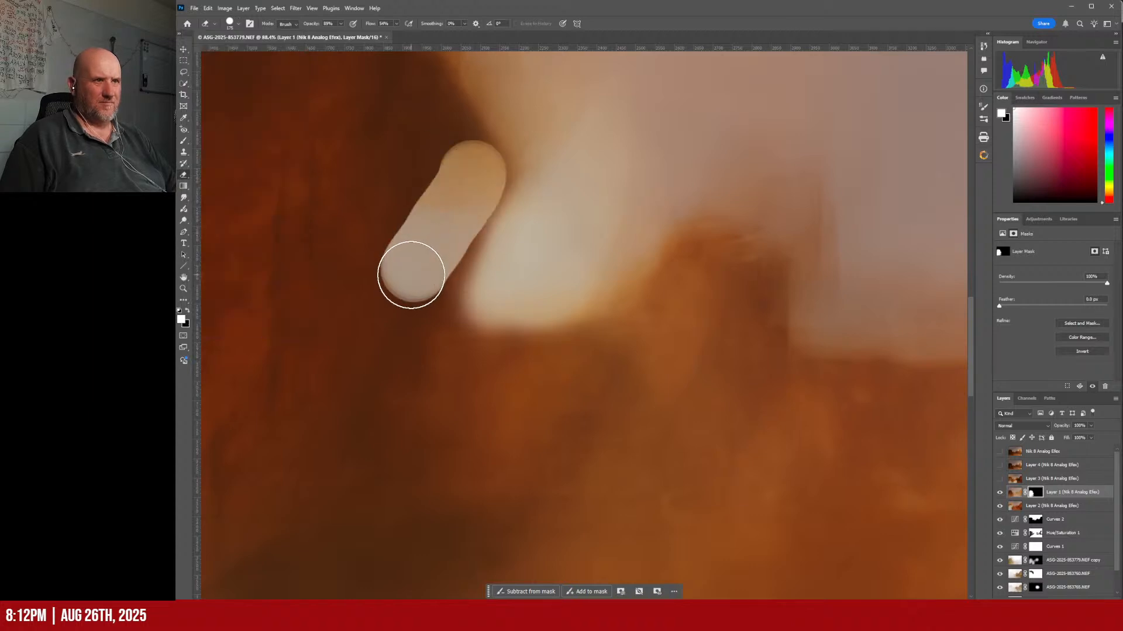
{"action": "key", "text": "ctrl+z"}
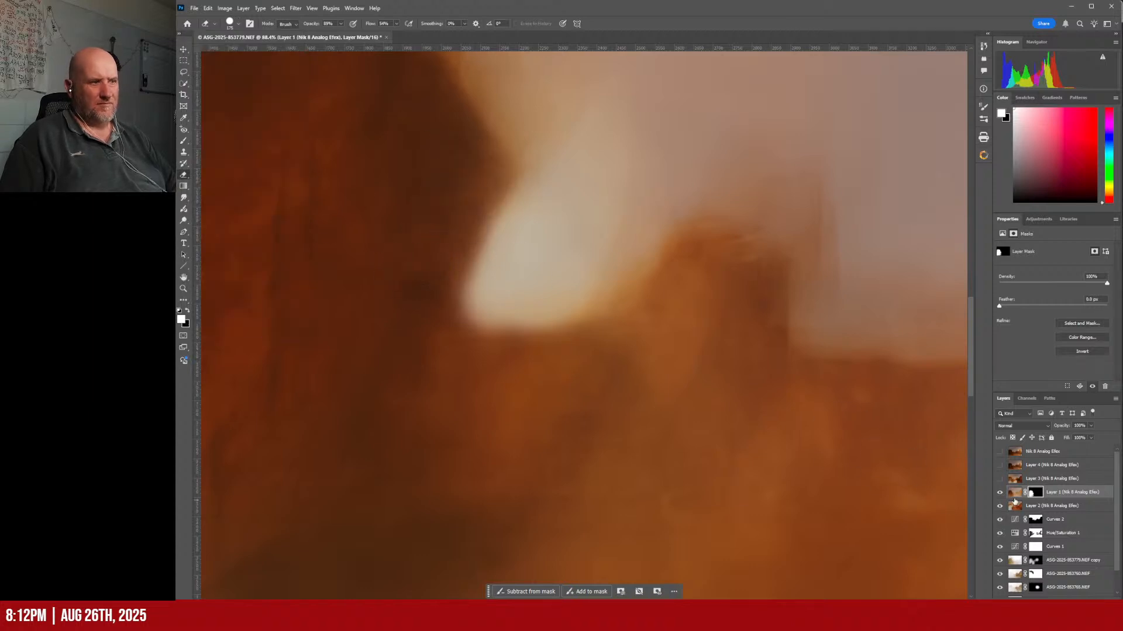
{"action": "left_click", "coordinate": [185, 142]}
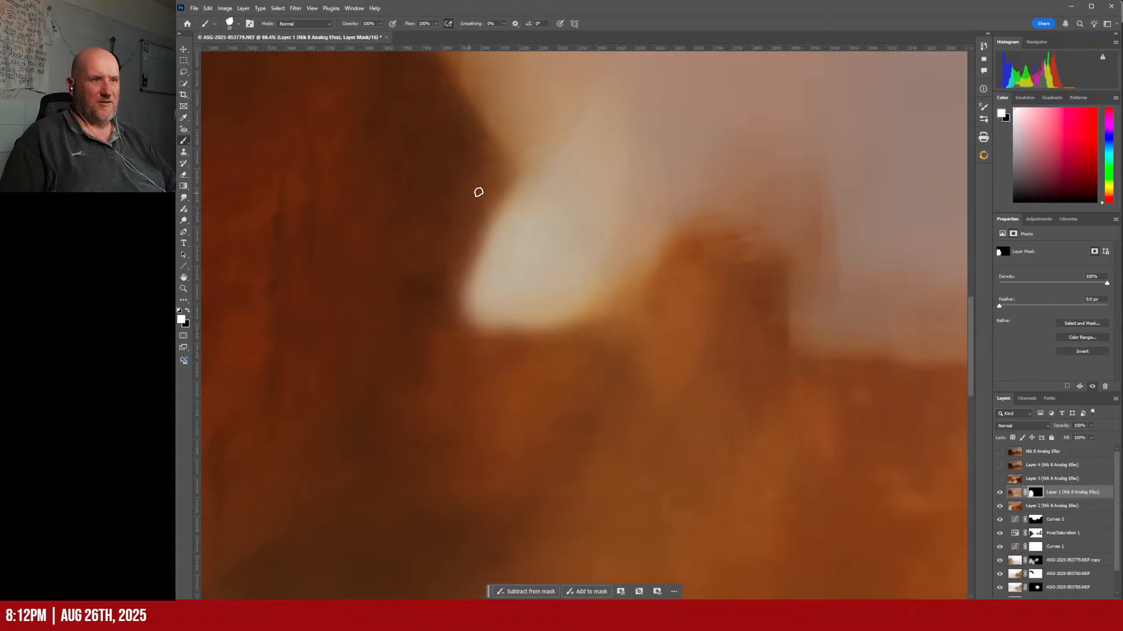
{"action": "left_click_drag", "start_coordinate": [506, 181], "coordinate": [479, 222]}
{"action": "key", "text": "ctrl+z"}
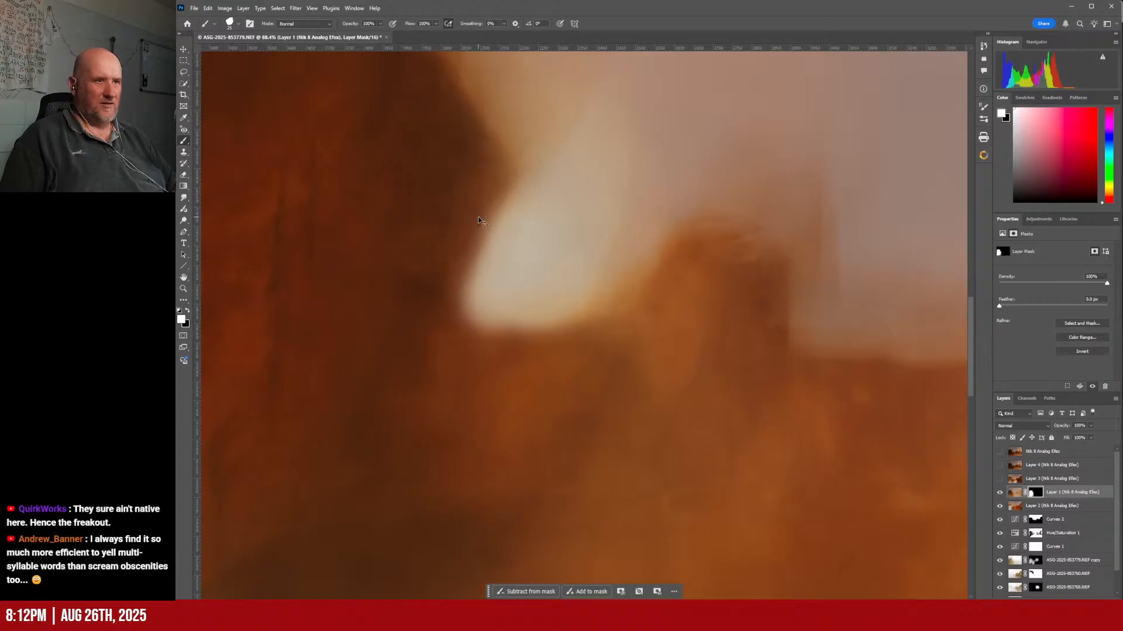
Step: Try painting the mask along the glow's left edge with the Kyle's Inkbox - Classic Cartoonist brush, and undo the stroke
{"action": "left_click", "coordinate": [232, 23]}
{"action": "scroll", "coordinate": [242, 234], "scroll_direction": "down", "scroll_amount": 1}
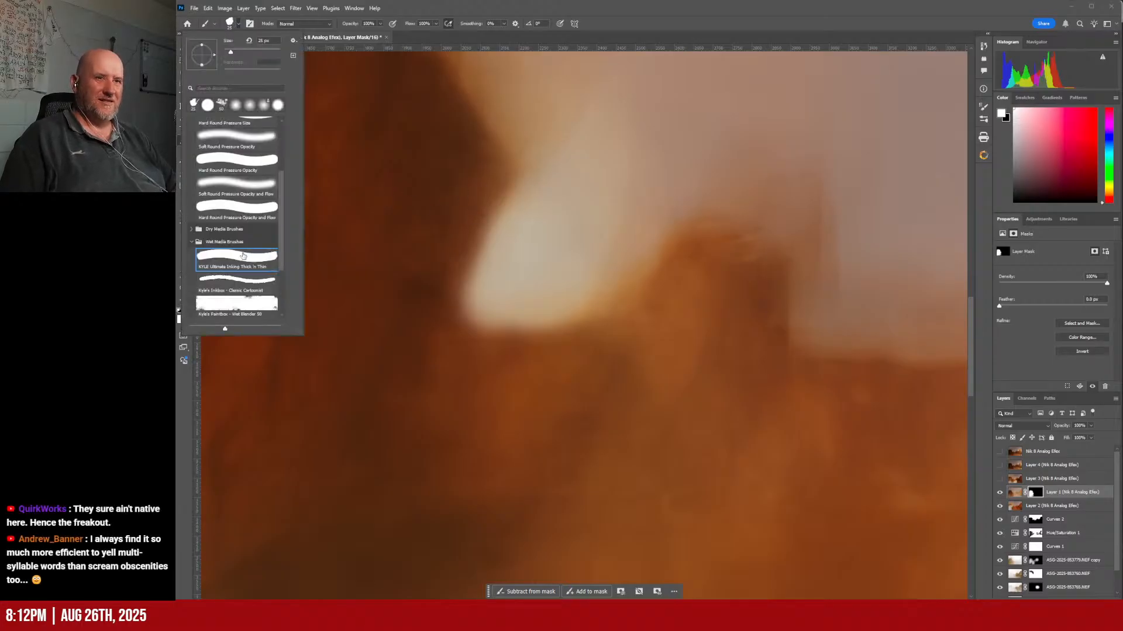
{"action": "left_click", "coordinate": [225, 282]}
{"action": "left_click", "coordinate": [485, 178]}
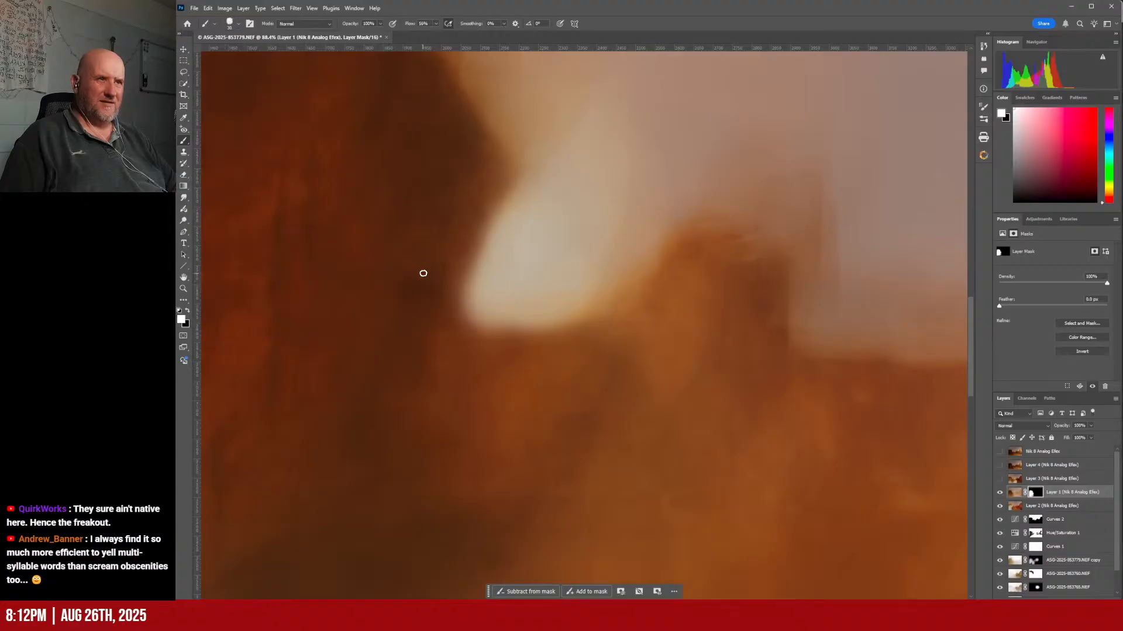
{"action": "left_click_drag", "start_coordinate": [510, 189], "coordinate": [478, 228]}
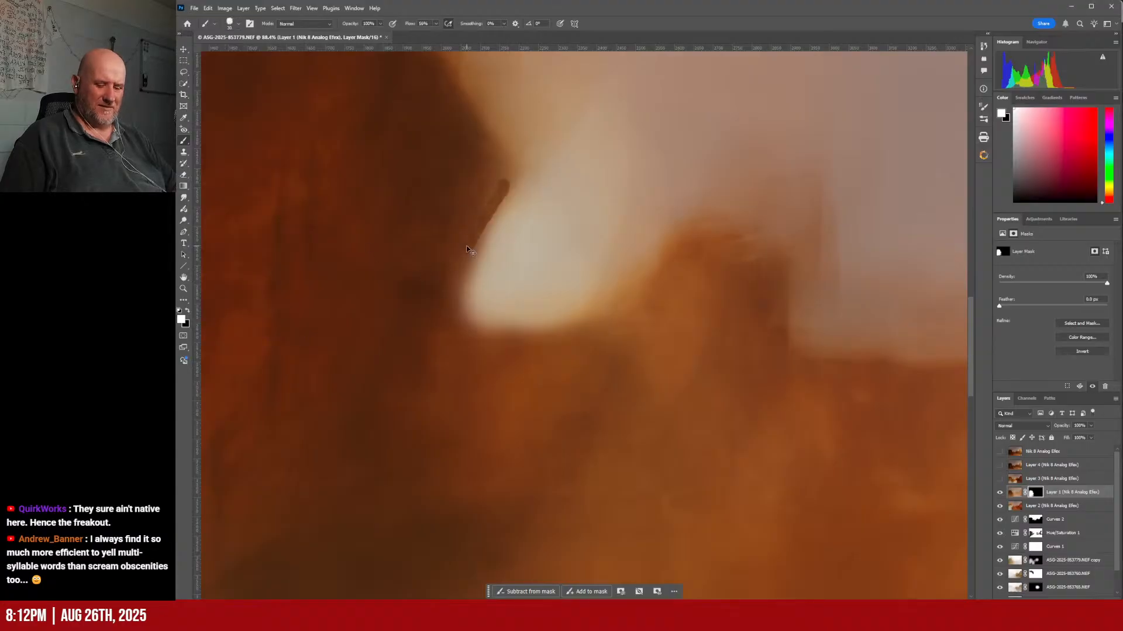
{"action": "key", "text": "ctrl+z"}
Step: Try painting the mask along the glow's left edge with an enlarged brush at 52% opacity, and undo the strokes
{"action": "scroll", "coordinate": [501, 227], "scroll_direction": "up", "scroll_amount": 3}
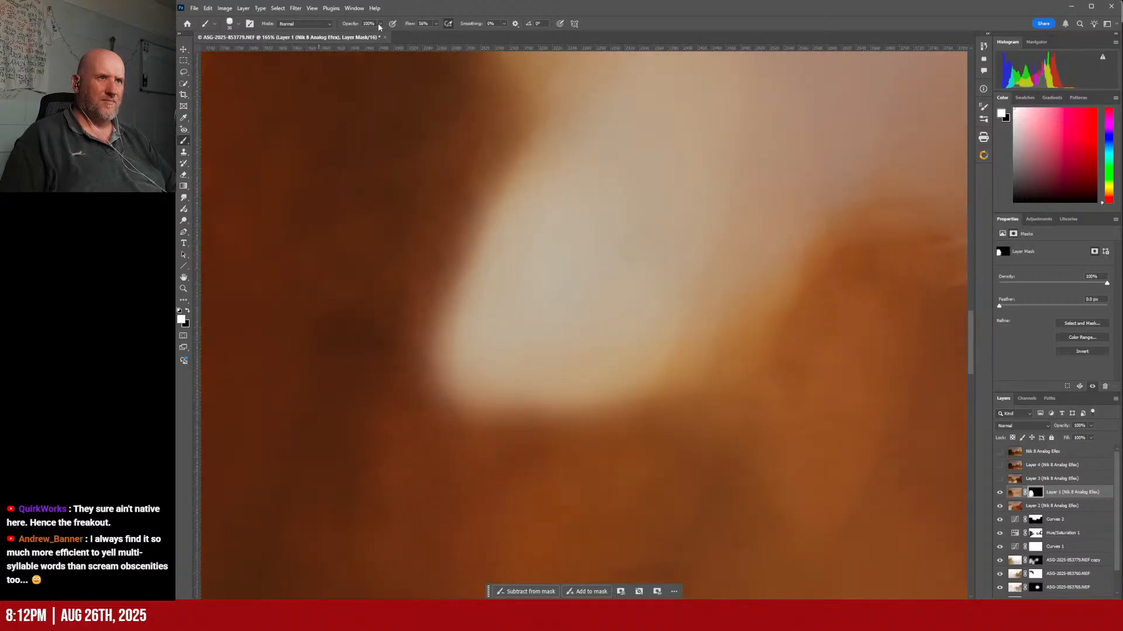
{"action": "left_click", "coordinate": [425, 9]}
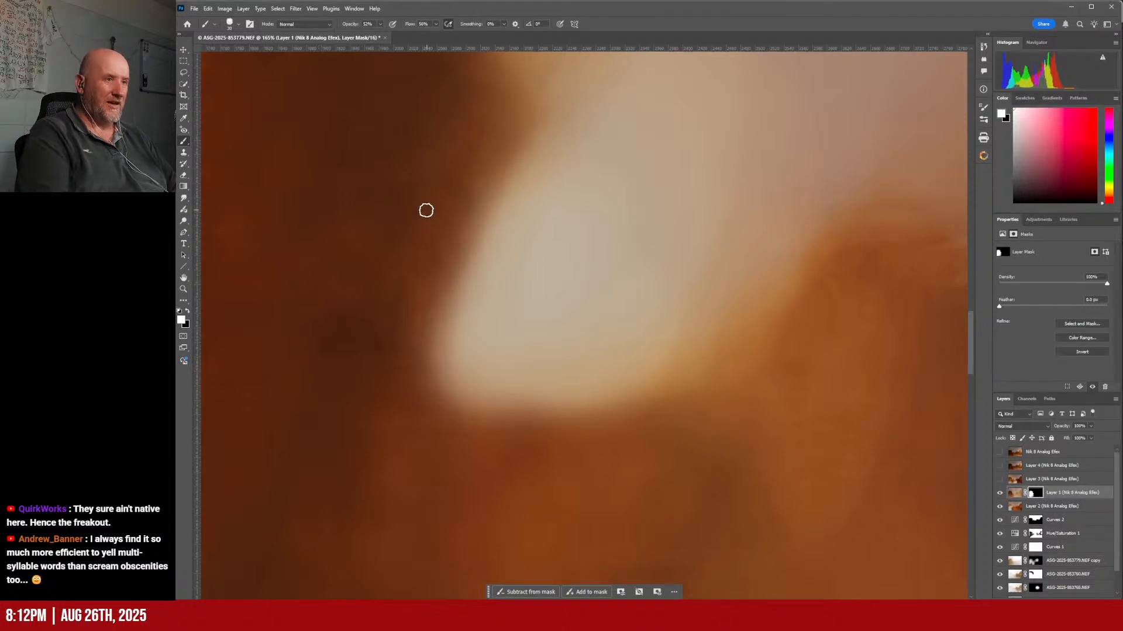
{"action": "key", "text": "bracketright"}
{"action": "key", "text": "bracketright"}
{"action": "left_click", "coordinate": [521, 114]}
{"action": "mouse_move", "coordinate": [502, 116]}
{"action": "left_mouse_down"}
{"action": "mouse_move", "coordinate": [438, 225]}
{"action": "mouse_move", "coordinate": [424, 271]}
{"action": "mouse_move", "coordinate": [454, 212]}
{"action": "mouse_move", "coordinate": [431, 254]}
{"action": "mouse_move", "coordinate": [414, 409]}
{"action": "mouse_move", "coordinate": [415, 237]}
{"action": "mouse_move", "coordinate": [438, 180]}
{"action": "mouse_move", "coordinate": [496, 107]}
{"action": "mouse_move", "coordinate": [483, 90]}
{"action": "mouse_move", "coordinate": [495, 114]}
{"action": "mouse_move", "coordinate": [409, 122]}
{"action": "mouse_move", "coordinate": [475, 118]}
{"action": "left_mouse_up"}
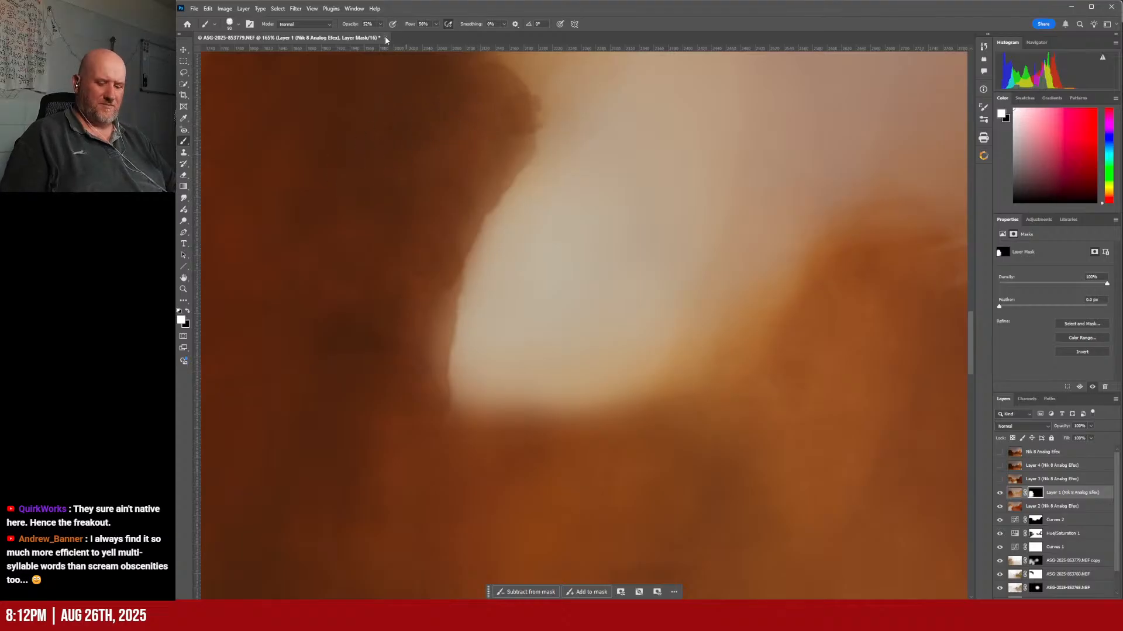
{"action": "key", "text": "ctrl+z"}
{"action": "key", "text": "ctrl+z"}
{"action": "key", "text": "ctrl+z"}
{"action": "key", "text": "ctrl+z"}
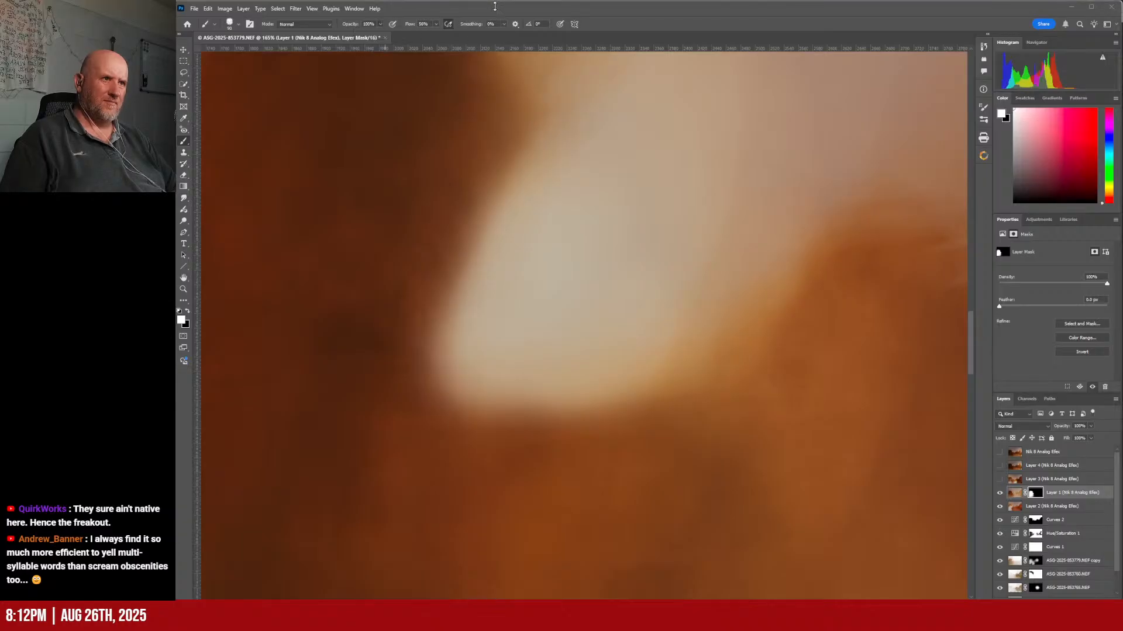
{"action": "key", "text": "alt+Tab"}
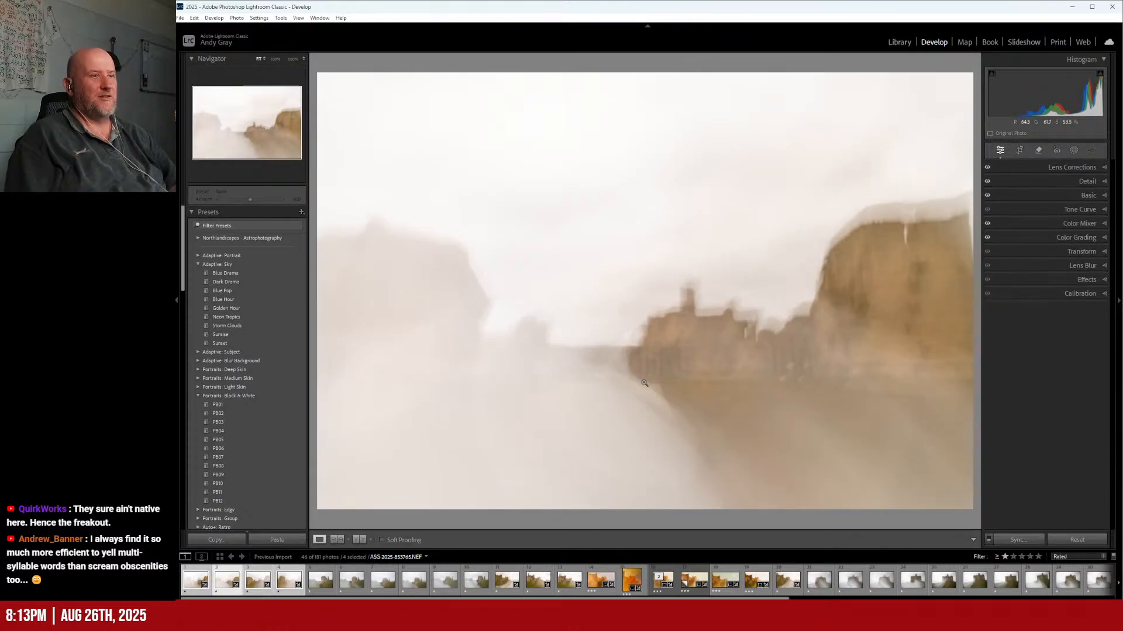
{"action": "key", "text": "alt+Tab"}
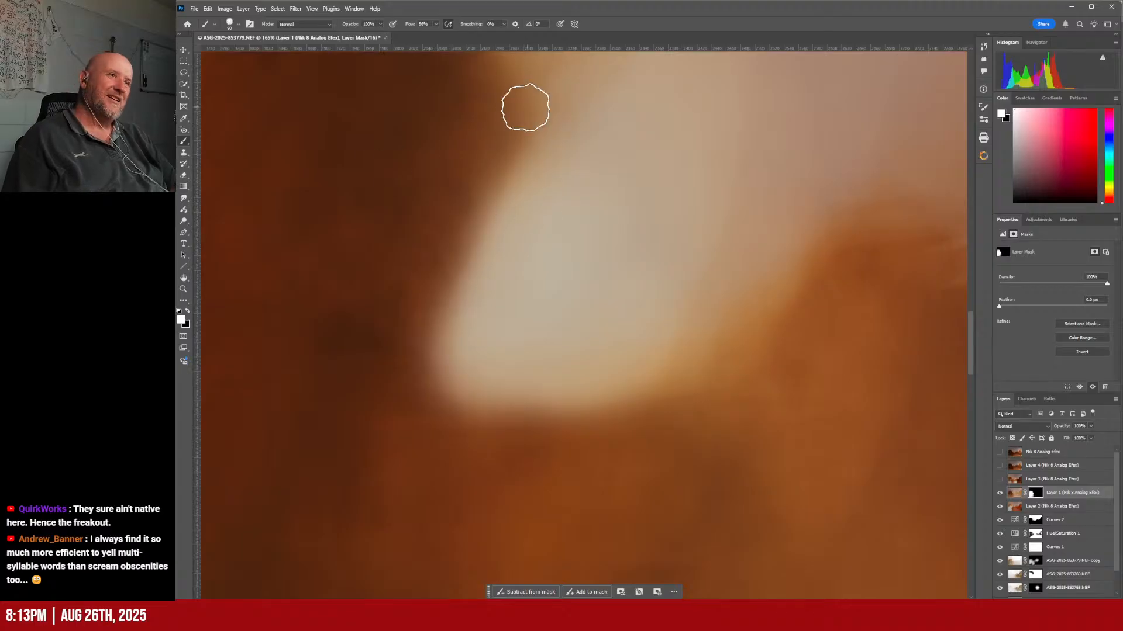
Step: Try painting Layer 1's mask around the glow's left and lower edges at 100% brush opacity, and undo the strokes
{"action": "left_click_drag", "start_coordinate": [514, 113], "coordinate": [501, 130]}
{"action": "mouse_move", "coordinate": [491, 141]}
{"action": "left_mouse_down"}
{"action": "mouse_move", "coordinate": [404, 283]}
{"action": "mouse_move", "coordinate": [433, 262]}
{"action": "mouse_move", "coordinate": [409, 374]}
{"action": "mouse_move", "coordinate": [433, 424]}
{"action": "mouse_move", "coordinate": [462, 439]}
{"action": "mouse_move", "coordinate": [664, 431]}
{"action": "mouse_move", "coordinate": [414, 461]}
{"action": "mouse_move", "coordinate": [499, 442]}
{"action": "mouse_move", "coordinate": [676, 431]}
{"action": "mouse_move", "coordinate": [792, 376]}
{"action": "mouse_move", "coordinate": [804, 325]}
{"action": "mouse_move", "coordinate": [847, 250]}
{"action": "mouse_move", "coordinate": [887, 235]}
{"action": "mouse_move", "coordinate": [825, 349]}
{"action": "left_mouse_up"}
{"action": "scroll", "coordinate": [772, 337], "scroll_direction": "down", "scroll_amount": 2}
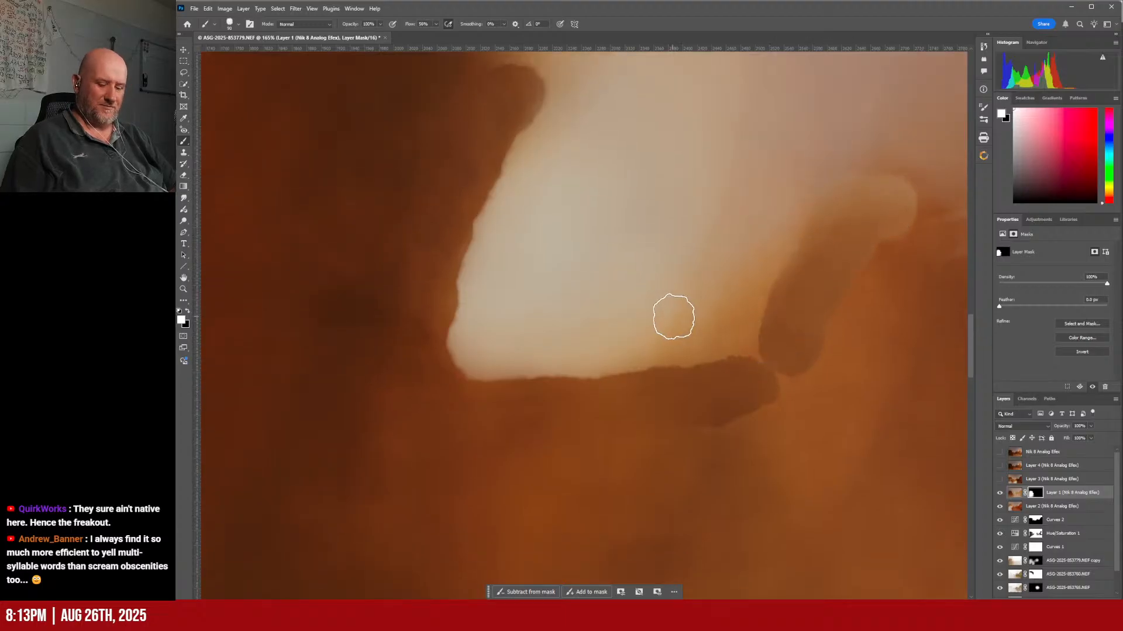
{"action": "scroll", "coordinate": [666, 309], "scroll_direction": "down", "scroll_amount": 8}
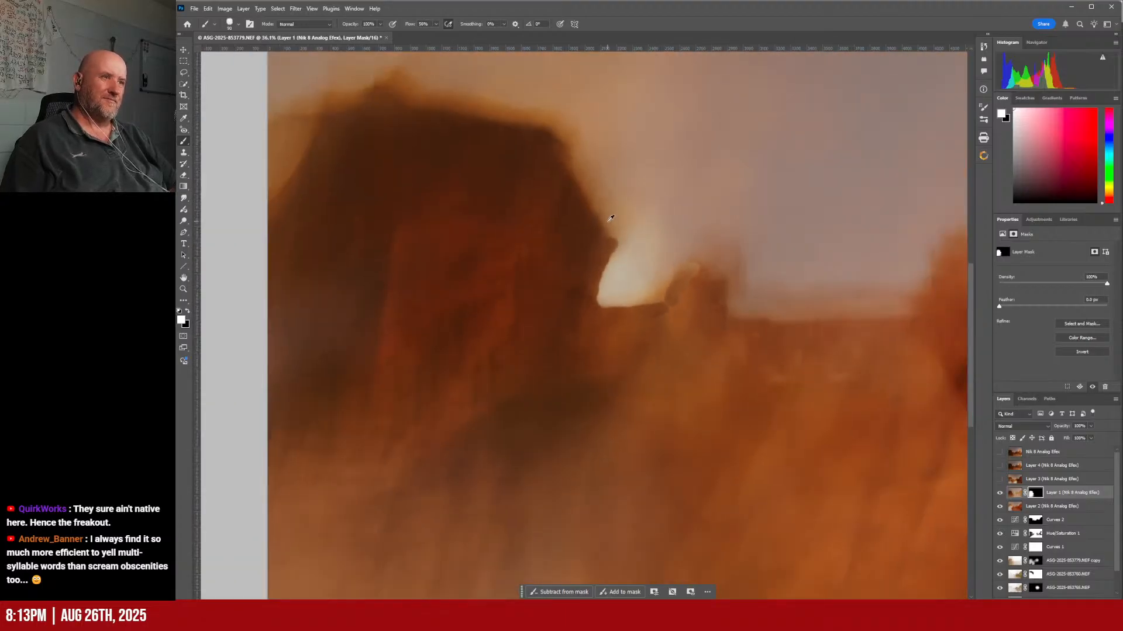
{"action": "scroll", "coordinate": [610, 218], "scroll_direction": "down", "scroll_amount": 1}
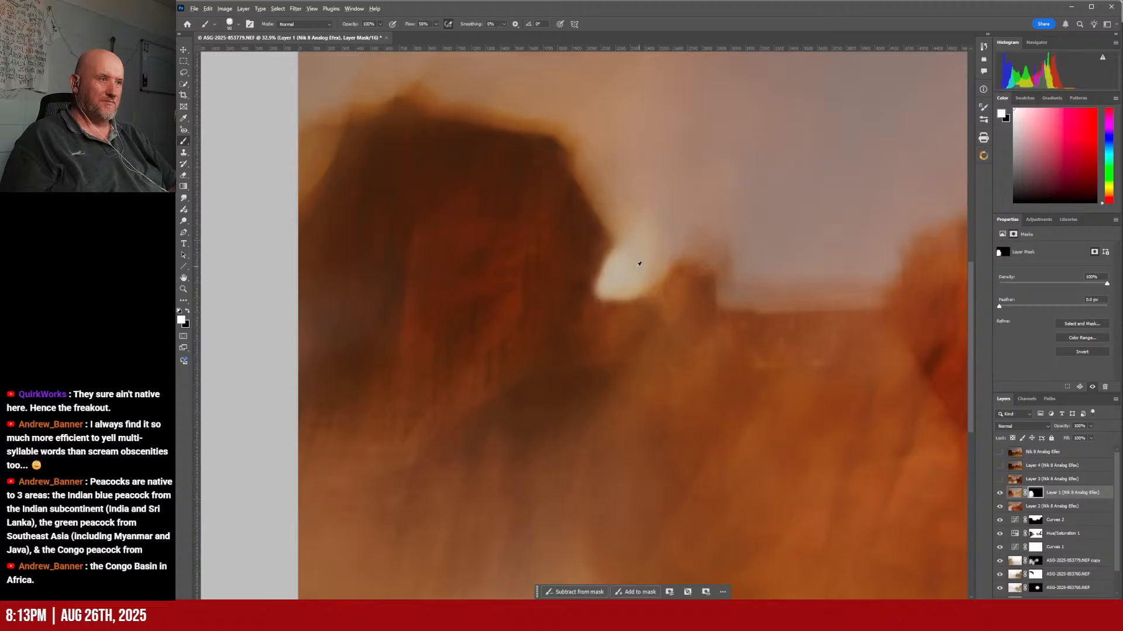
Step: Try erasing the mask along the glow's left edge with the hard Eraser, reduce its size, and undo the strokes
{"action": "scroll", "coordinate": [645, 262], "scroll_direction": "up", "scroll_amount": 5}
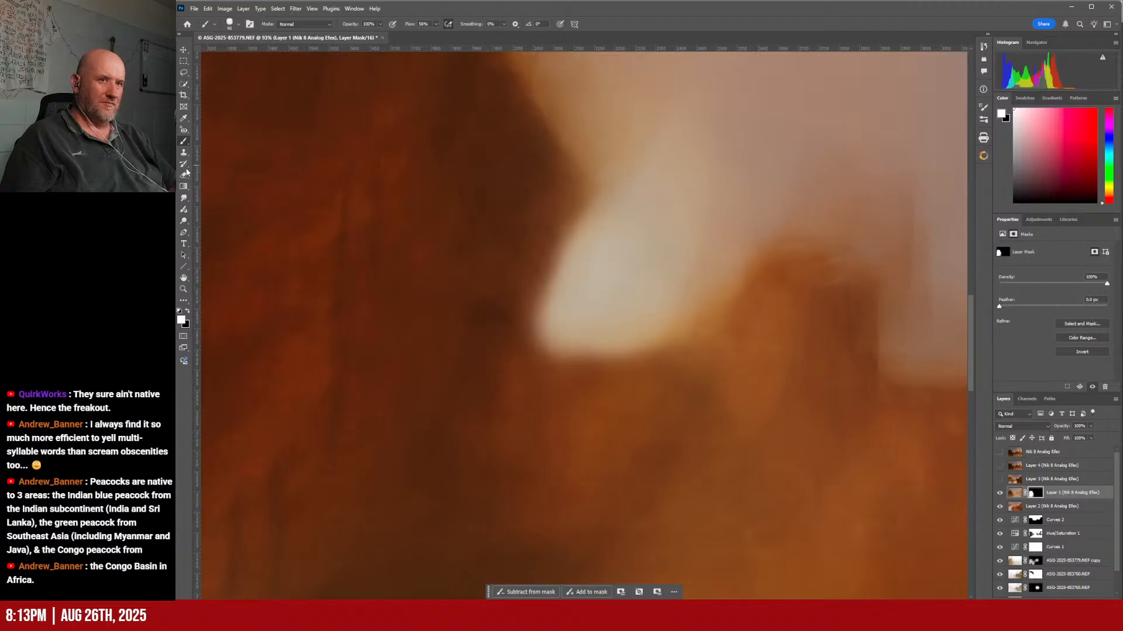
{"action": "left_click", "coordinate": [183, 176]}
{"action": "left_click_drag", "start_coordinate": [587, 242], "coordinate": [579, 241]}
{"action": "key", "text": "ctrl+z"}
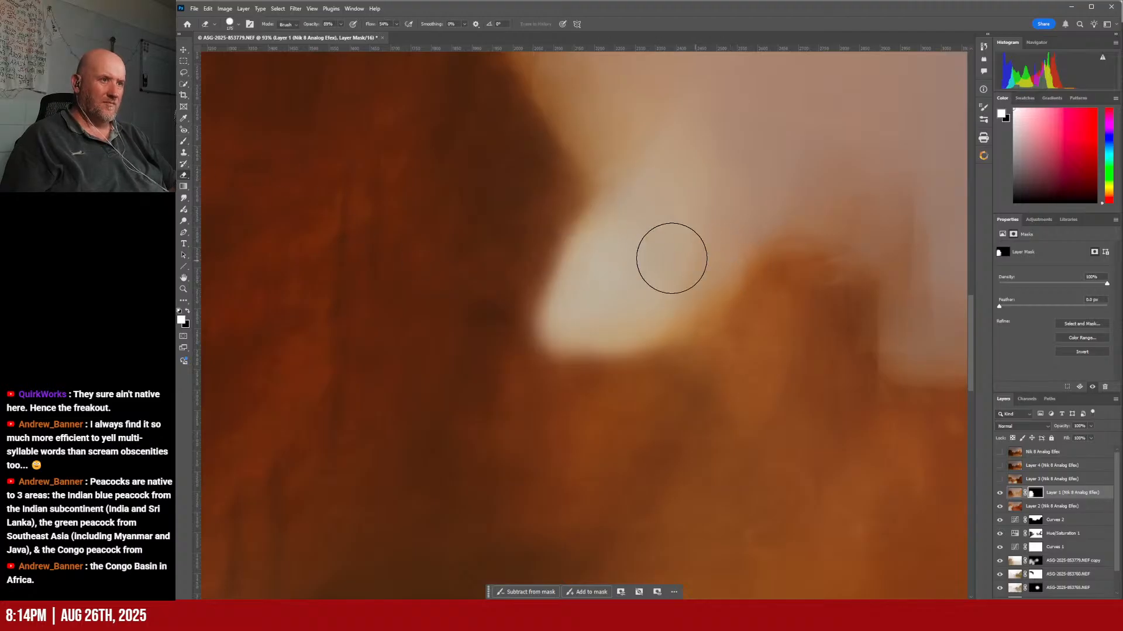
{"action": "left_click", "coordinate": [229, 23]}
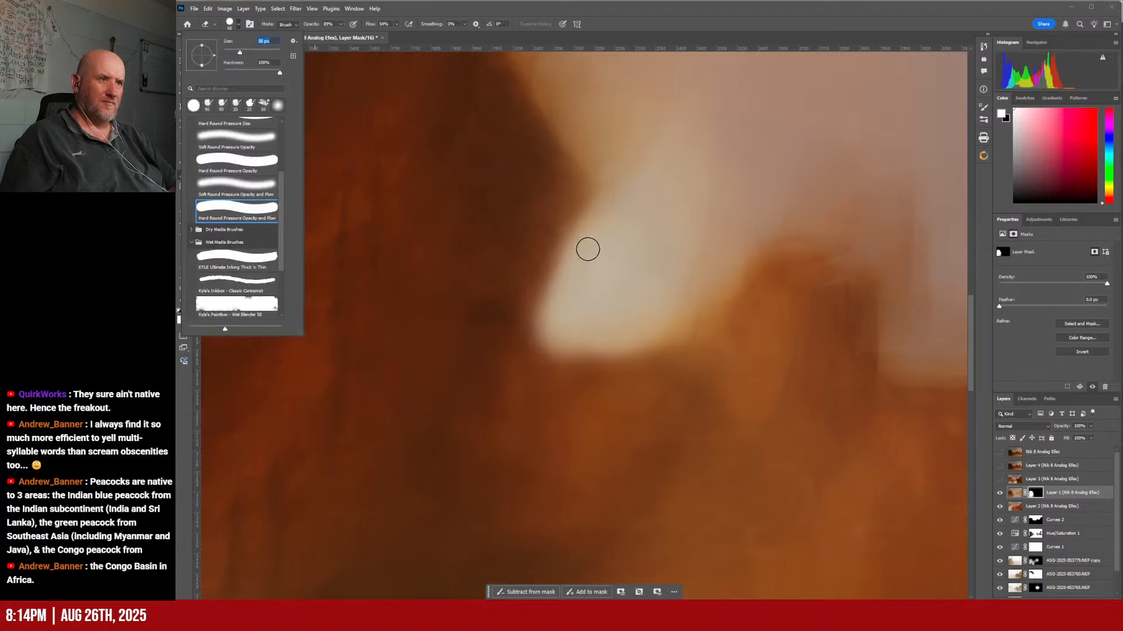
{"action": "left_click_drag", "start_coordinate": [596, 221], "coordinate": [587, 247]}
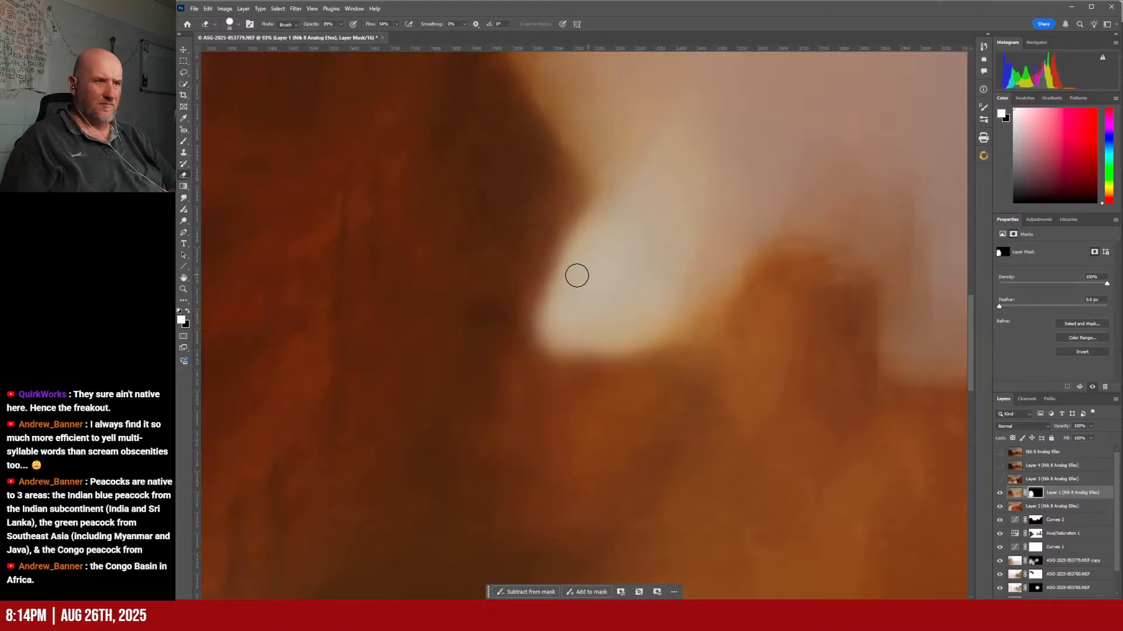
{"action": "left_click_drag", "start_coordinate": [559, 309], "coordinate": [551, 332]}
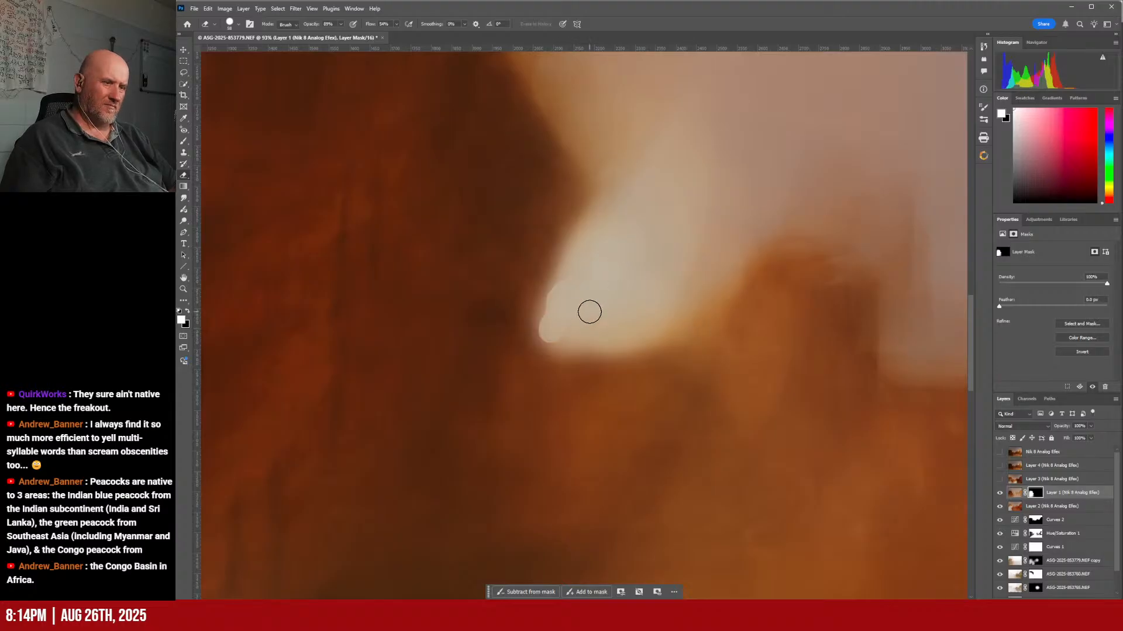
{"action": "key", "text": "ctrl+z"}
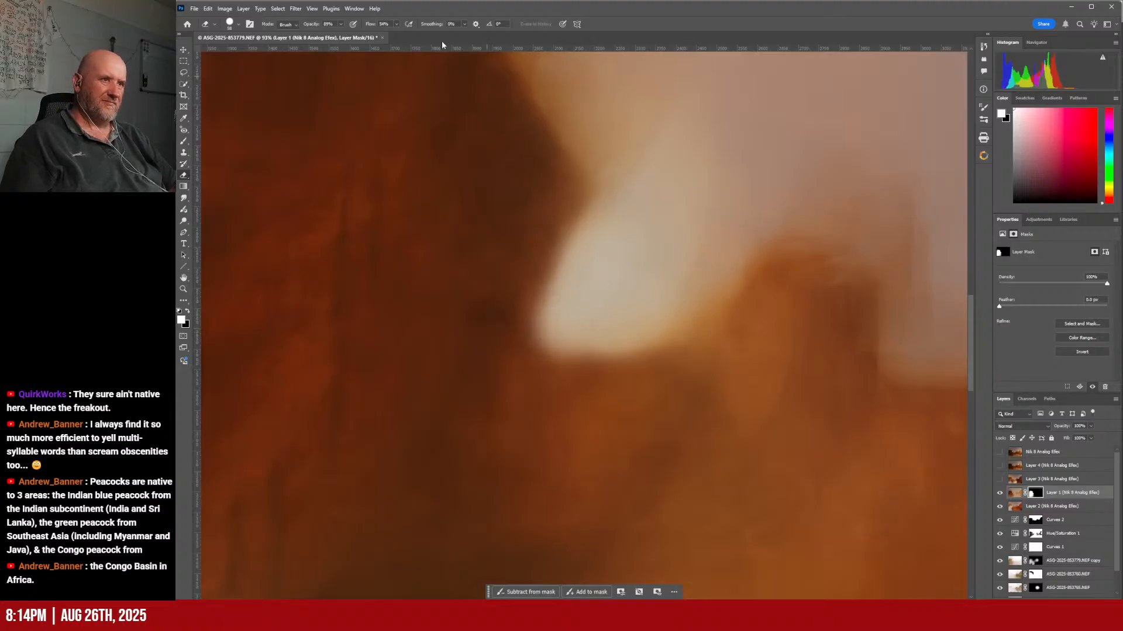
Step: Erase Layer 1's mask along the glow's left and lower edge with the Soft Round Pressure Opacity brush
{"action": "left_click", "coordinate": [238, 24]}
{"action": "left_click", "coordinate": [261, 140]}
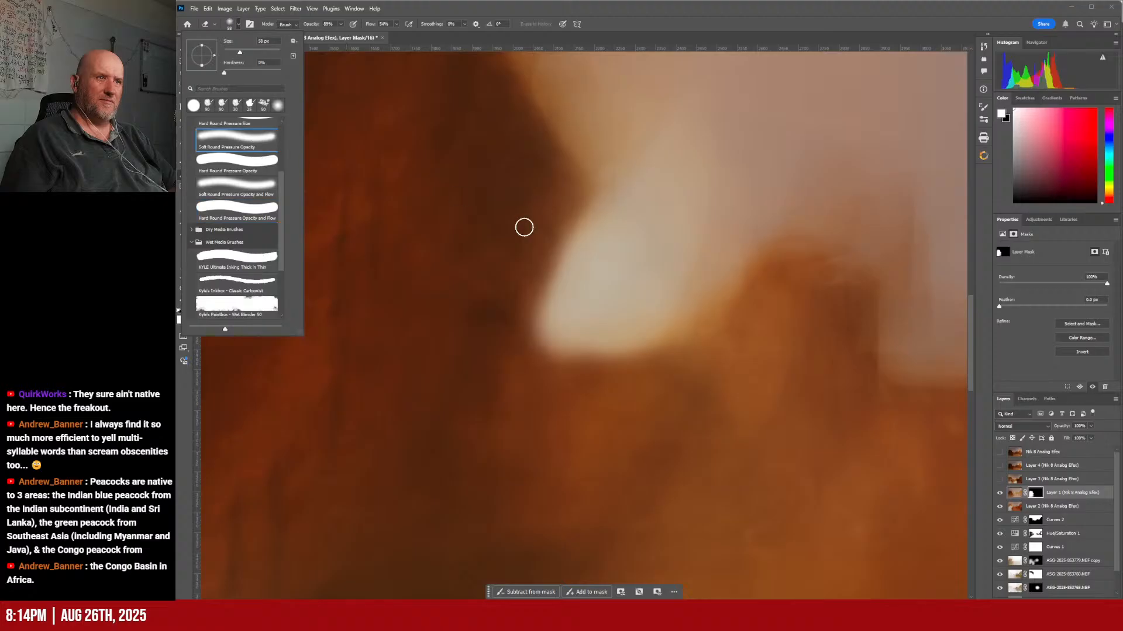
{"action": "left_click_drag", "start_coordinate": [562, 270], "coordinate": [554, 299]}
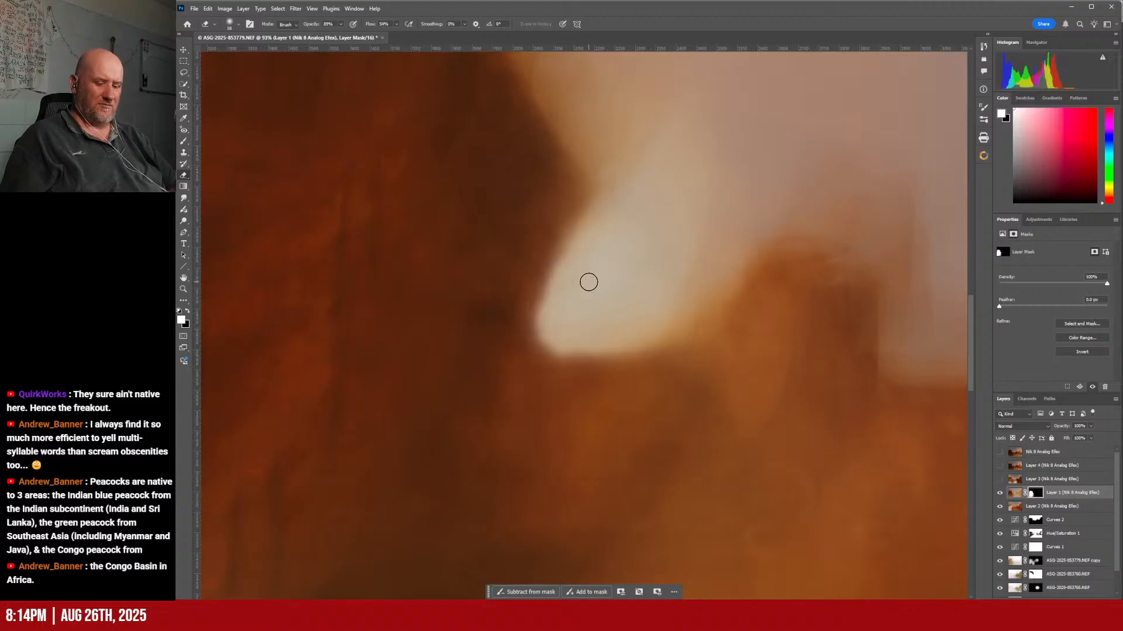
{"action": "scroll", "coordinate": [588, 282], "scroll_direction": "down", "scroll_amount": 7}
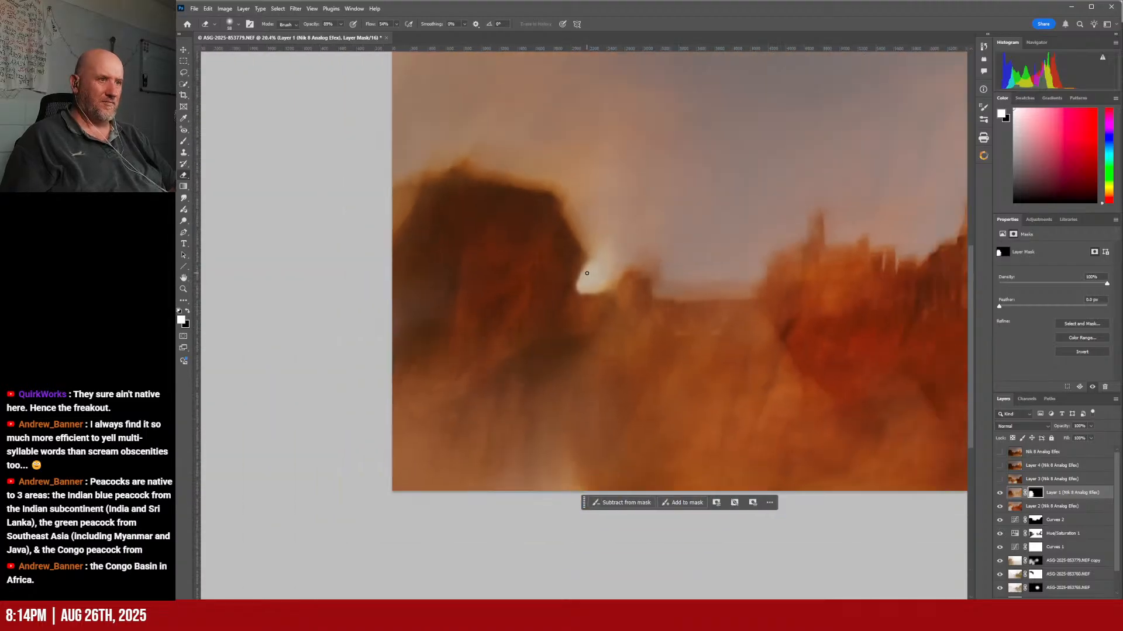
{"action": "scroll", "coordinate": [700, 159], "scroll_direction": "up", "scroll_amount": 3}
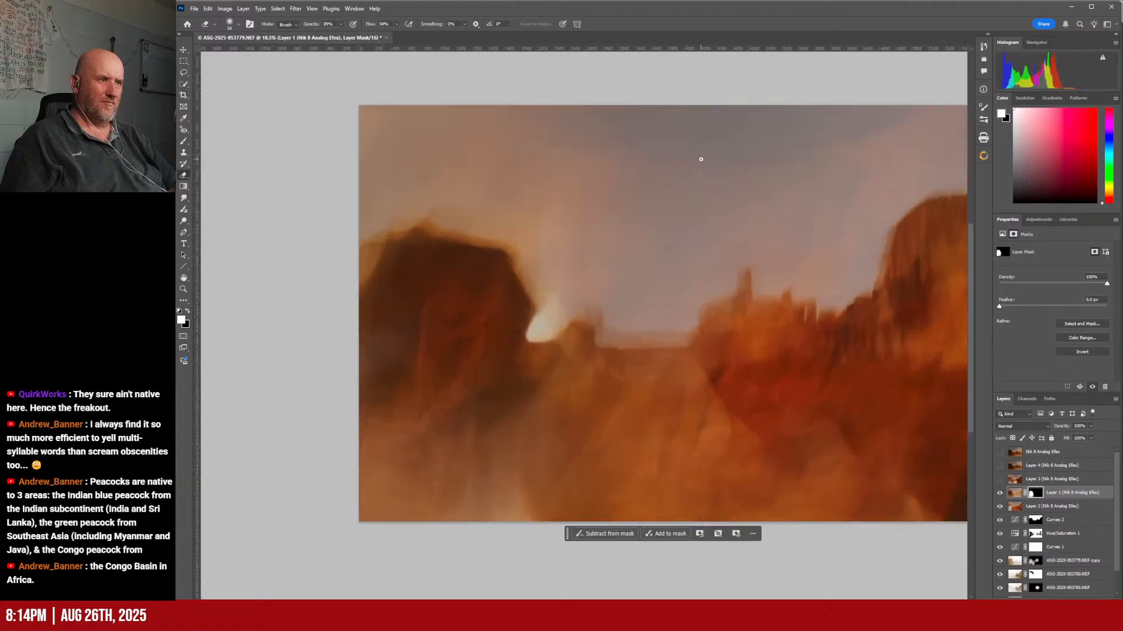
Step: Show Layer 3 (Nik 8 Analog Efex) and hide its content behind a black layer mask
{"action": "left_click", "coordinate": [999, 479]}
{"action": "left_click", "coordinate": [1000, 479]}
{"action": "left_click", "coordinate": [1000, 480]}
{"action": "left_click", "coordinate": [1016, 481]}
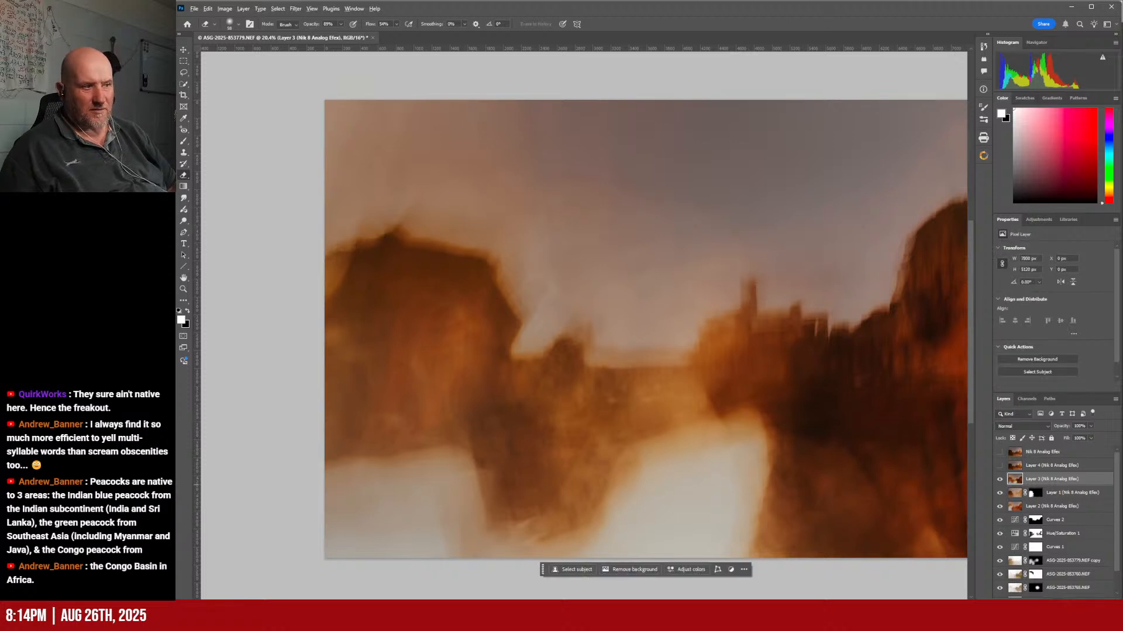
{"action": "left_click", "coordinate": [1045, 604], "text": "alt"}
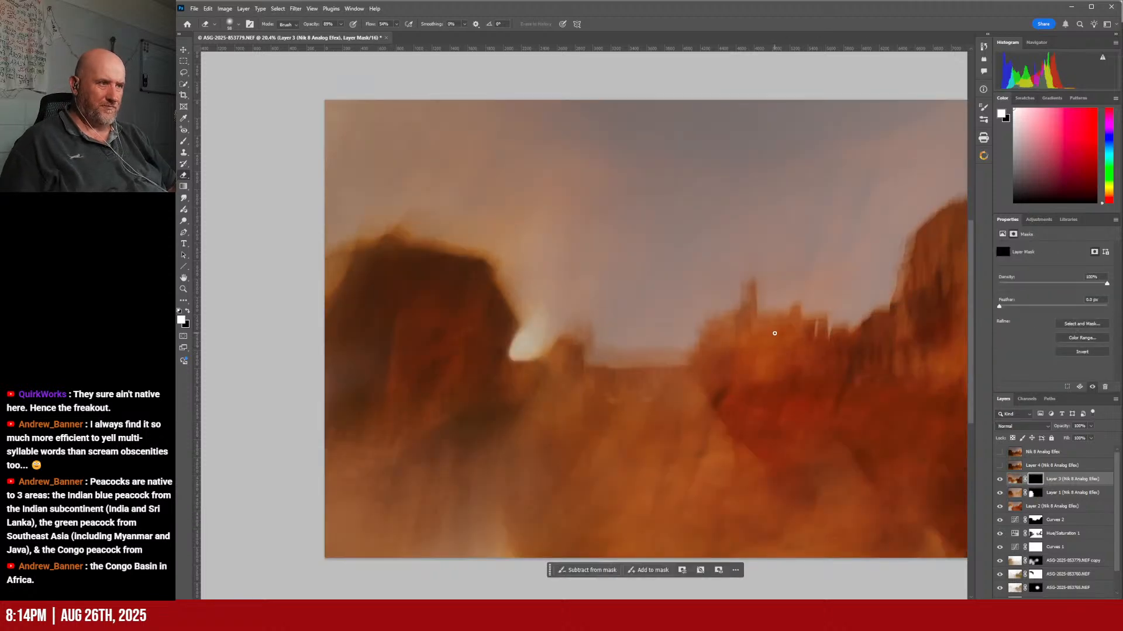
Step: Set up the Brush tool with the Soft Round preset and a reduced opacity for painting on the Layer 3 mask
{"action": "scroll", "coordinate": [774, 333], "scroll_direction": "up", "scroll_amount": 5}
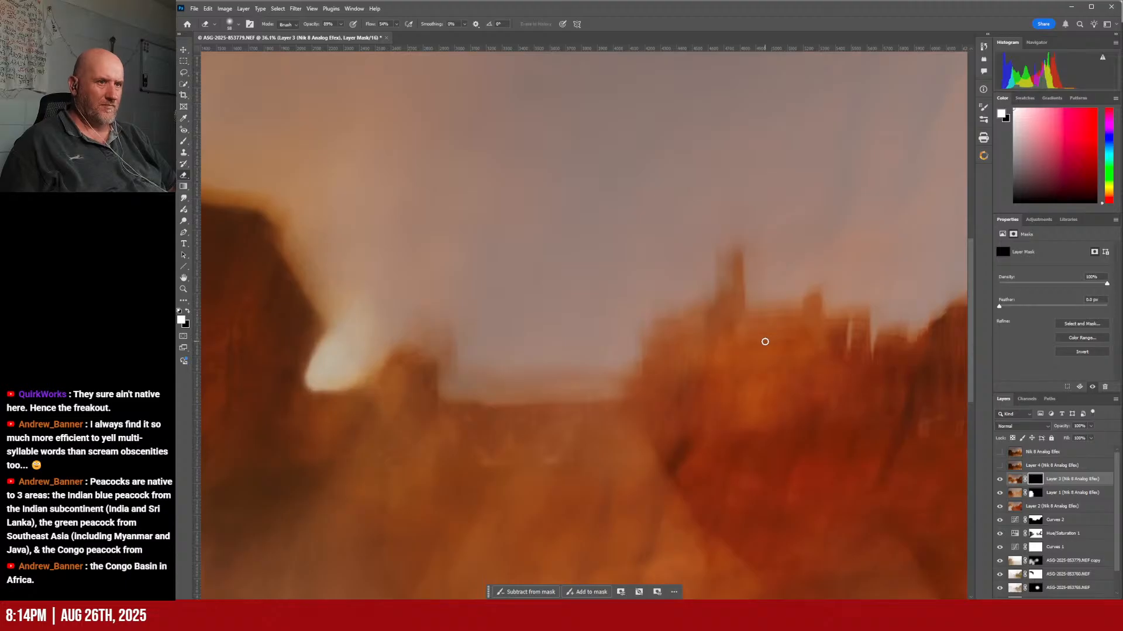
{"action": "left_click", "coordinate": [184, 142]}
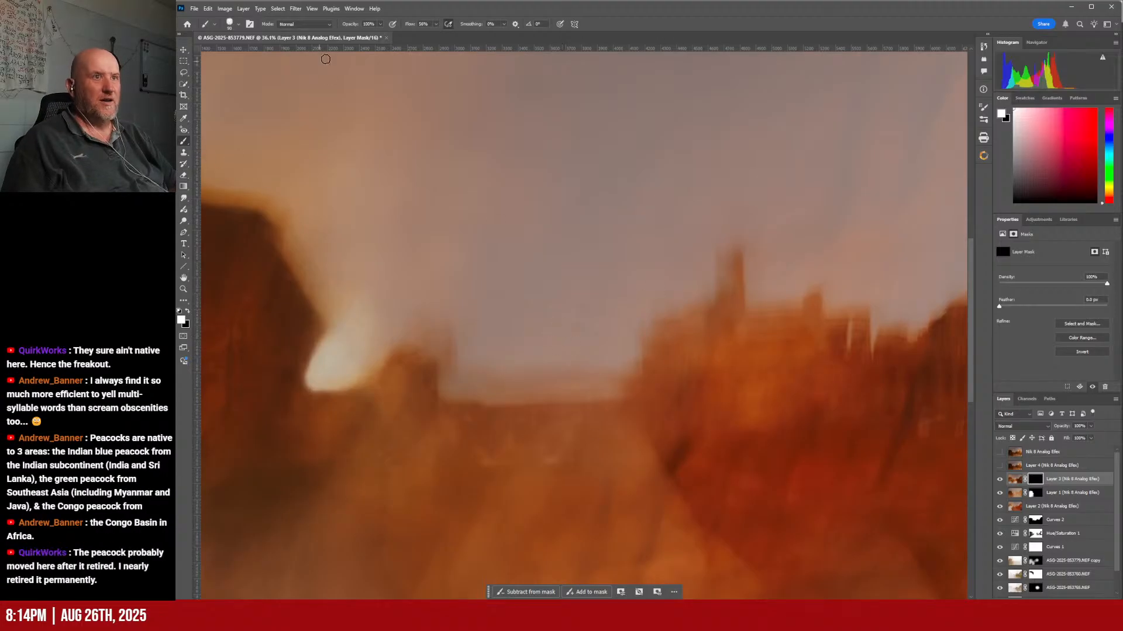
{"action": "left_click", "coordinate": [227, 23]}
{"action": "scroll", "coordinate": [273, 129], "scroll_direction": "up", "scroll_amount": 5}
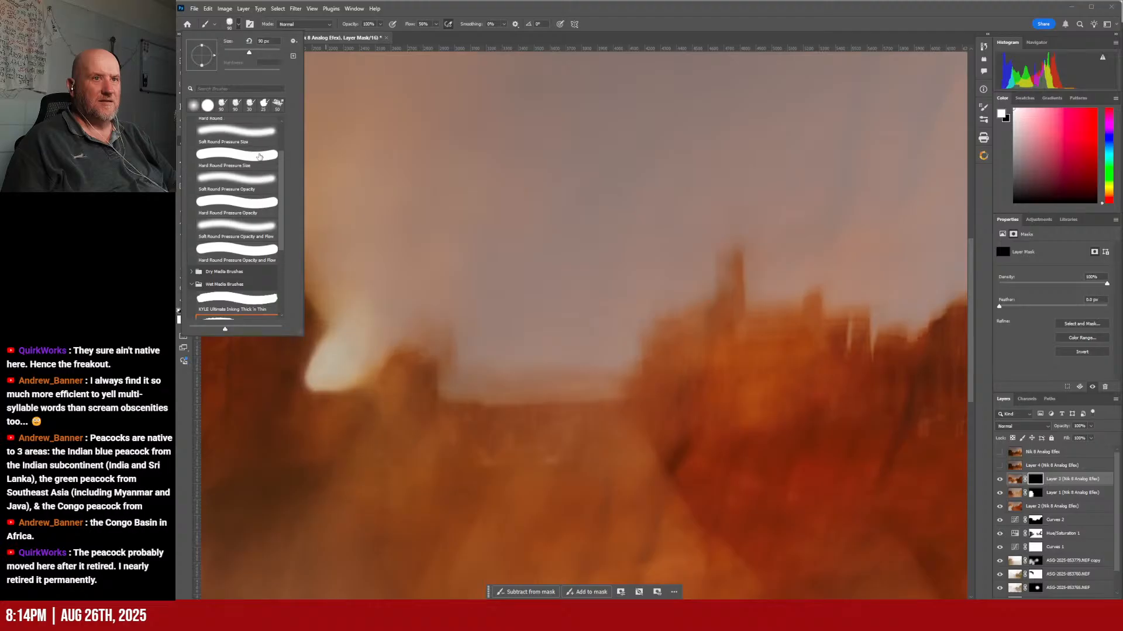
{"action": "left_click", "coordinate": [249, 142]}
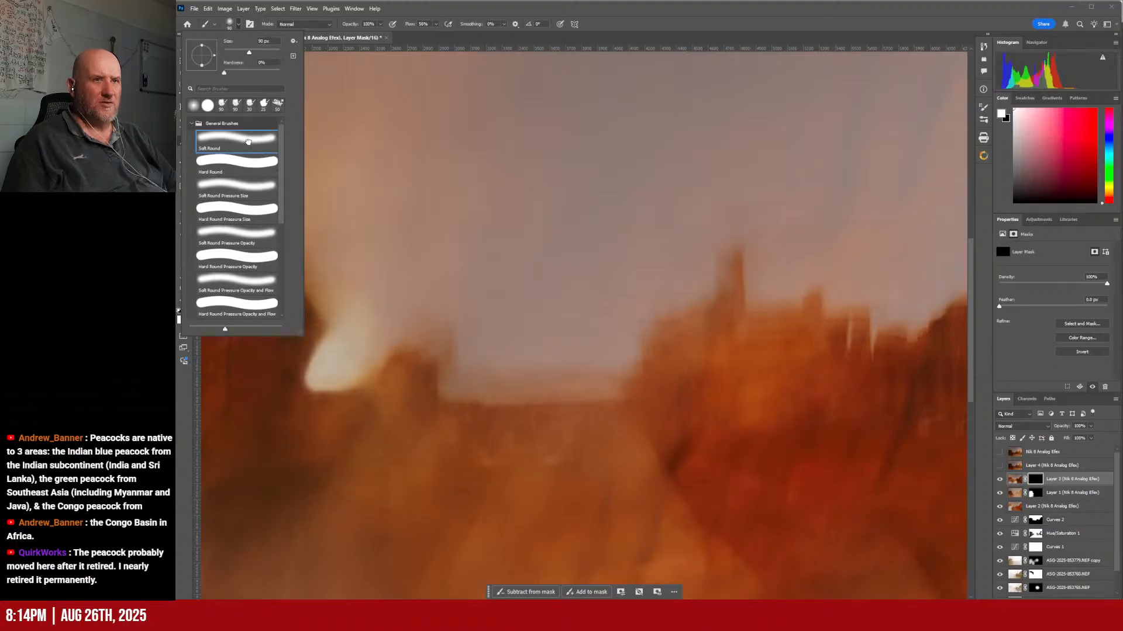
{"action": "left_click", "coordinate": [556, 13]}
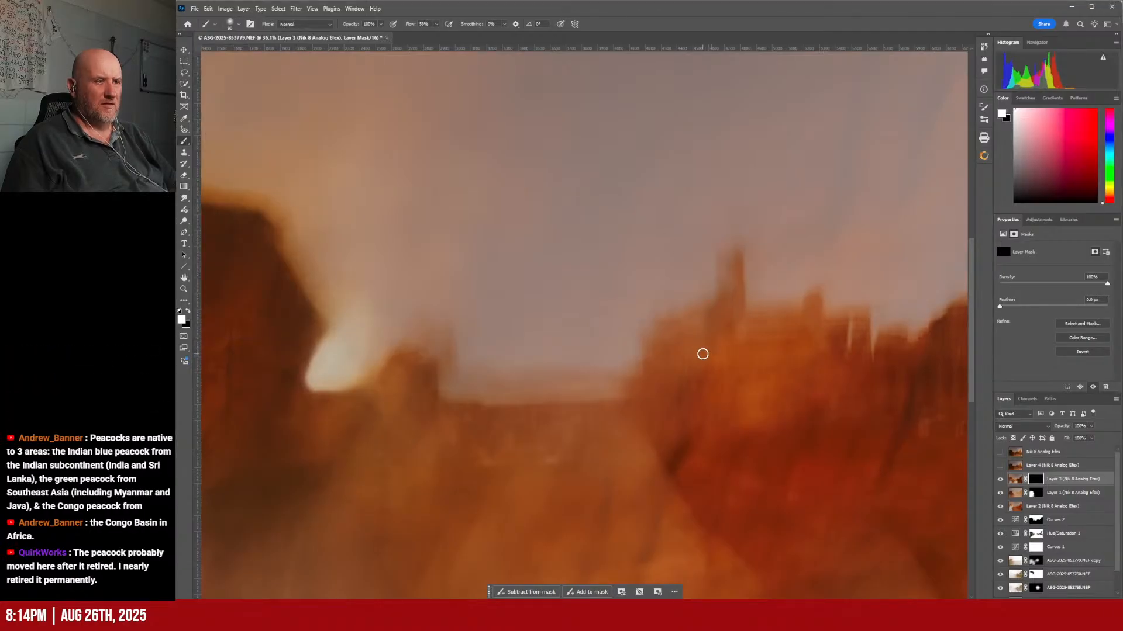
{"action": "left_click", "coordinate": [380, 25]}
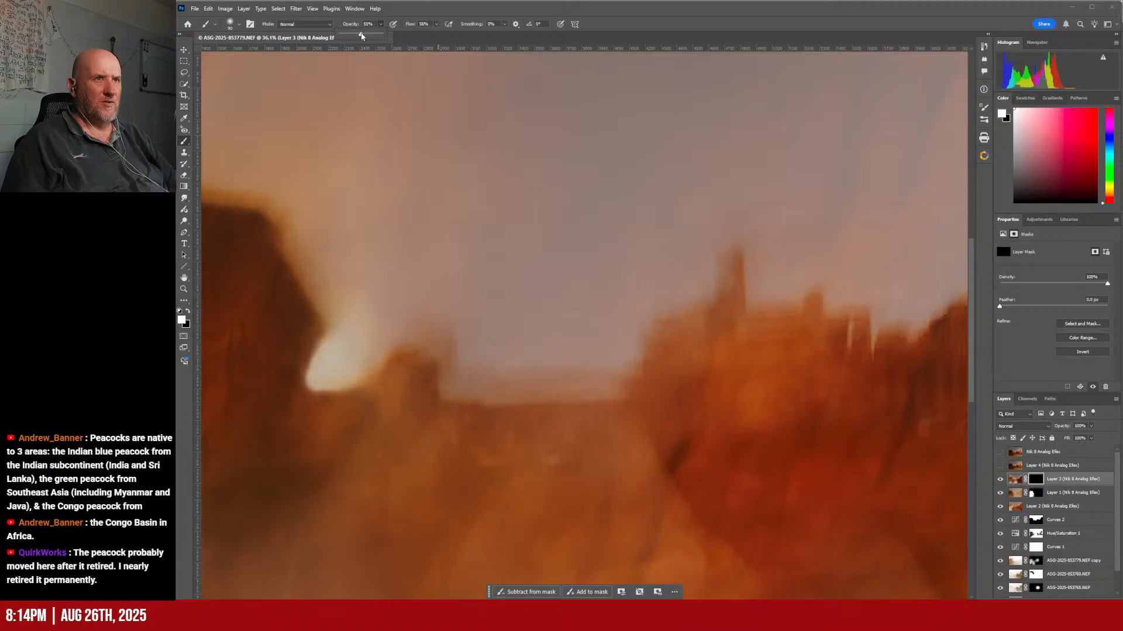
{"action": "left_click", "coordinate": [697, 374]}
Step: Enlarge the brush and paint Layer 3 back in over the central castle-like skyline, raising opacity and flow to 100%
{"action": "key", "text": "bracketright"}
{"action": "key", "text": "bracketright"}
{"action": "key", "text": "bracketright"}
{"action": "key", "text": "bracketright"}
{"action": "key", "text": "bracketright"}
{"action": "key", "text": "bracketright"}
{"action": "key", "text": "bracketright"}
{"action": "key", "text": "bracketright"}
{"action": "key", "text": "bracketright"}
{"action": "key", "text": "bracketright"}
{"action": "key", "text": "bracketright"}
{"action": "key", "text": "bracketright"}
{"action": "mouse_move", "coordinate": [667, 343]}
{"action": "left_mouse_down"}
{"action": "mouse_move", "coordinate": [722, 332]}
{"action": "mouse_move", "coordinate": [630, 372]}
{"action": "mouse_move", "coordinate": [698, 357]}
{"action": "mouse_move", "coordinate": [716, 289]}
{"action": "mouse_move", "coordinate": [681, 351]}
{"action": "mouse_move", "coordinate": [702, 270]}
{"action": "mouse_move", "coordinate": [647, 317]}
{"action": "left_mouse_up"}
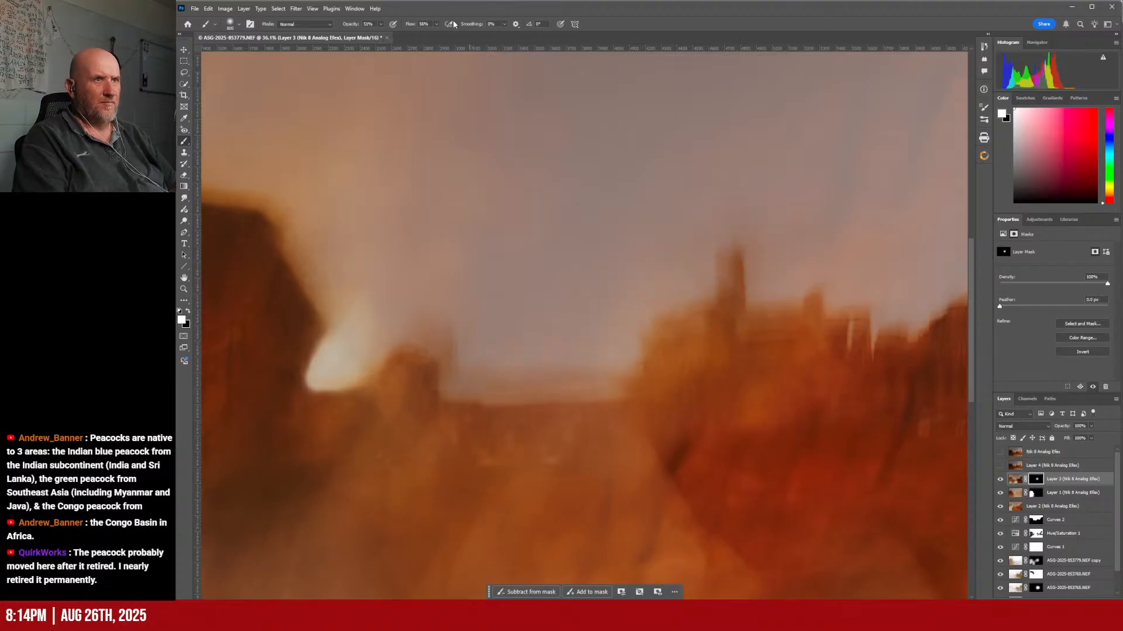
{"action": "mouse_move", "coordinate": [667, 367]}
{"action": "left_mouse_down"}
{"action": "mouse_move", "coordinate": [799, 350]}
{"action": "mouse_move", "coordinate": [677, 353]}
{"action": "mouse_move", "coordinate": [741, 282]}
{"action": "left_mouse_up"}
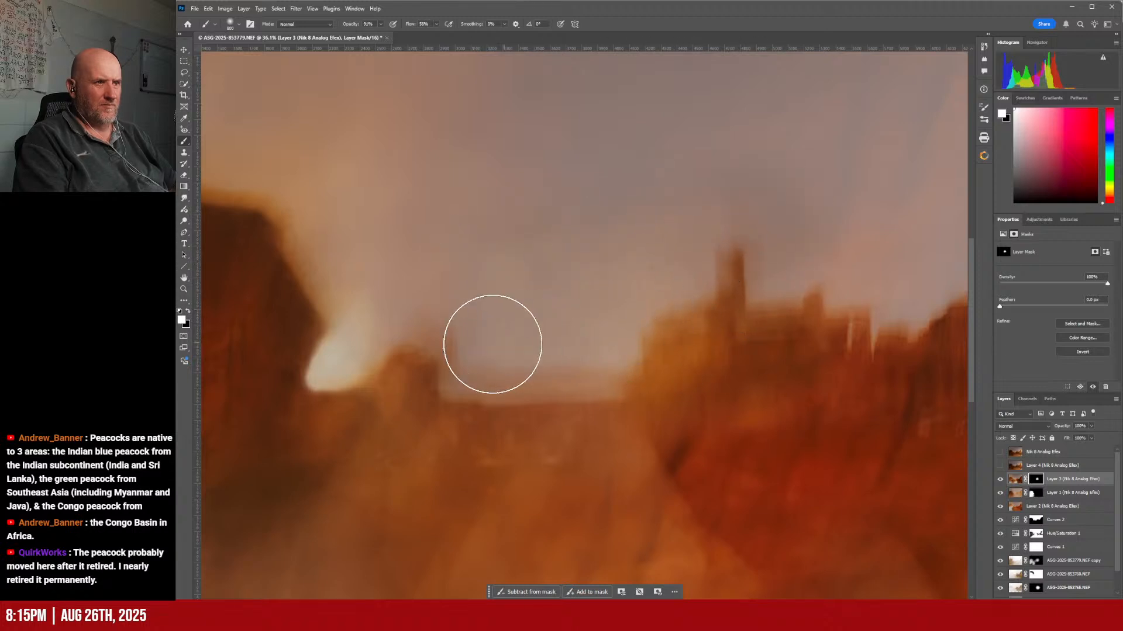
{"action": "mouse_move", "coordinate": [866, 299]}
{"action": "left_mouse_down"}
{"action": "mouse_move", "coordinate": [809, 252]}
{"action": "mouse_move", "coordinate": [805, 286]}
{"action": "mouse_move", "coordinate": [769, 324]}
{"action": "mouse_move", "coordinate": [659, 351]}
{"action": "mouse_move", "coordinate": [720, 313]}
{"action": "mouse_move", "coordinate": [711, 297]}
{"action": "mouse_move", "coordinate": [663, 359]}
{"action": "mouse_move", "coordinate": [703, 263]}
{"action": "mouse_move", "coordinate": [675, 369]}
{"action": "mouse_move", "coordinate": [695, 261]}
{"action": "mouse_move", "coordinate": [679, 365]}
{"action": "mouse_move", "coordinate": [697, 280]}
{"action": "mouse_move", "coordinate": [683, 342]}
{"action": "left_mouse_up"}
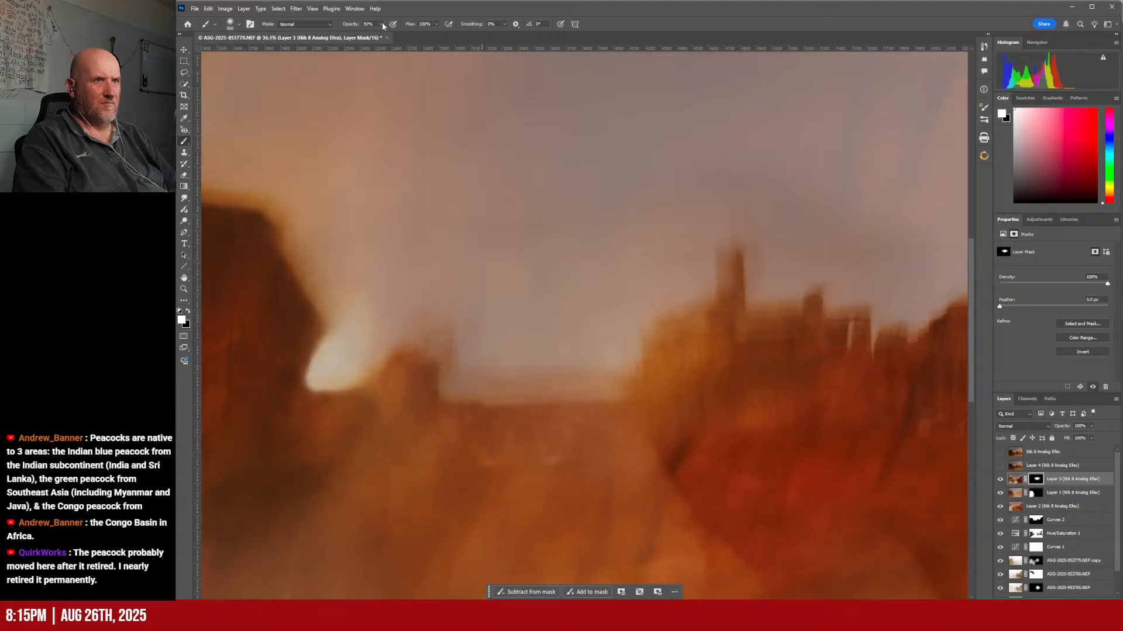
{"action": "mouse_move", "coordinate": [664, 336]}
{"action": "left_mouse_down"}
{"action": "mouse_move", "coordinate": [669, 367]}
{"action": "mouse_move", "coordinate": [717, 219]}
{"action": "left_mouse_up"}
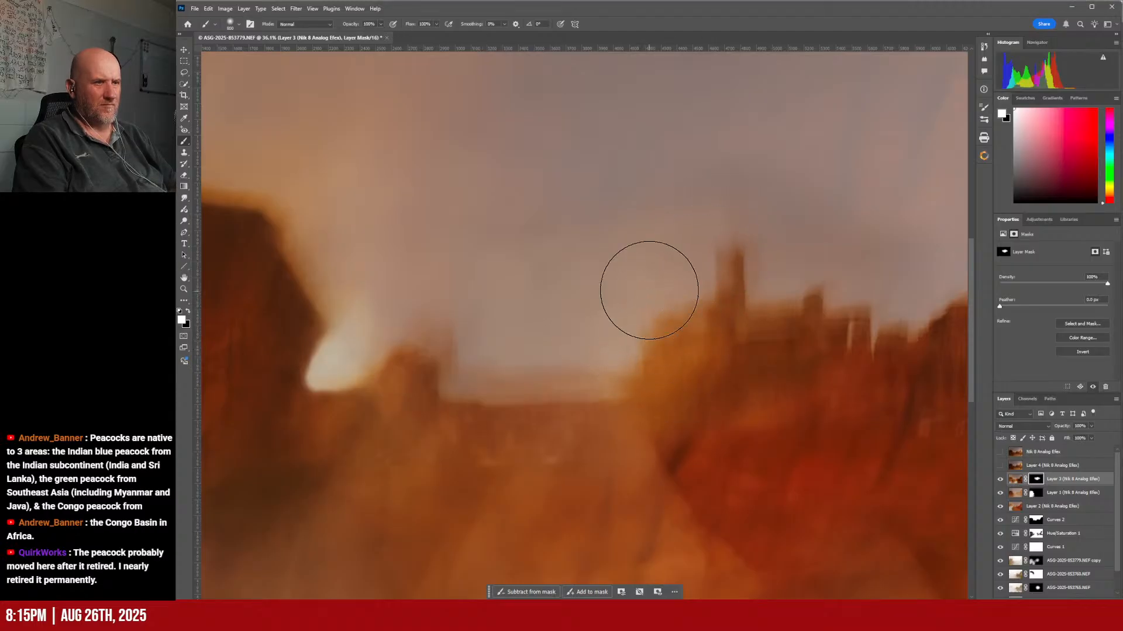
Step: Try revealing Layer 3 in the sky above the central skyline, and undo those strokes
{"action": "scroll", "coordinate": [650, 289], "scroll_direction": "down", "scroll_amount": 1}
{"action": "scroll", "coordinate": [656, 278], "scroll_direction": "down", "scroll_amount": 3}
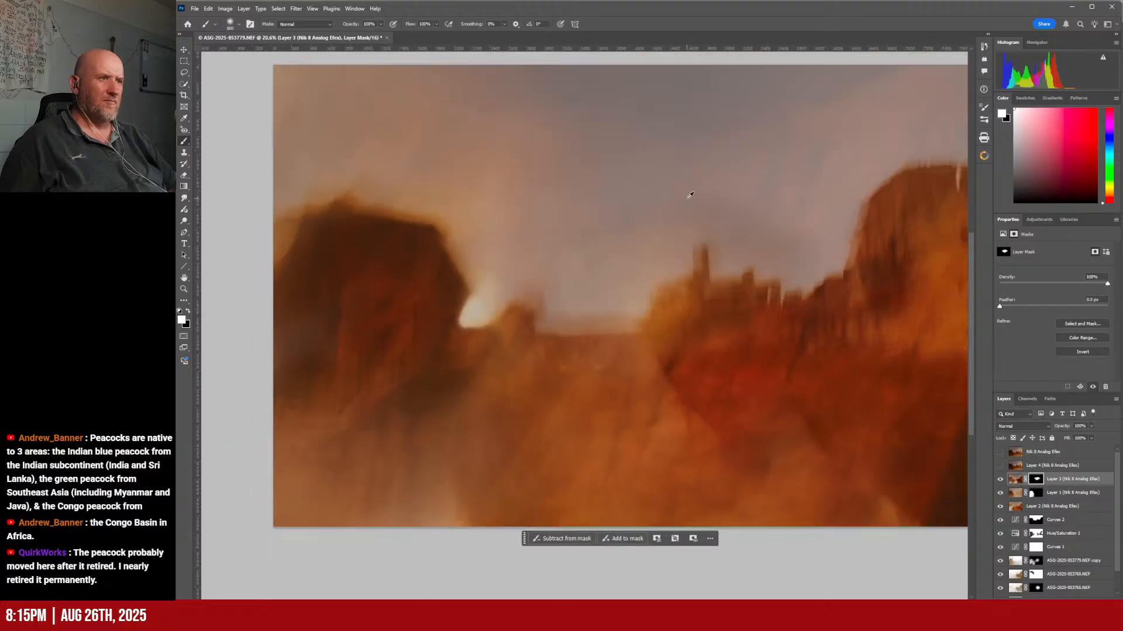
{"action": "left_click_drag", "start_coordinate": [692, 193], "coordinate": [695, 237]}
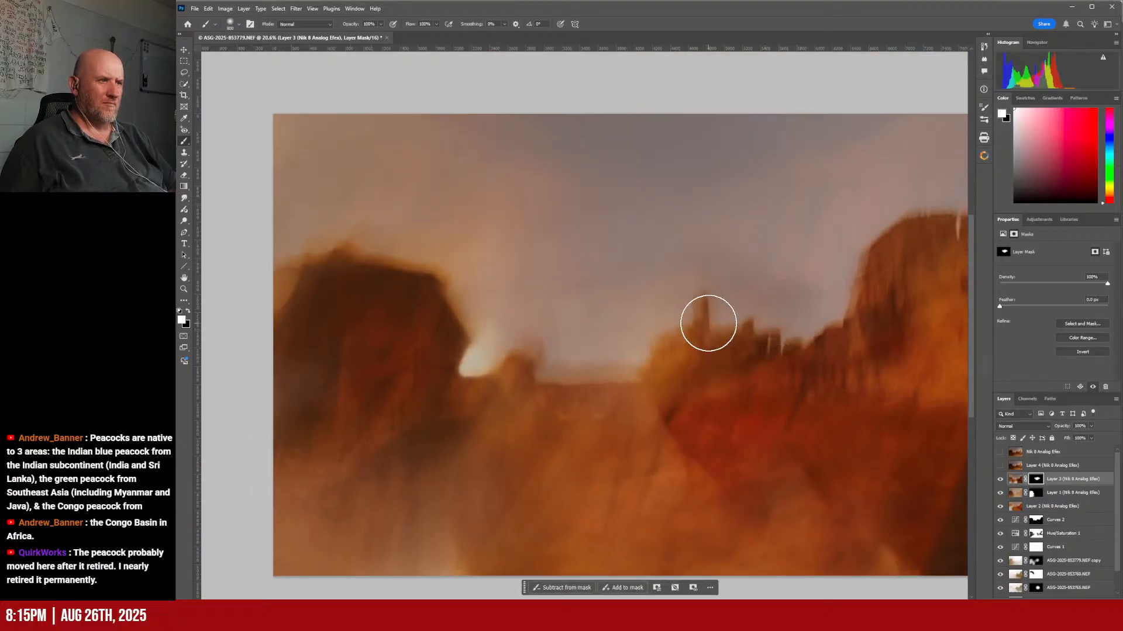
{"action": "mouse_move", "coordinate": [861, 222]}
{"action": "left_mouse_down"}
{"action": "mouse_move", "coordinate": [755, 222]}
{"action": "mouse_move", "coordinate": [896, 165]}
{"action": "mouse_move", "coordinate": [652, 199]}
{"action": "mouse_move", "coordinate": [787, 133]}
{"action": "left_mouse_up"}
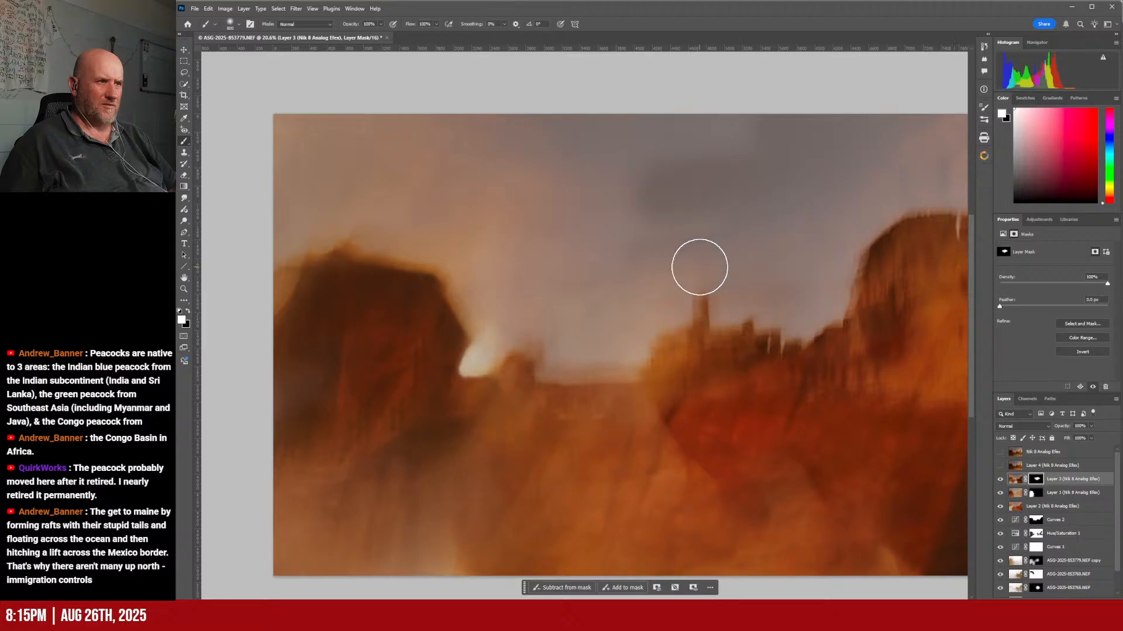
{"action": "mouse_move", "coordinate": [567, 355]}
{"action": "left_mouse_down"}
{"action": "mouse_move", "coordinate": [544, 328]}
{"action": "mouse_move", "coordinate": [489, 321]}
{"action": "mouse_move", "coordinate": [611, 302]}
{"action": "left_mouse_up"}
{"action": "key", "text": "ctrl+z"}
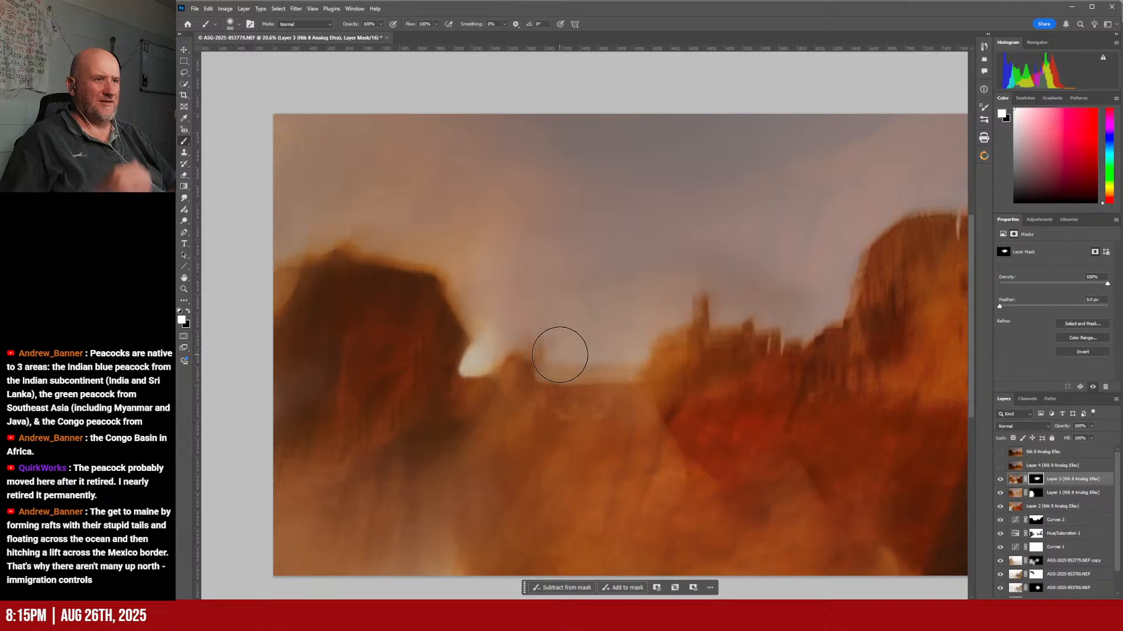
Step: Paint Layer 3 back in across the sky and skyline, and erase its mask along the dark strip beside the right-hand cliff
{"action": "mouse_move", "coordinate": [531, 335]}
{"action": "left_mouse_down"}
{"action": "mouse_move", "coordinate": [592, 330]}
{"action": "mouse_move", "coordinate": [579, 214]}
{"action": "mouse_move", "coordinate": [641, 248]}
{"action": "mouse_move", "coordinate": [648, 277]}
{"action": "mouse_move", "coordinate": [667, 255]}
{"action": "mouse_move", "coordinate": [729, 290]}
{"action": "mouse_move", "coordinate": [691, 224]}
{"action": "mouse_move", "coordinate": [707, 214]}
{"action": "mouse_move", "coordinate": [753, 224]}
{"action": "mouse_move", "coordinate": [800, 158]}
{"action": "mouse_move", "coordinate": [925, 133]}
{"action": "mouse_move", "coordinate": [1001, 142]}
{"action": "mouse_move", "coordinate": [936, 212]}
{"action": "mouse_move", "coordinate": [881, 190]}
{"action": "mouse_move", "coordinate": [596, 221]}
{"action": "mouse_move", "coordinate": [538, 182]}
{"action": "mouse_move", "coordinate": [563, 143]}
{"action": "mouse_move", "coordinate": [494, 141]}
{"action": "mouse_move", "coordinate": [531, 155]}
{"action": "mouse_move", "coordinate": [251, 147]}
{"action": "mouse_move", "coordinate": [642, 178]}
{"action": "mouse_move", "coordinate": [270, 202]}
{"action": "mouse_move", "coordinate": [312, 224]}
{"action": "mouse_move", "coordinate": [271, 238]}
{"action": "mouse_move", "coordinate": [393, 221]}
{"action": "mouse_move", "coordinate": [488, 261]}
{"action": "mouse_move", "coordinate": [353, 227]}
{"action": "mouse_move", "coordinate": [479, 264]}
{"action": "mouse_move", "coordinate": [430, 241]}
{"action": "mouse_move", "coordinate": [281, 234]}
{"action": "mouse_move", "coordinate": [253, 246]}
{"action": "mouse_move", "coordinate": [563, 210]}
{"action": "mouse_move", "coordinate": [499, 254]}
{"action": "mouse_move", "coordinate": [479, 292]}
{"action": "mouse_move", "coordinate": [579, 208]}
{"action": "mouse_move", "coordinate": [521, 292]}
{"action": "mouse_move", "coordinate": [549, 318]}
{"action": "mouse_move", "coordinate": [564, 358]}
{"action": "mouse_move", "coordinate": [628, 349]}
{"action": "mouse_move", "coordinate": [697, 273]}
{"action": "mouse_move", "coordinate": [650, 337]}
{"action": "mouse_move", "coordinate": [681, 353]}
{"action": "mouse_move", "coordinate": [782, 331]}
{"action": "mouse_move", "coordinate": [641, 341]}
{"action": "mouse_move", "coordinate": [684, 361]}
{"action": "mouse_move", "coordinate": [559, 370]}
{"action": "mouse_move", "coordinate": [690, 377]}
{"action": "mouse_move", "coordinate": [685, 318]}
{"action": "mouse_move", "coordinate": [765, 292]}
{"action": "mouse_move", "coordinate": [783, 327]}
{"action": "mouse_move", "coordinate": [779, 350]}
{"action": "mouse_move", "coordinate": [802, 364]}
{"action": "mouse_move", "coordinate": [845, 266]}
{"action": "mouse_move", "coordinate": [796, 356]}
{"action": "mouse_move", "coordinate": [621, 384]}
{"action": "left_mouse_up"}
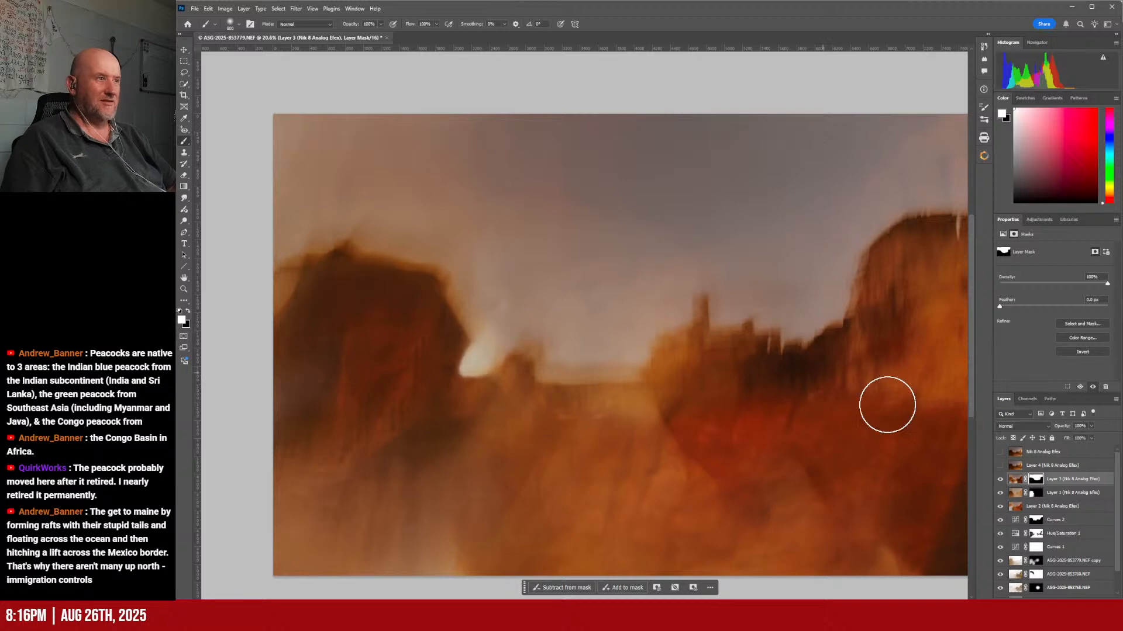
{"action": "left_click", "coordinate": [185, 187]}
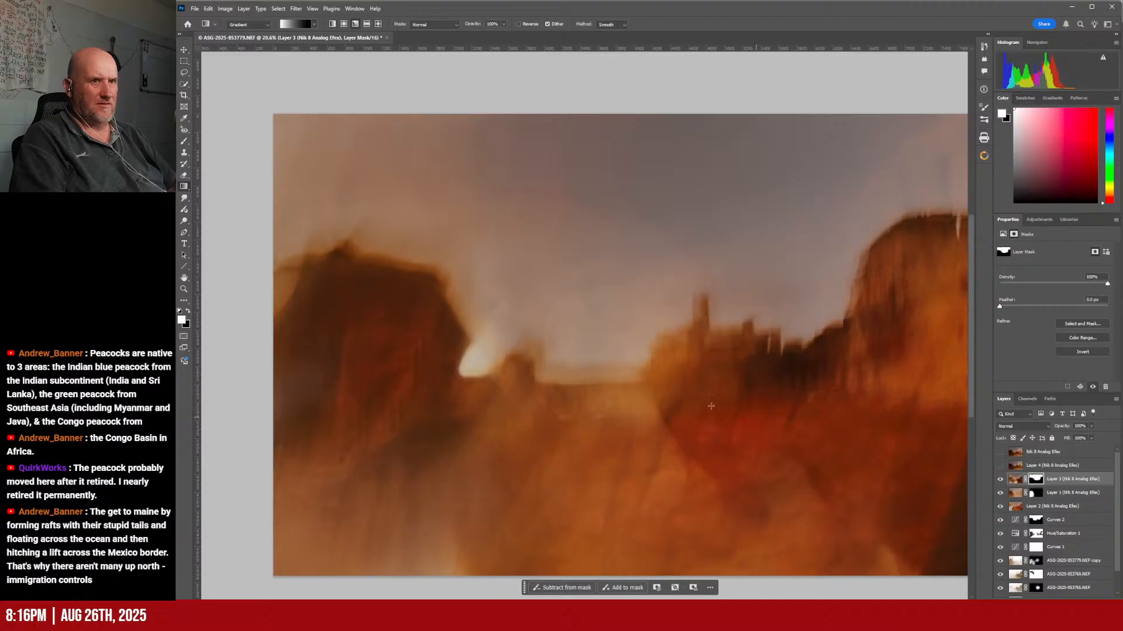
{"action": "key", "text": "e"}
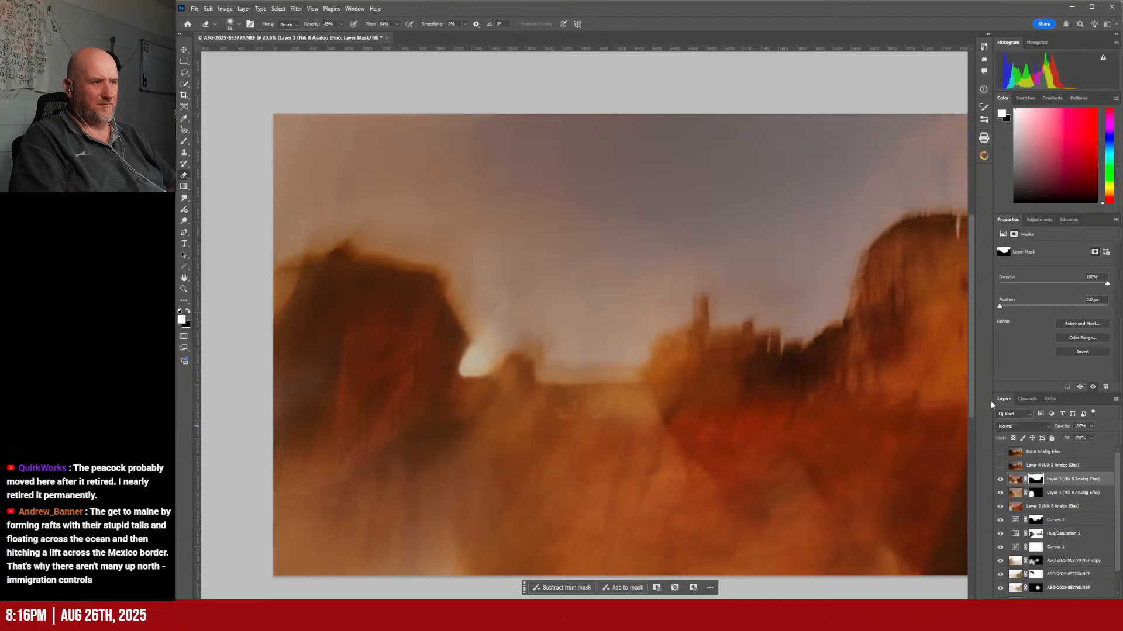
{"action": "key", "text": "]"}
{"action": "mouse_move", "coordinate": [877, 339]}
{"action": "left_mouse_down"}
{"action": "mouse_move", "coordinate": [785, 405]}
{"action": "mouse_move", "coordinate": [866, 349]}
{"action": "mouse_move", "coordinate": [784, 383]}
{"action": "mouse_move", "coordinate": [879, 328]}
{"action": "mouse_move", "coordinate": [774, 393]}
{"action": "left_mouse_up"}
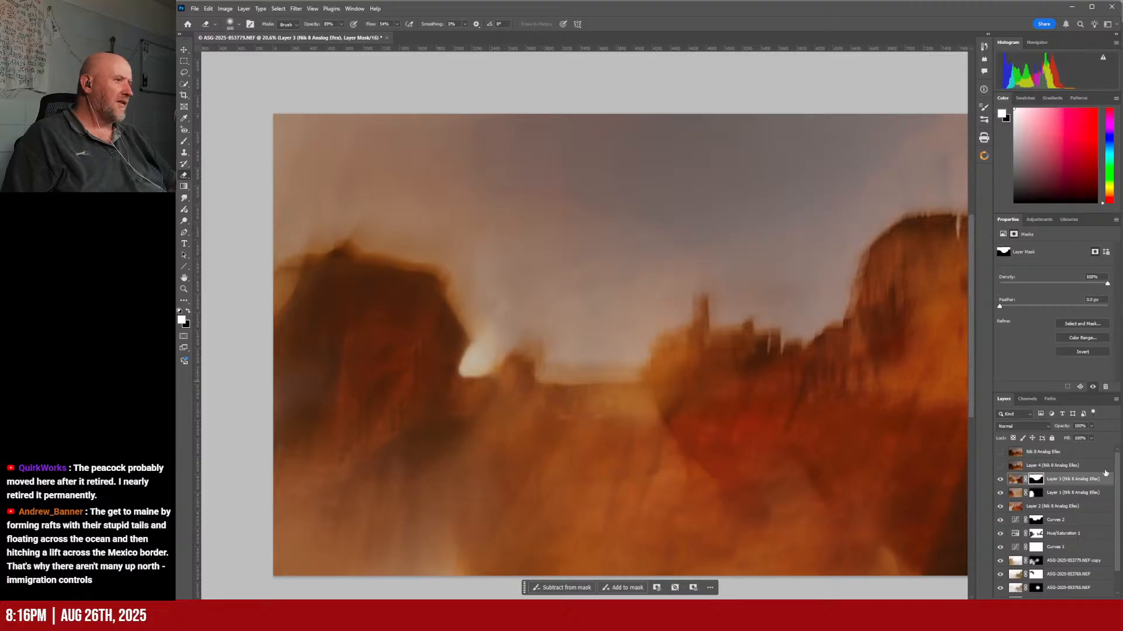
Step: Show Layer 4 (Nik 8 Analog Efex) behind a black layer mask and activate the Brush tool
{"action": "left_click", "coordinate": [1001, 466]}
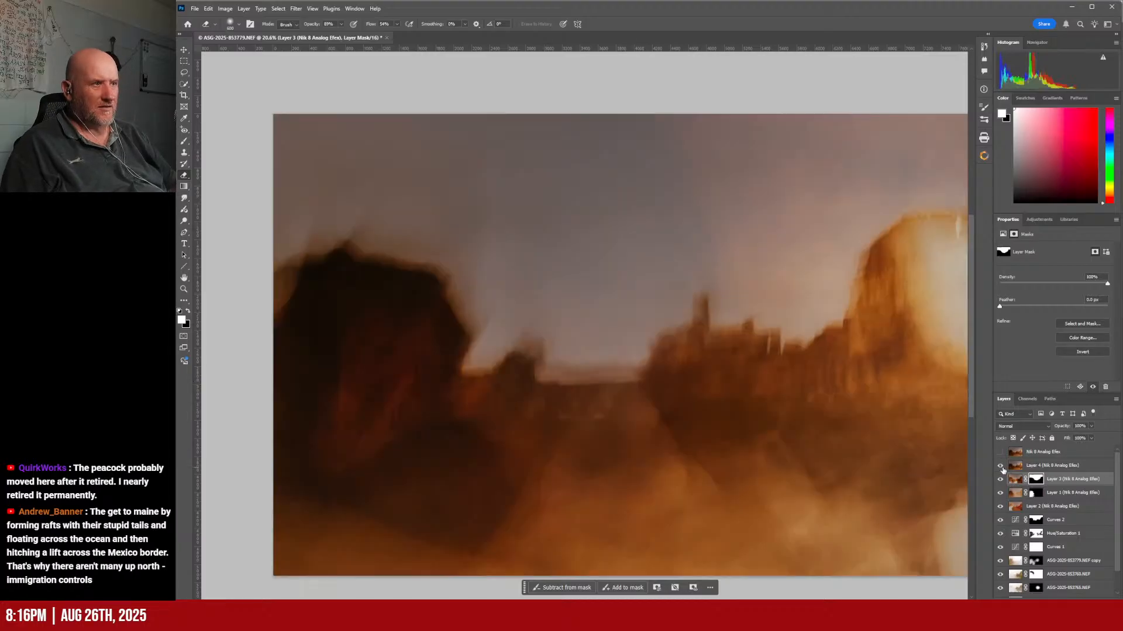
{"action": "left_click", "coordinate": [1002, 468]}
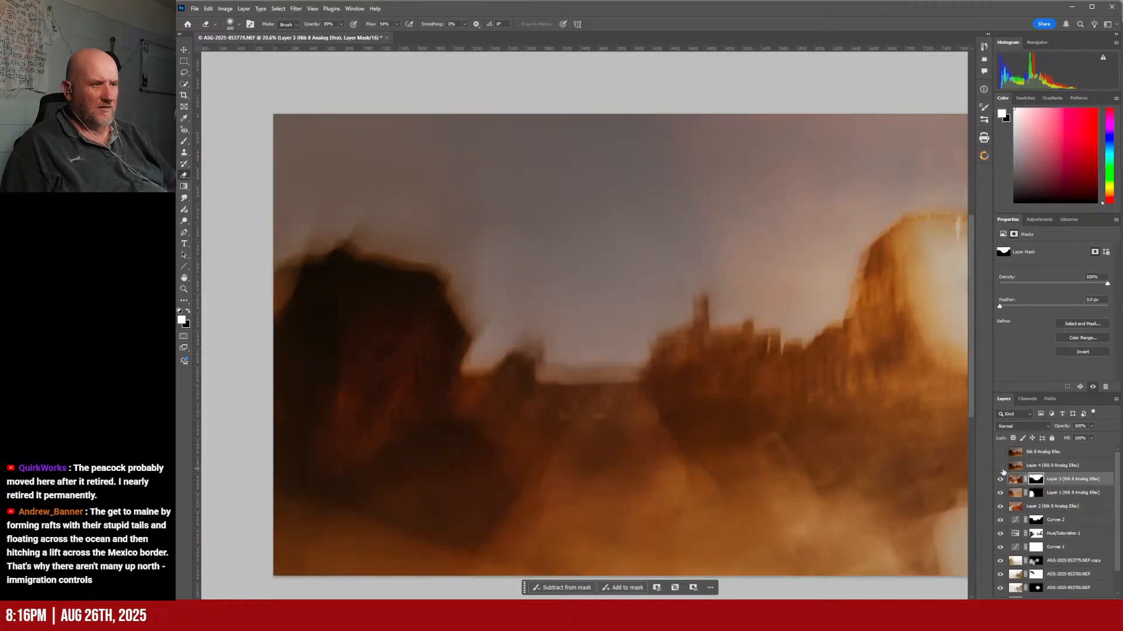
{"action": "left_click", "coordinate": [1002, 468]}
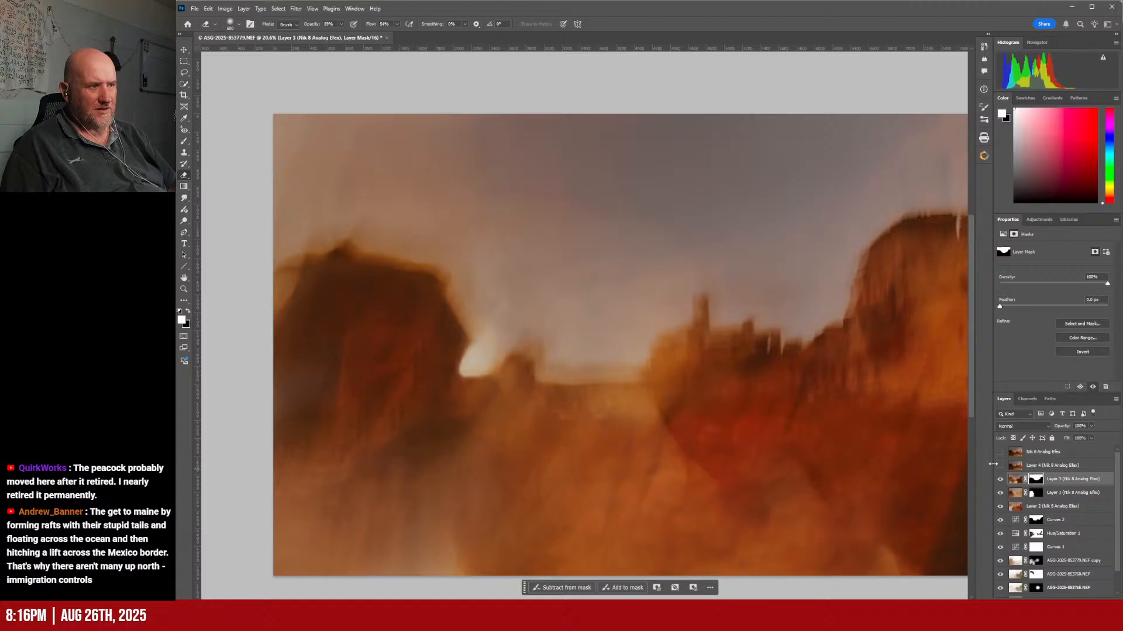
{"action": "left_click", "coordinate": [1000, 468]}
{"action": "left_click", "coordinate": [1044, 466]}
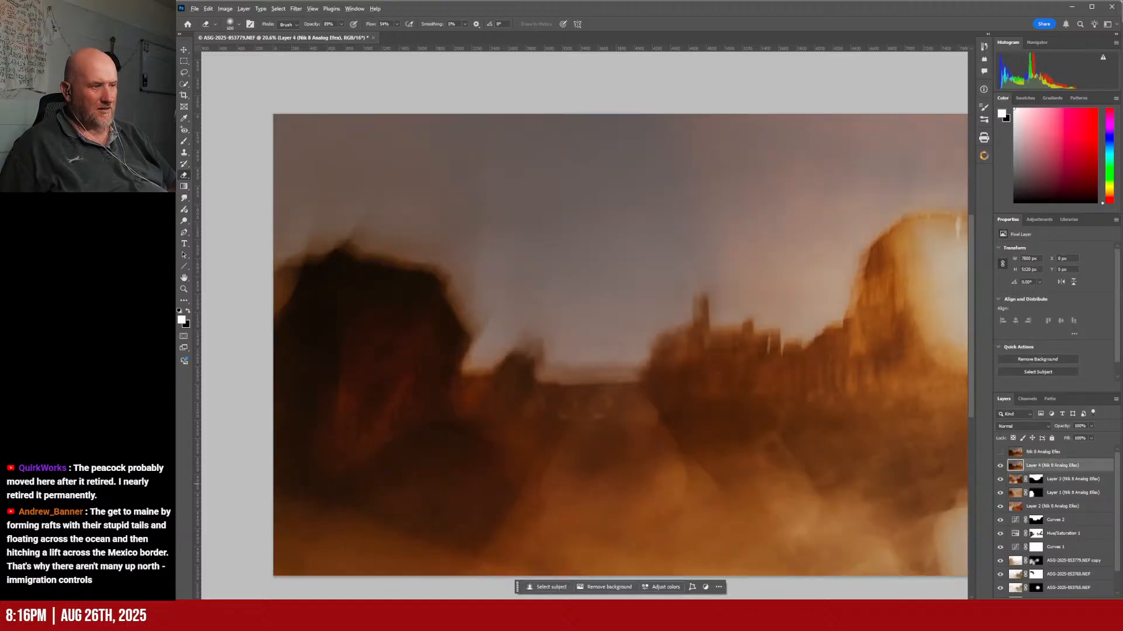
{"action": "left_click", "coordinate": [1044, 605], "text": "alt"}
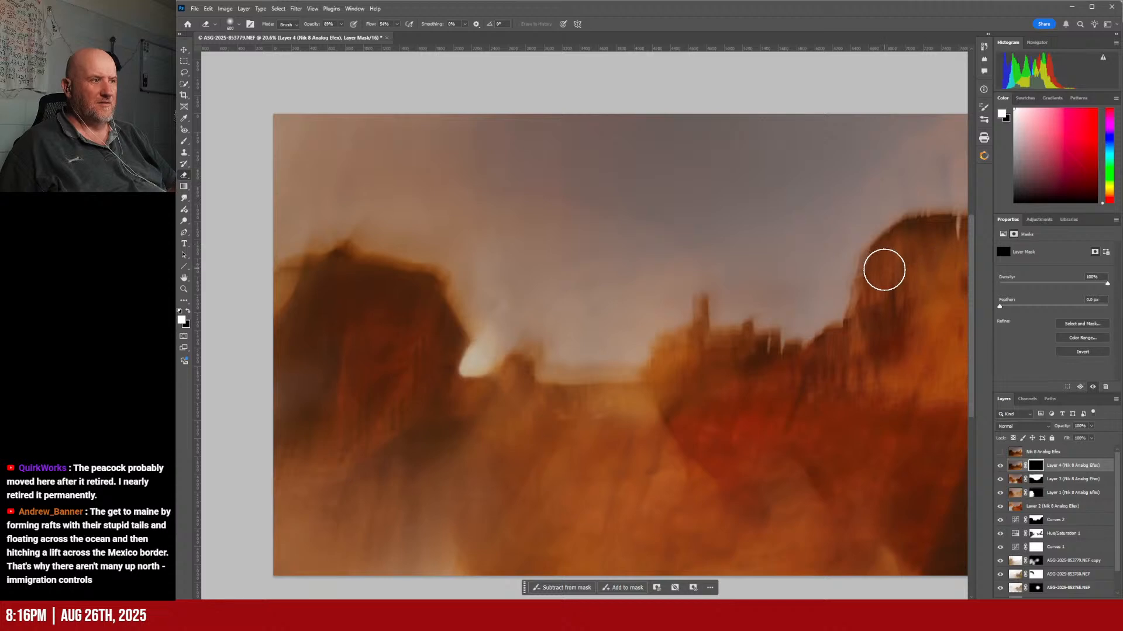
{"action": "left_click", "coordinate": [183, 144]}
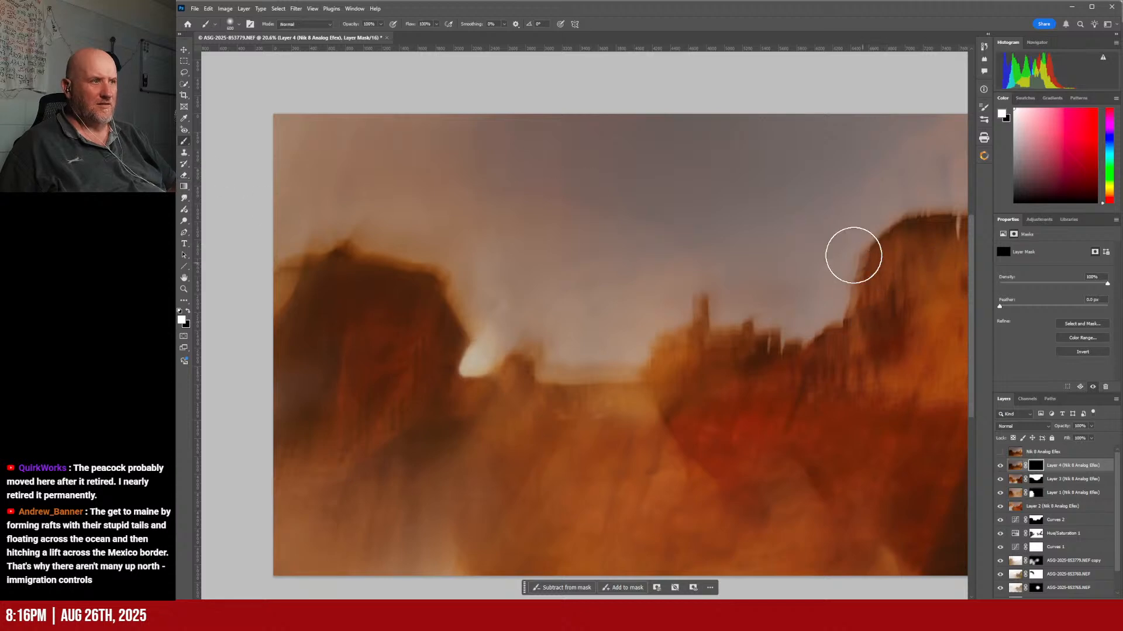
Step: Try revealing Layer 4 at full strength over the right-hand cliff and the ground below the skyline, and undo those strokes
{"action": "mouse_move", "coordinate": [891, 267]}
{"action": "left_mouse_down"}
{"action": "mouse_move", "coordinate": [878, 282]}
{"action": "mouse_move", "coordinate": [907, 240]}
{"action": "mouse_move", "coordinate": [875, 349]}
{"action": "mouse_move", "coordinate": [869, 337]}
{"action": "left_mouse_up"}
{"action": "mouse_move", "coordinate": [837, 367]}
{"action": "left_mouse_down"}
{"action": "mouse_move", "coordinate": [873, 376]}
{"action": "mouse_move", "coordinate": [892, 348]}
{"action": "mouse_move", "coordinate": [893, 263]}
{"action": "mouse_move", "coordinate": [920, 236]}
{"action": "mouse_move", "coordinate": [990, 235]}
{"action": "left_mouse_up"}
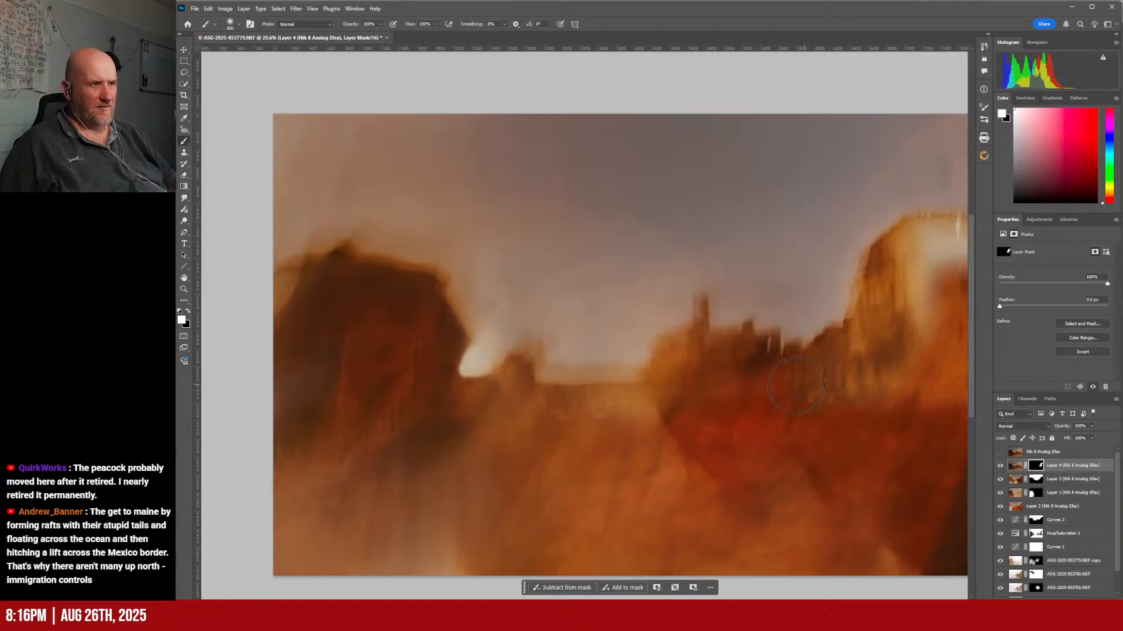
{"action": "mouse_move", "coordinate": [758, 373]}
{"action": "left_mouse_down"}
{"action": "mouse_move", "coordinate": [889, 369]}
{"action": "mouse_move", "coordinate": [720, 394]}
{"action": "mouse_move", "coordinate": [734, 394]}
{"action": "mouse_move", "coordinate": [727, 413]}
{"action": "mouse_move", "coordinate": [681, 433]}
{"action": "mouse_move", "coordinate": [937, 427]}
{"action": "left_mouse_up"}
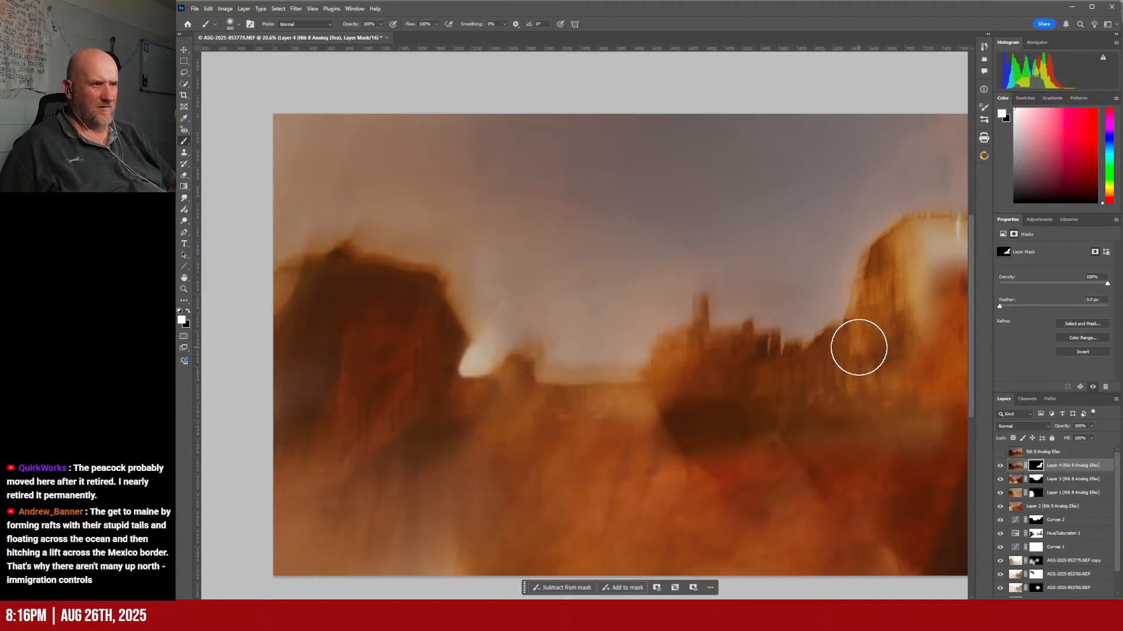
{"action": "left_click_drag", "start_coordinate": [667, 433], "coordinate": [556, 444]}
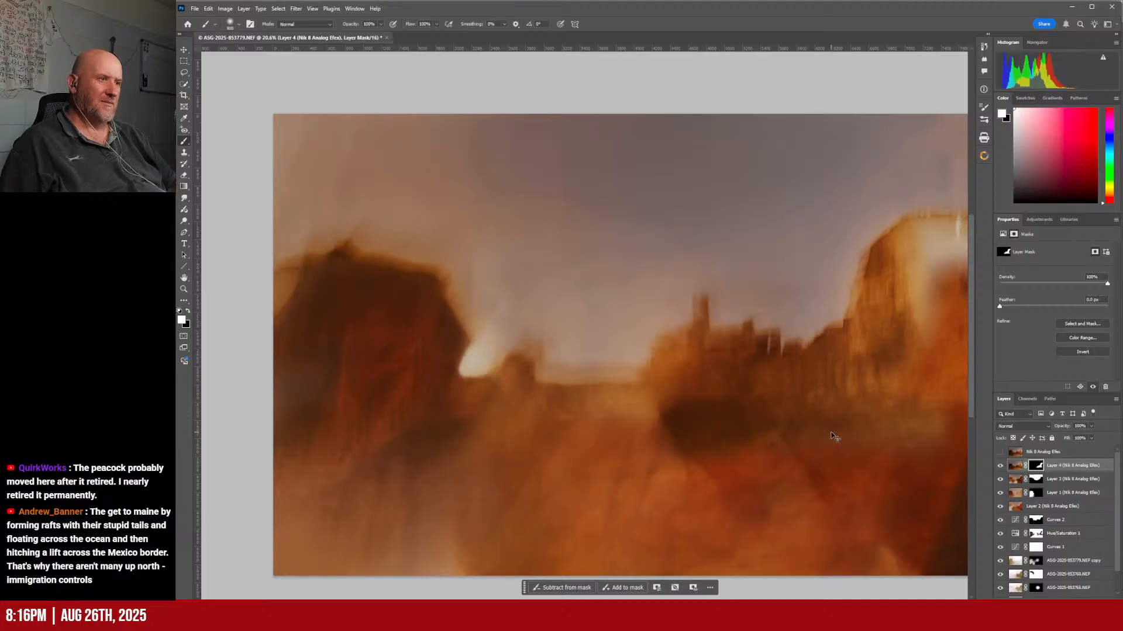
{"action": "key", "text": "ctrl+z"}
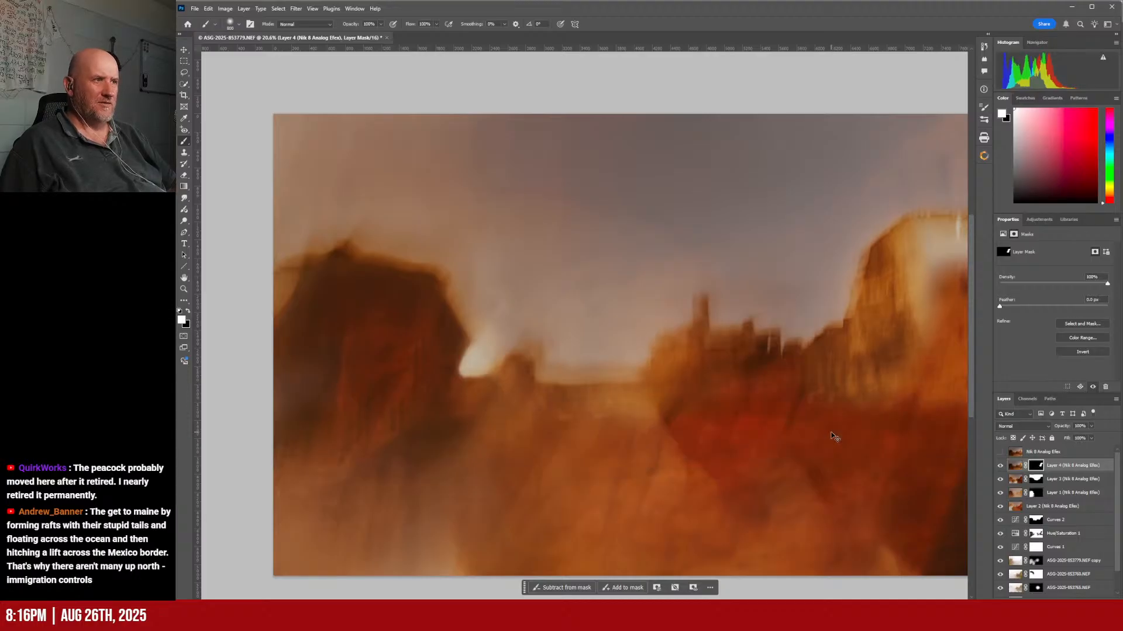
{"action": "key", "text": "ctrl+z"}
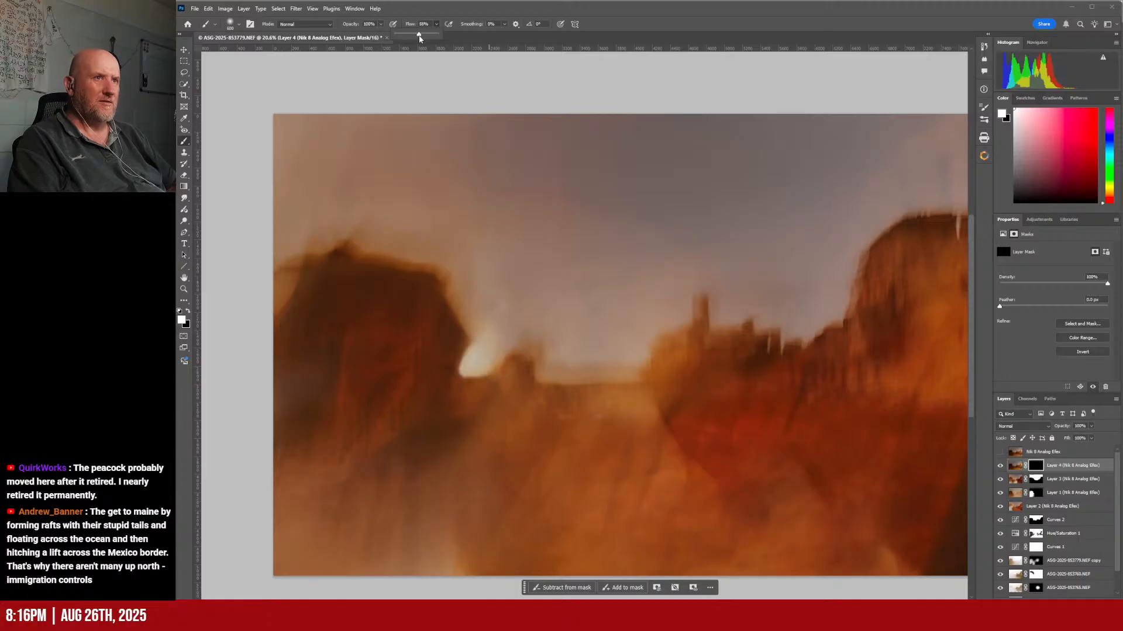
Step: Lower the brush opacity and flow, and softly paint Layer 4 back in over the right-hand cliff and the ground below the skyline
{"action": "left_click", "coordinate": [382, 25]}
{"action": "left_click_drag", "start_coordinate": [365, 35], "coordinate": [366, 35]}
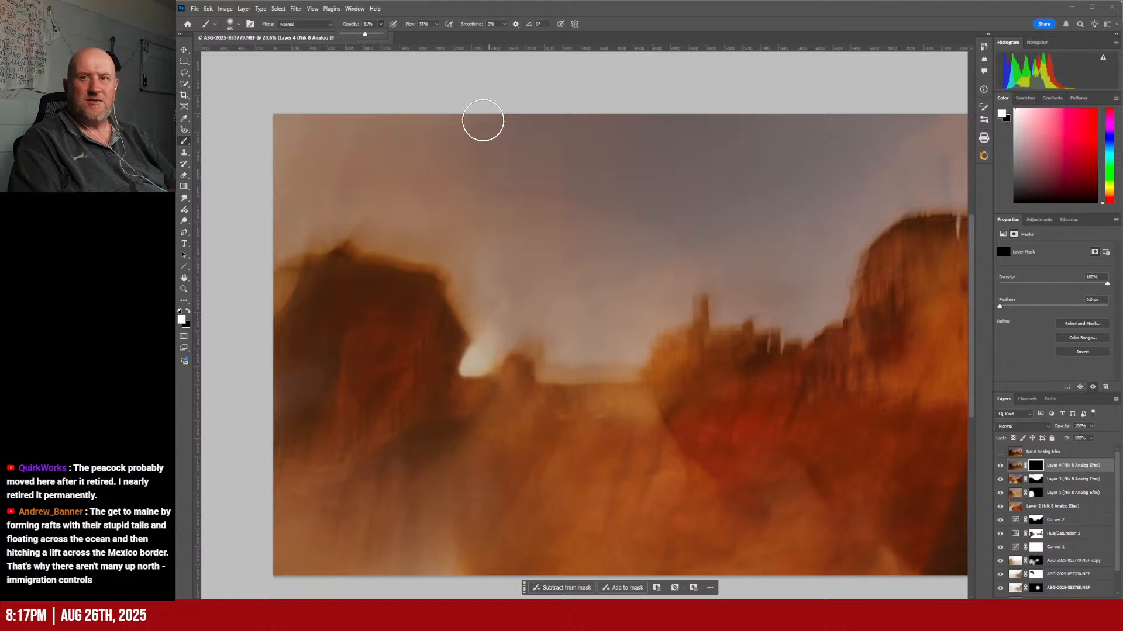
{"action": "scroll", "coordinate": [875, 368], "scroll_direction": "up", "scroll_amount": 2}
{"action": "scroll", "coordinate": [876, 368], "scroll_direction": "down", "scroll_amount": 1}
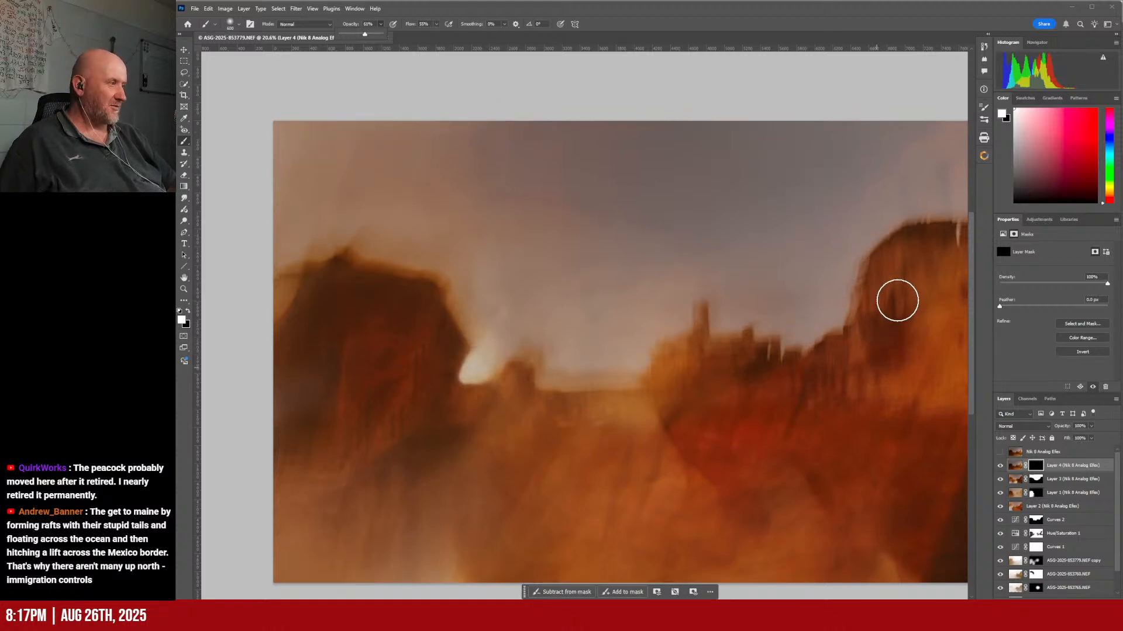
{"action": "scroll", "coordinate": [897, 300], "scroll_direction": "up", "scroll_amount": 2}
{"action": "mouse_move", "coordinate": [892, 249]}
{"action": "left_mouse_down"}
{"action": "mouse_move", "coordinate": [865, 343]}
{"action": "mouse_move", "coordinate": [927, 238]}
{"action": "mouse_move", "coordinate": [899, 248]}
{"action": "mouse_move", "coordinate": [856, 349]}
{"action": "mouse_move", "coordinate": [793, 395]}
{"action": "mouse_move", "coordinate": [840, 407]}
{"action": "mouse_move", "coordinate": [836, 376]}
{"action": "mouse_move", "coordinate": [763, 394]}
{"action": "mouse_move", "coordinate": [721, 382]}
{"action": "mouse_move", "coordinate": [741, 405]}
{"action": "mouse_move", "coordinate": [704, 369]}
{"action": "mouse_move", "coordinate": [694, 374]}
{"action": "mouse_move", "coordinate": [709, 361]}
{"action": "mouse_move", "coordinate": [737, 380]}
{"action": "mouse_move", "coordinate": [698, 381]}
{"action": "mouse_move", "coordinate": [688, 368]}
{"action": "mouse_move", "coordinate": [693, 390]}
{"action": "mouse_move", "coordinate": [677, 319]}
{"action": "mouse_move", "coordinate": [775, 344]}
{"action": "mouse_move", "coordinate": [705, 367]}
{"action": "mouse_move", "coordinate": [686, 401]}
{"action": "mouse_move", "coordinate": [678, 367]}
{"action": "mouse_move", "coordinate": [675, 377]}
{"action": "mouse_move", "coordinate": [752, 401]}
{"action": "left_mouse_up"}
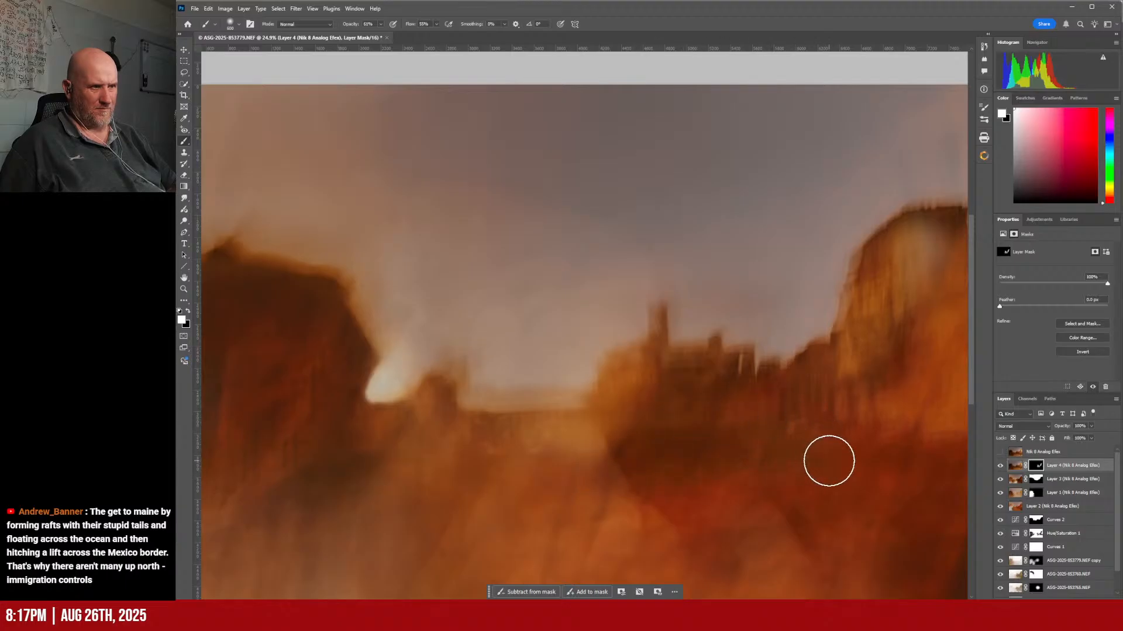
{"action": "mouse_move", "coordinate": [591, 489]}
{"action": "left_mouse_down"}
{"action": "mouse_move", "coordinate": [494, 488]}
{"action": "mouse_move", "coordinate": [646, 465]}
{"action": "mouse_move", "coordinate": [401, 472]}
{"action": "mouse_move", "coordinate": [621, 446]}
{"action": "mouse_move", "coordinate": [551, 448]}
{"action": "left_mouse_up"}
{"action": "scroll", "coordinate": [648, 448], "scroll_direction": "down", "scroll_amount": 2}
{"action": "scroll", "coordinate": [614, 459], "scroll_direction": "up", "scroll_amount": 2}
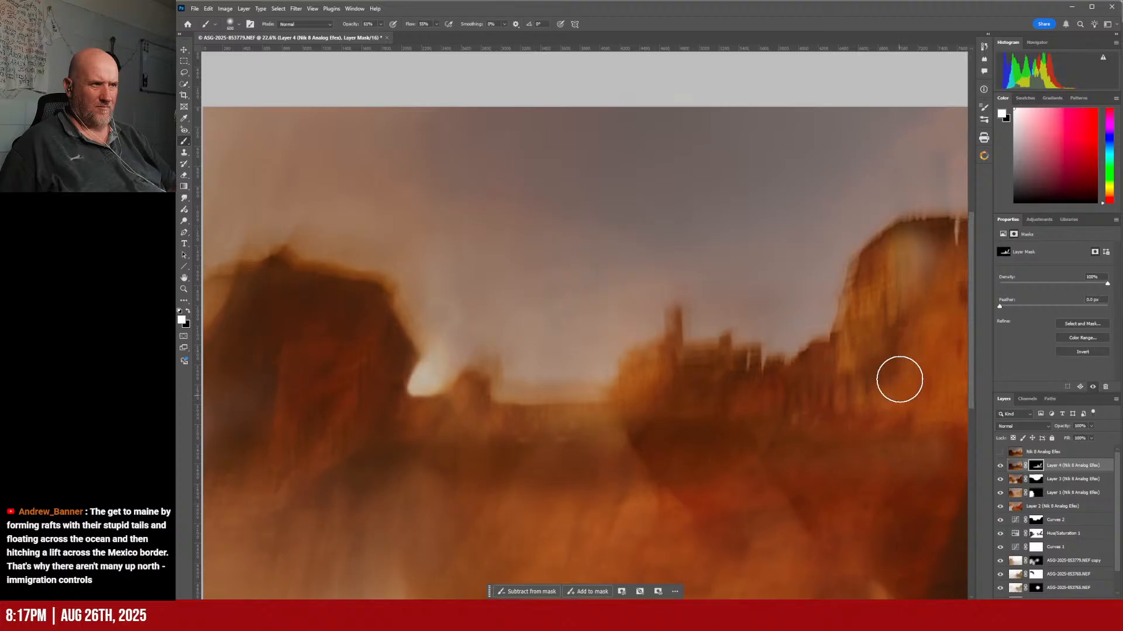
Step: Brush Layer 4 in over the upper right-hand cliff, and partly erase its mask over the bright patch there with the Eraser tool
{"action": "left_click_drag", "start_coordinate": [912, 319], "coordinate": [938, 231]}
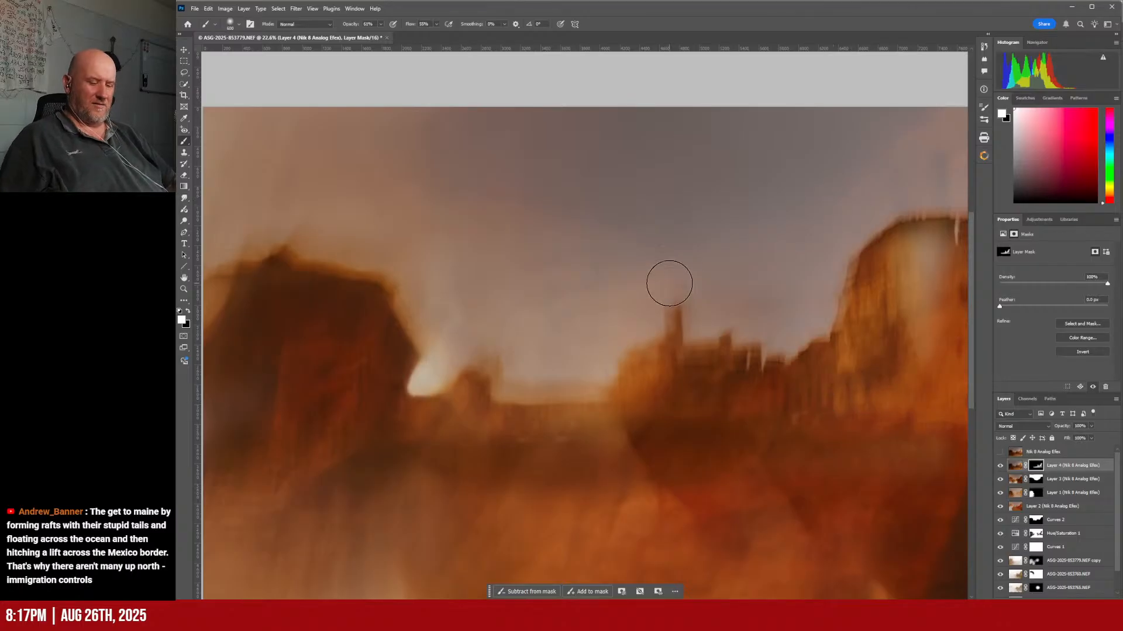
{"action": "scroll", "coordinate": [628, 260], "scroll_direction": "down", "scroll_amount": 1}
{"action": "scroll", "coordinate": [625, 276], "scroll_direction": "up", "scroll_amount": 2}
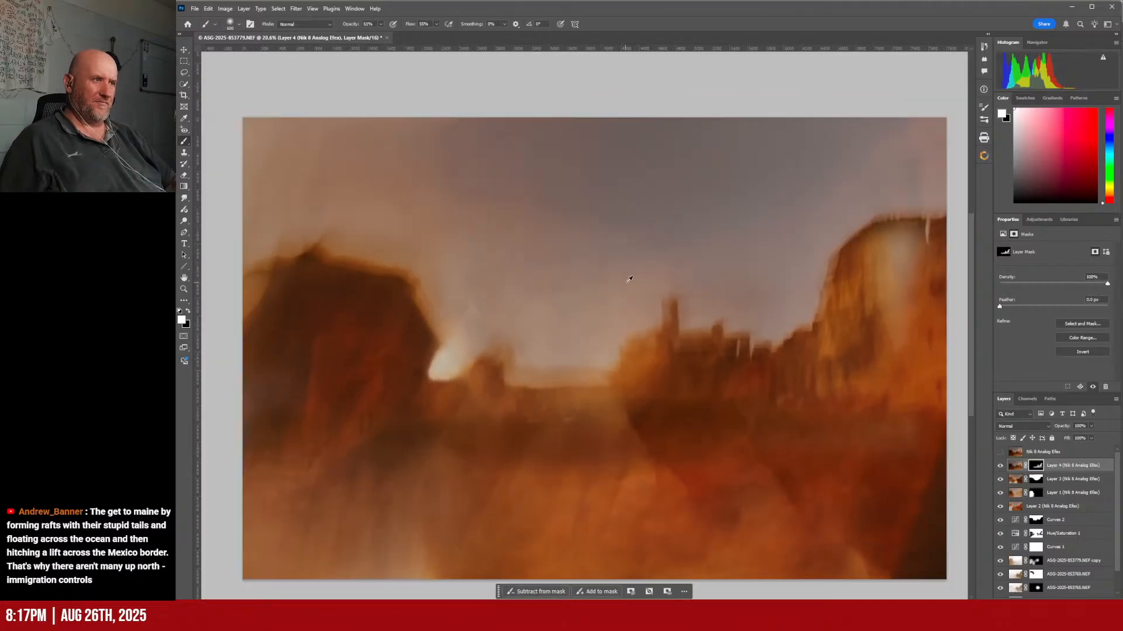
{"action": "scroll", "coordinate": [752, 359], "scroll_direction": "down", "scroll_amount": 2}
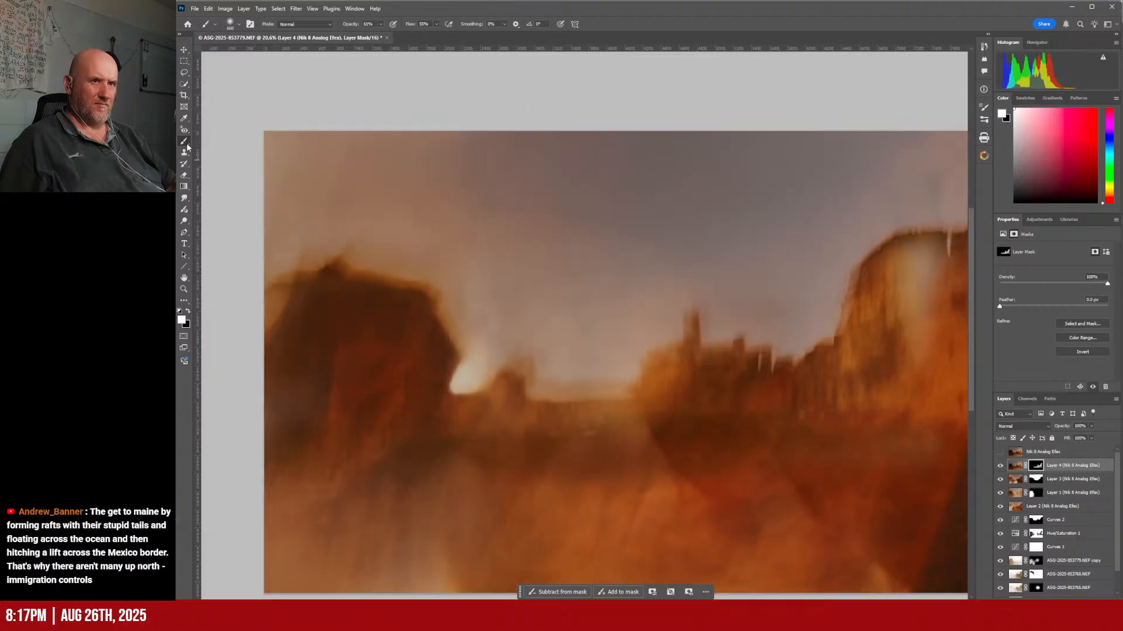
{"action": "left_click", "coordinate": [184, 175]}
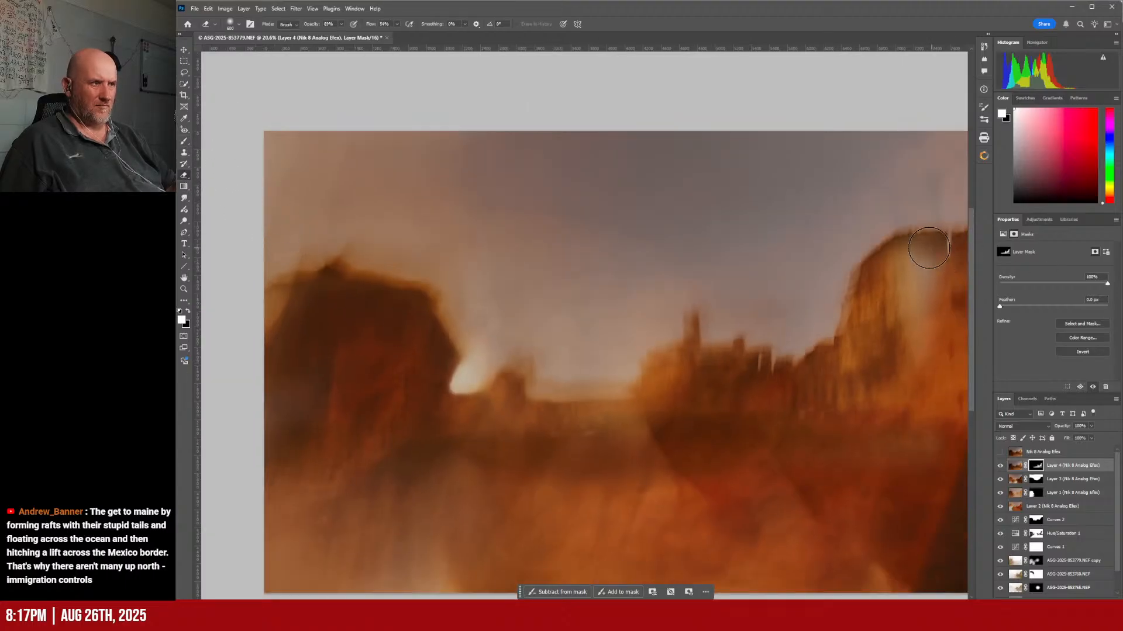
{"action": "mouse_move", "coordinate": [922, 248]}
{"action": "left_mouse_down"}
{"action": "mouse_move", "coordinate": [942, 268]}
{"action": "mouse_move", "coordinate": [944, 307]}
{"action": "mouse_move", "coordinate": [918, 243]}
{"action": "mouse_move", "coordinate": [931, 249]}
{"action": "mouse_move", "coordinate": [947, 356]}
{"action": "mouse_move", "coordinate": [923, 235]}
{"action": "mouse_move", "coordinate": [929, 326]}
{"action": "left_mouse_up"}
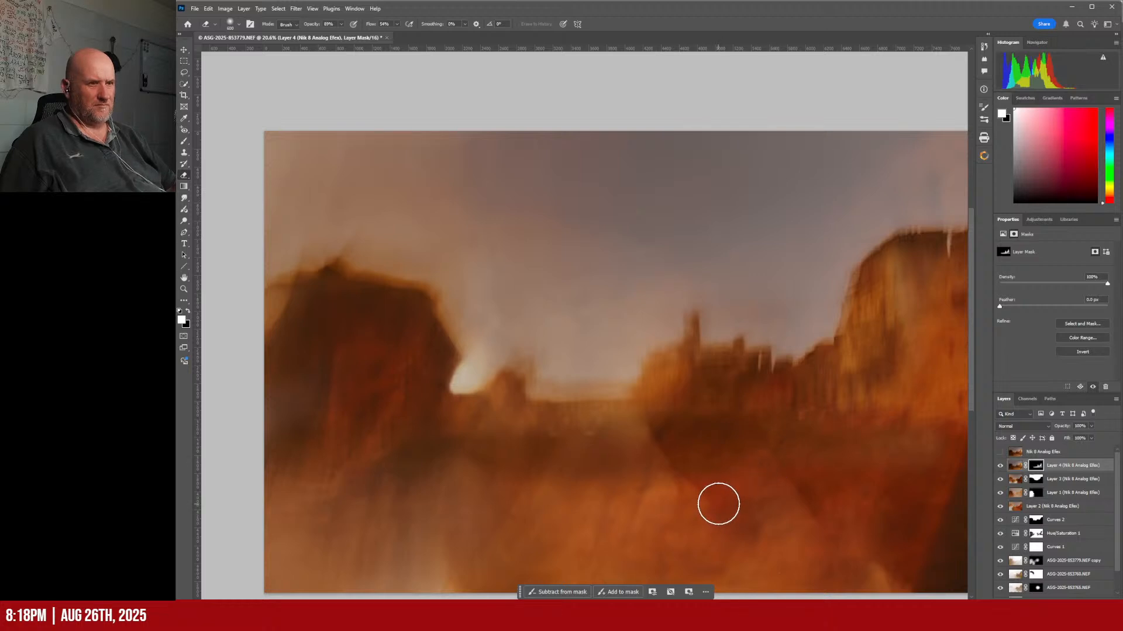
Step: Compare the image with Layer 2 and Layer 1 hidden and shown in turn, leaving both visible
{"action": "left_click", "coordinate": [1001, 507]}
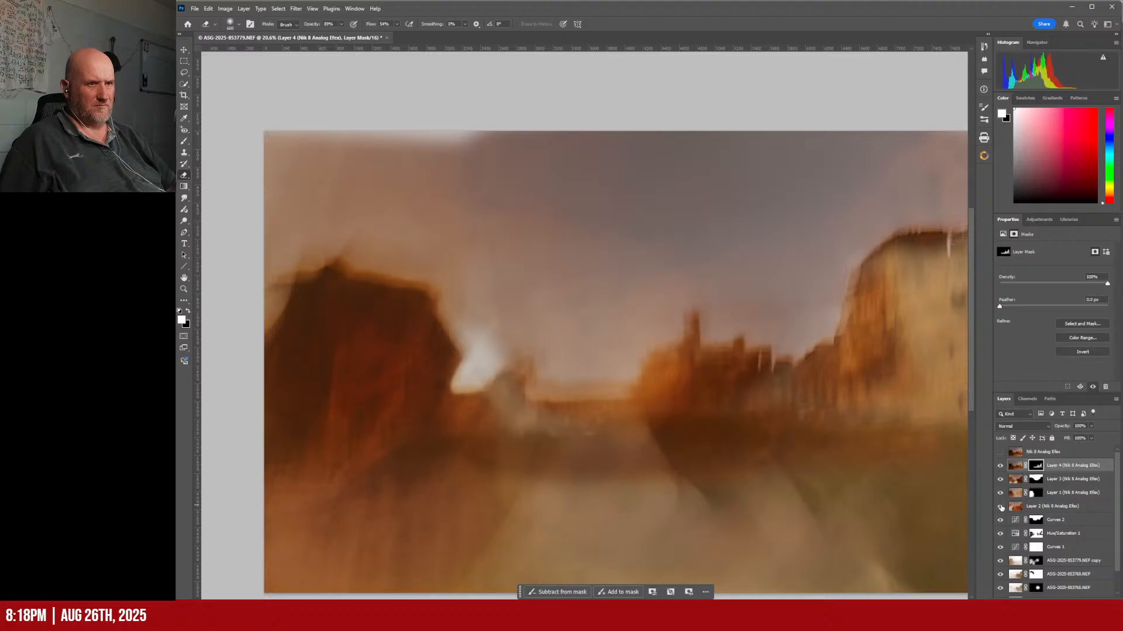
{"action": "left_click", "coordinate": [1000, 507]}
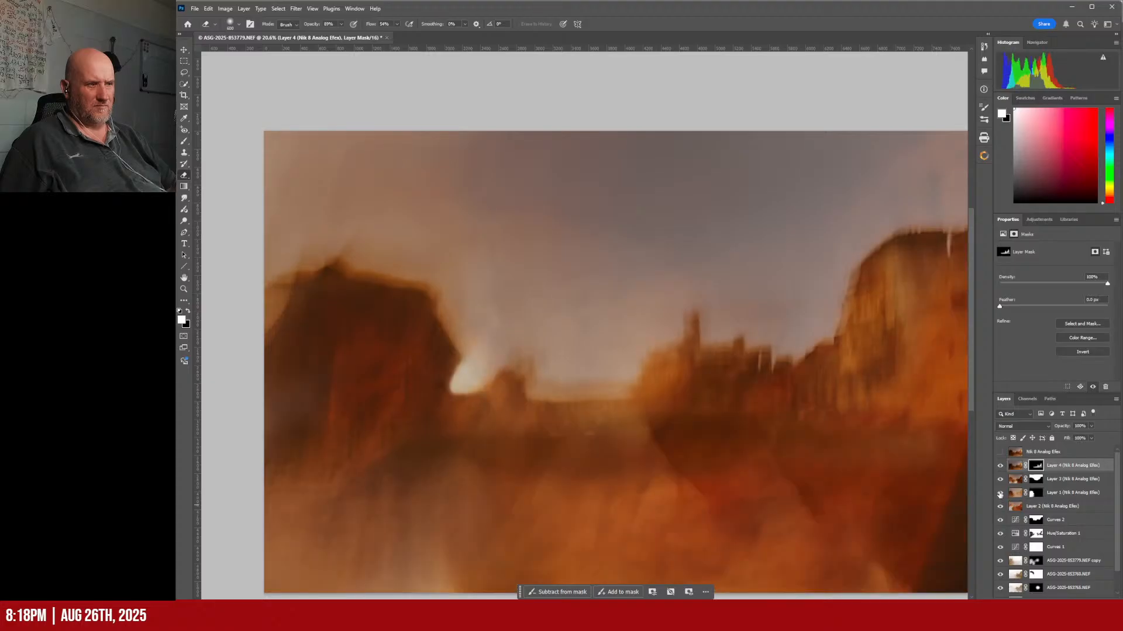
{"action": "left_click", "coordinate": [1000, 493]}
{"action": "left_click", "coordinate": [1000, 493]}
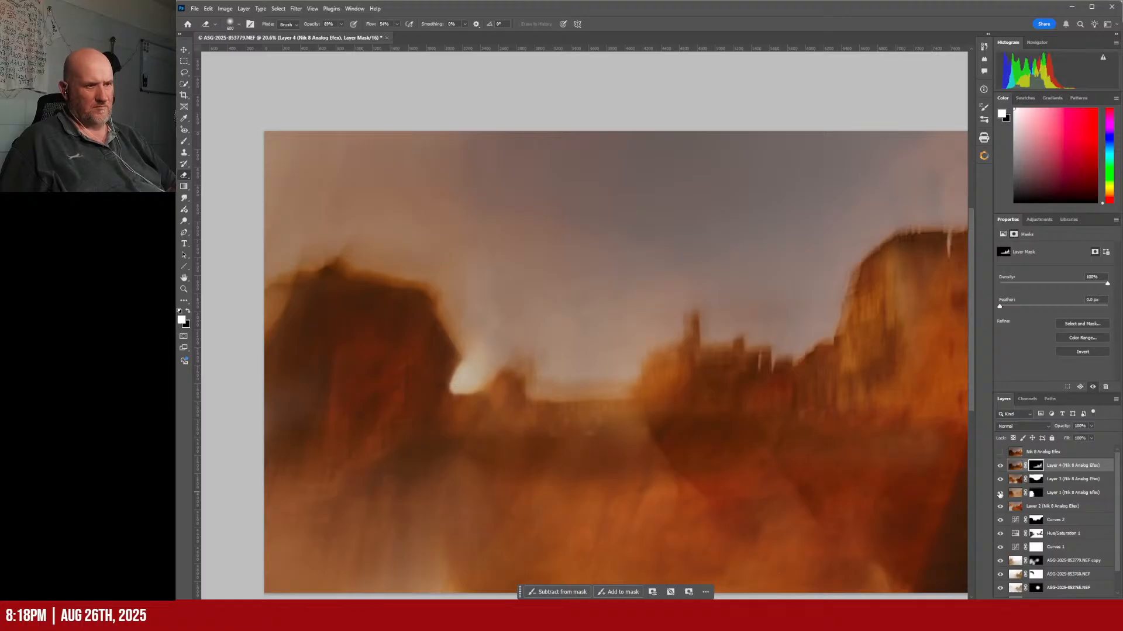
{"action": "left_click", "coordinate": [1000, 494]}
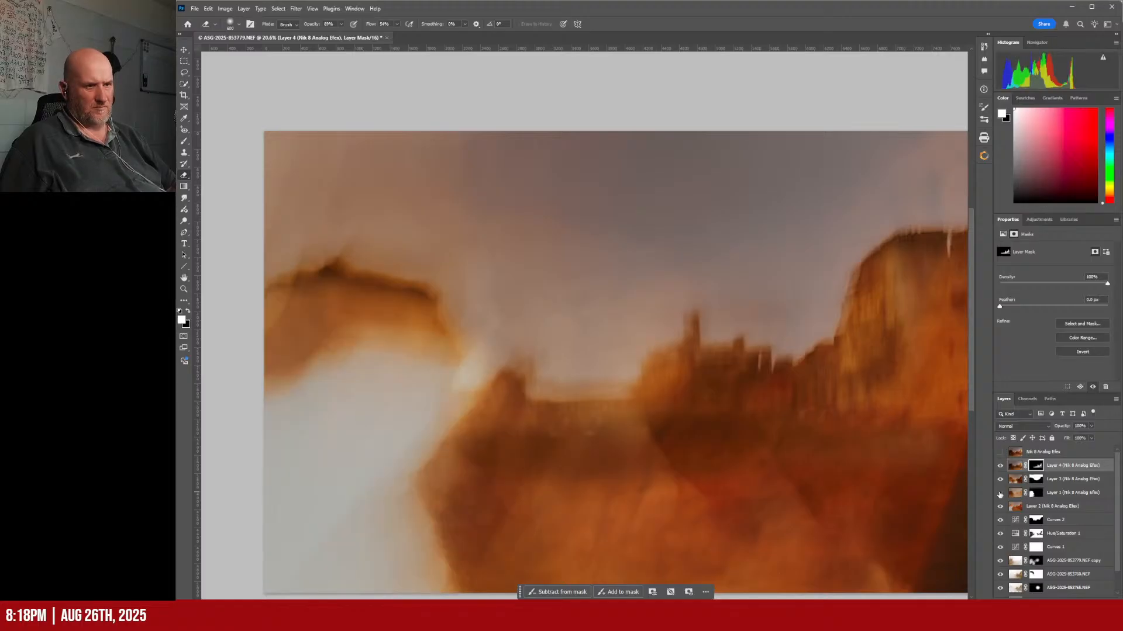
{"action": "left_click", "coordinate": [1000, 493]}
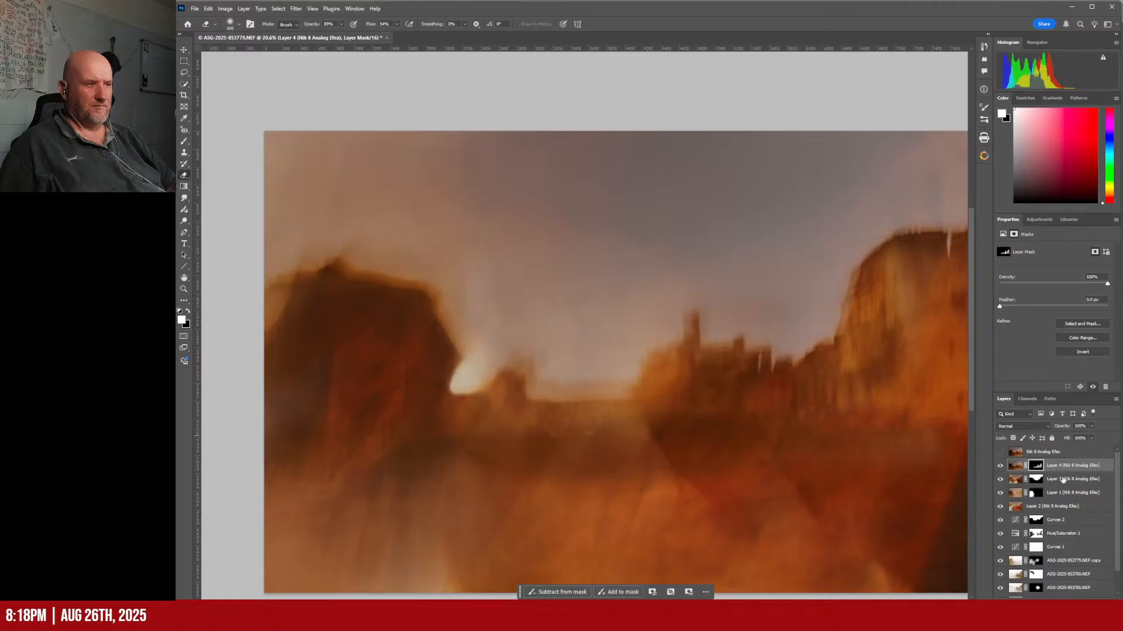
Step: Add a Curves adjustment above Layer 4 with lifted highlights and darkened shadows, and undo the excessive highlight adjustment
{"action": "left_click", "coordinate": [1039, 220]}
{"action": "left_click", "coordinate": [1056, 295]}
{"action": "left_click_drag", "start_coordinate": [1078, 301], "coordinate": [1074, 289]}
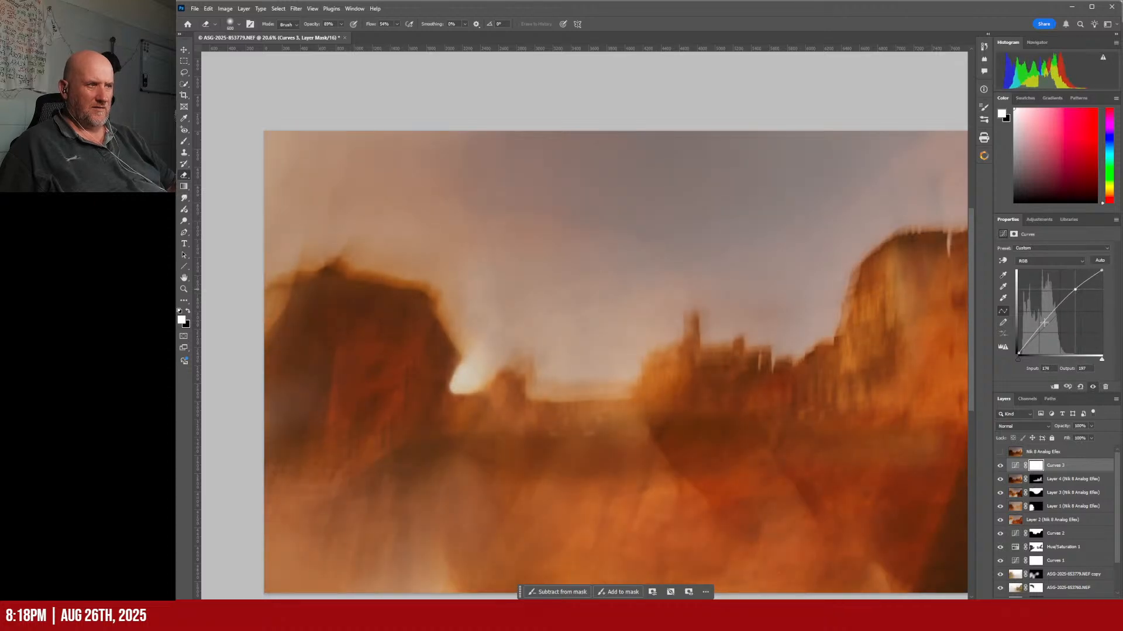
{"action": "left_click_drag", "start_coordinate": [1042, 326], "coordinate": [1042, 331]}
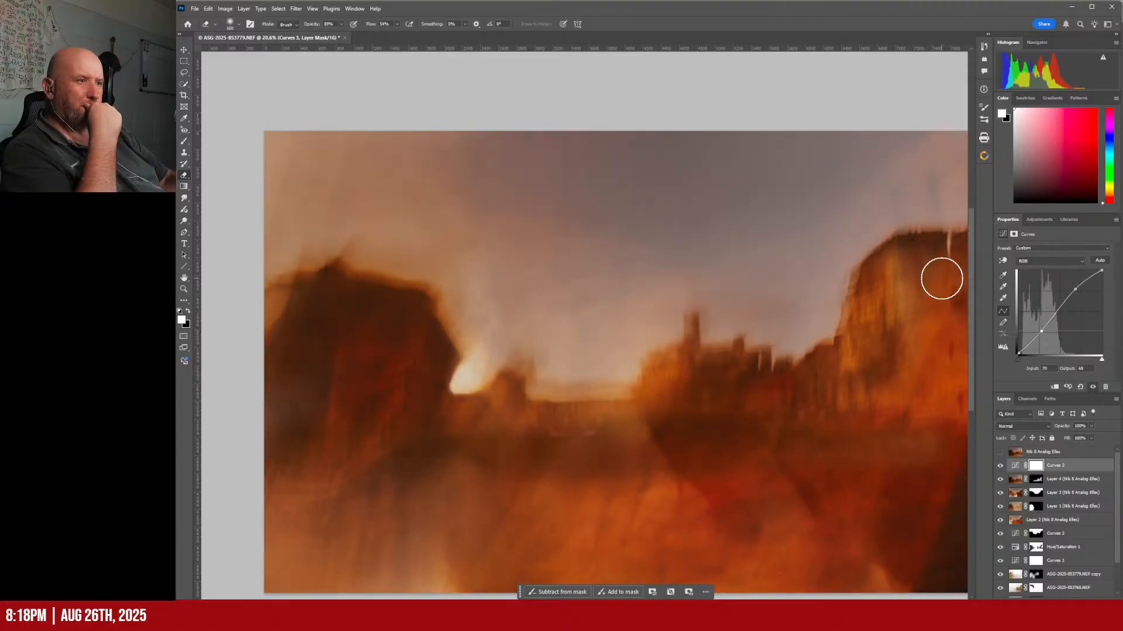
{"action": "mouse_move", "coordinate": [1074, 288]}
{"action": "left_mouse_down"}
{"action": "mouse_move", "coordinate": [1083, 306]}
{"action": "mouse_move", "coordinate": [1070, 281]}
{"action": "mouse_move", "coordinate": [1077, 291]}
{"action": "mouse_move", "coordinate": [1088, 271]}
{"action": "mouse_move", "coordinate": [1076, 272]}
{"action": "left_mouse_up"}
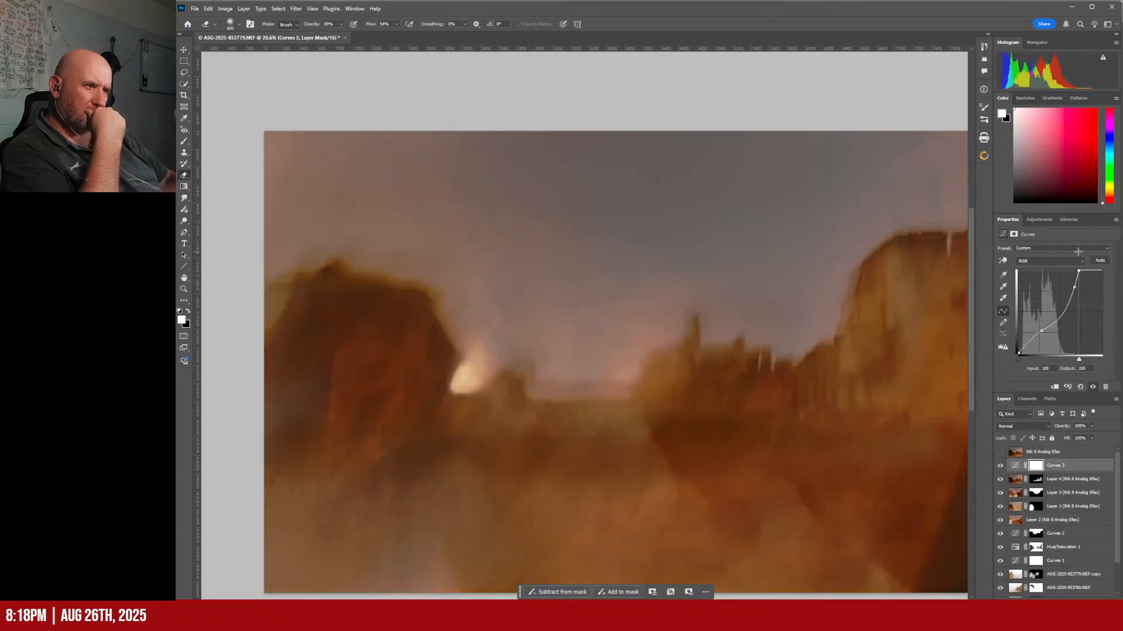
{"action": "key", "text": "ctrl+z"}
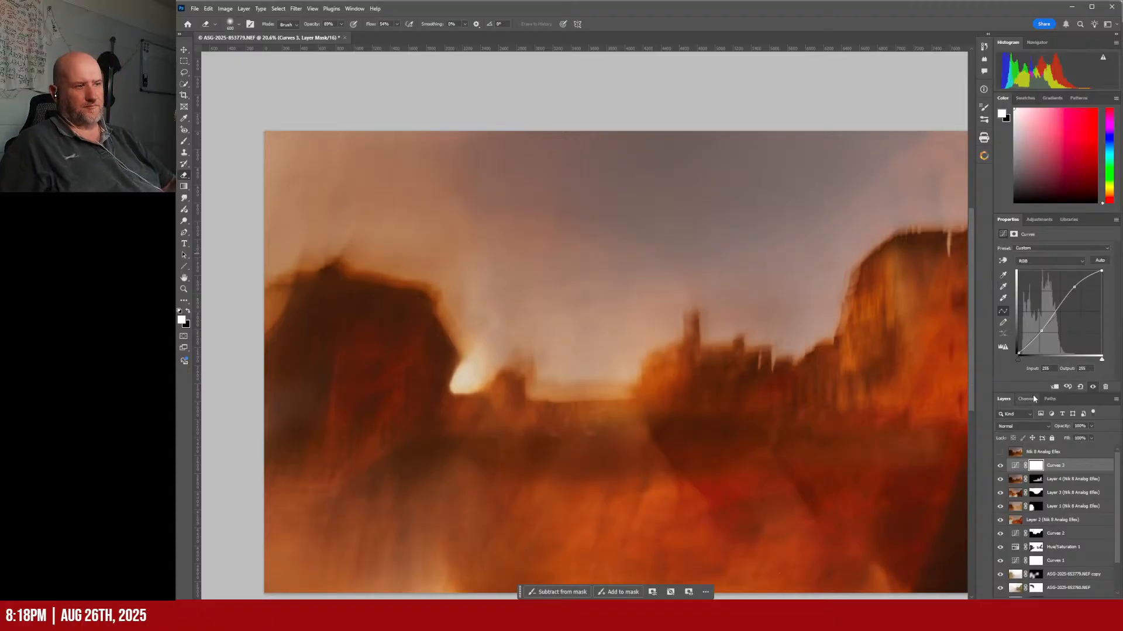
Step: Compare the image with and without the new Curves adjustment, and reduce its layer opacity to 67%
{"action": "left_click", "coordinate": [1001, 470]}
{"action": "left_click", "coordinate": [1001, 470]}
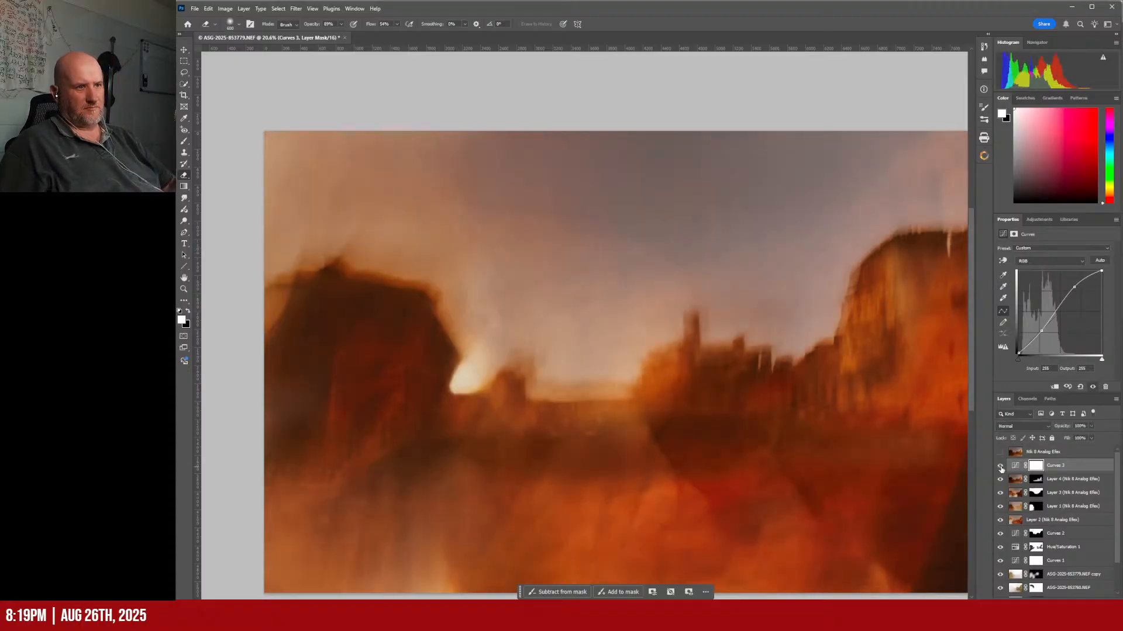
{"action": "left_click", "coordinate": [1000, 468]}
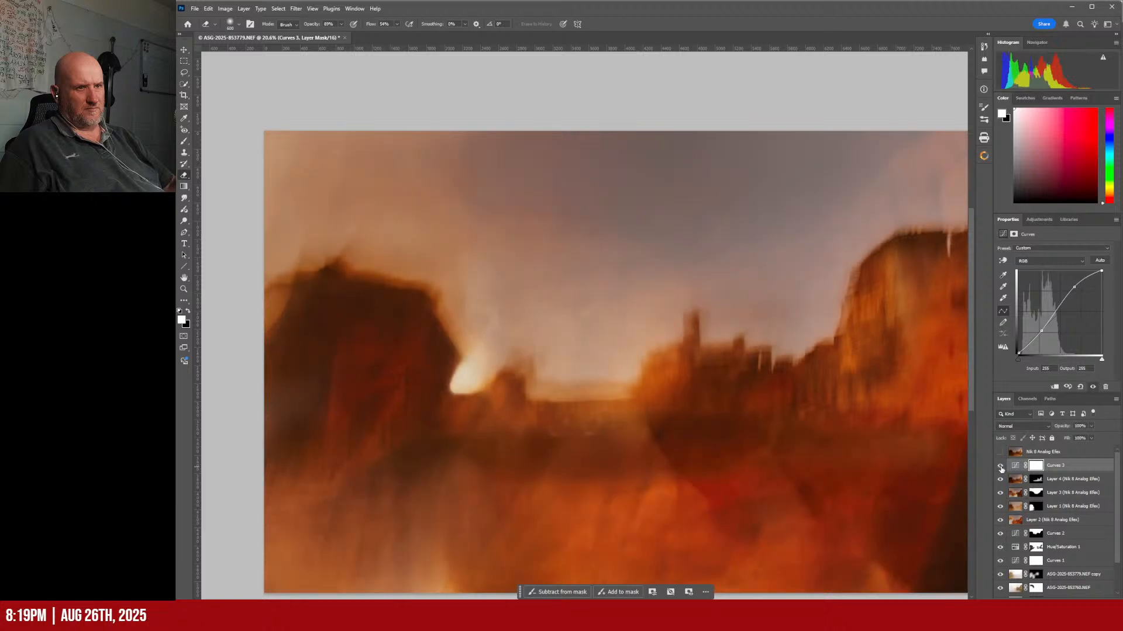
{"action": "left_click", "coordinate": [1000, 469]}
{"action": "left_click", "coordinate": [1000, 466]}
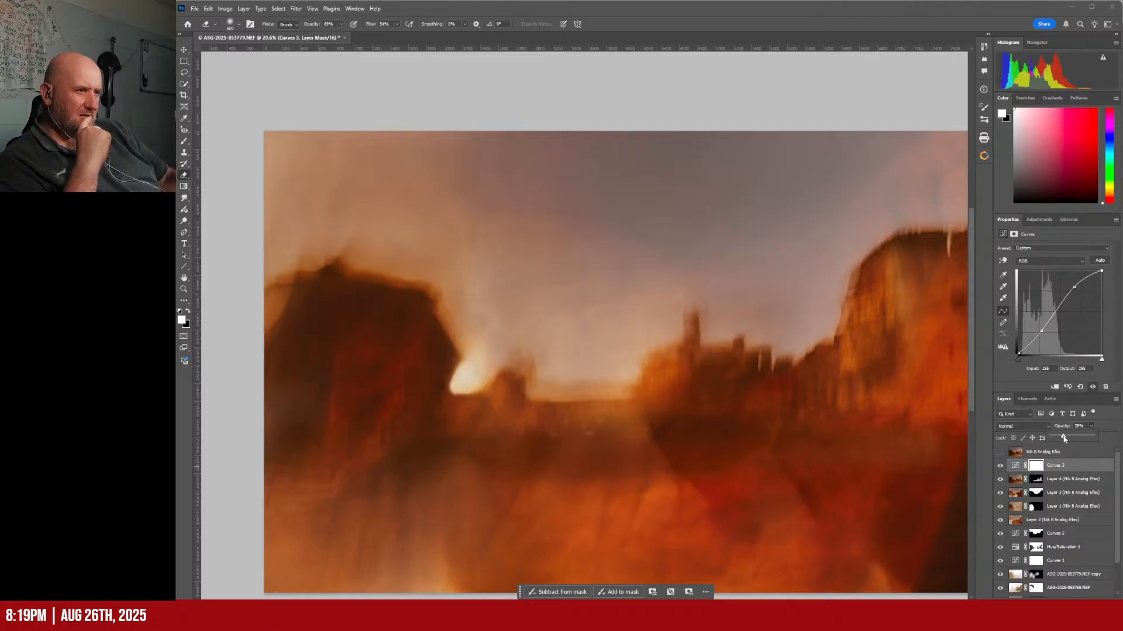
{"action": "left_click_drag", "start_coordinate": [1064, 438], "coordinate": [1065, 439]}
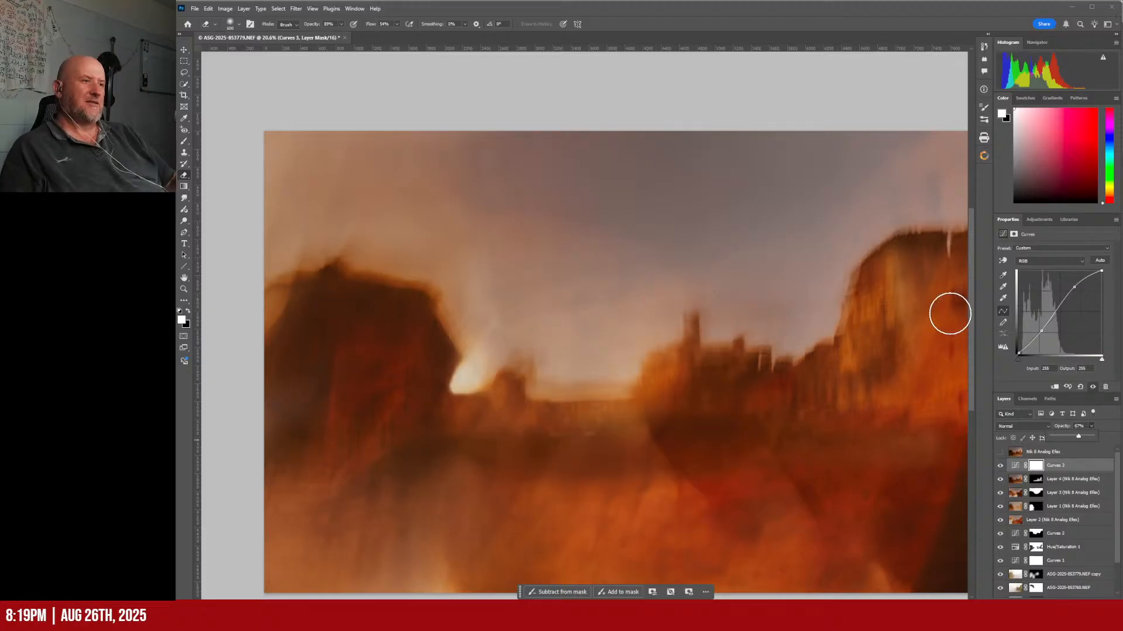
Step: View the whole picture and compare it with the topmost Nik 8 Analog Efex layer shown and hidden
{"action": "scroll", "coordinate": [602, 453], "scroll_direction": "down", "scroll_amount": 1}
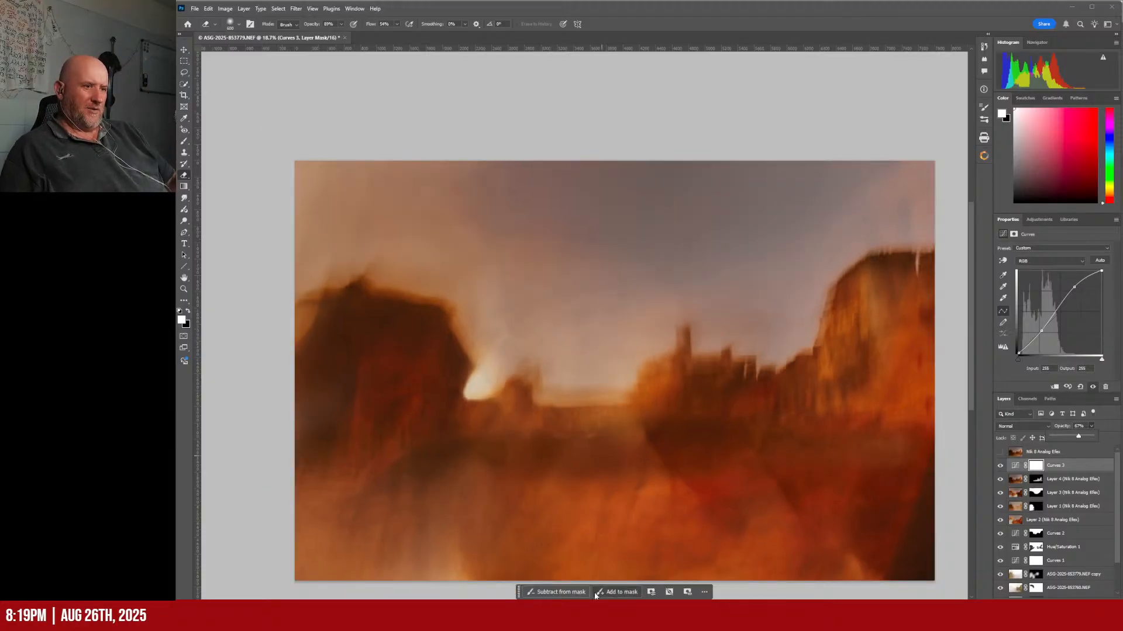
{"action": "mouse_move", "coordinate": [592, 604]}
{"action": "left_mouse_down"}
{"action": "mouse_move", "coordinate": [612, 604]}
{"action": "mouse_move", "coordinate": [598, 604]}
{"action": "left_mouse_up"}
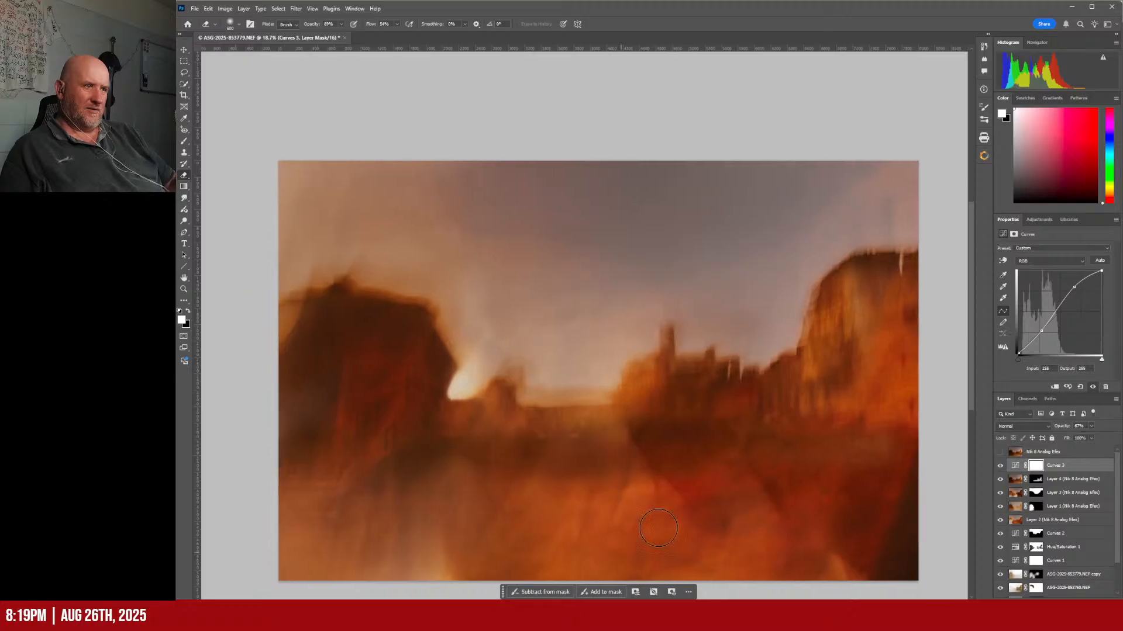
{"action": "left_click_drag", "start_coordinate": [970, 262], "coordinate": [975, 285]}
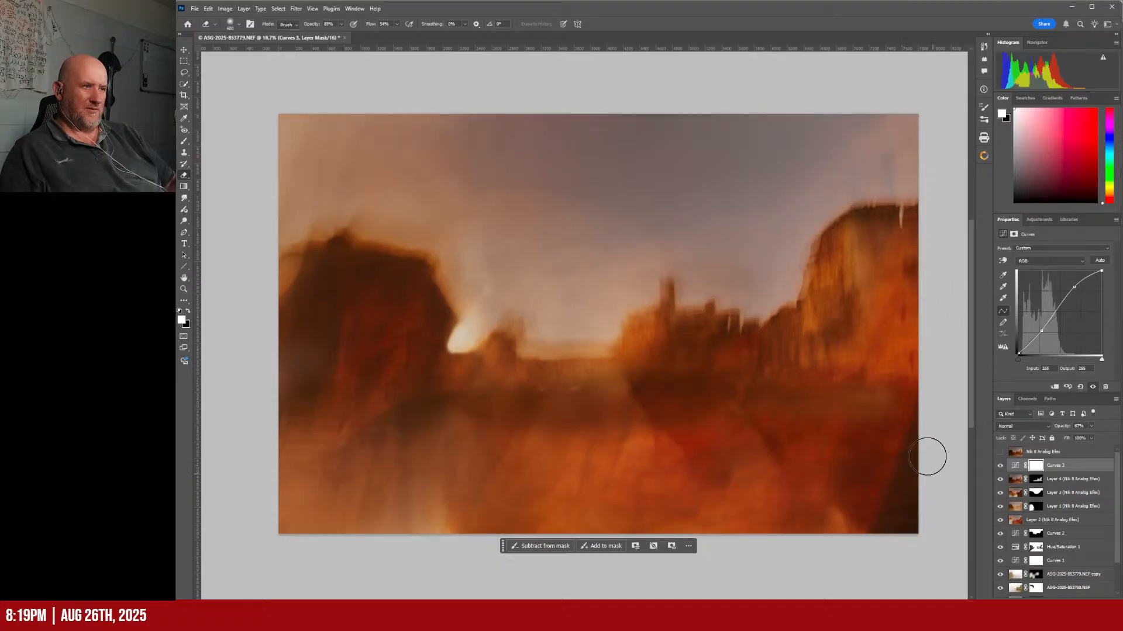
{"action": "left_click", "coordinate": [1000, 453]}
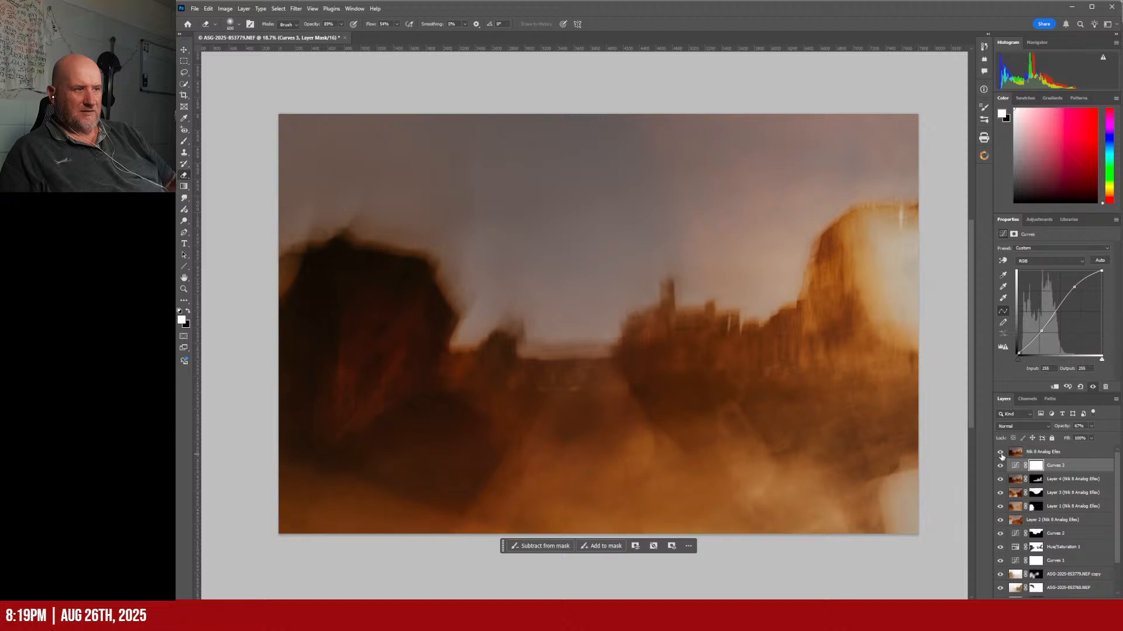
{"action": "left_click", "coordinate": [1000, 454]}
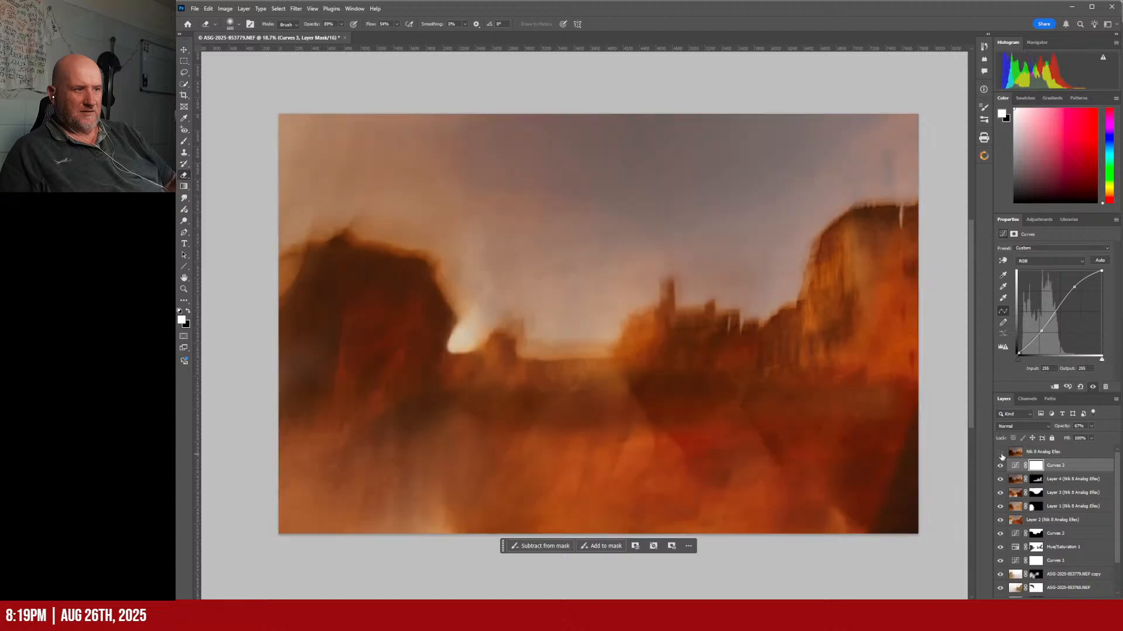
Step: Check the effect of Layer 3, and paint on its mask with the Brush tool in the image's lower-right corner
{"action": "left_click", "coordinate": [1000, 494]}
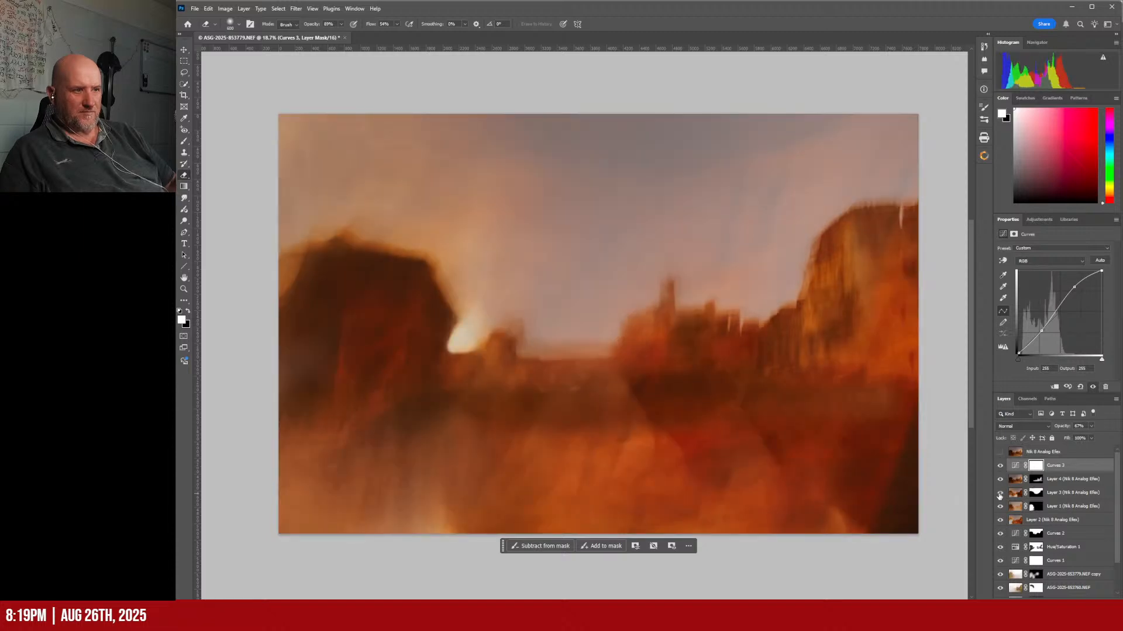
{"action": "left_click", "coordinate": [1000, 494]}
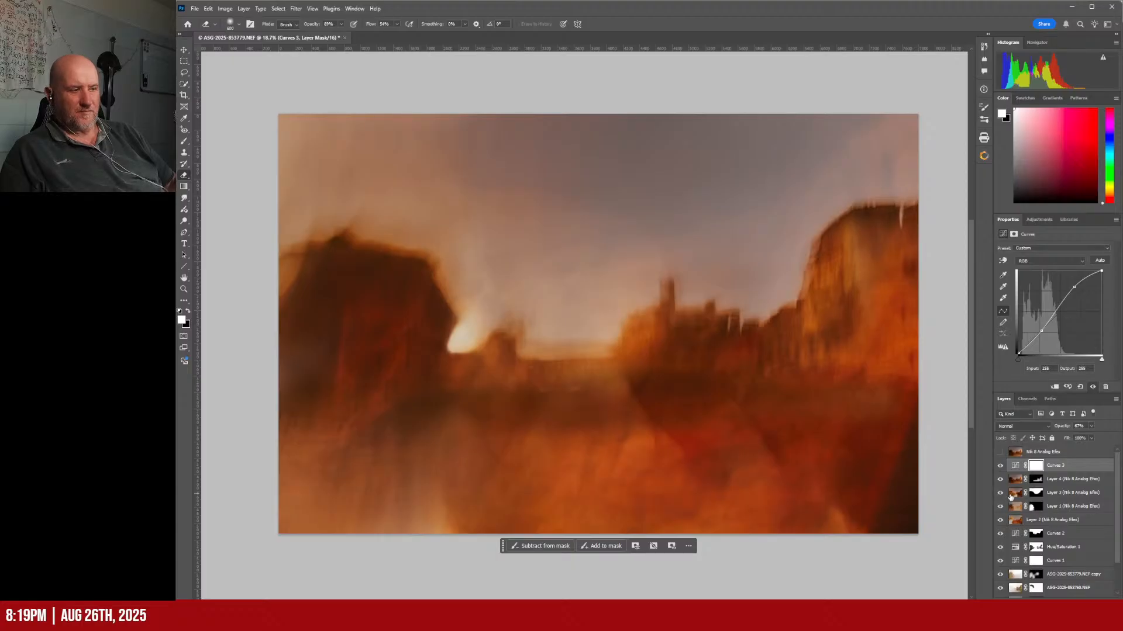
{"action": "left_click", "coordinate": [1036, 493]}
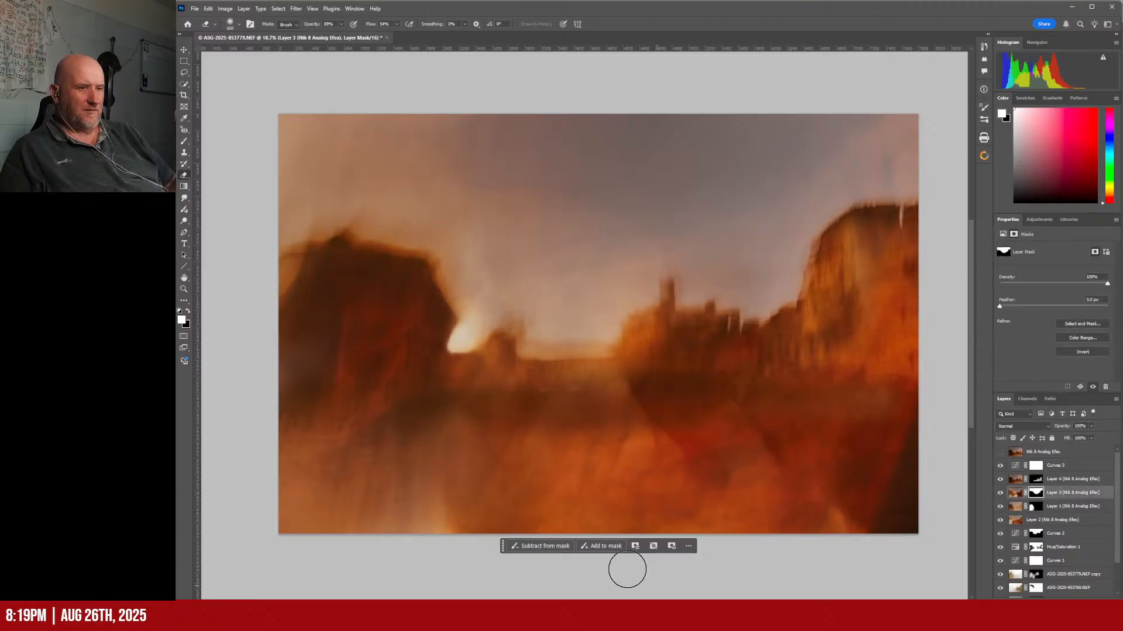
{"action": "left_click", "coordinate": [184, 142]}
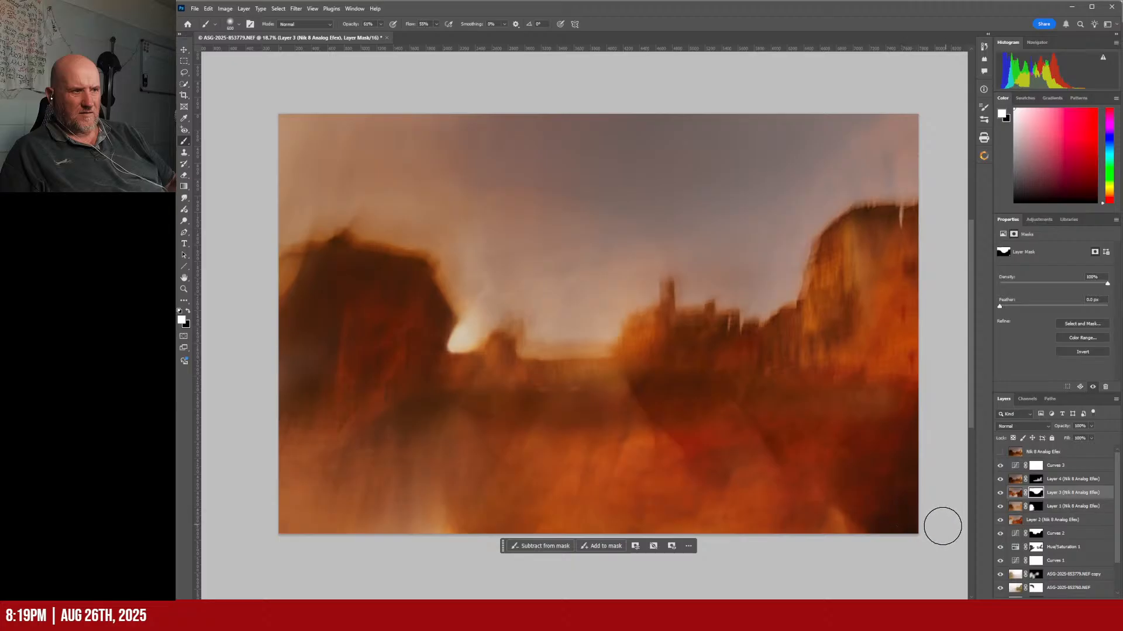
Step: Compare the image with Layer 4, Layer 2 and Layer 1 hidden and shown in turn, leaving all three visible
{"action": "left_click", "coordinate": [1000, 479]}
{"action": "left_click", "coordinate": [1000, 479]}
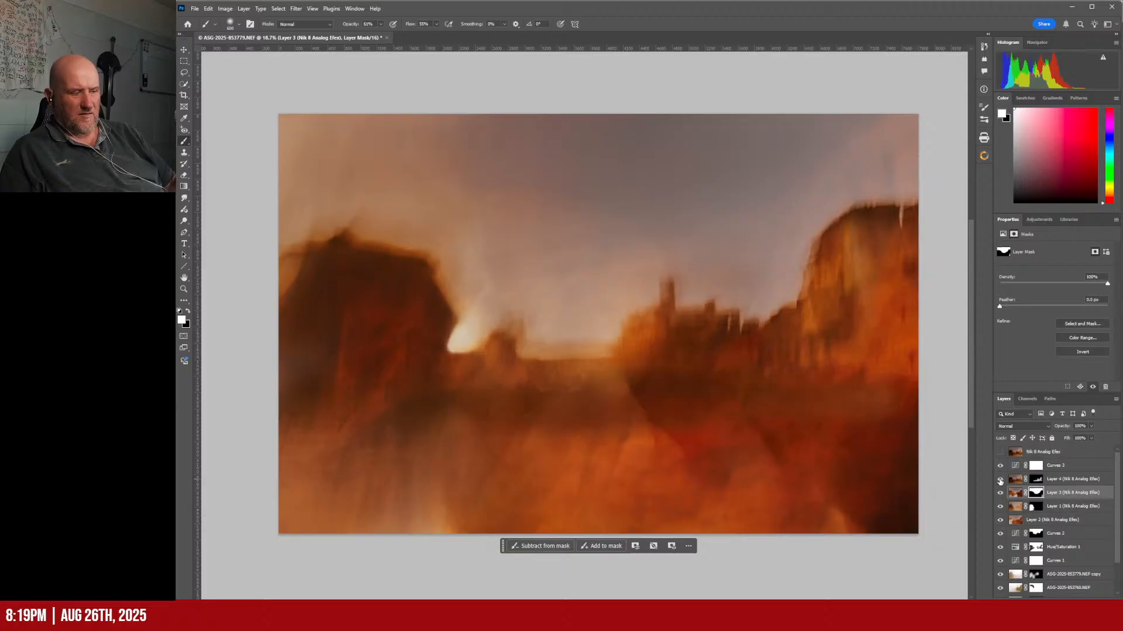
{"action": "left_click", "coordinate": [1000, 481]}
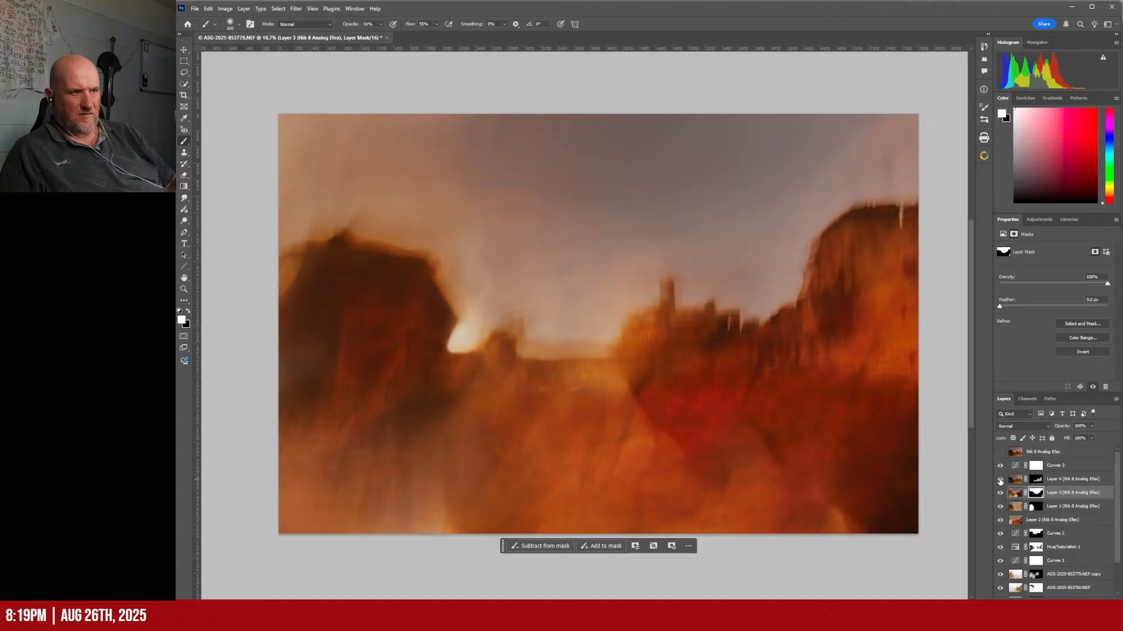
{"action": "left_click", "coordinate": [1000, 481]}
{"action": "left_click", "coordinate": [1000, 480]}
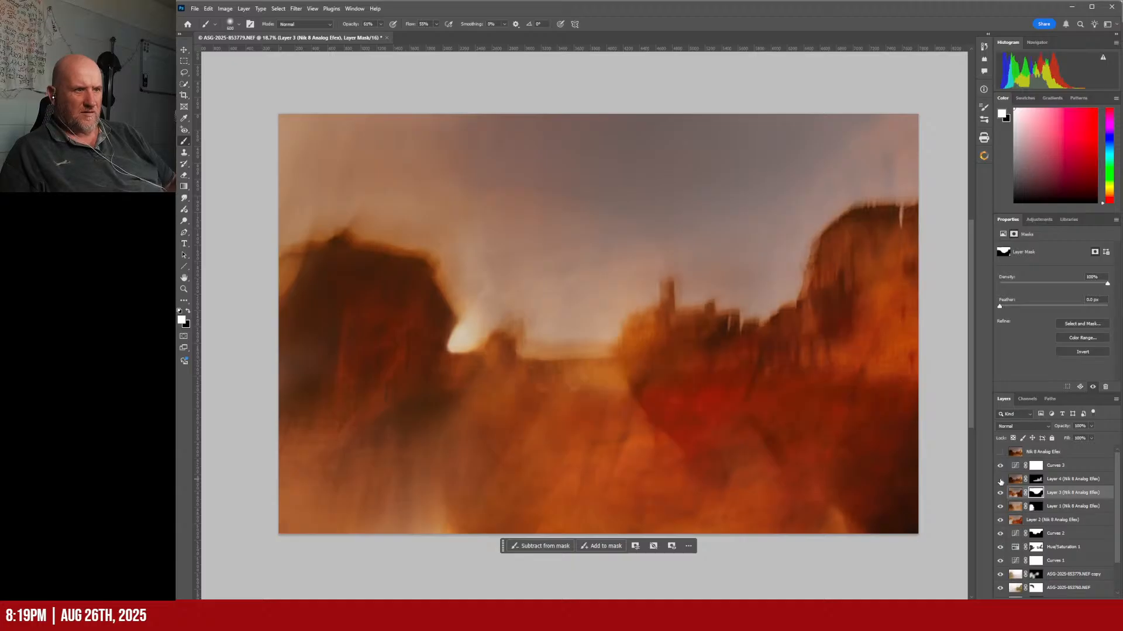
{"action": "left_click", "coordinate": [999, 480]}
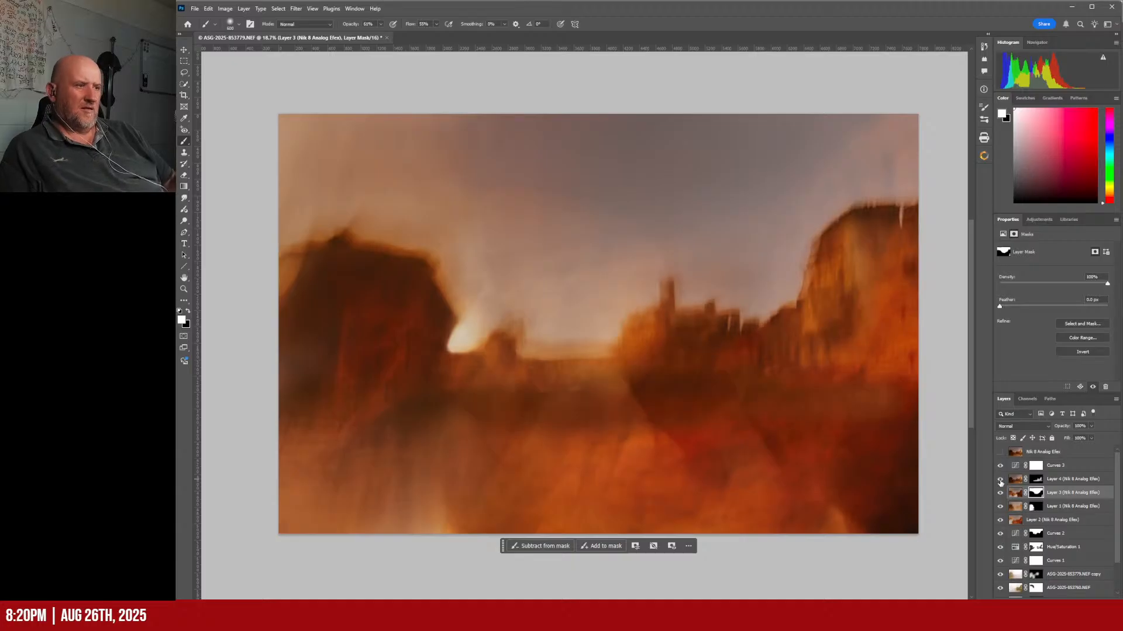
{"action": "left_click", "coordinate": [1001, 523]}
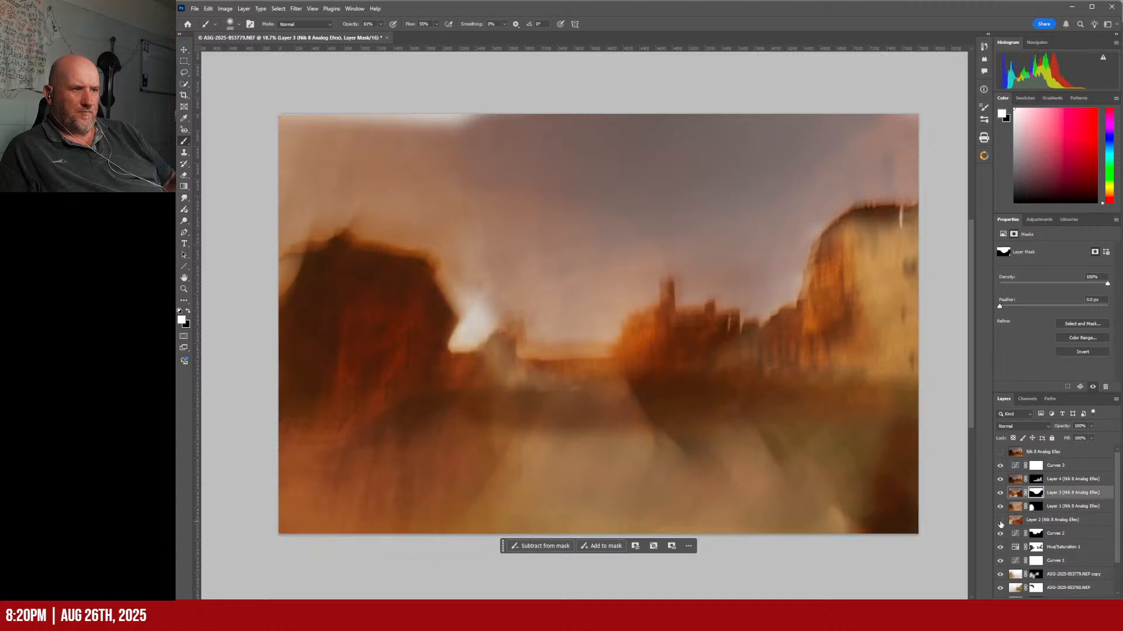
{"action": "left_click", "coordinate": [1000, 524]}
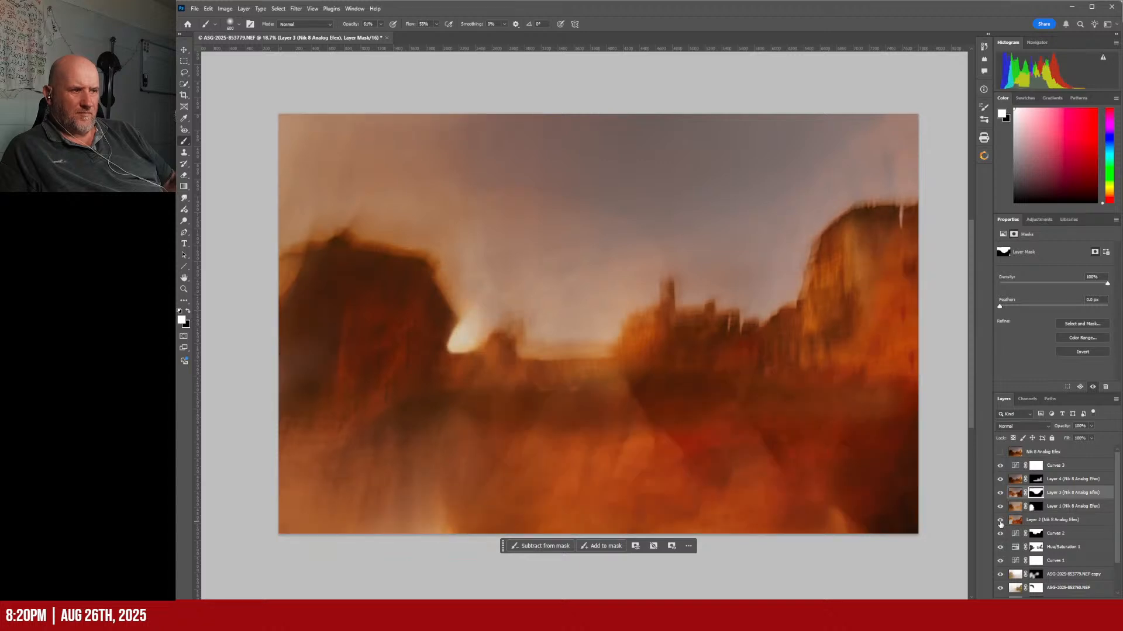
{"action": "left_click", "coordinate": [1001, 507]}
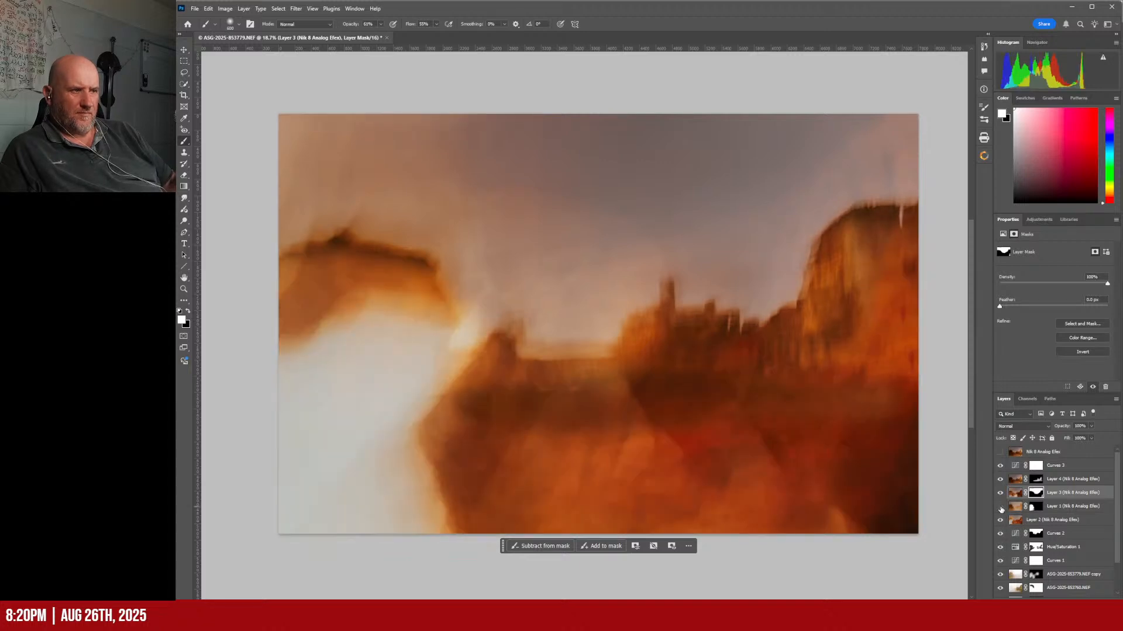
{"action": "left_click", "coordinate": [1001, 508]}
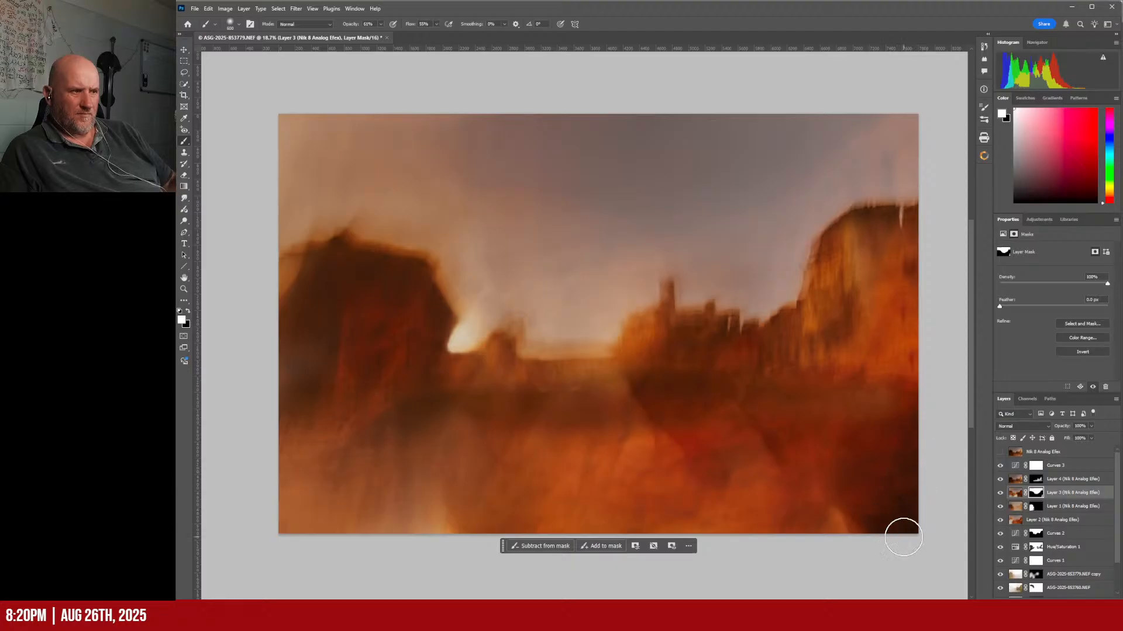
Step: Try painting on Layer 1's mask in the image's lower-right area, and undo the brush strokes
{"action": "left_click", "coordinate": [1037, 507]}
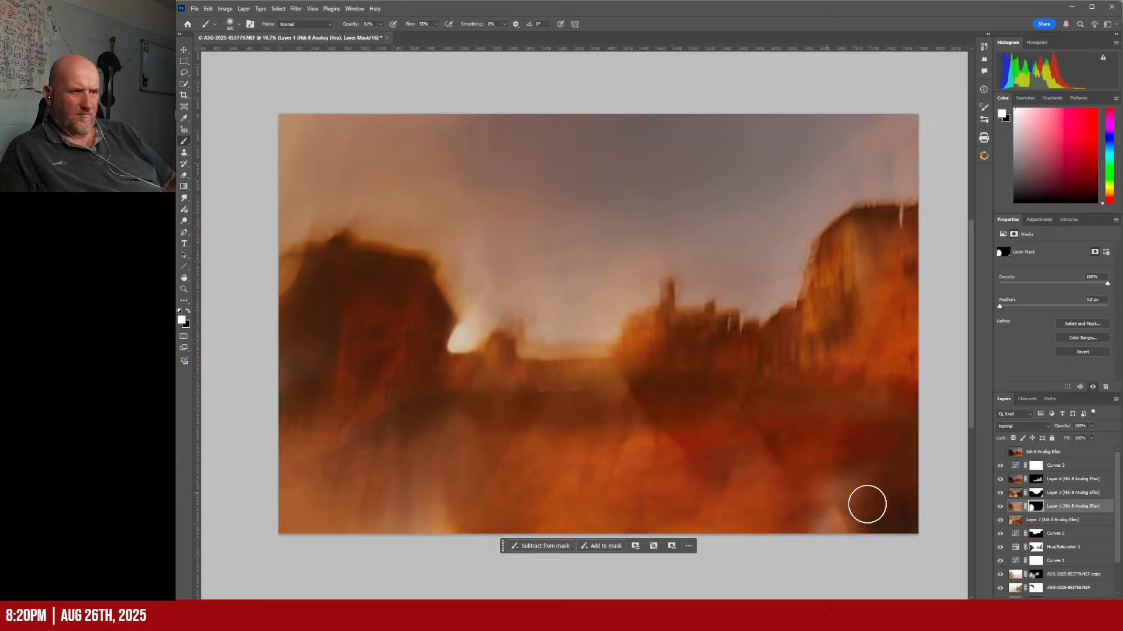
{"action": "mouse_move", "coordinate": [801, 515]}
{"action": "left_mouse_down"}
{"action": "mouse_move", "coordinate": [747, 505]}
{"action": "mouse_move", "coordinate": [613, 538]}
{"action": "mouse_move", "coordinate": [785, 538]}
{"action": "mouse_move", "coordinate": [586, 531]}
{"action": "mouse_move", "coordinate": [682, 564]}
{"action": "left_mouse_up"}
{"action": "key", "text": "ctrl+z"}
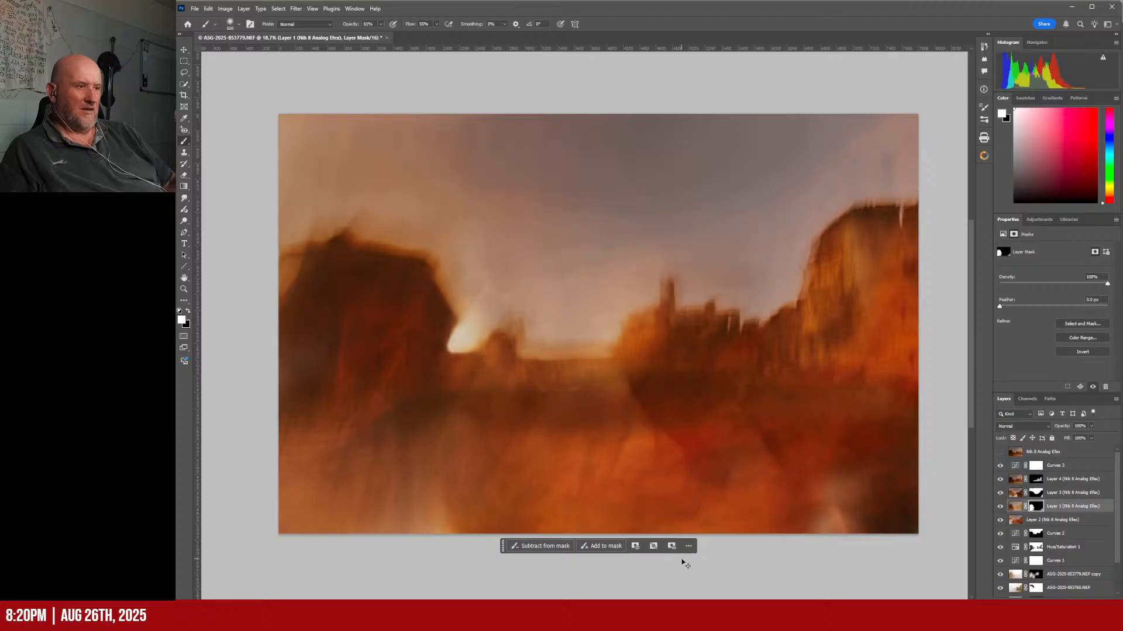
{"action": "key", "text": "ctrl+z"}
{"action": "key", "text": "ctrl+z"}
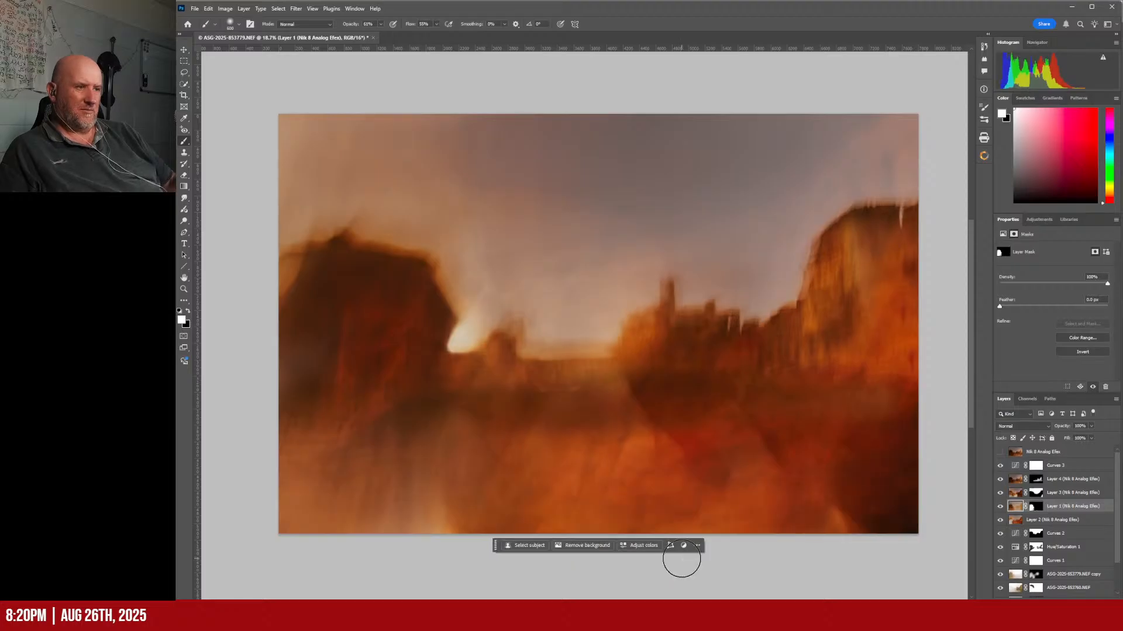
Step: Try white brush strokes on Layer 1 along the image's lower-left edge, and undo them
{"action": "mouse_move", "coordinate": [442, 537]}
{"action": "left_mouse_down"}
{"action": "mouse_move", "coordinate": [826, 539]}
{"action": "mouse_move", "coordinate": [755, 520]}
{"action": "mouse_move", "coordinate": [569, 514]}
{"action": "left_mouse_up"}
{"action": "left_click", "coordinate": [842, 516]}
{"action": "mouse_move", "coordinate": [500, 513]}
{"action": "left_mouse_down"}
{"action": "mouse_move", "coordinate": [201, 530]}
{"action": "mouse_move", "coordinate": [447, 536]}
{"action": "left_mouse_up"}
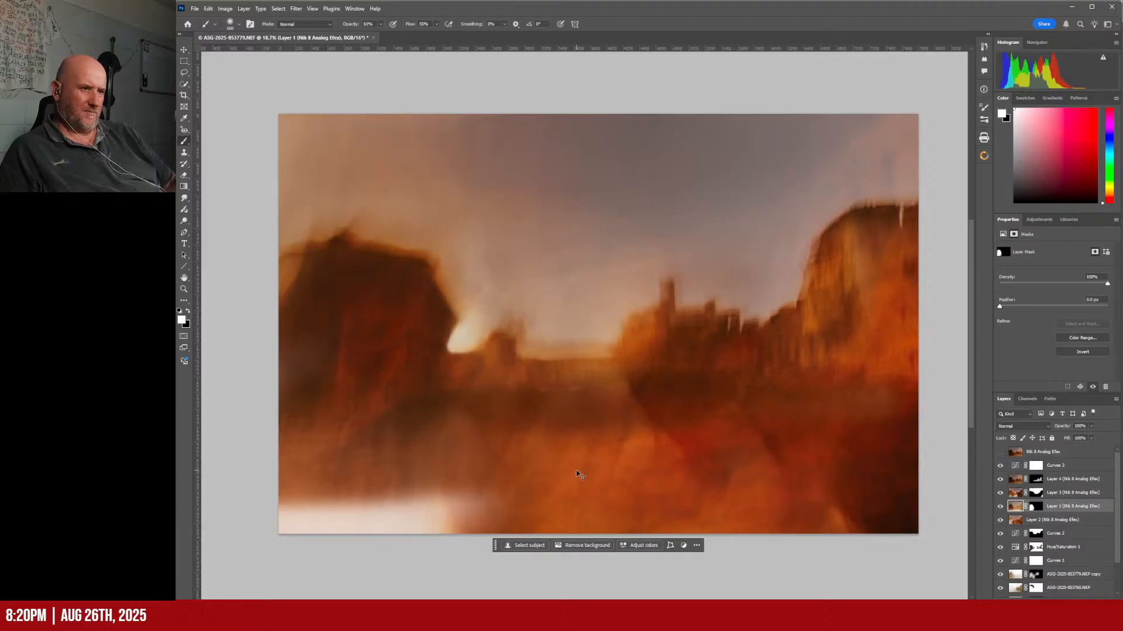
{"action": "key", "text": "ctrl+z"}
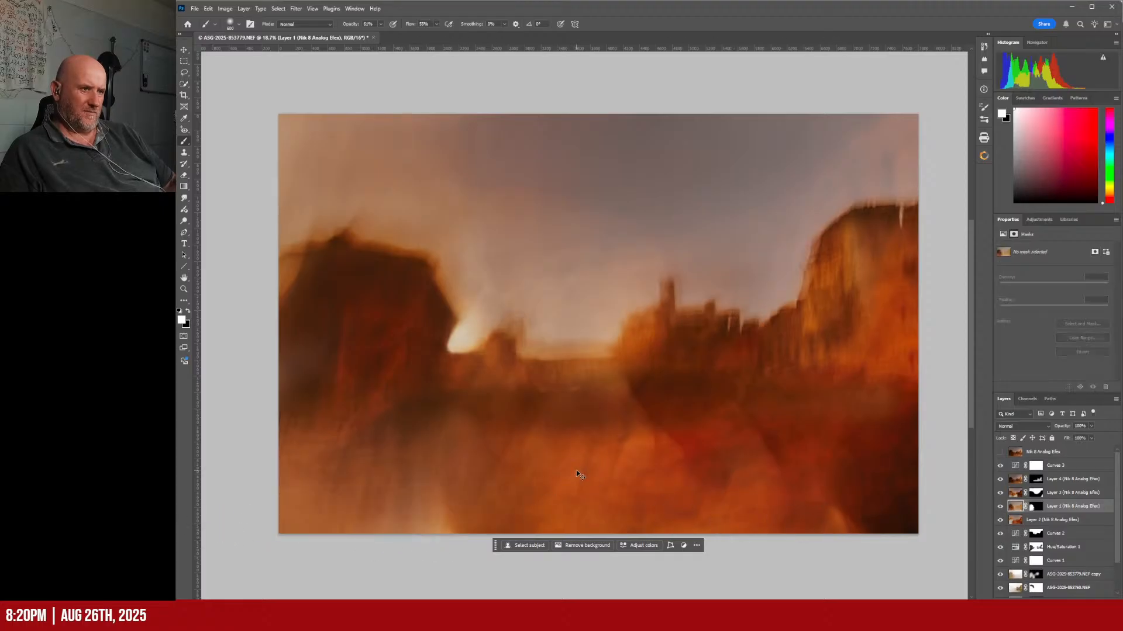
Step: Paint white on Layer 4's mask over the foreground in the image's lower-right and lower-left areas
{"action": "left_click", "coordinate": [1037, 480]}
{"action": "mouse_move", "coordinate": [957, 498]}
{"action": "left_mouse_down"}
{"action": "mouse_move", "coordinate": [909, 525]}
{"action": "mouse_move", "coordinate": [907, 466]}
{"action": "left_mouse_up"}
{"action": "mouse_move", "coordinate": [941, 513]}
{"action": "left_mouse_down"}
{"action": "mouse_move", "coordinate": [858, 478]}
{"action": "mouse_move", "coordinate": [839, 515]}
{"action": "mouse_move", "coordinate": [871, 569]}
{"action": "left_mouse_up"}
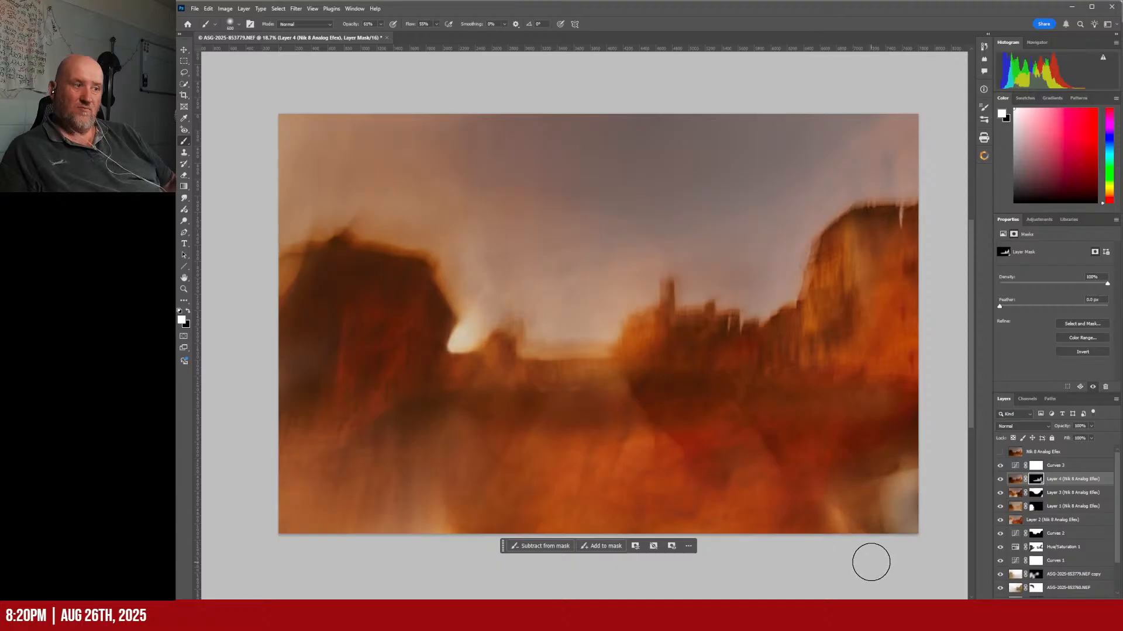
{"action": "mouse_move", "coordinate": [857, 528]}
{"action": "left_mouse_down"}
{"action": "mouse_move", "coordinate": [717, 523]}
{"action": "mouse_move", "coordinate": [919, 500]}
{"action": "left_mouse_up"}
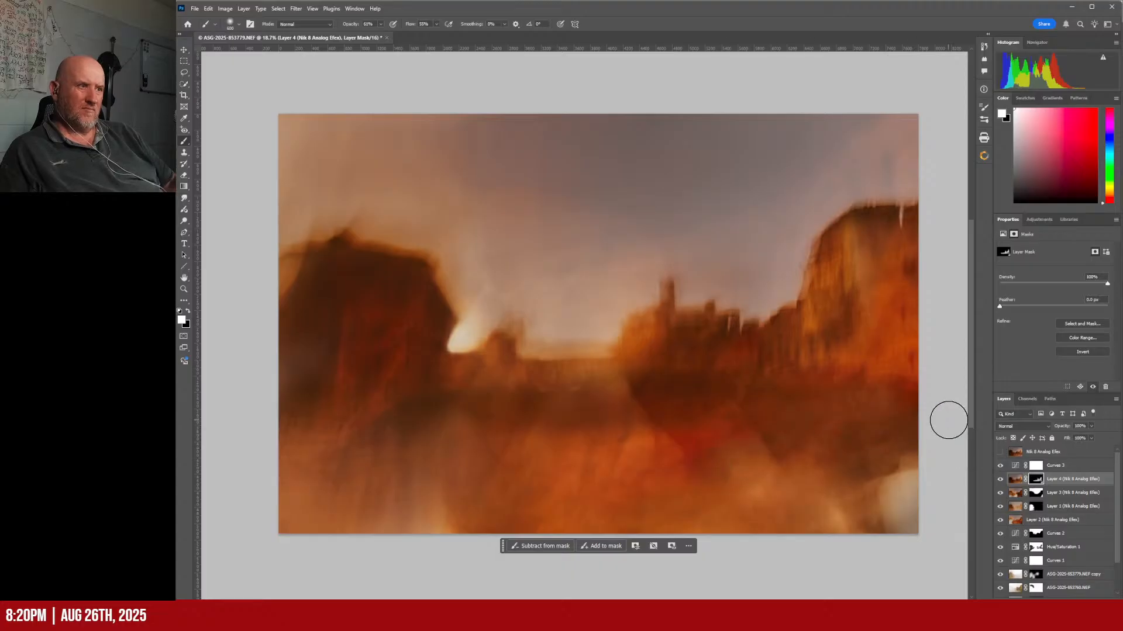
{"action": "mouse_move", "coordinate": [434, 520]}
{"action": "left_mouse_down"}
{"action": "mouse_move", "coordinate": [608, 538]}
{"action": "mouse_move", "coordinate": [290, 502]}
{"action": "mouse_move", "coordinate": [212, 520]}
{"action": "mouse_move", "coordinate": [510, 523]}
{"action": "mouse_move", "coordinate": [407, 528]}
{"action": "mouse_move", "coordinate": [480, 492]}
{"action": "mouse_move", "coordinate": [260, 504]}
{"action": "mouse_move", "coordinate": [482, 434]}
{"action": "mouse_move", "coordinate": [293, 461]}
{"action": "mouse_move", "coordinate": [401, 438]}
{"action": "mouse_move", "coordinate": [344, 464]}
{"action": "mouse_move", "coordinate": [414, 470]}
{"action": "mouse_move", "coordinate": [487, 447]}
{"action": "mouse_move", "coordinate": [486, 471]}
{"action": "mouse_move", "coordinate": [450, 519]}
{"action": "mouse_move", "coordinate": [473, 448]}
{"action": "mouse_move", "coordinate": [514, 415]}
{"action": "mouse_move", "coordinate": [500, 394]}
{"action": "mouse_move", "coordinate": [464, 392]}
{"action": "left_mouse_up"}
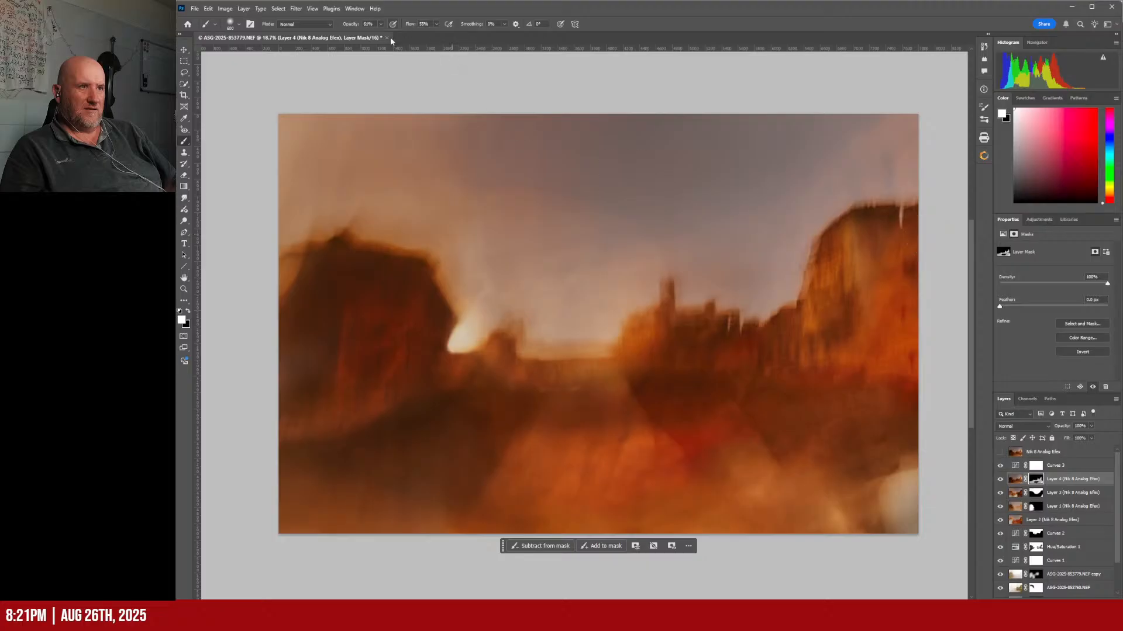
Step: Select the sky above the rock formations and switch to the Gradient tool
{"action": "left_click", "coordinate": [277, 10]}
{"action": "left_click", "coordinate": [320, 118]}
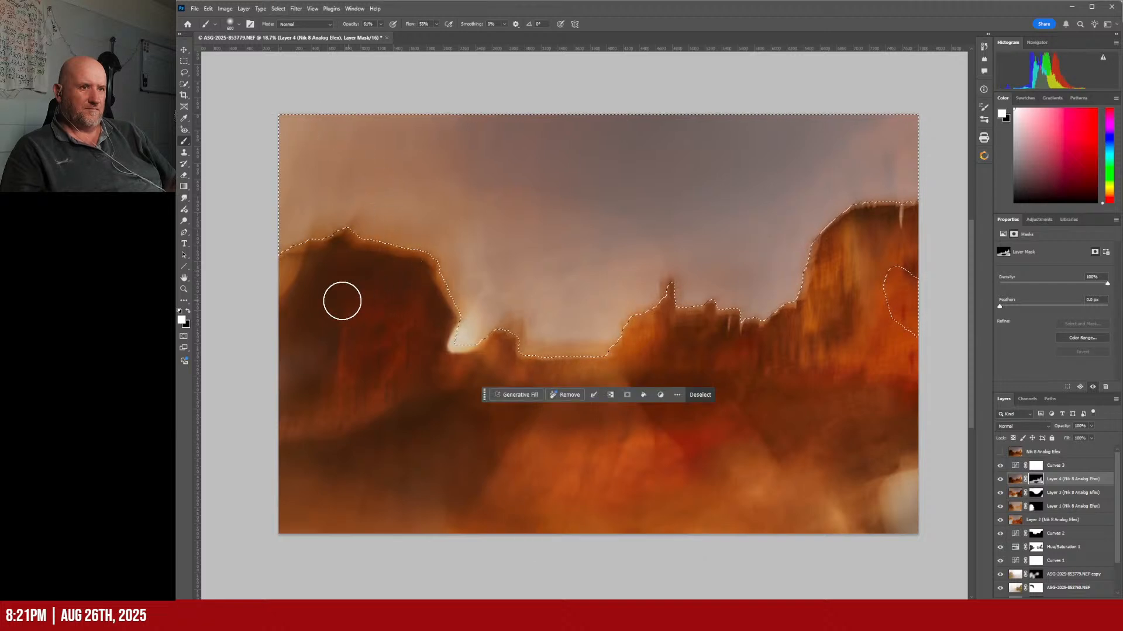
{"action": "left_click", "coordinate": [185, 187]}
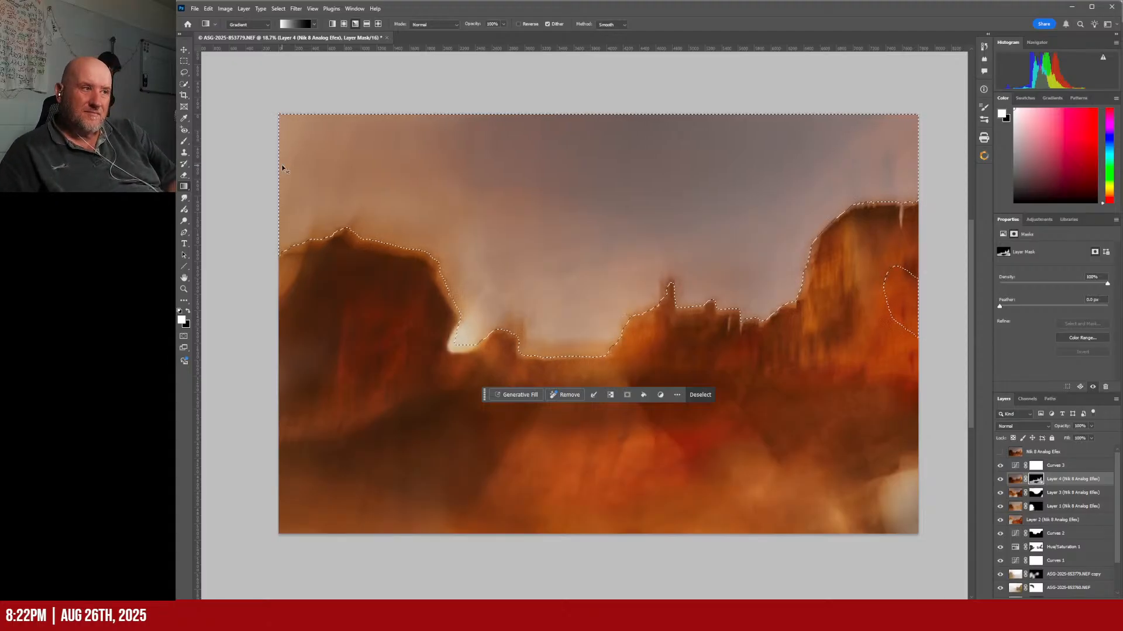
Step: Try a duplicate of Layer 4, comparing it hidden and shown, then undo it and deselect the sky
{"action": "key", "text": "ctrl+j"}
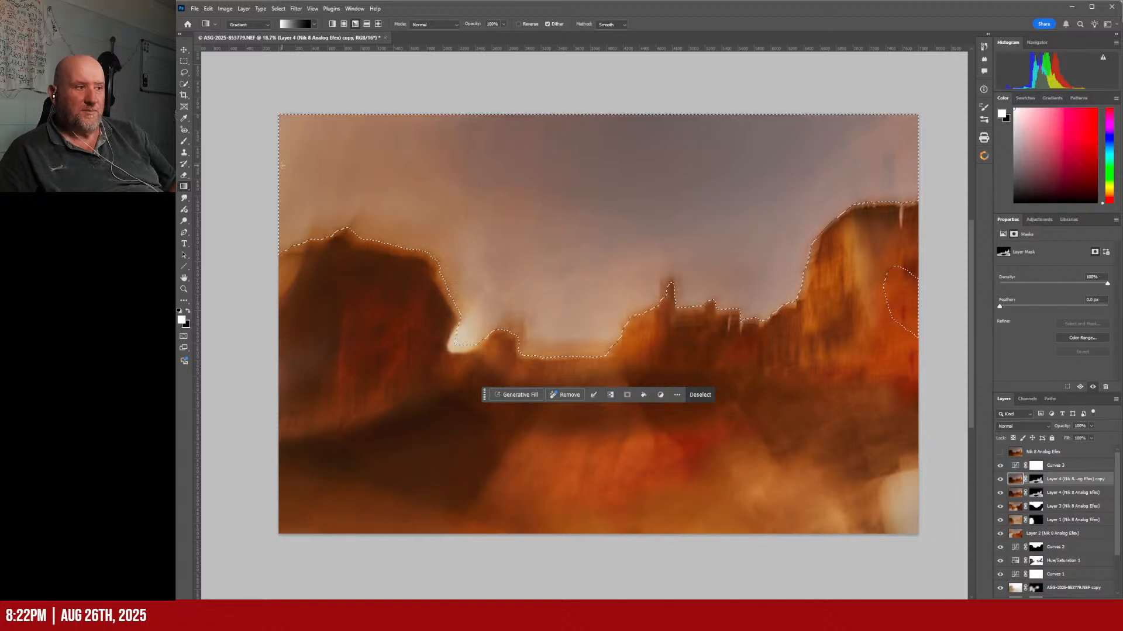
{"action": "left_click", "coordinate": [999, 480]}
{"action": "left_click", "coordinate": [1000, 480]}
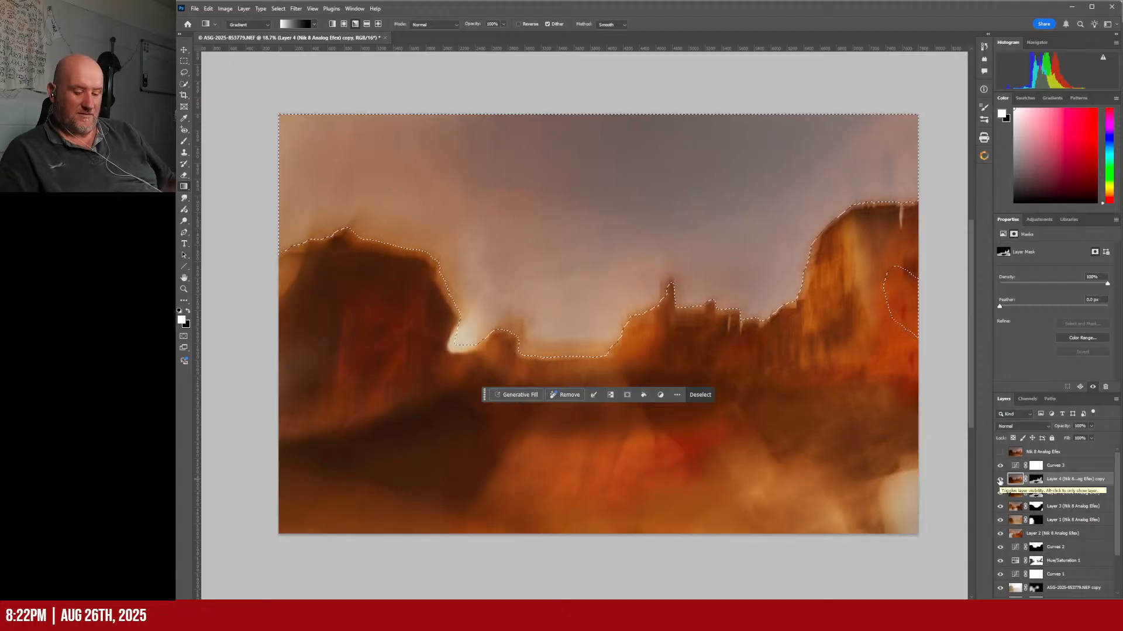
{"action": "left_click", "coordinate": [1000, 480]}
{"action": "left_click", "coordinate": [1000, 481]}
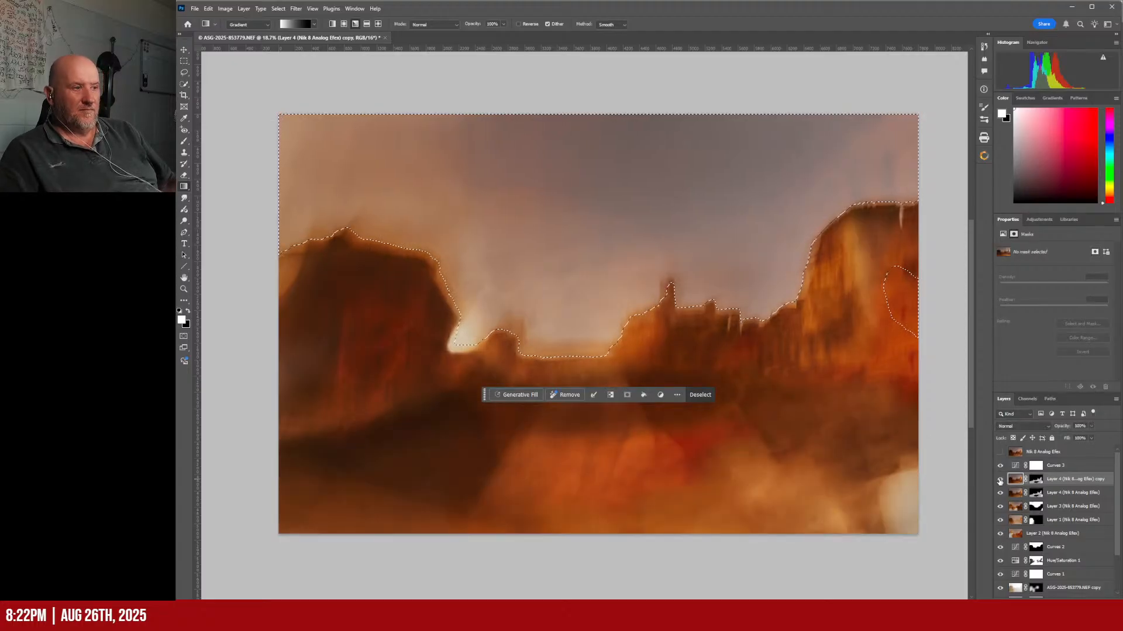
{"action": "key", "text": "ctrl+z"}
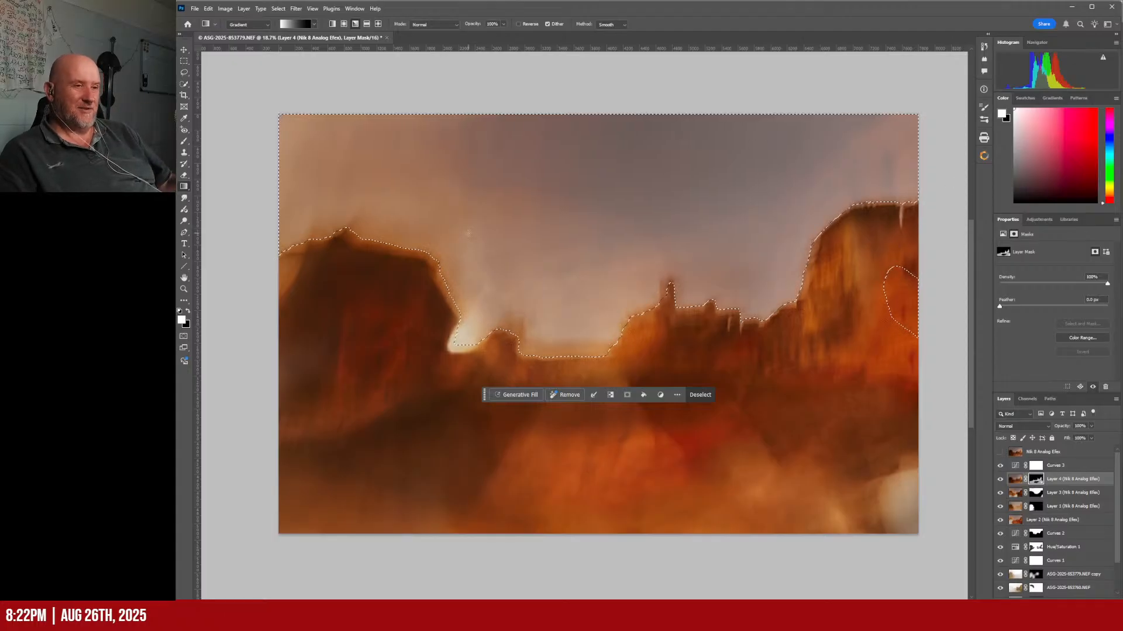
{"action": "left_click", "coordinate": [185, 62]}
{"action": "left_click", "coordinate": [552, 475]}
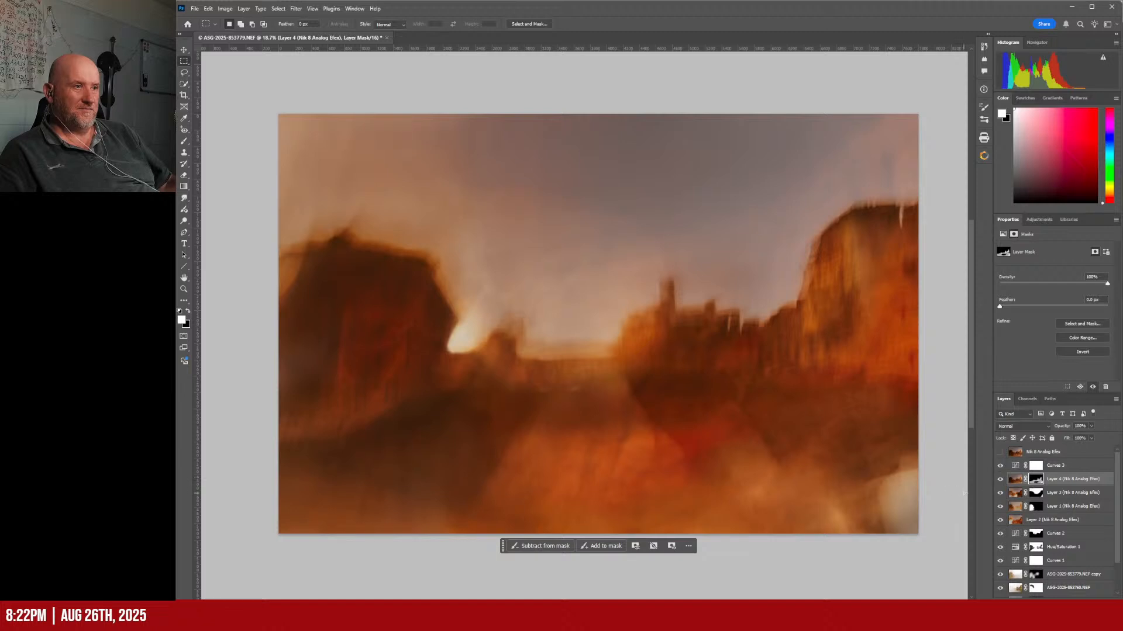
Step: With the Curves 3 layer selected, open the combined visible layers in Nik 8 Viveza
{"action": "left_click", "coordinate": [1082, 468]}
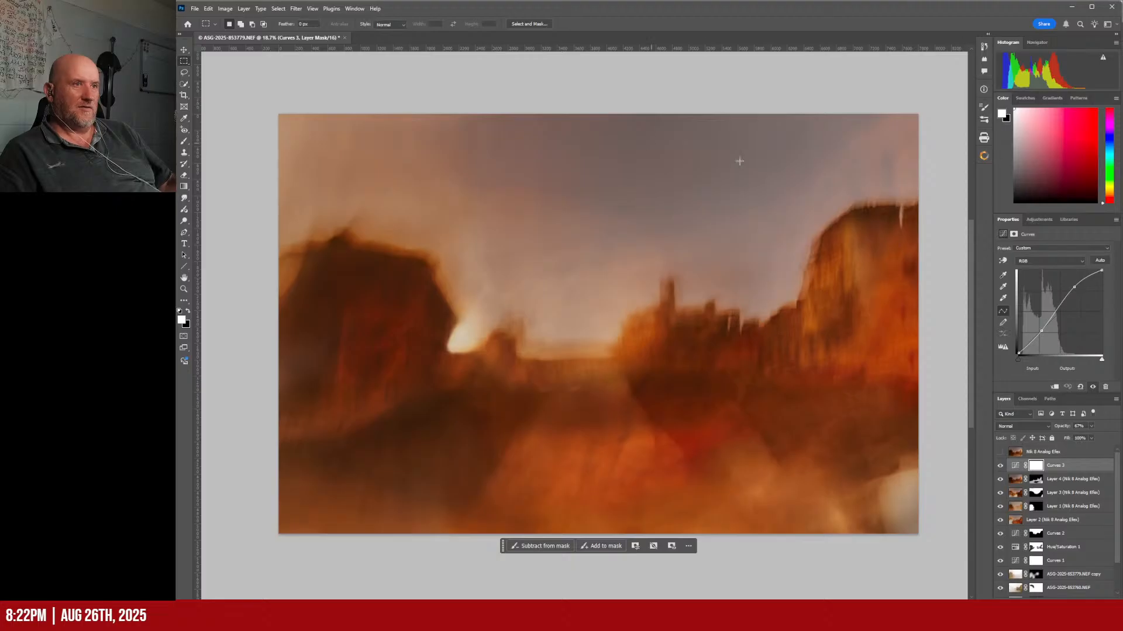
{"action": "left_click", "coordinate": [984, 157]}
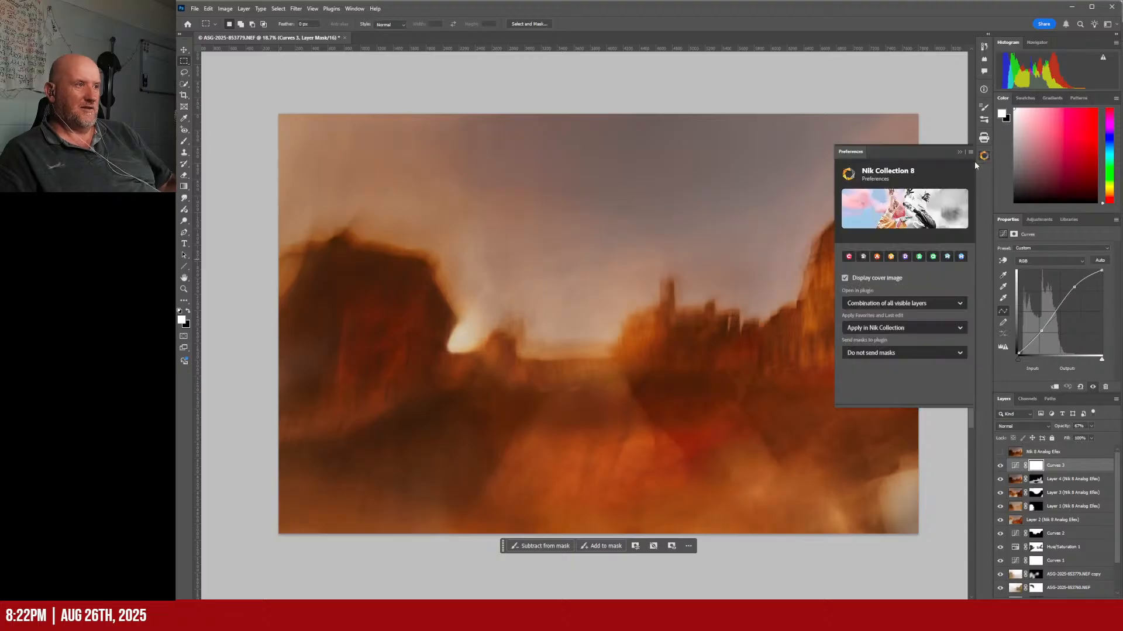
{"action": "left_click", "coordinate": [891, 257]}
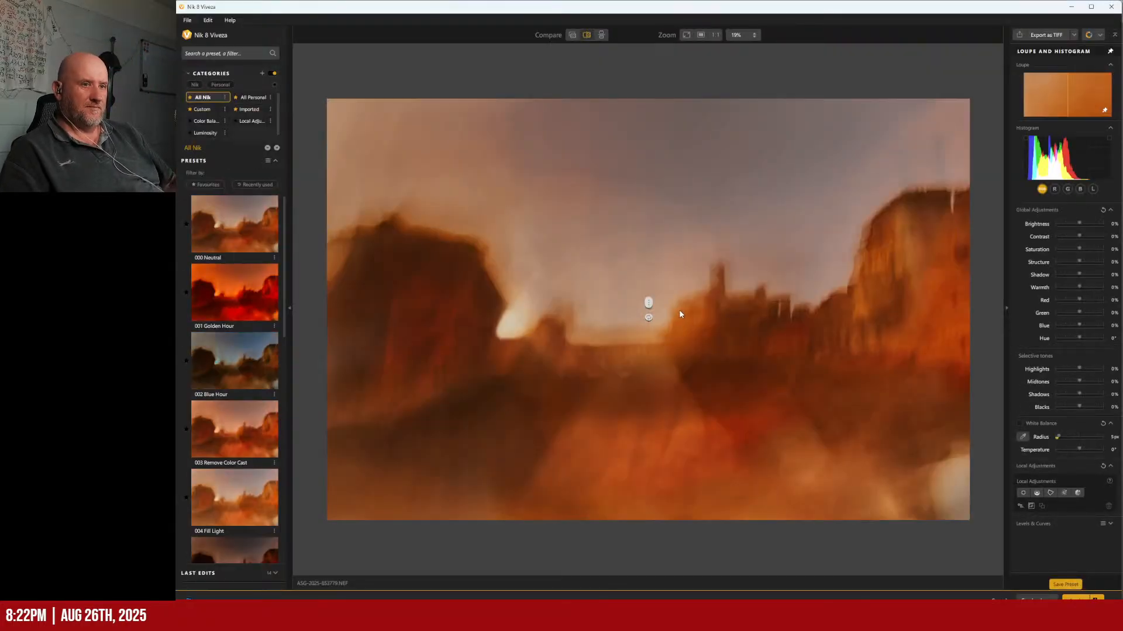
Step: Try the 003 Remove Color Cast preset against the original, and return to 000 Neutral
{"action": "left_click", "coordinate": [244, 450]}
{"action": "left_click_drag", "start_coordinate": [649, 305], "coordinate": [370, 320]}
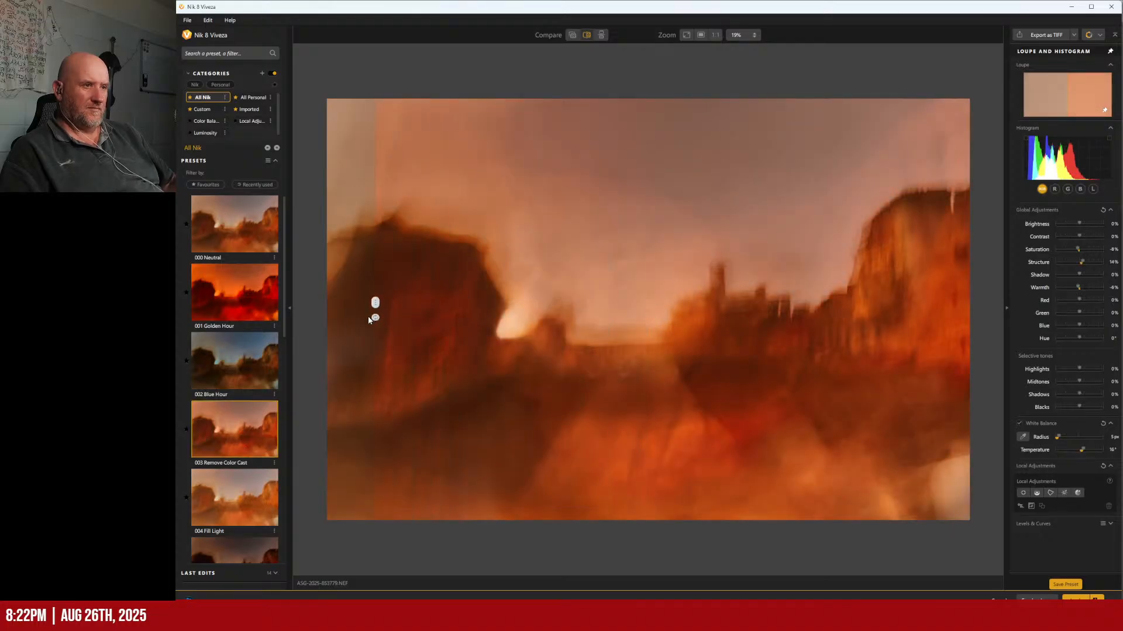
{"action": "left_click", "coordinate": [238, 236]}
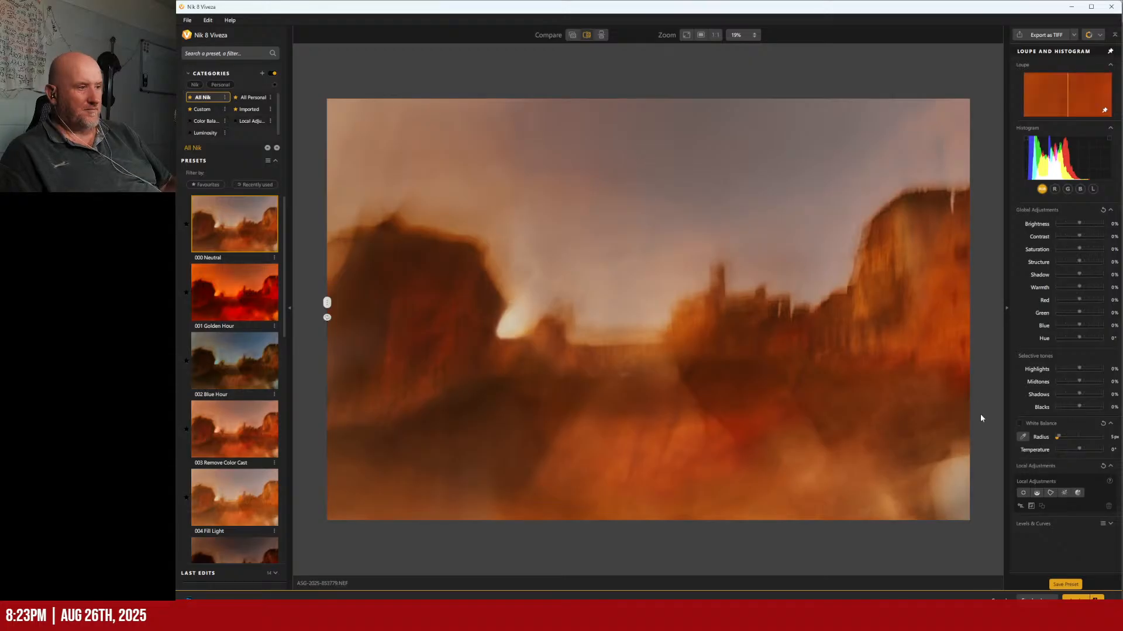
Step: Add a control line from the image's top edge to just below the horizon, lowering brightness to -12%, contrast to -9% and also the shadows
{"action": "left_click", "coordinate": [1036, 496]}
{"action": "left_click_drag", "start_coordinate": [631, 292], "coordinate": [635, 350]}
{"action": "left_click_drag", "start_coordinate": [656, 189], "coordinate": [652, 191]}
{"action": "mouse_move", "coordinate": [654, 187]}
{"action": "left_mouse_down"}
{"action": "mouse_move", "coordinate": [666, 194]}
{"action": "mouse_move", "coordinate": [648, 198]}
{"action": "mouse_move", "coordinate": [688, 202]}
{"action": "mouse_move", "coordinate": [638, 207]}
{"action": "mouse_move", "coordinate": [656, 205]}
{"action": "left_mouse_up"}
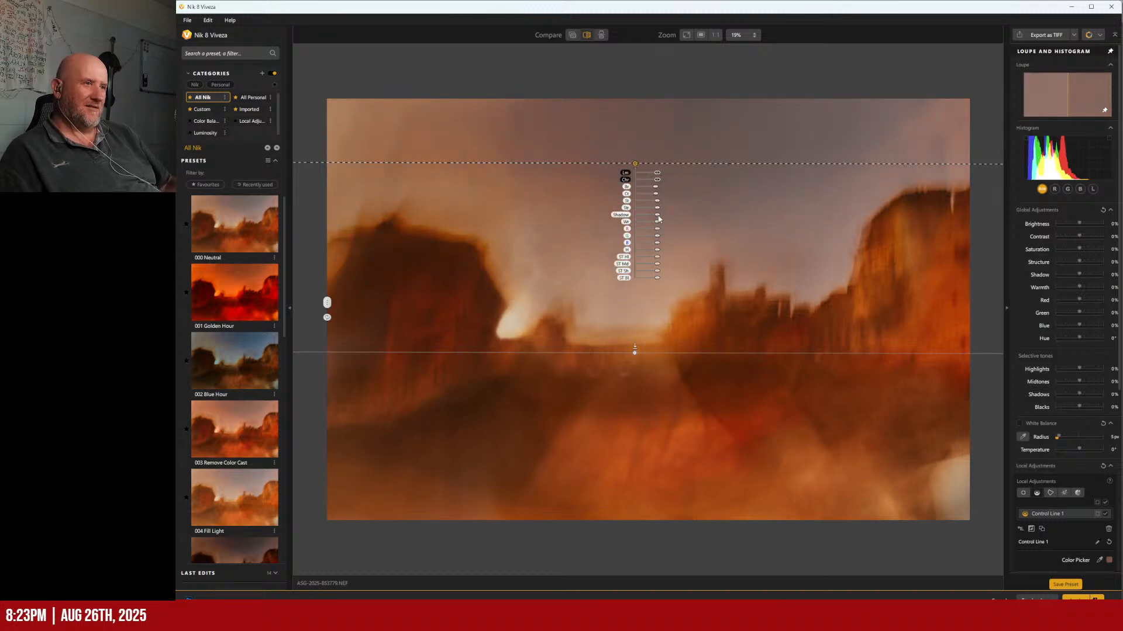
{"action": "left_click_drag", "start_coordinate": [658, 217], "coordinate": [648, 216]}
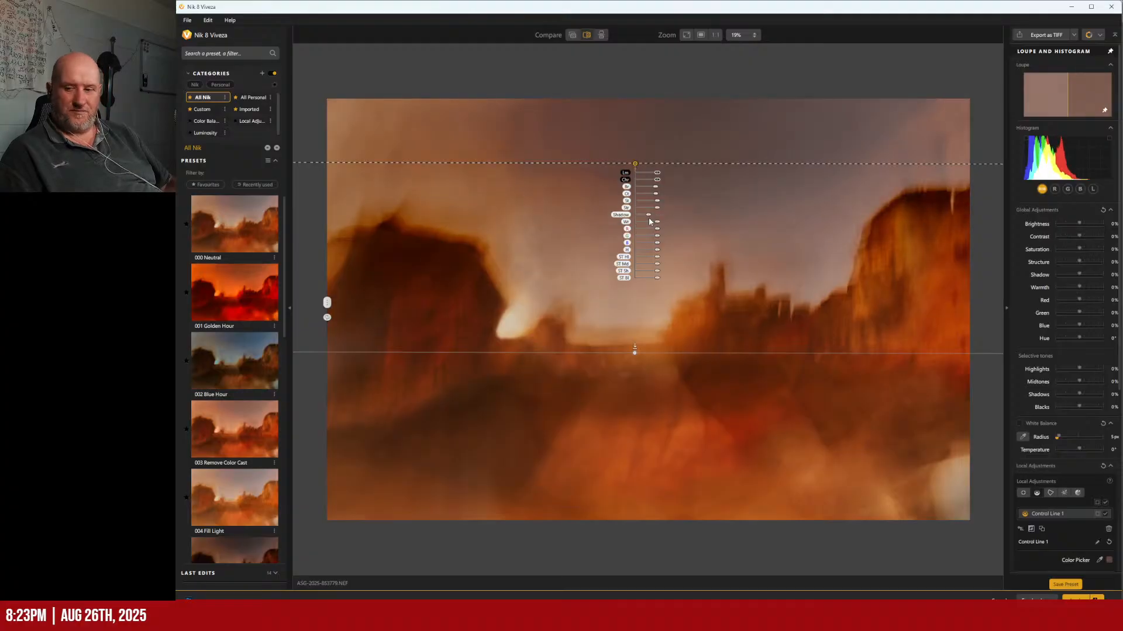
{"action": "left_click_drag", "start_coordinate": [636, 167], "coordinate": [625, 99]}
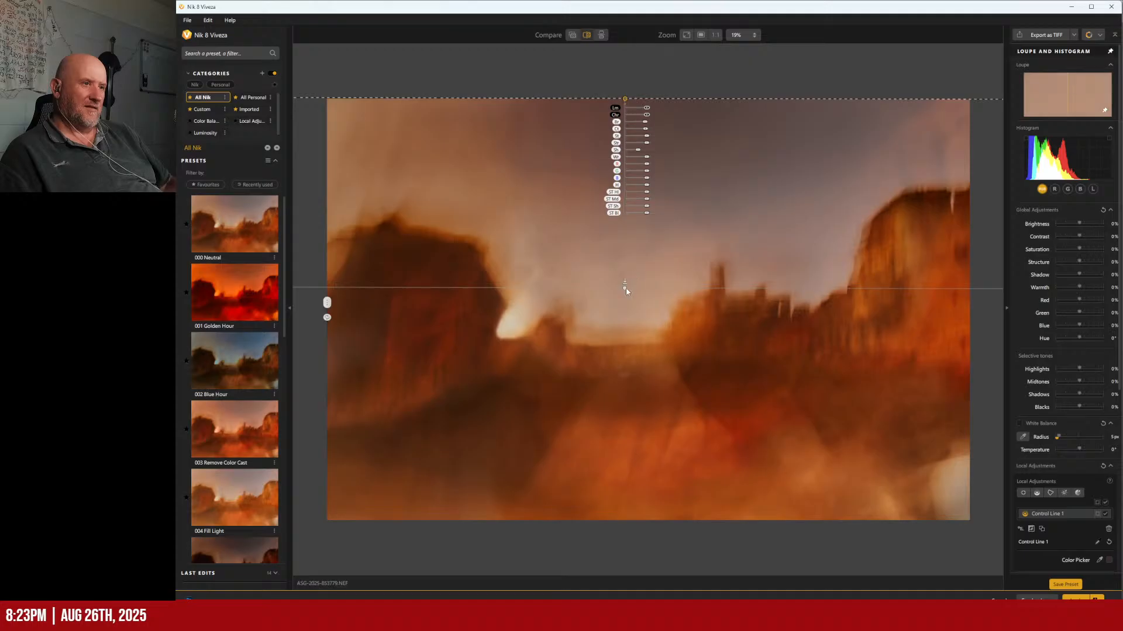
{"action": "left_click_drag", "start_coordinate": [625, 291], "coordinate": [625, 390]}
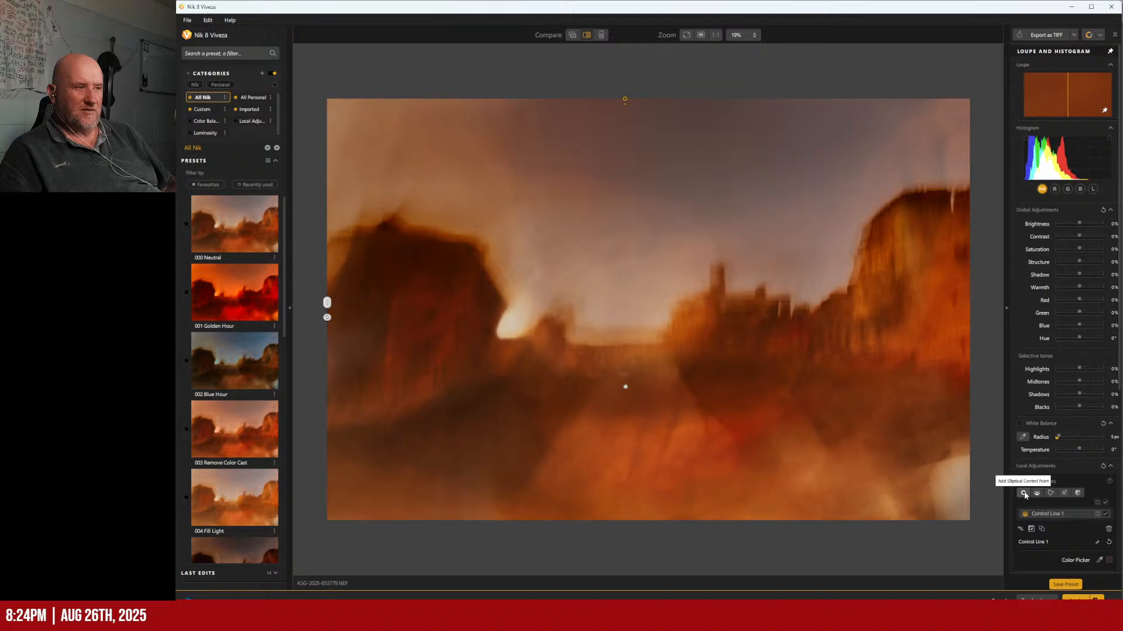
Step: Add an elliptical control point on the left rock formation, and widen and tilt its ellipse
{"action": "scroll", "coordinate": [1091, 468], "scroll_direction": "down", "scroll_amount": 5}
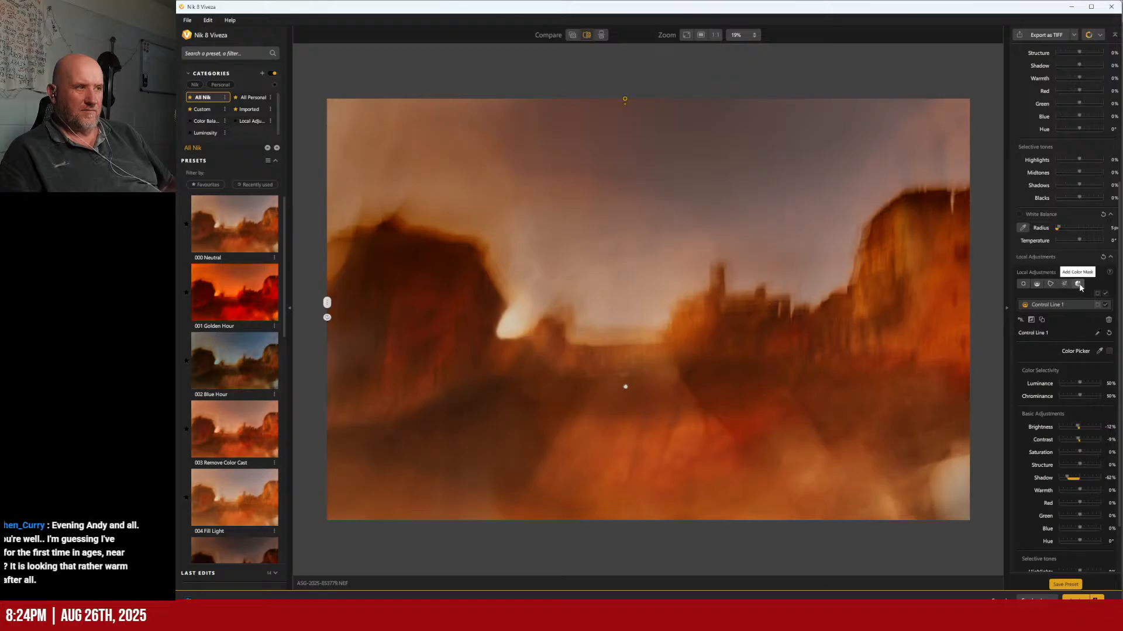
{"action": "left_click", "coordinate": [1023, 285]}
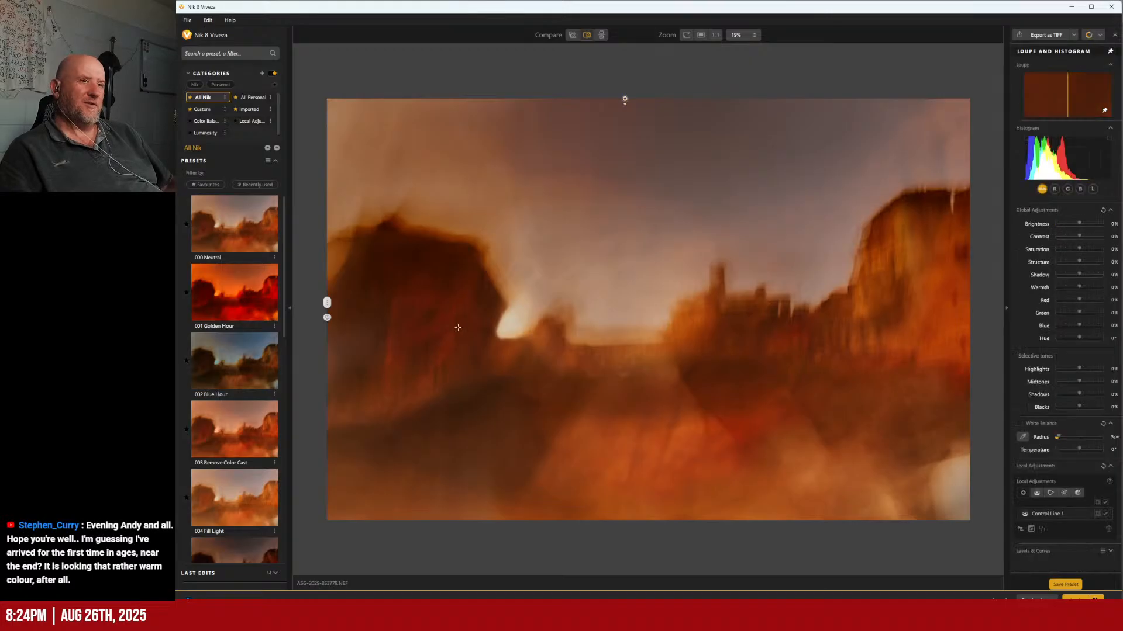
{"action": "left_click", "coordinate": [408, 255]}
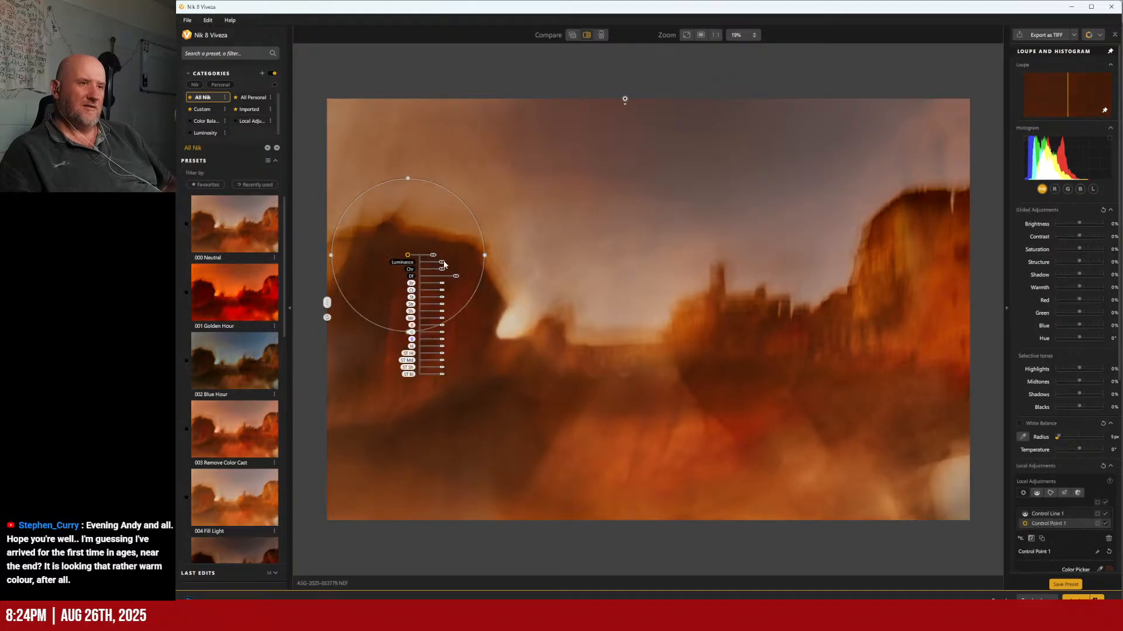
{"action": "left_click_drag", "start_coordinate": [484, 255], "coordinate": [584, 259]}
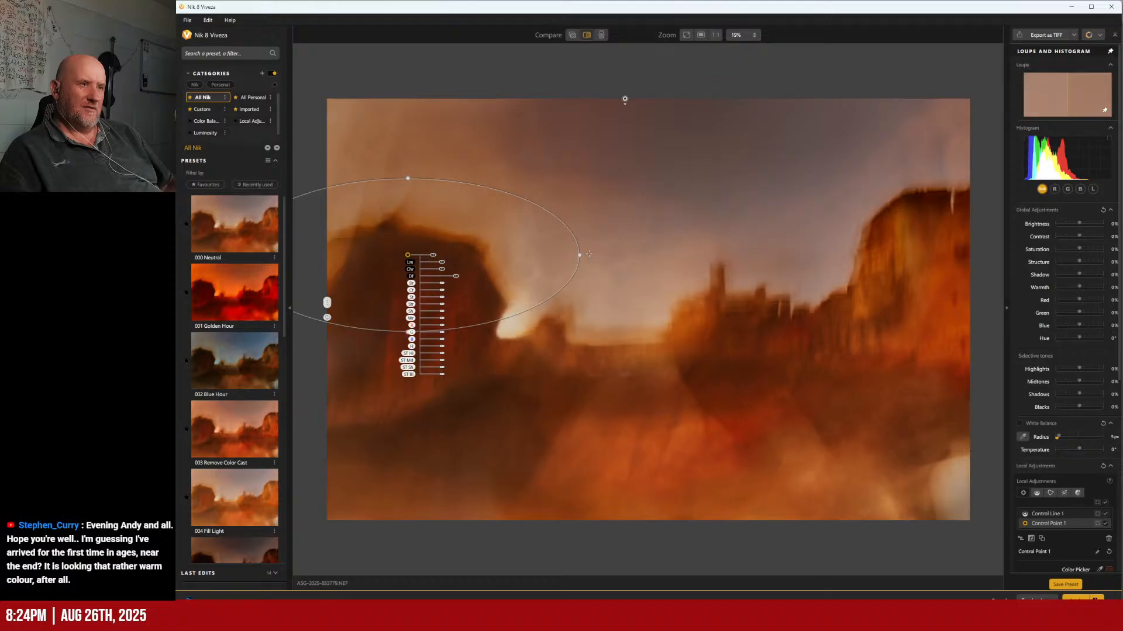
{"action": "left_click_drag", "start_coordinate": [584, 254], "coordinate": [576, 301]}
{"action": "left_click_drag", "start_coordinate": [409, 257], "coordinate": [418, 259]}
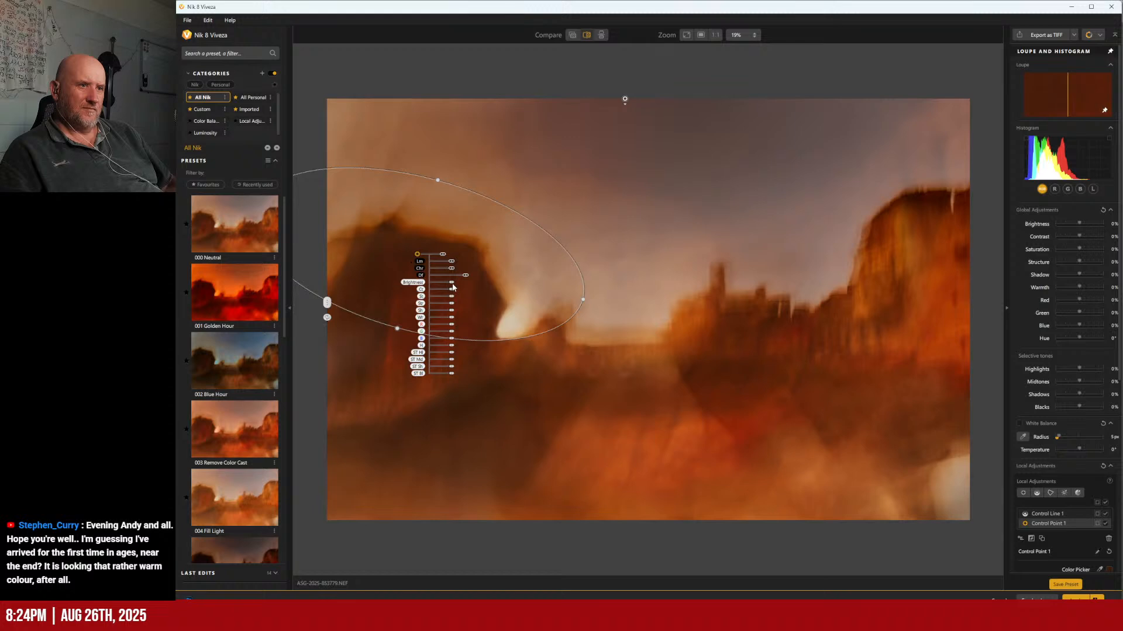
Step: Adjust the brightness of the left rock's control point, move it lower onto the rock and narrow its ellipse
{"action": "mouse_move", "coordinate": [452, 285]}
{"action": "left_mouse_down"}
{"action": "mouse_move", "coordinate": [438, 285]}
{"action": "mouse_move", "coordinate": [462, 284]}
{"action": "mouse_move", "coordinate": [451, 287]}
{"action": "left_mouse_up"}
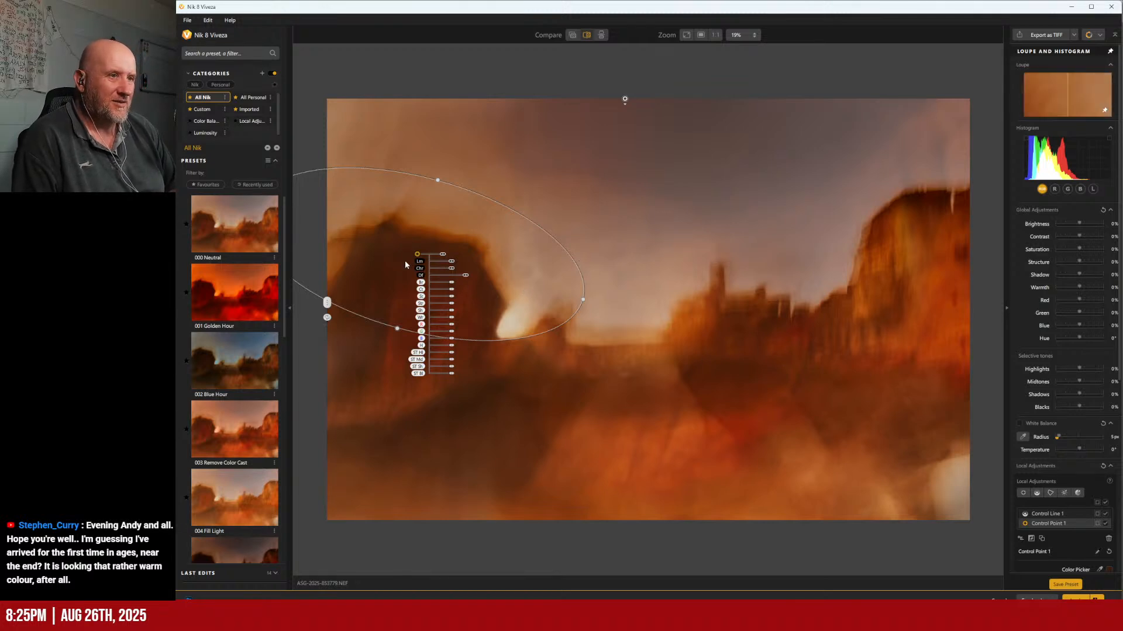
{"action": "left_click_drag", "start_coordinate": [420, 255], "coordinate": [401, 305]}
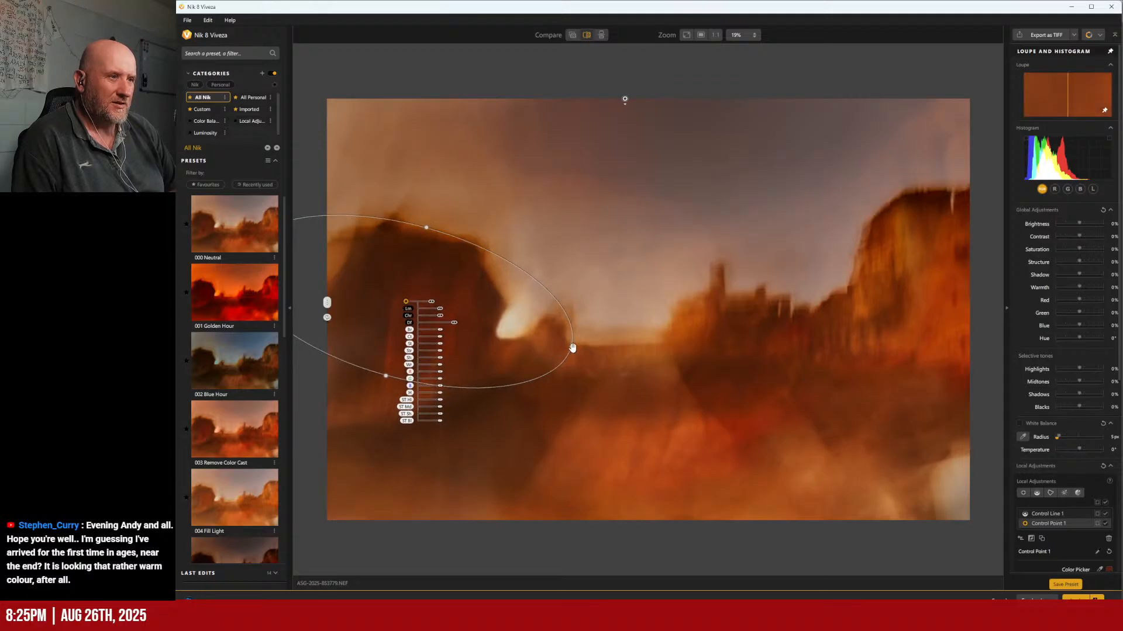
{"action": "left_click_drag", "start_coordinate": [572, 349], "coordinate": [508, 372]}
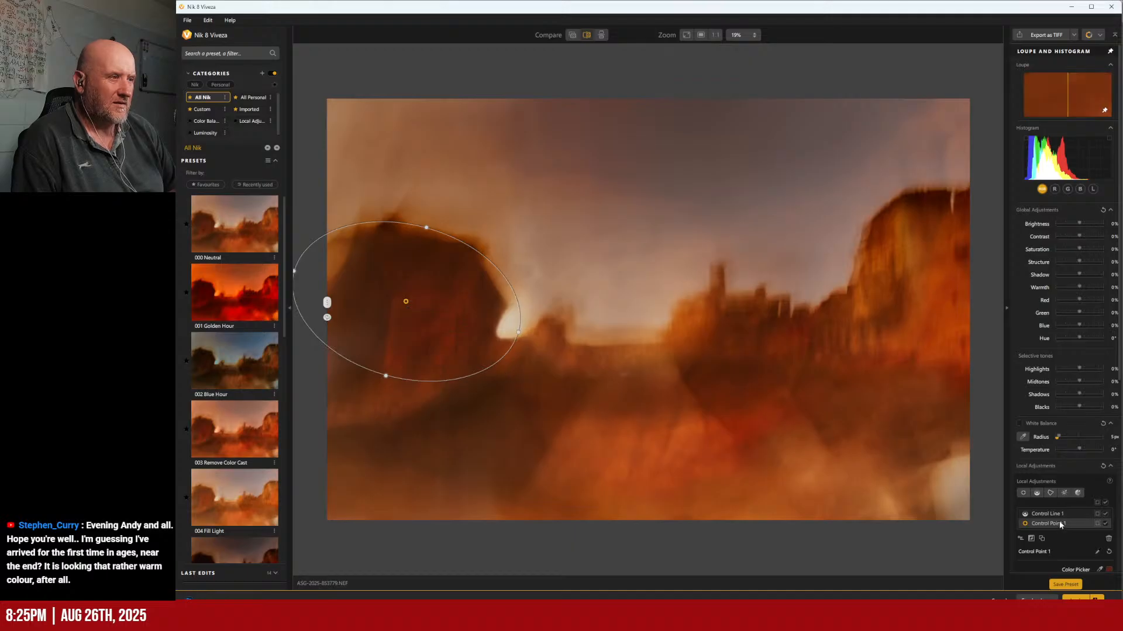
Step: Add a second elliptical control point near the top of the right rock formation, and deselect it
{"action": "left_click", "coordinate": [1024, 493]}
{"action": "left_click", "coordinate": [914, 214]}
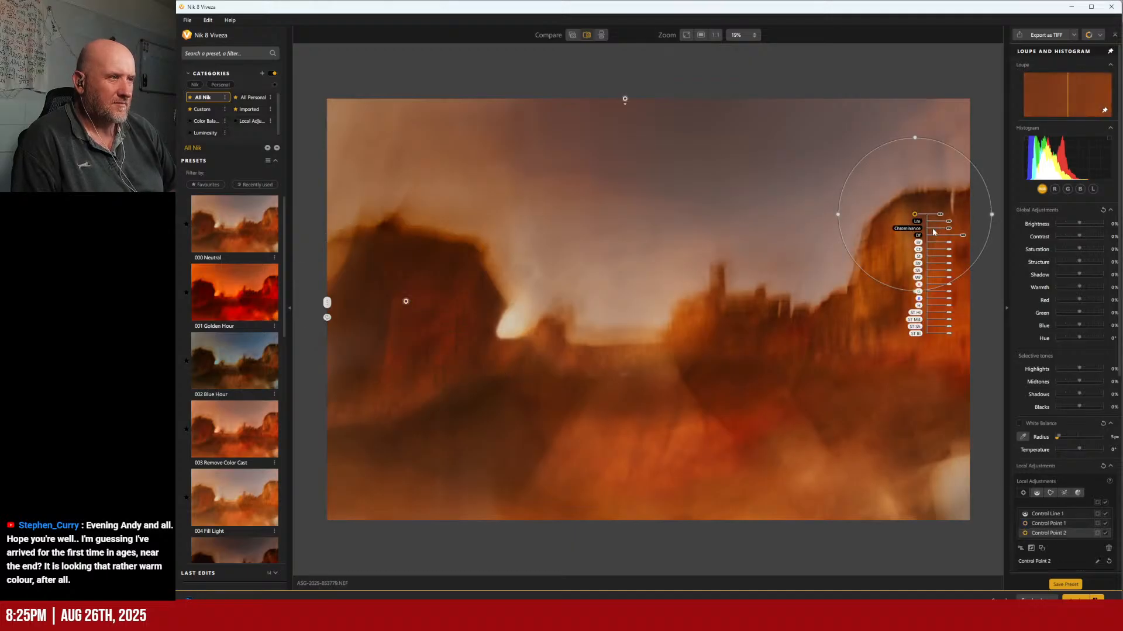
{"action": "mouse_move", "coordinate": [918, 221]}
{"action": "left_mouse_down"}
{"action": "mouse_move", "coordinate": [942, 198]}
{"action": "mouse_move", "coordinate": [916, 178]}
{"action": "mouse_move", "coordinate": [921, 229]}
{"action": "mouse_move", "coordinate": [833, 403]}
{"action": "mouse_move", "coordinate": [784, 357]}
{"action": "mouse_move", "coordinate": [916, 193]}
{"action": "mouse_move", "coordinate": [917, 222]}
{"action": "mouse_move", "coordinate": [920, 203]}
{"action": "left_mouse_up"}
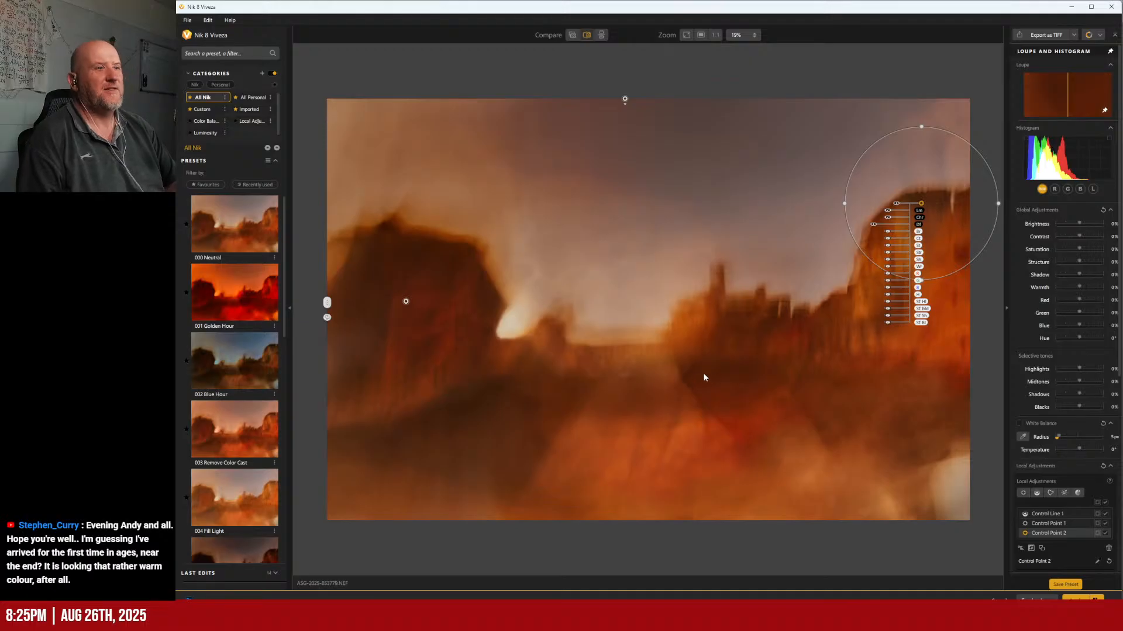
{"action": "left_click", "coordinate": [989, 353]}
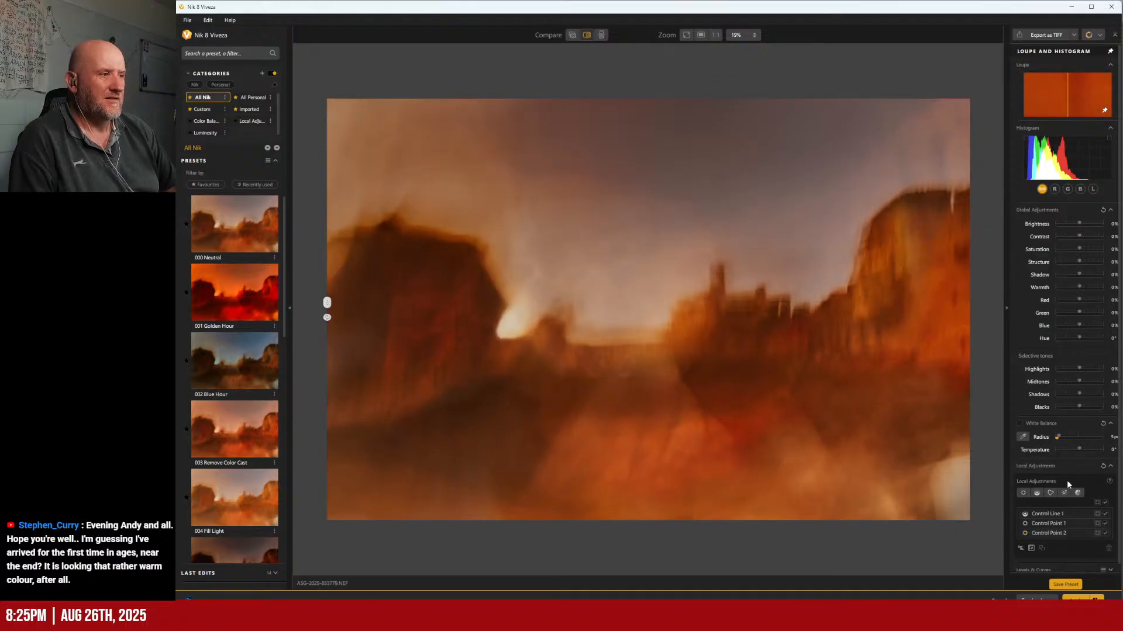
Step: Show the combined mask of all local adjustments to check their coverage, and hide it again
{"action": "left_click", "coordinate": [1098, 505]}
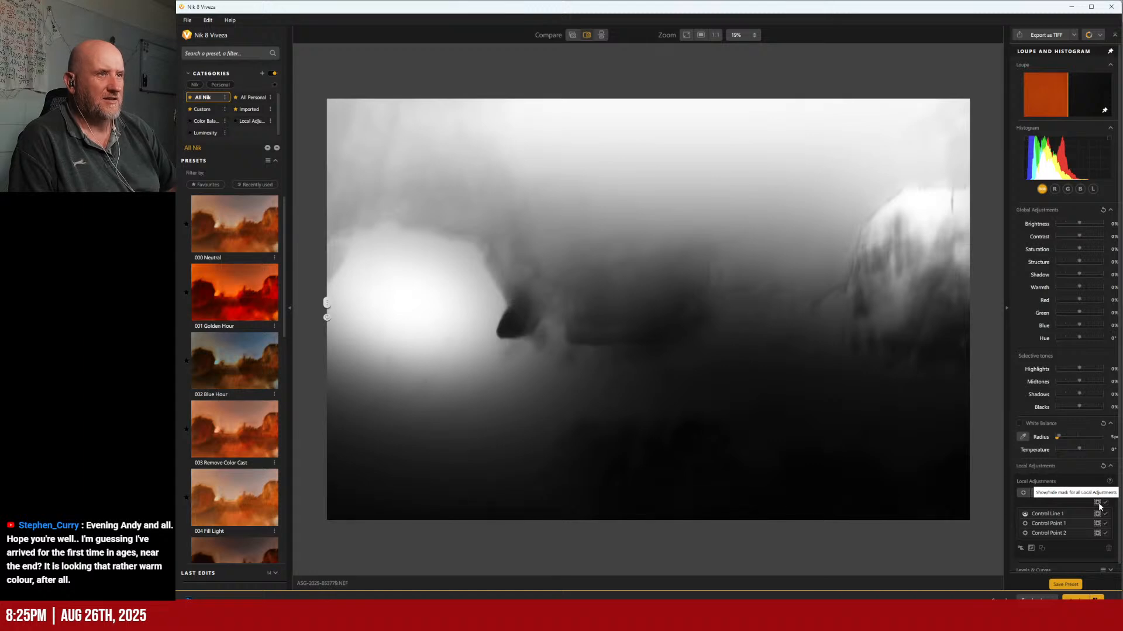
{"action": "left_click", "coordinate": [1098, 505]}
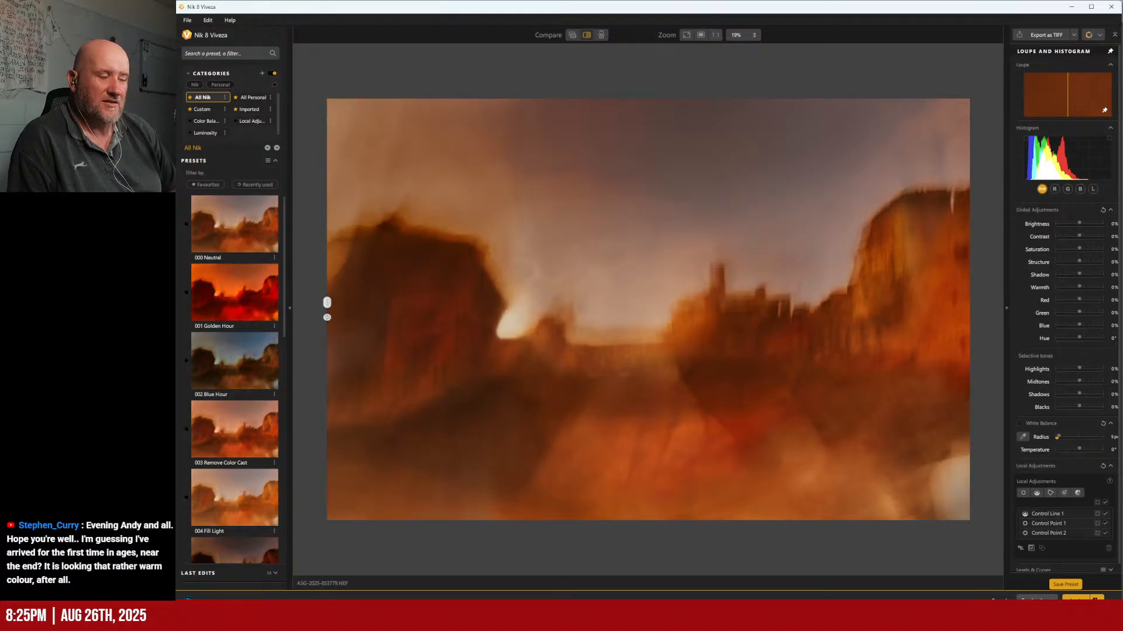
{"action": "left_click", "coordinate": [1036, 599]}
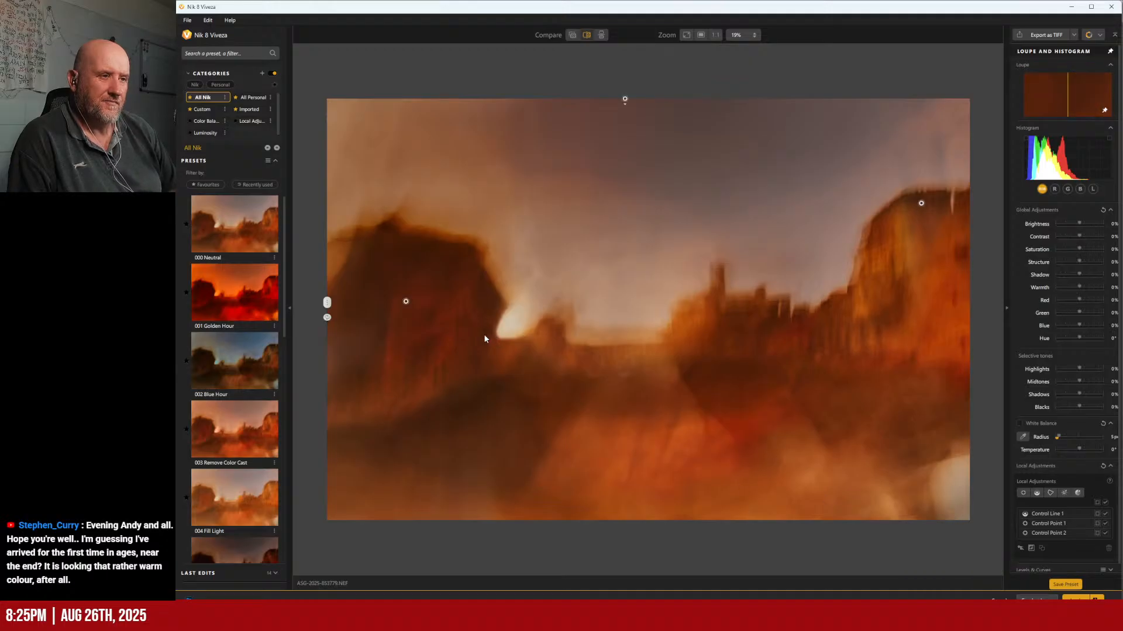
Step: Delete the control points on the left and right rock formations, keeping the control line
{"action": "left_click", "coordinate": [406, 304]}
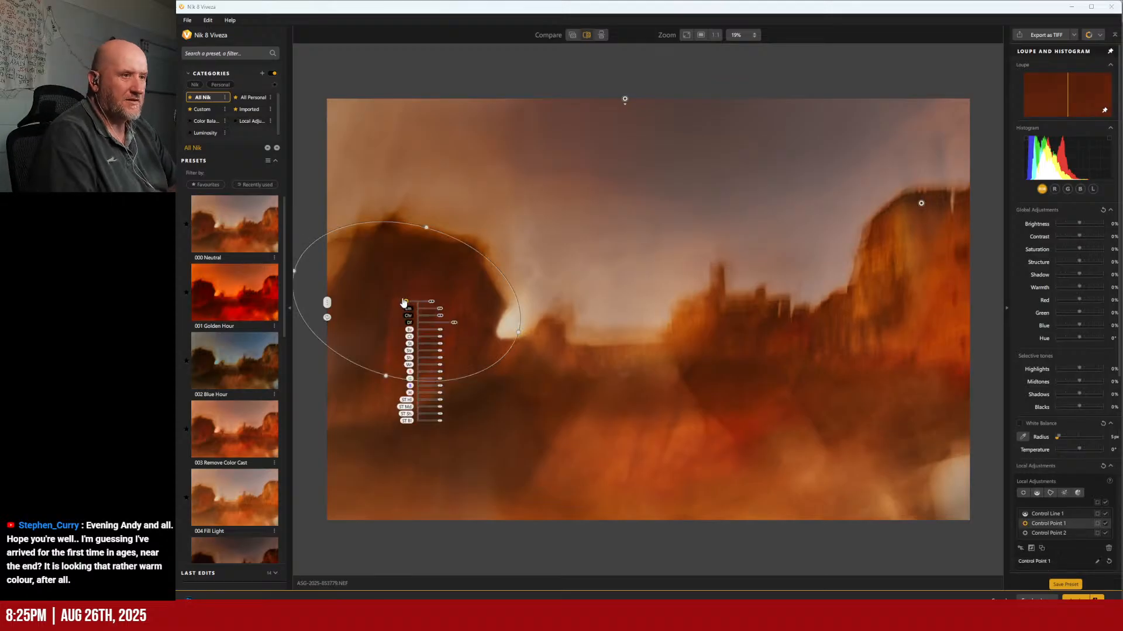
{"action": "key", "text": "Delete"}
{"action": "left_click", "coordinate": [713, 326]}
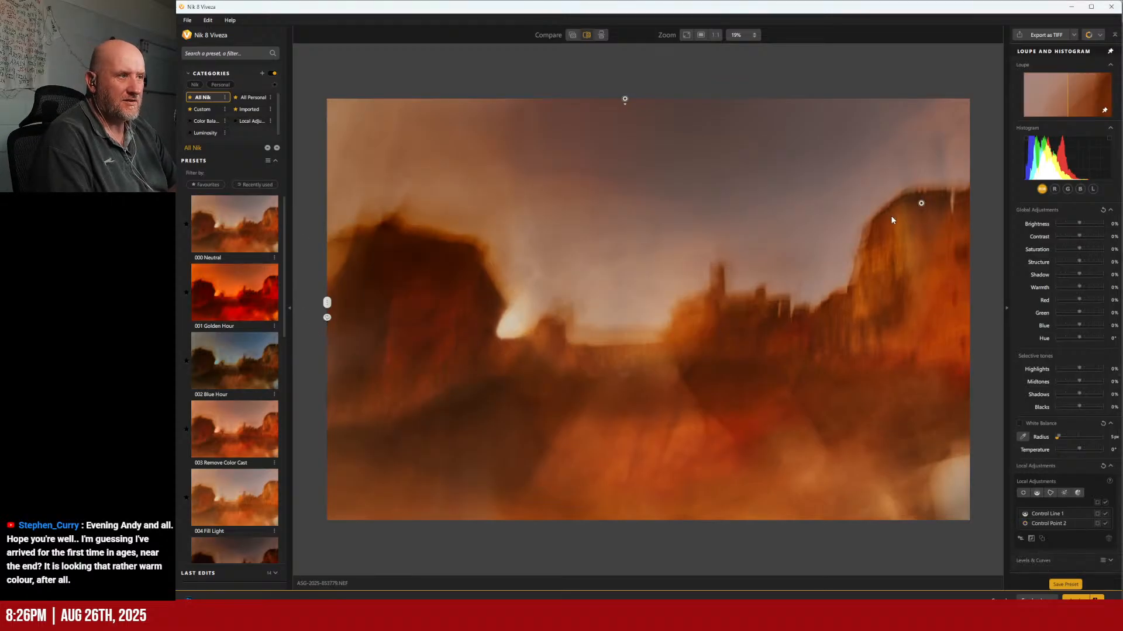
{"action": "left_click", "coordinate": [921, 204]}
{"action": "key", "text": "Delete"}
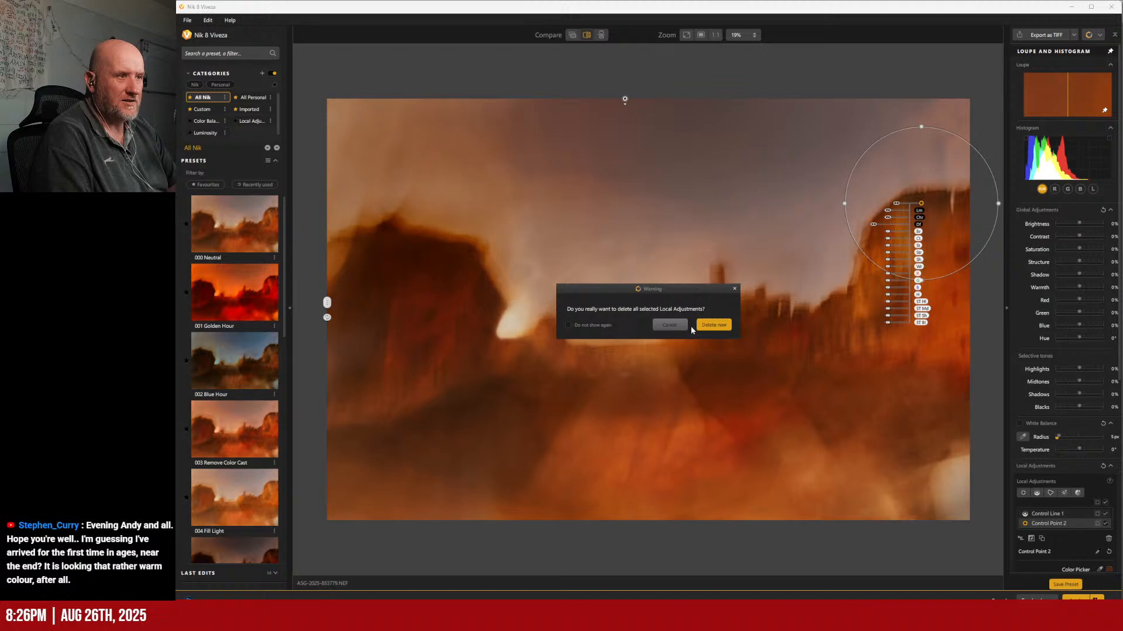
{"action": "left_click", "coordinate": [713, 325]}
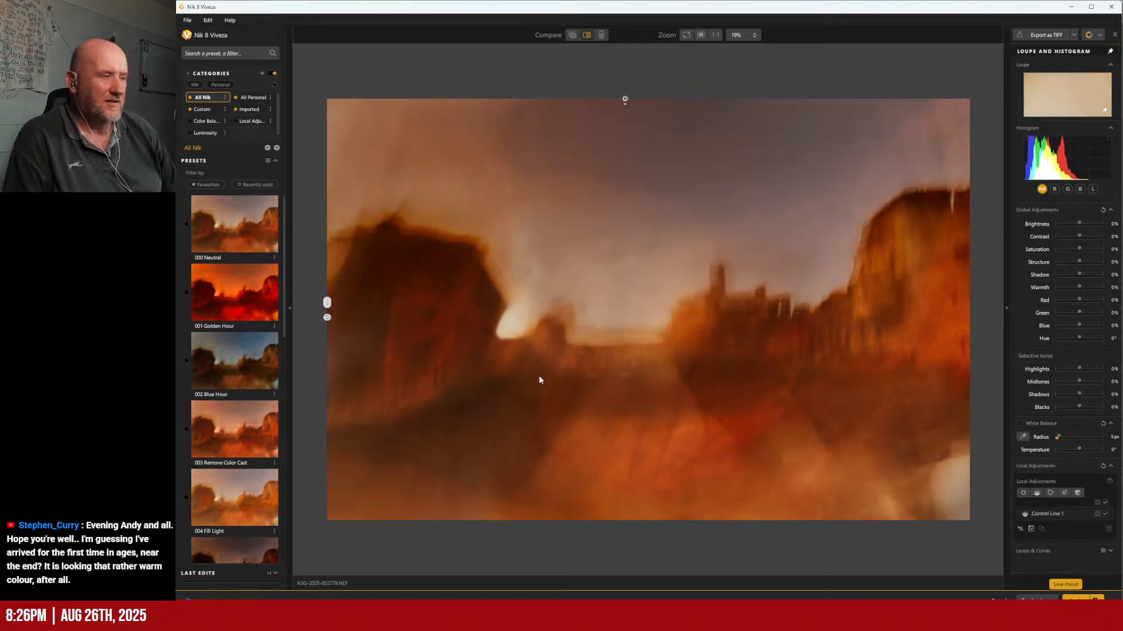
Step: Add a control point on the bright glow beside the left rock, raise its brightness, and stretch it into a wide ellipse
{"action": "left_click", "coordinate": [1022, 494]}
{"action": "left_click", "coordinate": [504, 328]}
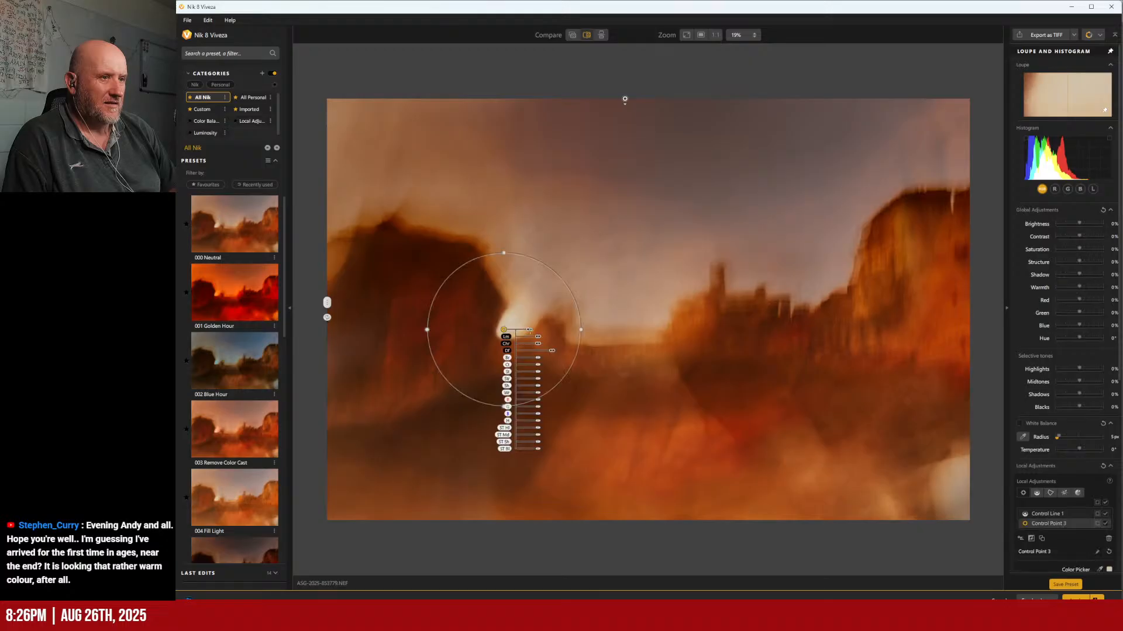
{"action": "left_click_drag", "start_coordinate": [531, 331], "coordinate": [544, 359]}
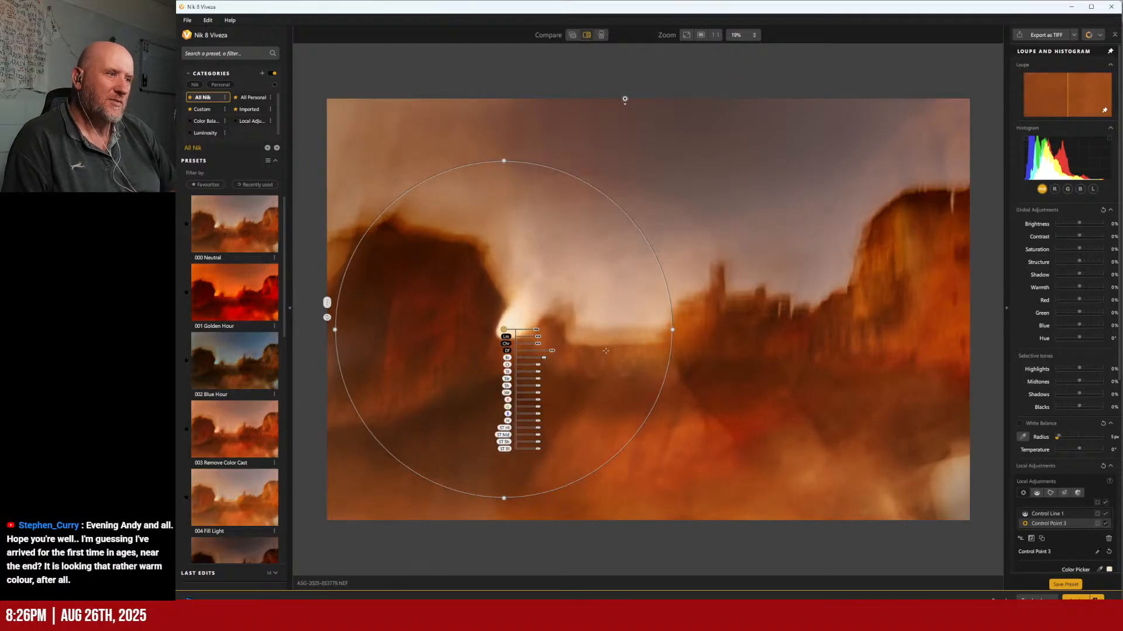
{"action": "left_click_drag", "start_coordinate": [672, 329], "coordinate": [708, 330]}
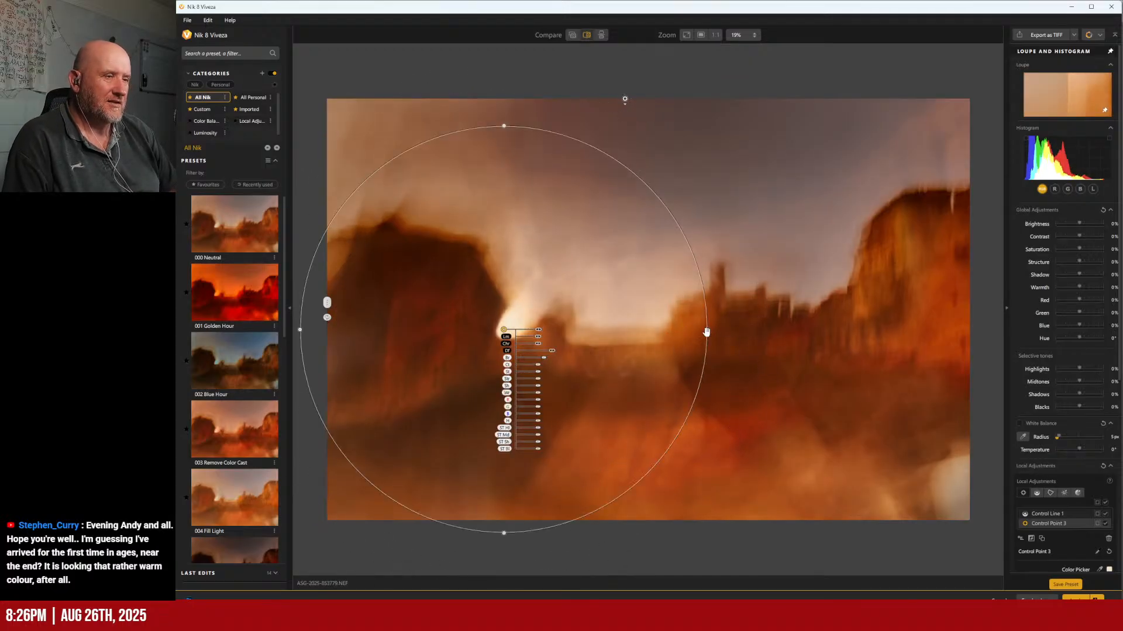
{"action": "left_click_drag", "start_coordinate": [506, 125], "coordinate": [504, 216]}
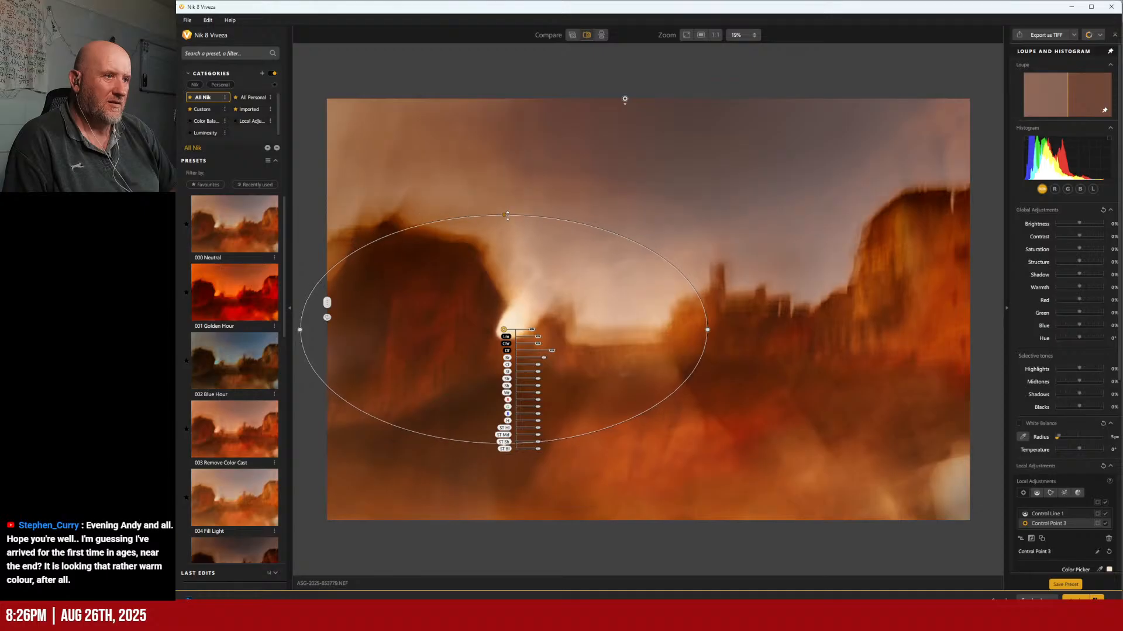
{"action": "left_click_drag", "start_coordinate": [705, 332], "coordinate": [853, 329]}
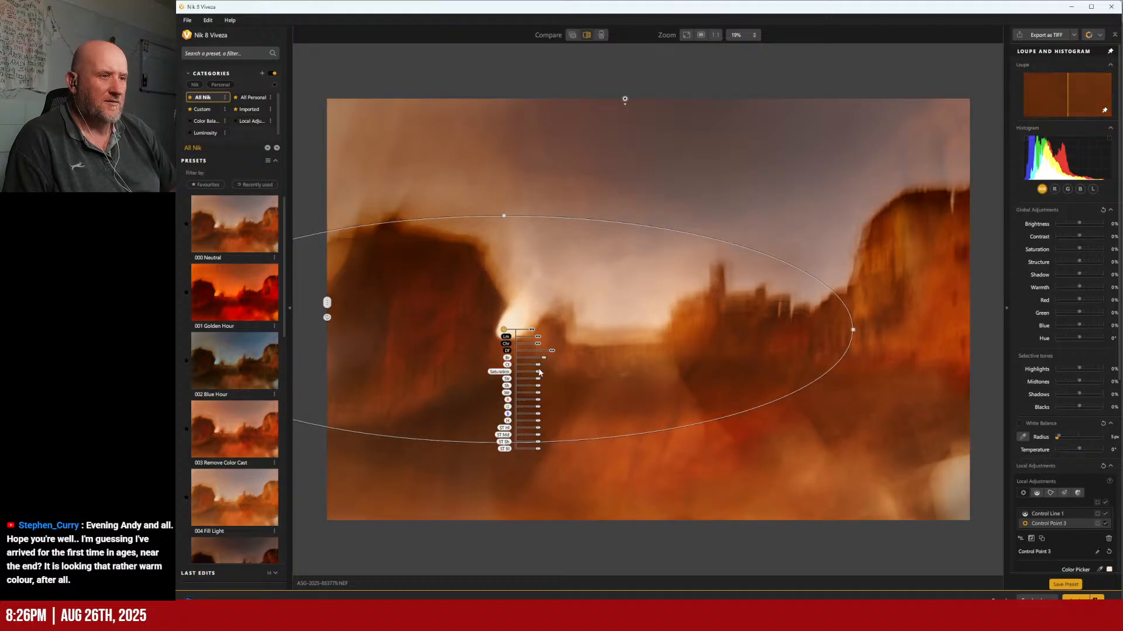
Step: Set the blue of the glow's control point to -21%, nudge the point's position slightly, and make its ellipse taller
{"action": "mouse_move", "coordinate": [537, 364]}
{"action": "left_mouse_down"}
{"action": "mouse_move", "coordinate": [549, 368]}
{"action": "mouse_move", "coordinate": [504, 369]}
{"action": "mouse_move", "coordinate": [537, 370]}
{"action": "left_mouse_up"}
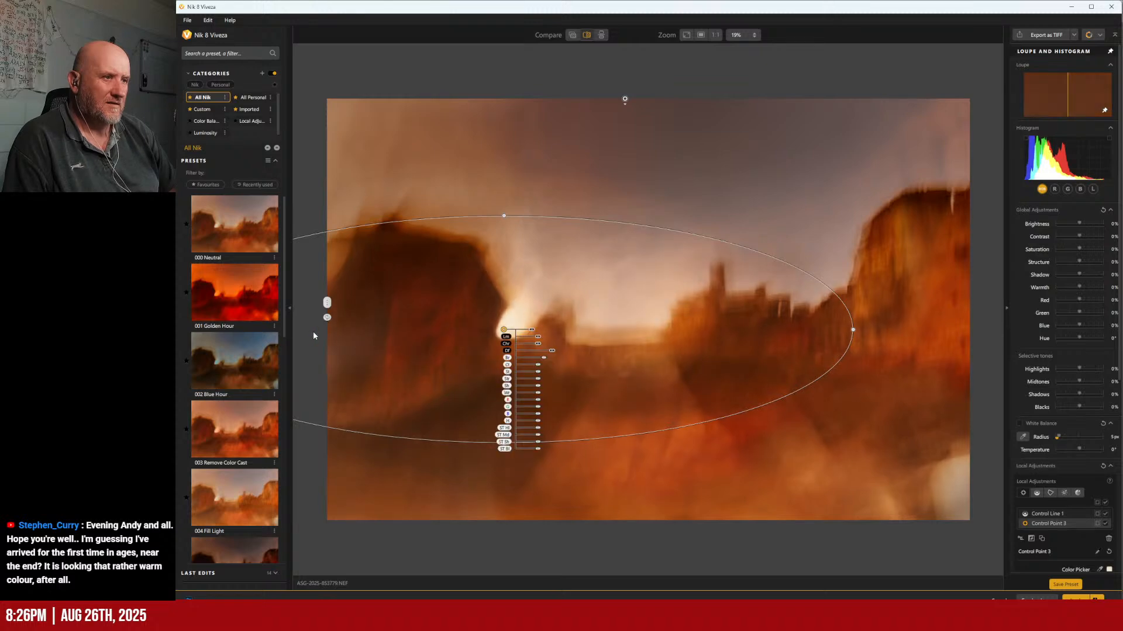
{"action": "left_click_drag", "start_coordinate": [502, 336], "coordinate": [429, 409]}
{"action": "left_click_drag", "start_coordinate": [487, 365], "coordinate": [509, 338]}
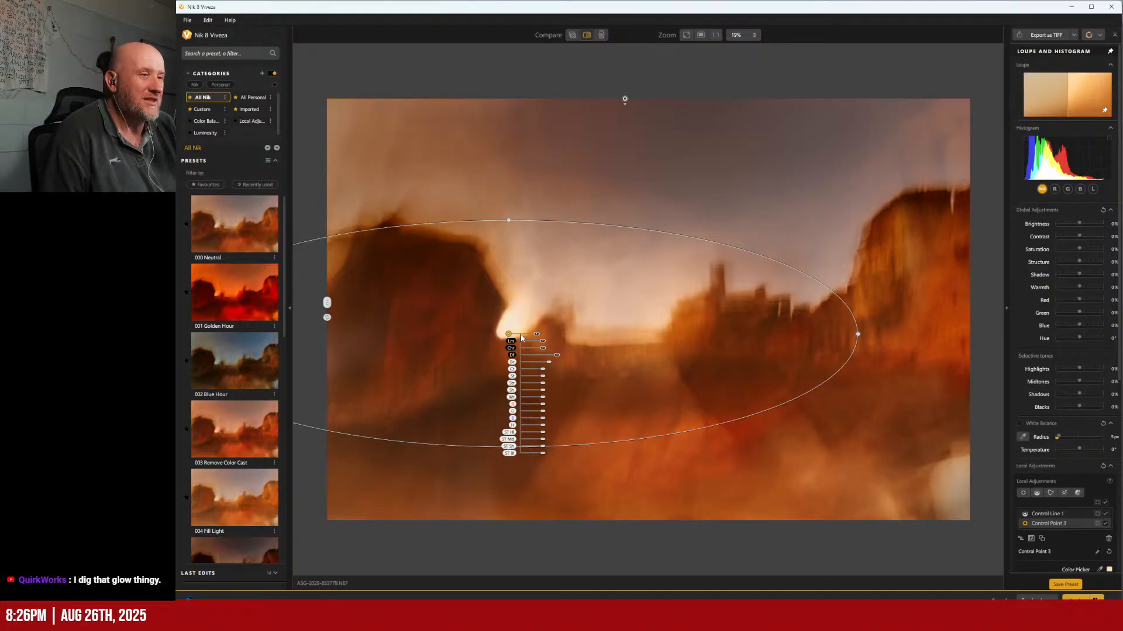
{"action": "left_click_drag", "start_coordinate": [509, 221], "coordinate": [479, 192]}
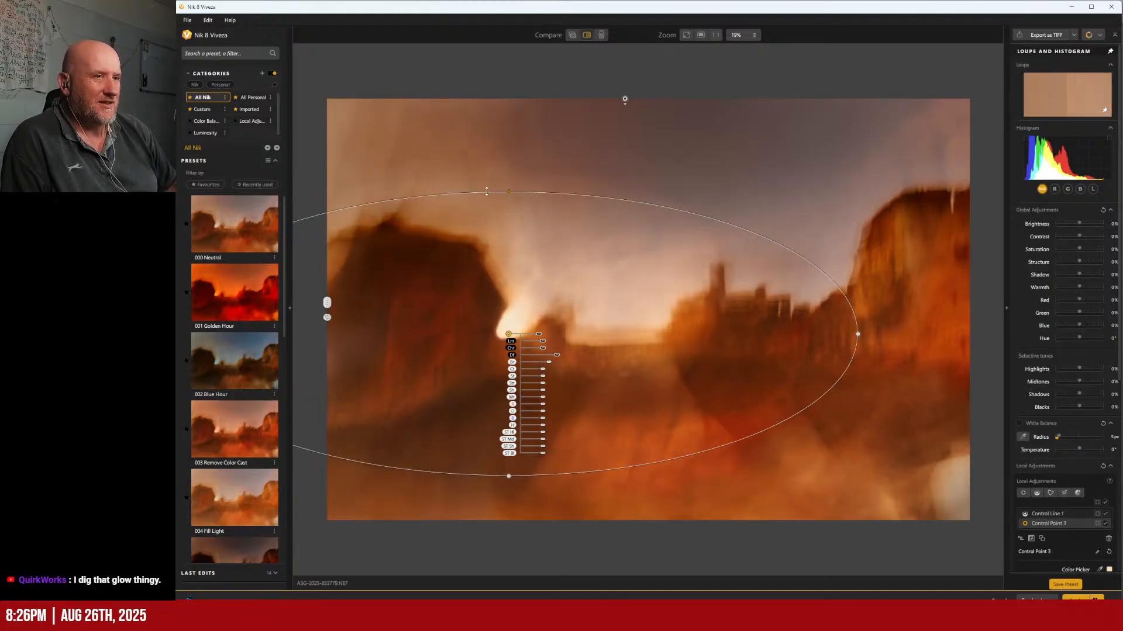
{"action": "mouse_move", "coordinate": [508, 334]}
{"action": "left_mouse_down"}
{"action": "mouse_move", "coordinate": [515, 295]}
{"action": "mouse_move", "coordinate": [712, 276]}
{"action": "mouse_move", "coordinate": [502, 325]}
{"action": "mouse_move", "coordinate": [508, 338]}
{"action": "left_mouse_up"}
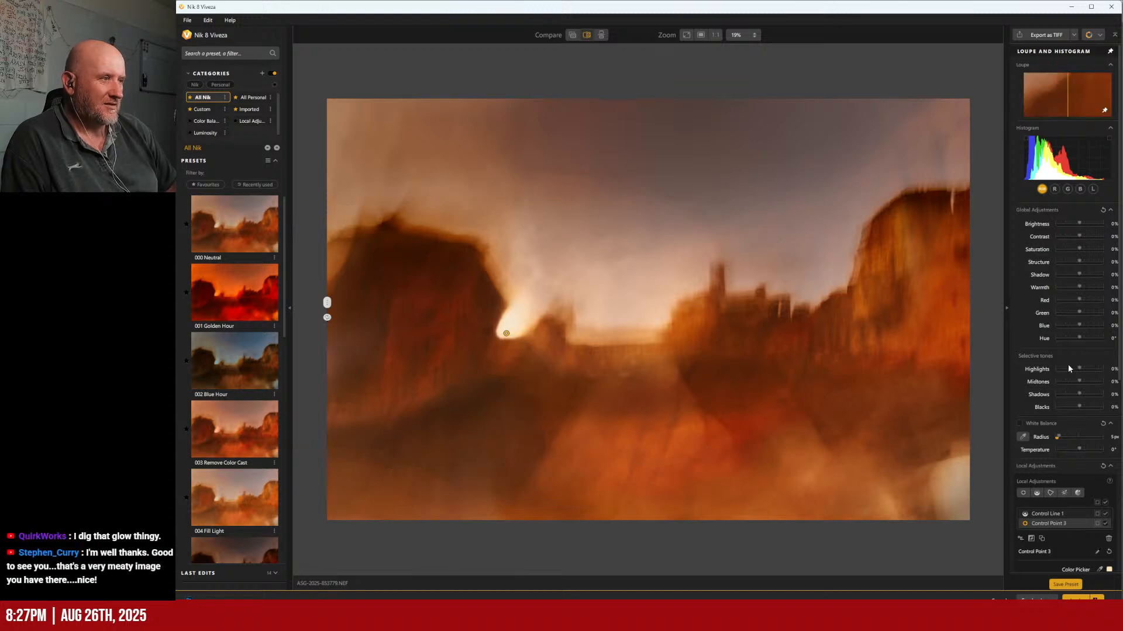
{"action": "scroll", "coordinate": [1075, 360], "scroll_direction": "down", "scroll_amount": 5}
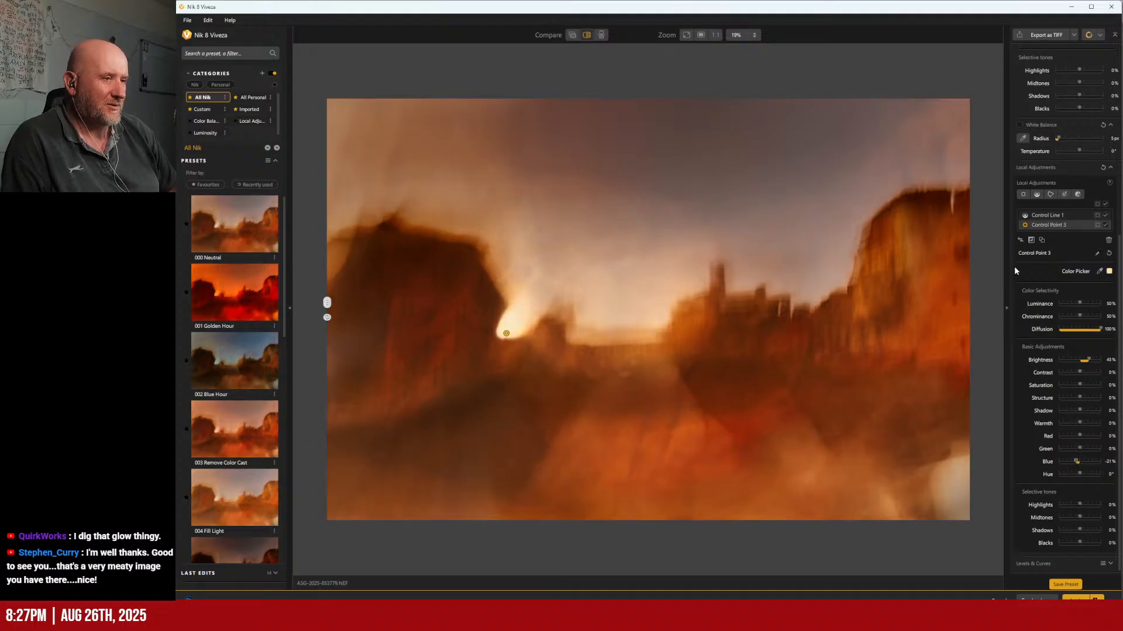
{"action": "left_click_drag", "start_coordinate": [1079, 475], "coordinate": [1089, 477]}
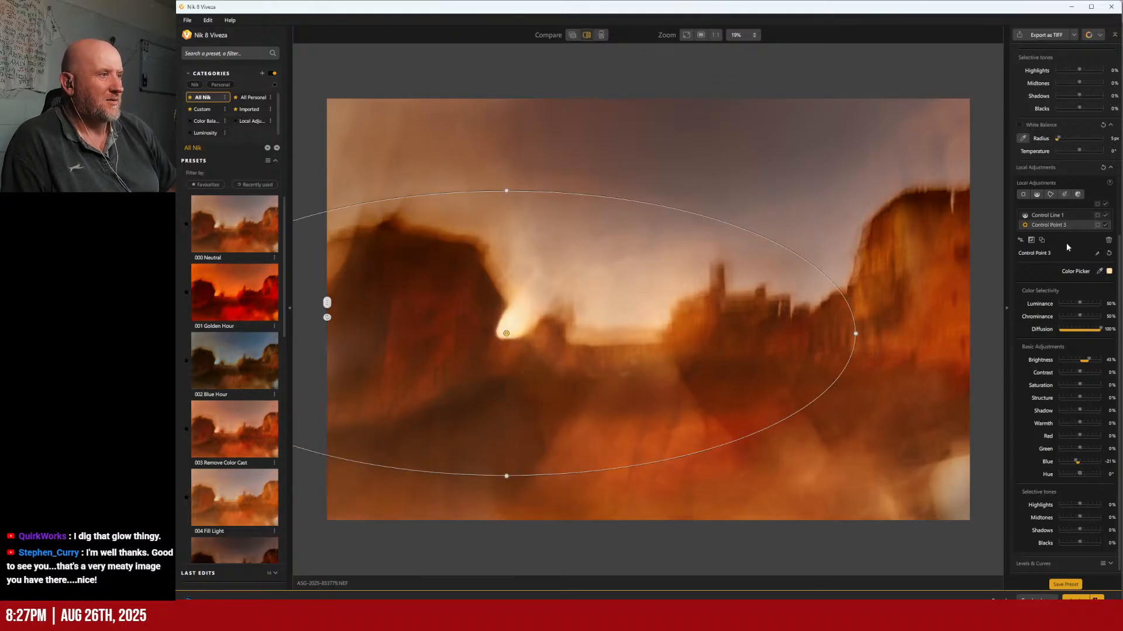
Step: Add a control point on the left edge of the central rock formation and set its brightness to 14%
{"action": "left_click", "coordinate": [1024, 196]}
{"action": "left_click", "coordinate": [691, 308]}
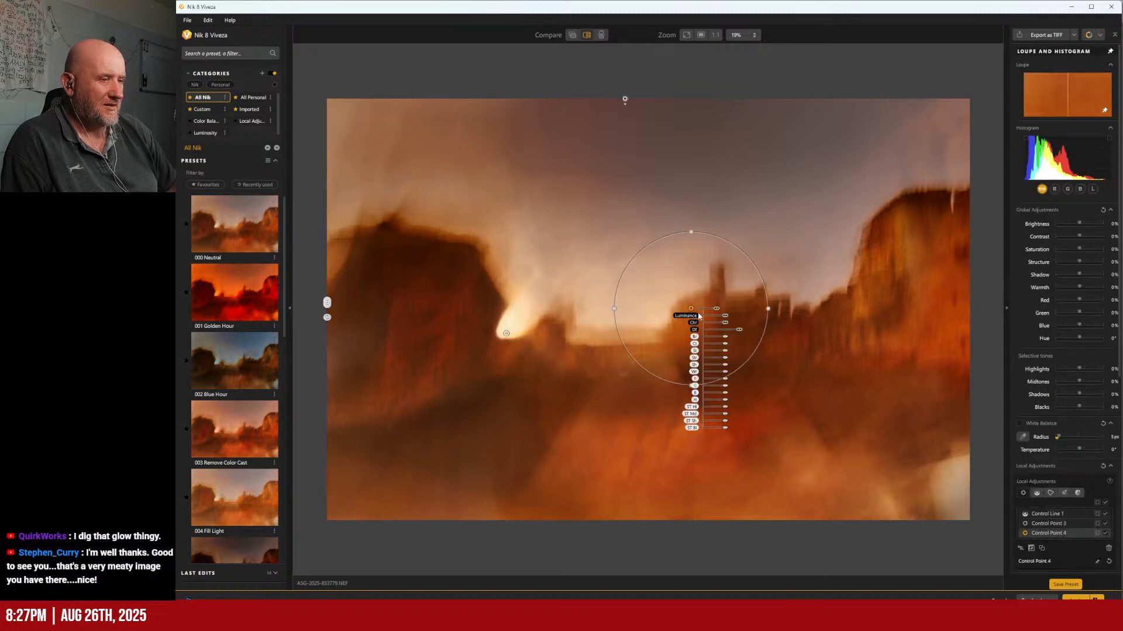
{"action": "left_click_drag", "start_coordinate": [727, 340], "coordinate": [728, 340]}
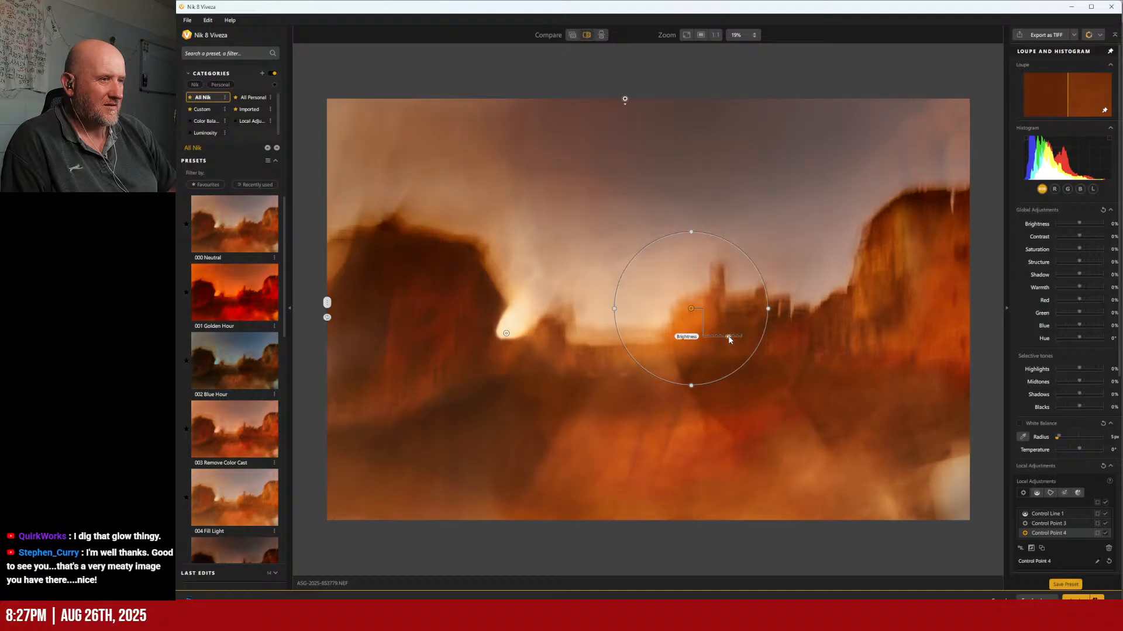
{"action": "left_click_drag", "start_coordinate": [729, 340], "coordinate": [728, 339]}
{"action": "scroll", "coordinate": [1085, 354], "scroll_direction": "down", "scroll_amount": 5}
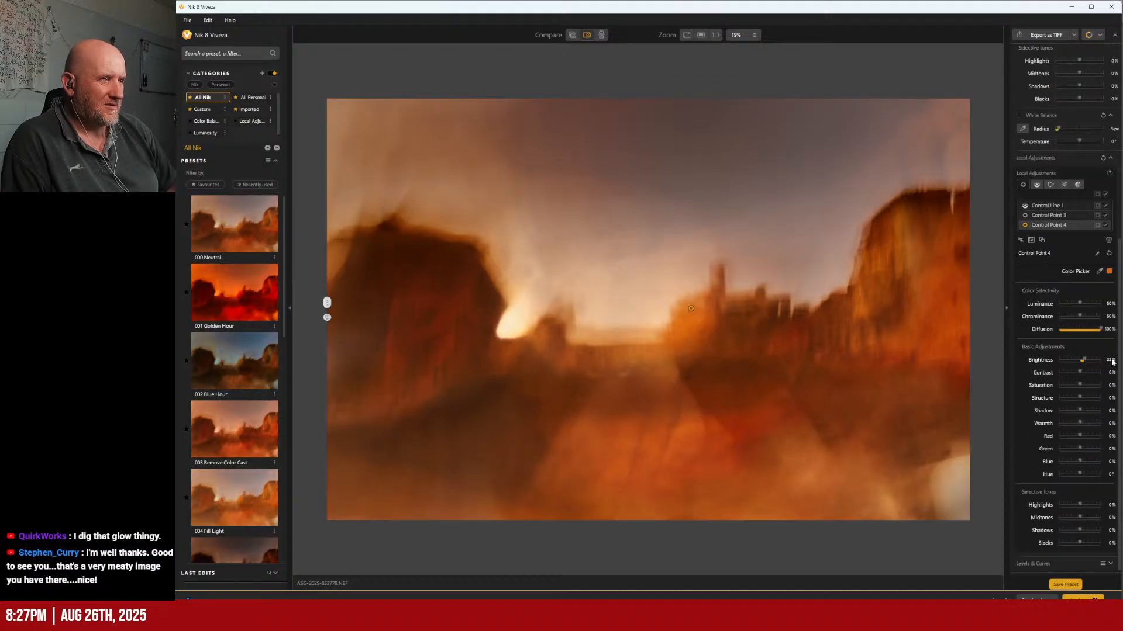
{"action": "left_click_drag", "start_coordinate": [1082, 360], "coordinate": [1082, 361]}
{"action": "mouse_move", "coordinate": [733, 384]}
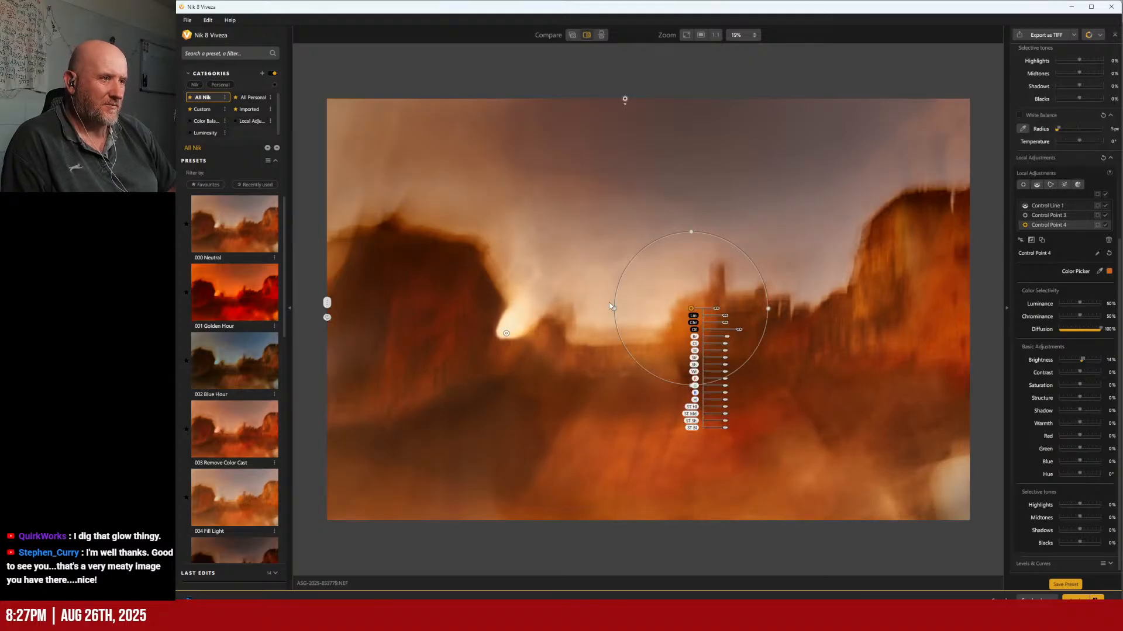
Step: Reshape the central rock's control point into a narrow upright ellipse and recenter it on the rock's left edge
{"action": "left_click_drag", "start_coordinate": [690, 233], "coordinate": [688, 262]}
{"action": "left_click_drag", "start_coordinate": [612, 308], "coordinate": [691, 327]}
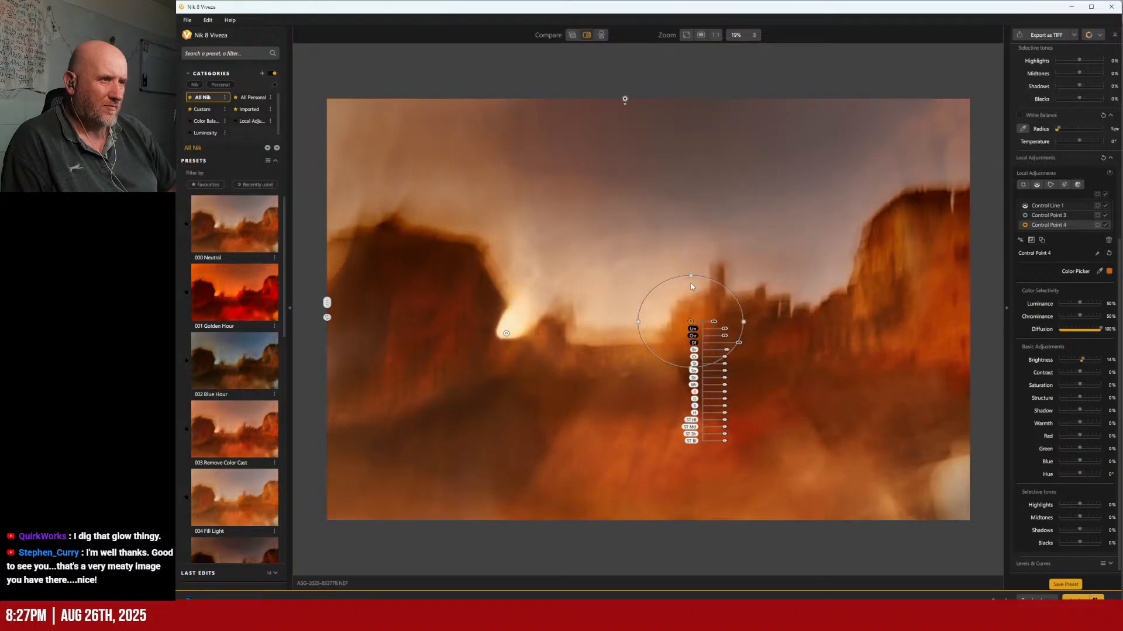
{"action": "left_click_drag", "start_coordinate": [687, 276], "coordinate": [692, 238]}
{"action": "left_click_drag", "start_coordinate": [691, 324], "coordinate": [695, 310]}
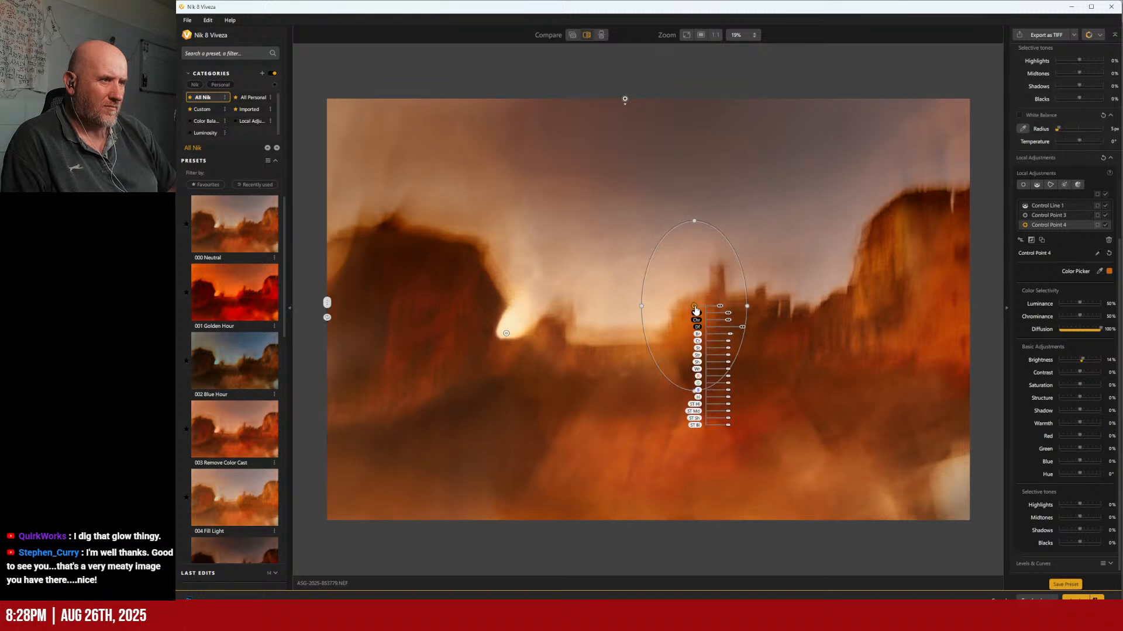
Step: Set the central rock's control point to contrast 34%, structure 12% and blue -16%, and compare with the original
{"action": "mouse_move", "coordinate": [728, 341]}
{"action": "left_mouse_down"}
{"action": "mouse_move", "coordinate": [714, 342]}
{"action": "mouse_move", "coordinate": [745, 357]}
{"action": "mouse_move", "coordinate": [730, 362]}
{"action": "left_mouse_up"}
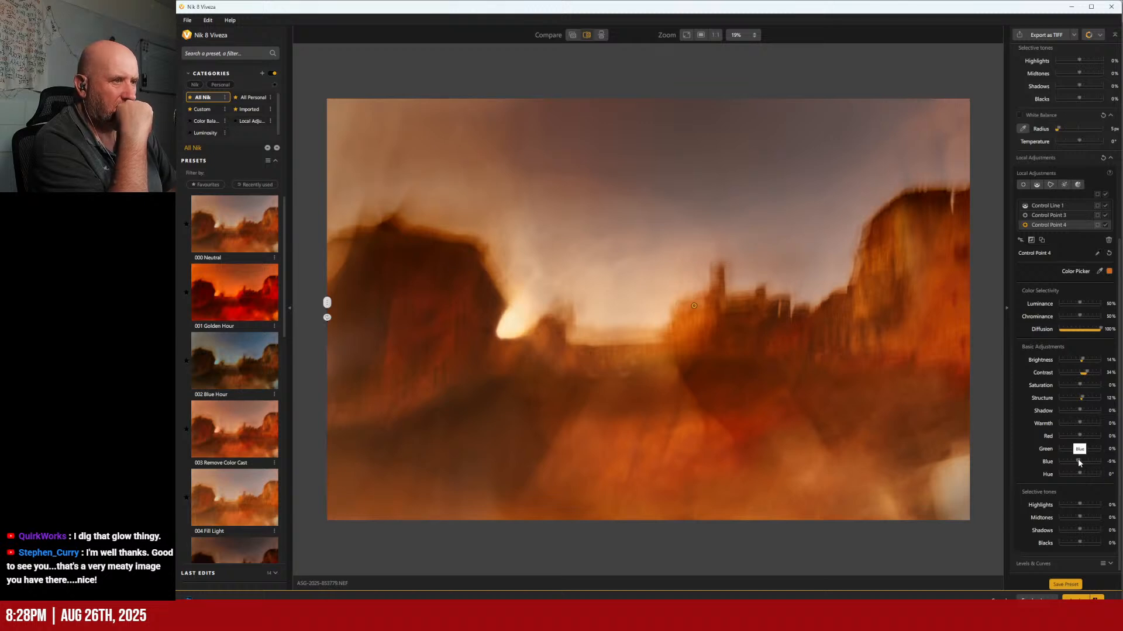
{"action": "mouse_move", "coordinate": [1080, 462]}
{"action": "left_mouse_down"}
{"action": "mouse_move", "coordinate": [1090, 462]}
{"action": "mouse_move", "coordinate": [1073, 466]}
{"action": "left_mouse_up"}
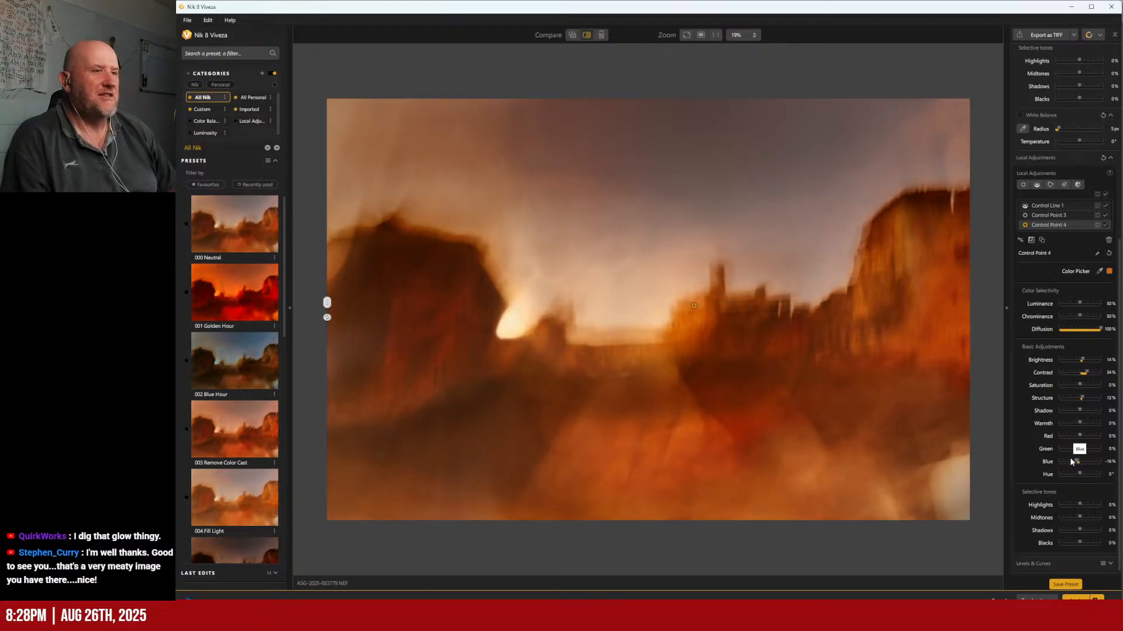
{"action": "left_click_drag", "start_coordinate": [328, 304], "coordinate": [314, 271]}
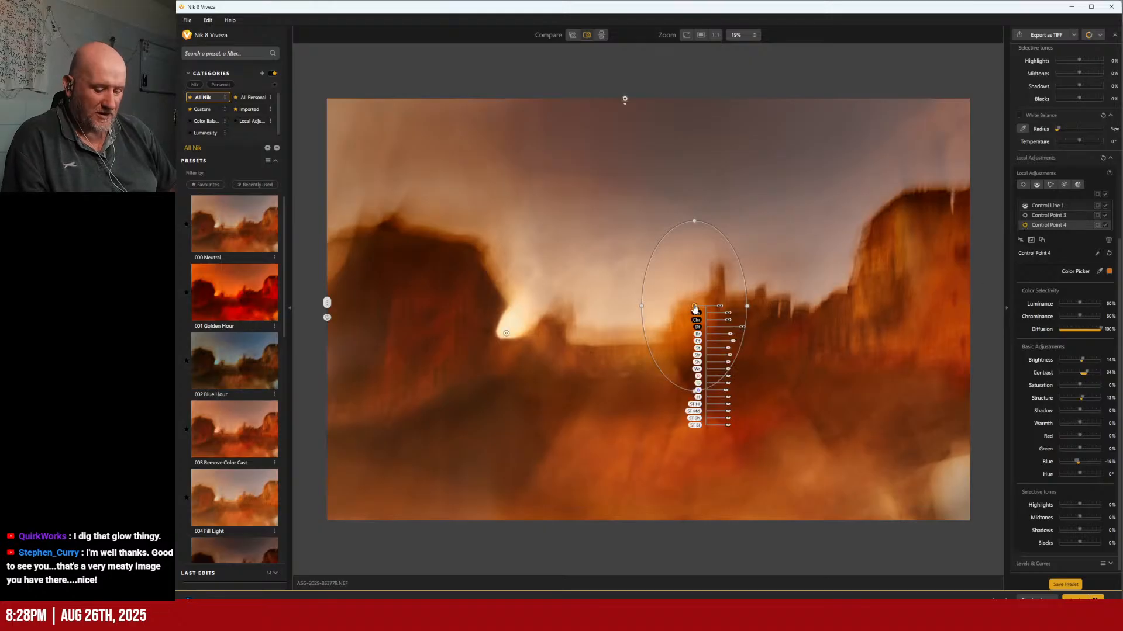
Step: Duplicate the central rock's control point onto the right rock formation, and enlarge and tilt its ellipse to cover the rock
{"action": "left_click_drag", "start_coordinate": [694, 307], "coordinate": [873, 279]}
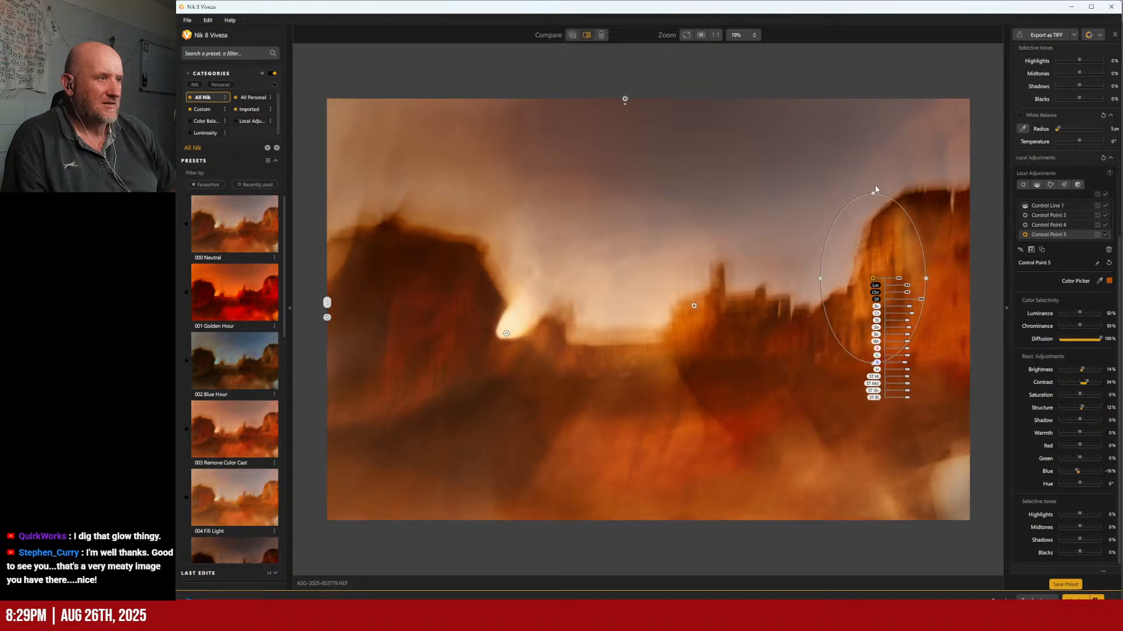
{"action": "left_click_drag", "start_coordinate": [873, 186], "coordinate": [909, 188]}
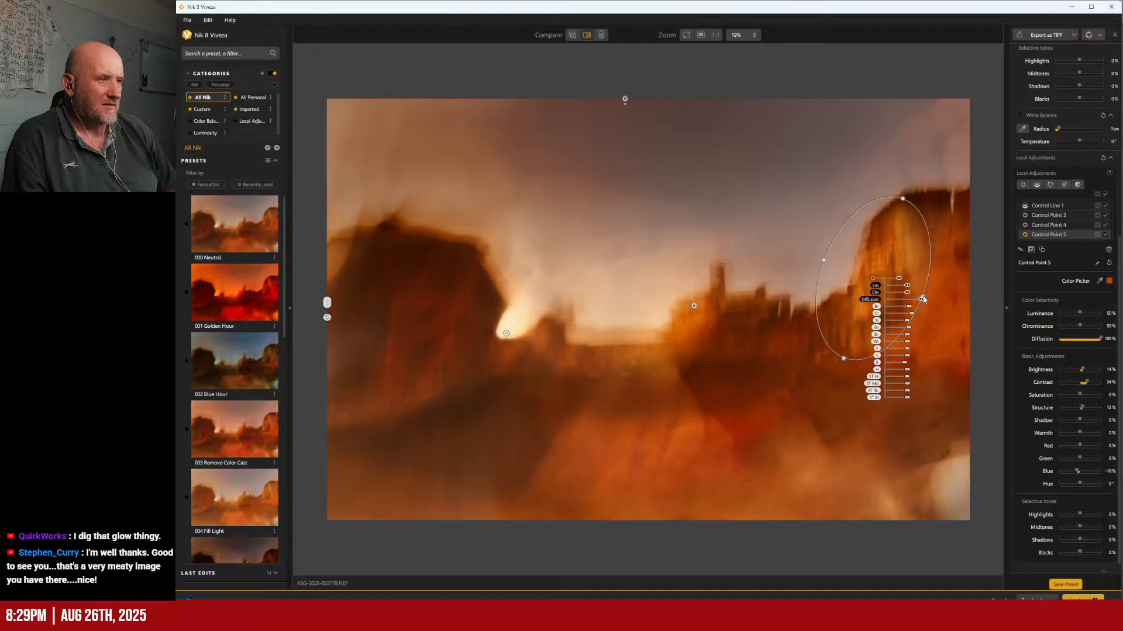
{"action": "left_click_drag", "start_coordinate": [821, 258], "coordinate": [797, 251]}
{"action": "left_click_drag", "start_coordinate": [873, 278], "coordinate": [888, 235]}
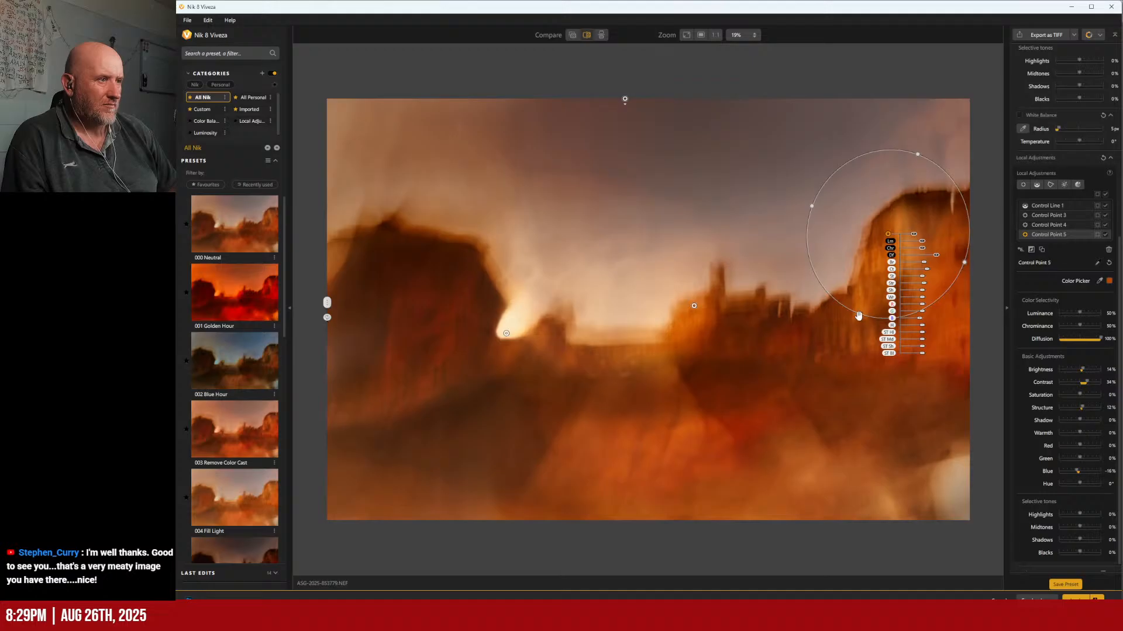
{"action": "left_click_drag", "start_coordinate": [858, 314], "coordinate": [820, 420]}
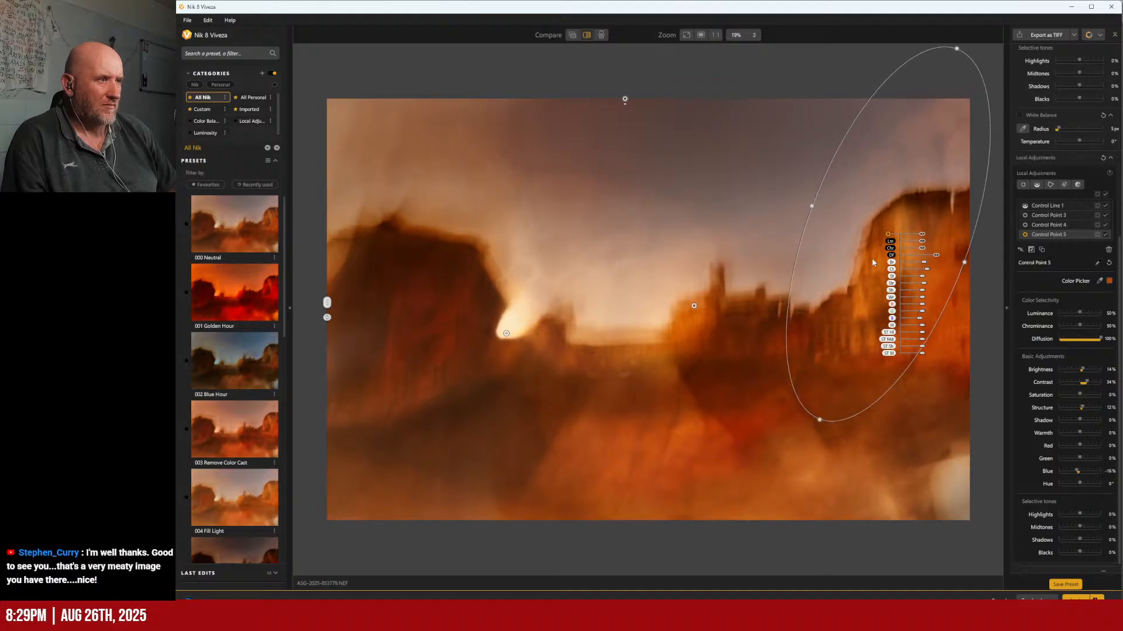
{"action": "left_click_drag", "start_coordinate": [888, 234], "coordinate": [880, 258]}
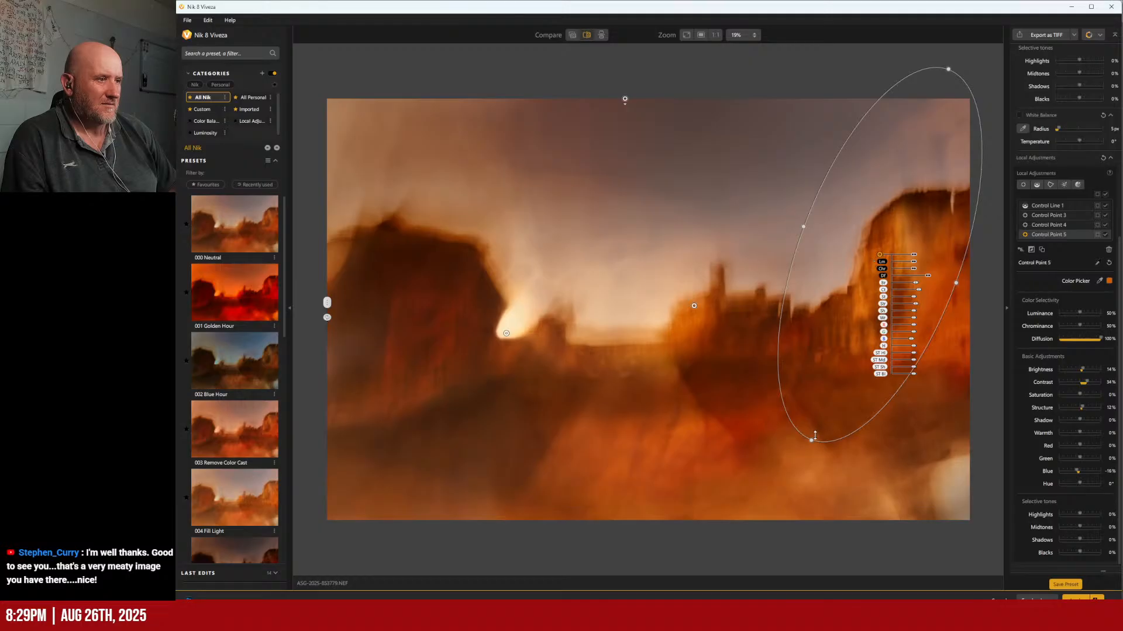
{"action": "left_click_drag", "start_coordinate": [809, 444], "coordinate": [707, 444]}
Step: Deselect the right rock's control point and compare the complete Viveza edit with the original image
{"action": "left_click", "coordinate": [991, 385]}
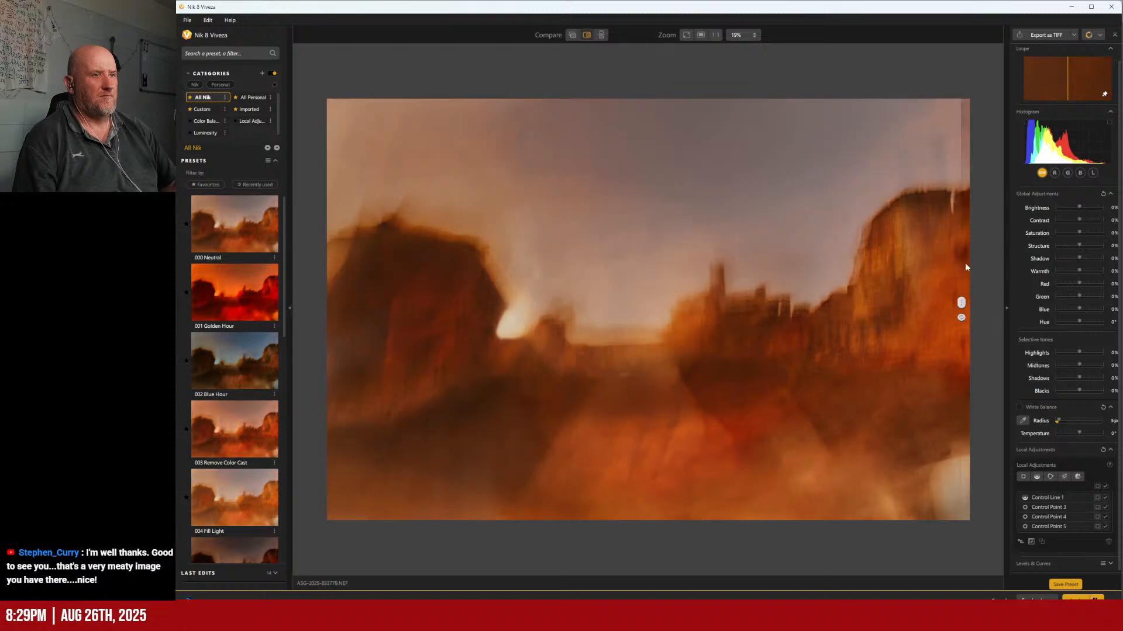
{"action": "left_click_drag", "start_coordinate": [333, 237], "coordinate": [269, 219]}
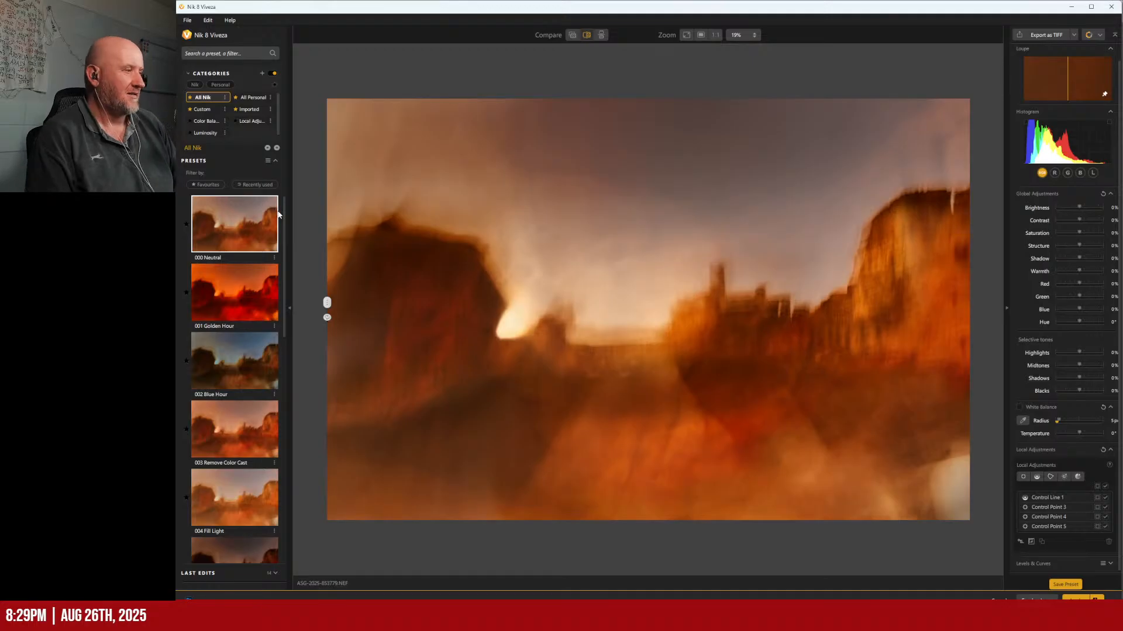
Step: Fine-tune the shadow adjustment of the sky's control line, then apply the Viveza edit and return to Photoshop
{"action": "left_click", "coordinate": [624, 98]}
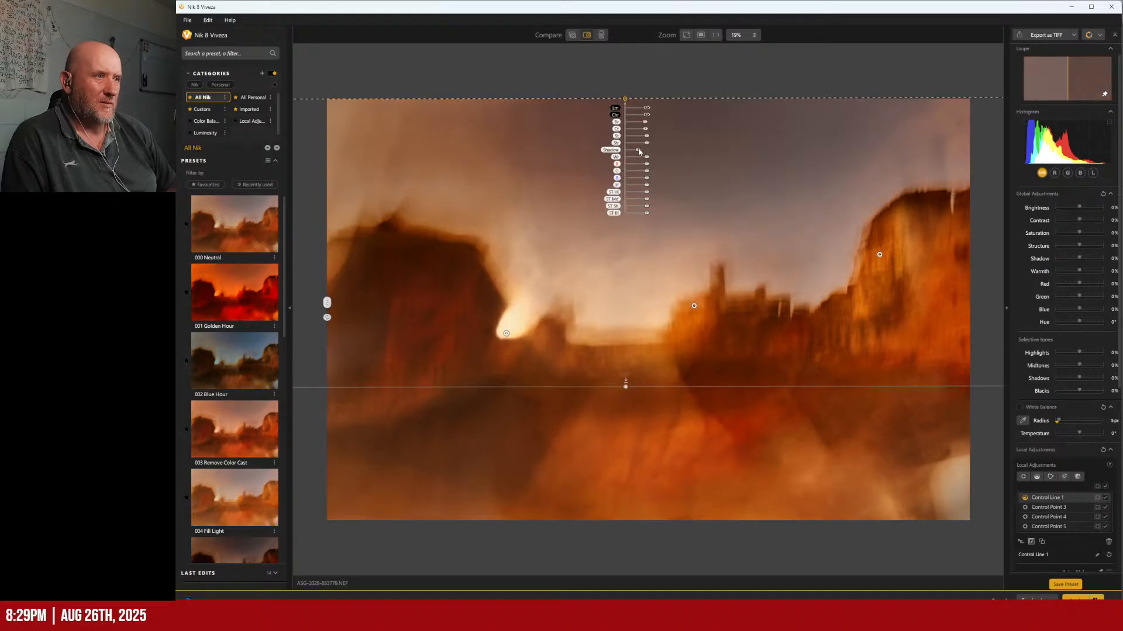
{"action": "left_click_drag", "start_coordinate": [638, 151], "coordinate": [650, 153]}
{"action": "left_click_drag", "start_coordinate": [650, 152], "coordinate": [648, 150]}
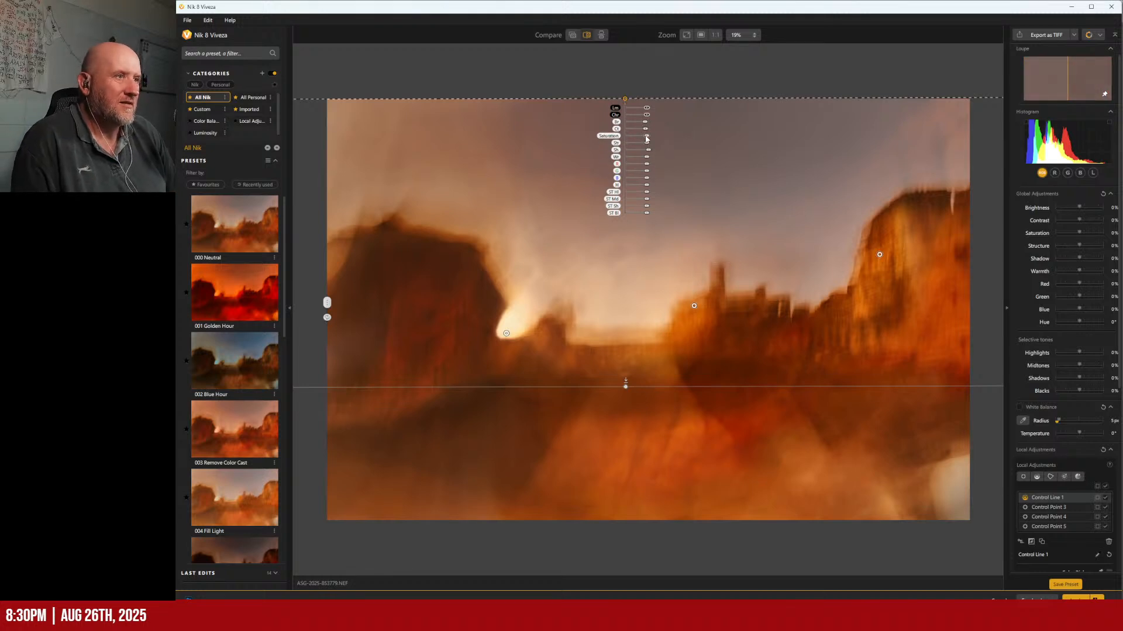
{"action": "left_click_drag", "start_coordinate": [649, 150], "coordinate": [647, 153]}
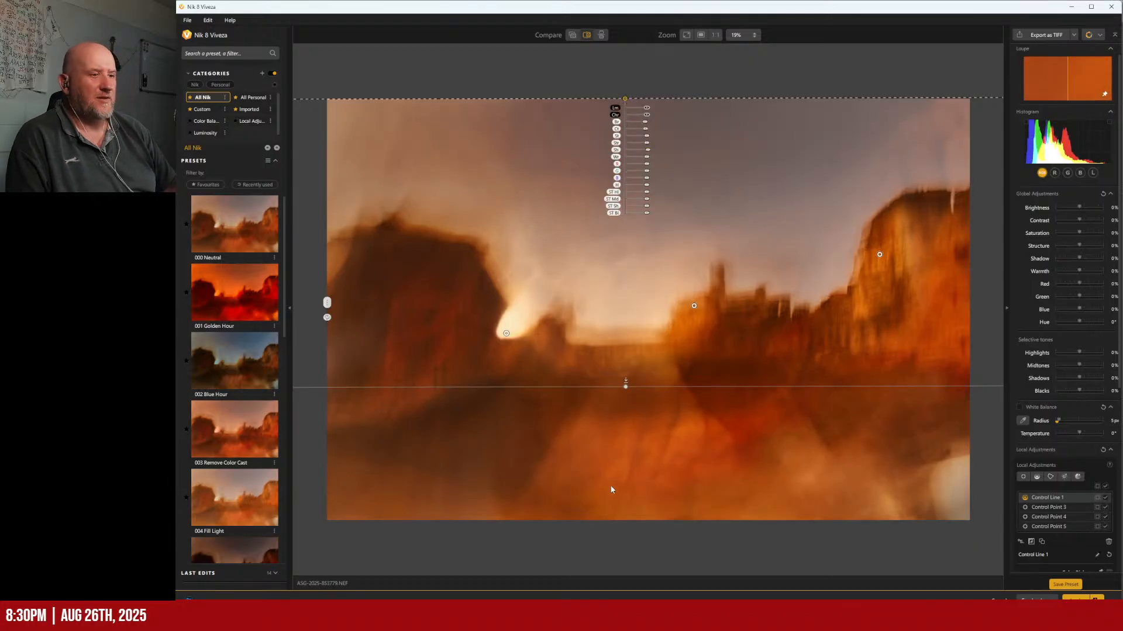
{"action": "left_click_drag", "start_coordinate": [322, 304], "coordinate": [288, 276]}
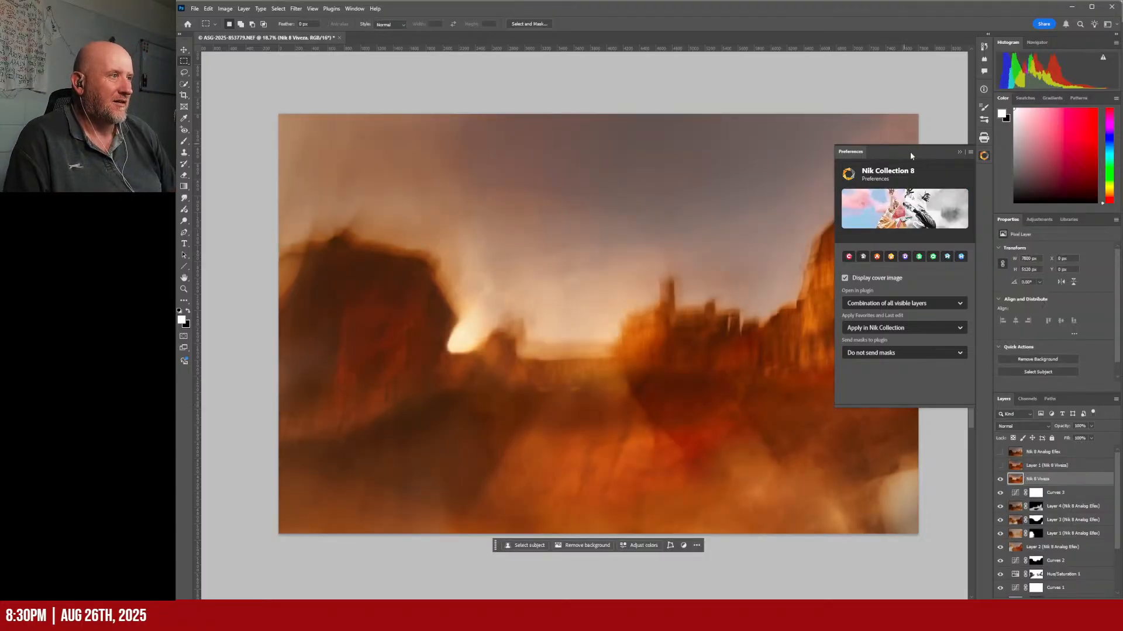
{"action": "left_click", "coordinate": [984, 157]}
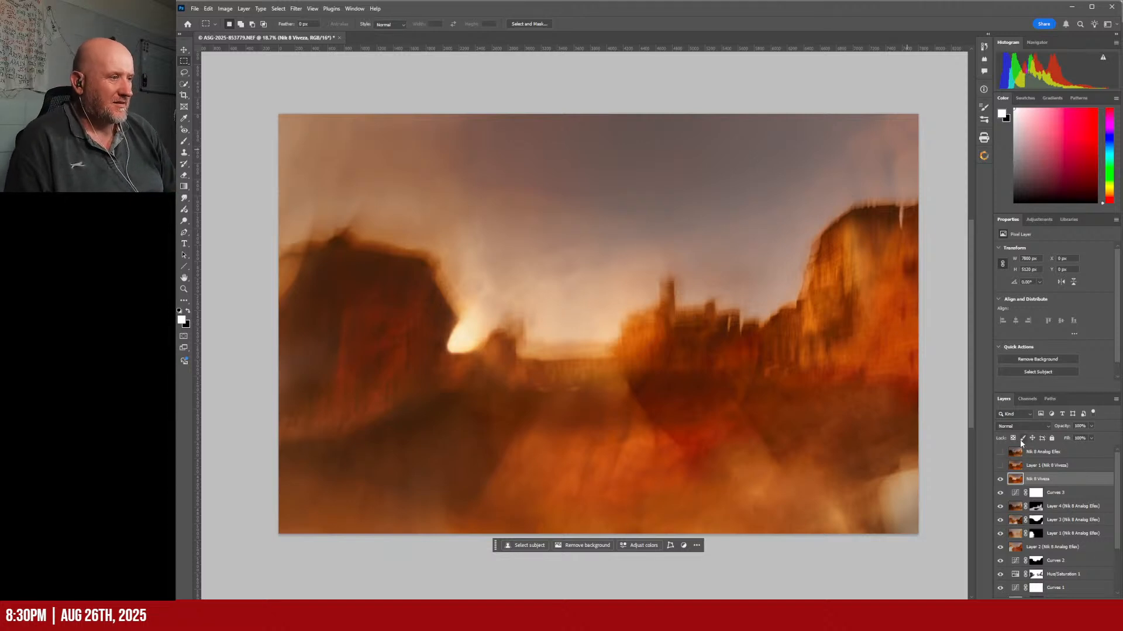
Step: Make the Layer 1 (Nik 8 Viveza) layer visible and compare the image repeatedly with and without it
{"action": "left_click", "coordinate": [1001, 466]}
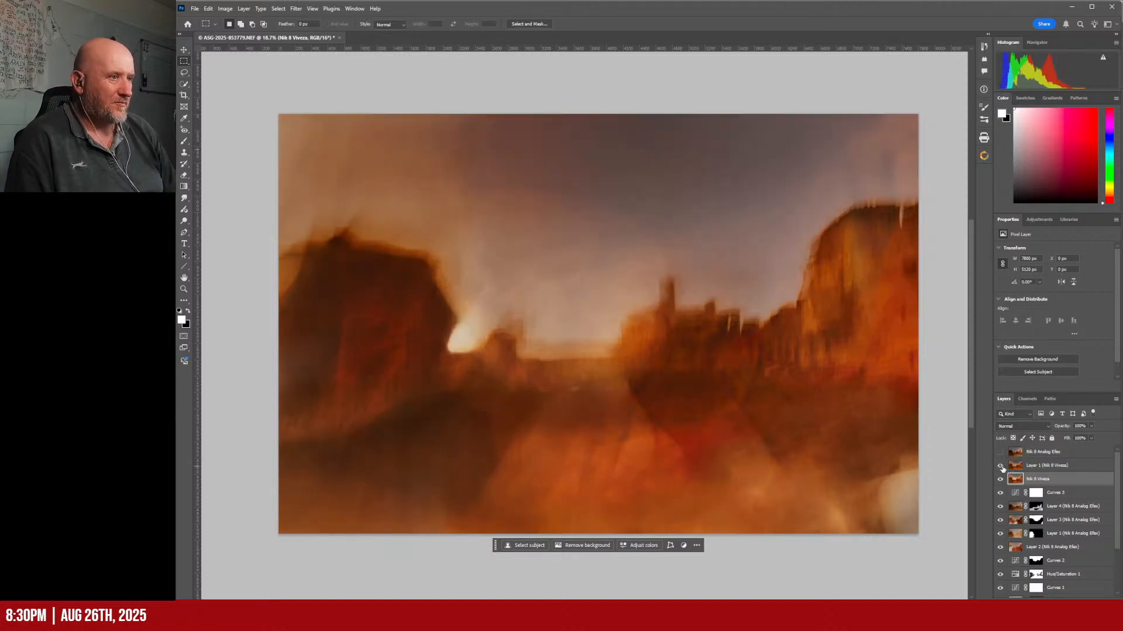
{"action": "left_click", "coordinate": [1000, 466]}
{"action": "left_click", "coordinate": [1000, 466]}
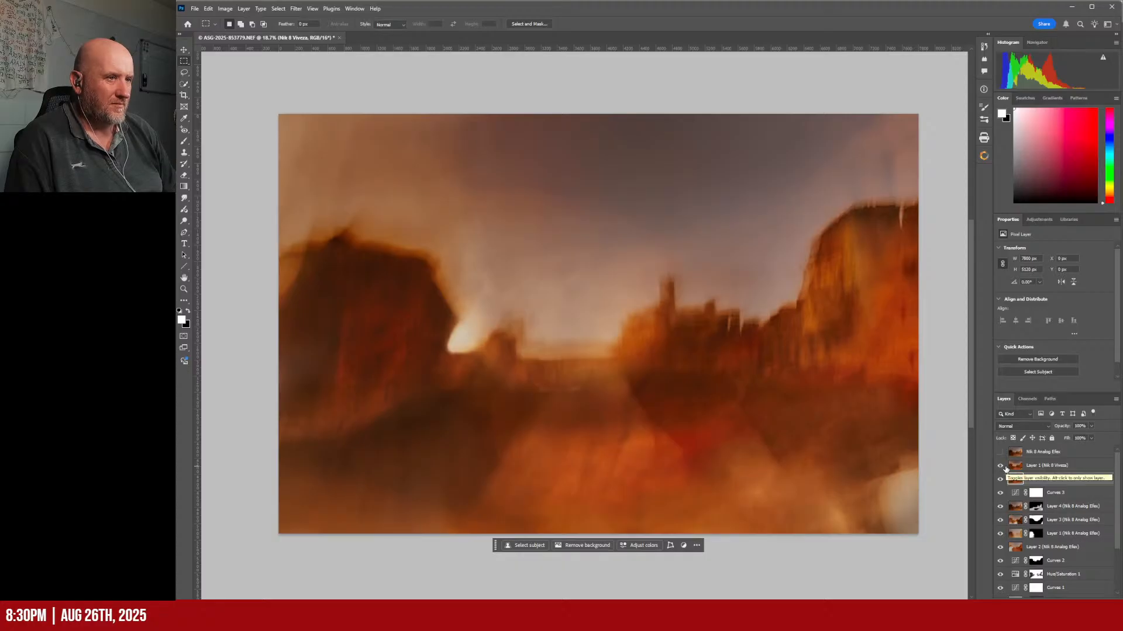
{"action": "left_click", "coordinate": [1001, 466]}
{"action": "left_click", "coordinate": [1000, 466]}
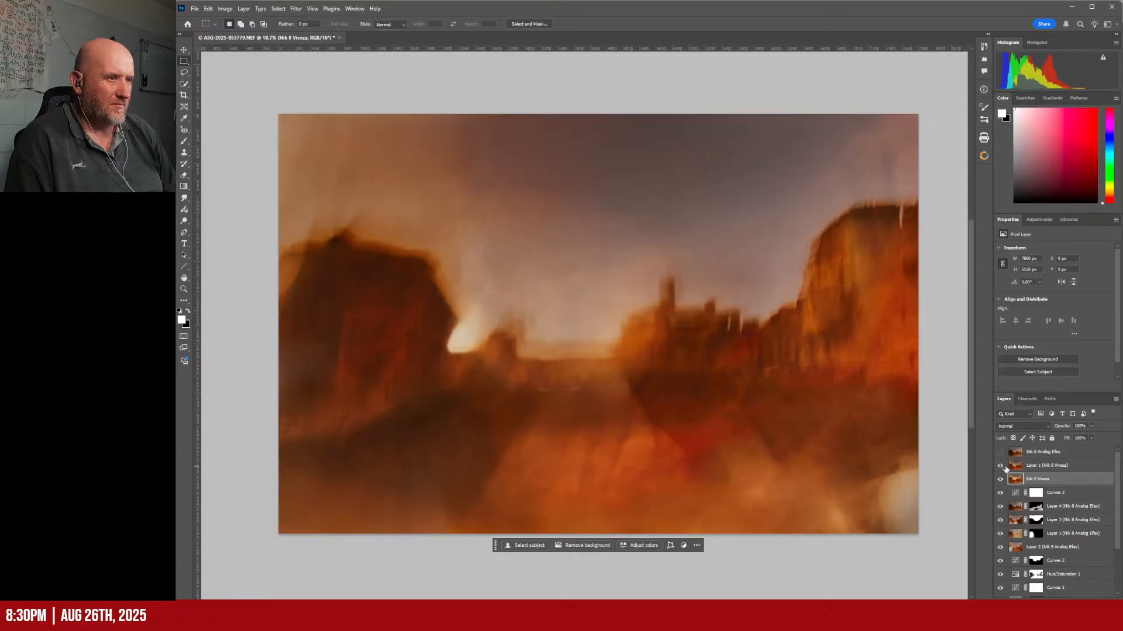
{"action": "left_click", "coordinate": [1001, 466]}
{"action": "left_click", "coordinate": [1001, 466]}
{"action": "left_click", "coordinate": [1000, 466]}
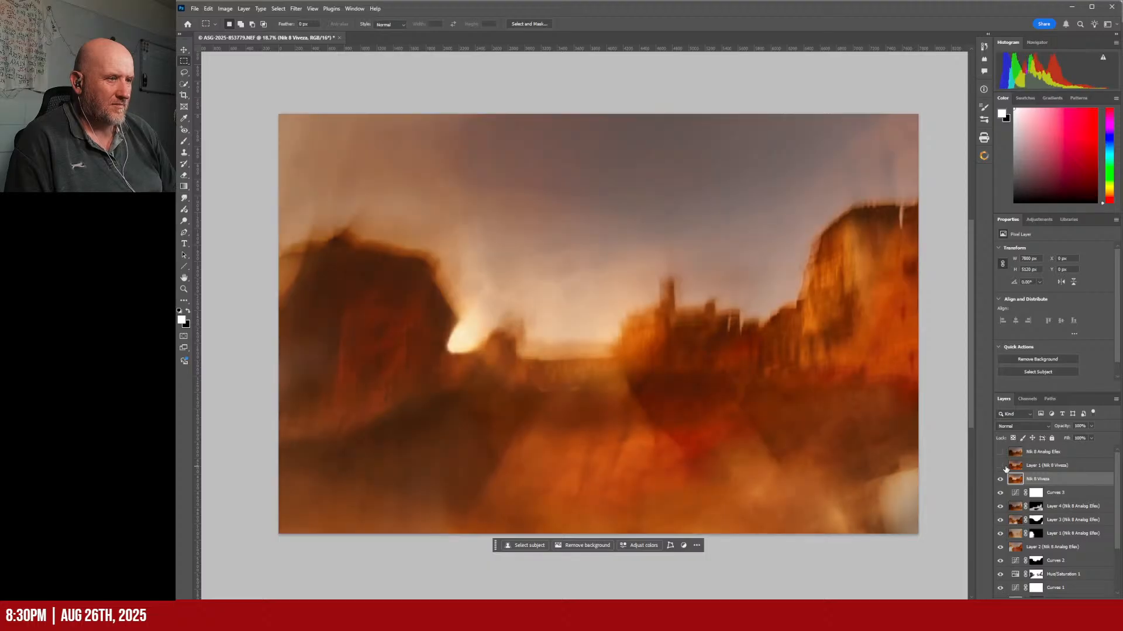
{"action": "left_click", "coordinate": [1001, 466]}
{"action": "left_click", "coordinate": [1005, 468]}
{"action": "left_click", "coordinate": [1005, 468]}
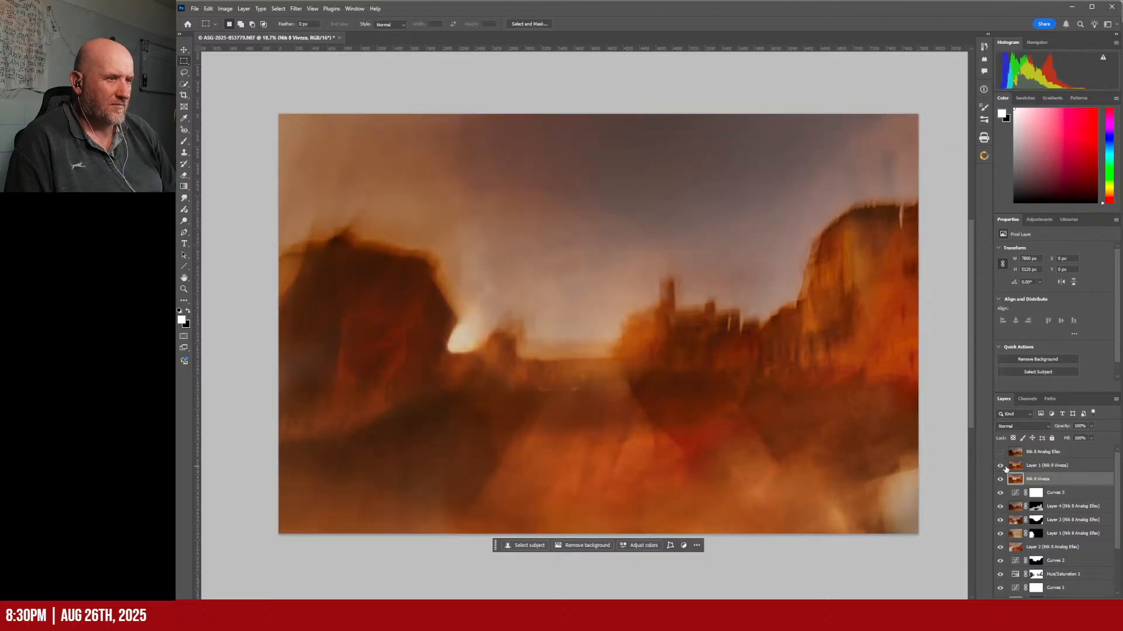
Step: Add a black mask to Layer 1 (Nik 8 Viveza), brush it in over the left and central rocks, and compare
{"action": "left_click", "coordinate": [1018, 468]}
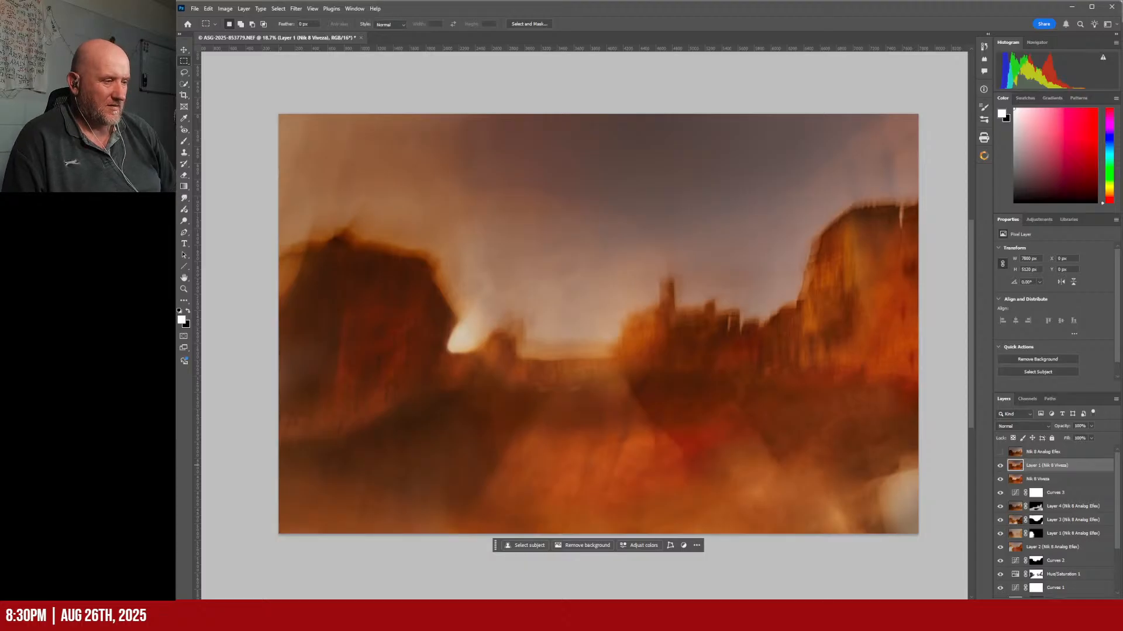
{"action": "left_click", "coordinate": [1046, 606], "text": "alt"}
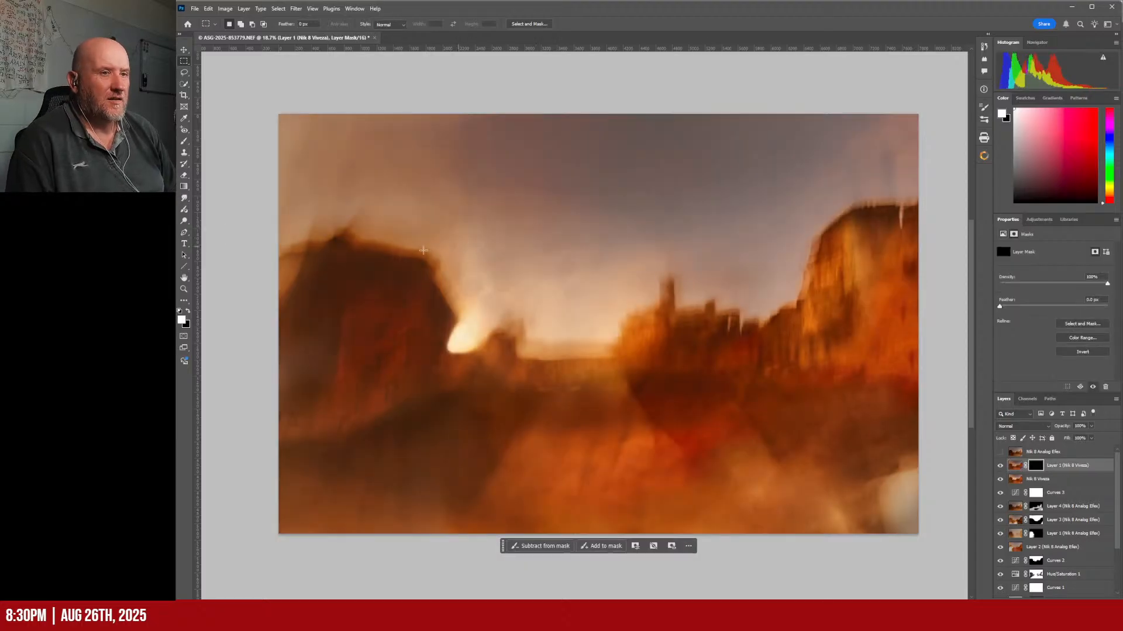
{"action": "left_click", "coordinate": [185, 141]}
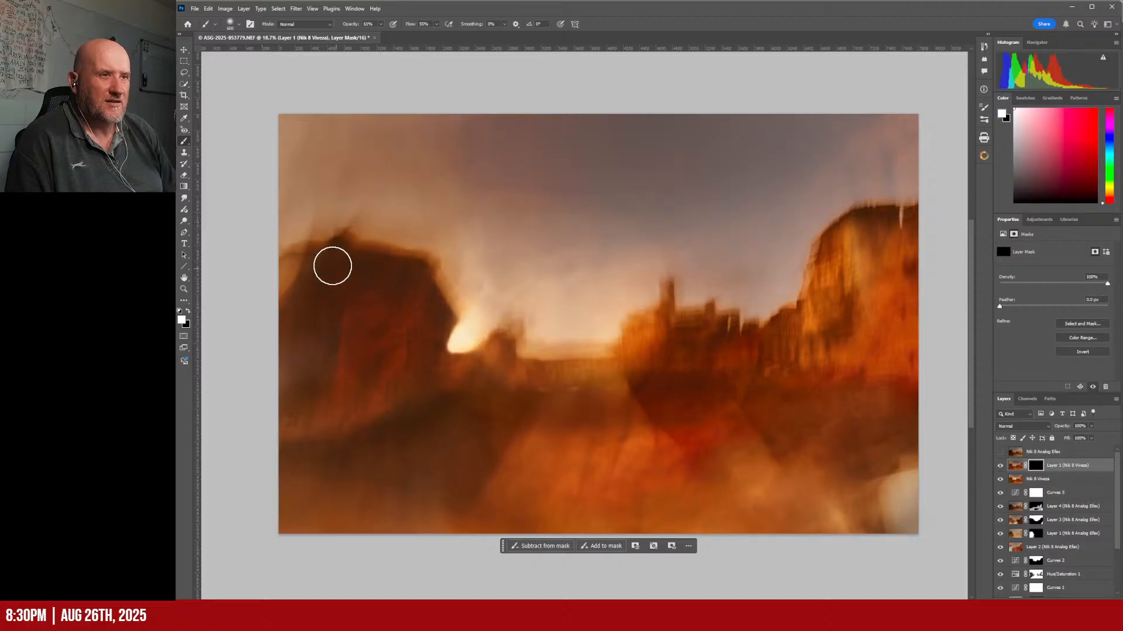
{"action": "mouse_move", "coordinate": [422, 290]}
{"action": "left_mouse_down"}
{"action": "mouse_move", "coordinate": [406, 271]}
{"action": "mouse_move", "coordinate": [315, 266]}
{"action": "mouse_move", "coordinate": [401, 270]}
{"action": "left_mouse_up"}
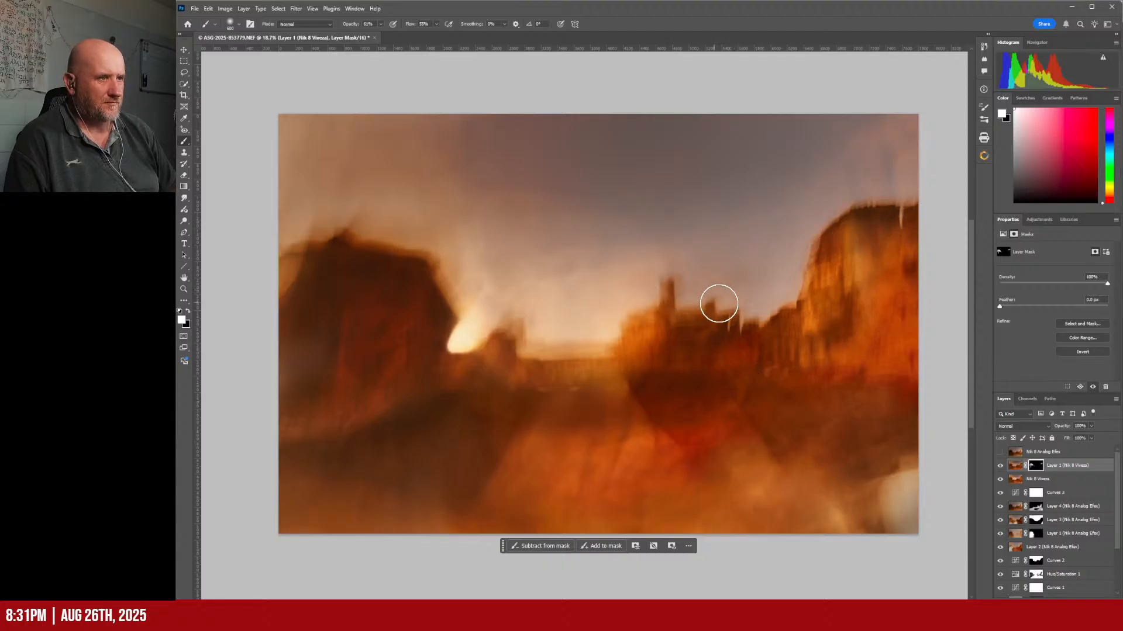
{"action": "left_click", "coordinate": [1000, 466]}
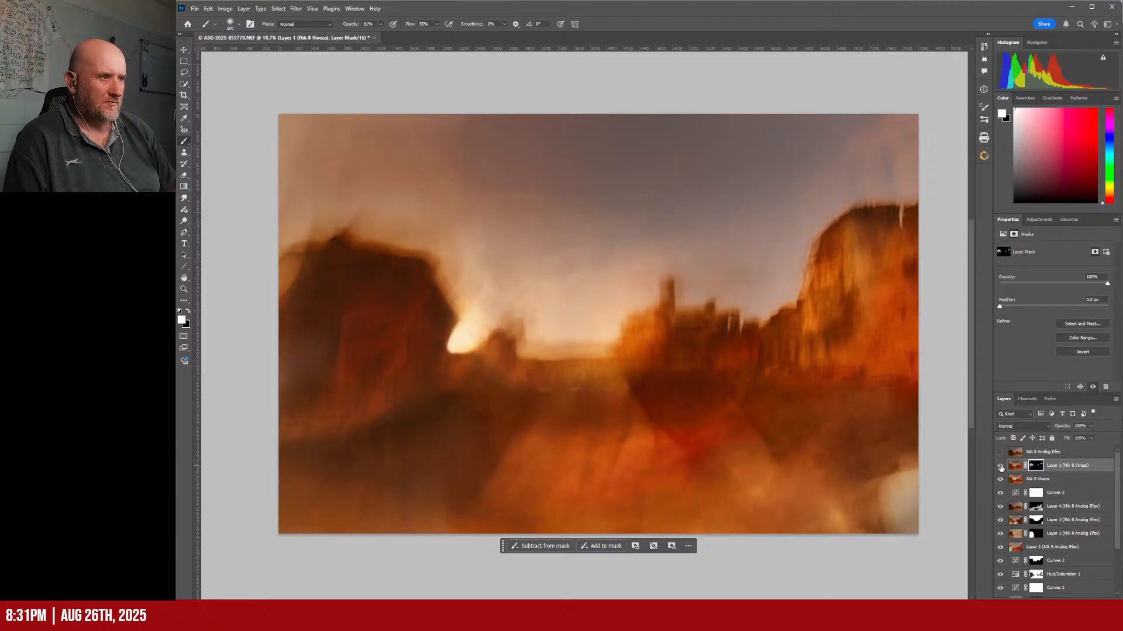
{"action": "left_click", "coordinate": [1000, 466]}
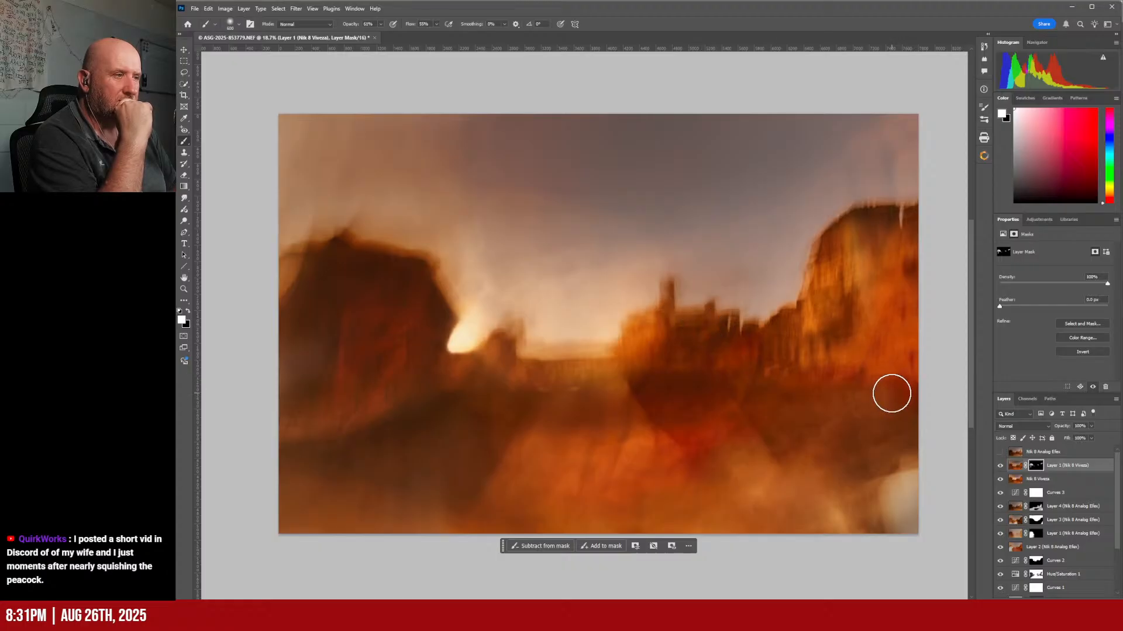
Step: Show the topmost Nik 8 Analog Efex layer, compare the image with and without it, and add a black mask to it
{"action": "scroll", "coordinate": [1060, 503], "scroll_direction": "down", "scroll_amount": 3}
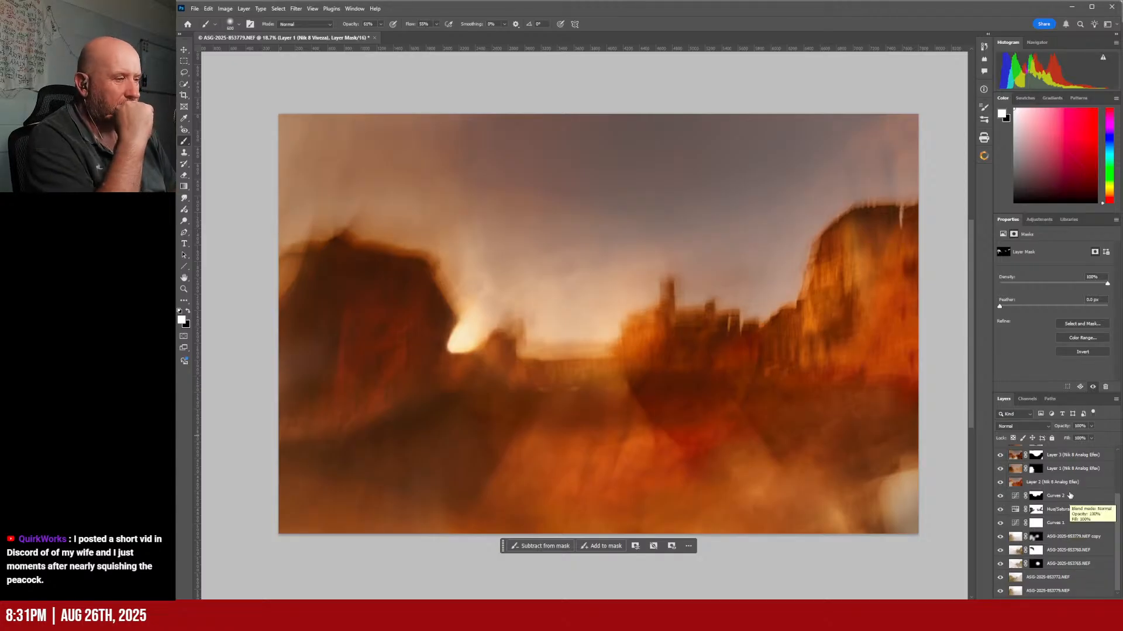
{"action": "scroll", "coordinate": [1070, 496], "scroll_direction": "up", "scroll_amount": 3}
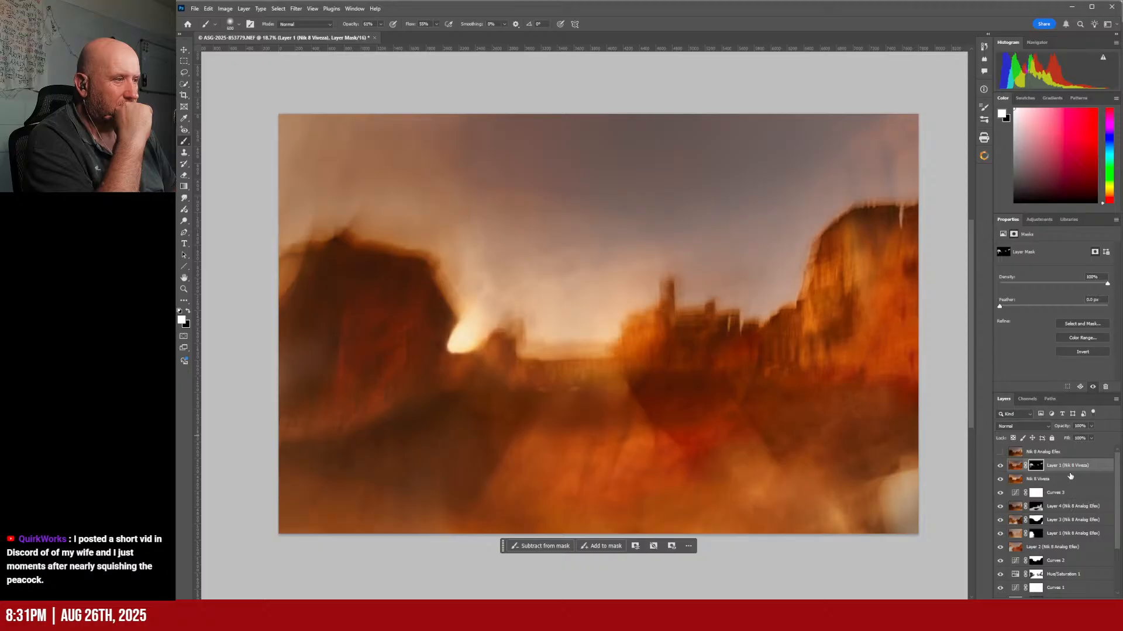
{"action": "left_click", "coordinate": [1073, 454]}
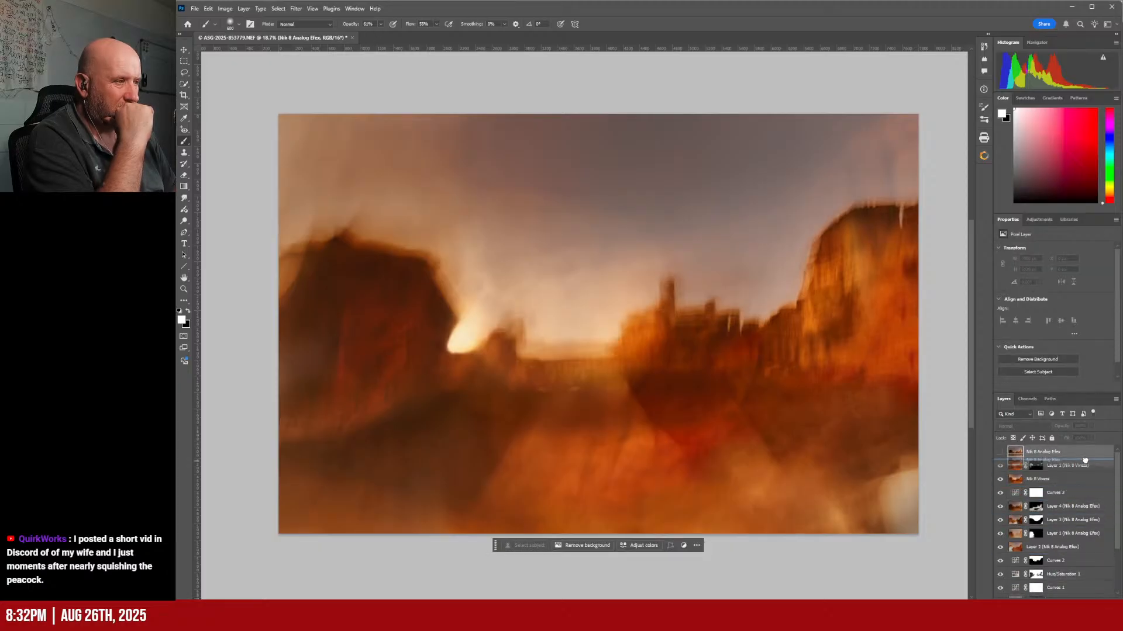
{"action": "left_click", "coordinate": [1000, 454]}
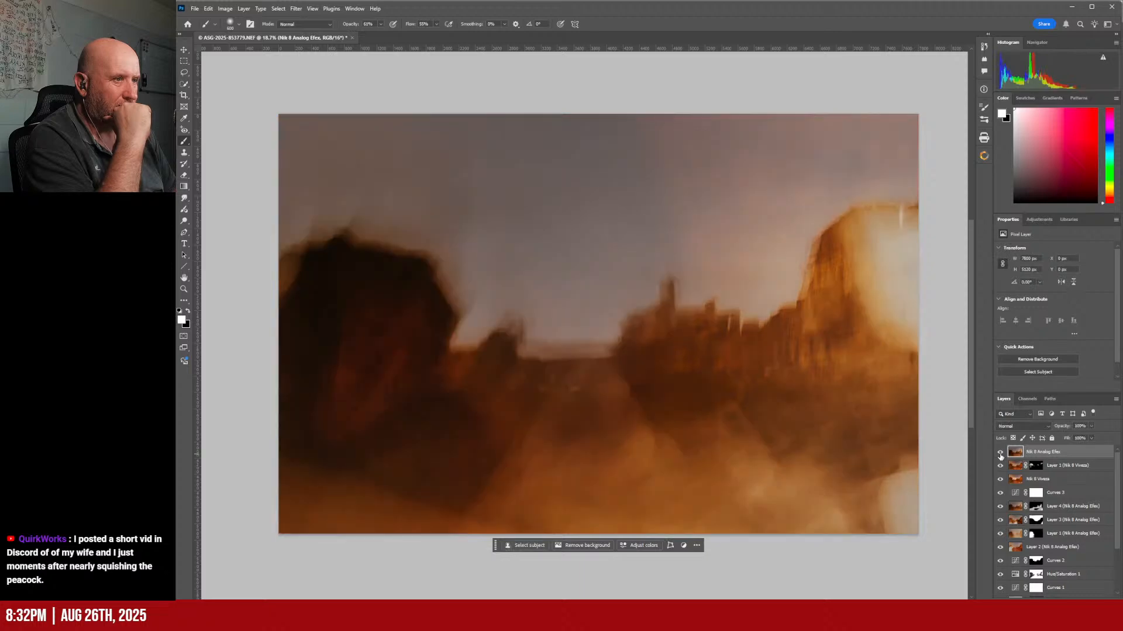
{"action": "left_click", "coordinate": [999, 454]}
{"action": "left_click", "coordinate": [1000, 454]}
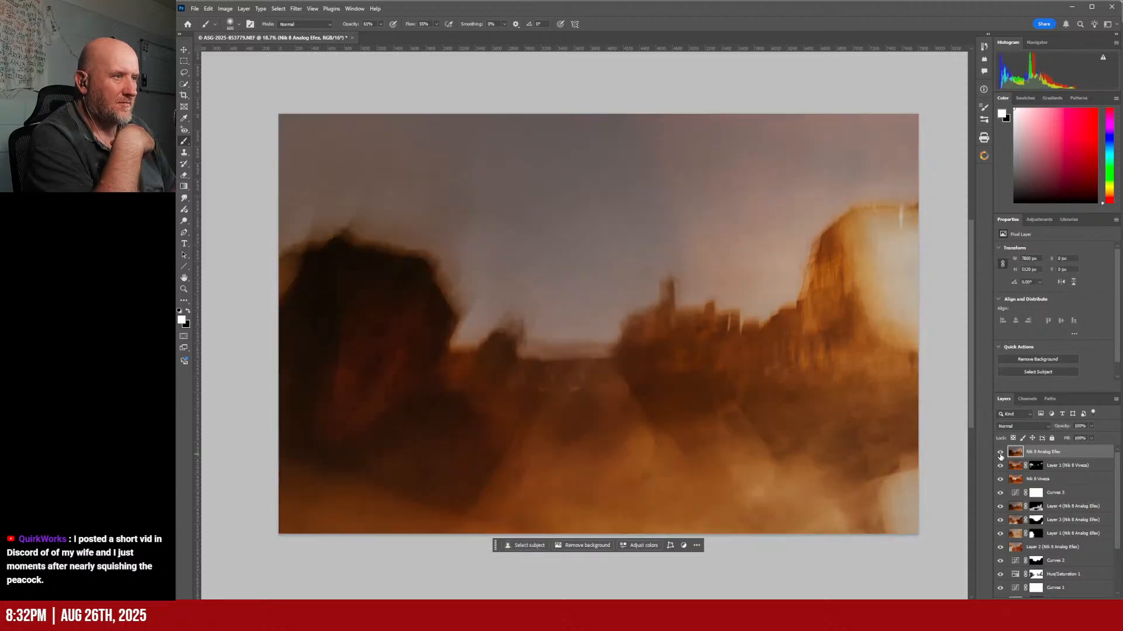
{"action": "left_click", "coordinate": [999, 454]}
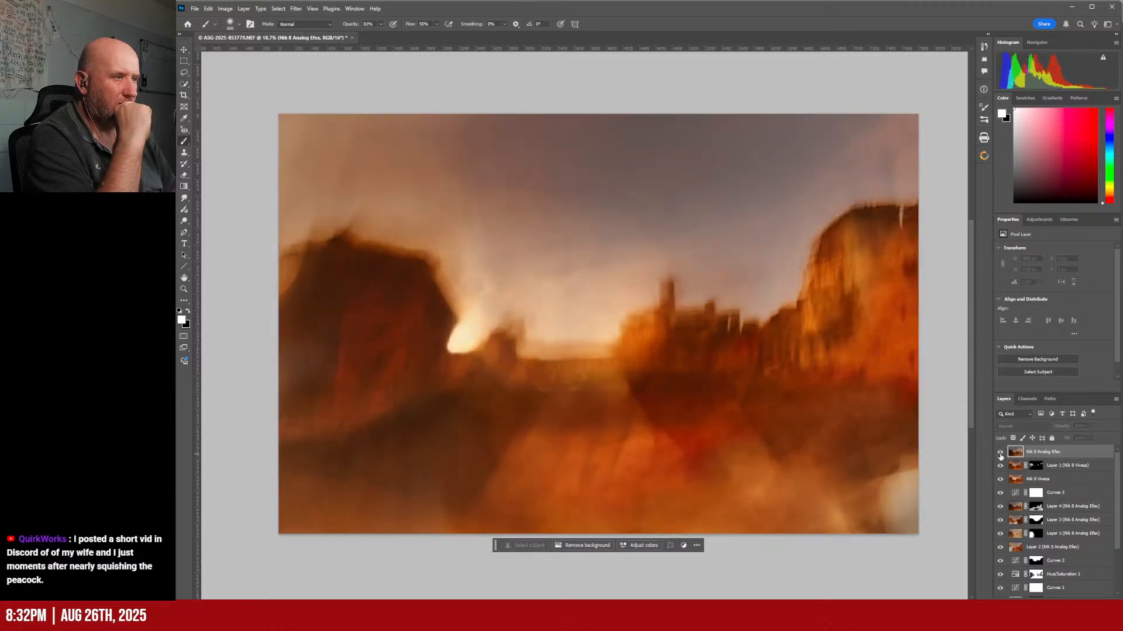
{"action": "left_click", "coordinate": [1000, 454]}
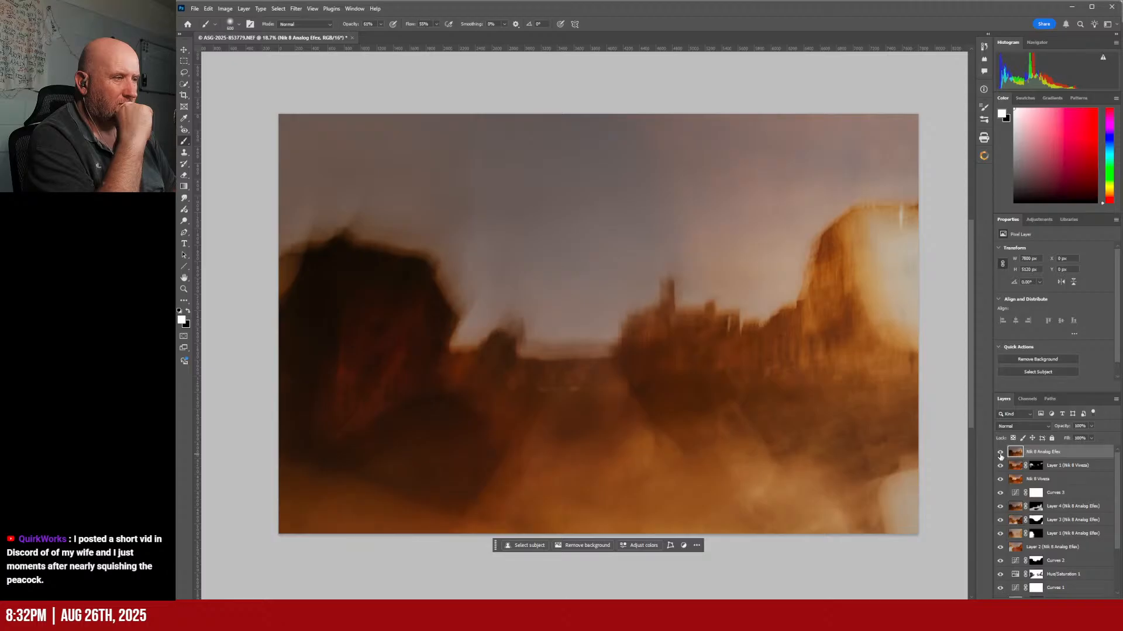
{"action": "left_click", "coordinate": [999, 454]}
{"action": "left_click", "coordinate": [1001, 453]}
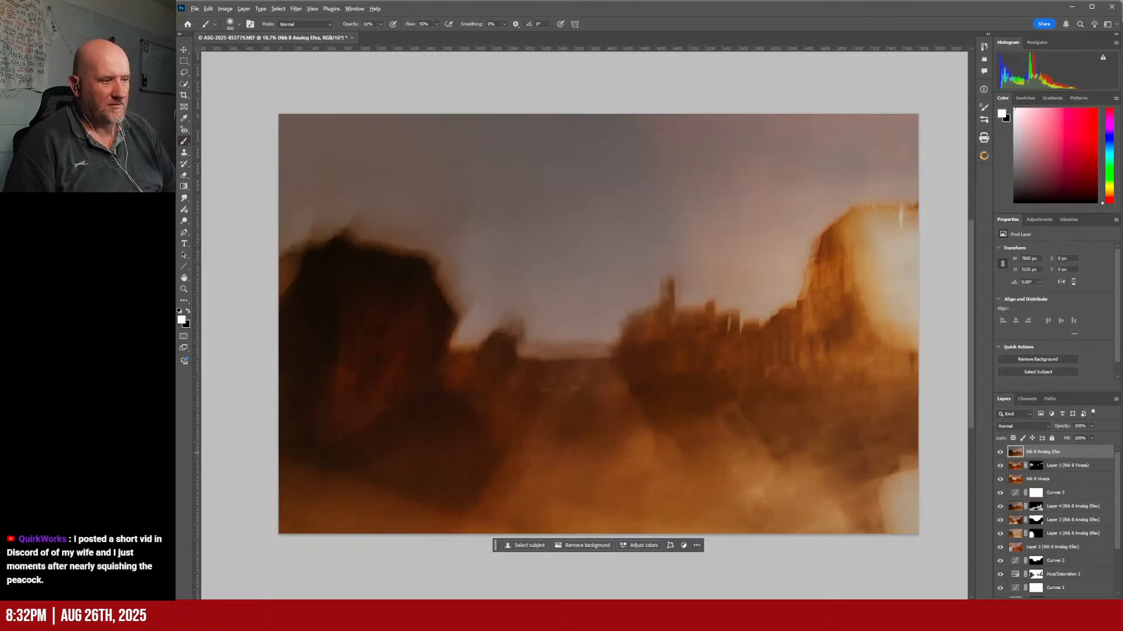
{"action": "left_click", "coordinate": [1044, 604], "text": "alt"}
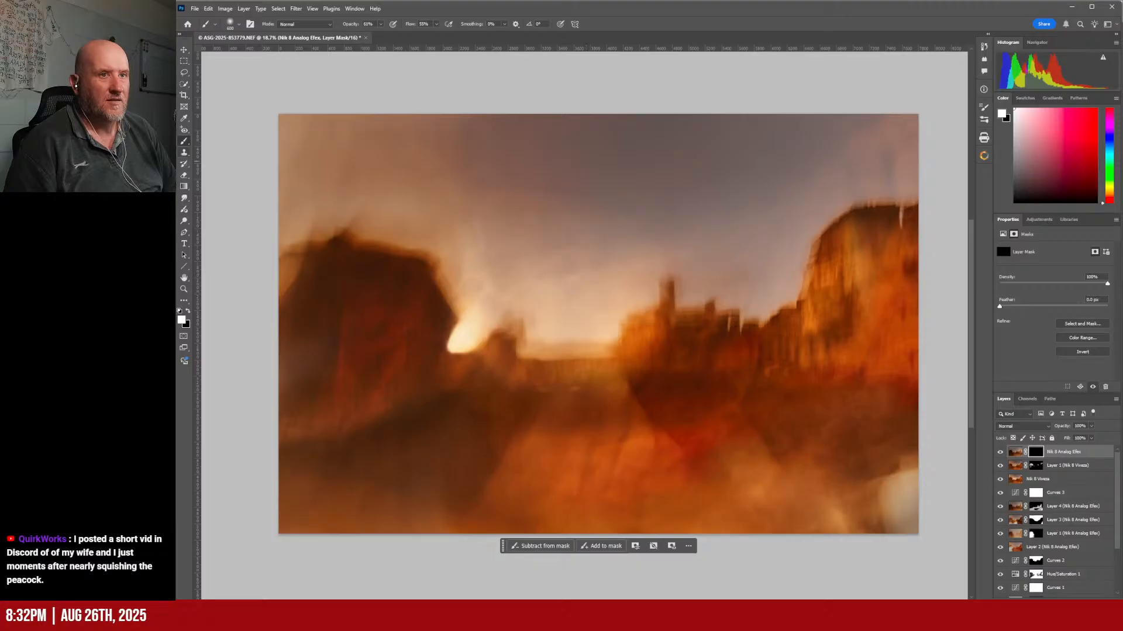
{"action": "mouse_move", "coordinate": [853, 265]}
{"action": "left_mouse_down"}
{"action": "mouse_move", "coordinate": [831, 250]}
{"action": "mouse_move", "coordinate": [820, 283]}
{"action": "mouse_move", "coordinate": [833, 247]}
{"action": "mouse_move", "coordinate": [877, 221]}
{"action": "mouse_move", "coordinate": [867, 216]}
{"action": "mouse_move", "coordinate": [932, 198]}
{"action": "mouse_move", "coordinate": [852, 224]}
{"action": "mouse_move", "coordinate": [871, 218]}
{"action": "mouse_move", "coordinate": [860, 231]}
{"action": "left_mouse_up"}
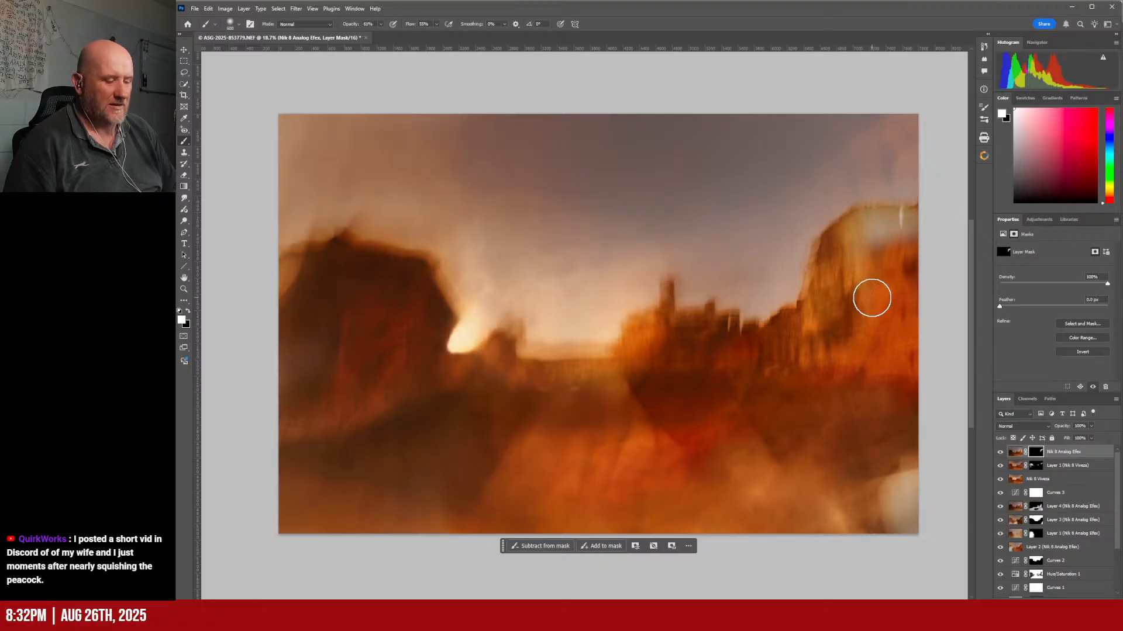
{"action": "key", "text": "ctrl+z"}
{"action": "key", "text": "ctrl+z"}
{"action": "key", "text": "ctrl+z"}
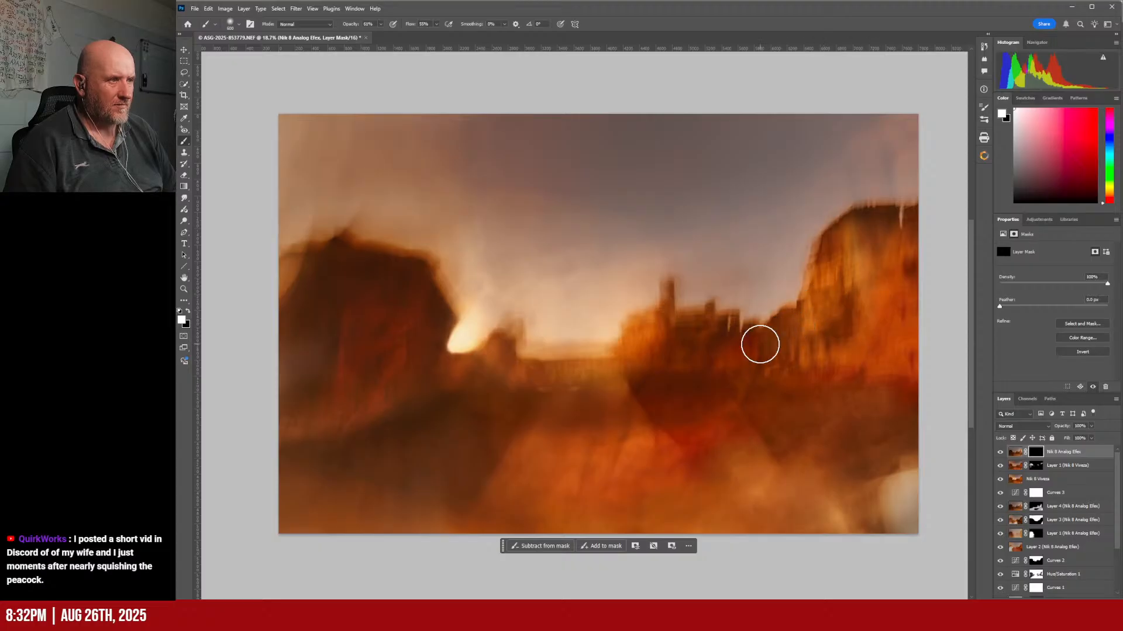
Step: Paint white on the Nik 8 Analog Efex layer's mask along the left face of the right rock formation
{"action": "left_click_drag", "start_coordinate": [839, 231], "coordinate": [822, 271]}
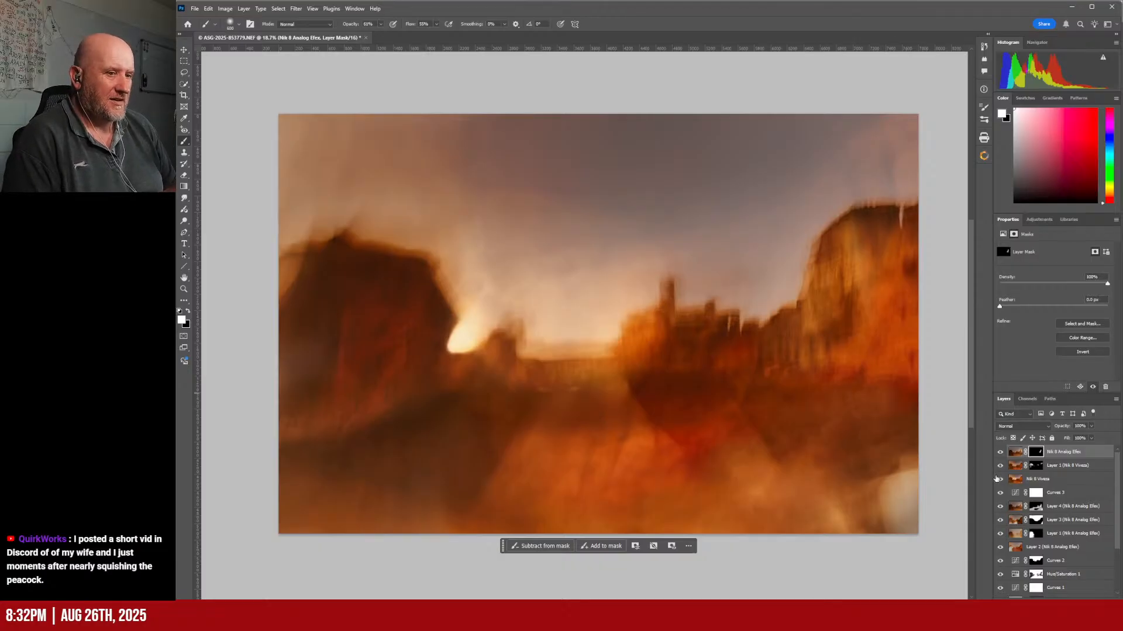
Step: Save the layered document in Large Document Format (PSB) in the 2025 August 11 photo folder
{"action": "left_click", "coordinate": [194, 9]}
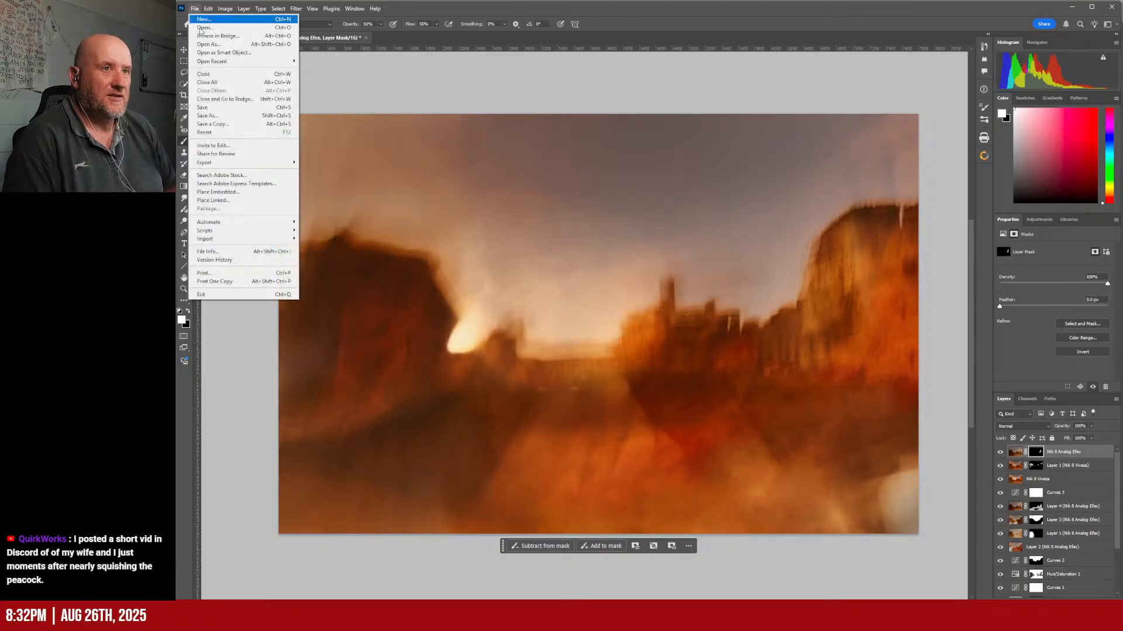
{"action": "left_click", "coordinate": [232, 116]}
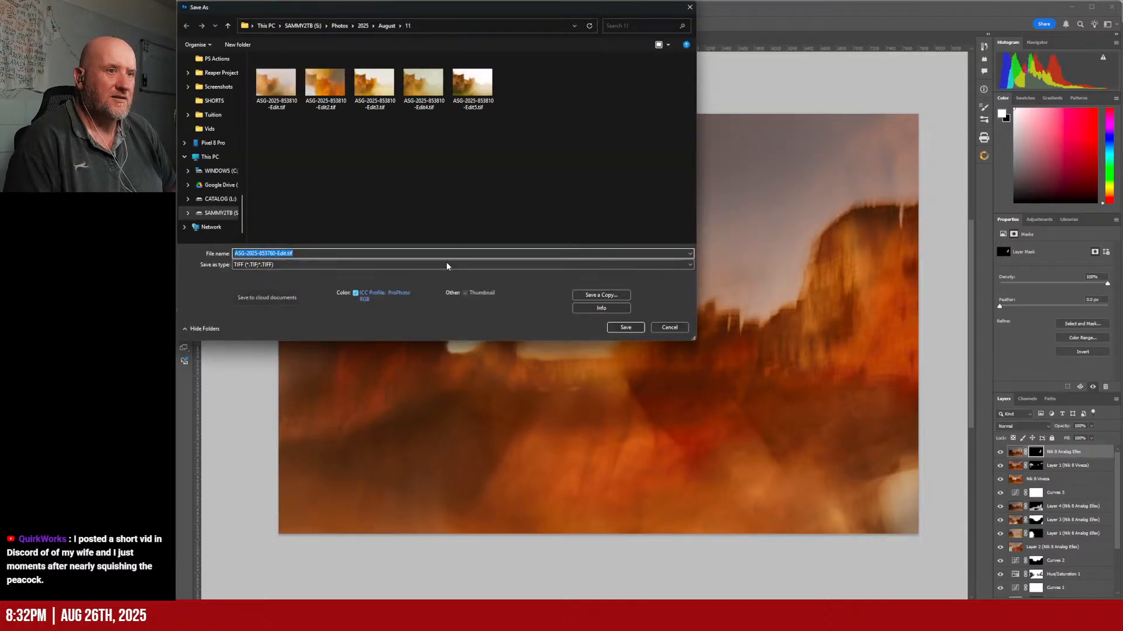
{"action": "left_click", "coordinate": [417, 265]}
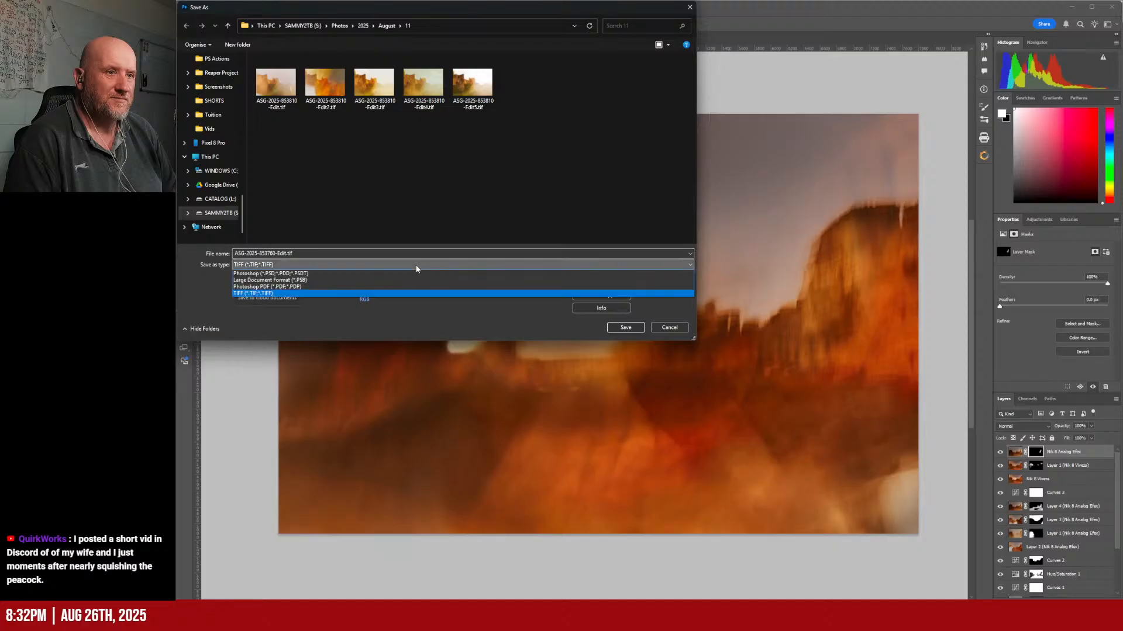
{"action": "left_click", "coordinate": [308, 281]}
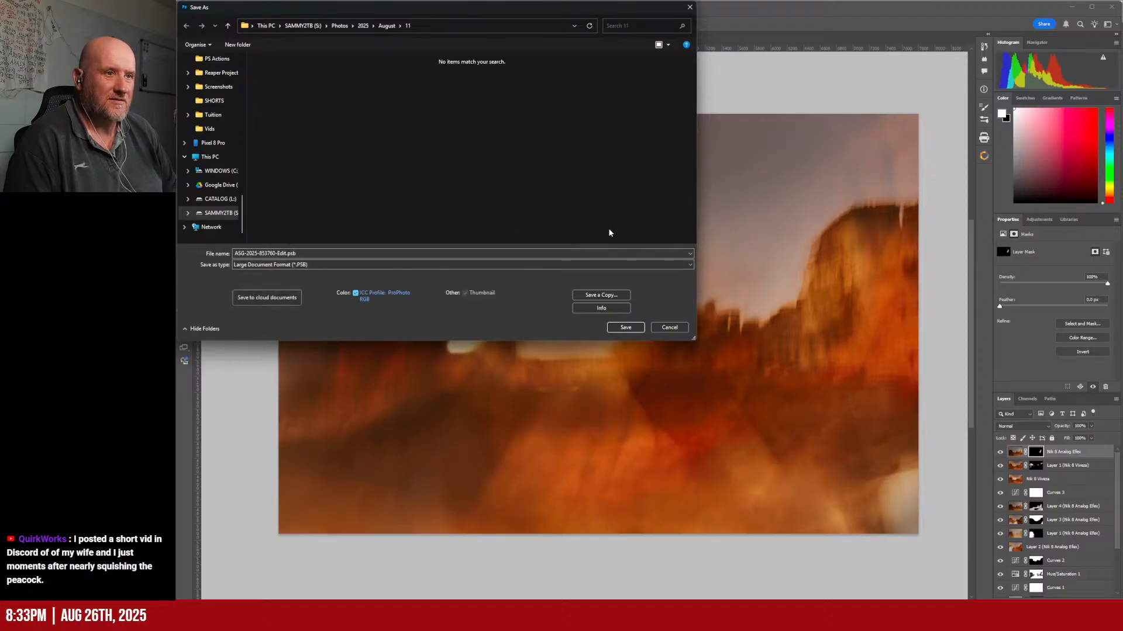
{"action": "left_click", "coordinate": [636, 329]}
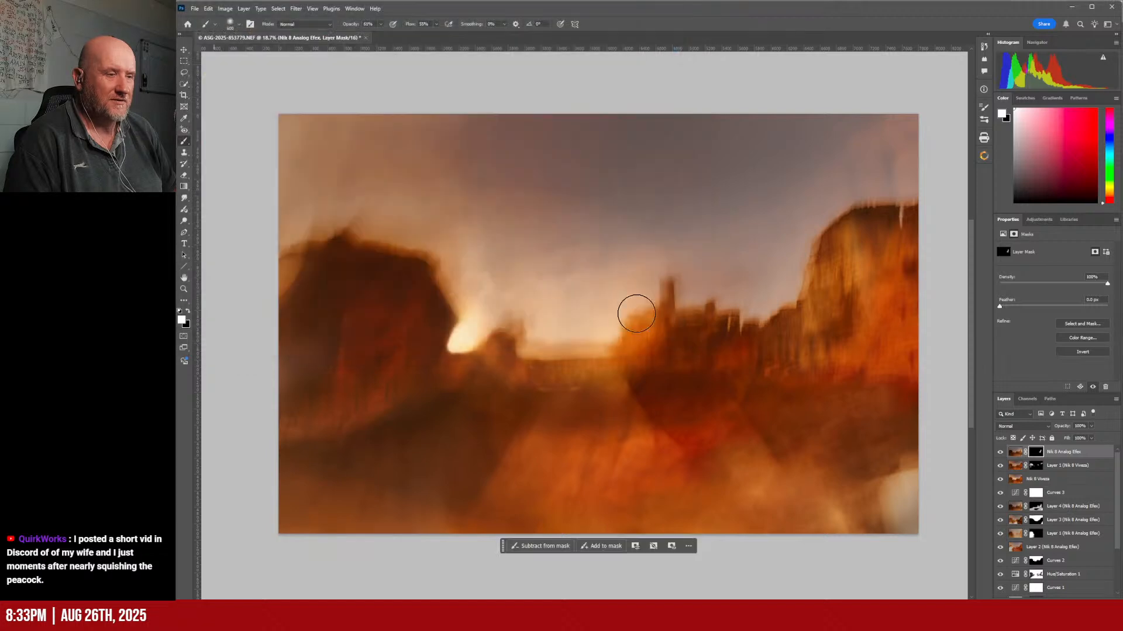
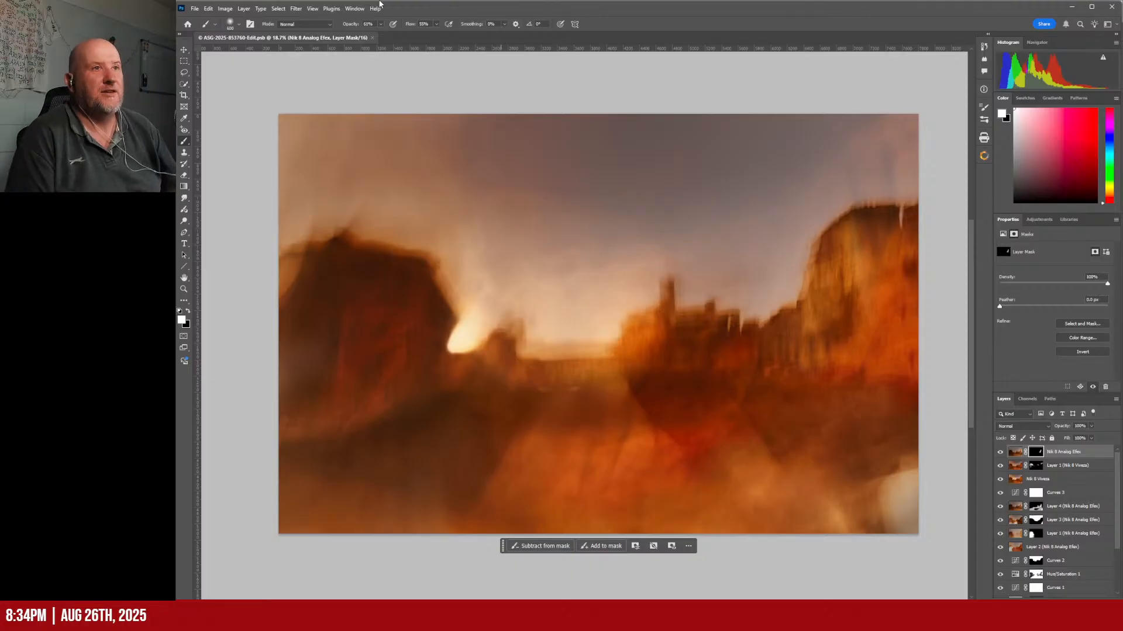
{"action": "left_click", "coordinate": [673, 611]}
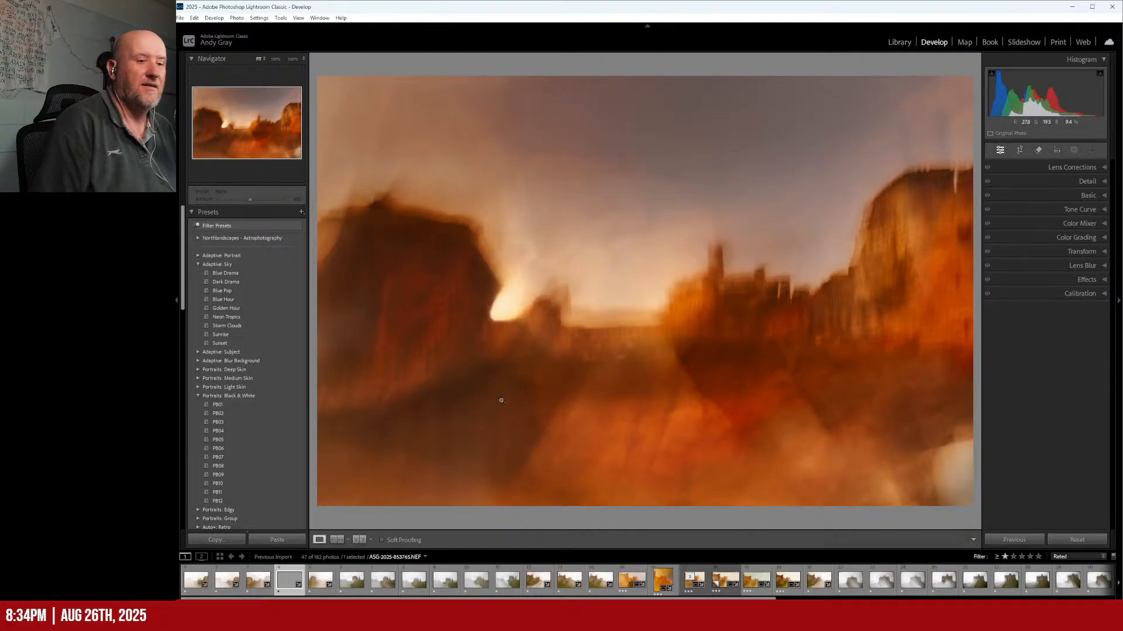
{"action": "key", "text": "3"}
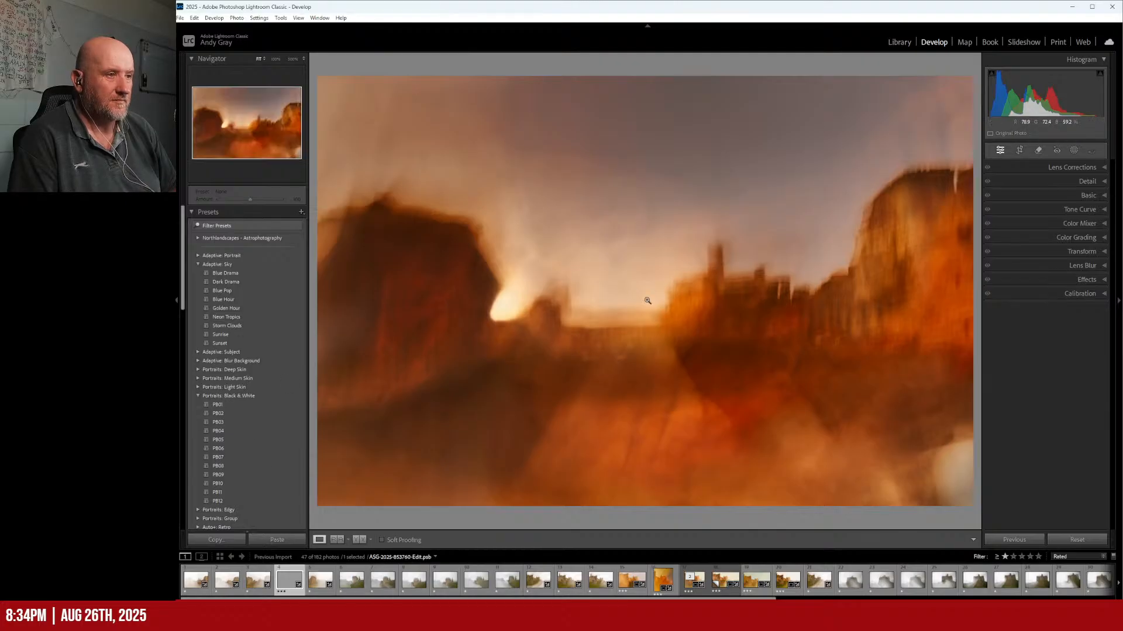
{"action": "left_click", "coordinate": [675, 304]}
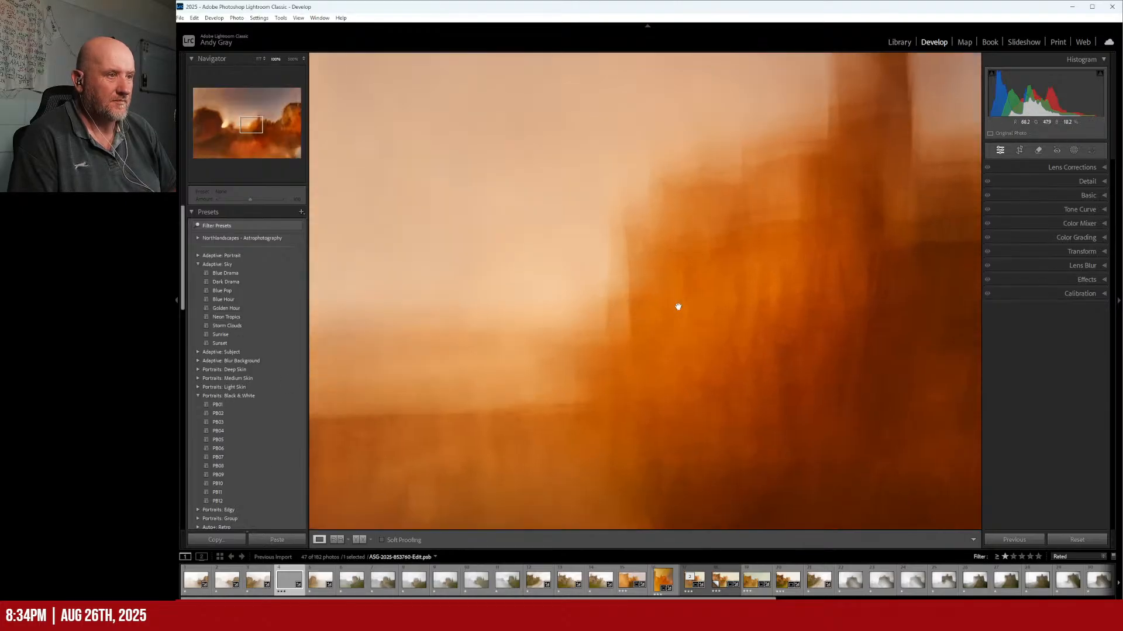
{"action": "left_click", "coordinate": [708, 270]}
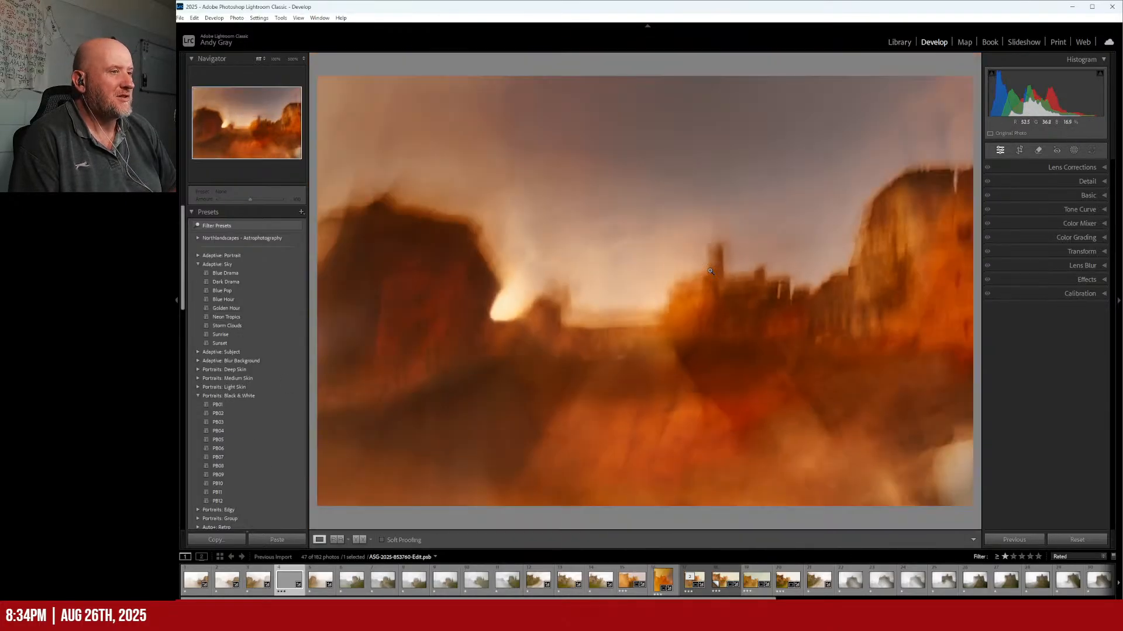
{"action": "left_click", "coordinate": [512, 299]}
{"action": "left_click", "coordinate": [577, 273]}
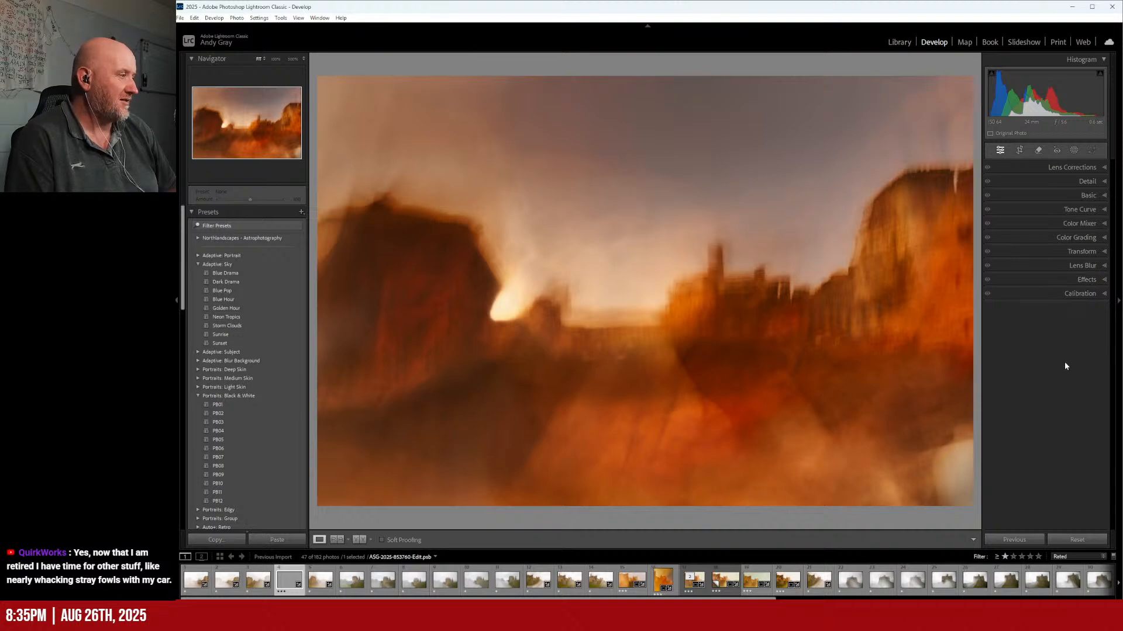
Step: Apply a Highlight Priority post-crop vignette to the edited photo with Amount -7 and Midpoint 34
{"action": "left_click", "coordinate": [1073, 284]}
{"action": "mouse_move", "coordinate": [1050, 310]}
{"action": "left_mouse_down"}
{"action": "mouse_move", "coordinate": [1042, 321]}
{"action": "mouse_move", "coordinate": [1047, 310]}
{"action": "mouse_move", "coordinate": [1089, 315]}
{"action": "mouse_move", "coordinate": [1050, 314]}
{"action": "left_mouse_up"}
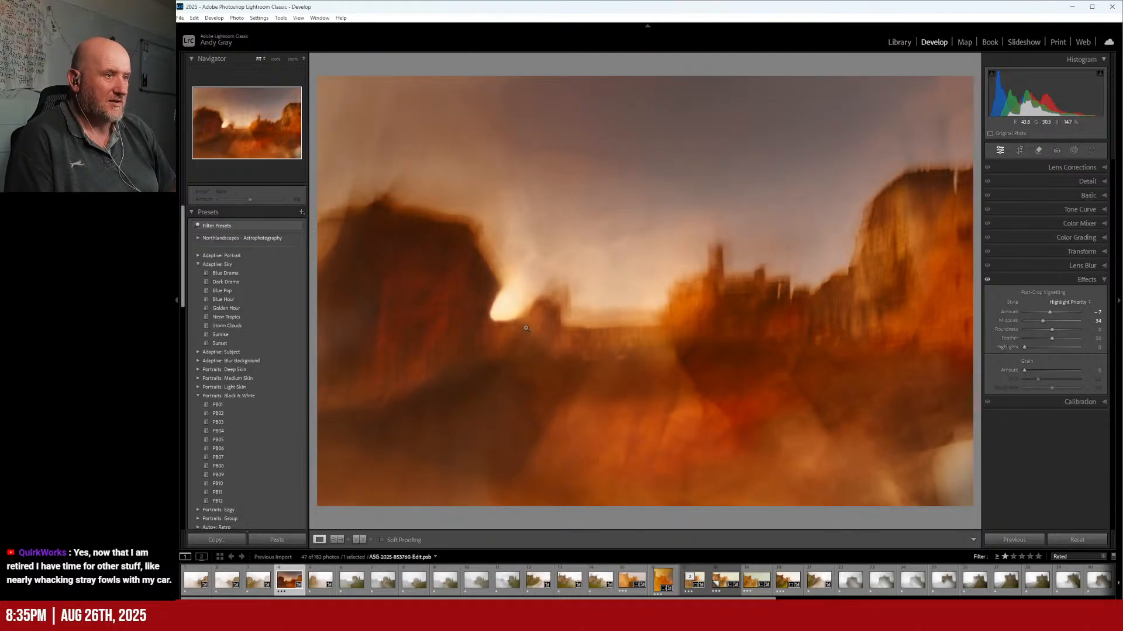
Step: Create a virtual copy of the vignetted photo and crop it to 2 x 3 / 4 x 6, repositioning the image within the frame
{"action": "right_click", "coordinate": [544, 383]}
{"action": "left_click", "coordinate": [581, 231]}
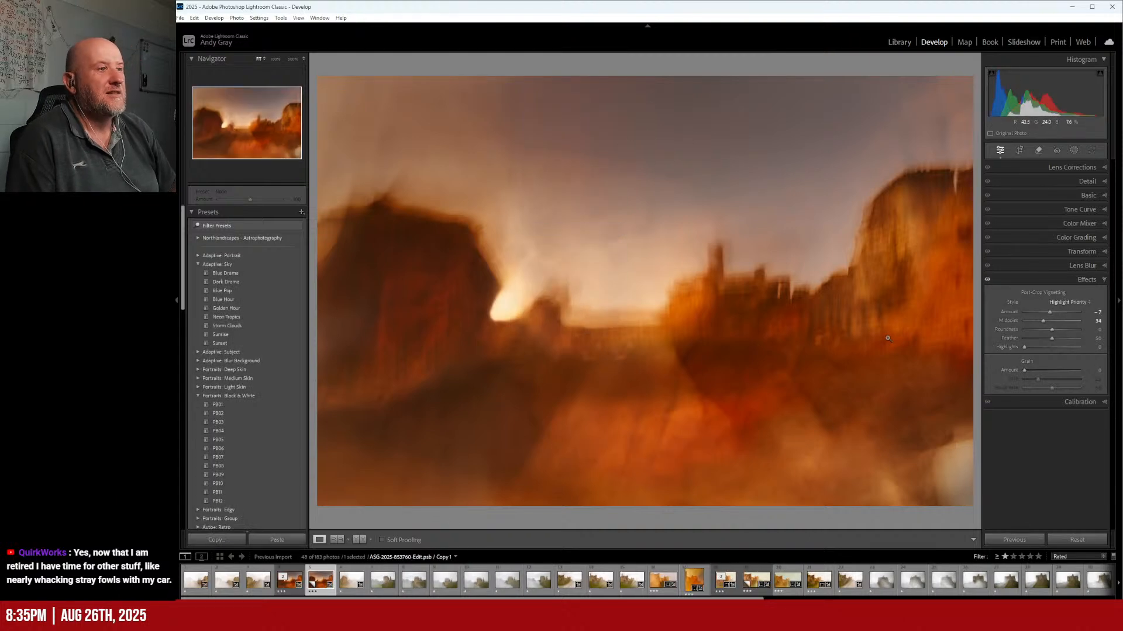
{"action": "left_click", "coordinate": [1019, 151]}
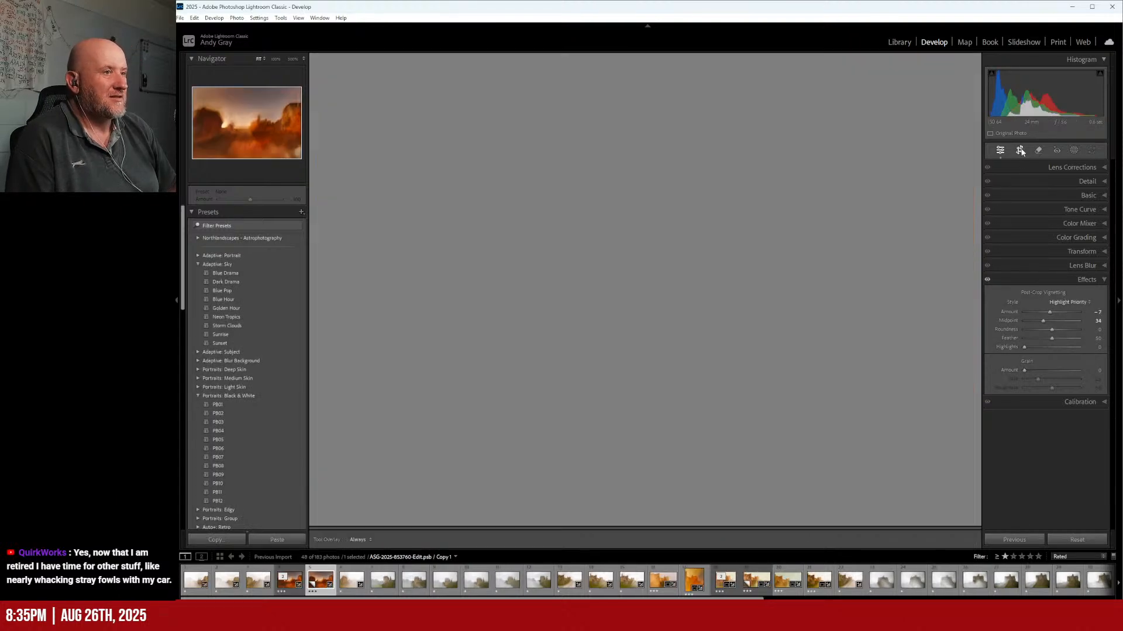
{"action": "left_click", "coordinate": [1077, 184]}
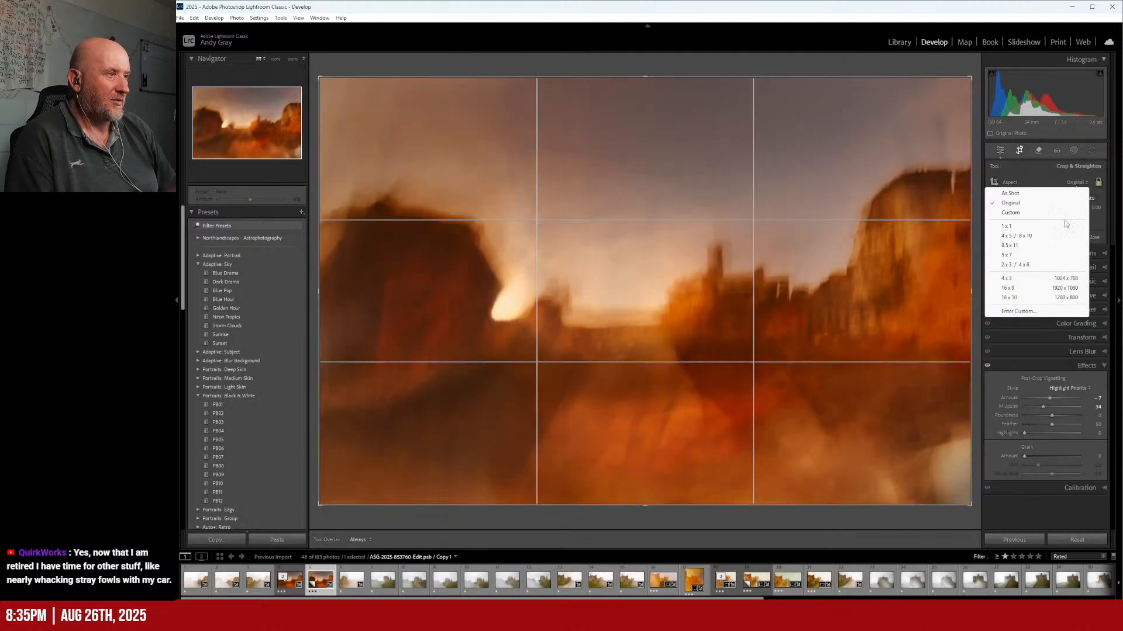
{"action": "left_click", "coordinate": [1042, 271]}
{"action": "left_click_drag", "start_coordinate": [791, 306], "coordinate": [852, 304]}
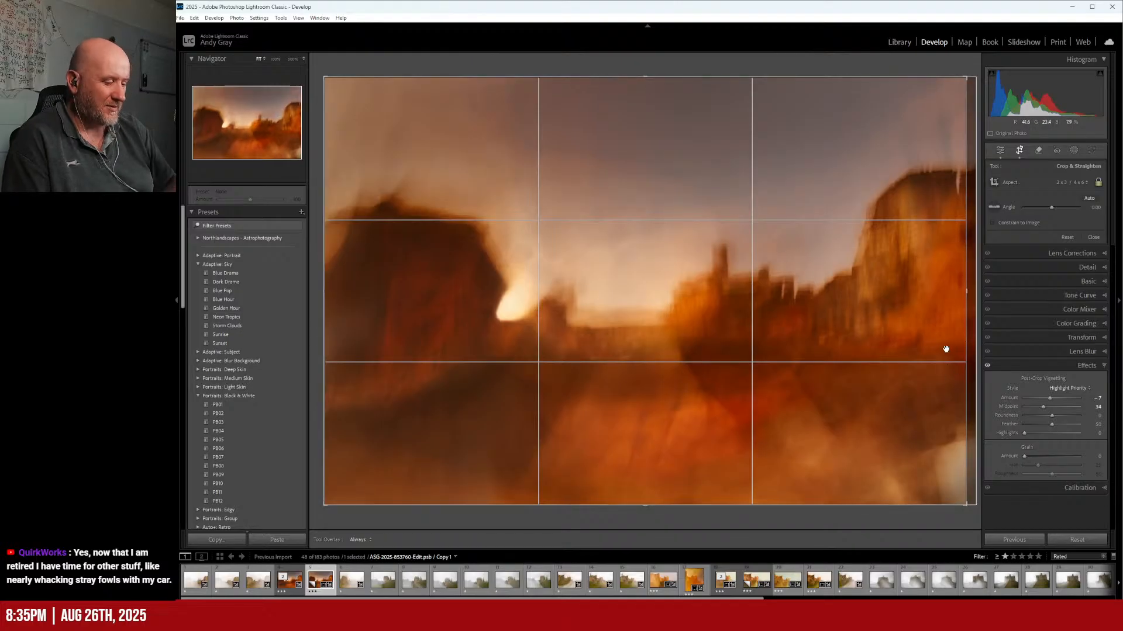
{"action": "key", "text": "Return"}
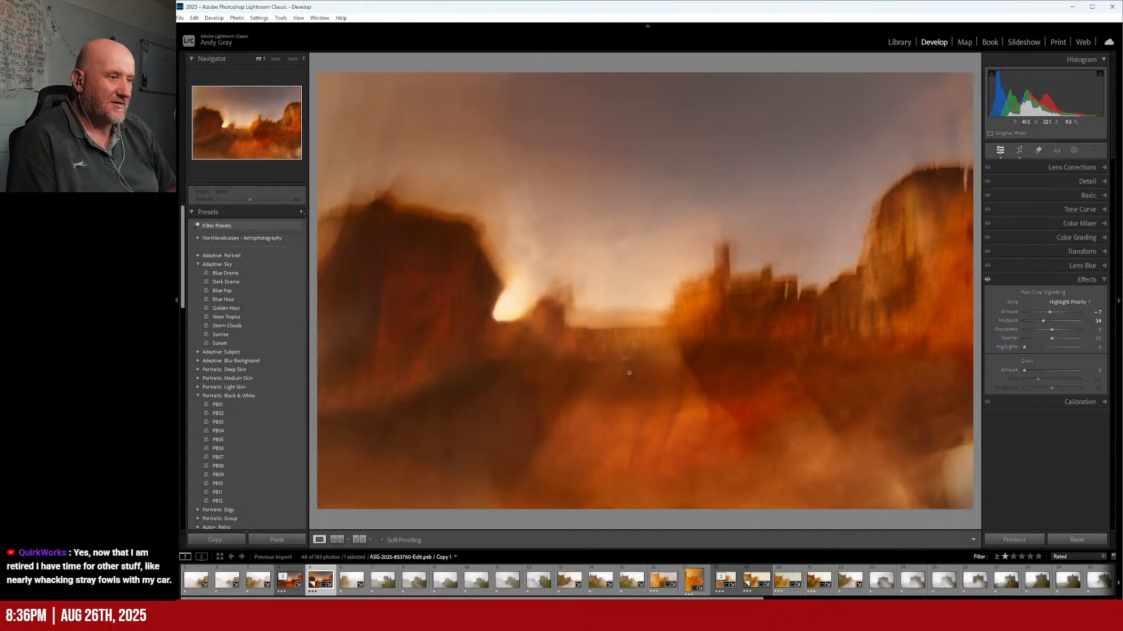
Step: Create another virtual copy from the 2 x 3 version and crop it to 16 x 9, adjusting the image position in the frame
{"action": "right_click", "coordinate": [607, 104]}
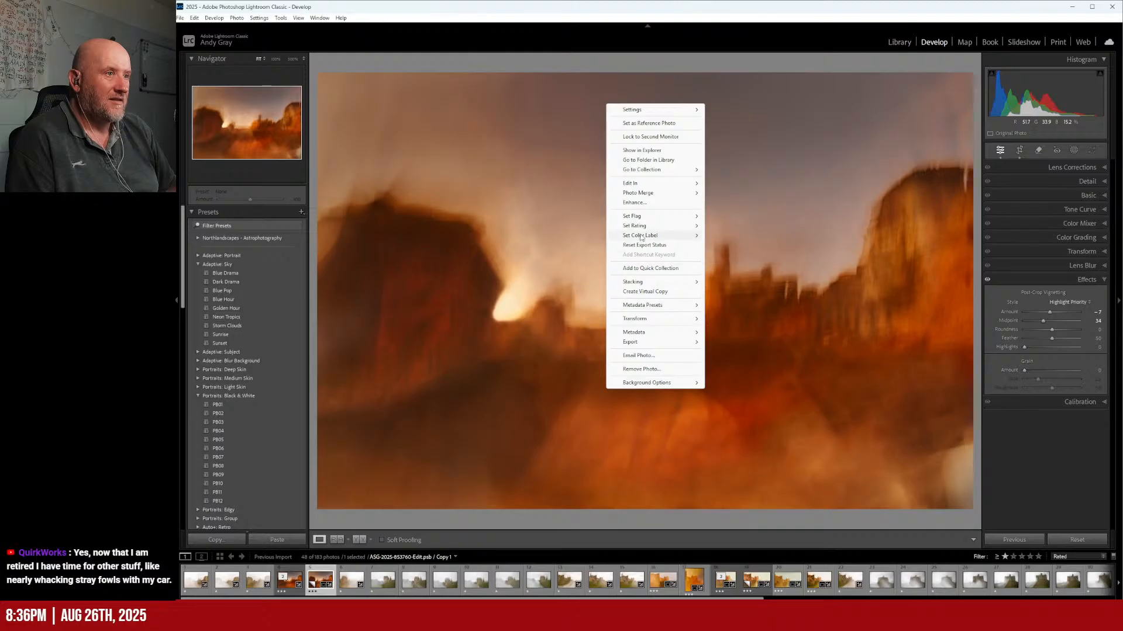
{"action": "left_click", "coordinate": [664, 292]}
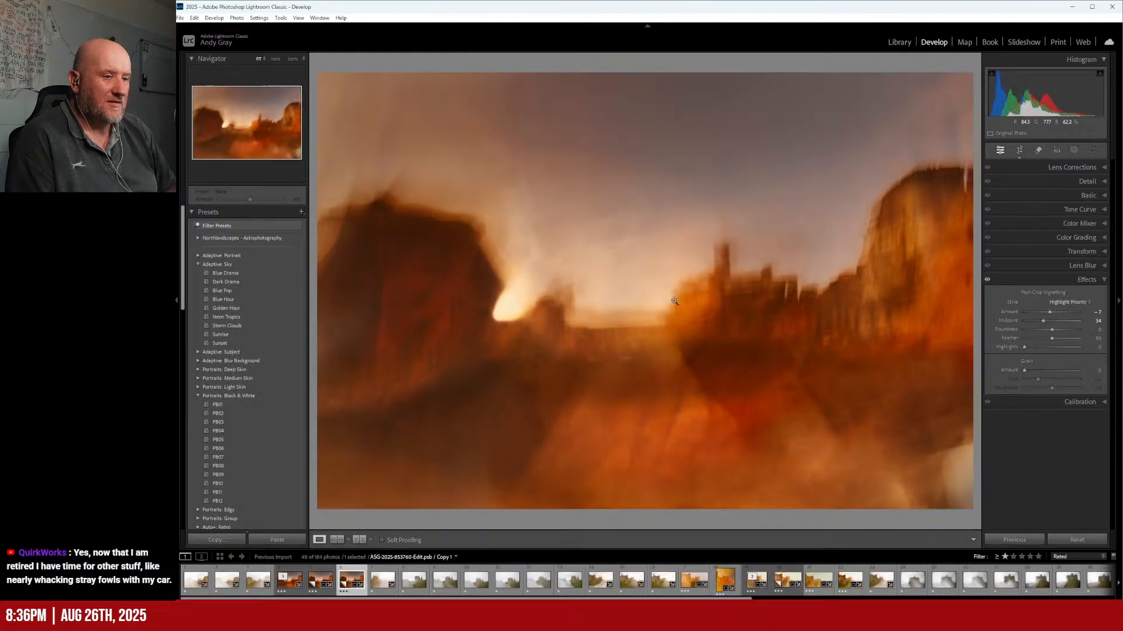
{"action": "left_click", "coordinate": [1019, 150]}
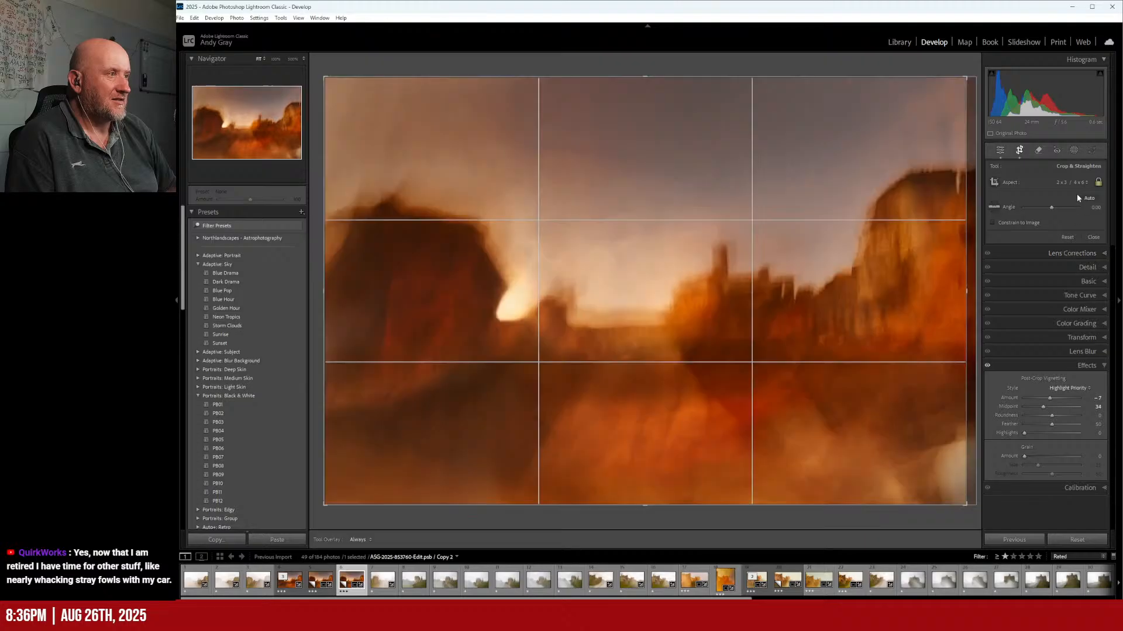
{"action": "left_click", "coordinate": [1074, 183]}
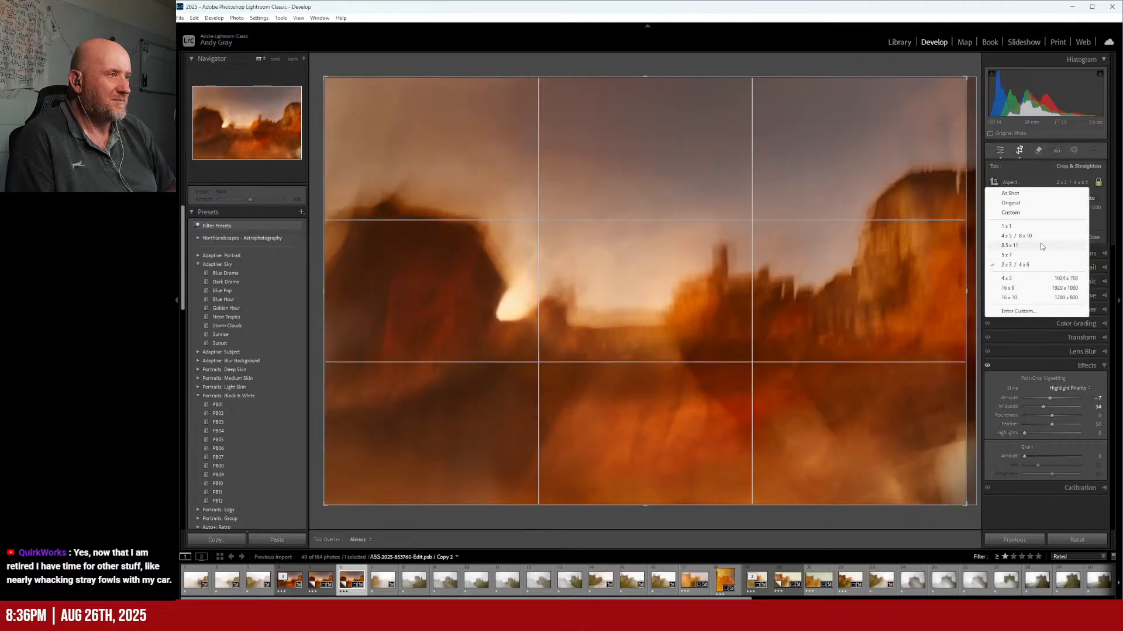
{"action": "left_click", "coordinate": [1038, 288]}
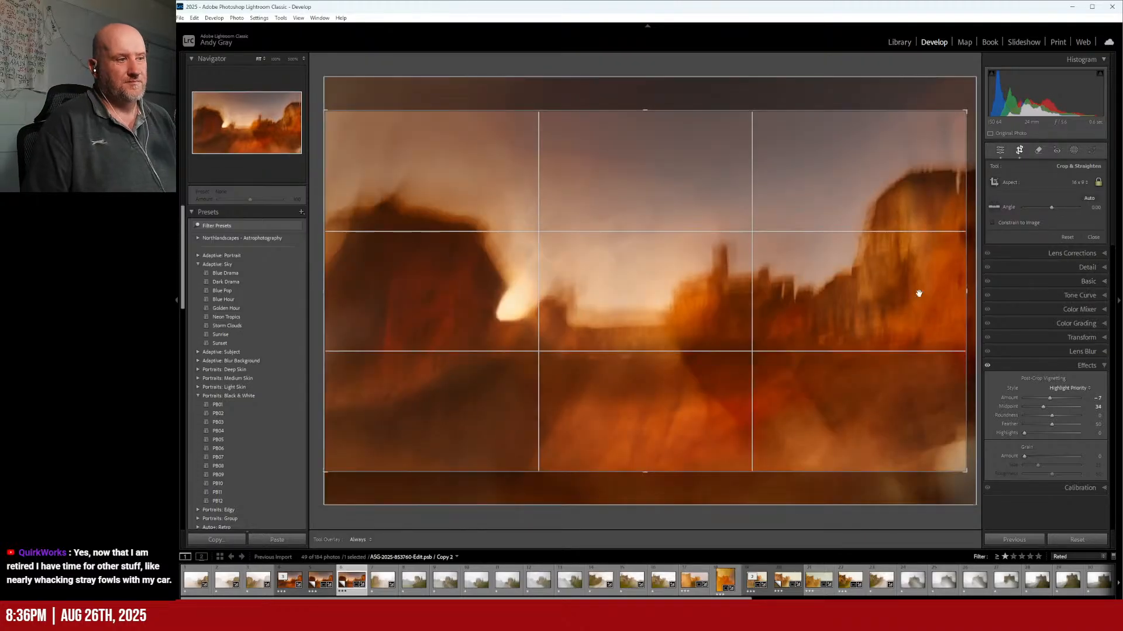
{"action": "left_click_drag", "start_coordinate": [812, 326], "coordinate": [844, 345]}
{"action": "key", "text": "Return"}
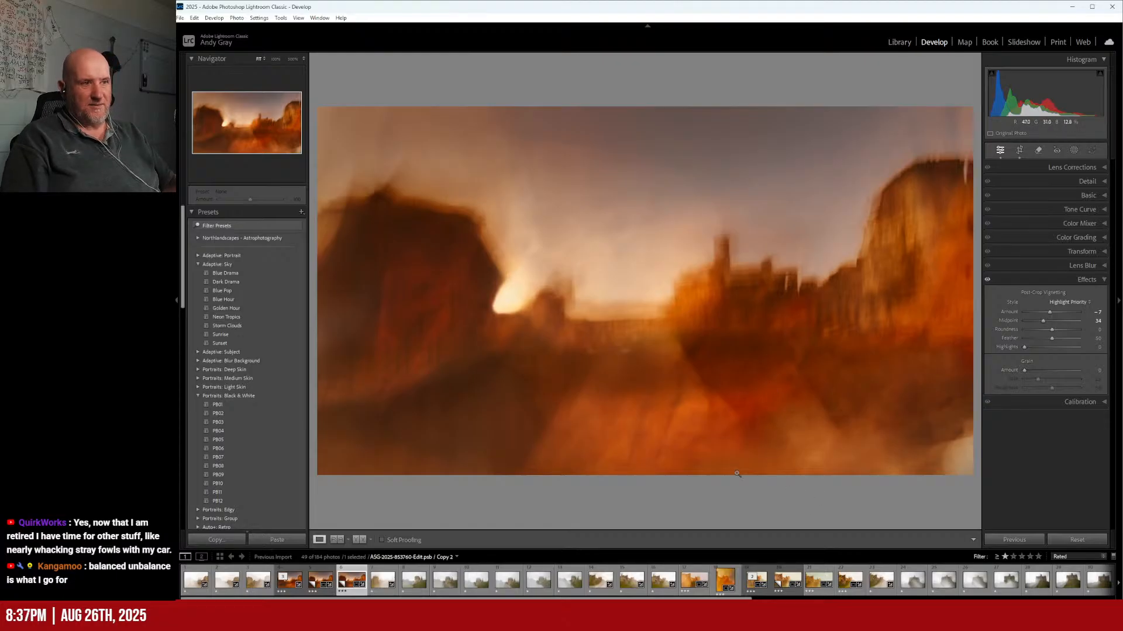
Step: Create a virtual copy of the 16 x 9 version and crop it to a full-height 1 x 1 square centred on the glow and central rocks
{"action": "right_click", "coordinate": [688, 352]}
{"action": "left_click", "coordinate": [739, 254]}
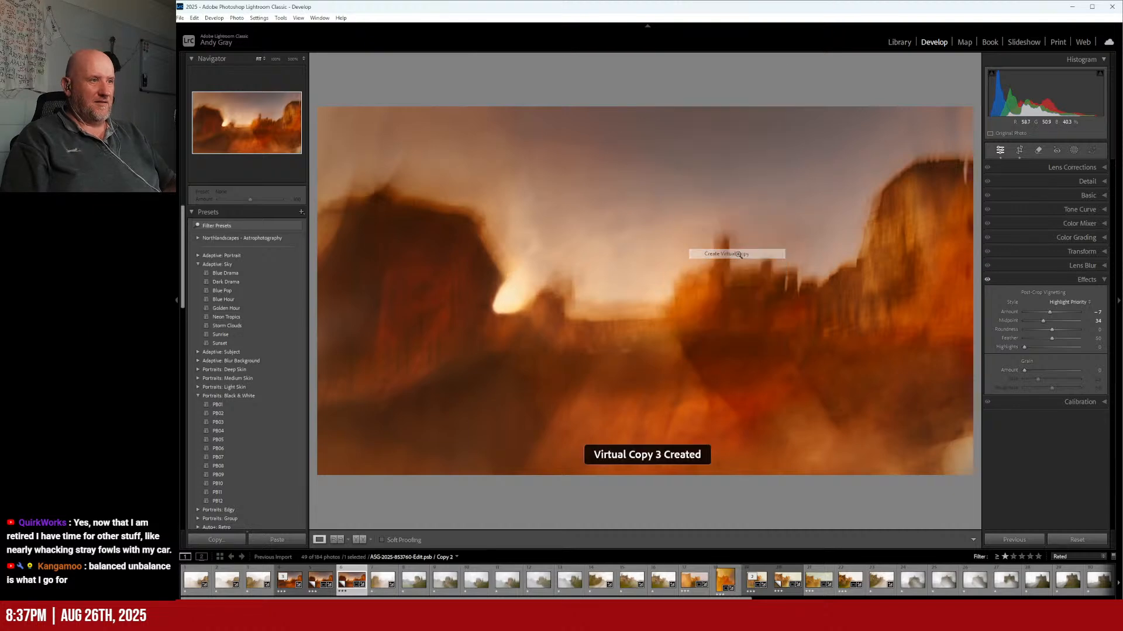
{"action": "left_click", "coordinate": [1019, 151]}
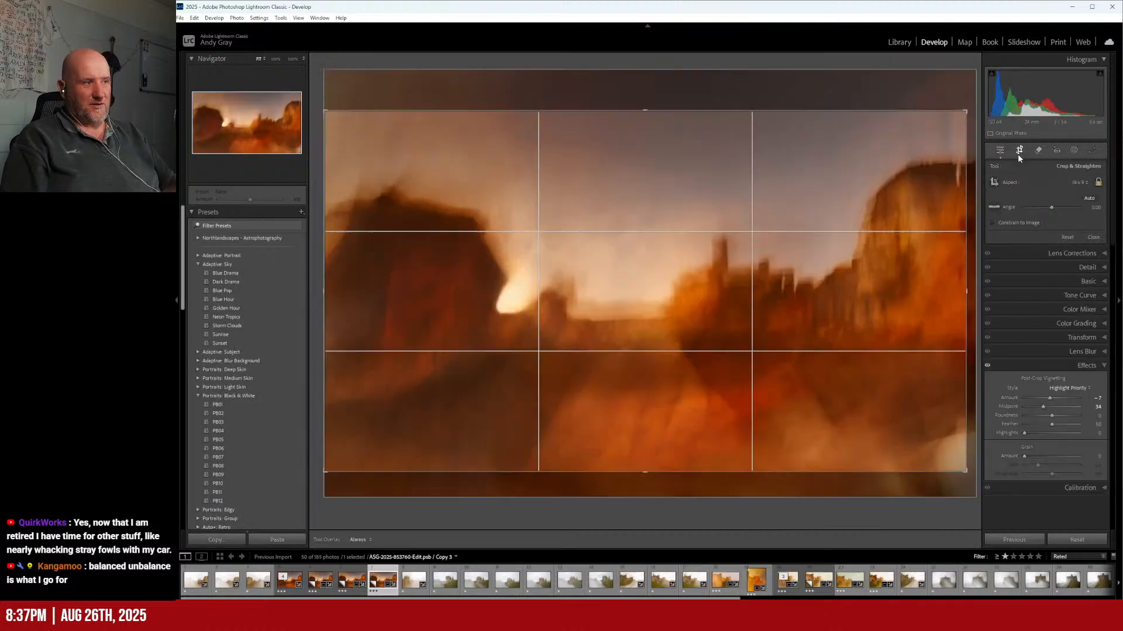
{"action": "left_click", "coordinate": [1078, 182]}
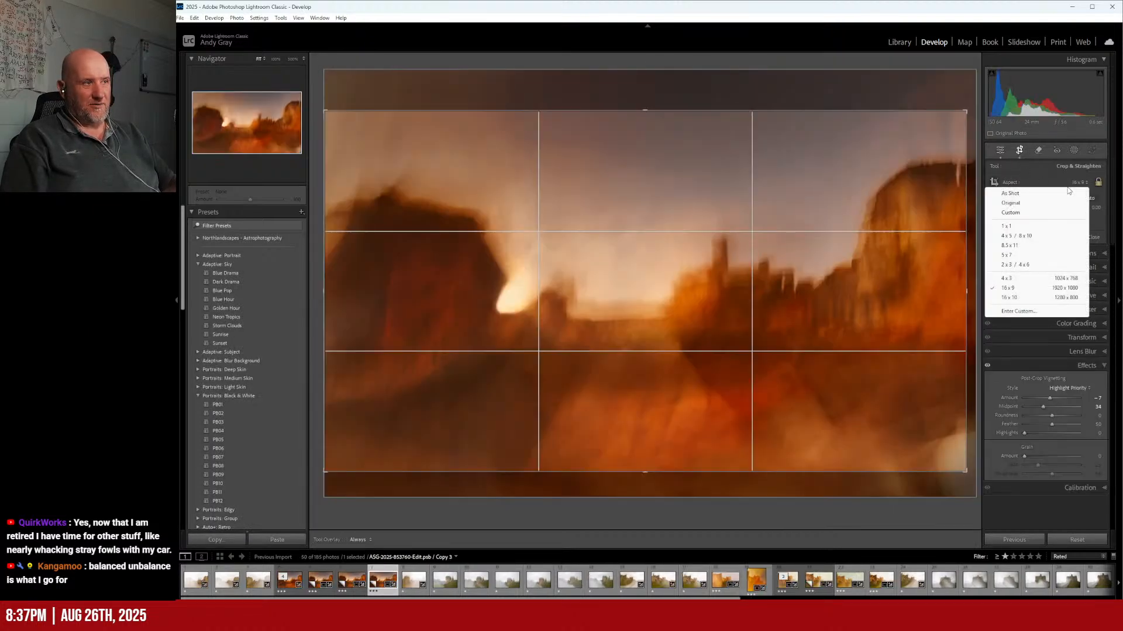
{"action": "left_click", "coordinate": [1046, 226]}
{"action": "mouse_move", "coordinate": [742, 282]}
{"action": "left_mouse_down"}
{"action": "mouse_move", "coordinate": [754, 278]}
{"action": "mouse_move", "coordinate": [752, 264]}
{"action": "left_mouse_up"}
{"action": "left_click_drag", "start_coordinate": [643, 110], "coordinate": [647, 75]}
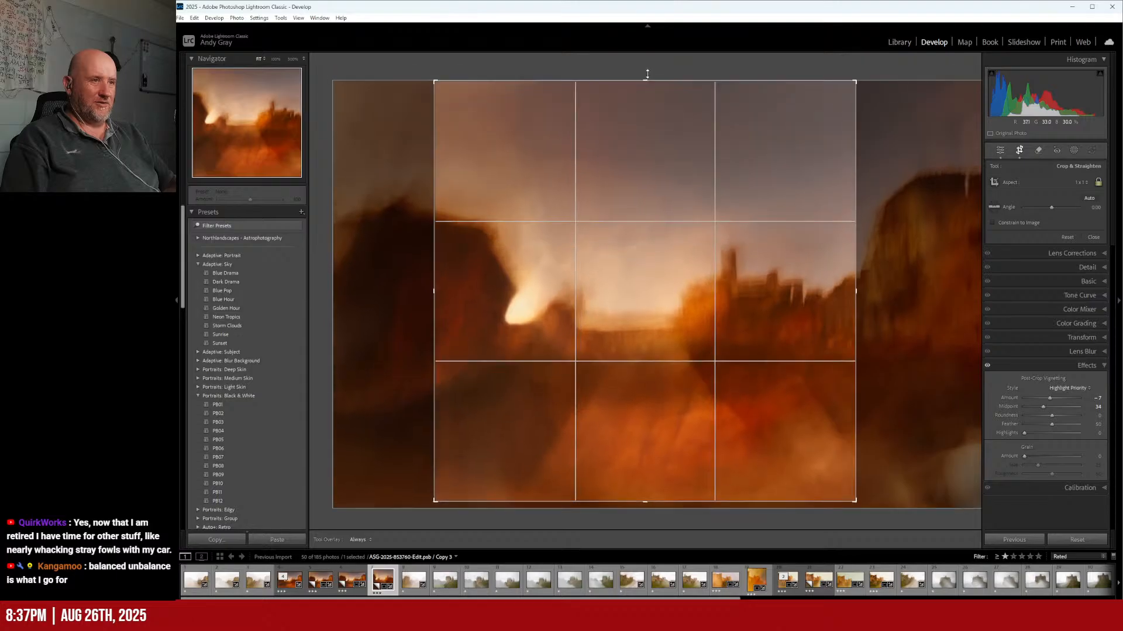
{"action": "left_click_drag", "start_coordinate": [687, 211], "coordinate": [686, 186]}
{"action": "left_click_drag", "start_coordinate": [645, 83], "coordinate": [641, 48]}
{"action": "mouse_move", "coordinate": [667, 257]}
{"action": "left_mouse_down"}
{"action": "mouse_move", "coordinate": [530, 250]}
{"action": "mouse_move", "coordinate": [677, 243]}
{"action": "mouse_move", "coordinate": [587, 258]}
{"action": "mouse_move", "coordinate": [739, 270]}
{"action": "mouse_move", "coordinate": [670, 268]}
{"action": "left_mouse_up"}
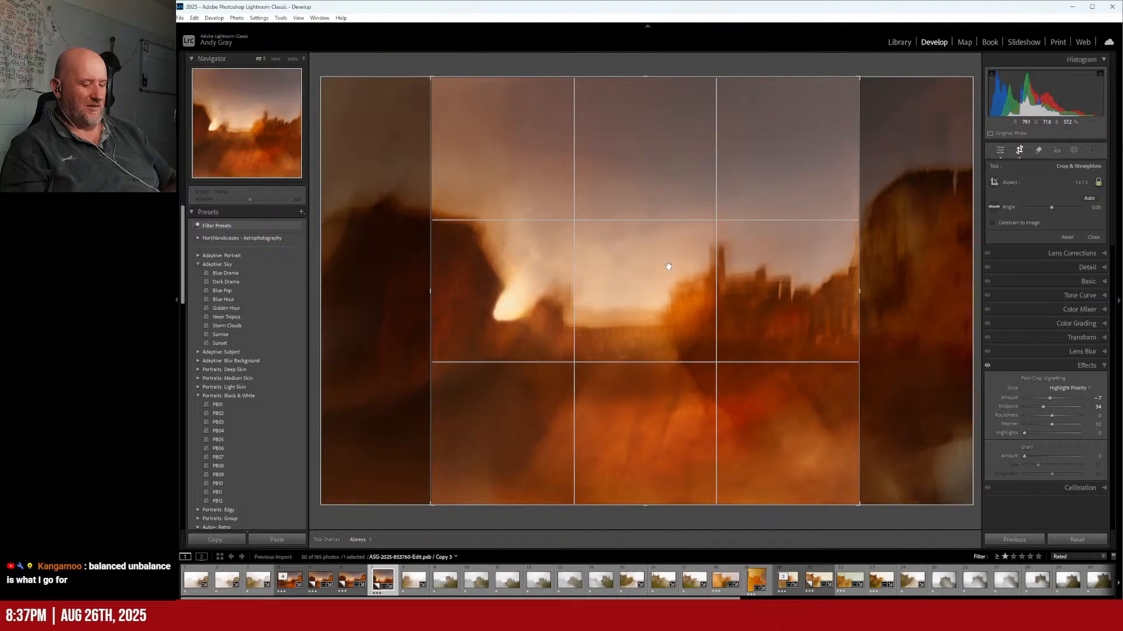
{"action": "key", "text": "Return"}
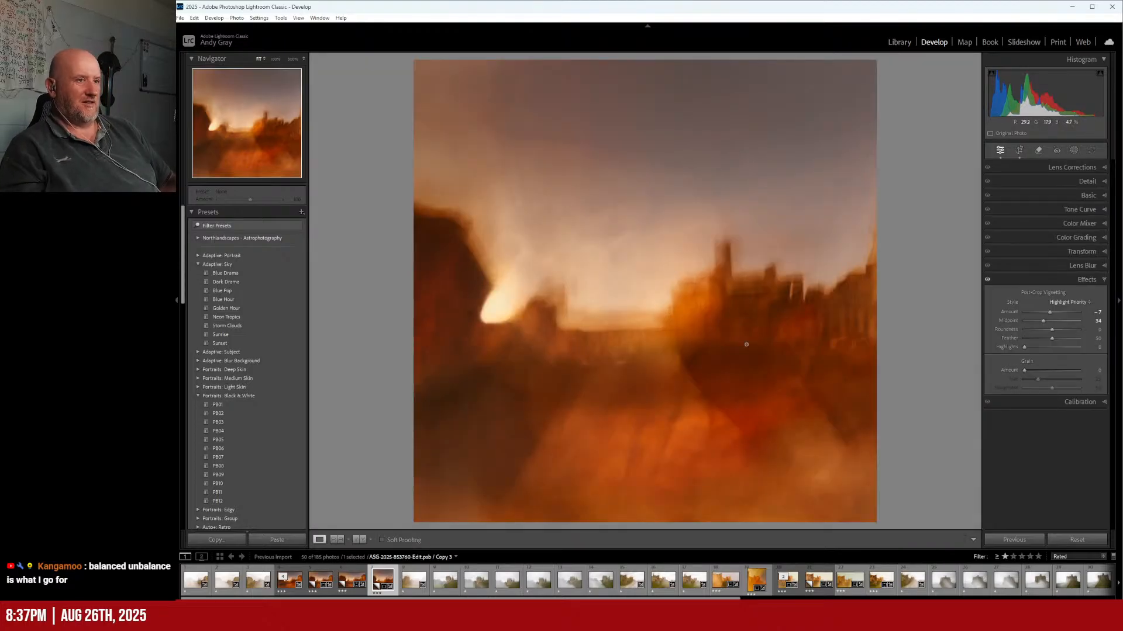
Step: Create a virtual copy of the square version and try a 4 x 5 / 8 x 10 portrait crop around the central rocks
{"action": "right_click", "coordinate": [706, 364]}
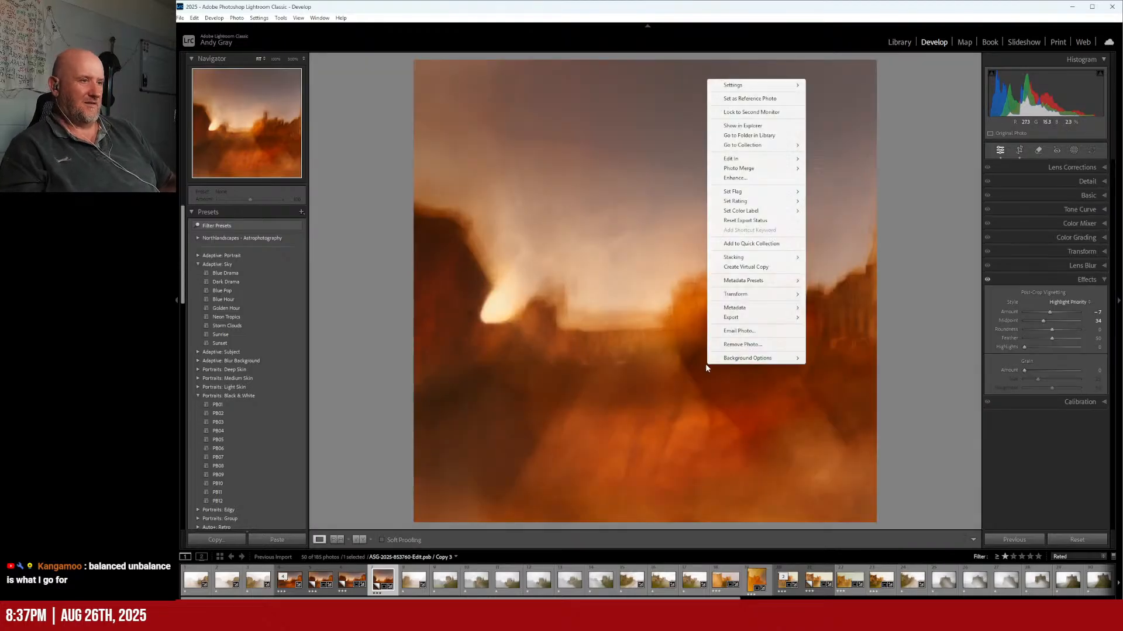
{"action": "left_click", "coordinate": [754, 267]}
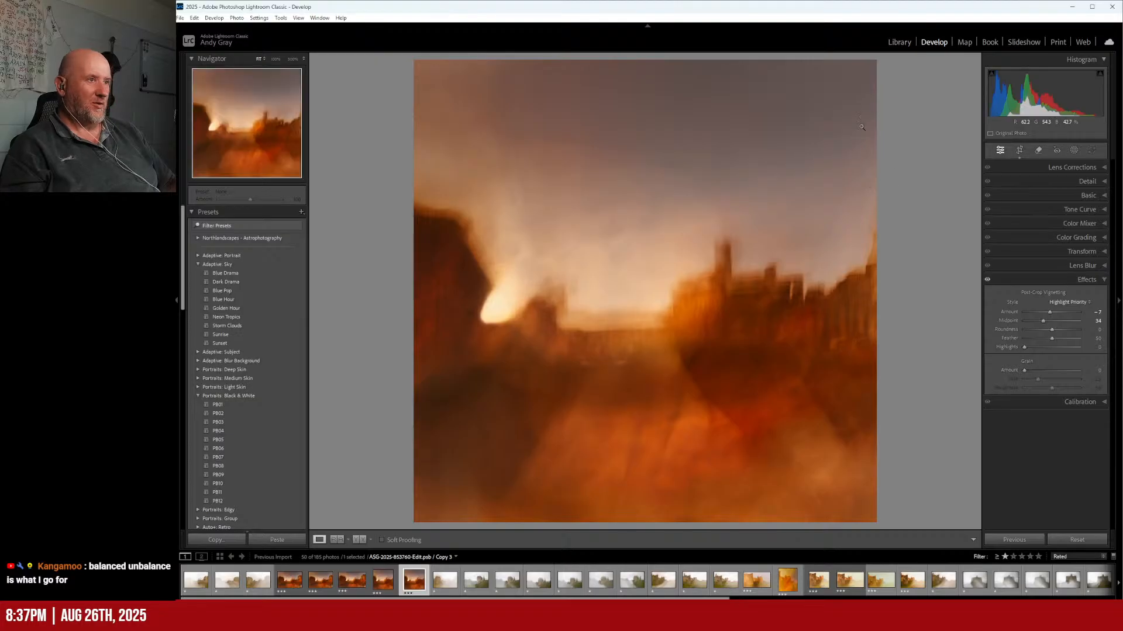
{"action": "left_click", "coordinate": [1020, 153]}
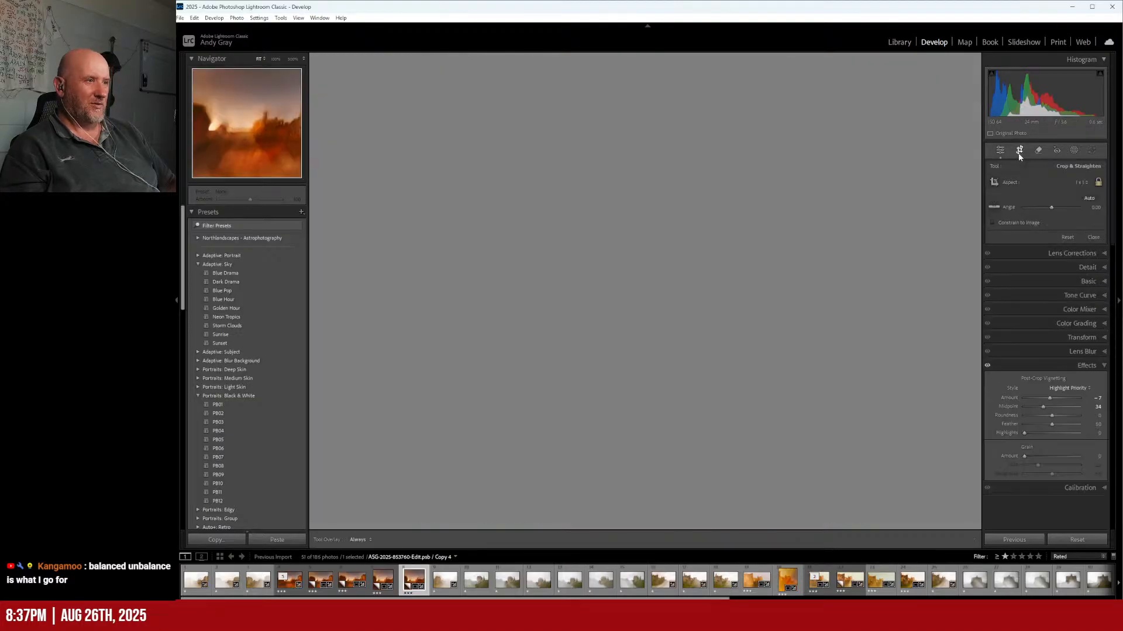
{"action": "left_click", "coordinate": [1078, 183]}
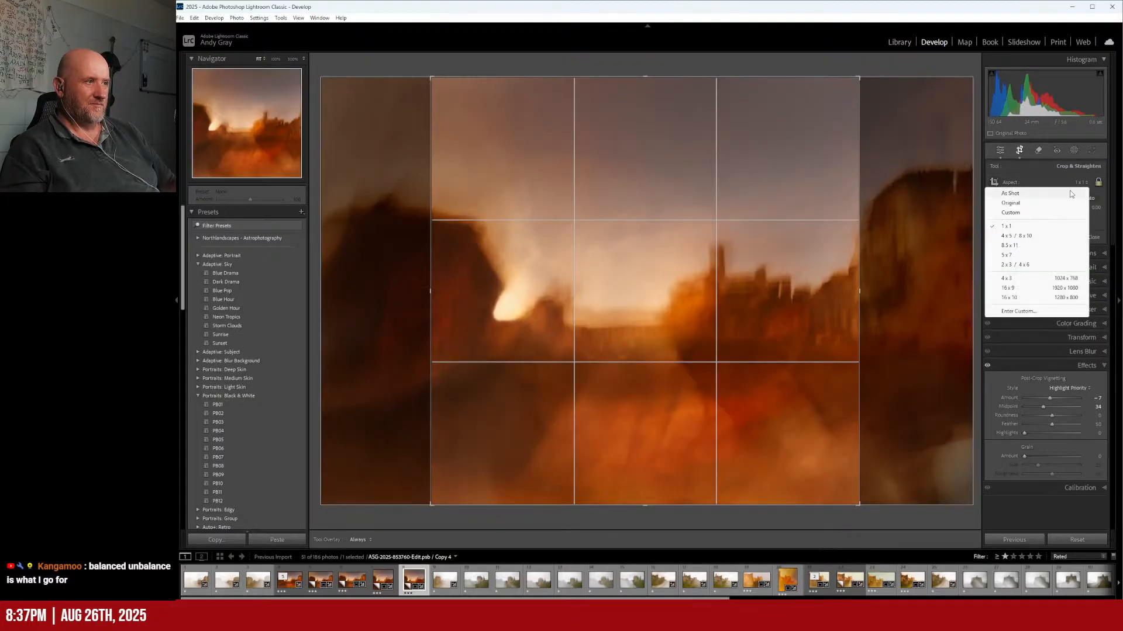
{"action": "left_click", "coordinate": [1052, 237]}
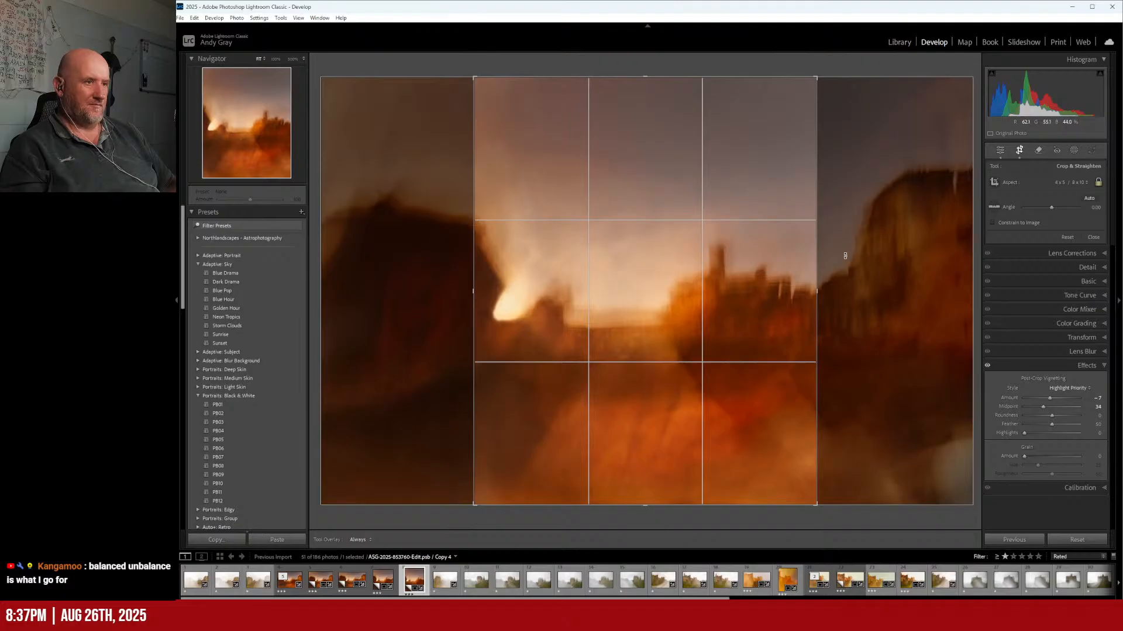
{"action": "left_click_drag", "start_coordinate": [682, 318], "coordinate": [657, 319]}
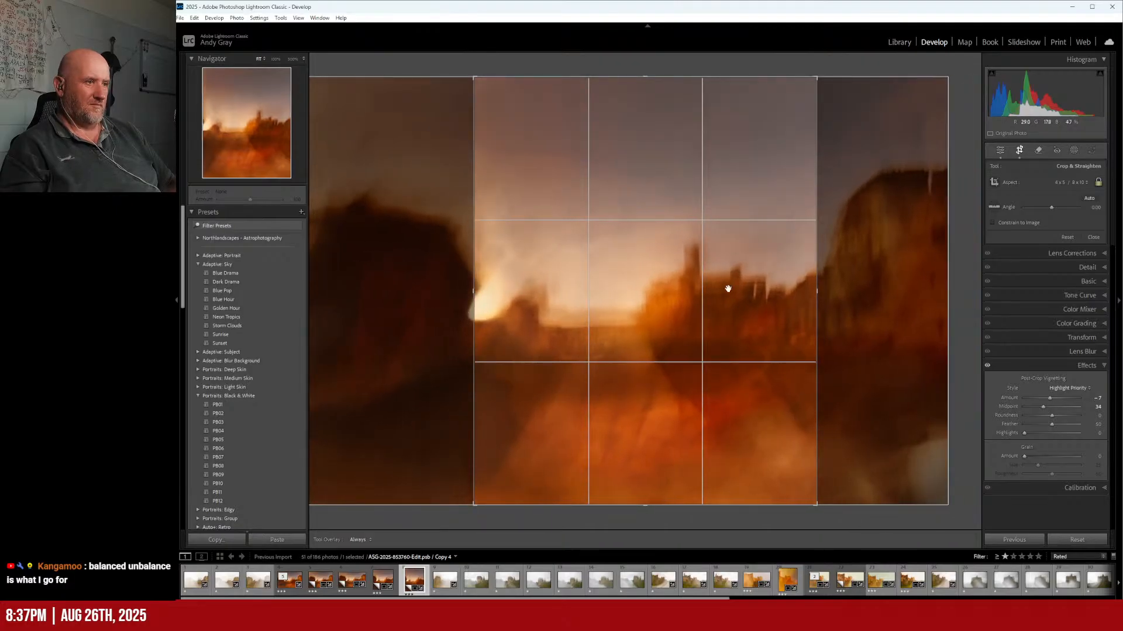
{"action": "left_click_drag", "start_coordinate": [816, 290], "coordinate": [805, 290]}
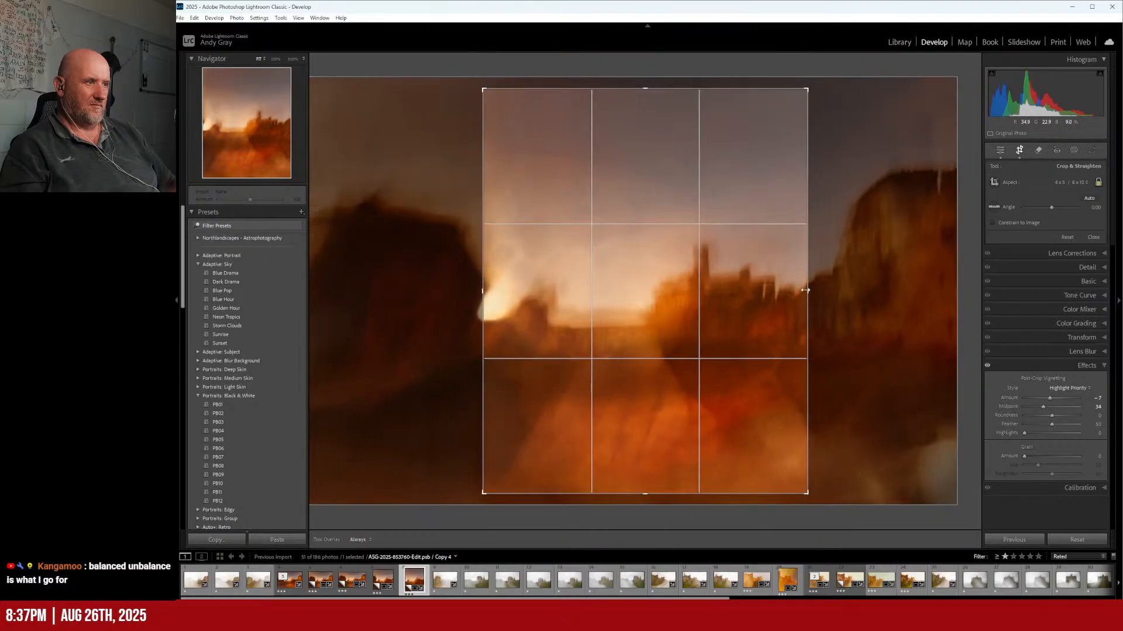
Step: Change the new copy's portrait crop to 5 x 7 and enlarge it to the full image height
{"action": "left_click", "coordinate": [1064, 187]}
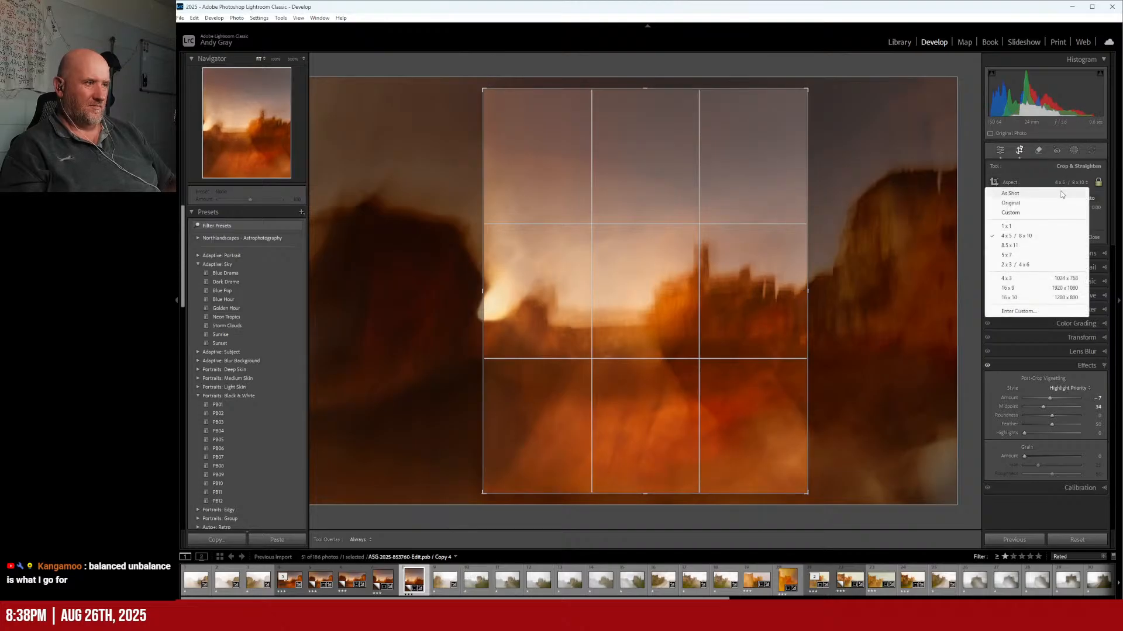
{"action": "left_click", "coordinate": [1040, 255]}
{"action": "left_click_drag", "start_coordinate": [690, 315], "coordinate": [682, 285]}
{"action": "left_click_drag", "start_coordinate": [643, 90], "coordinate": [643, 58]}
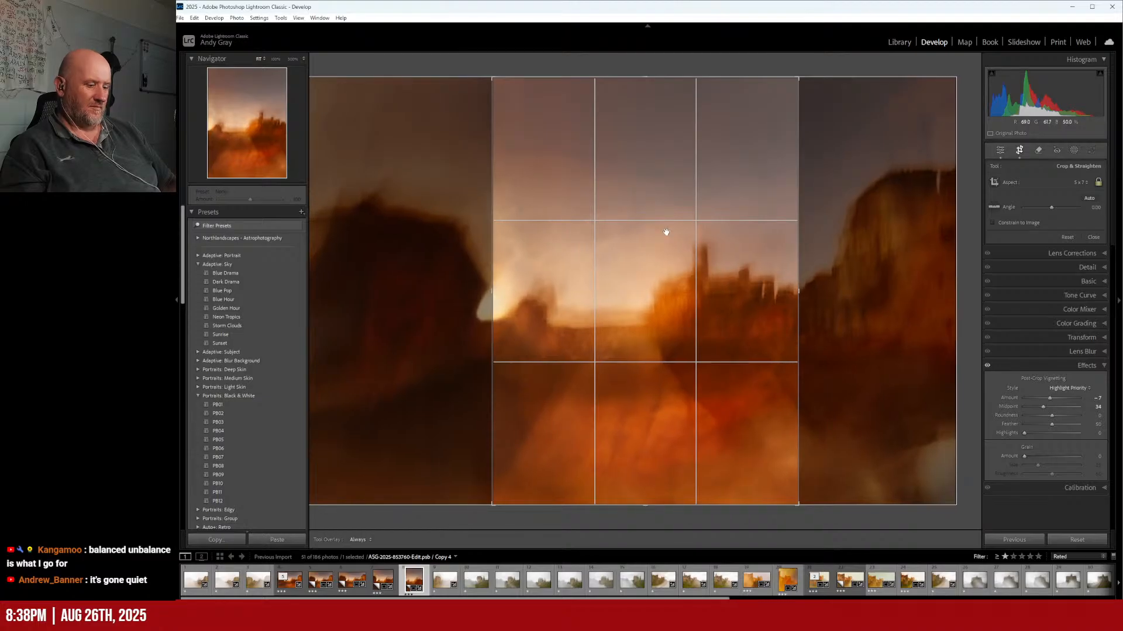
{"action": "key", "text": "Return"}
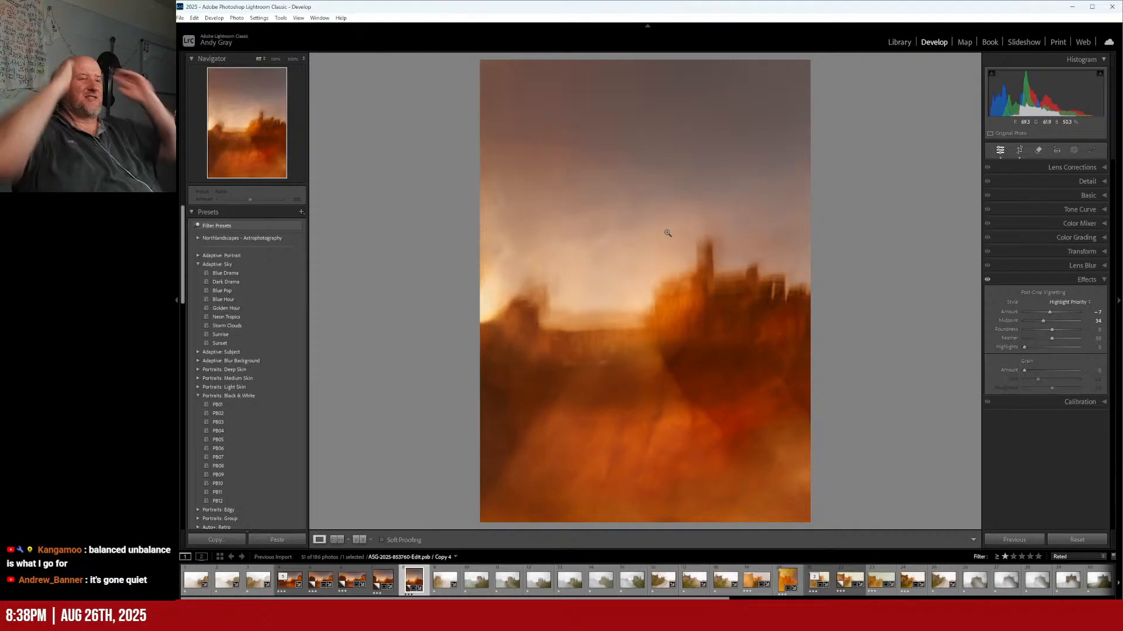
Step: Change the portrait copy's crop to 4 x 5 / 8 x 10 at full image height, keeping it level and framing both the glow and central rocks
{"action": "left_click", "coordinate": [1019, 151]}
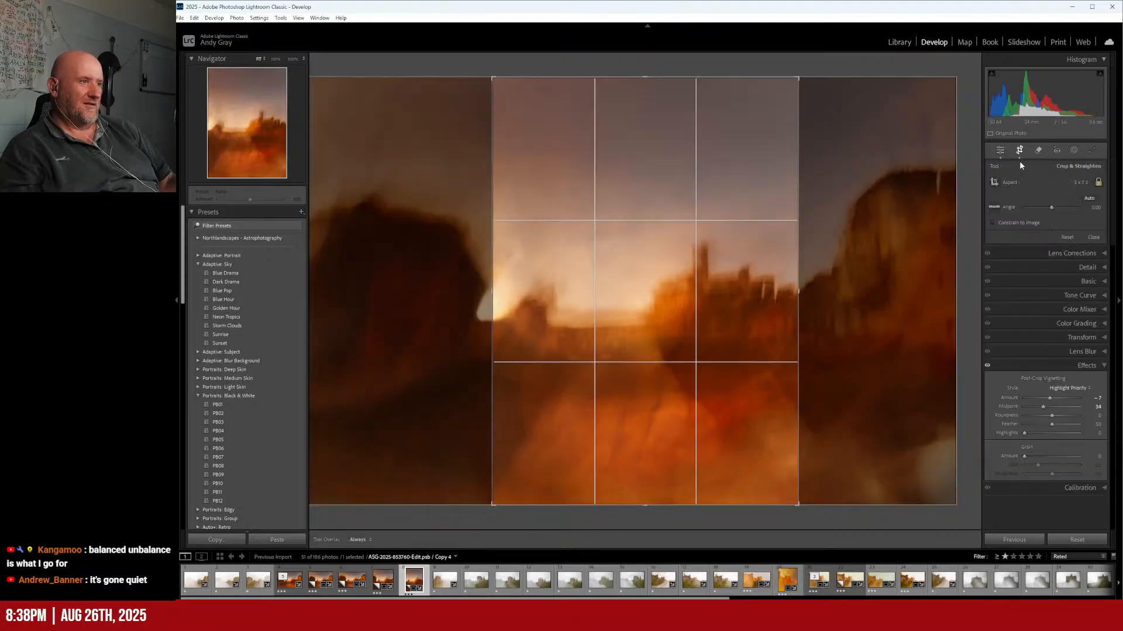
{"action": "left_click", "coordinate": [1077, 182]}
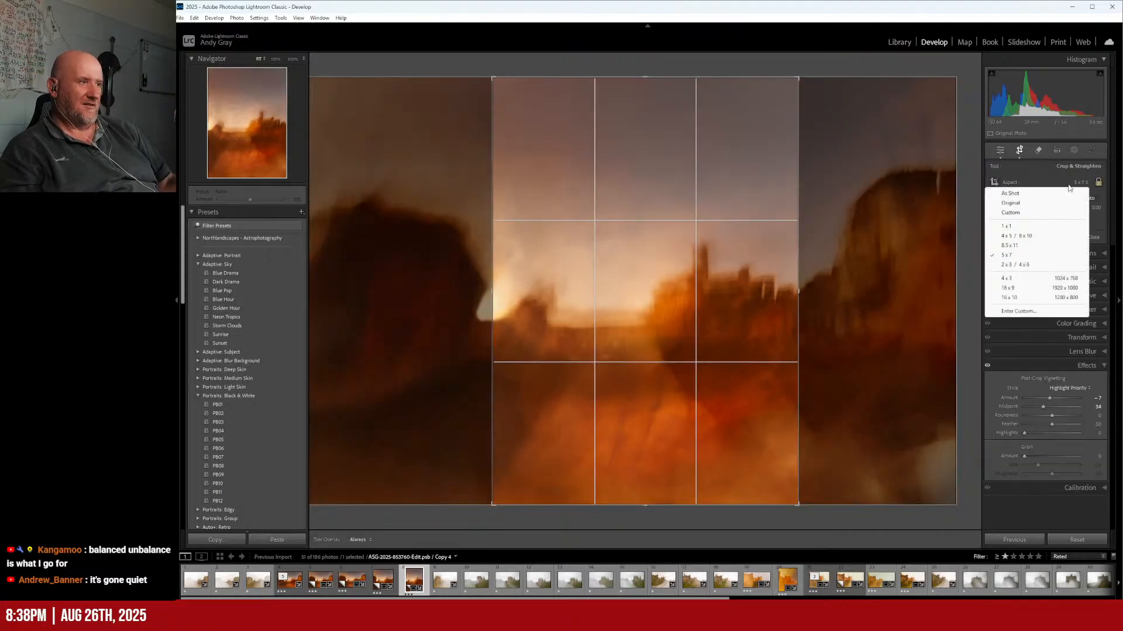
{"action": "left_click", "coordinate": [1038, 236]}
{"action": "left_click_drag", "start_coordinate": [623, 103], "coordinate": [647, 40]}
{"action": "left_click_drag", "start_coordinate": [646, 499], "coordinate": [646, 501]}
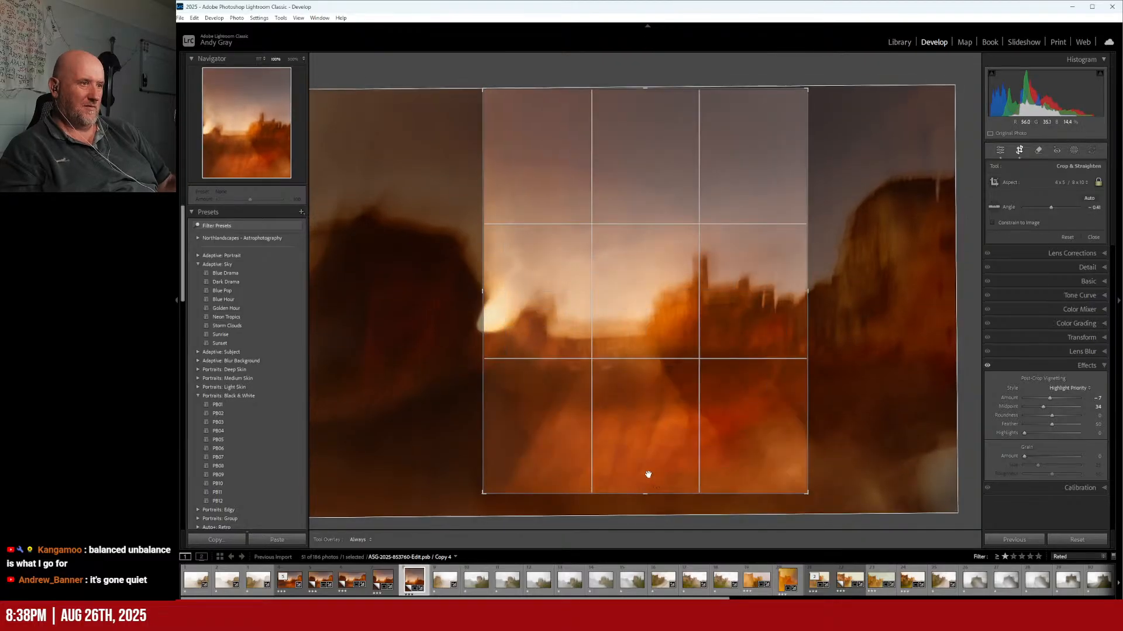
{"action": "key", "text": "ctrl+z"}
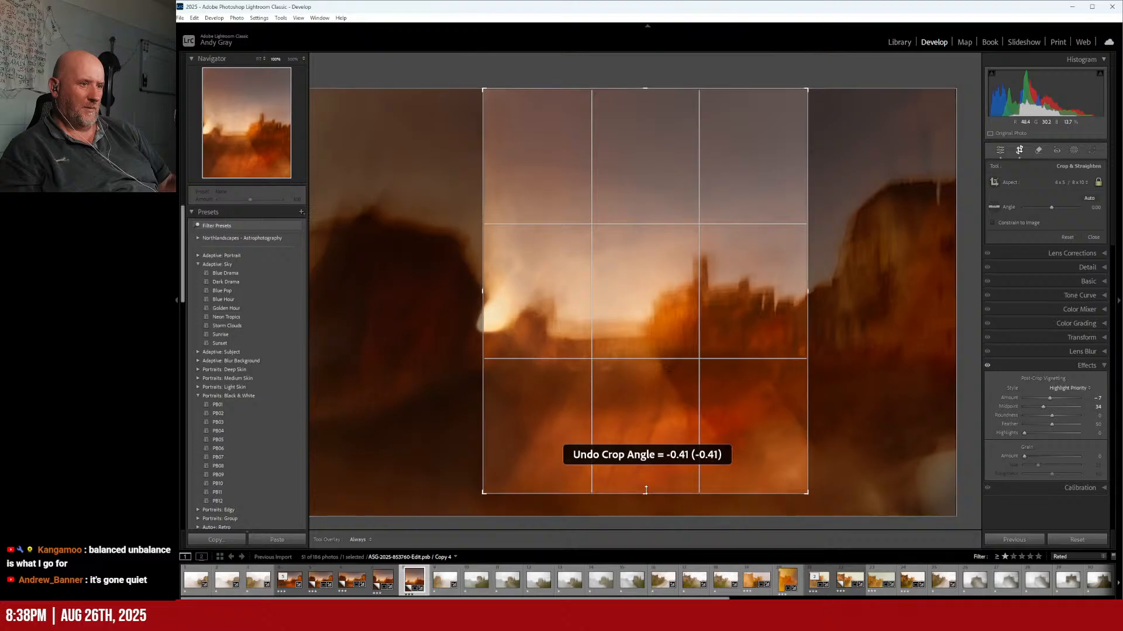
{"action": "mouse_move", "coordinate": [681, 403]}
{"action": "left_mouse_down"}
{"action": "mouse_move", "coordinate": [662, 404]}
{"action": "mouse_move", "coordinate": [714, 413]}
{"action": "mouse_move", "coordinate": [699, 413]}
{"action": "left_mouse_up"}
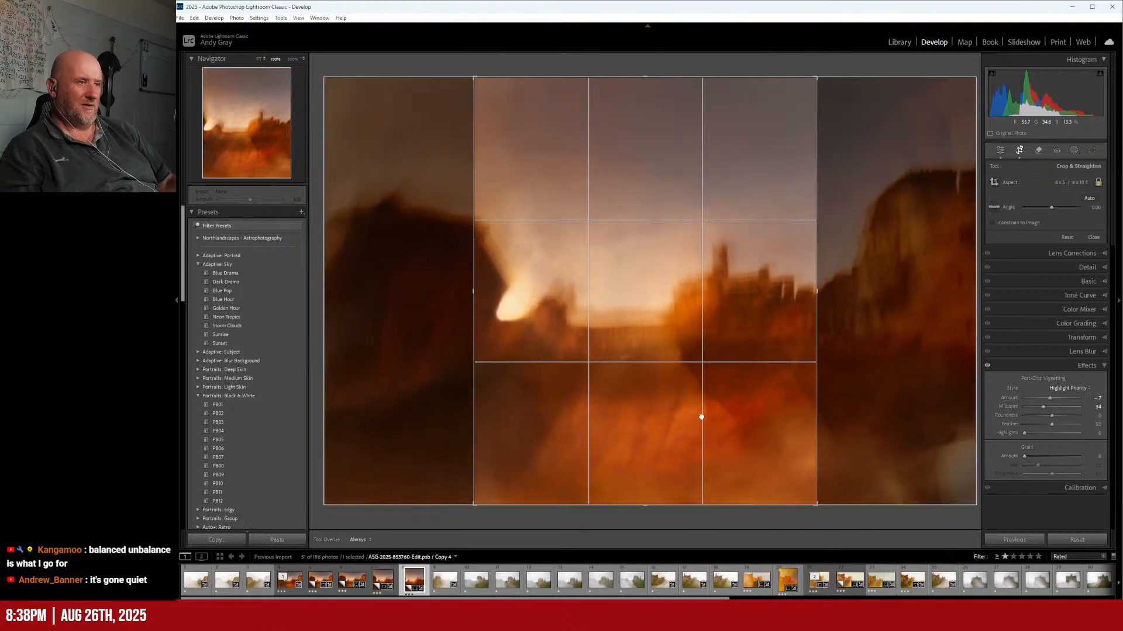
{"action": "key", "text": "Return"}
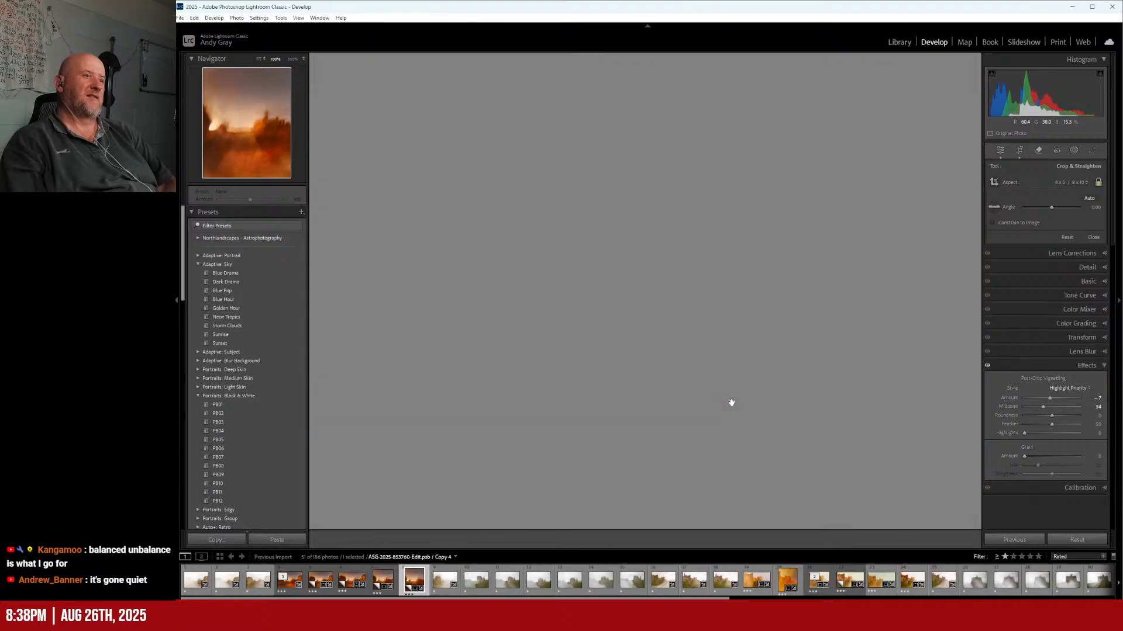
{"action": "left_click", "coordinate": [723, 403]}
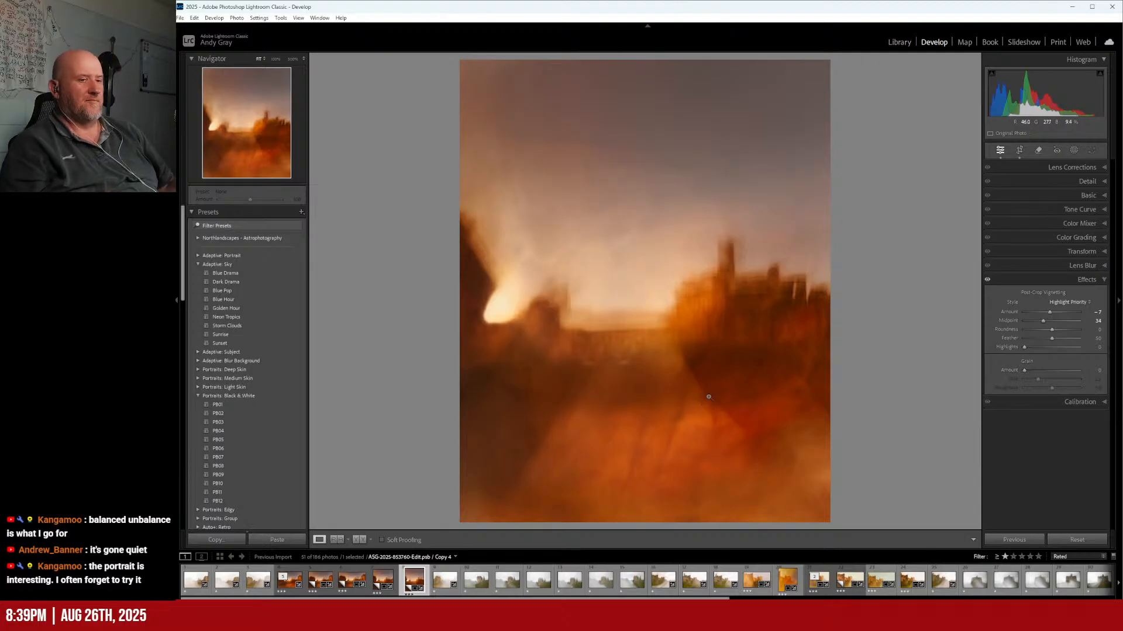
Step: Create a virtual copy of the 4 x 5 version and crop it to a 2 x 3 / 4 x 6 portrait shifted onto the central rocks
{"action": "right_click", "coordinate": [700, 386]}
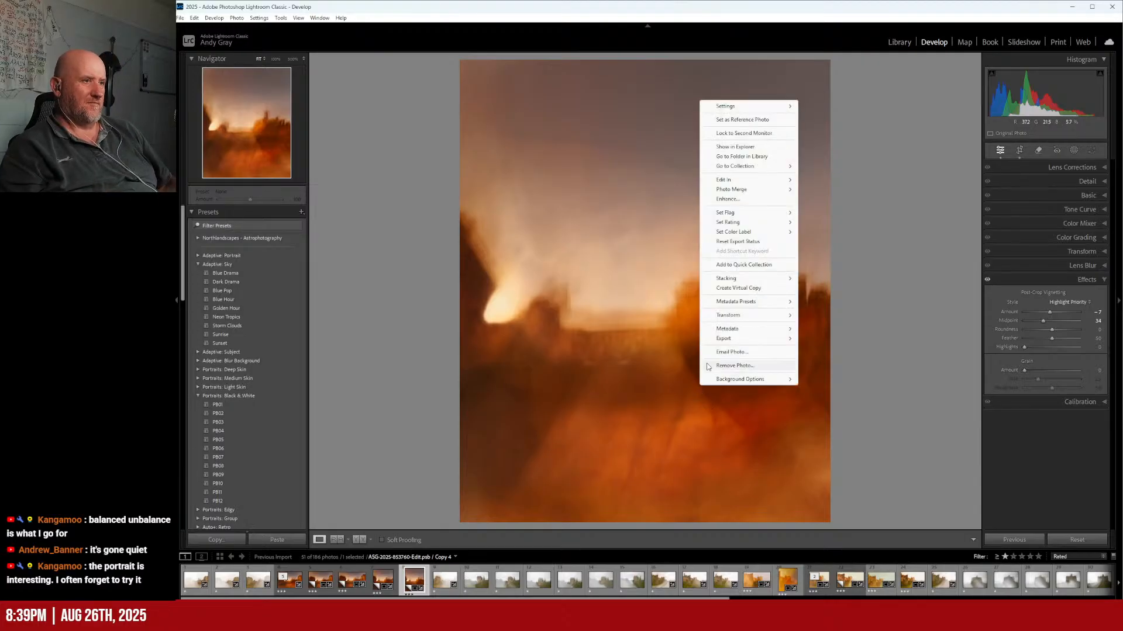
{"action": "left_click", "coordinate": [749, 288]}
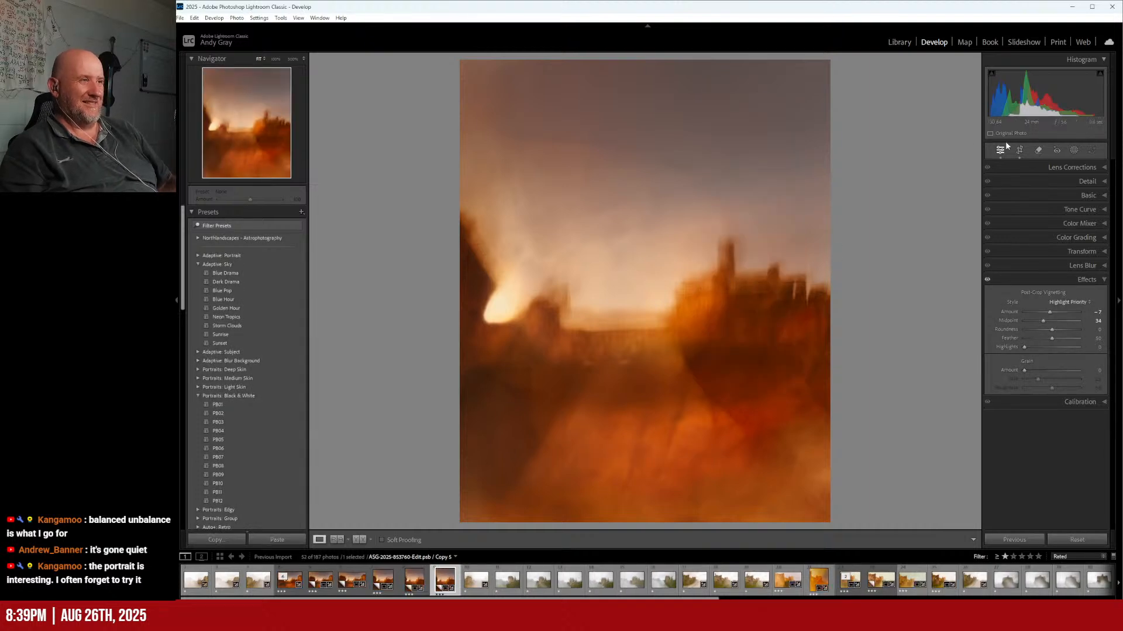
{"action": "left_click", "coordinate": [1019, 151]}
{"action": "left_click", "coordinate": [1070, 183]}
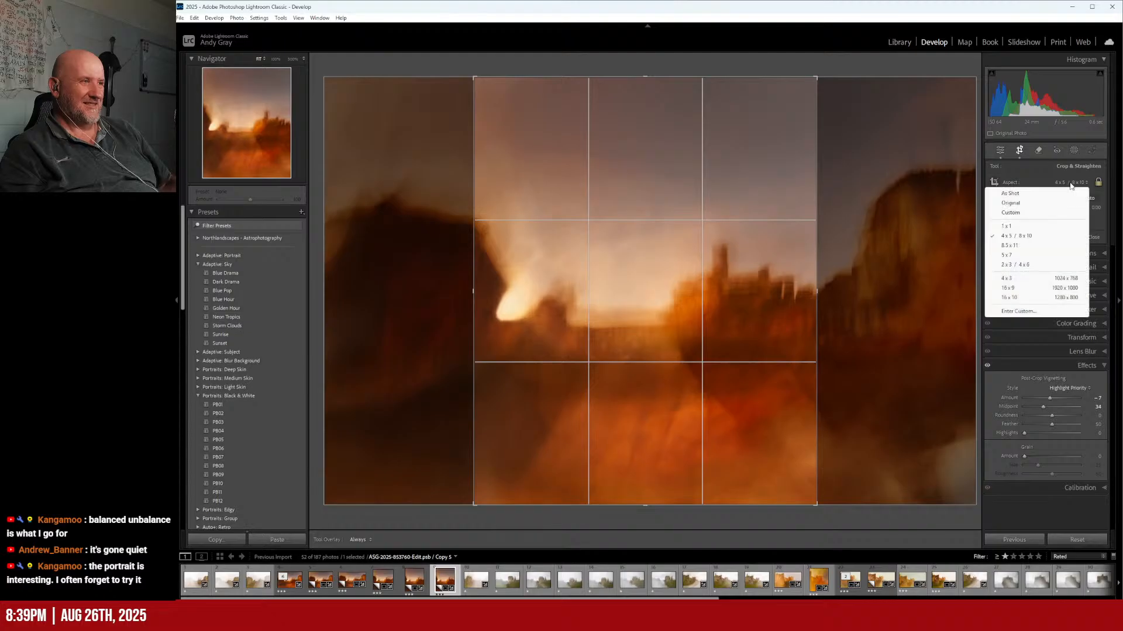
{"action": "left_click", "coordinate": [1037, 266]}
{"action": "left_click_drag", "start_coordinate": [692, 302], "coordinate": [653, 301]}
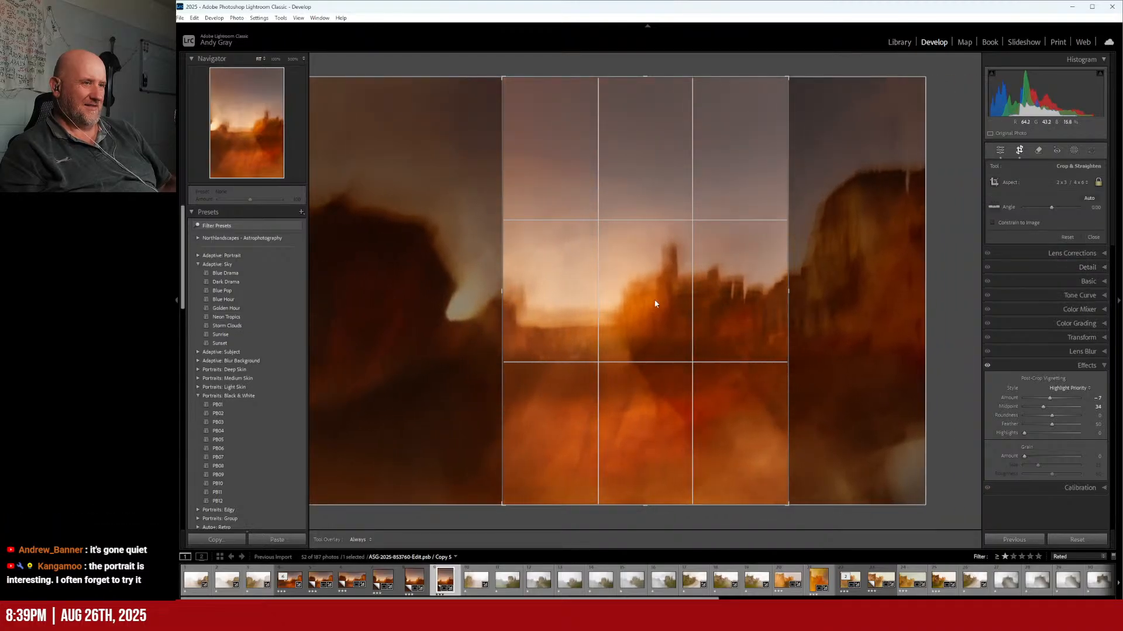
Step: Refine the size and framing of the 2 x 3 portrait crop to nearly the full image height around the central rocks and apply it
{"action": "left_click_drag", "start_coordinate": [790, 298], "coordinate": [759, 293]}
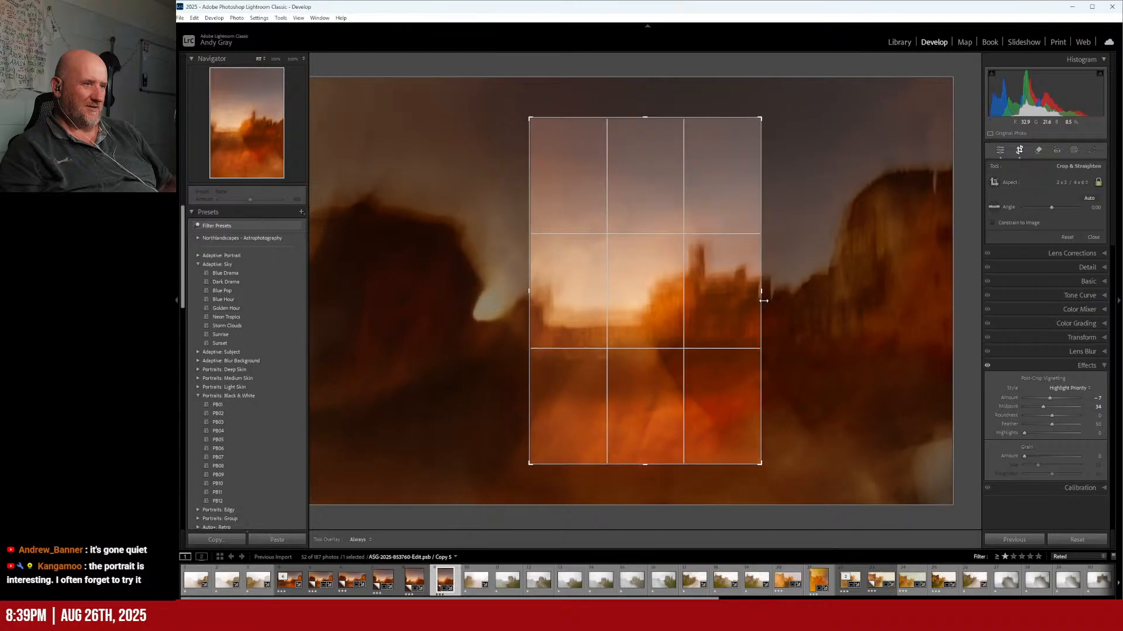
{"action": "left_click_drag", "start_coordinate": [693, 305], "coordinate": [707, 304]}
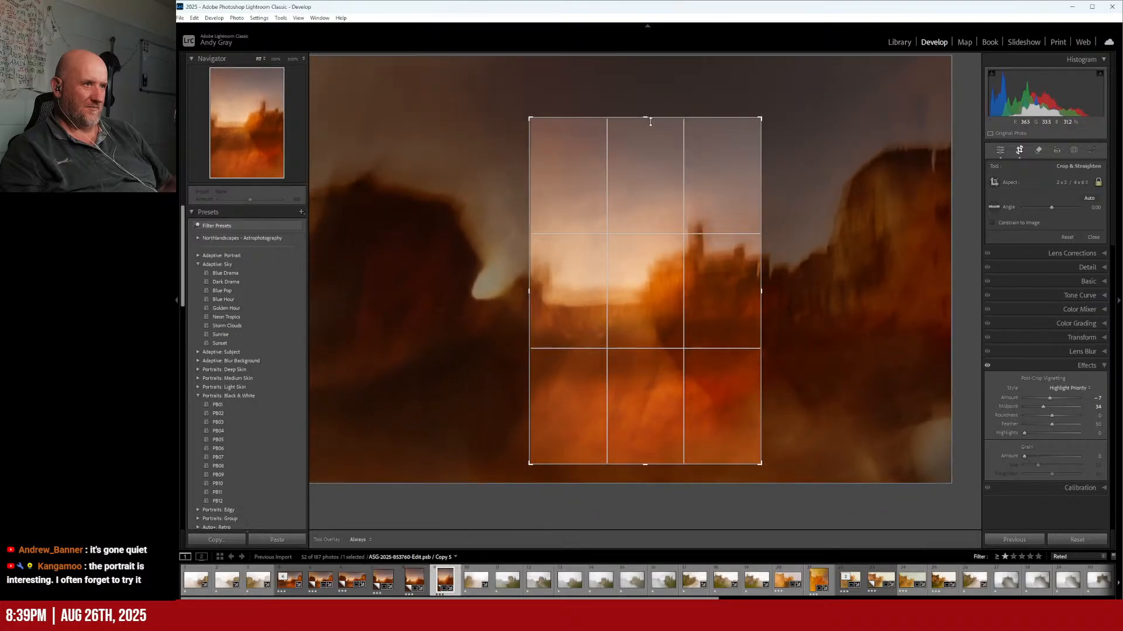
{"action": "left_click_drag", "start_coordinate": [760, 117], "coordinate": [775, 70]}
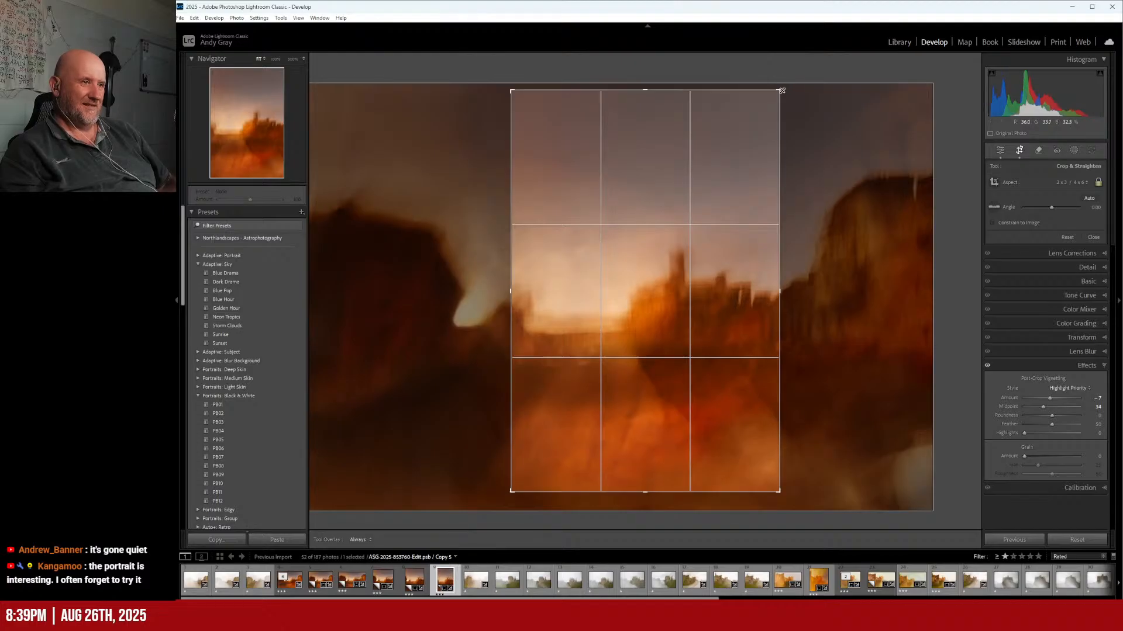
{"action": "left_click_drag", "start_coordinate": [782, 91], "coordinate": [789, 79]}
{"action": "key", "text": "Return"}
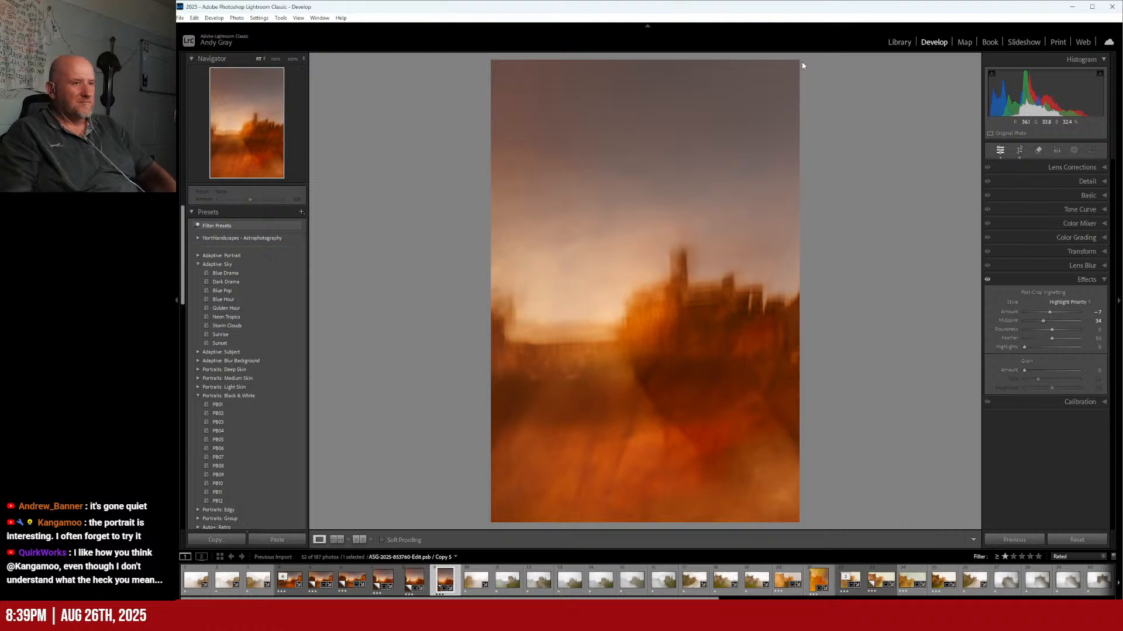
Step: Inspect the rock detail of the 2 x 3 portrait up close and compare it with the 4 x 5, square and 16 x 9 copies in the Library
{"action": "left_click", "coordinate": [639, 337]}
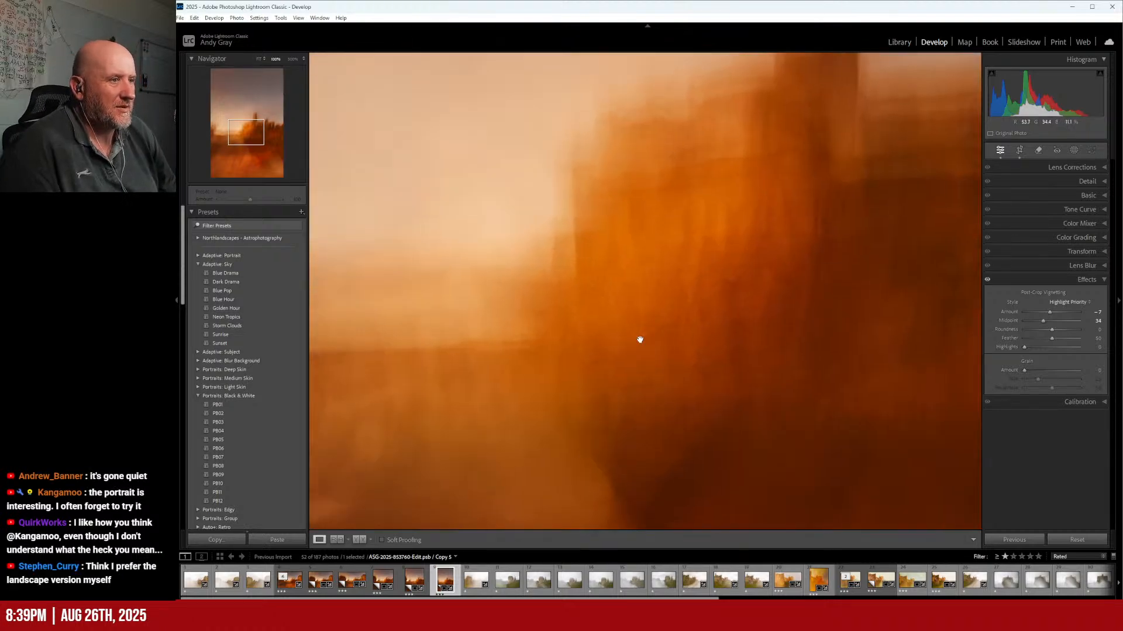
{"action": "left_click_drag", "start_coordinate": [760, 318], "coordinate": [642, 314]}
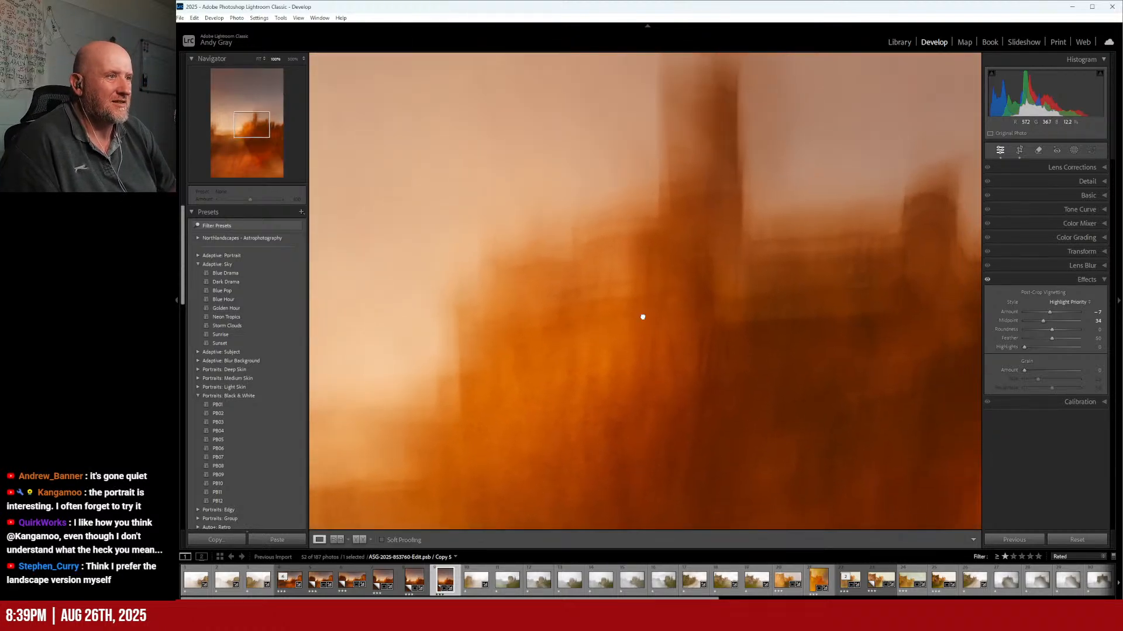
{"action": "left_click", "coordinate": [643, 316]}
{"action": "left_click", "coordinate": [747, 304]}
{"action": "left_click", "coordinate": [650, 313]}
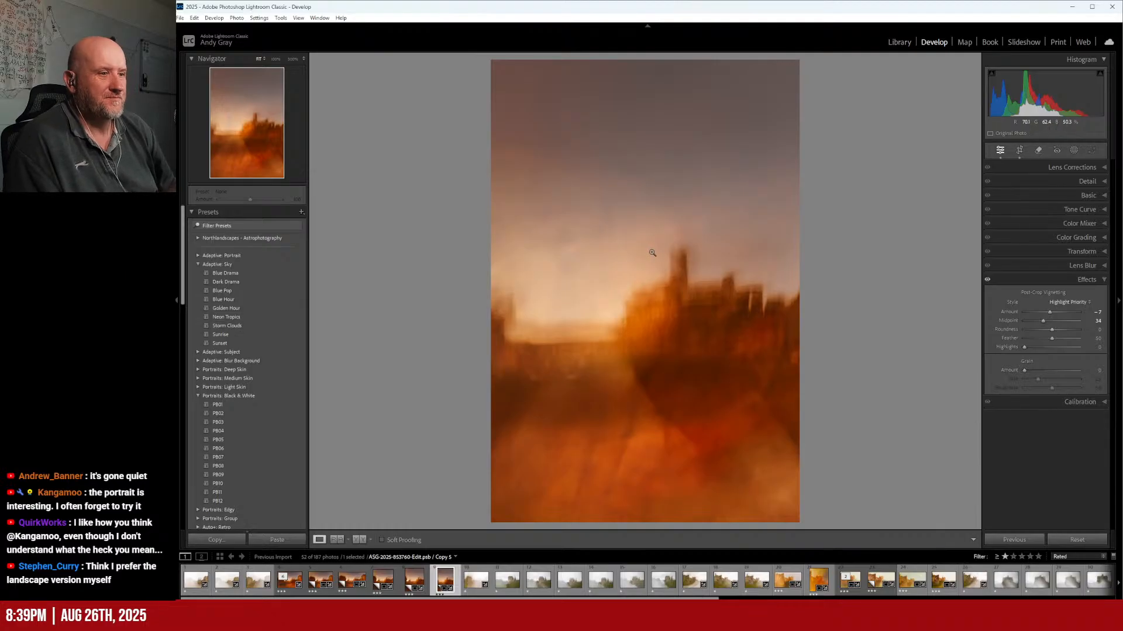
{"action": "left_click", "coordinate": [899, 42]}
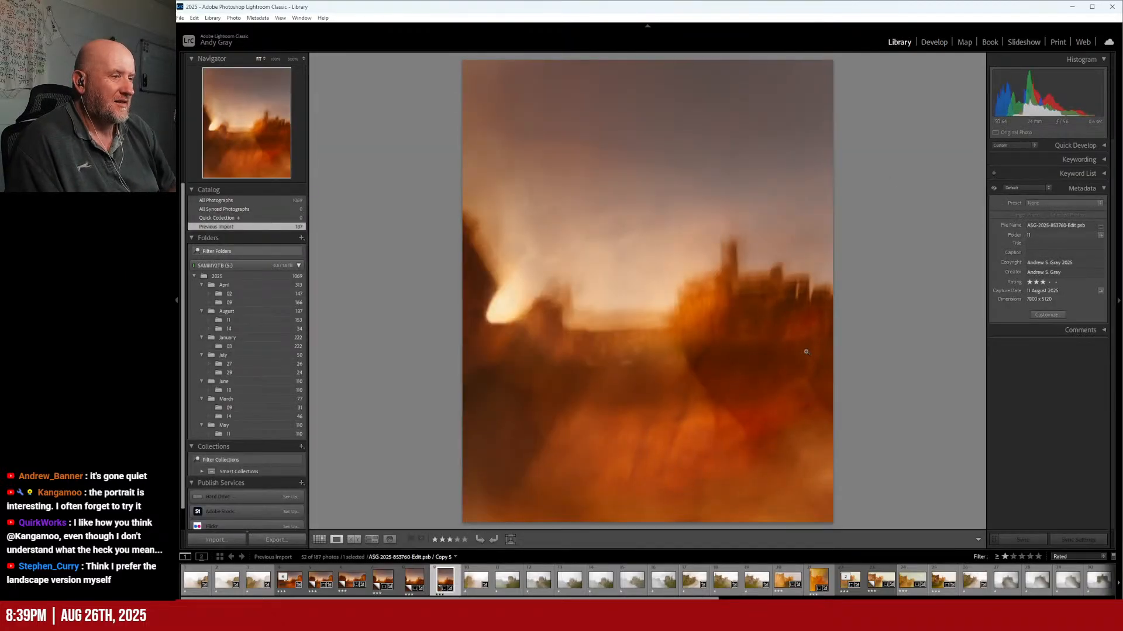
{"action": "key", "text": "Left"}
{"action": "key", "text": "Left"}
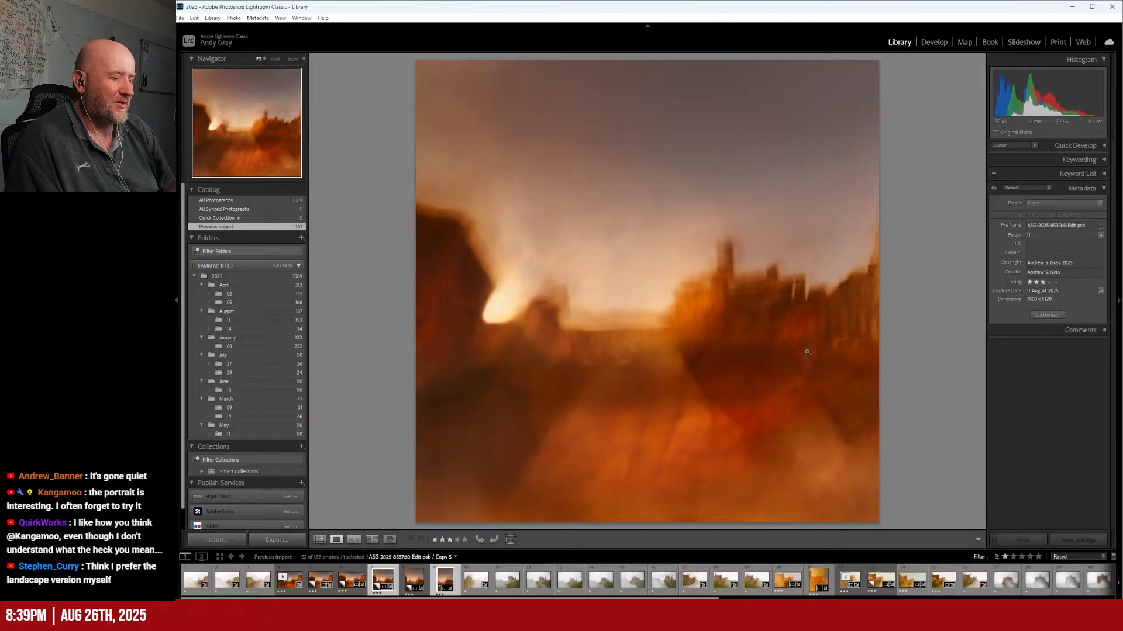
{"action": "key", "text": "Left"}
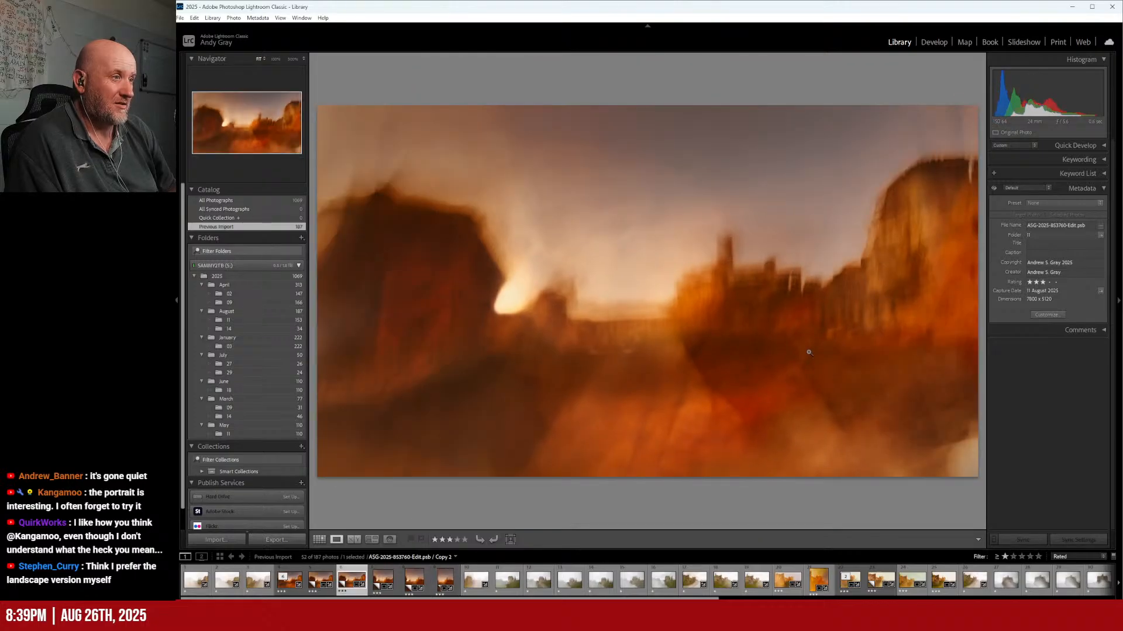
{"action": "key", "text": "Right"}
{"action": "key", "text": "Right"}
{"action": "key", "text": "Right"}
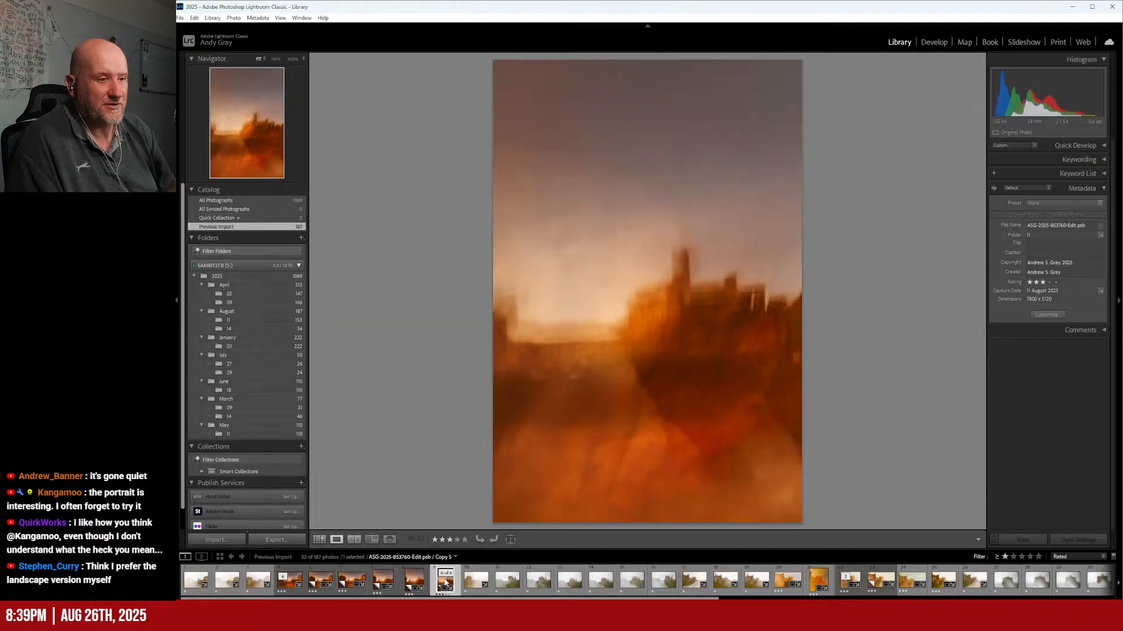
Step: Create a virtual copy of the 2 x 3 portrait version and open it for cropping in Develop
{"action": "right_click", "coordinate": [638, 265]}
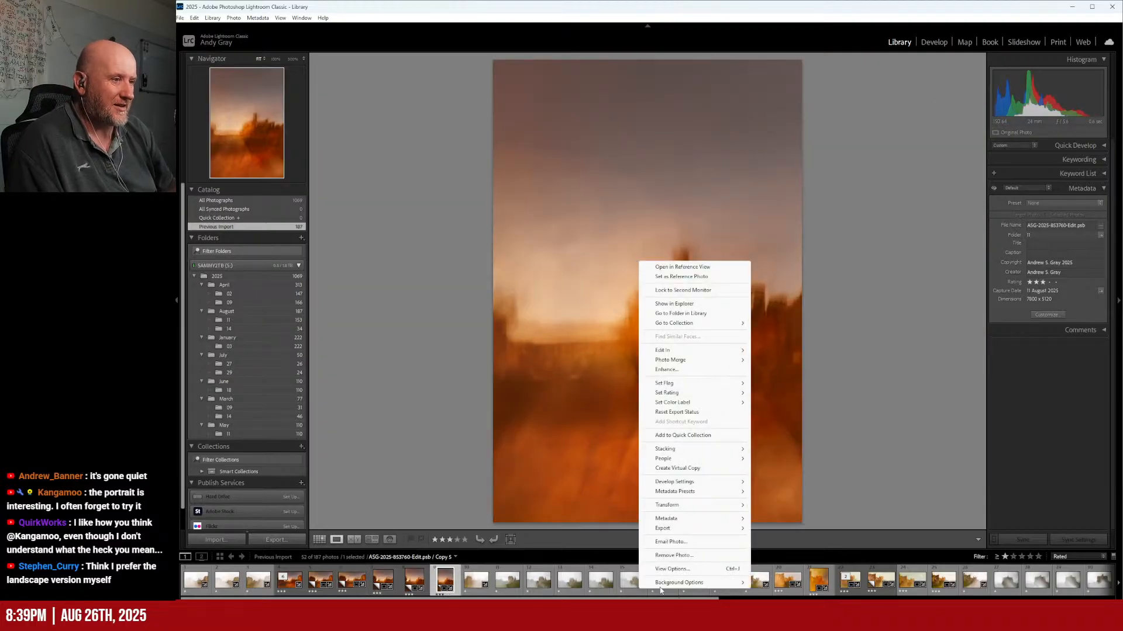
{"action": "left_click", "coordinate": [722, 468]}
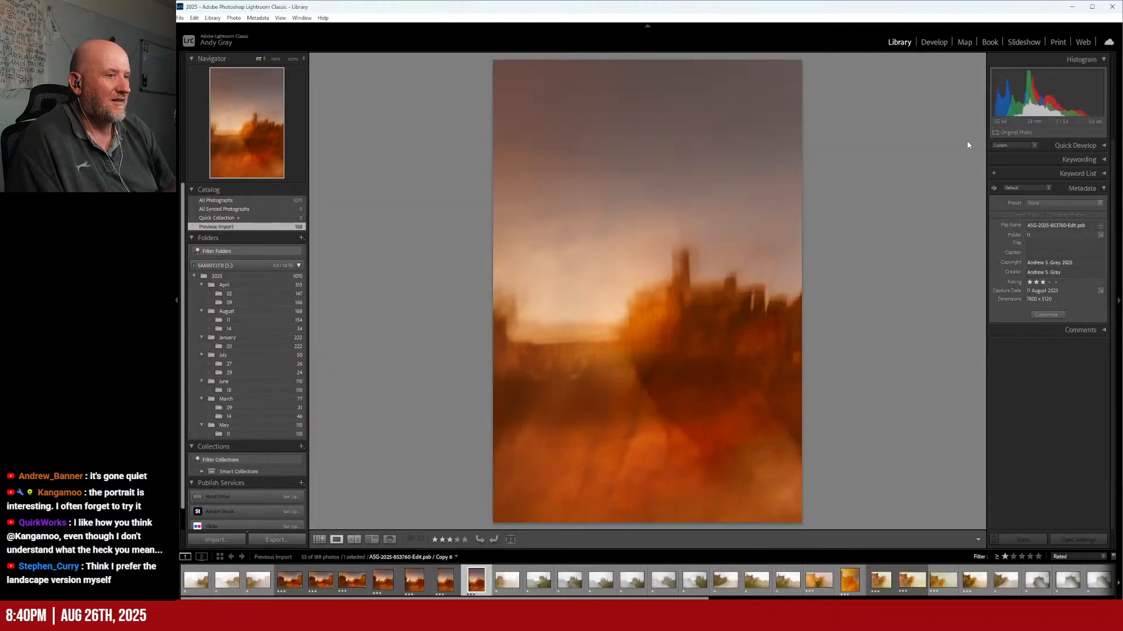
{"action": "key", "text": "d"}
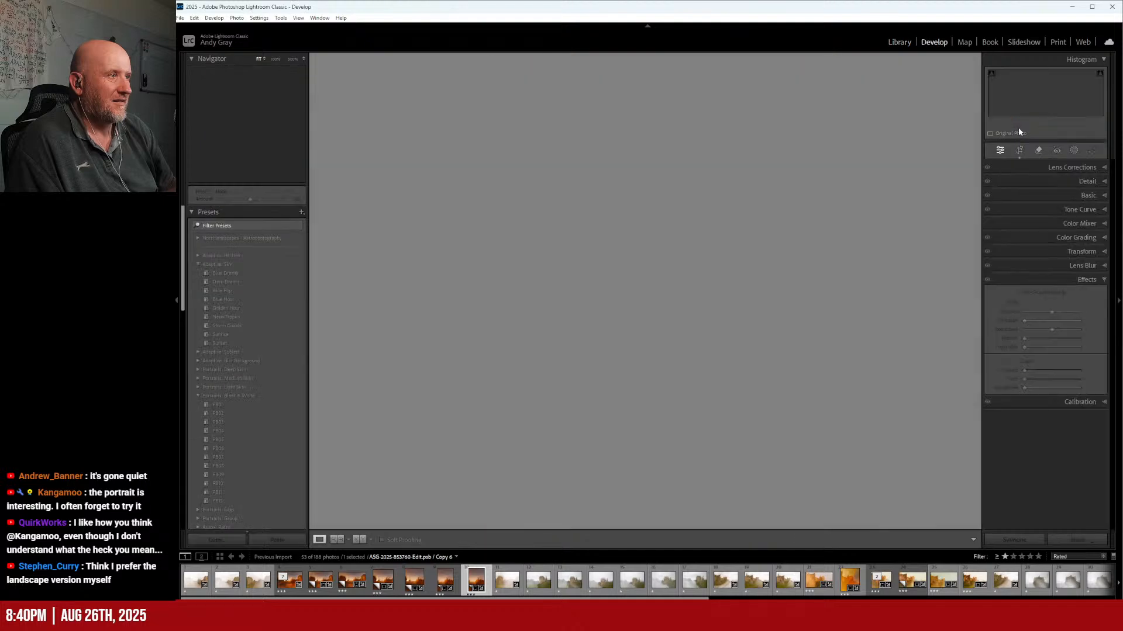
{"action": "left_click", "coordinate": [1021, 151]}
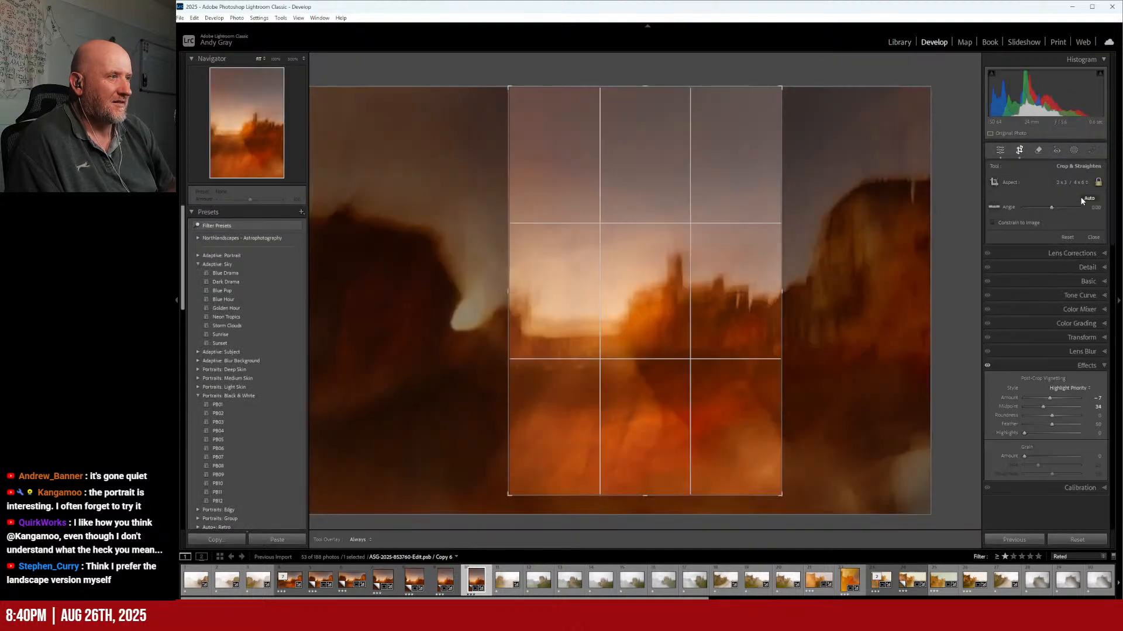
Step: Set the new copy's crop to a custom aspect ratio of 16 x 7
{"action": "left_click", "coordinate": [1072, 183]}
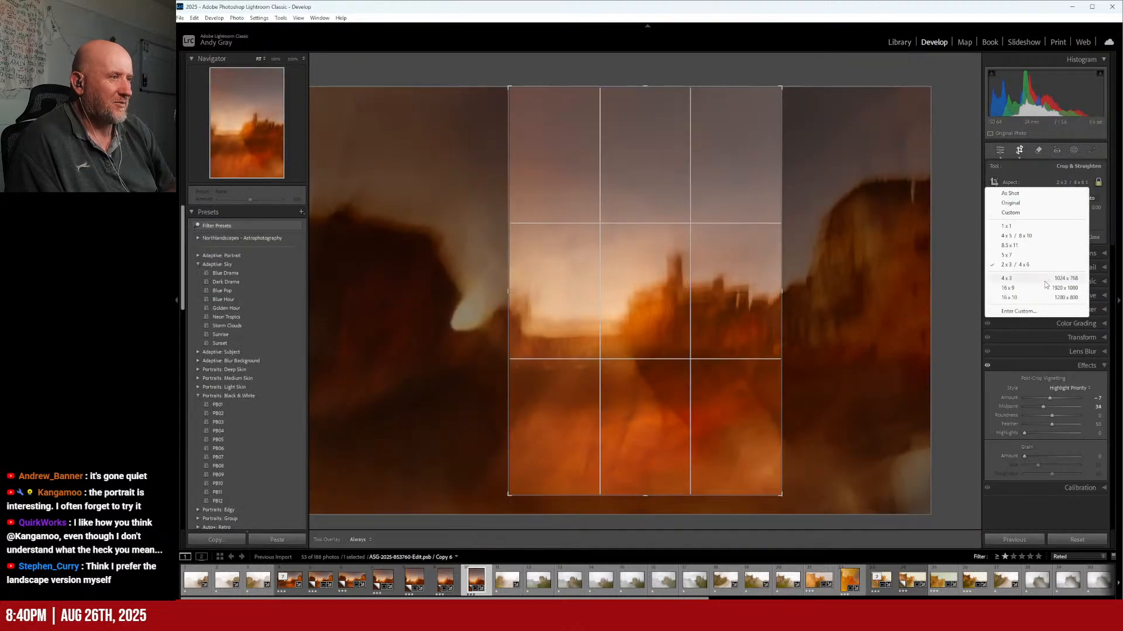
{"action": "left_click", "coordinate": [1030, 313]}
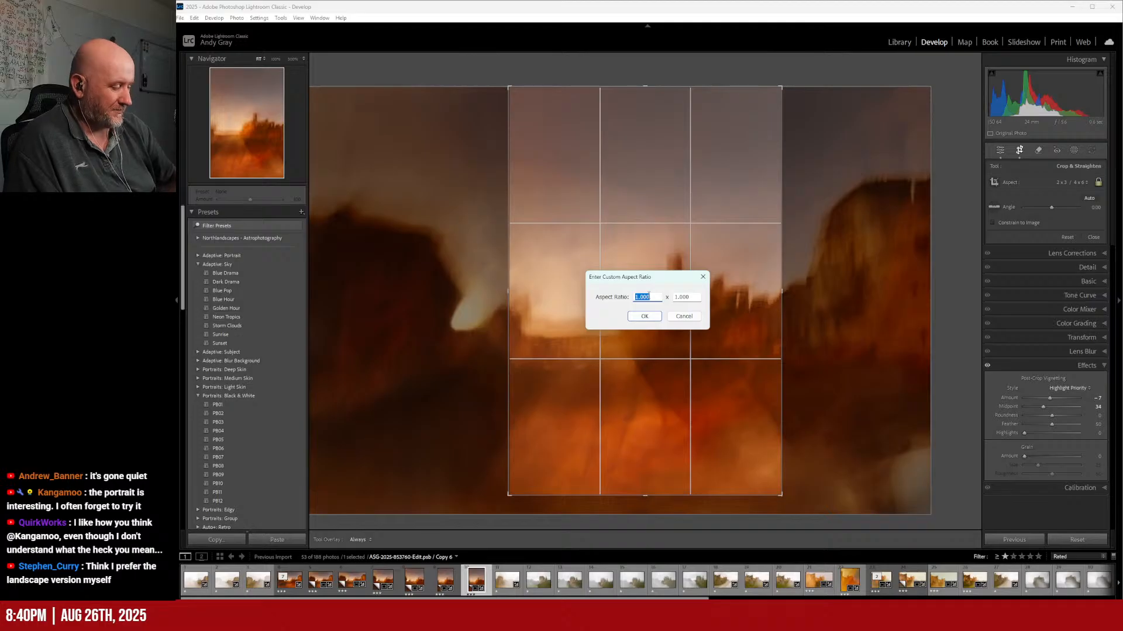
{"action": "type", "text": "16"}
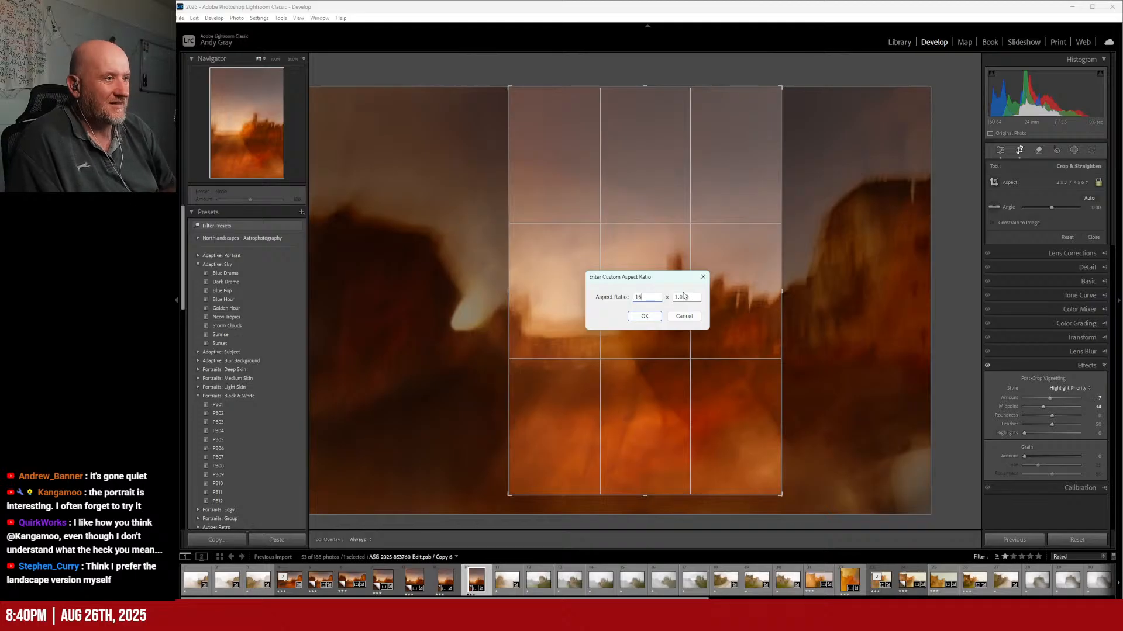
{"action": "key", "text": "Tab"}
{"action": "type", "text": "7"}
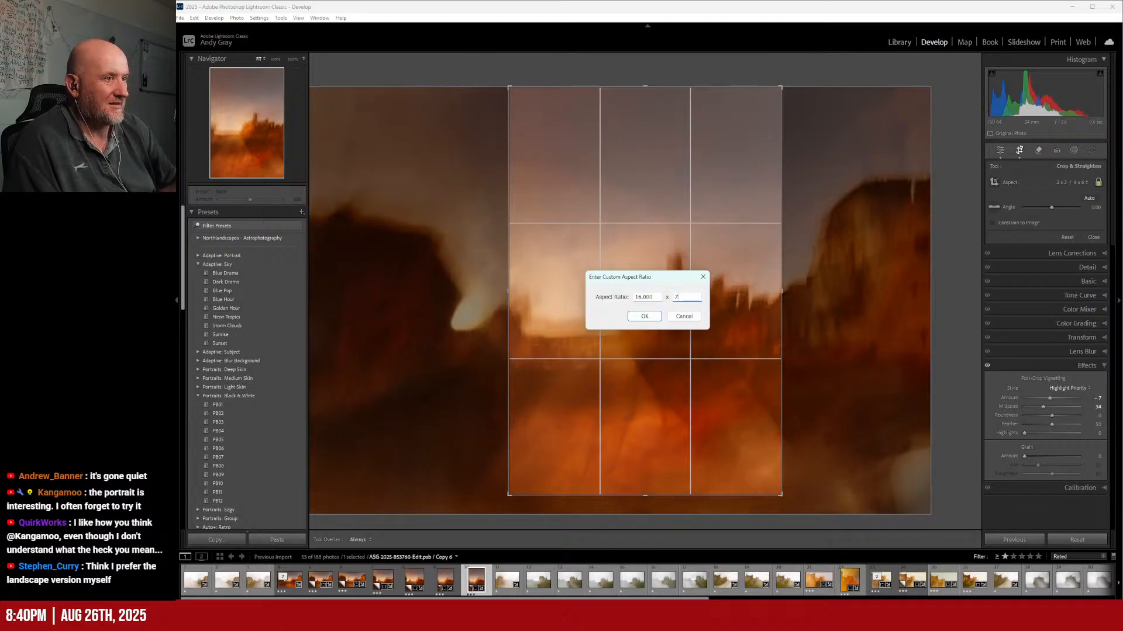
{"action": "left_click", "coordinate": [646, 320]}
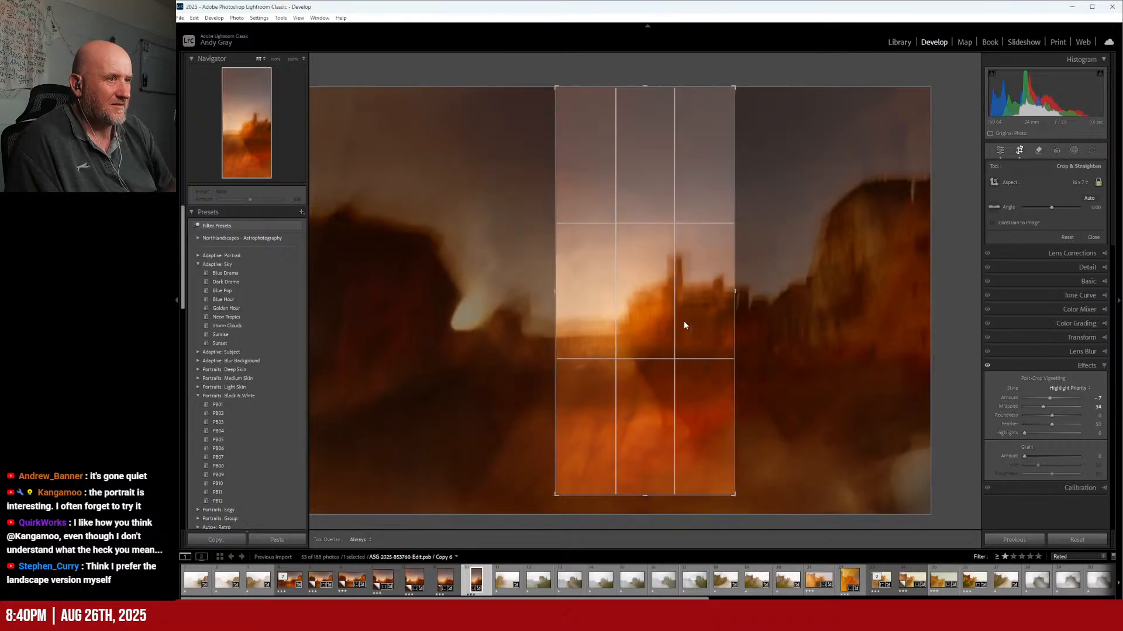
Step: Try to flip the orientation of the 16 x 7 crop and change its crop overlay to a five-by-five grid
{"action": "key", "text": "x"}
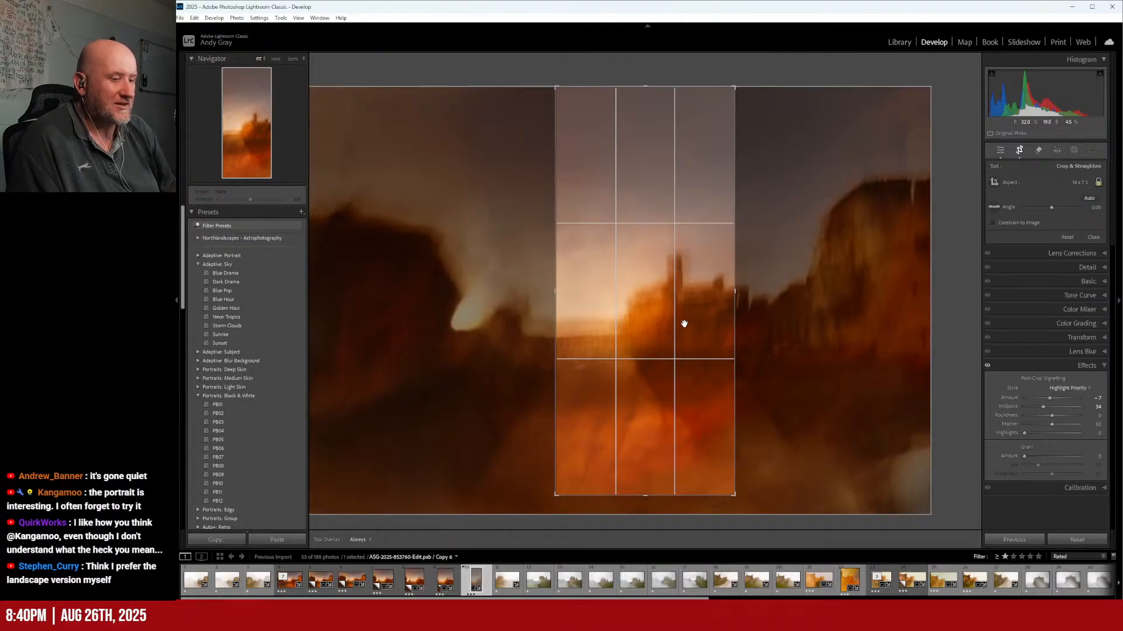
{"action": "key", "text": "x"}
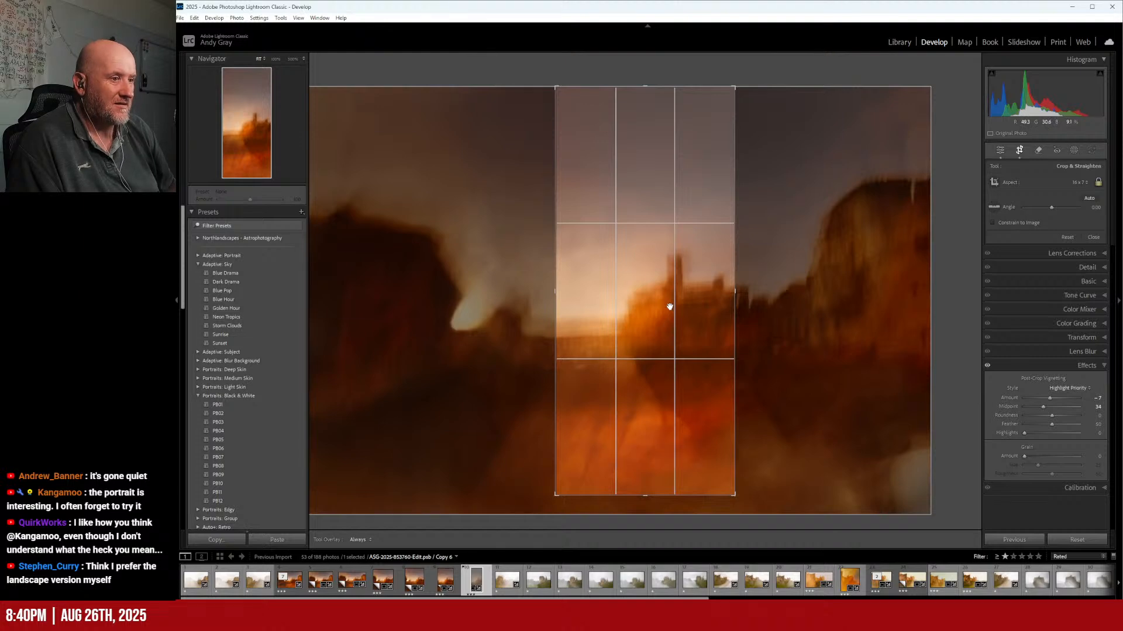
{"action": "key", "text": "x"}
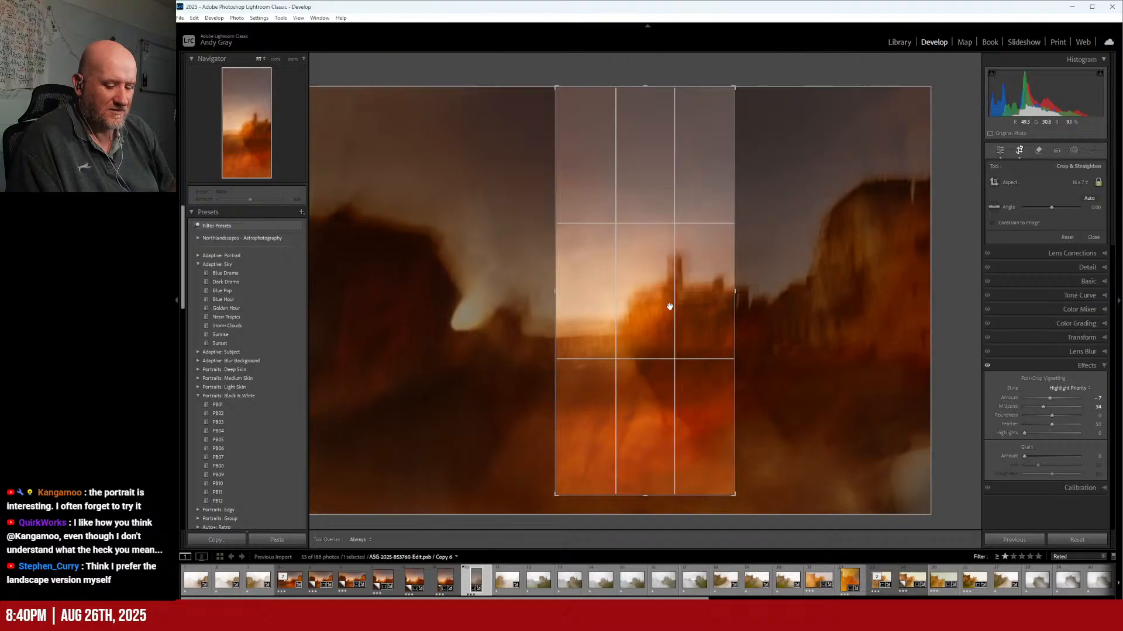
{"action": "key", "text": "o"}
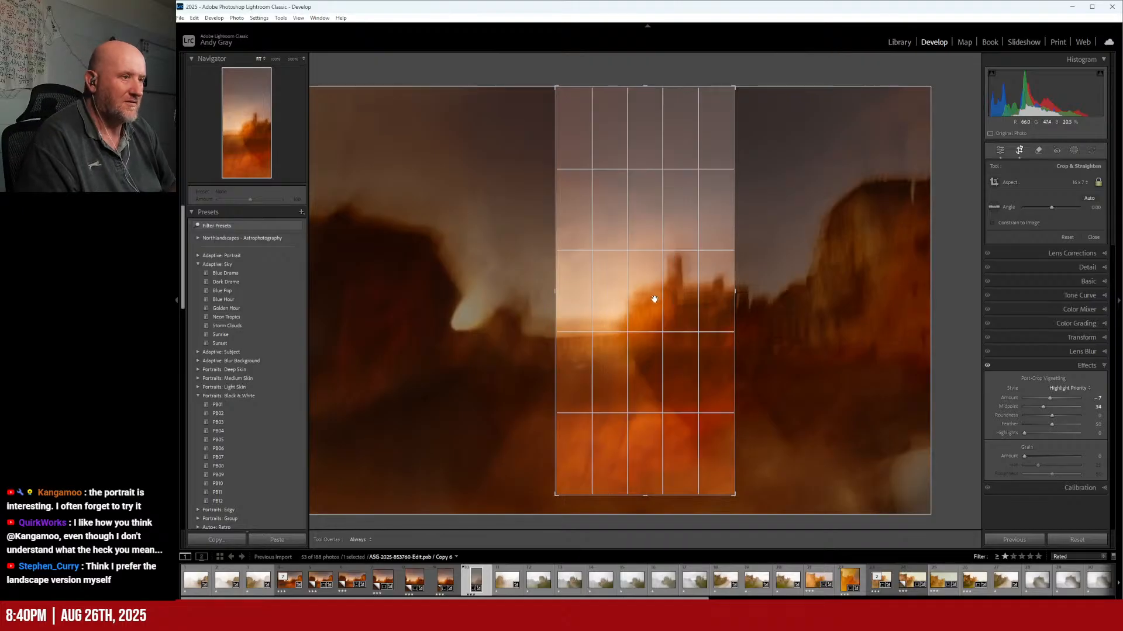
Step: Cycle the crop guide overlay through its styles until the three-by-three thirds grid is used
{"action": "key", "text": "o"}
{"action": "key", "text": "o"}
{"action": "key", "text": "o"}
{"action": "key", "text": "o"}
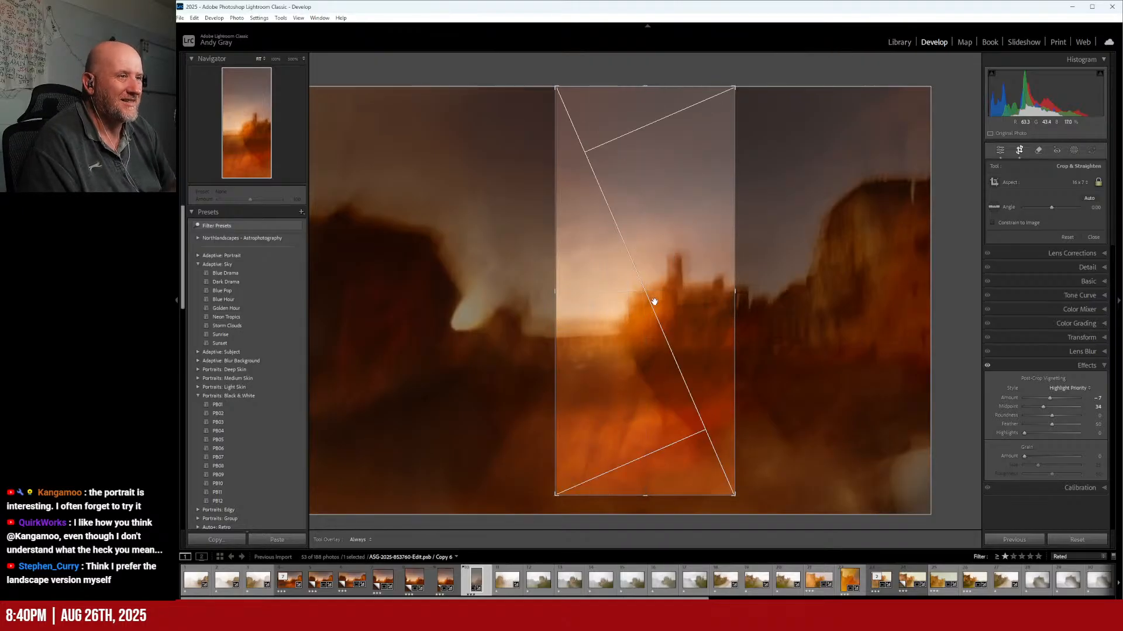
{"action": "key", "text": "o"}
{"action": "key", "text": "o"}
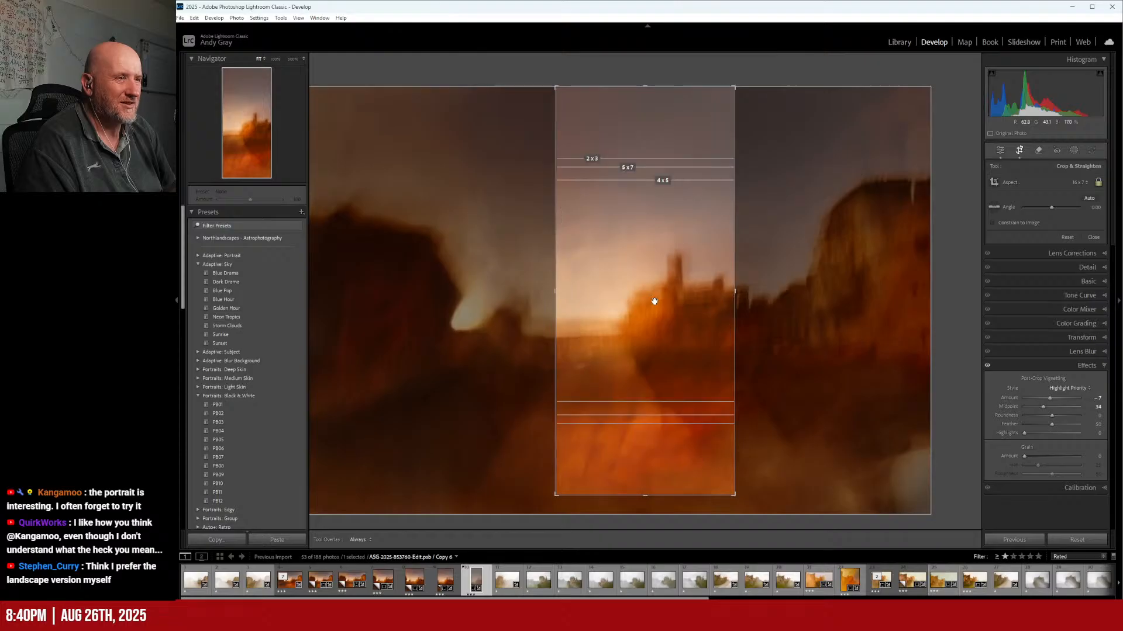
{"action": "key", "text": "o"}
{"action": "key", "text": "o"}
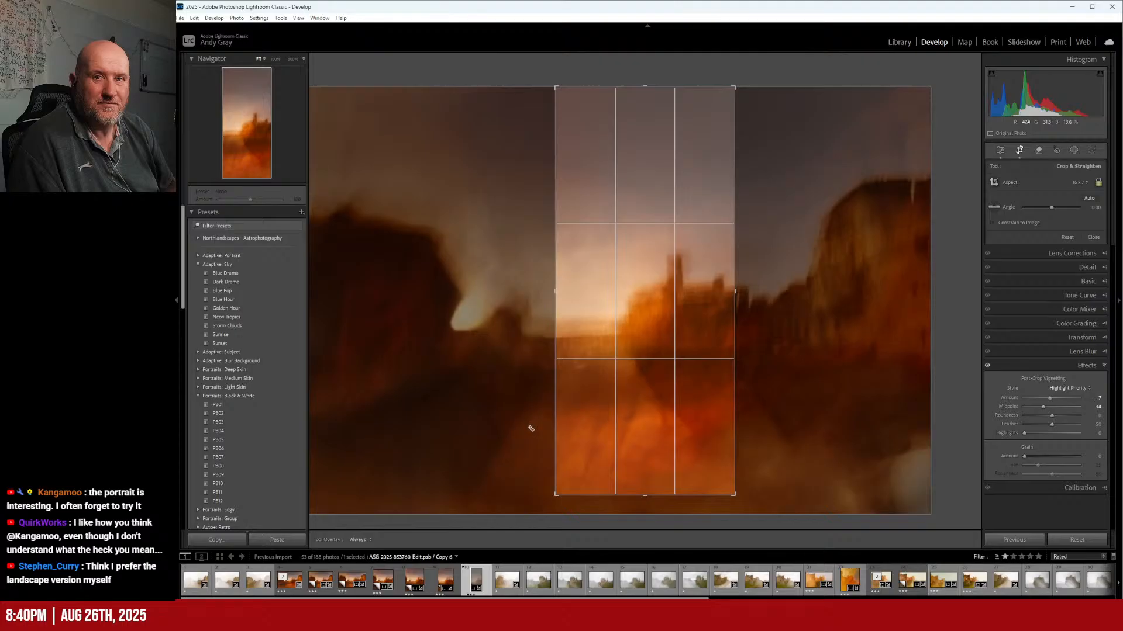
Step: Rotate the 16 x 7 portrait crop to an angle of about -0.27 and enlarge it to the full image height
{"action": "left_click_drag", "start_coordinate": [540, 502], "coordinate": [591, 407]}
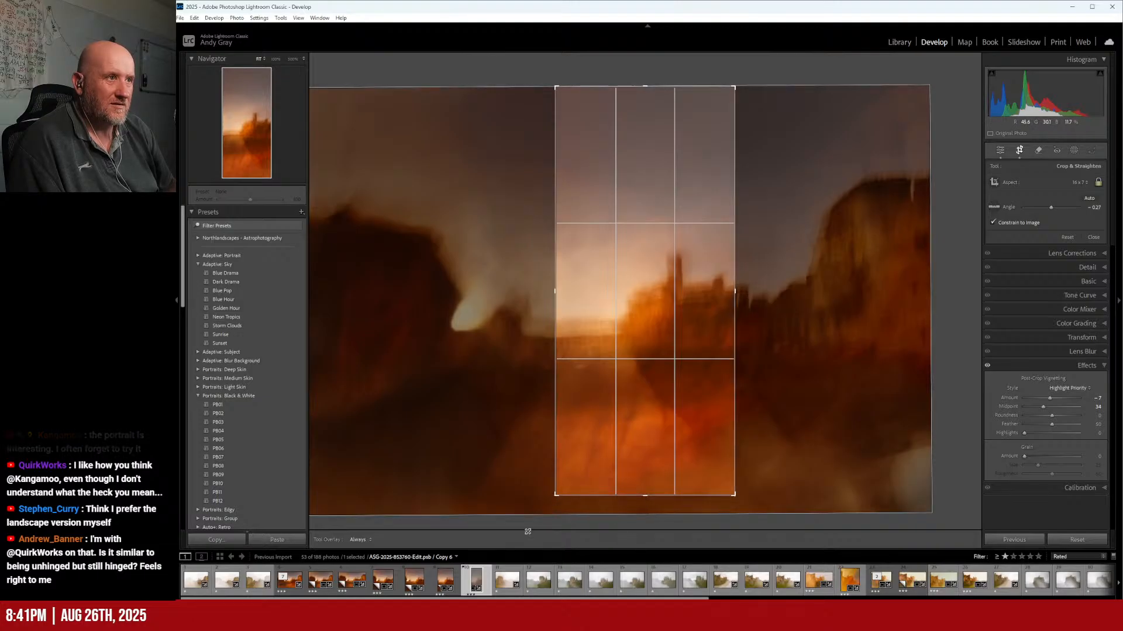
{"action": "left_click_drag", "start_coordinate": [736, 496], "coordinate": [770, 524]}
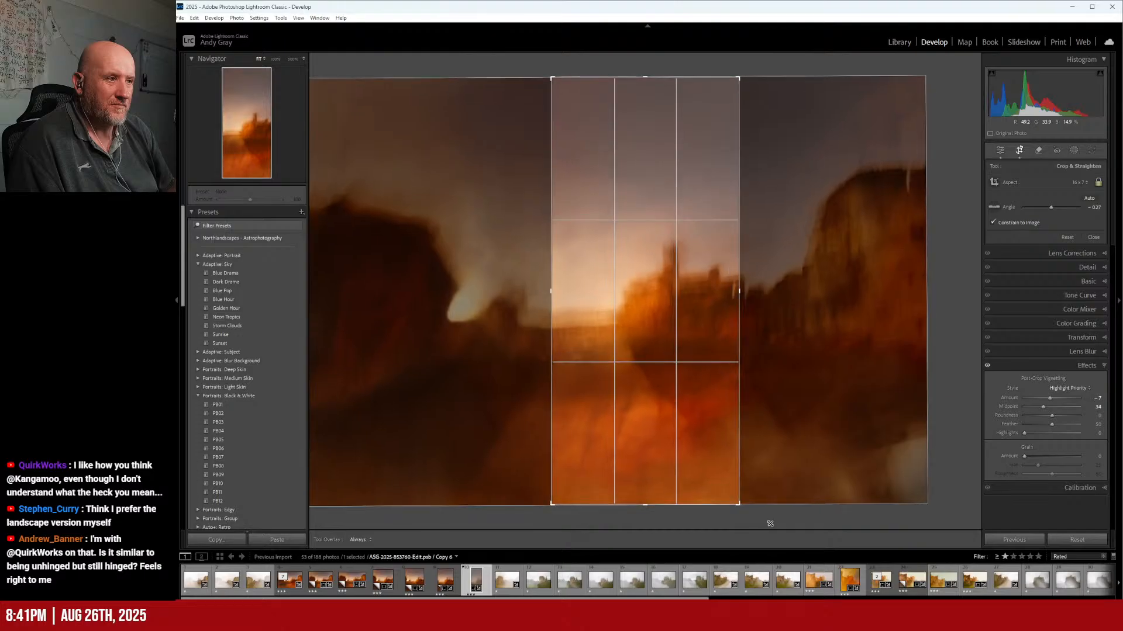
{"action": "left_click_drag", "start_coordinate": [647, 378], "coordinate": [653, 403]}
Step: Flip the 16 x 7 crop to landscape, expand it across the full image width, reposition it lower on the picture and apply it
{"action": "key", "text": "x"}
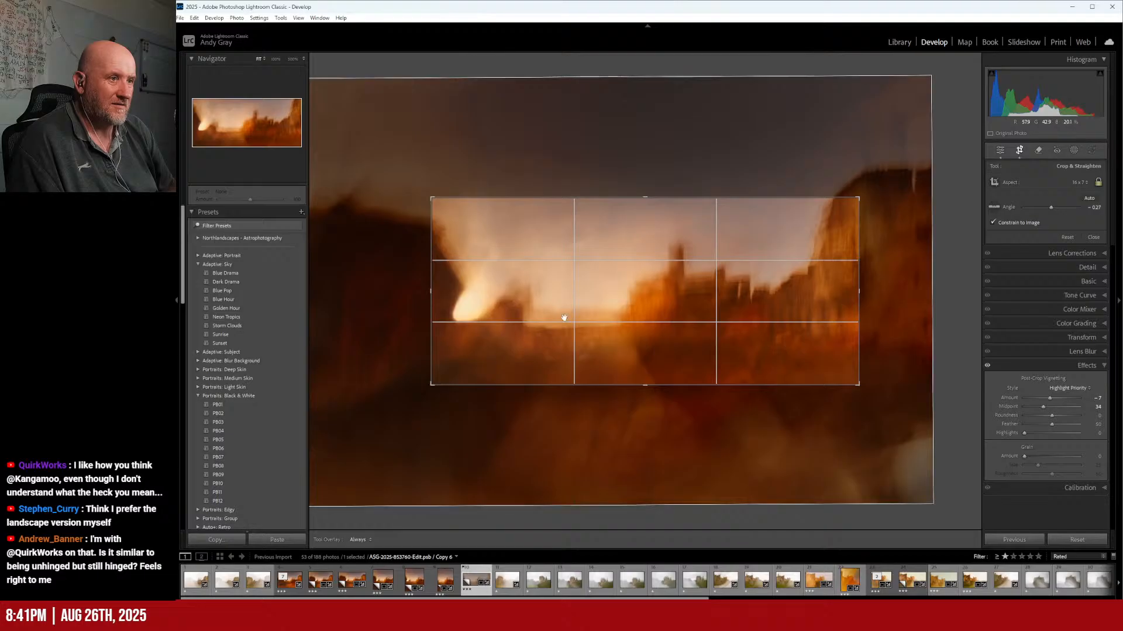
{"action": "left_click_drag", "start_coordinate": [431, 294], "coordinate": [310, 294]}
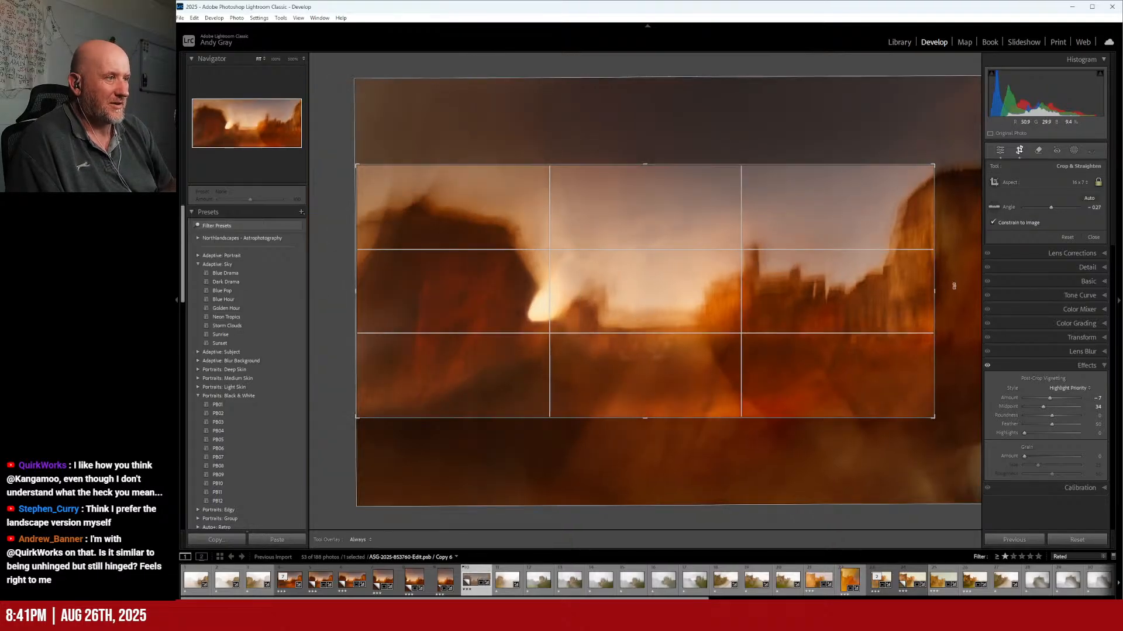
{"action": "left_click_drag", "start_coordinate": [934, 166], "coordinate": [977, 144]}
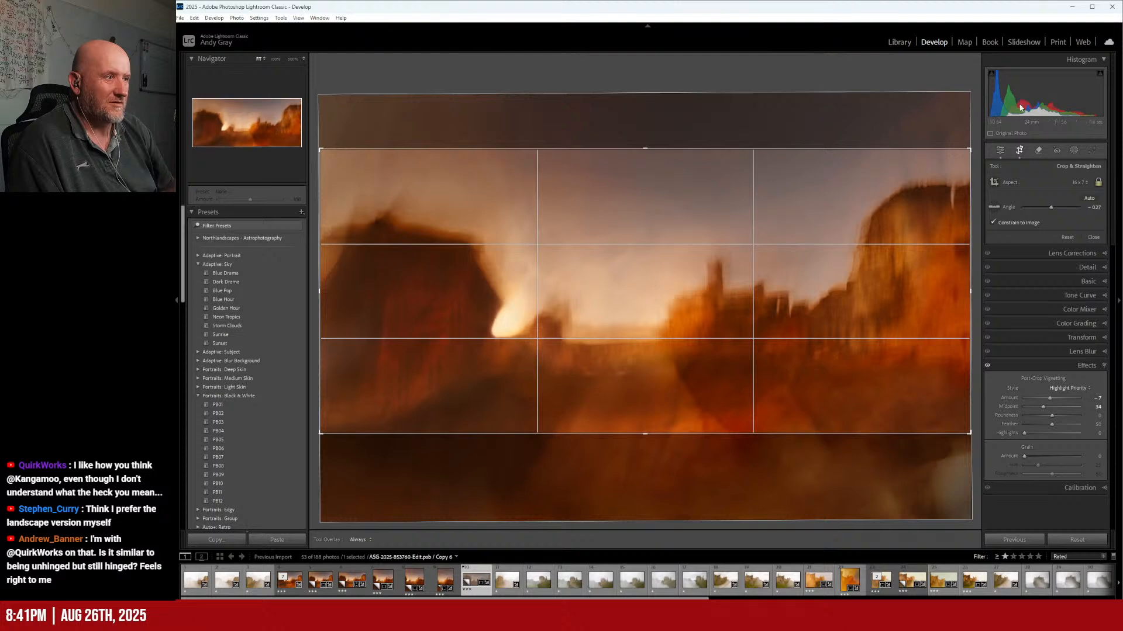
{"action": "right_click", "coordinate": [706, 235]}
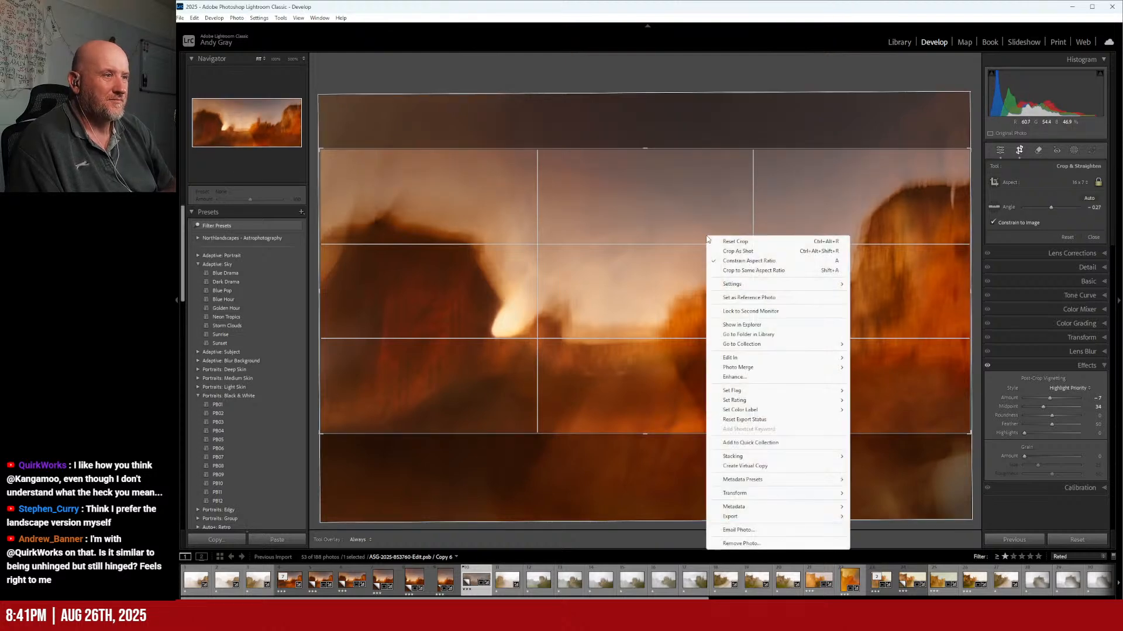
{"action": "left_click", "coordinate": [675, 237]}
{"action": "left_click_drag", "start_coordinate": [672, 233], "coordinate": [744, 238]}
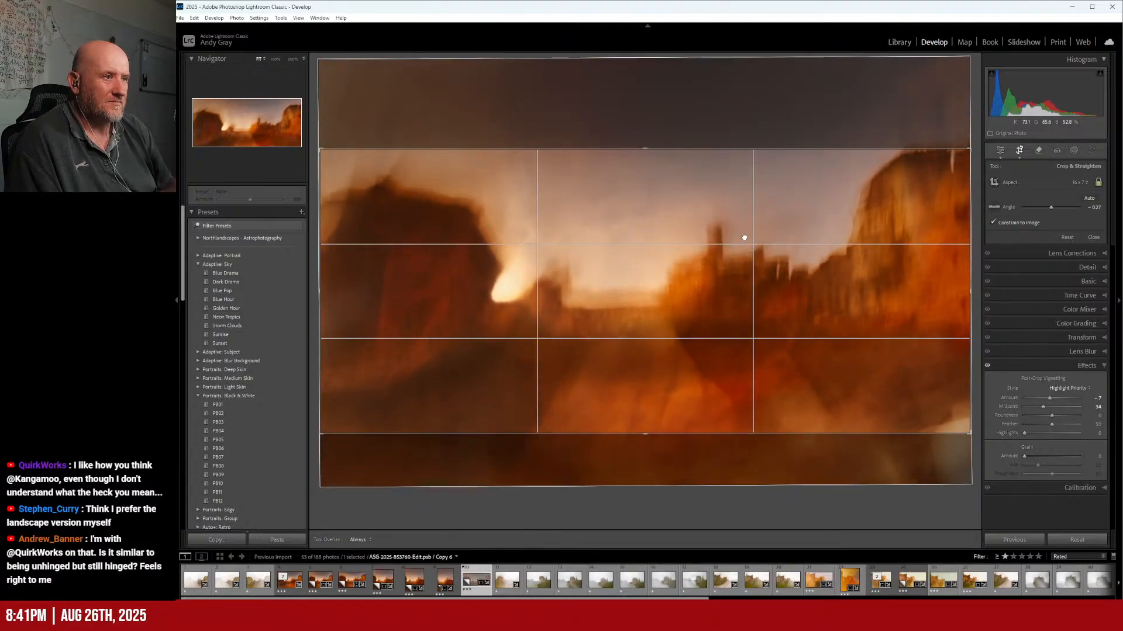
{"action": "key", "text": "Return"}
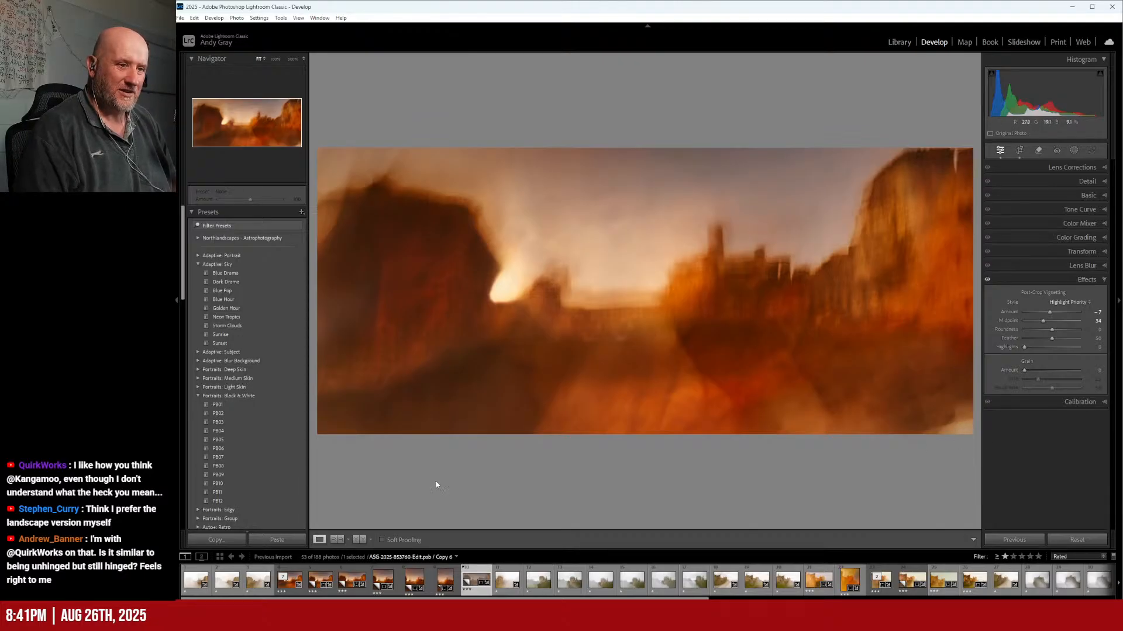
Step: In the 16 x 9 version (Copy 2), remove the pale patch in the picture's lower-right corner with generative AI, with spot visualization off
{"action": "left_click", "coordinate": [359, 566]}
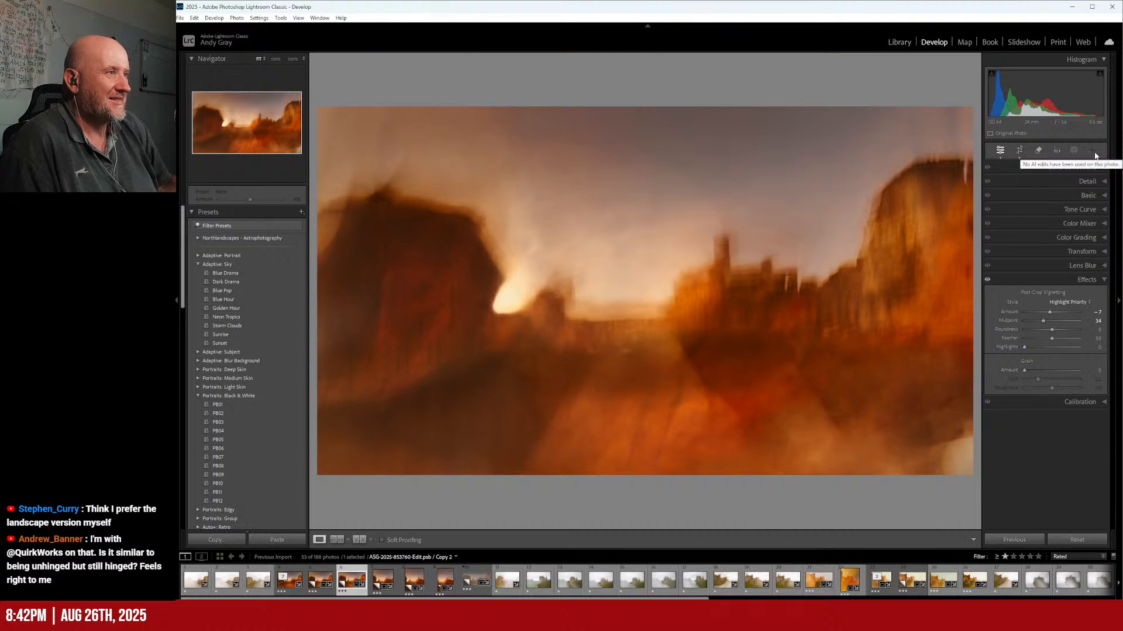
{"action": "left_click", "coordinate": [1039, 151]}
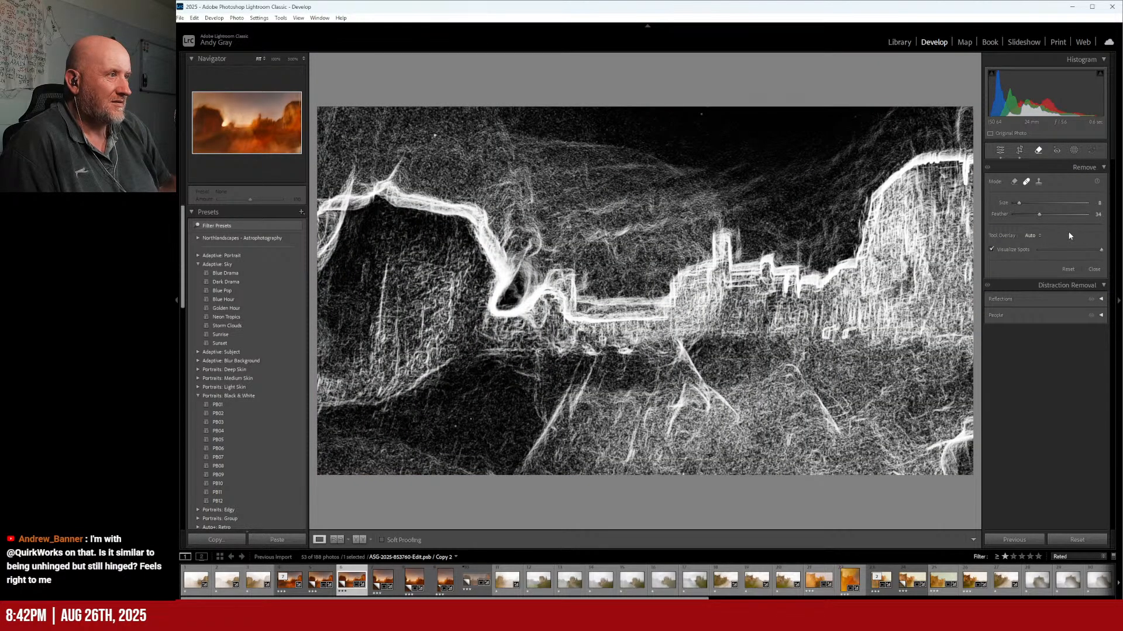
{"action": "left_click", "coordinate": [1014, 182]}
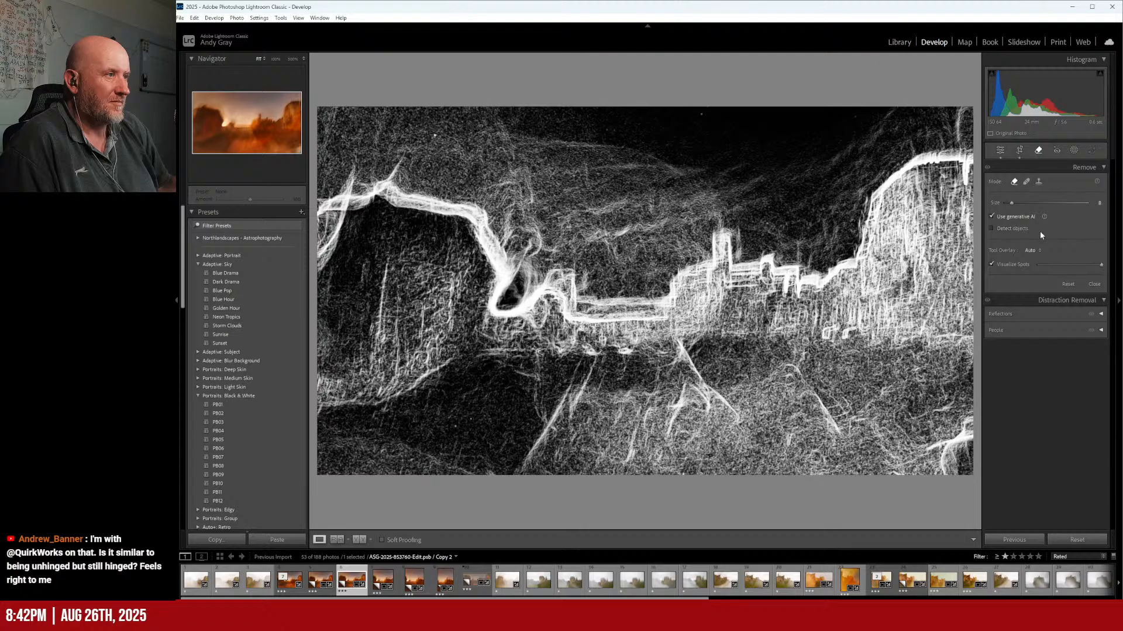
{"action": "left_click", "coordinate": [1013, 265]}
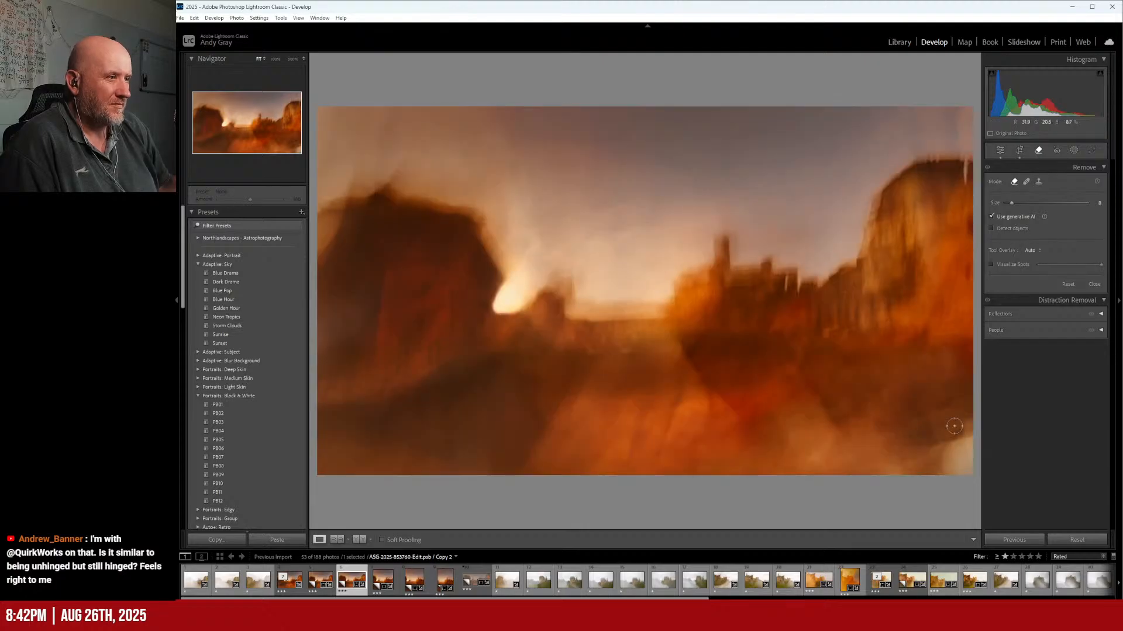
{"action": "left_click_drag", "start_coordinate": [967, 416], "coordinate": [896, 474]}
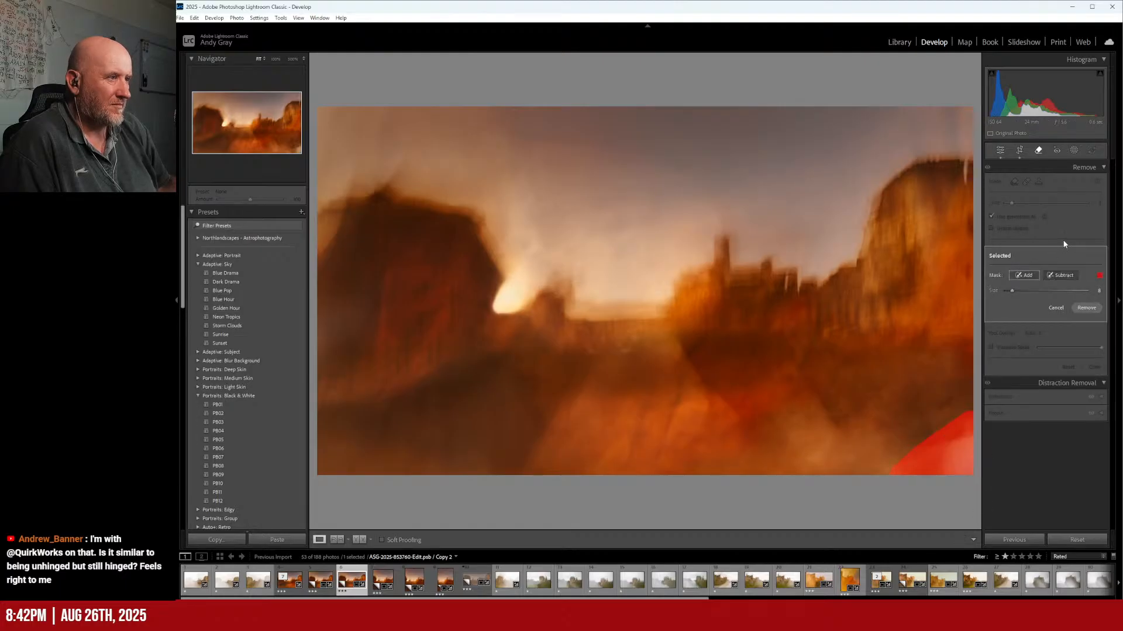
{"action": "left_click", "coordinate": [1086, 308]}
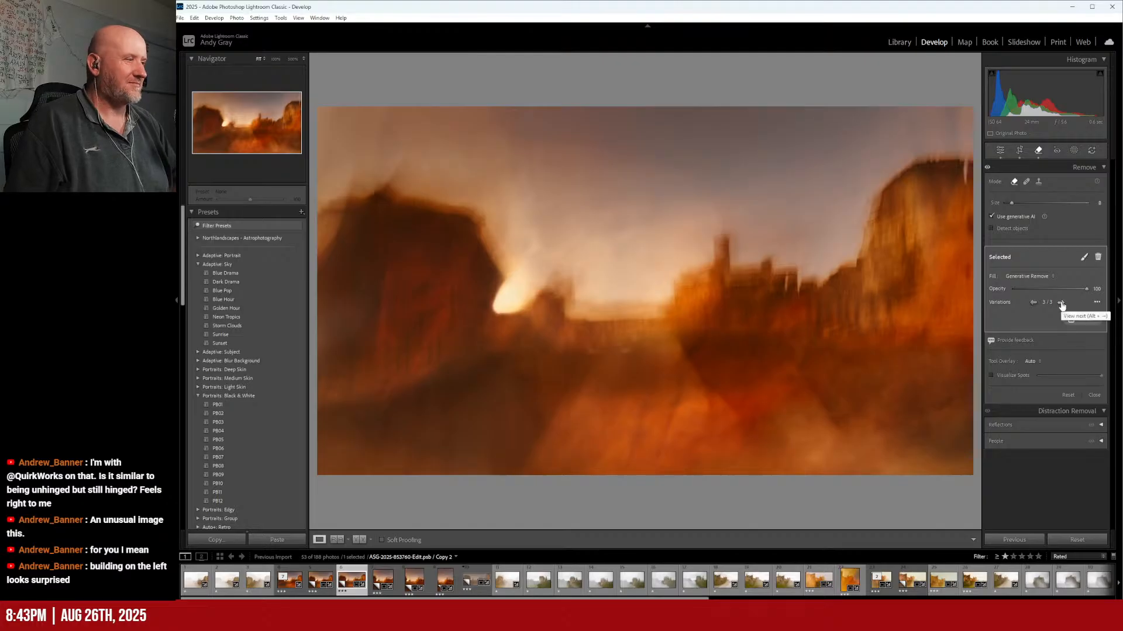
{"action": "left_click", "coordinate": [712, 291]}
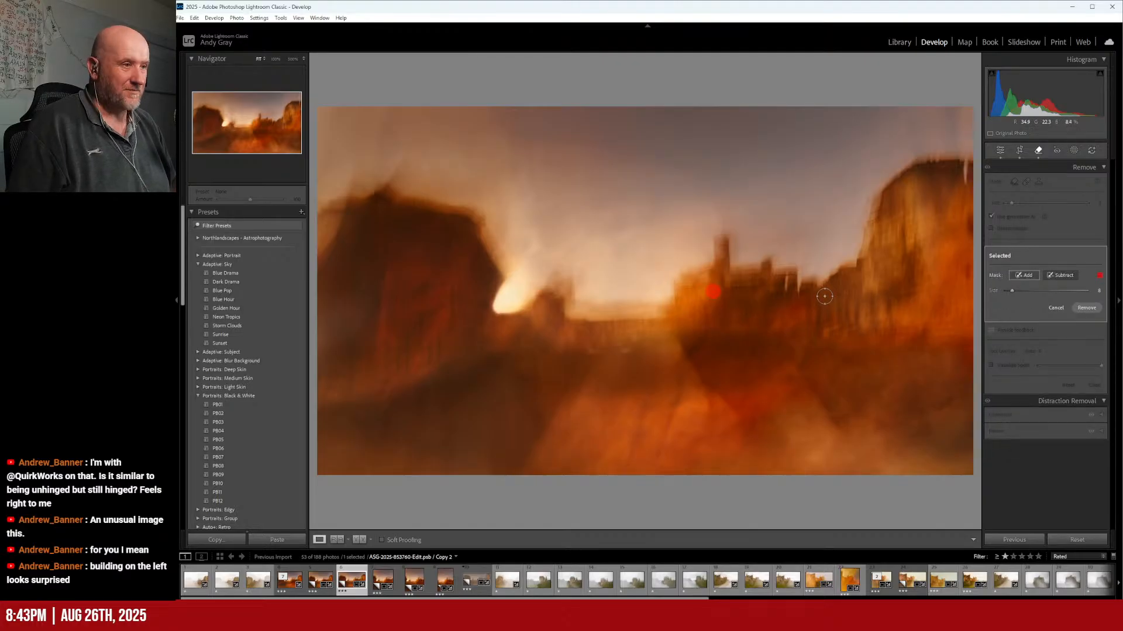
{"action": "key", "text": "z"}
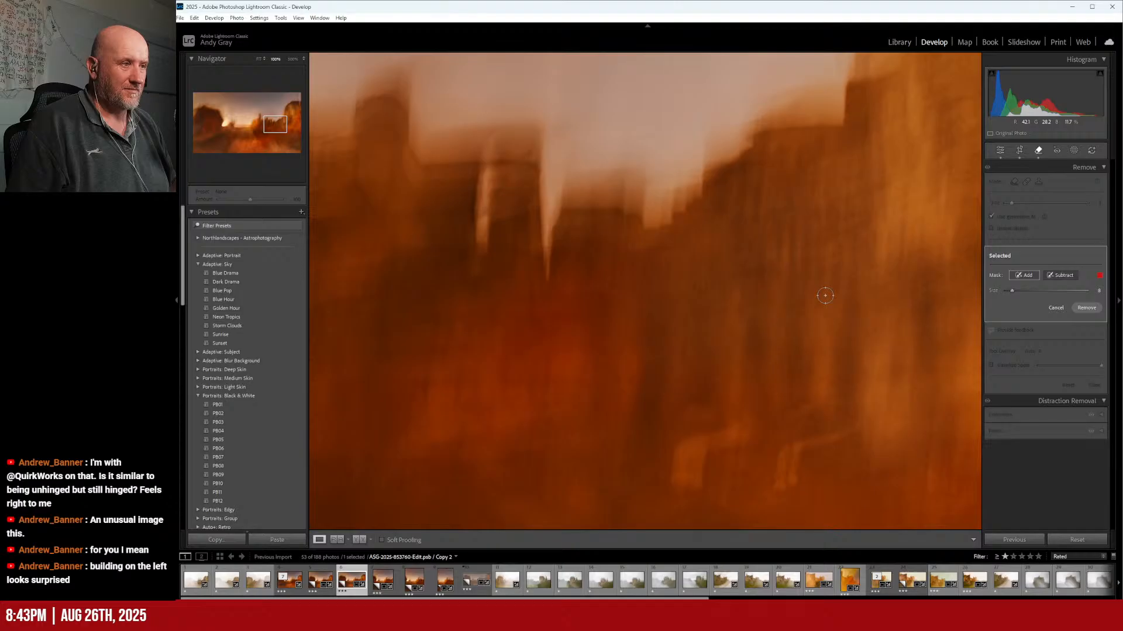
{"action": "key", "text": "z"}
{"action": "key", "text": "ctrl+z"}
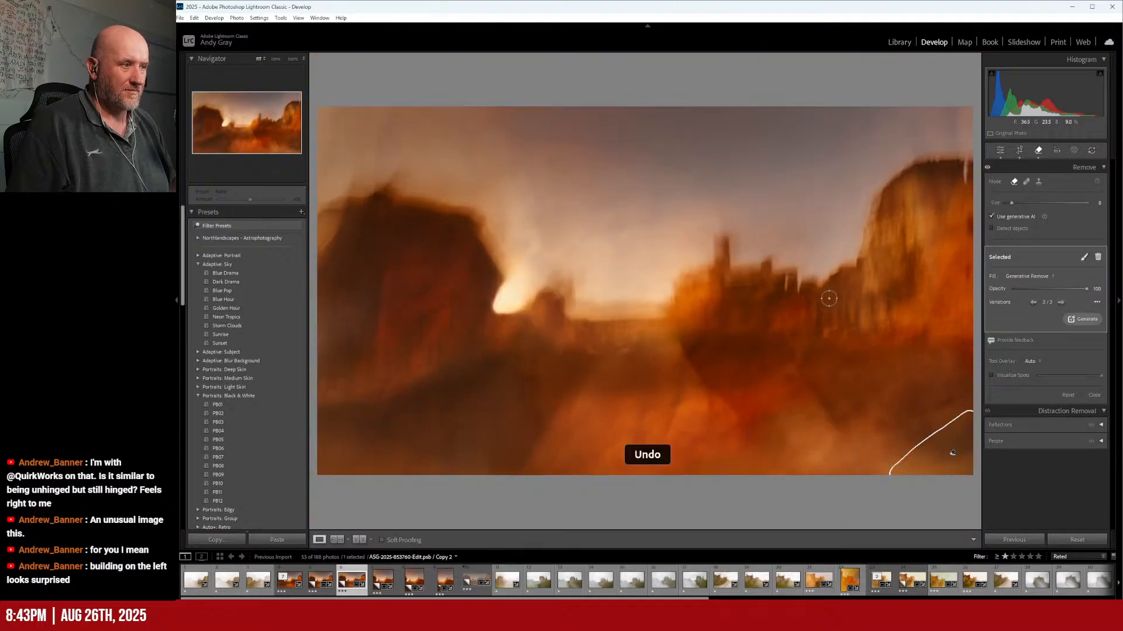
Step: In the Copy 1 landscape version, generatively remove the pale patch in the picture's lower-right corner and choose the third variation
{"action": "left_click", "coordinate": [1000, 150]}
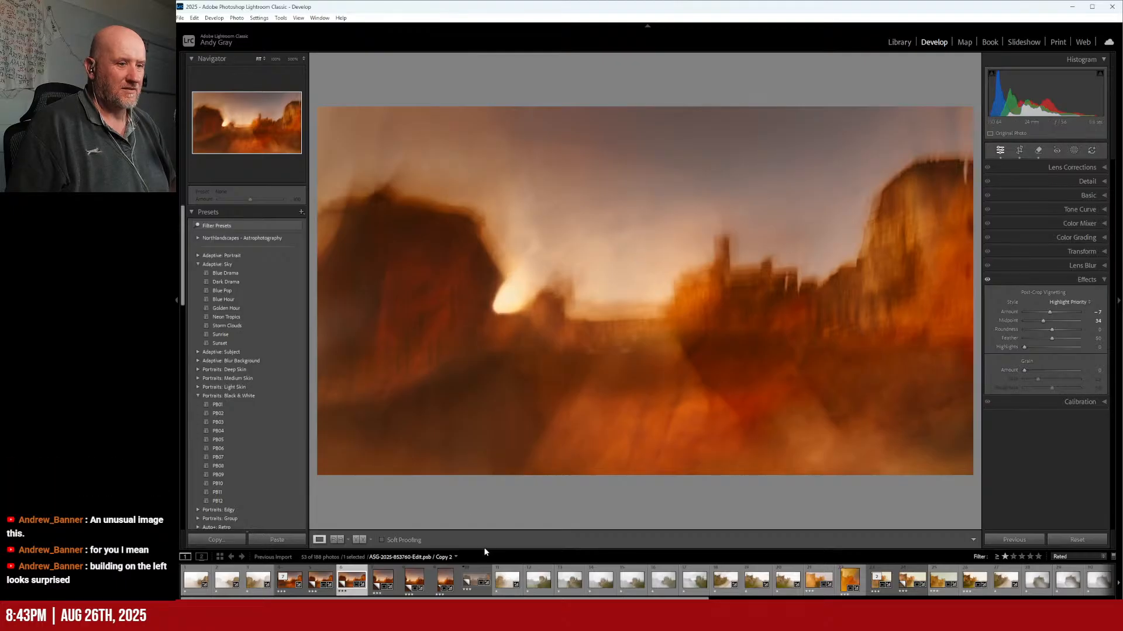
{"action": "left_click", "coordinate": [322, 576]}
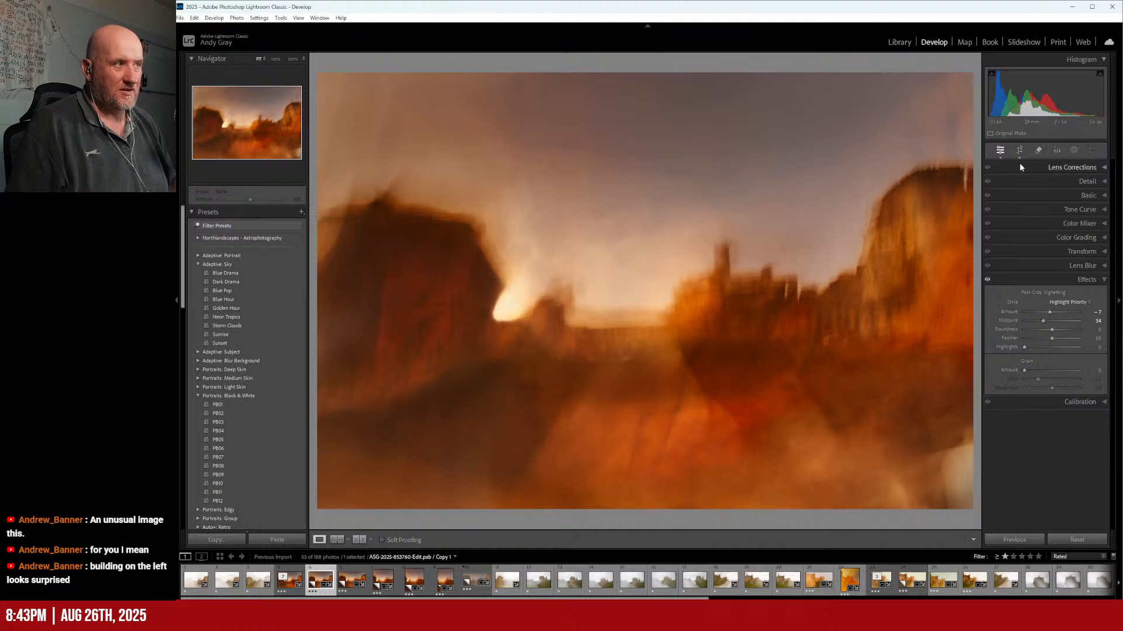
{"action": "left_click", "coordinate": [1041, 151]}
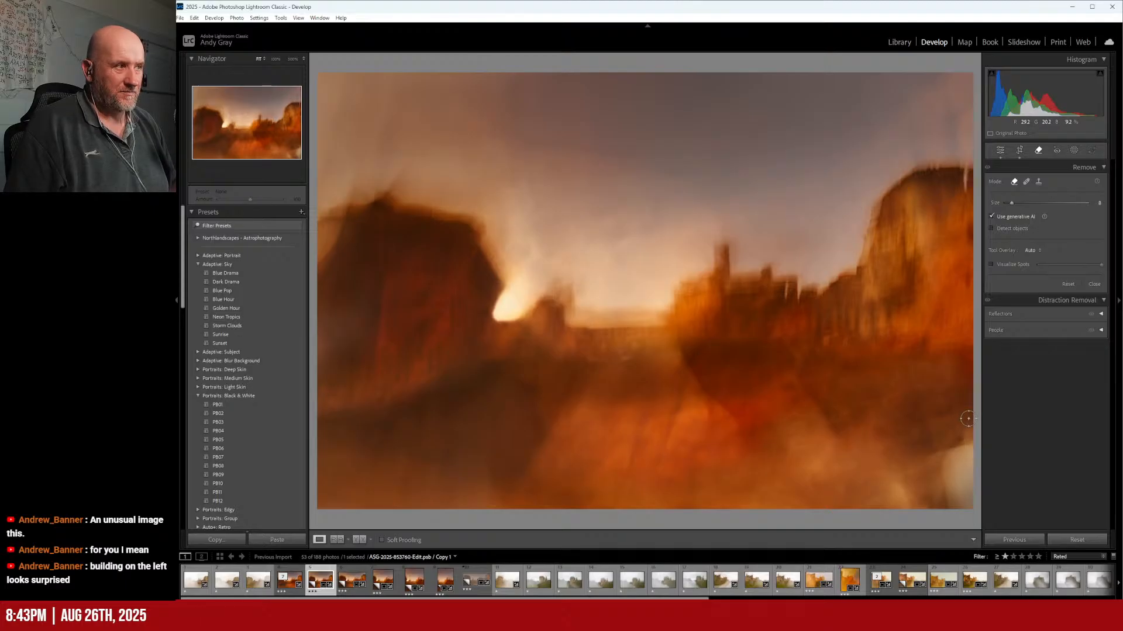
{"action": "mouse_move", "coordinate": [968, 418]}
{"action": "left_mouse_down"}
{"action": "mouse_move", "coordinate": [939, 419]}
{"action": "mouse_move", "coordinate": [864, 475]}
{"action": "mouse_move", "coordinate": [857, 510]}
{"action": "mouse_move", "coordinate": [957, 507]}
{"action": "mouse_move", "coordinate": [968, 427]}
{"action": "left_mouse_up"}
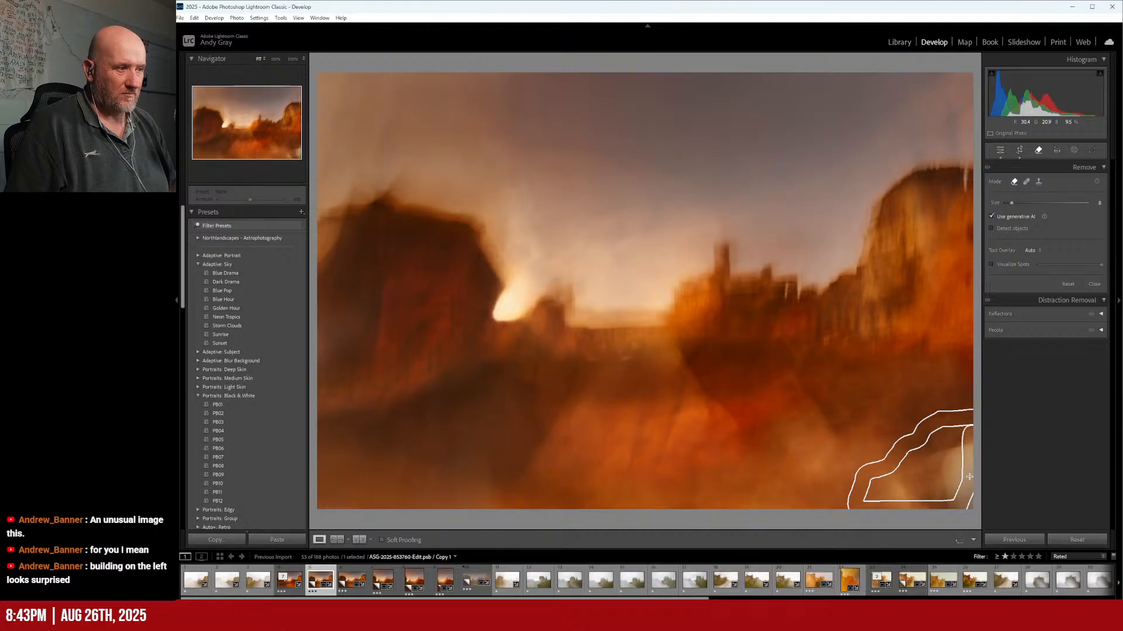
{"action": "mouse_move", "coordinate": [954, 515]}
{"action": "left_mouse_down"}
{"action": "mouse_move", "coordinate": [873, 504]}
{"action": "mouse_move", "coordinate": [864, 492]}
{"action": "mouse_move", "coordinate": [873, 474]}
{"action": "mouse_move", "coordinate": [872, 496]}
{"action": "mouse_move", "coordinate": [888, 469]}
{"action": "mouse_move", "coordinate": [890, 500]}
{"action": "mouse_move", "coordinate": [916, 449]}
{"action": "mouse_move", "coordinate": [969, 420]}
{"action": "mouse_move", "coordinate": [895, 500]}
{"action": "mouse_move", "coordinate": [988, 435]}
{"action": "mouse_move", "coordinate": [908, 509]}
{"action": "mouse_move", "coordinate": [973, 473]}
{"action": "mouse_move", "coordinate": [930, 500]}
{"action": "mouse_move", "coordinate": [959, 489]}
{"action": "left_mouse_up"}
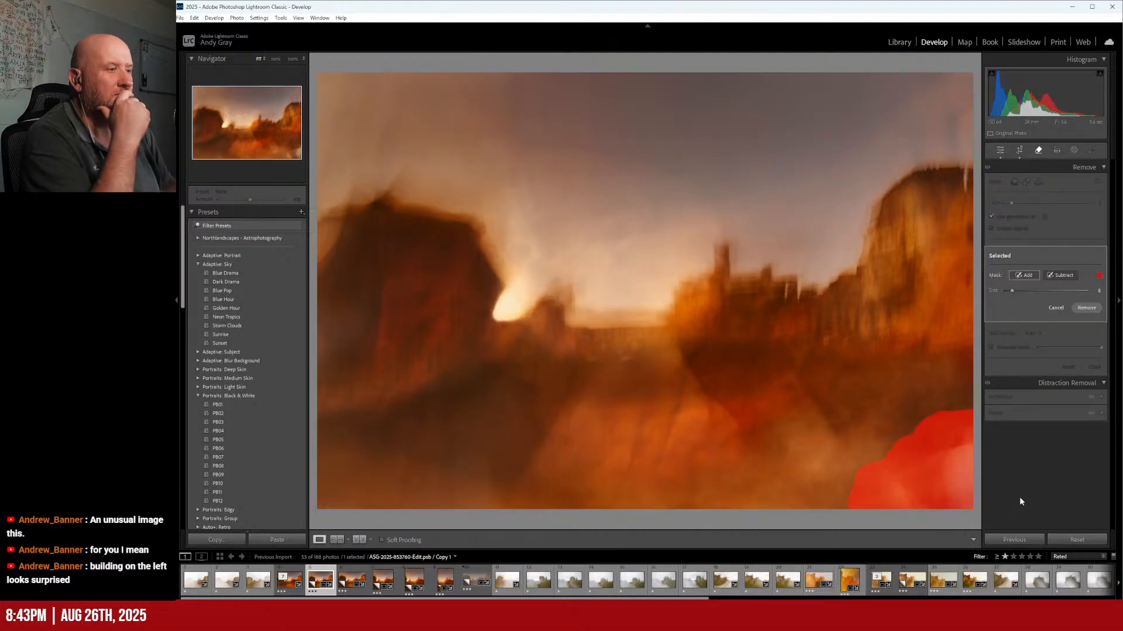
{"action": "left_click", "coordinate": [1081, 310]}
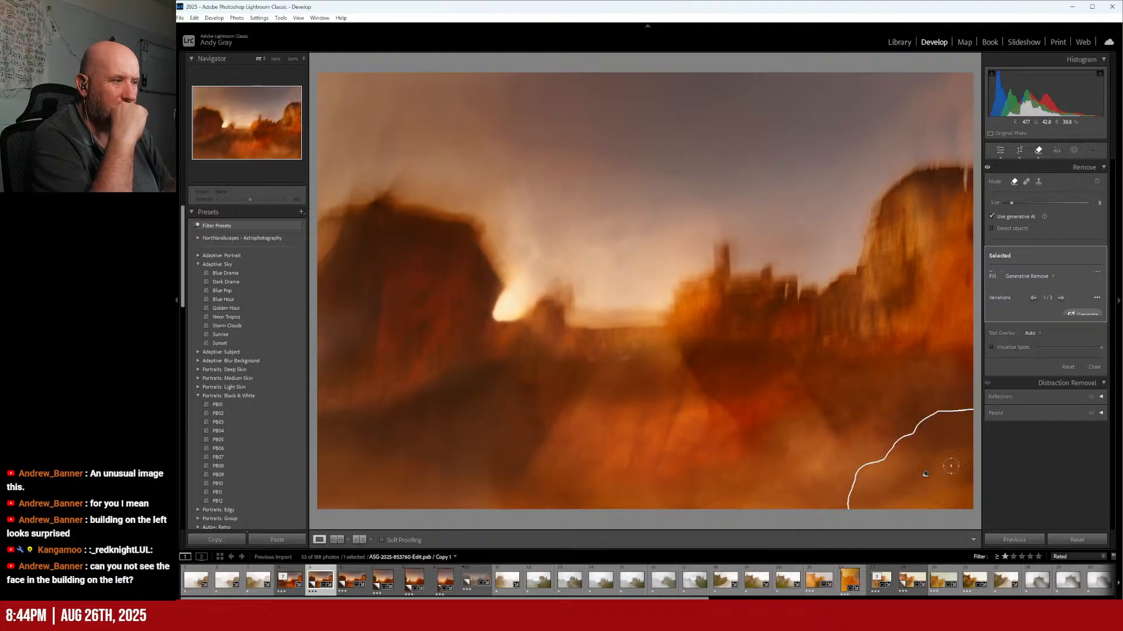
{"action": "left_click", "coordinate": [1062, 302]}
{"action": "left_click", "coordinate": [1062, 302]}
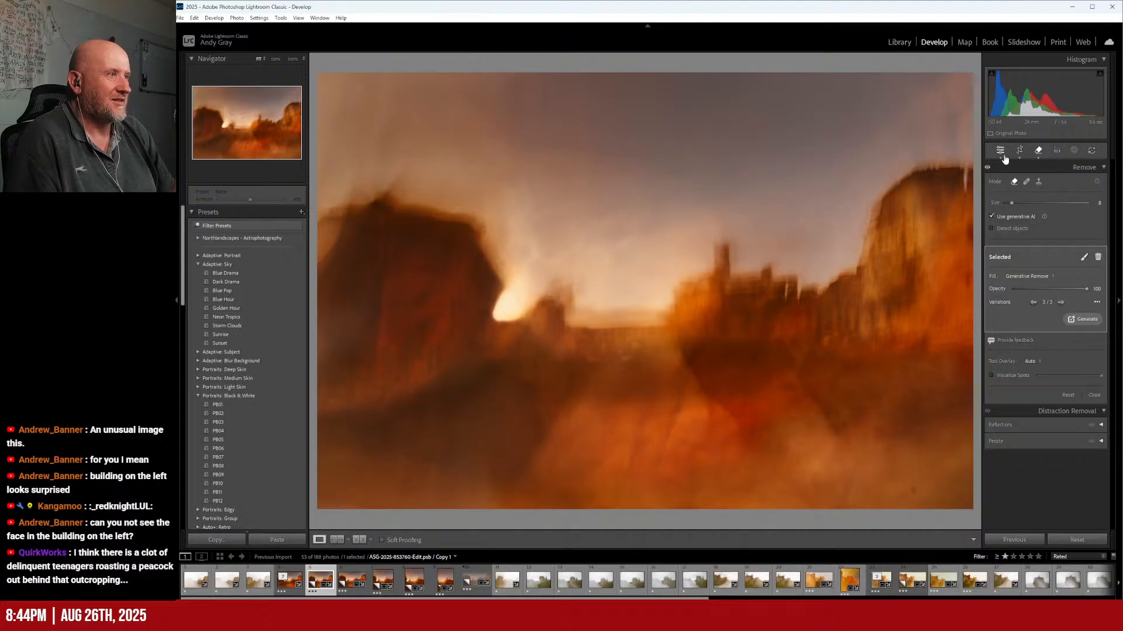
Step: Heal the two small dark spots near the lower-right corner of Copy 1 using an enlarged Heal brush, and leave the Remove tool
{"action": "left_click", "coordinate": [918, 485]}
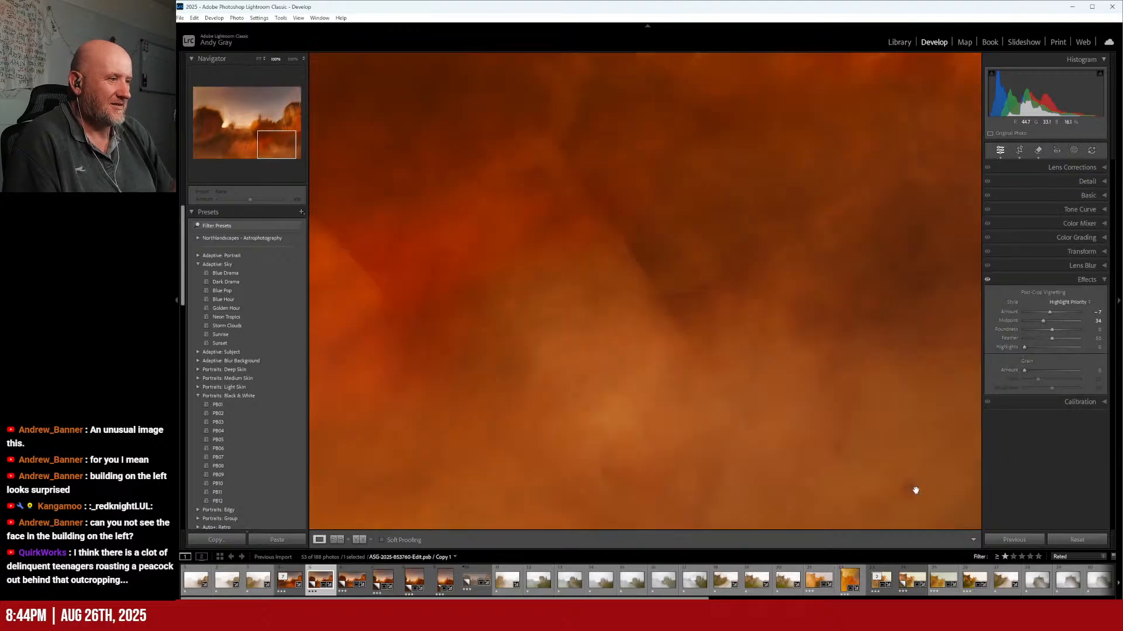
{"action": "left_click_drag", "start_coordinate": [891, 395], "coordinate": [639, 349]}
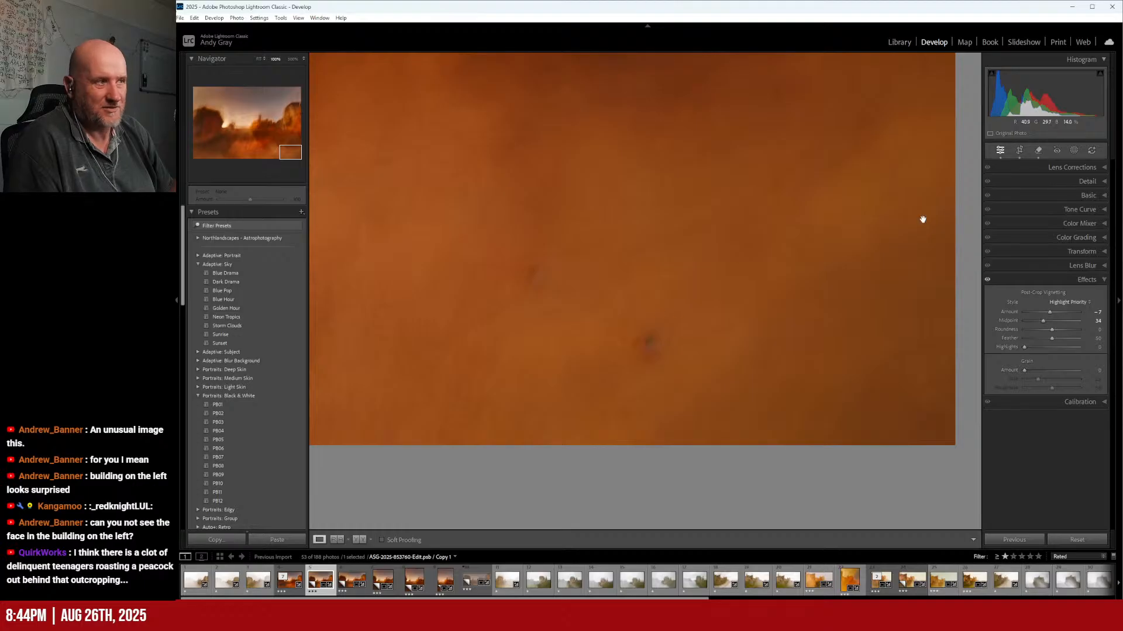
{"action": "left_click", "coordinate": [1040, 153]}
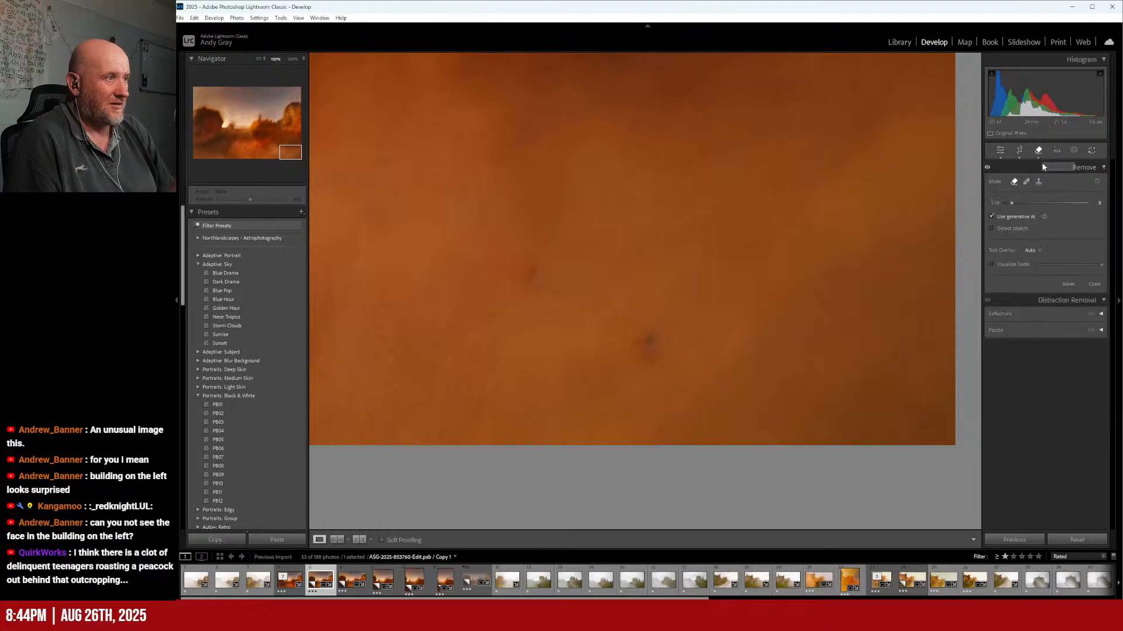
{"action": "left_click", "coordinate": [1026, 182]}
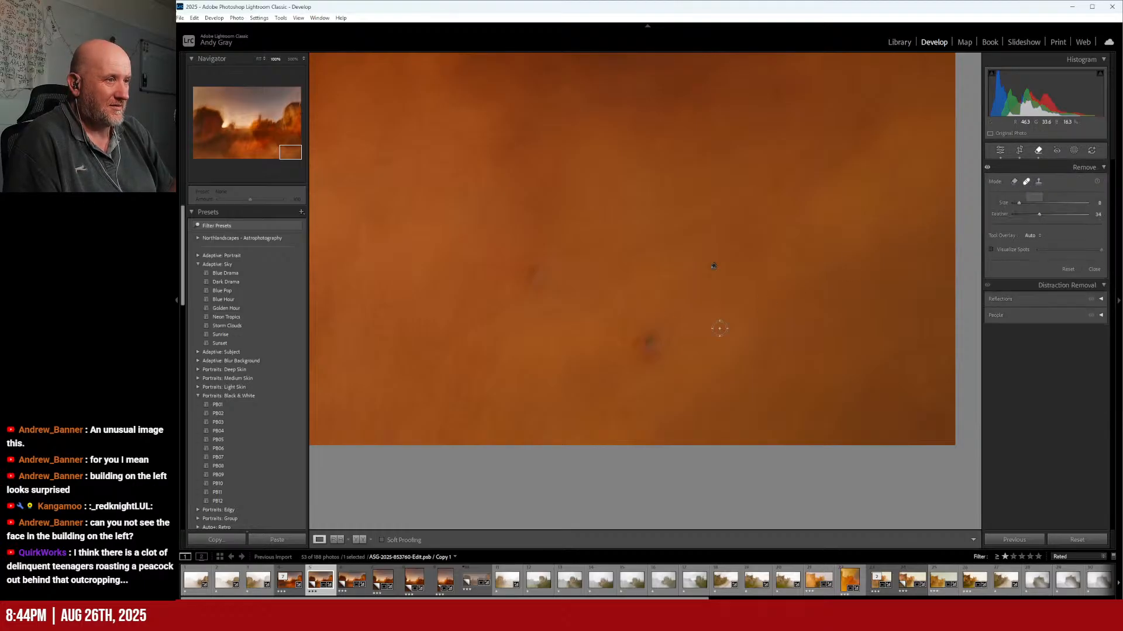
{"action": "scroll", "coordinate": [650, 341], "scroll_direction": "up", "scroll_amount": 3}
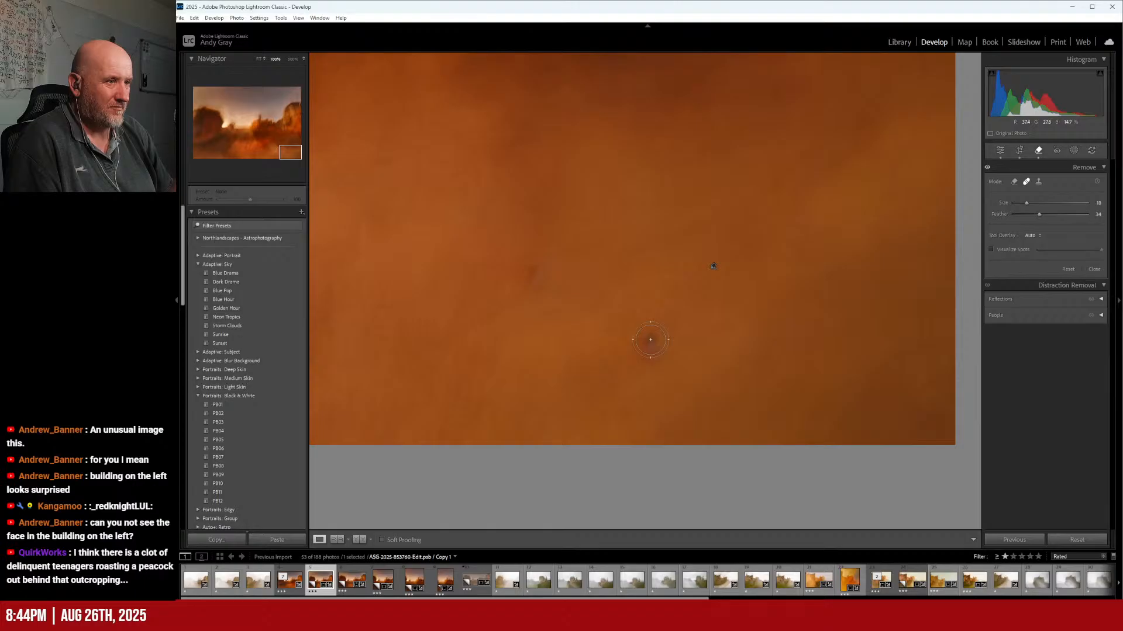
{"action": "left_click", "coordinate": [650, 339]}
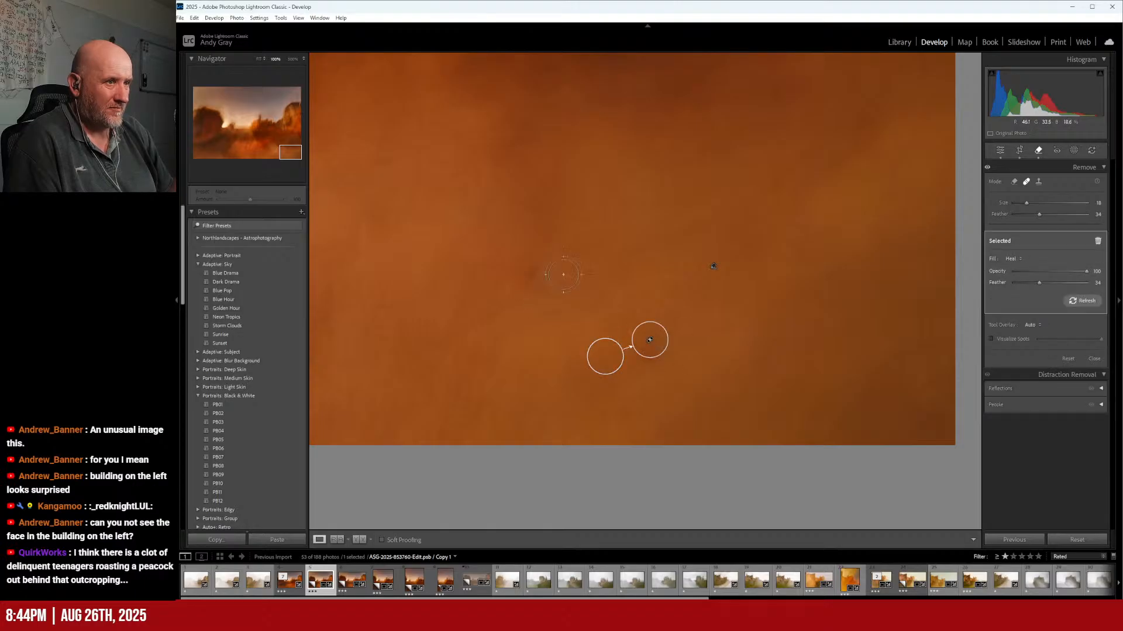
{"action": "left_click", "coordinate": [537, 275]}
{"action": "left_click_drag", "start_coordinate": [640, 353], "coordinate": [659, 354]}
{"action": "left_click", "coordinate": [1014, 183]}
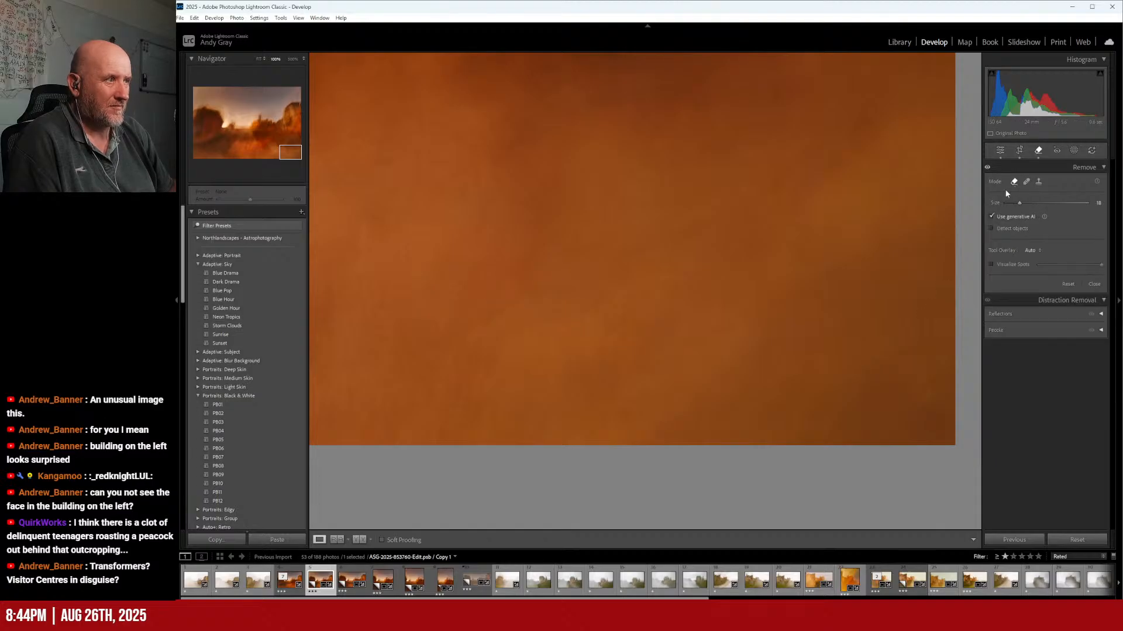
{"action": "left_click", "coordinate": [1000, 151]}
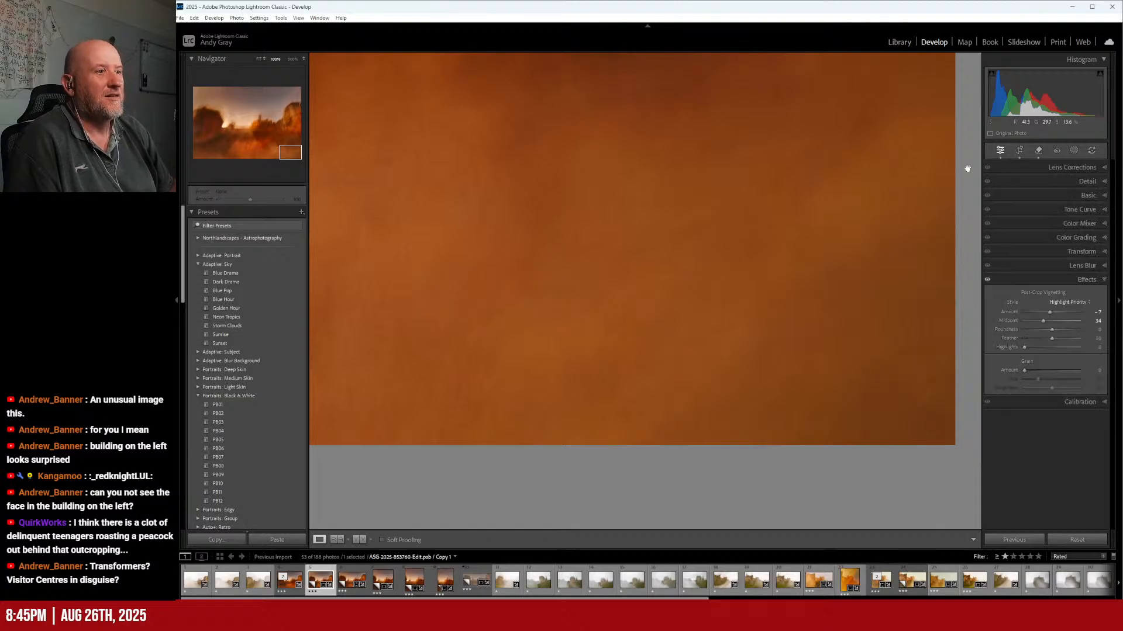
Step: View the Copy 1 landscape version as a whole and full screen, and leaf through the virtual copies to the panoramic 16 x 7 version
{"action": "left_click", "coordinate": [673, 277]}
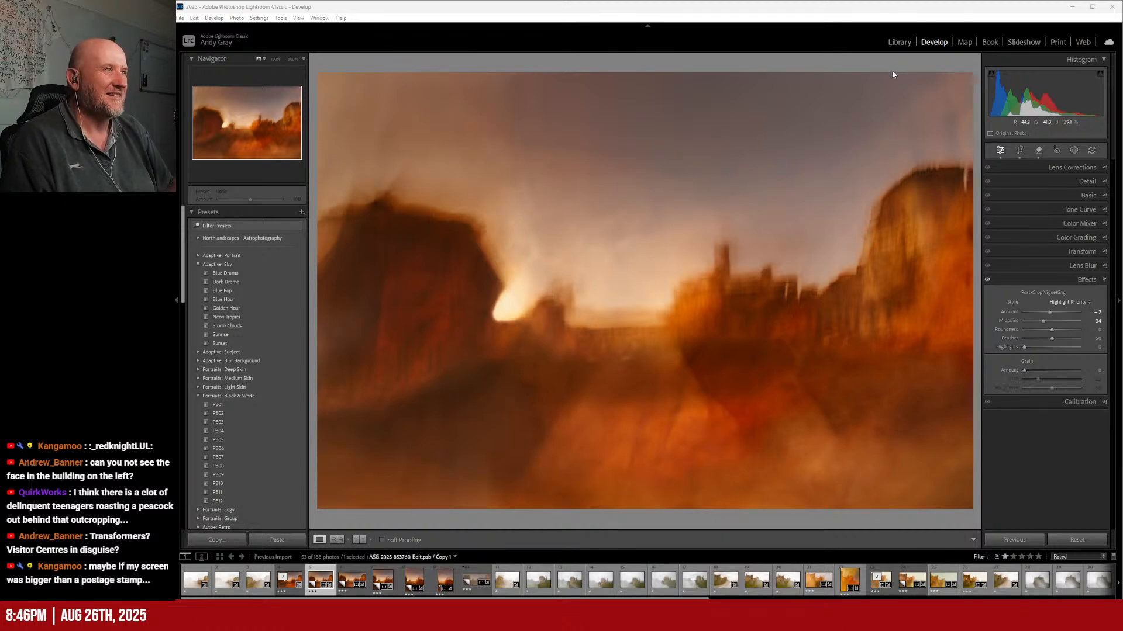
{"action": "left_click", "coordinate": [702, 314]}
{"action": "key", "text": "f"}
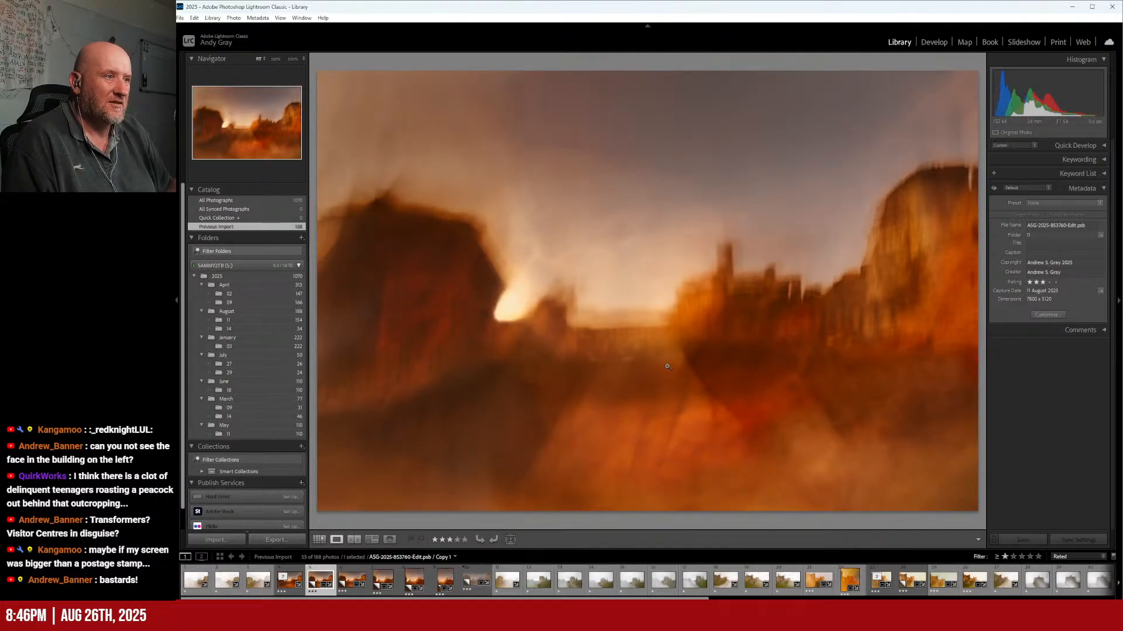
{"action": "key", "text": "Left"}
{"action": "key", "text": "Left"}
{"action": "key", "text": "Right"}
{"action": "key", "text": "Right"}
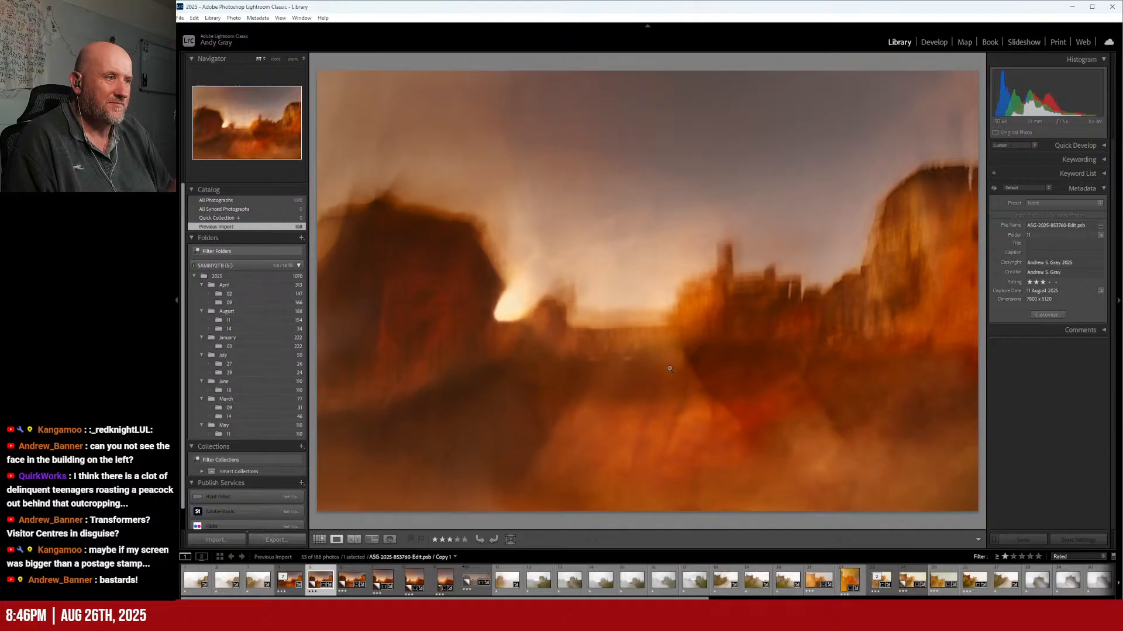
{"action": "scroll", "coordinate": [669, 369], "scroll_direction": "down", "scroll_amount": 5}
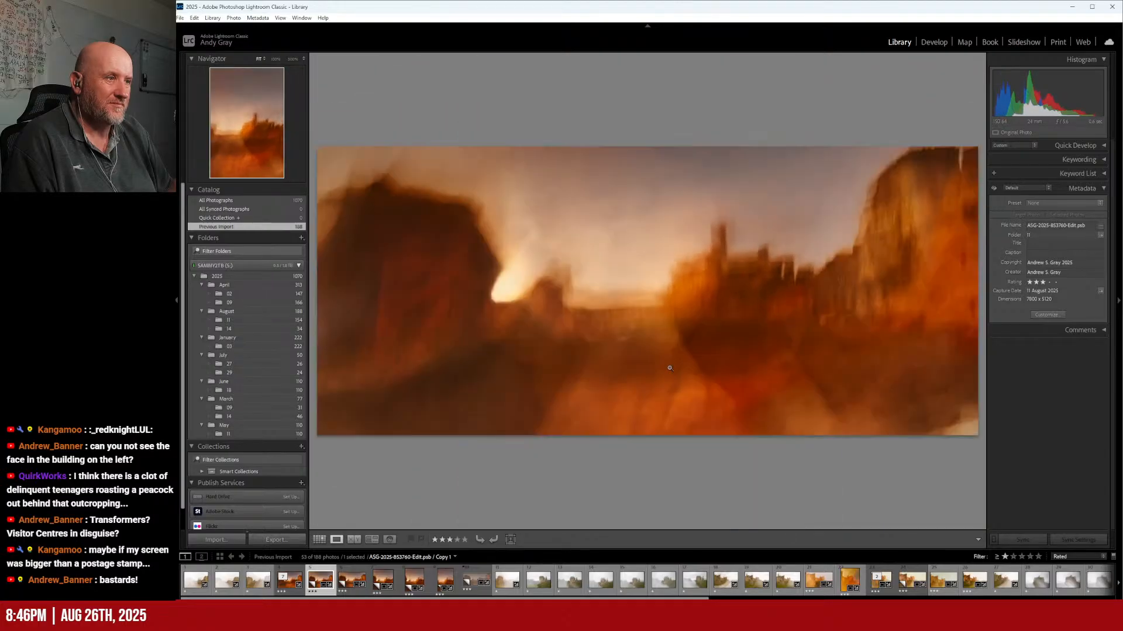
{"action": "scroll", "coordinate": [670, 369], "scroll_direction": "down", "scroll_amount": 5}
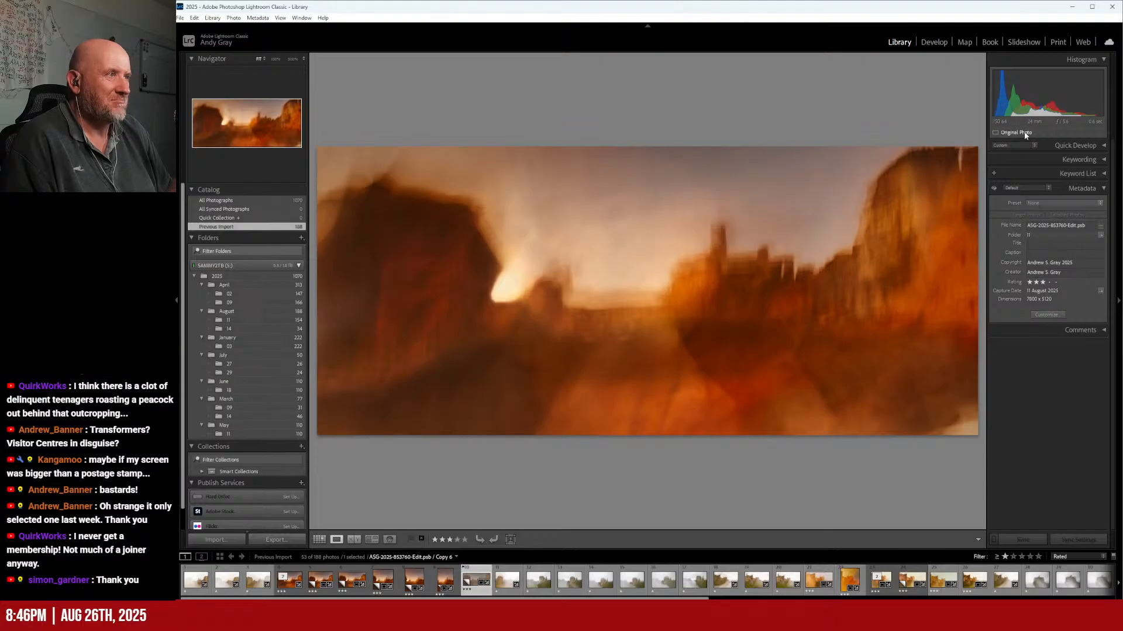
Step: In the 16 x 7 version (Copy 6), generatively remove the pale patch in the picture's lower-right corner and step through the generated variations
{"action": "left_click", "coordinate": [938, 43]}
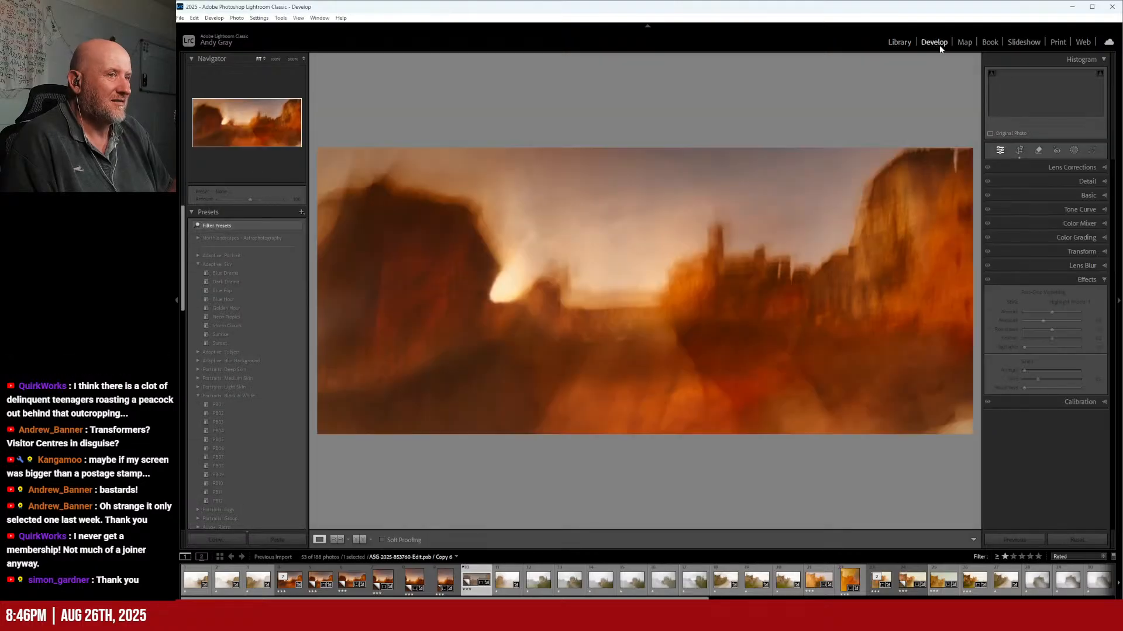
{"action": "left_click", "coordinate": [1037, 151]}
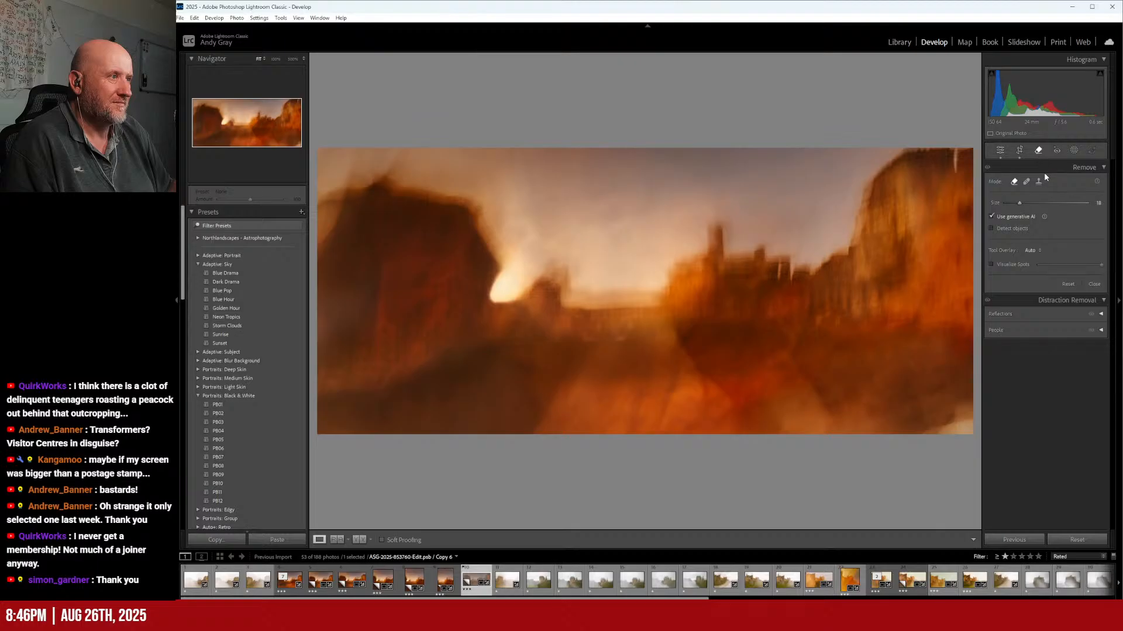
{"action": "mouse_move", "coordinate": [965, 404]}
{"action": "left_mouse_down"}
{"action": "mouse_move", "coordinate": [932, 430]}
{"action": "mouse_move", "coordinate": [970, 435]}
{"action": "mouse_move", "coordinate": [916, 443]}
{"action": "left_mouse_up"}
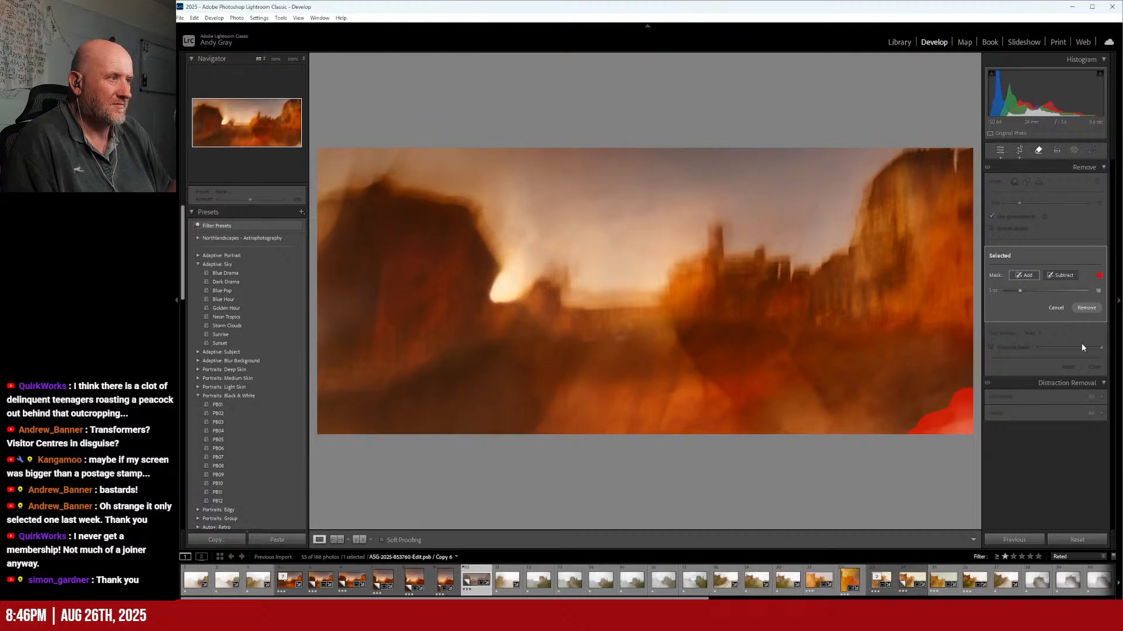
{"action": "left_click", "coordinate": [1086, 308]}
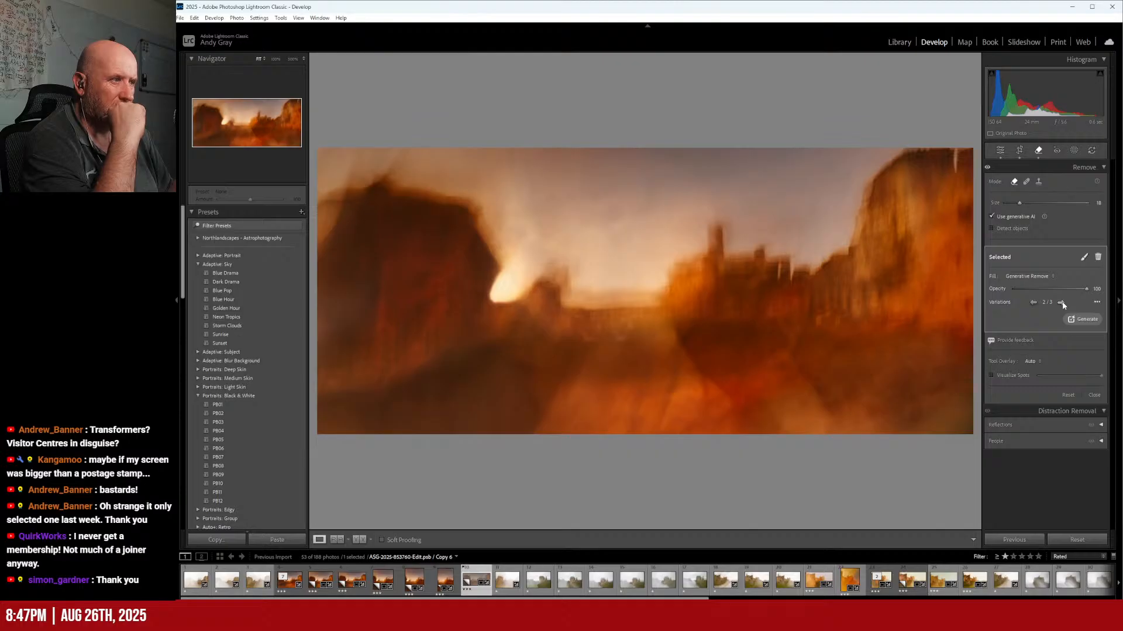
{"action": "left_click", "coordinate": [1061, 303]}
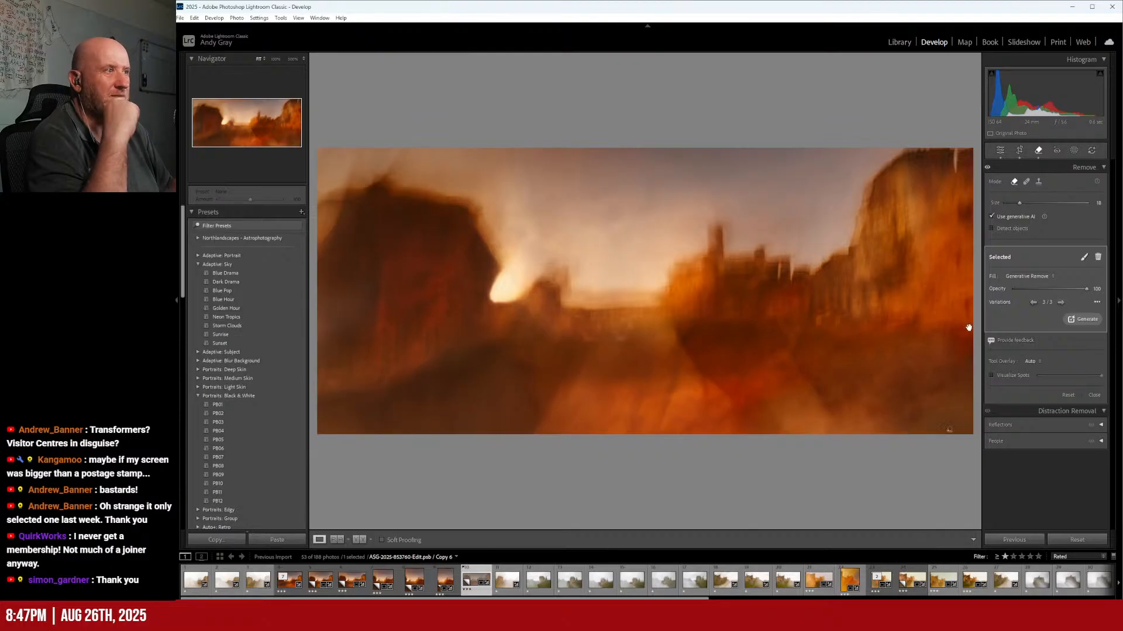
Step: Leave the Remove tool and set the post-crop vignetting amount of Copy 6 to -9
{"action": "left_click", "coordinate": [1001, 151]}
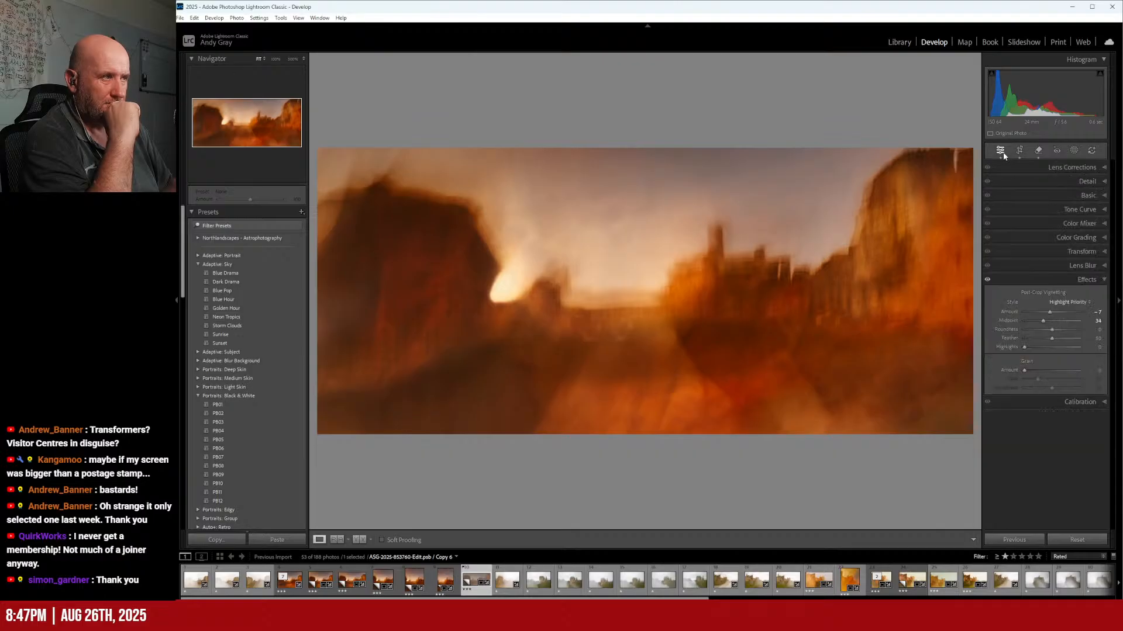
{"action": "double_click", "coordinate": [1050, 312]}
{"action": "left_click_drag", "start_coordinate": [1051, 312], "coordinate": [1051, 316]}
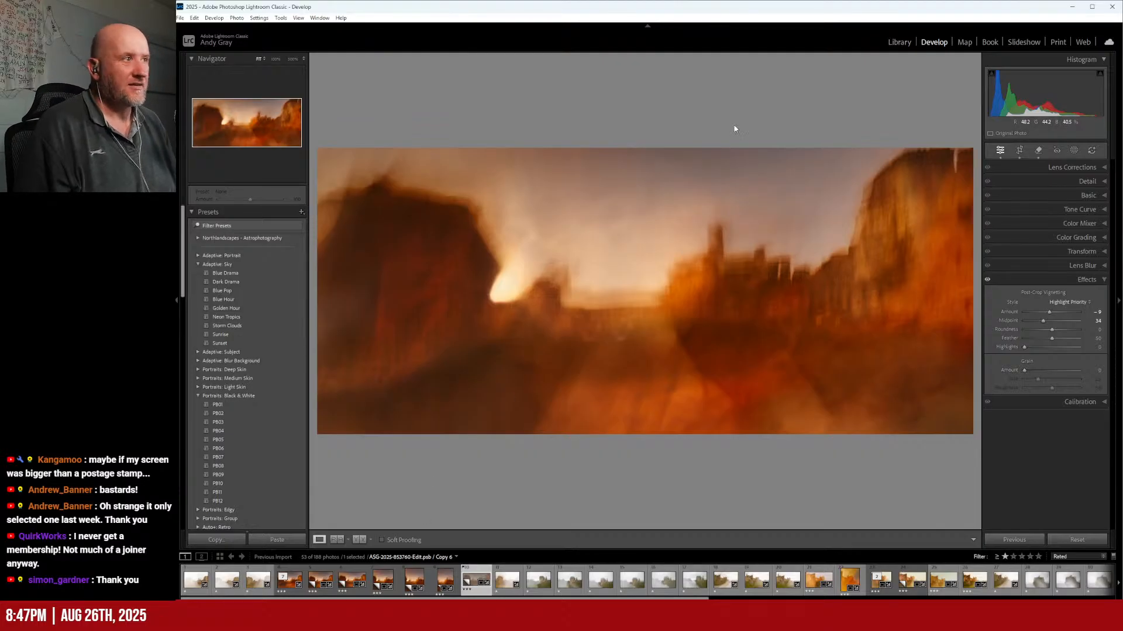
Step: Move the panoramic 16 x 7 version (Copy 6) to the top of its stack in the Library
{"action": "left_click", "coordinate": [900, 42]}
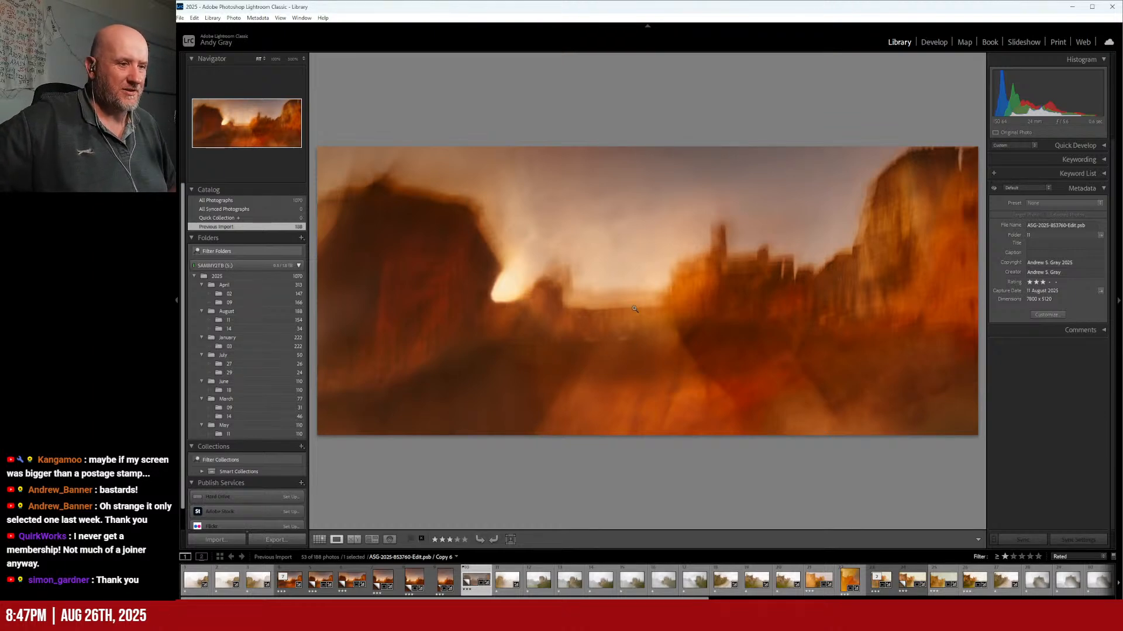
{"action": "key", "text": "Left"}
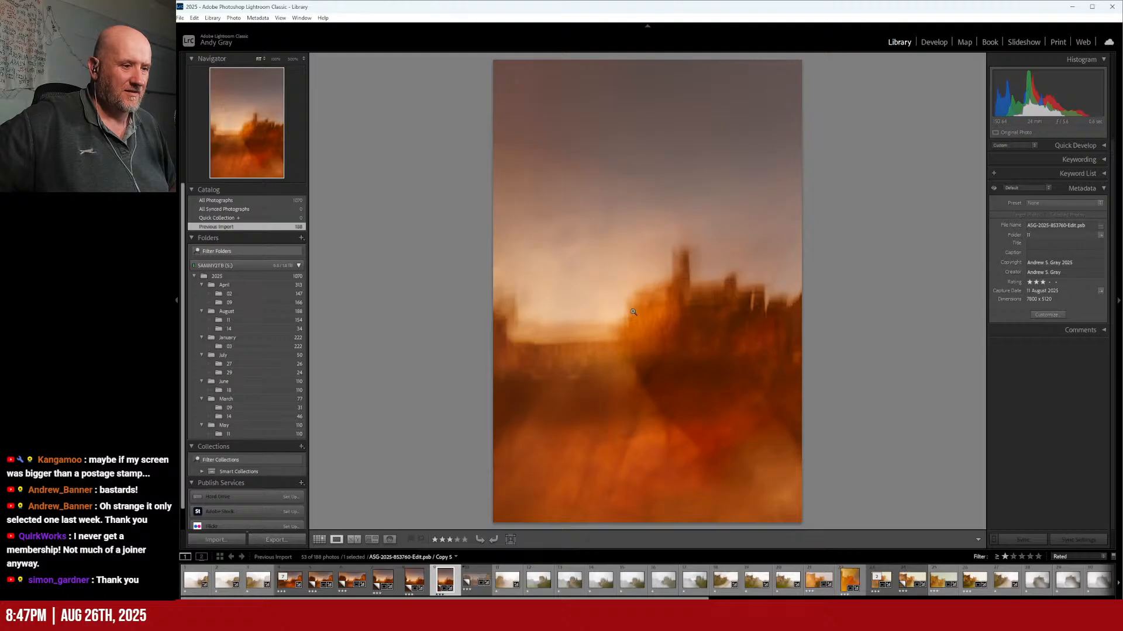
{"action": "left_click", "coordinate": [478, 574]}
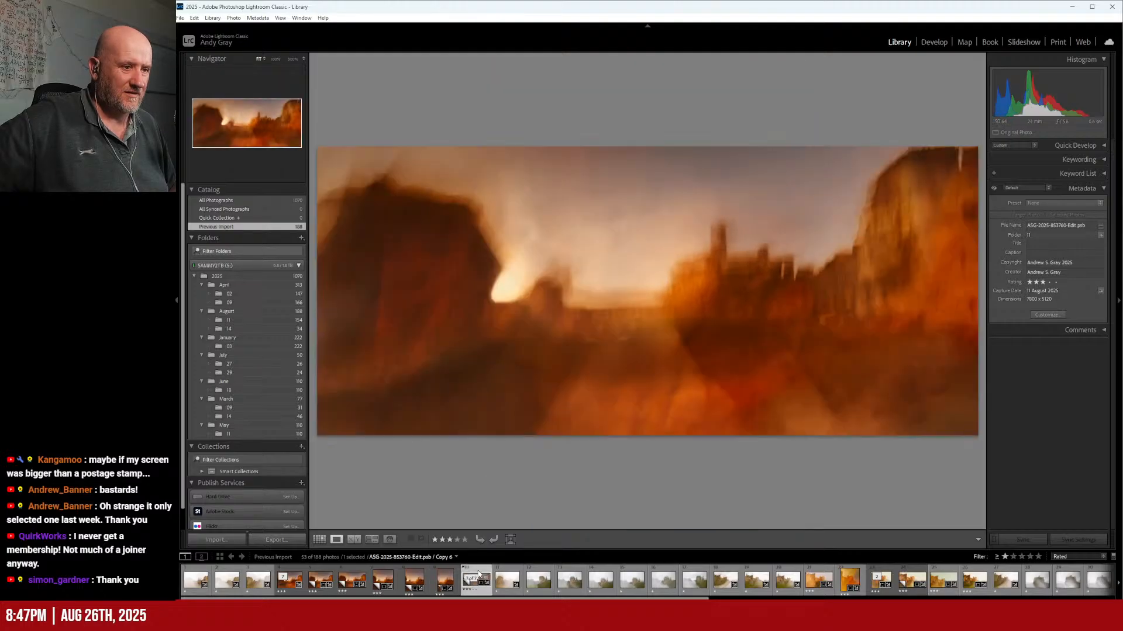
{"action": "right_click", "coordinate": [478, 574]}
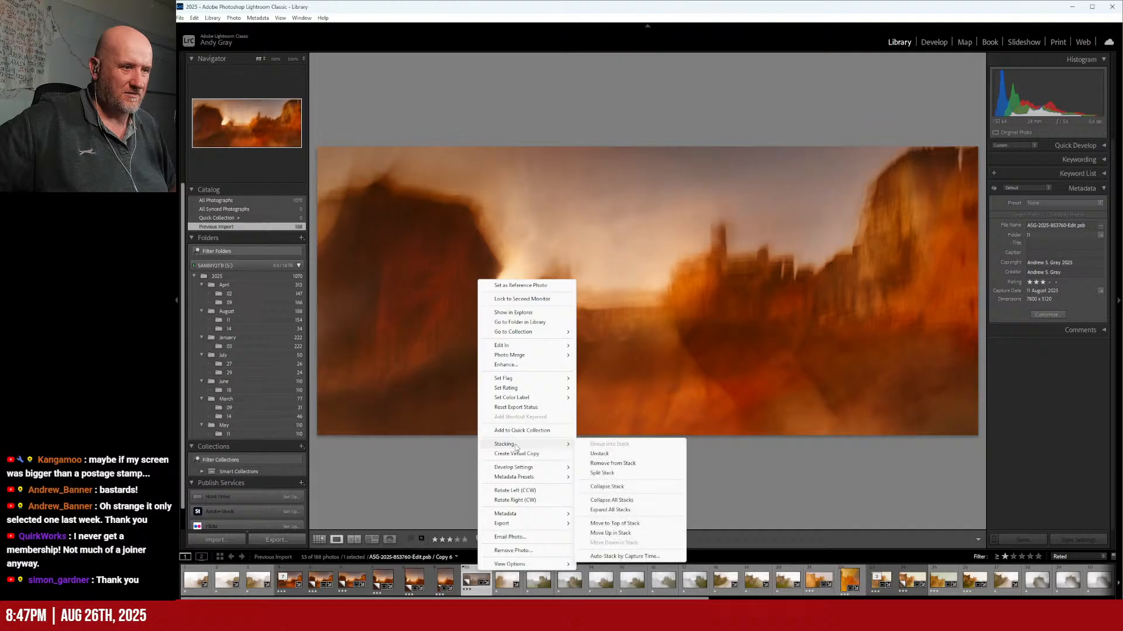
{"action": "mouse_move", "coordinate": [519, 390]}
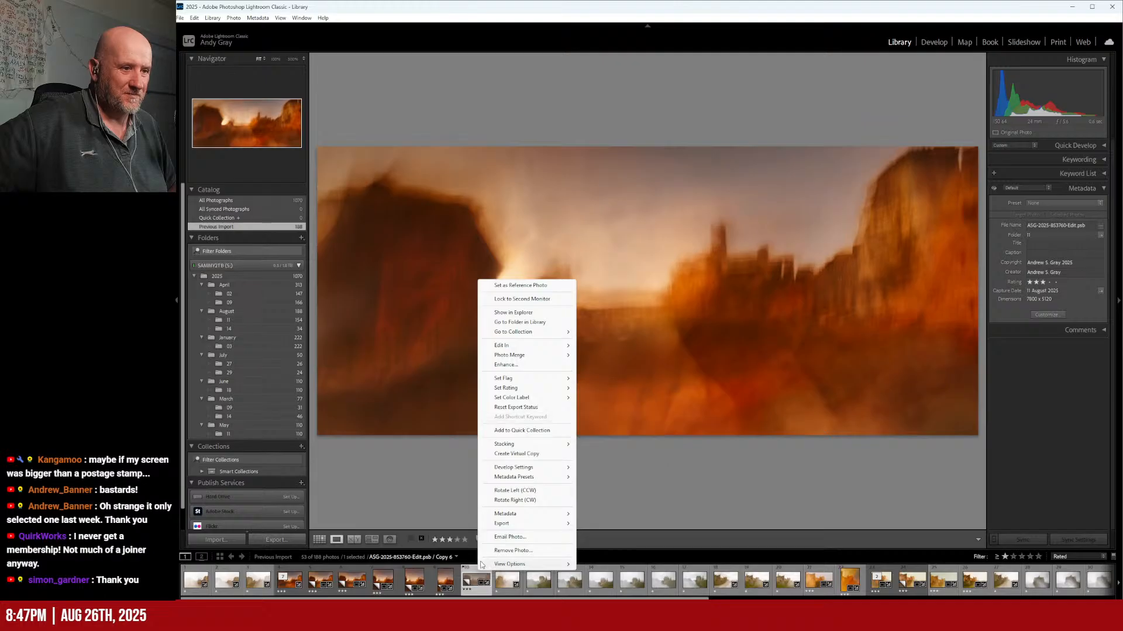
{"action": "left_click", "coordinate": [471, 580]}
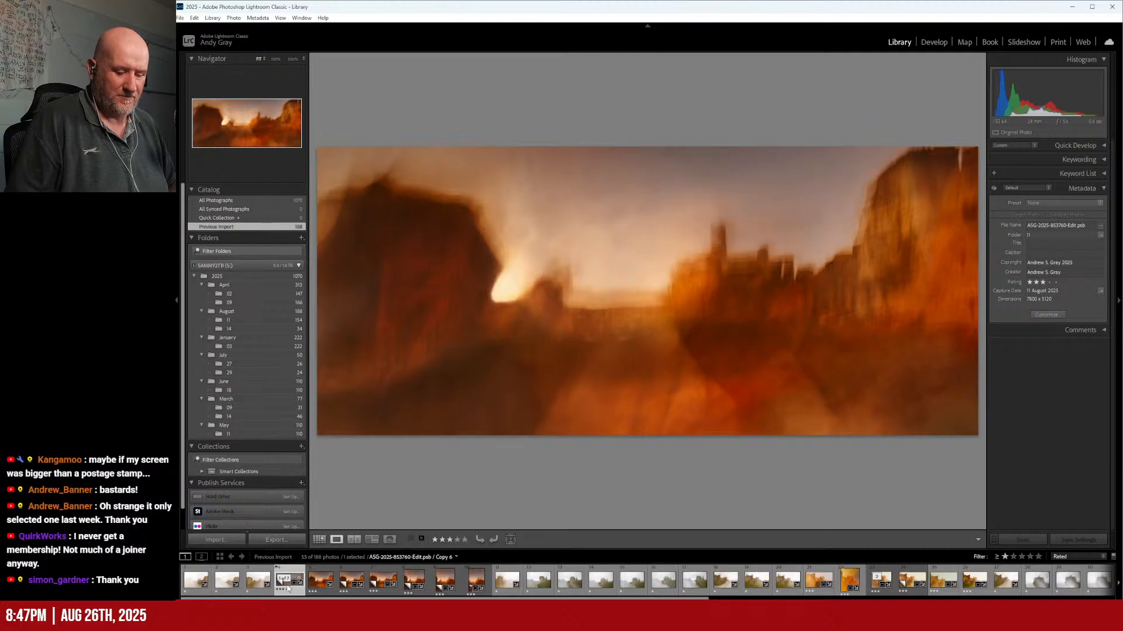
Step: Compare Copy 6 side by side with the portrait version, and inspect Copy 6 alone at 100%
{"action": "key", "text": "x"}
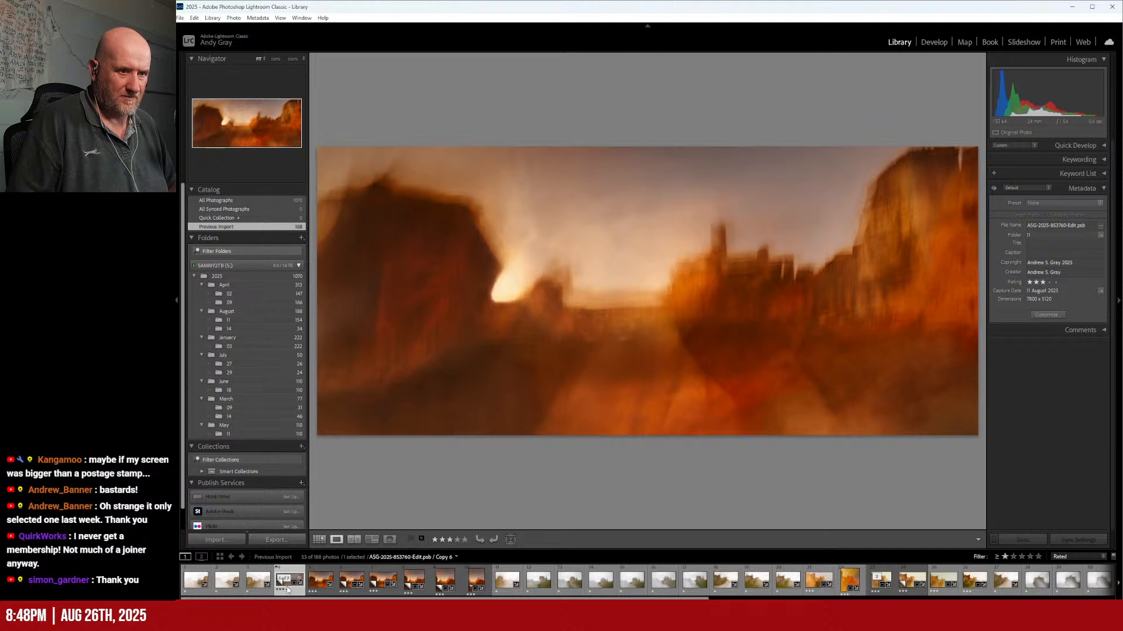
{"action": "key", "text": "c"}
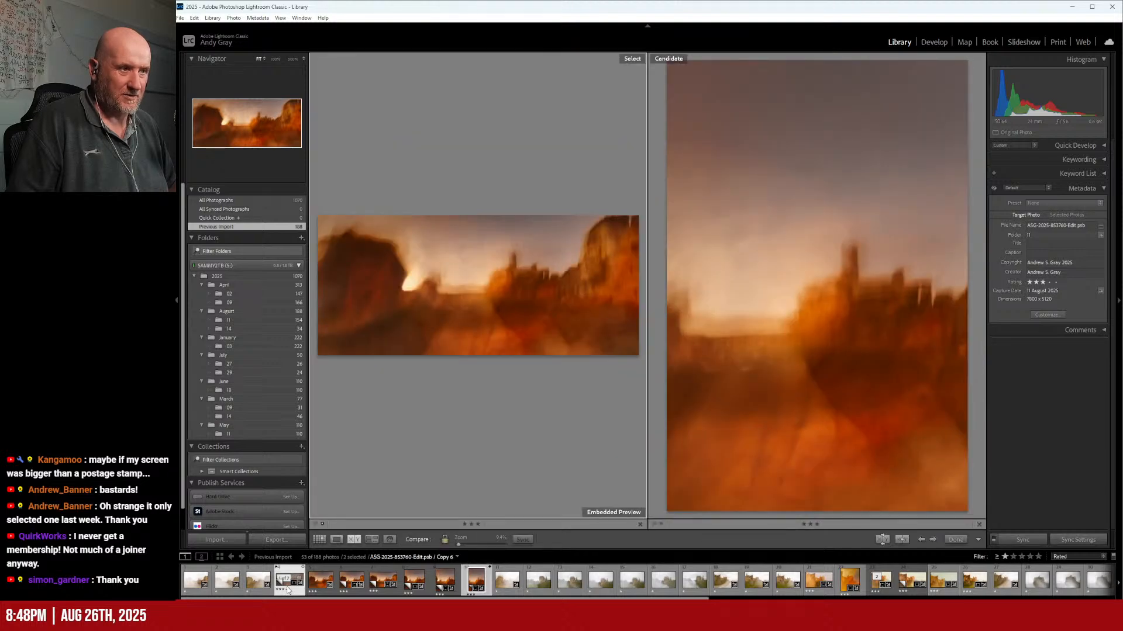
{"action": "key", "text": "e"}
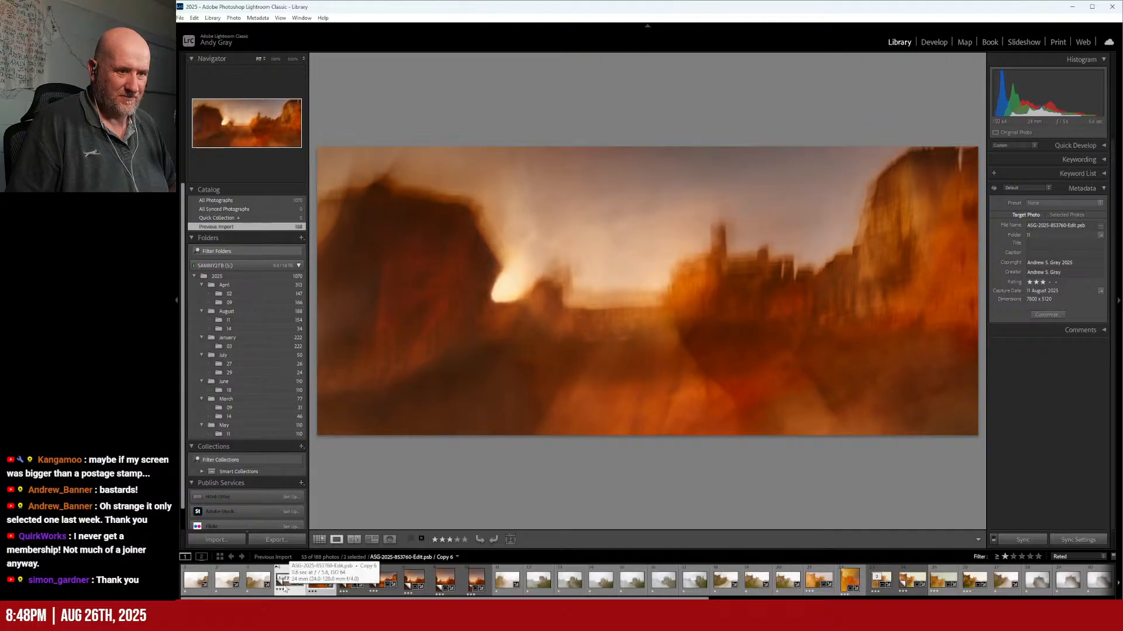
{"action": "key", "text": "z"}
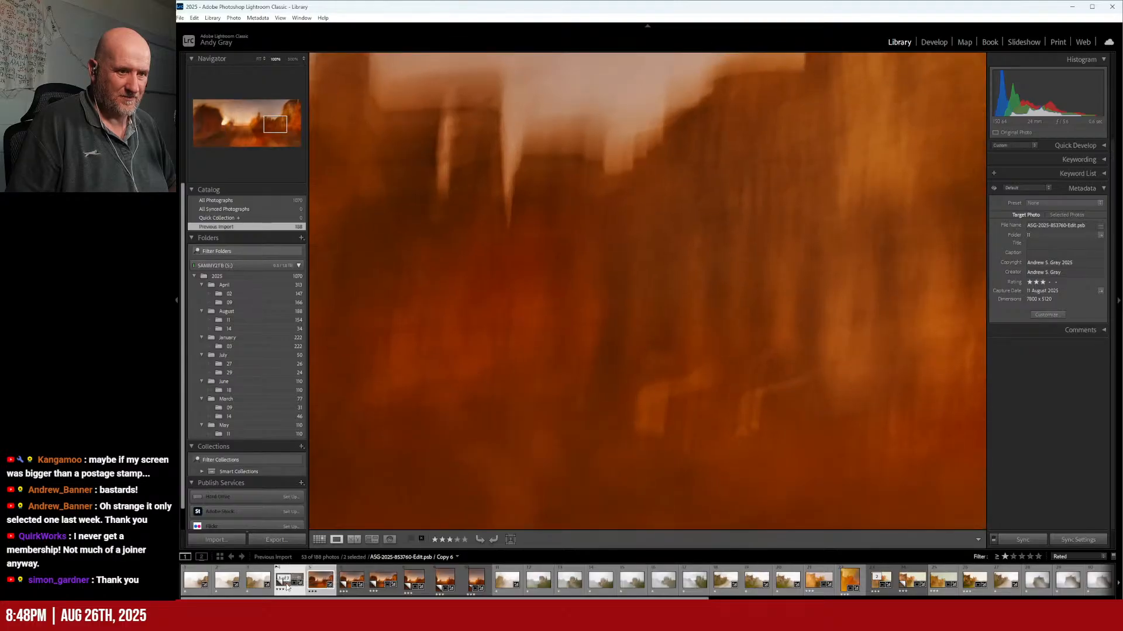
{"action": "key", "text": "z"}
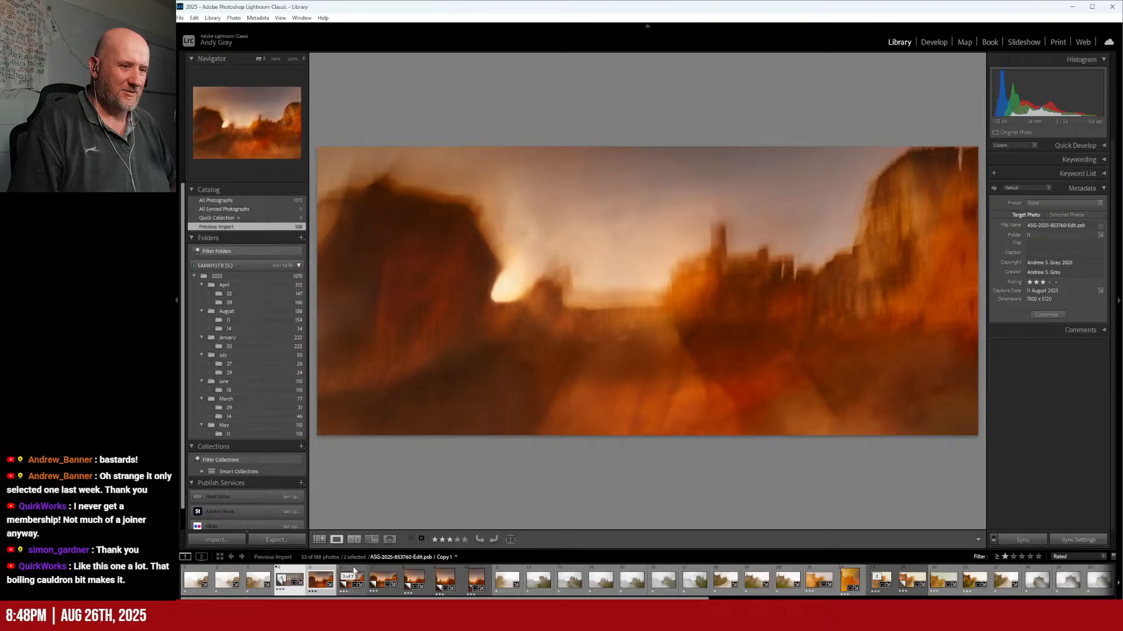
Step: In the 16 x 9 version (Copy 2), set the post-crop vignetting amount to -15 and check the picture up close
{"action": "left_click", "coordinate": [386, 574]}
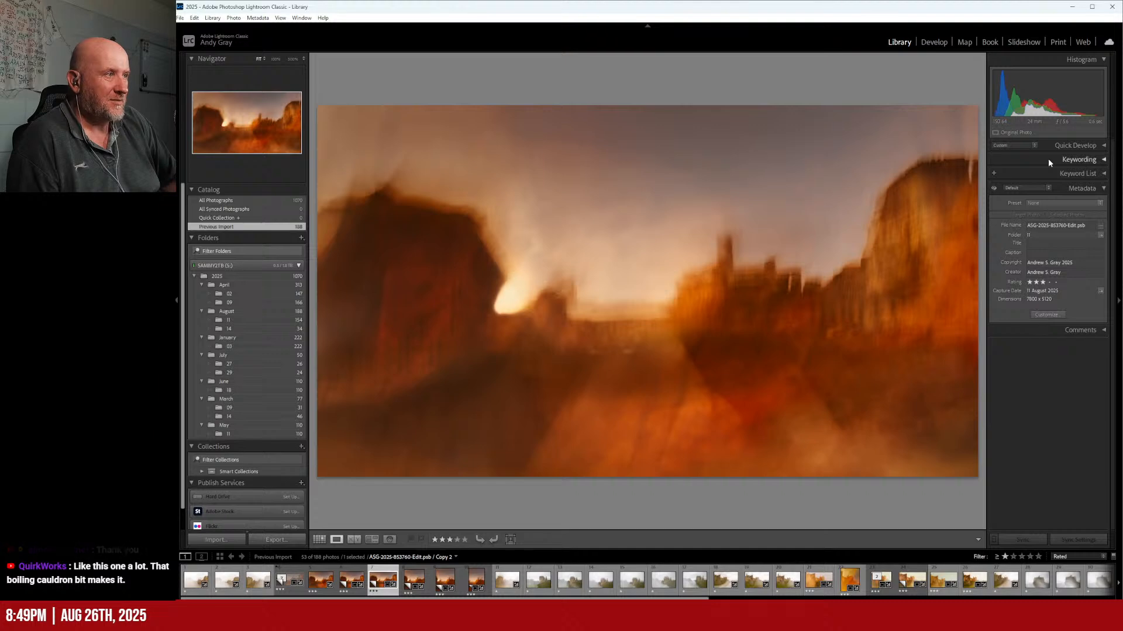
{"action": "left_click", "coordinate": [938, 43]}
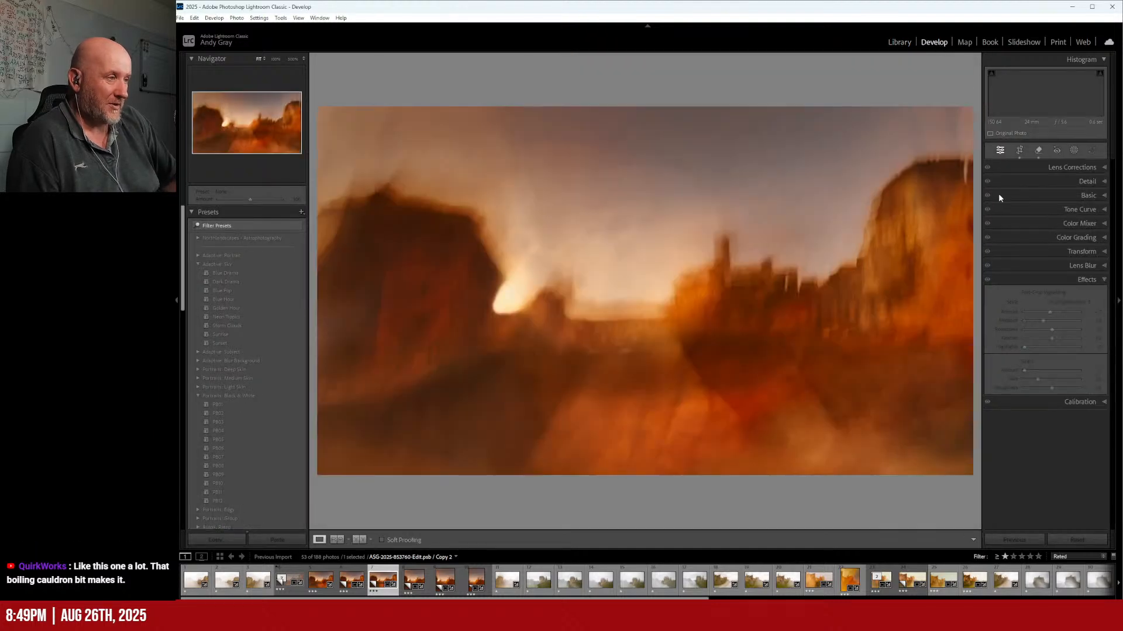
{"action": "left_click_drag", "start_coordinate": [1050, 311], "coordinate": [1048, 314]}
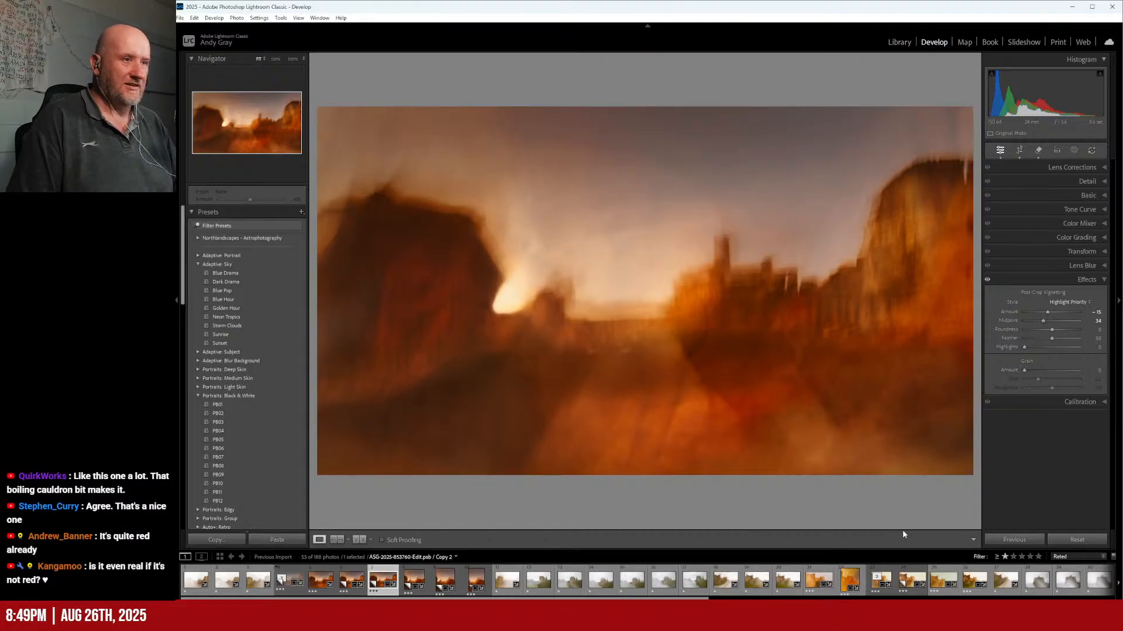
{"action": "left_click", "coordinate": [706, 301]}
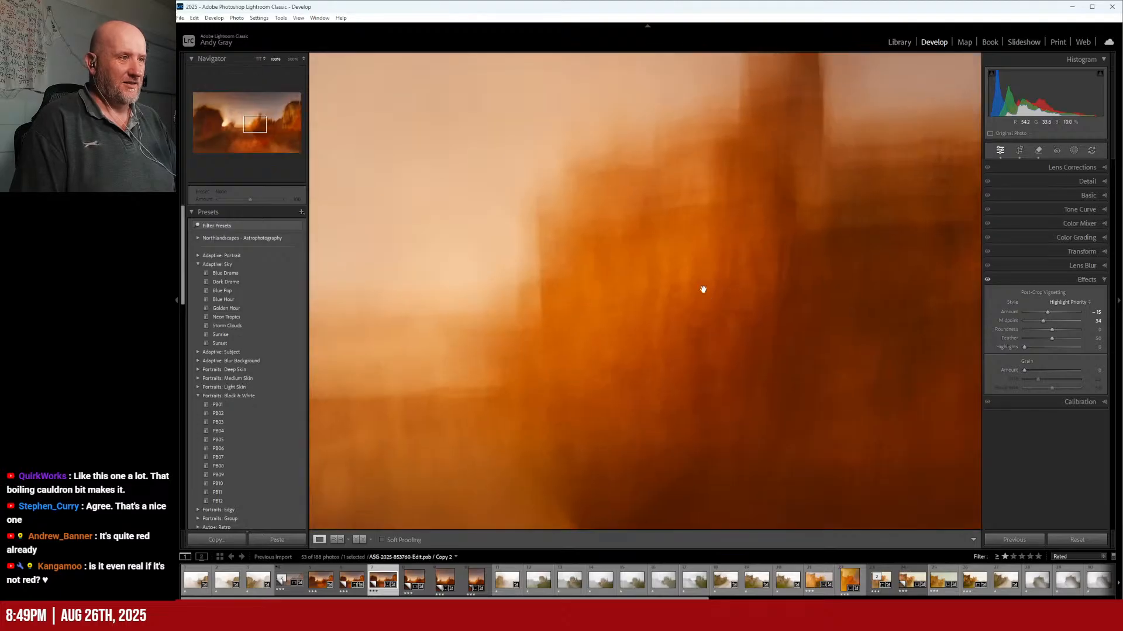
{"action": "left_click", "coordinate": [628, 266]}
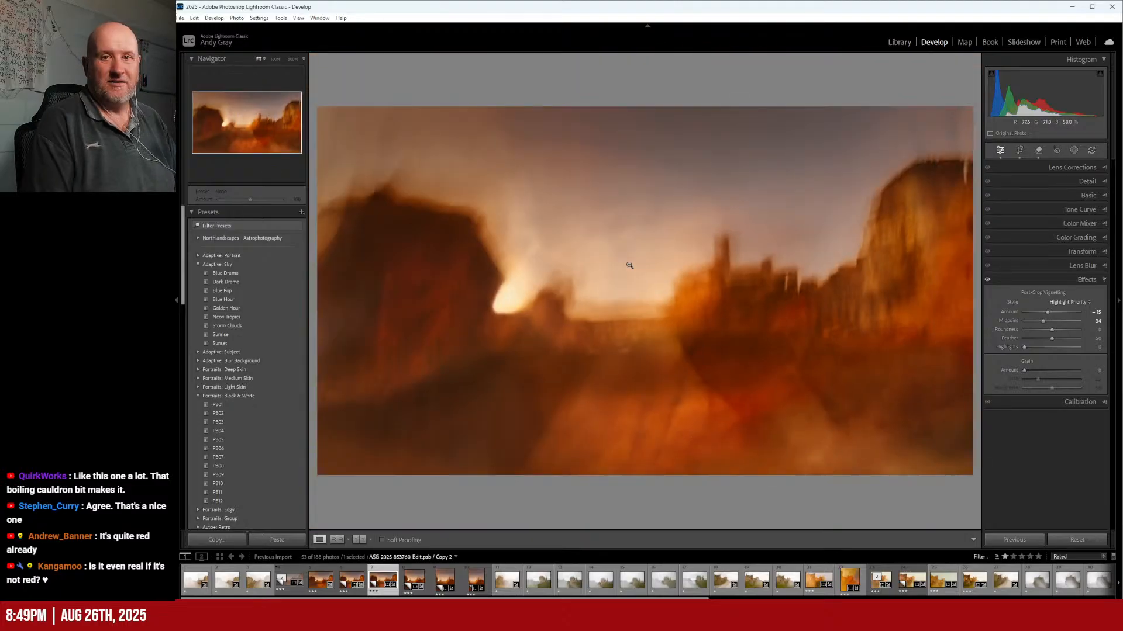